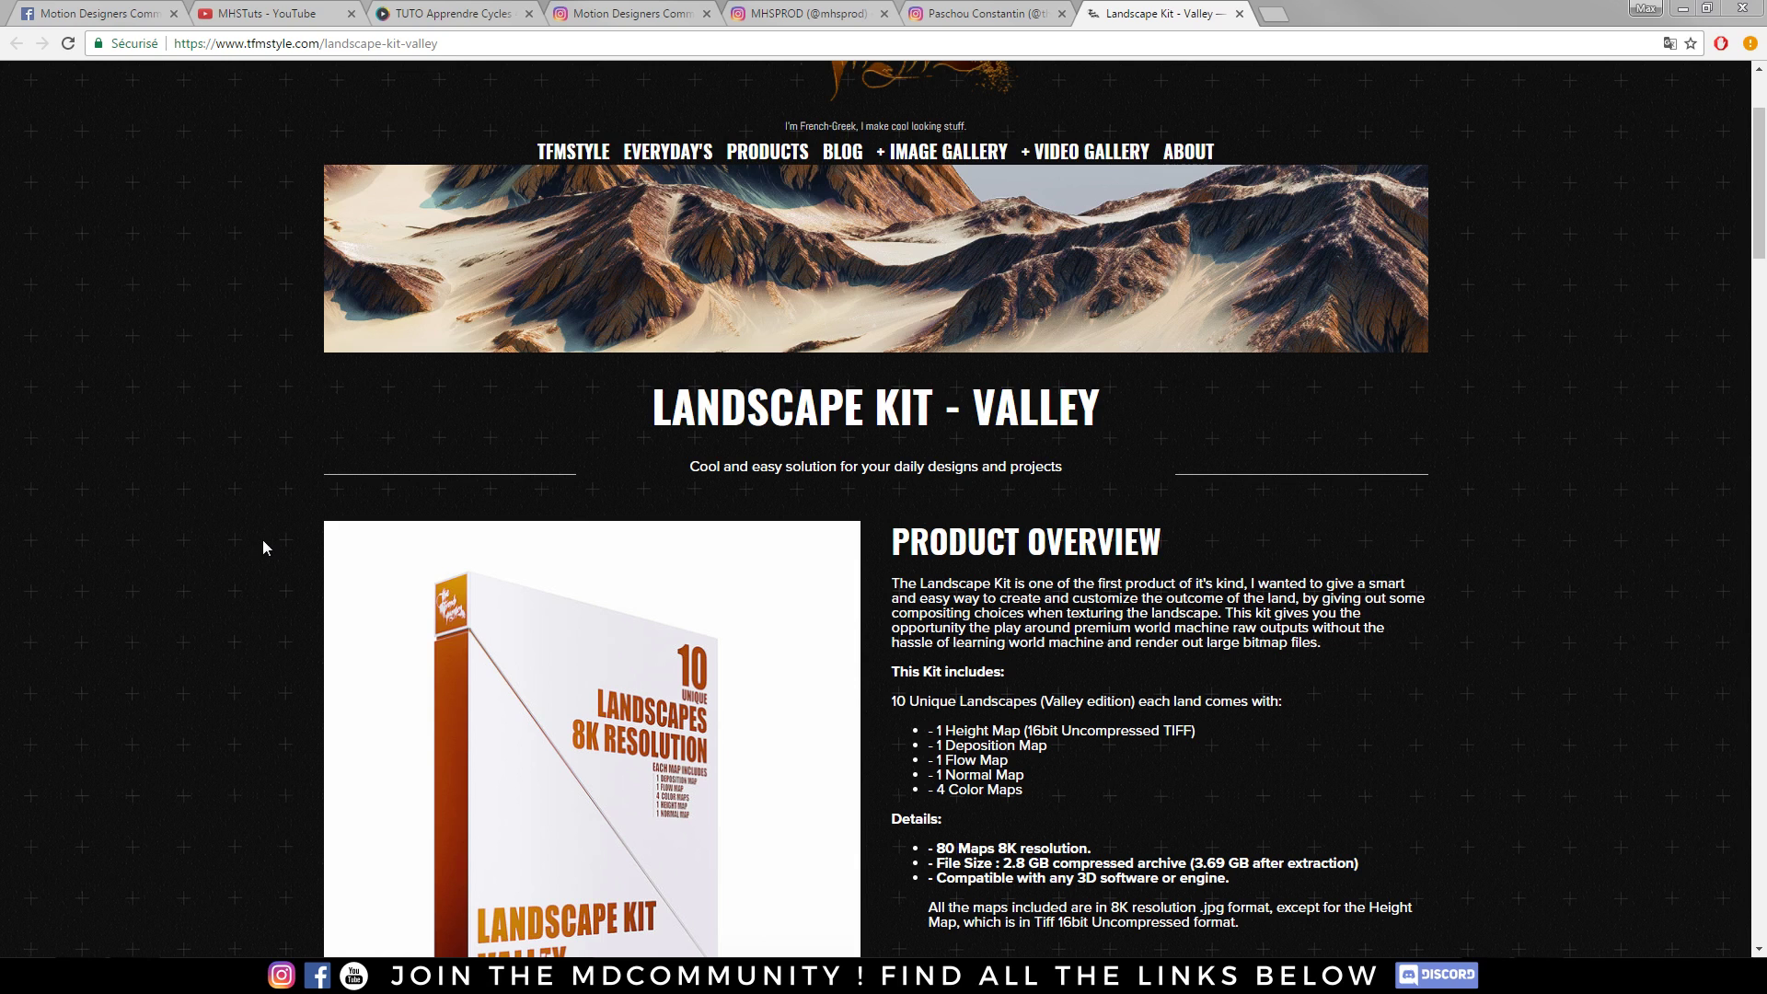
- Highlight the LANDSCAPE KIT title and scroll down through the Valley product page
left_click_drag(667, 447, 930, 405)
left_click(1163, 445)
scroll(1164, 446, "down", 2)
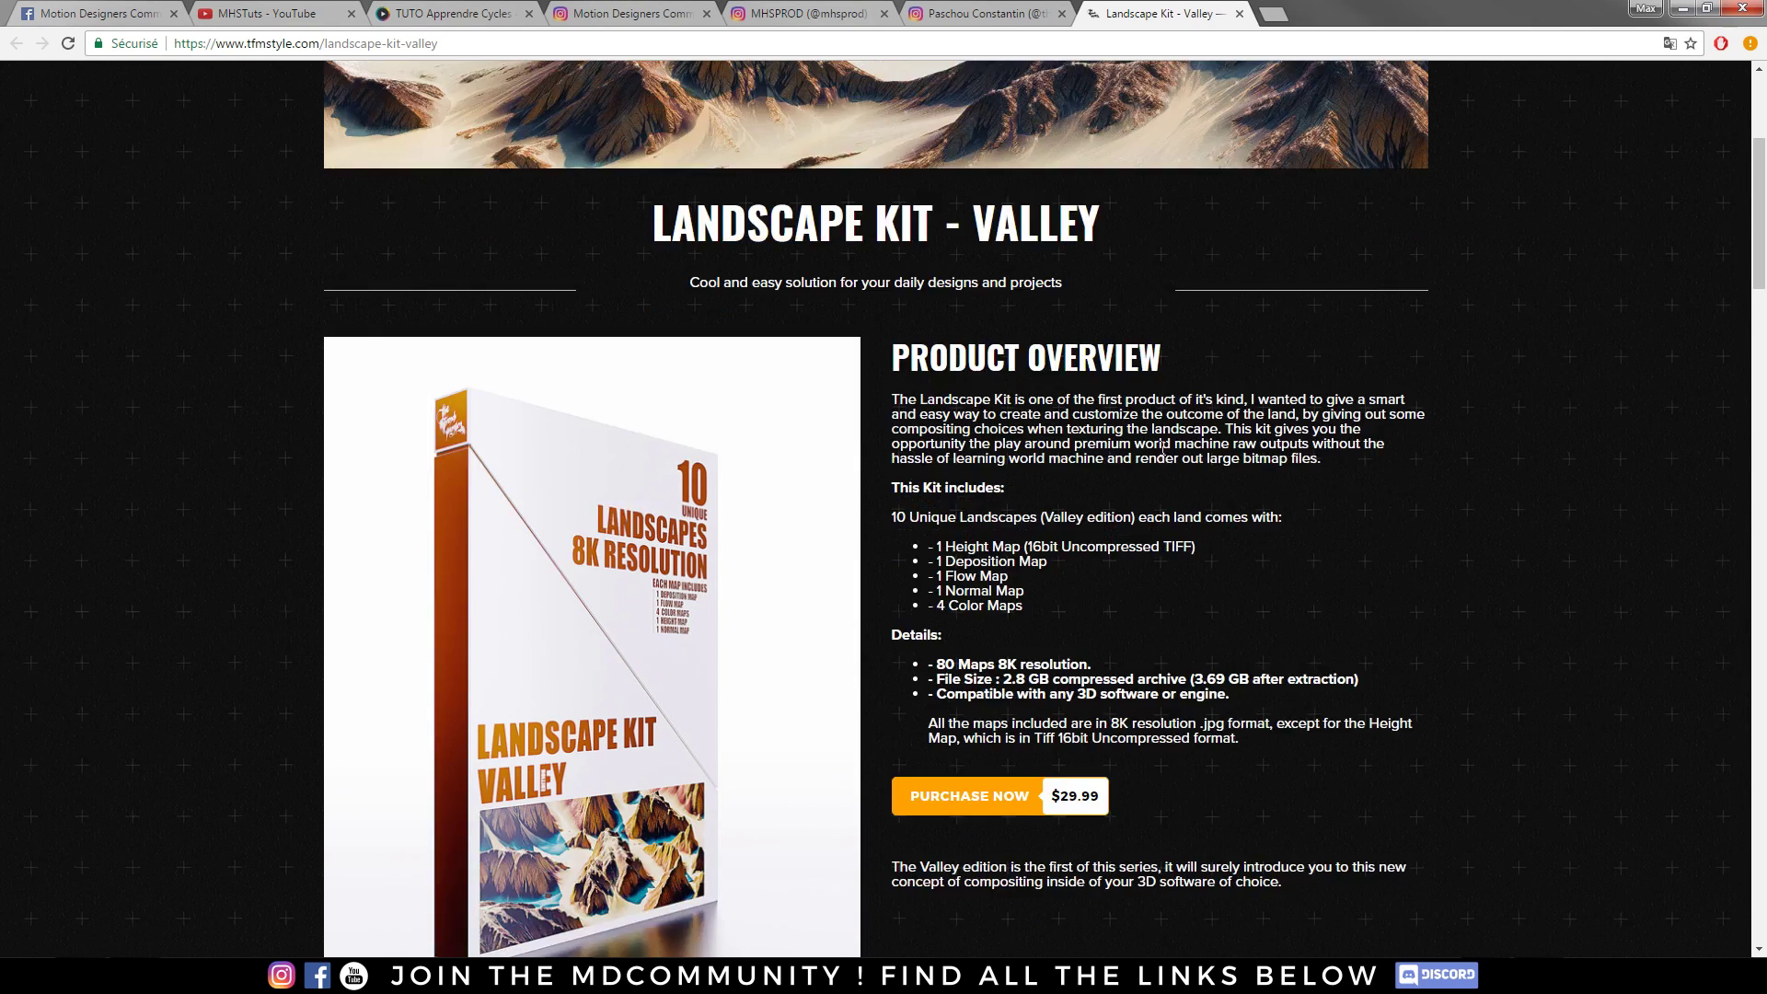
scroll(262, 513, "down", 2)
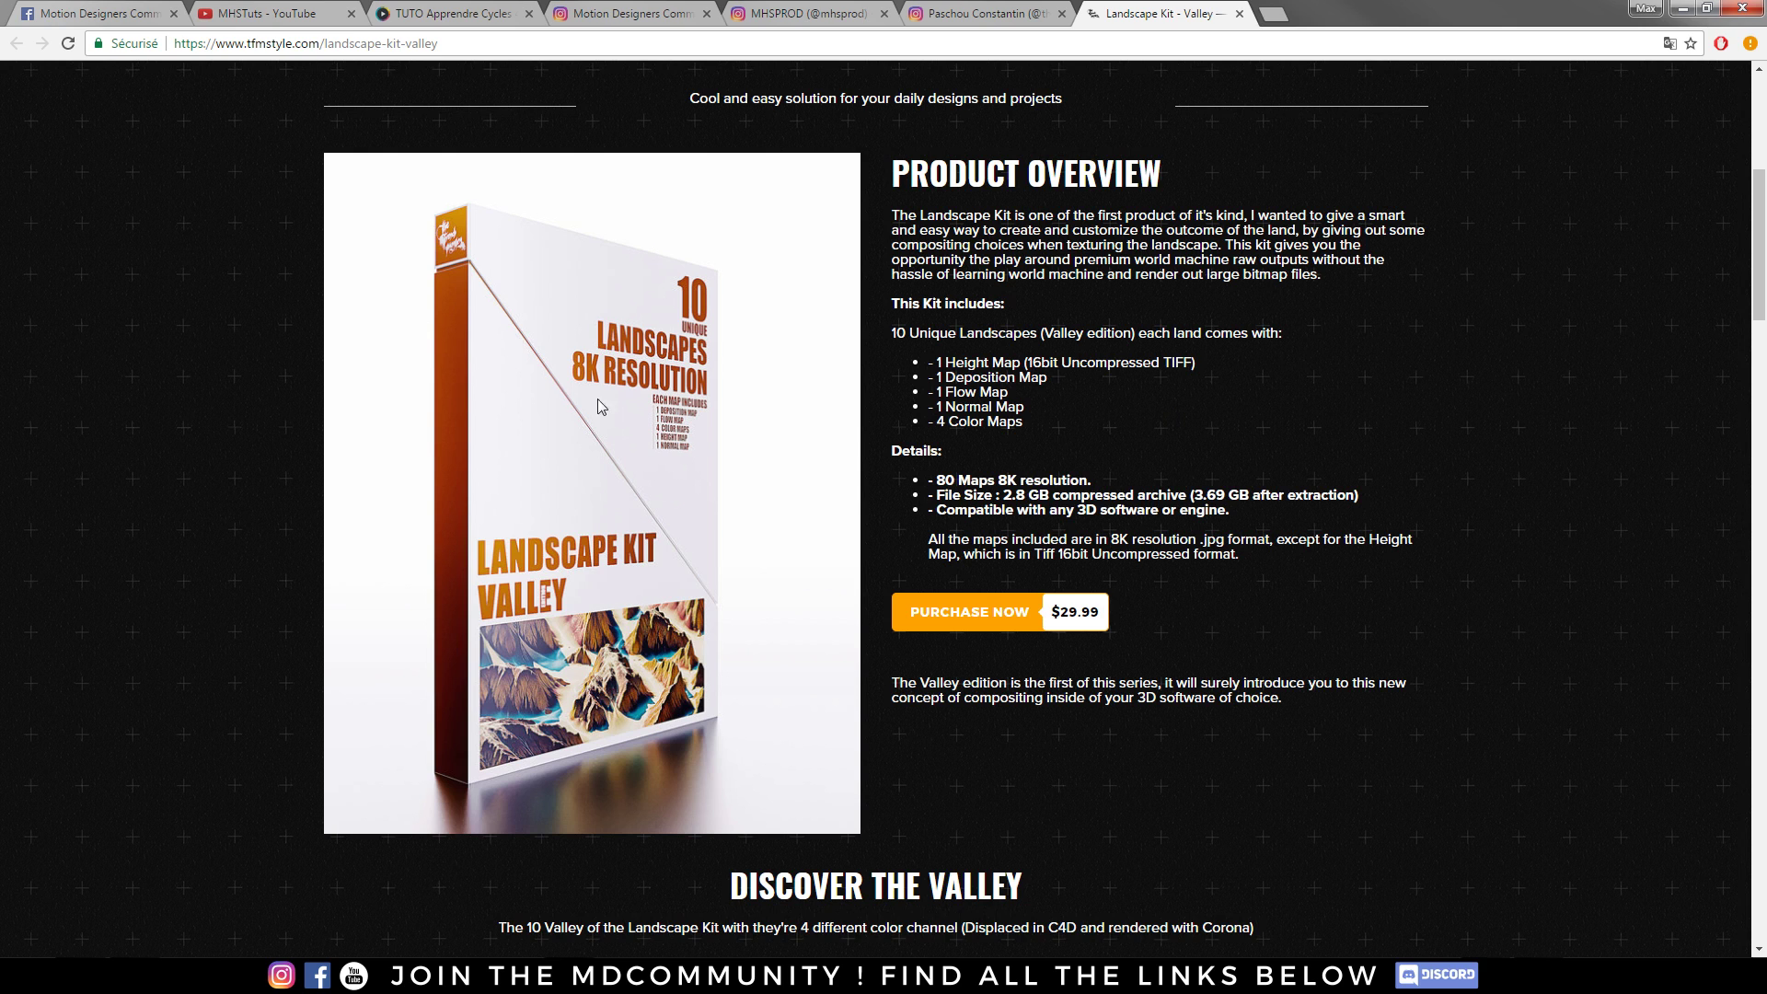
scroll(710, 360, "down", 9)
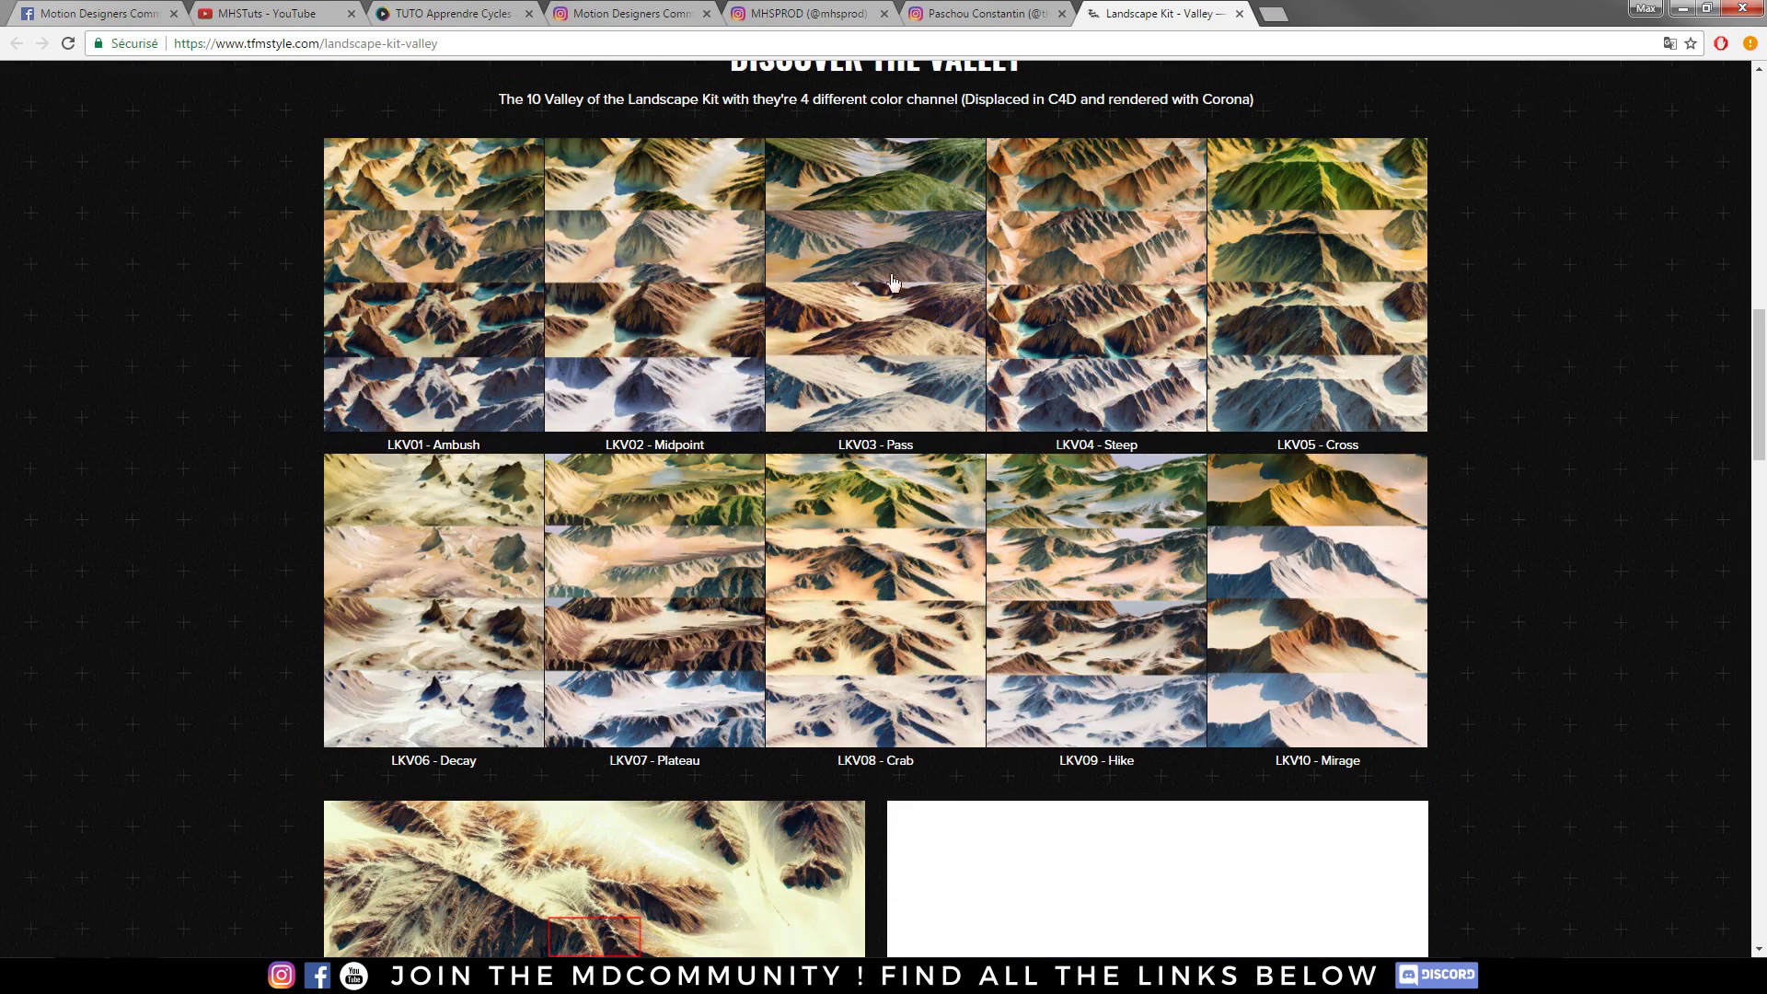
scroll(671, 418, "down", 15)
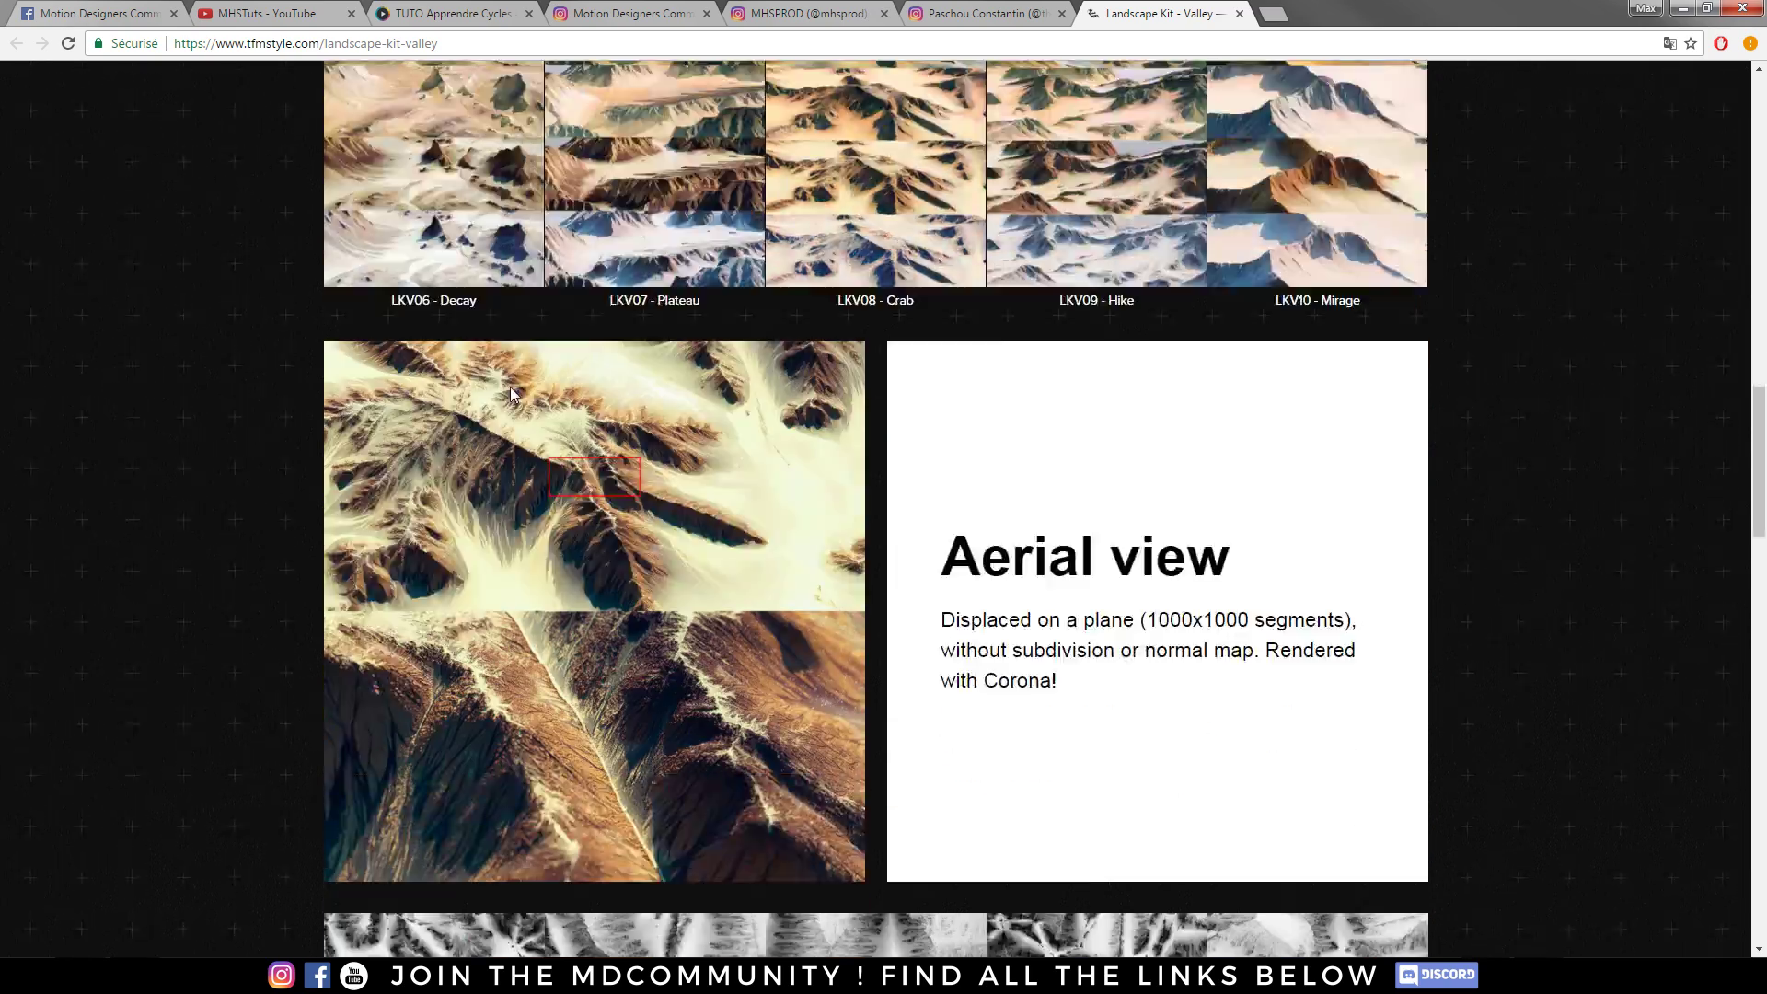
scroll(482, 445, "down", 5)
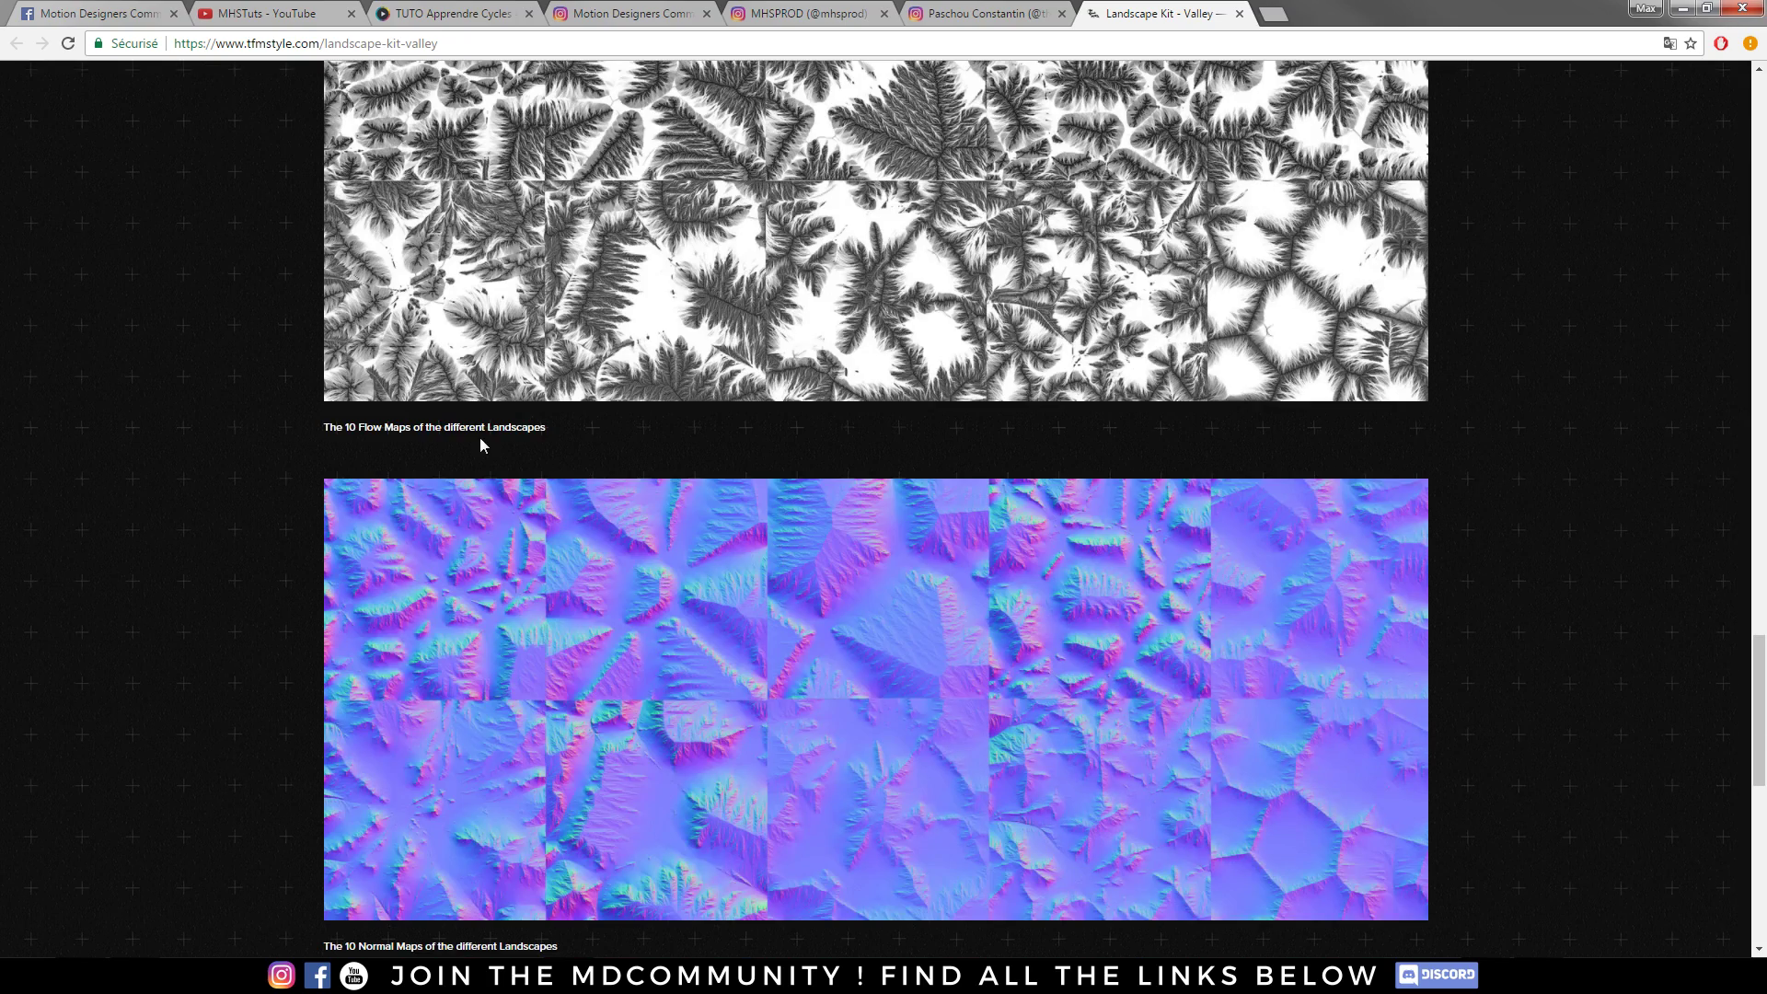
scroll(341, 416, "down", 5)
scroll(341, 385, "down", 5)
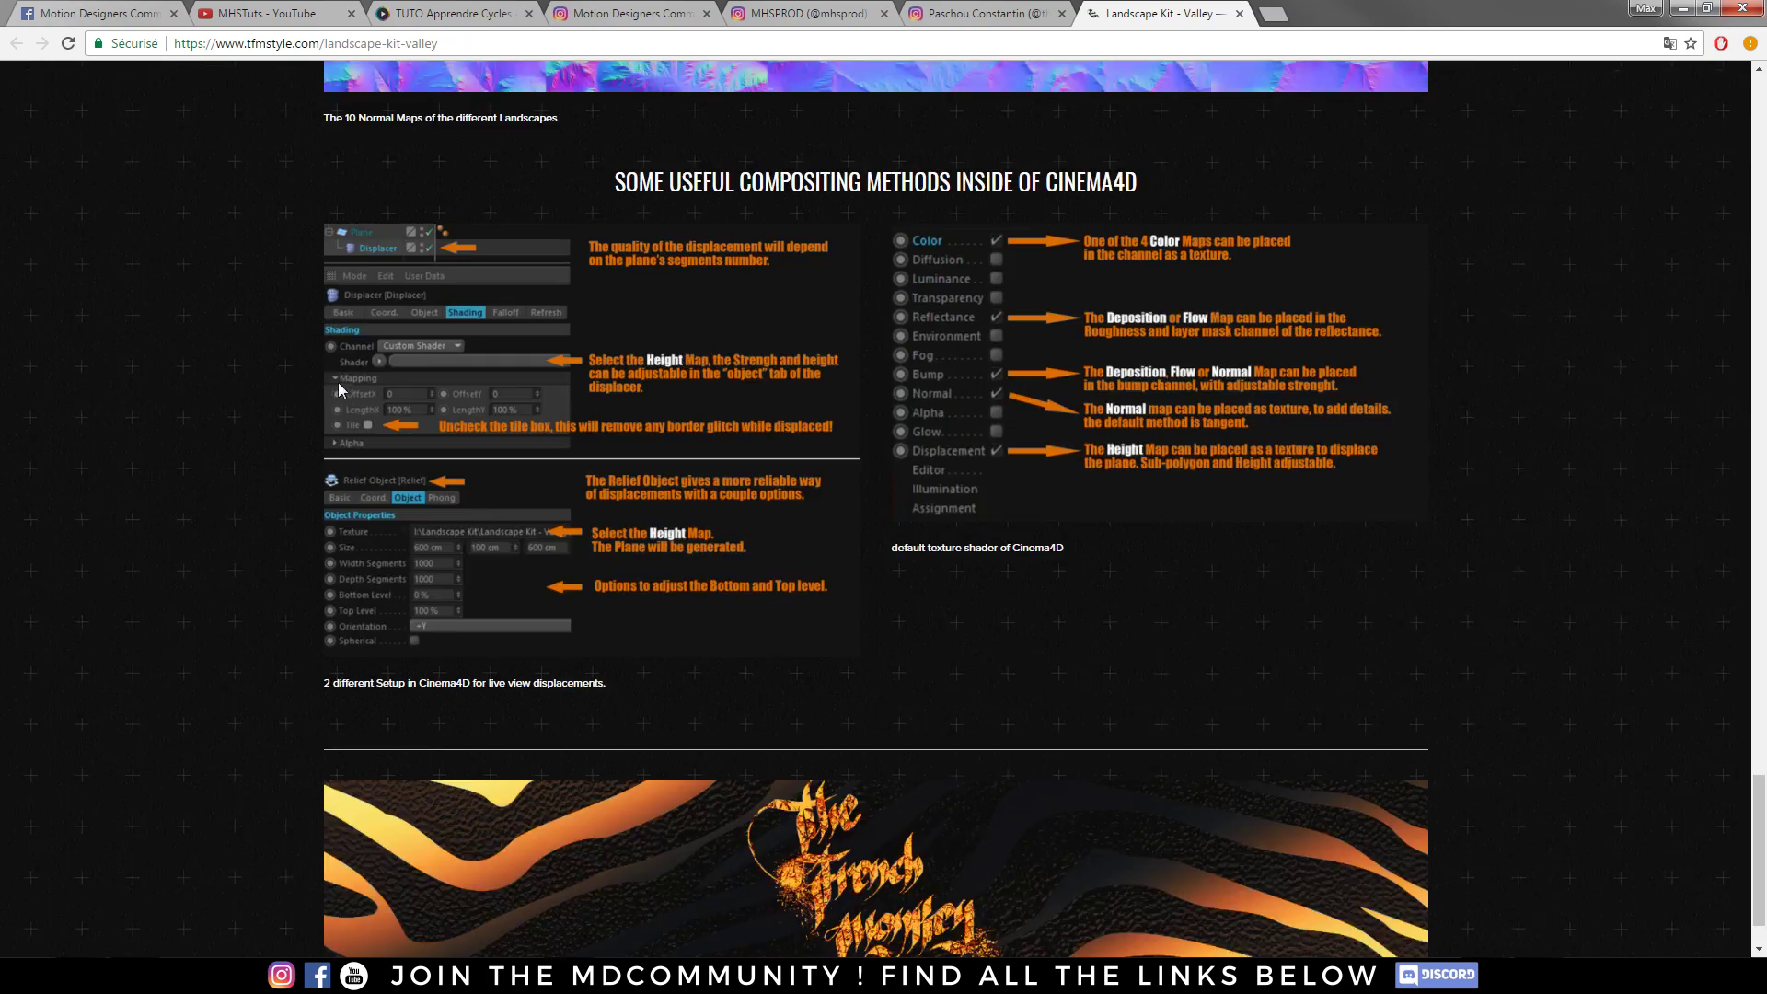
- Scroll back up and down to review the product overview and $29.99 price
scroll(303, 403, "up", 6)
scroll(304, 423, "up", 20)
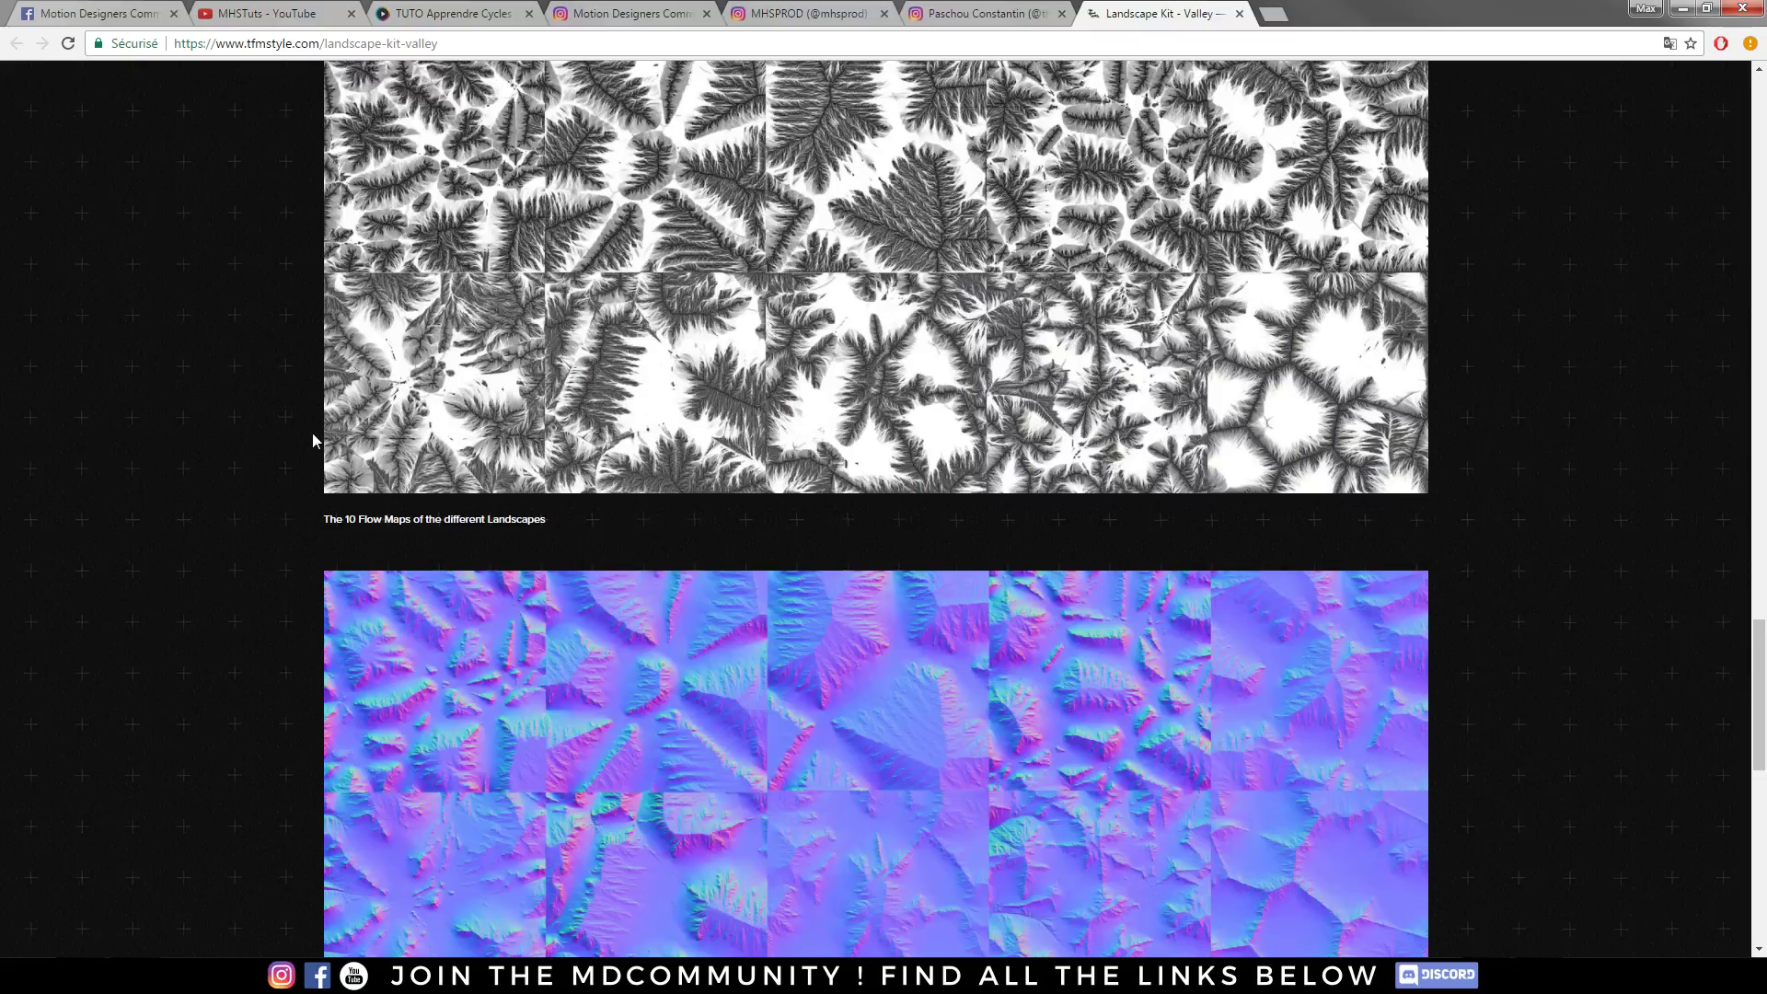
scroll(322, 440, "up", 11)
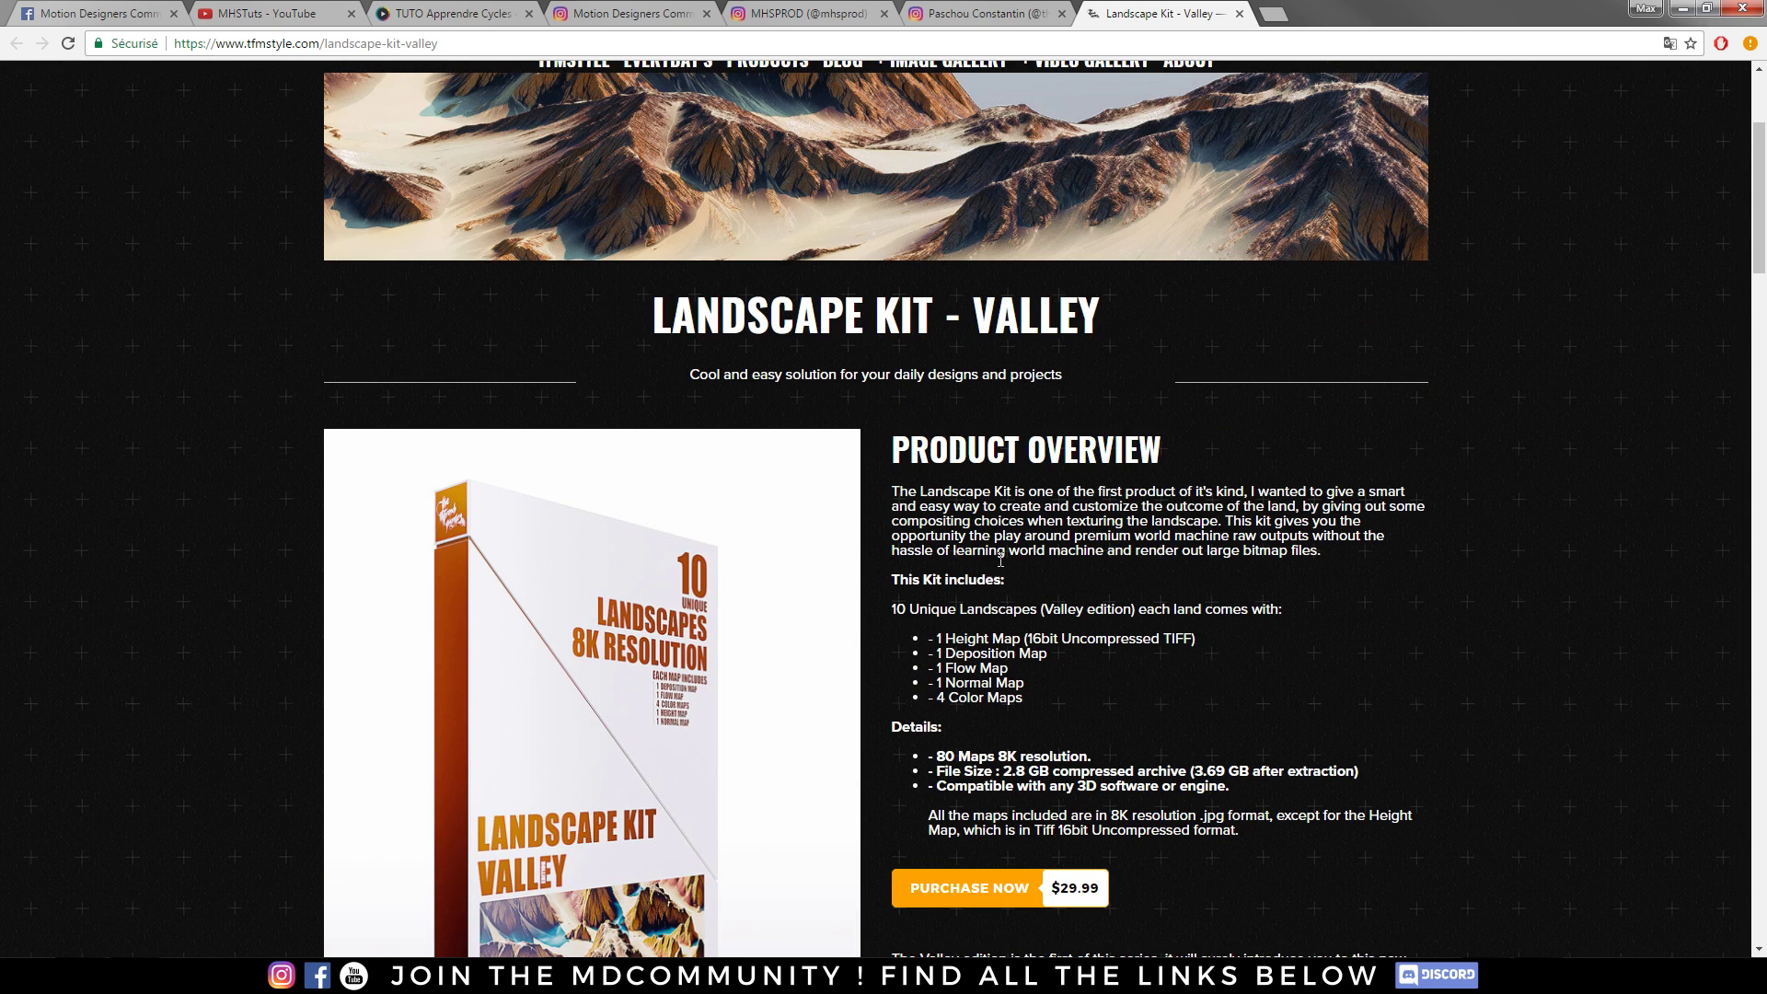
scroll(1000, 558, "down", 3)
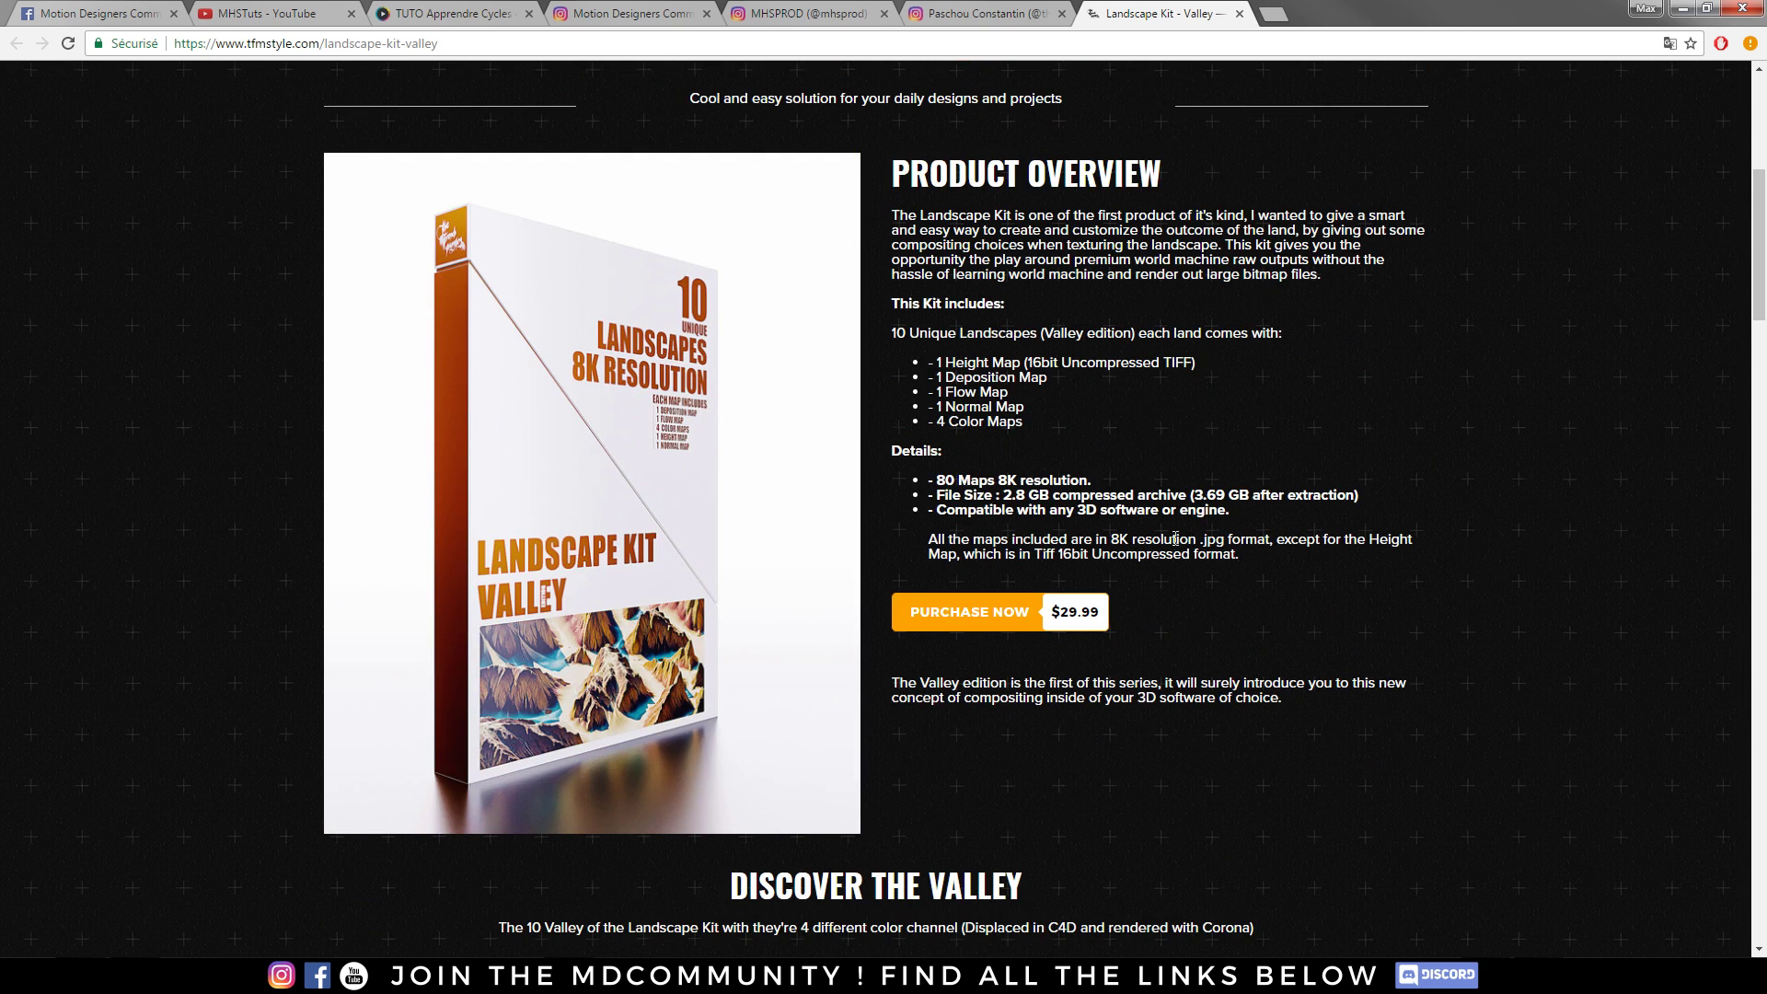
scroll(699, 513, "down", 6)
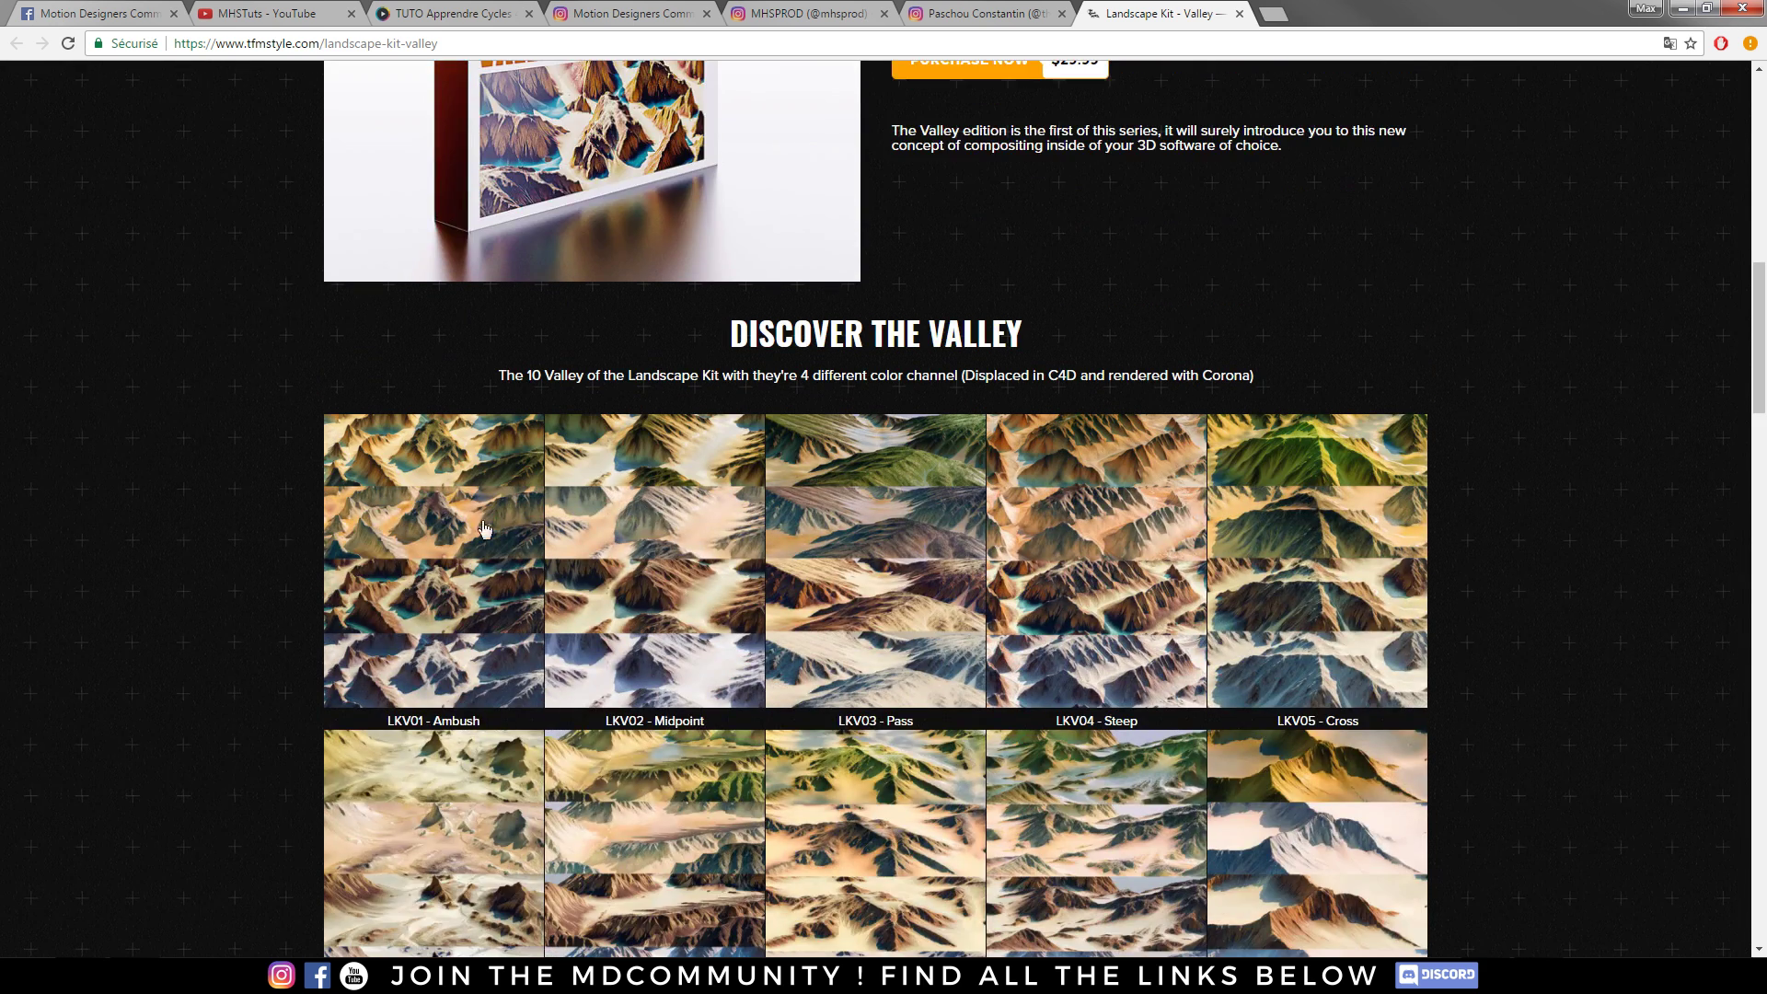
scroll(696, 631, "down", 3)
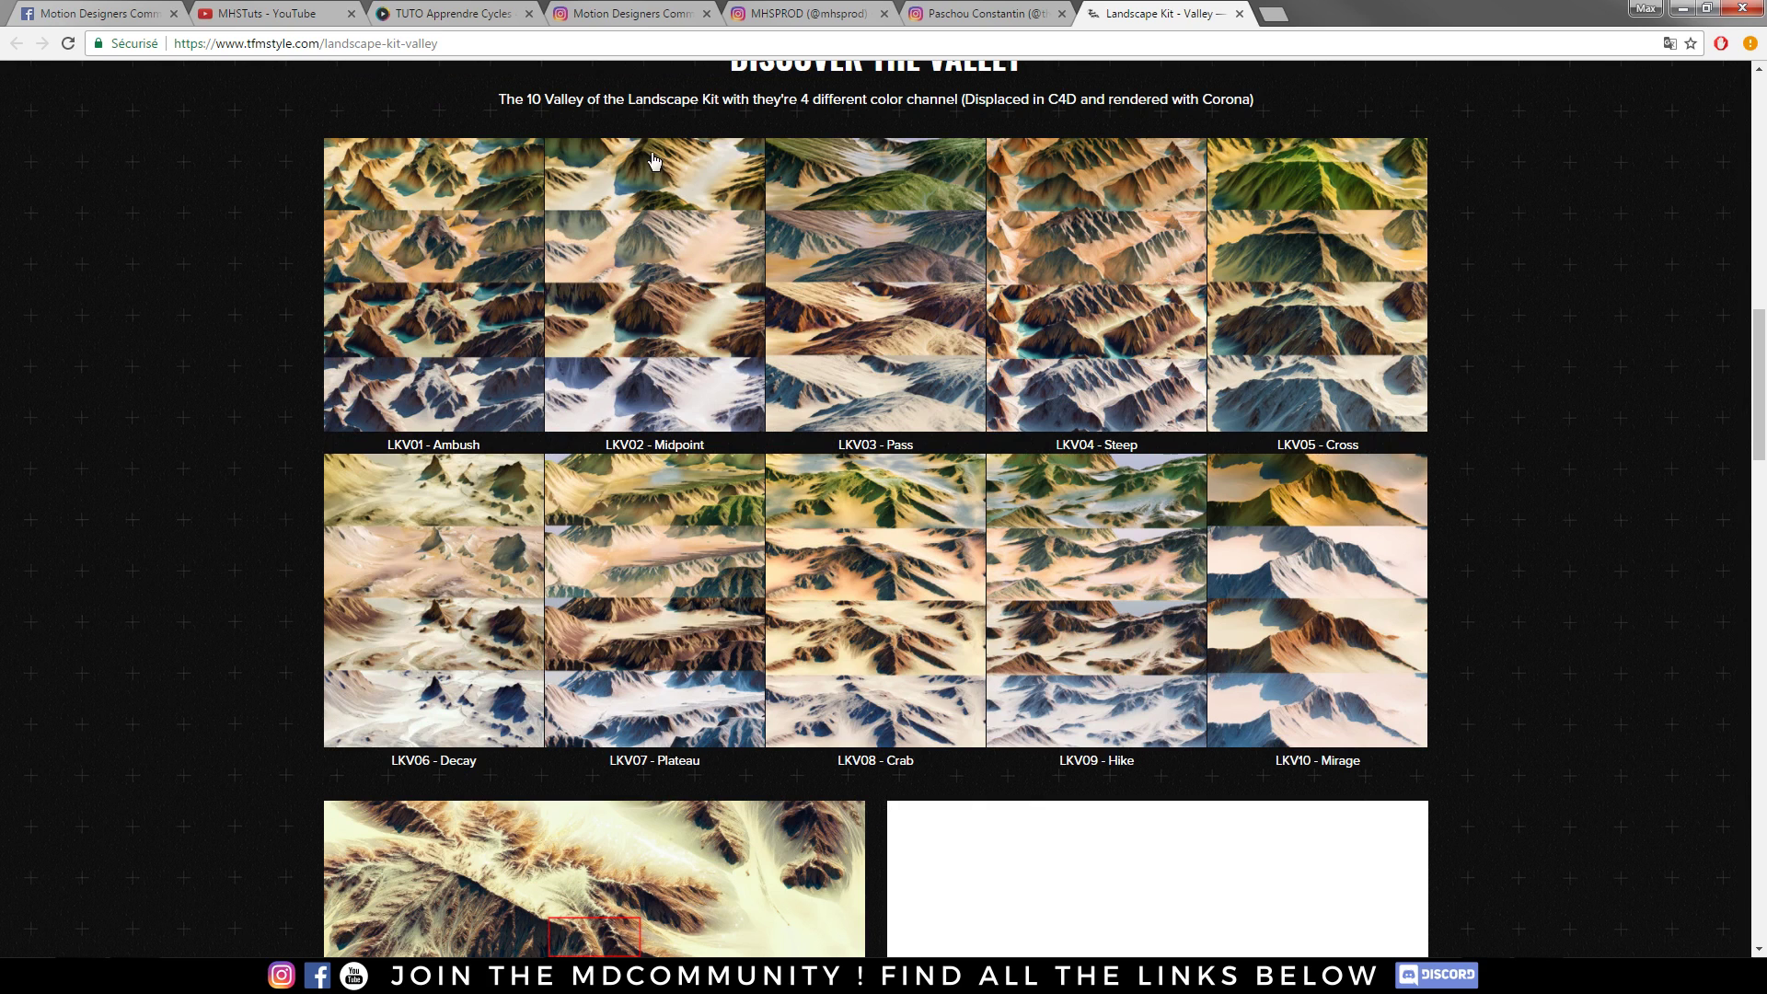
scroll(696, 685, "up", 9)
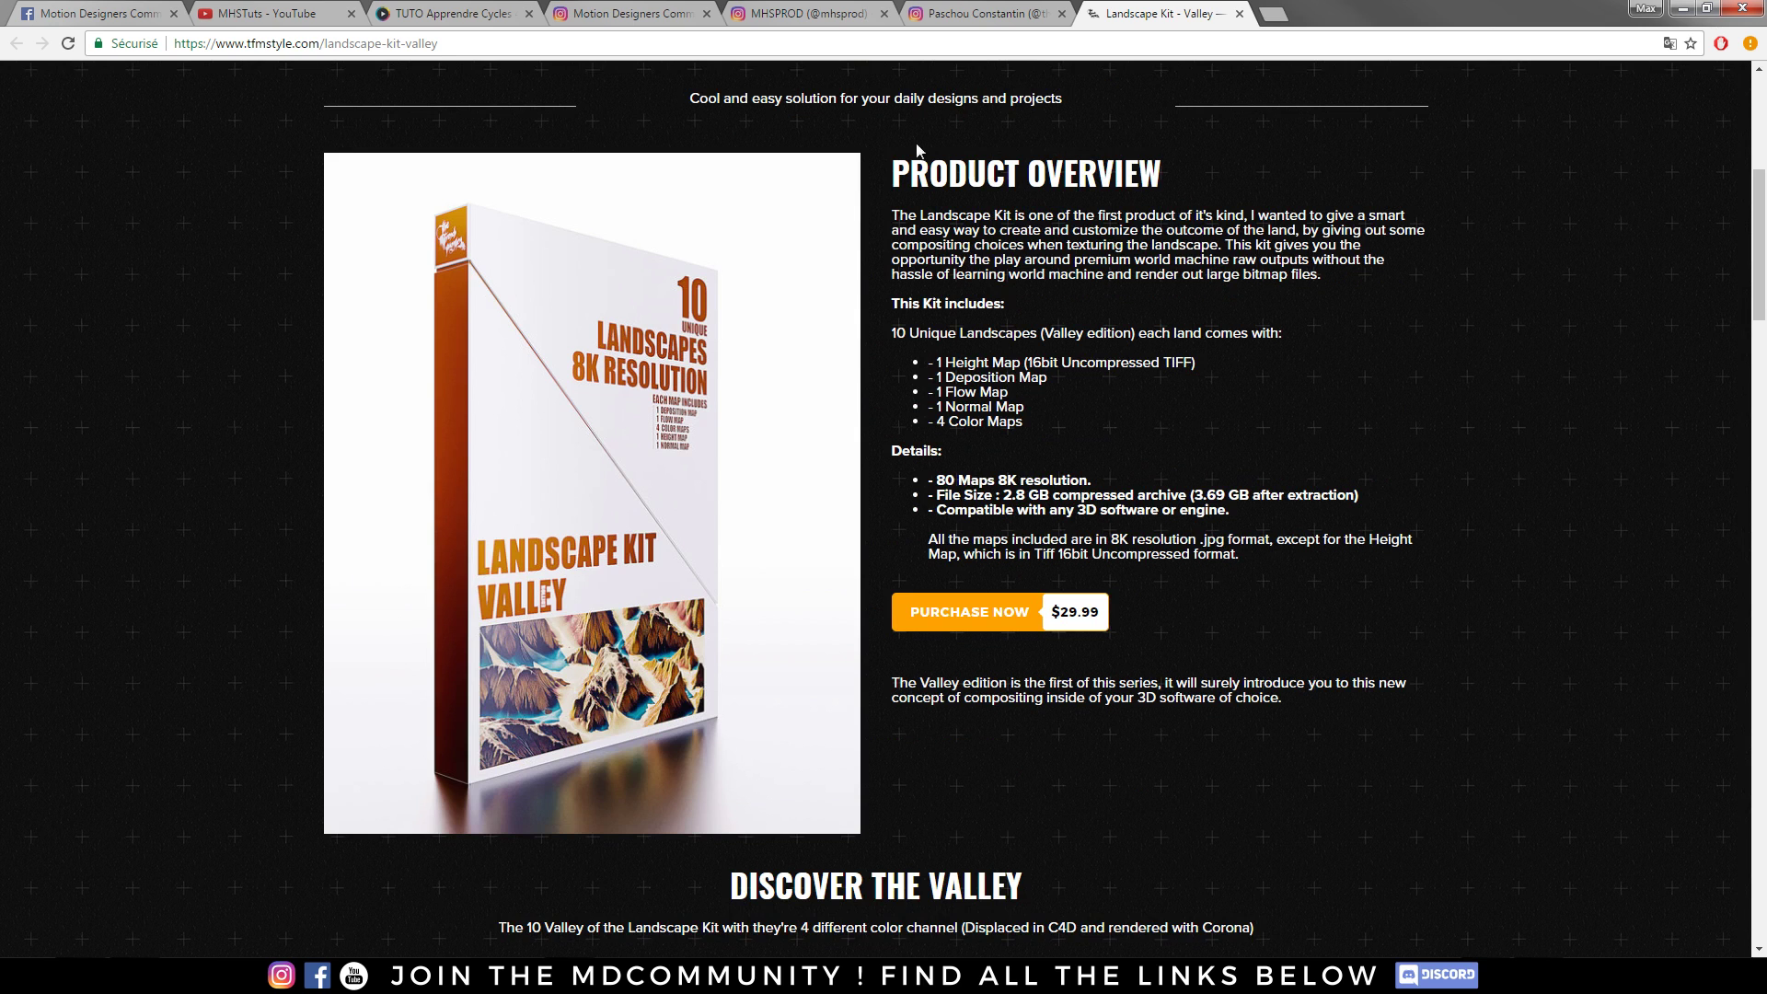
- Browse the artist's Instagram profile and scroll through its posts
left_click(981, 21)
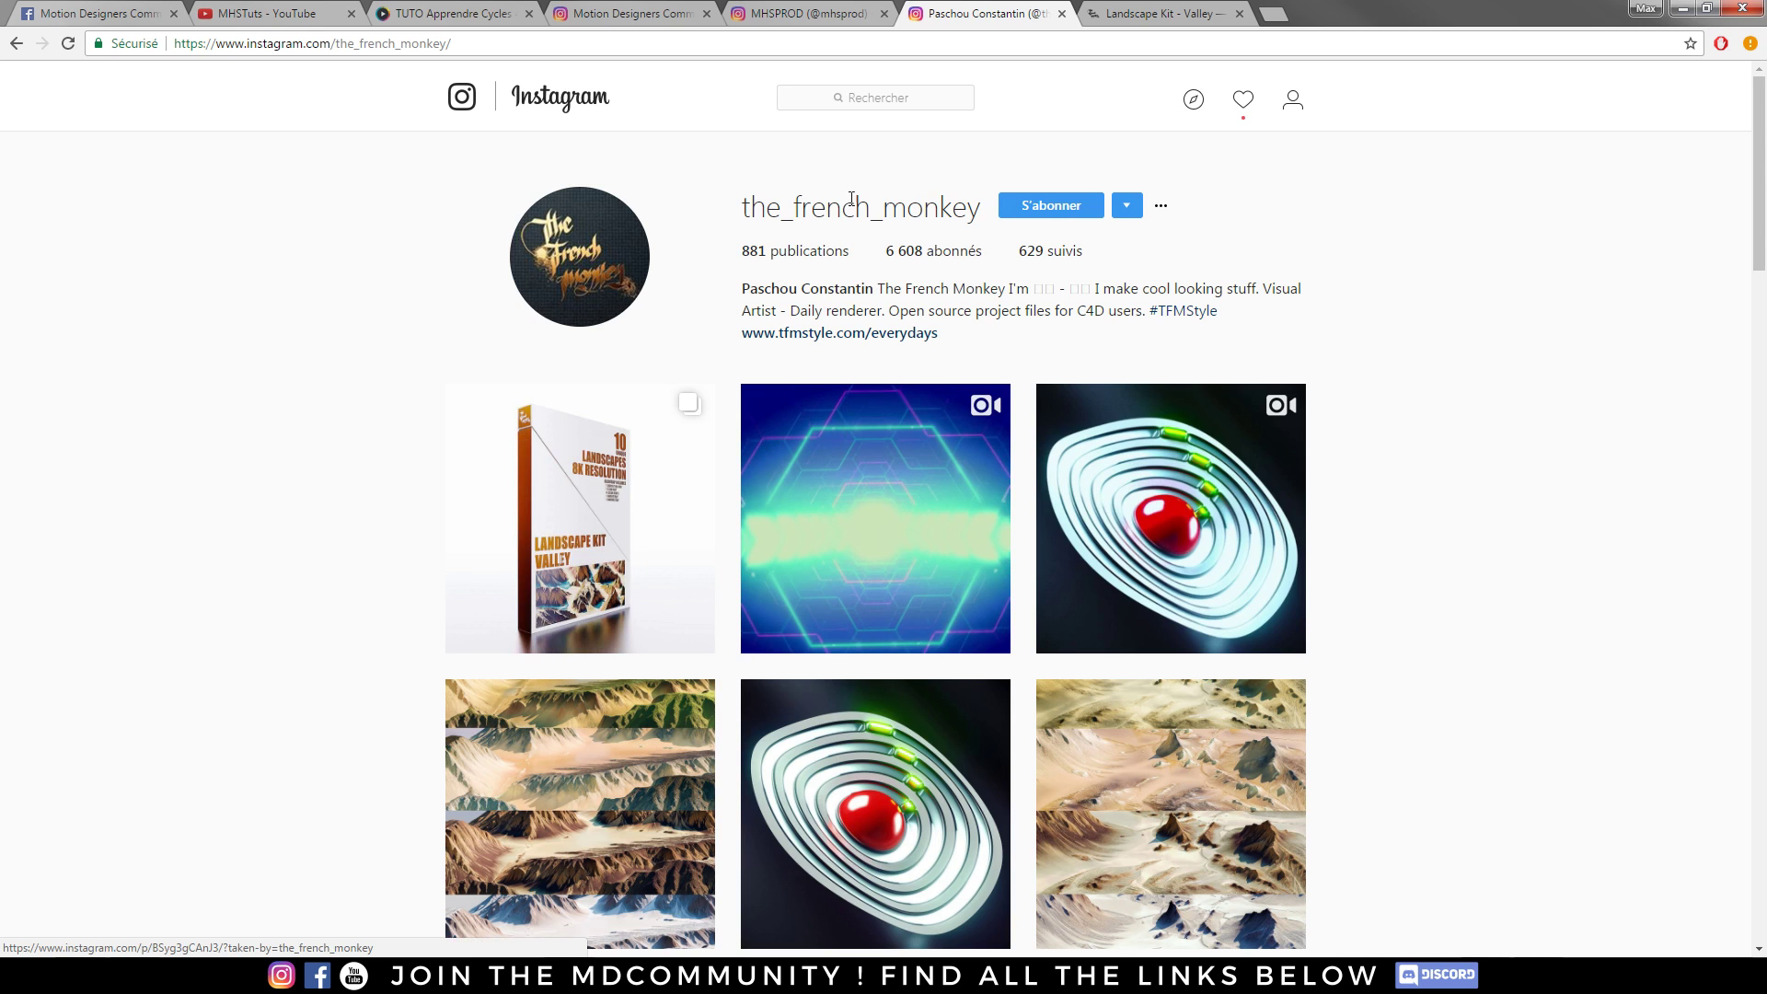
double_click(760, 198)
left_click(998, 241)
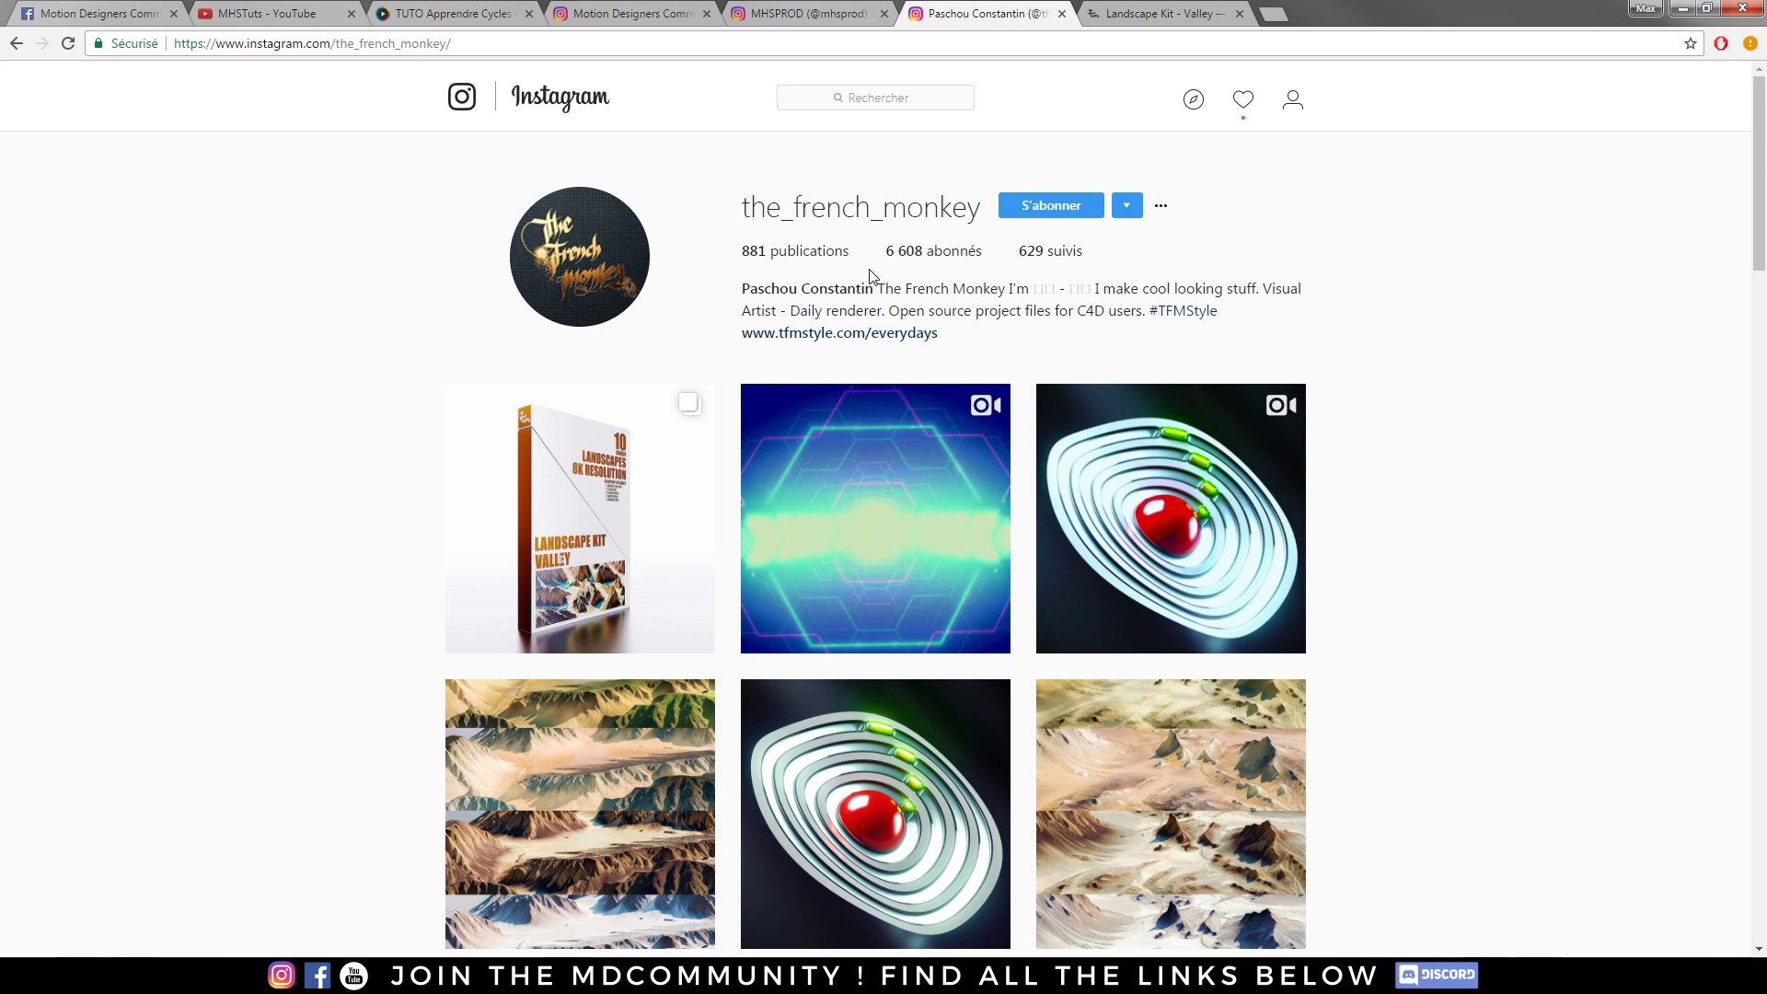
scroll(1124, 394, "down", 7)
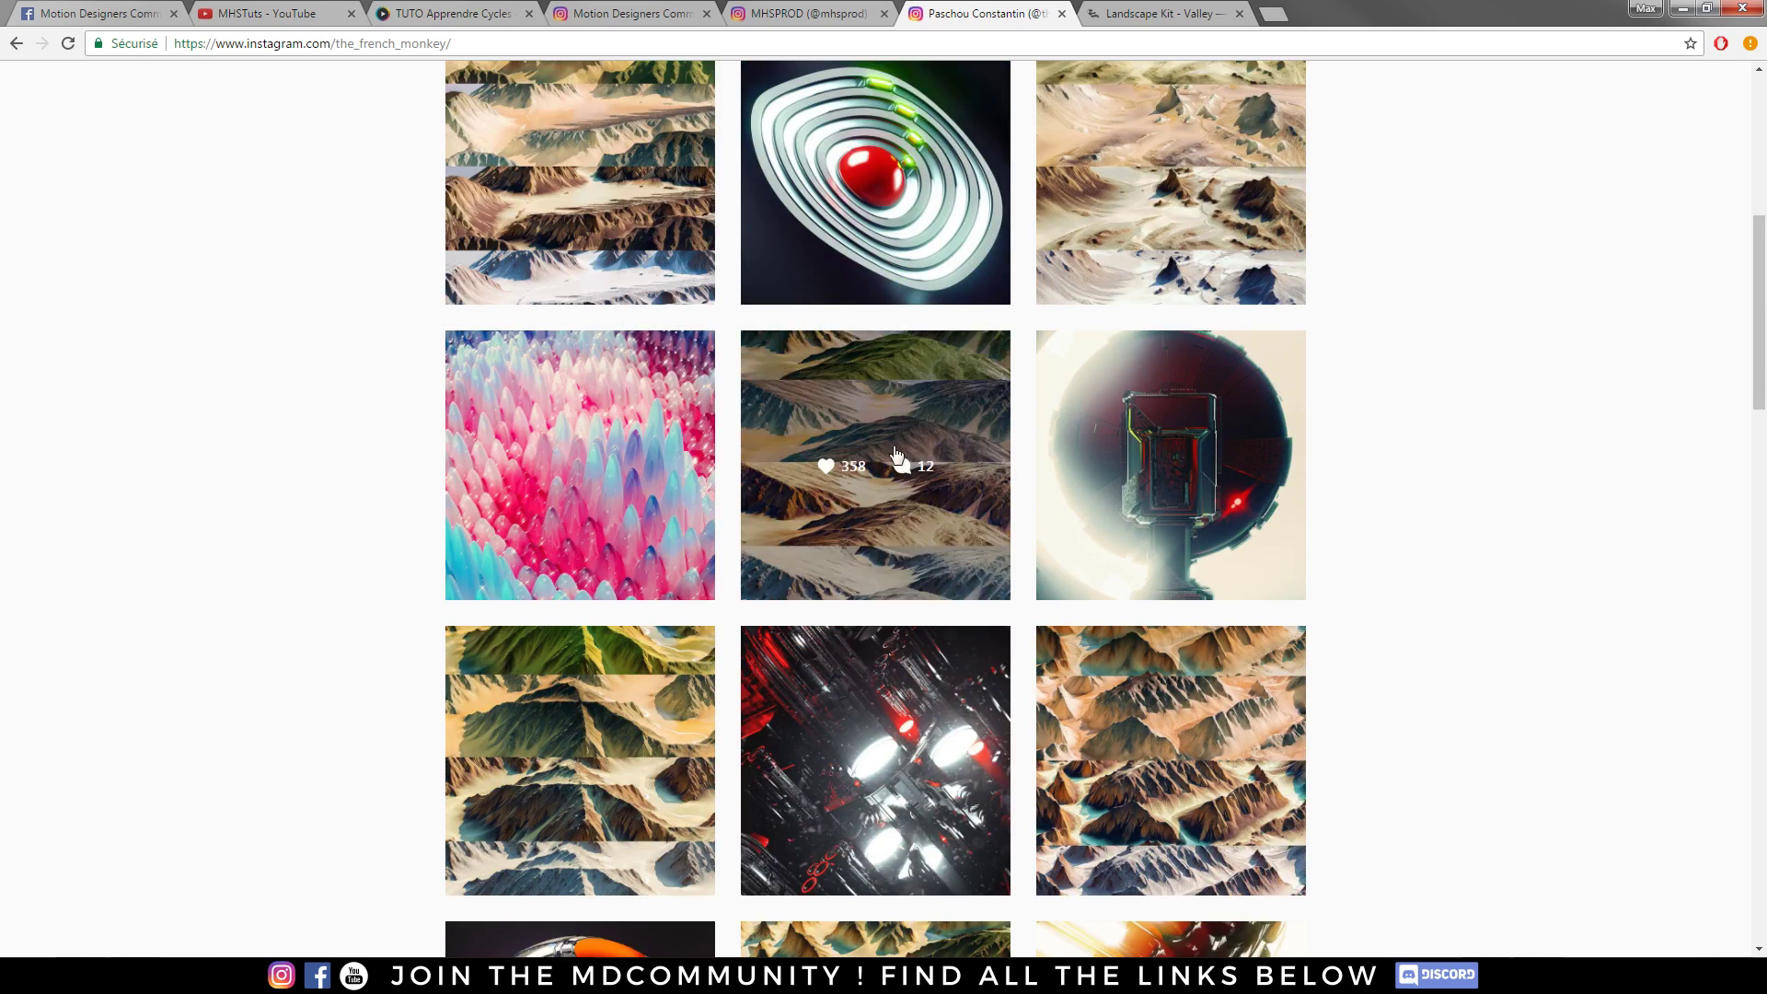
scroll(927, 465, "down", 2)
scroll(359, 438, "down", 7)
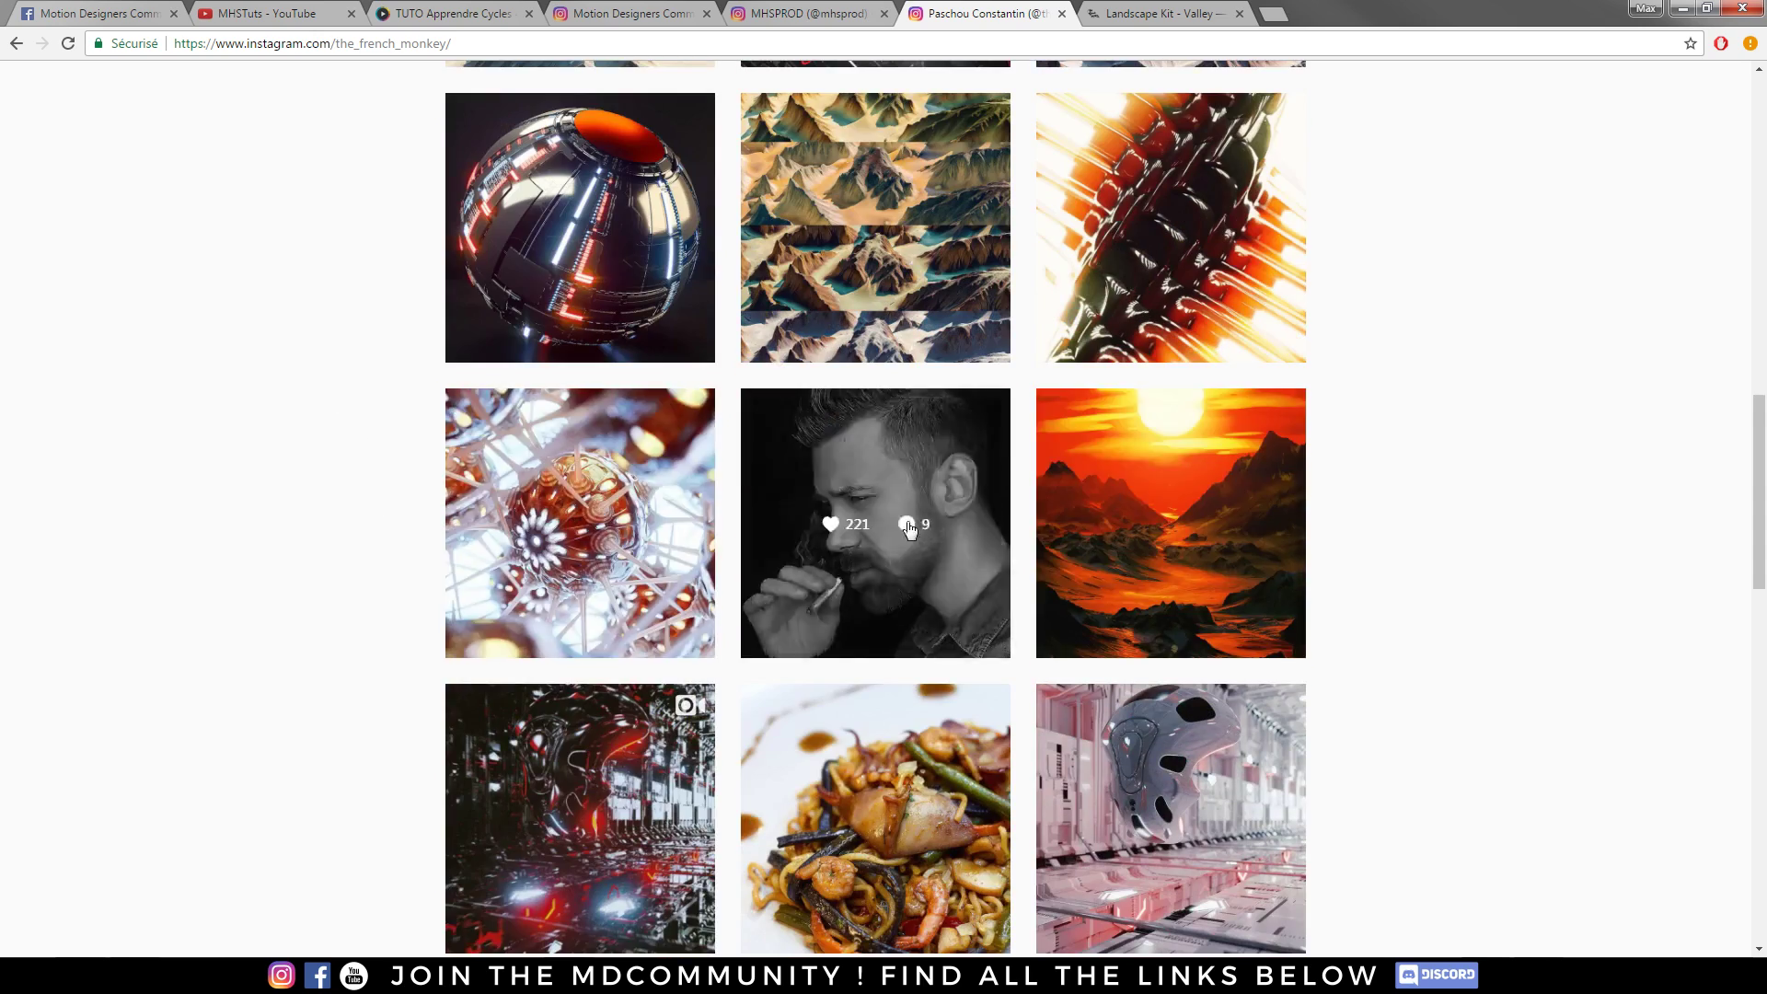
scroll(378, 453, "down", 4)
scroll(1196, 479, "down", 4)
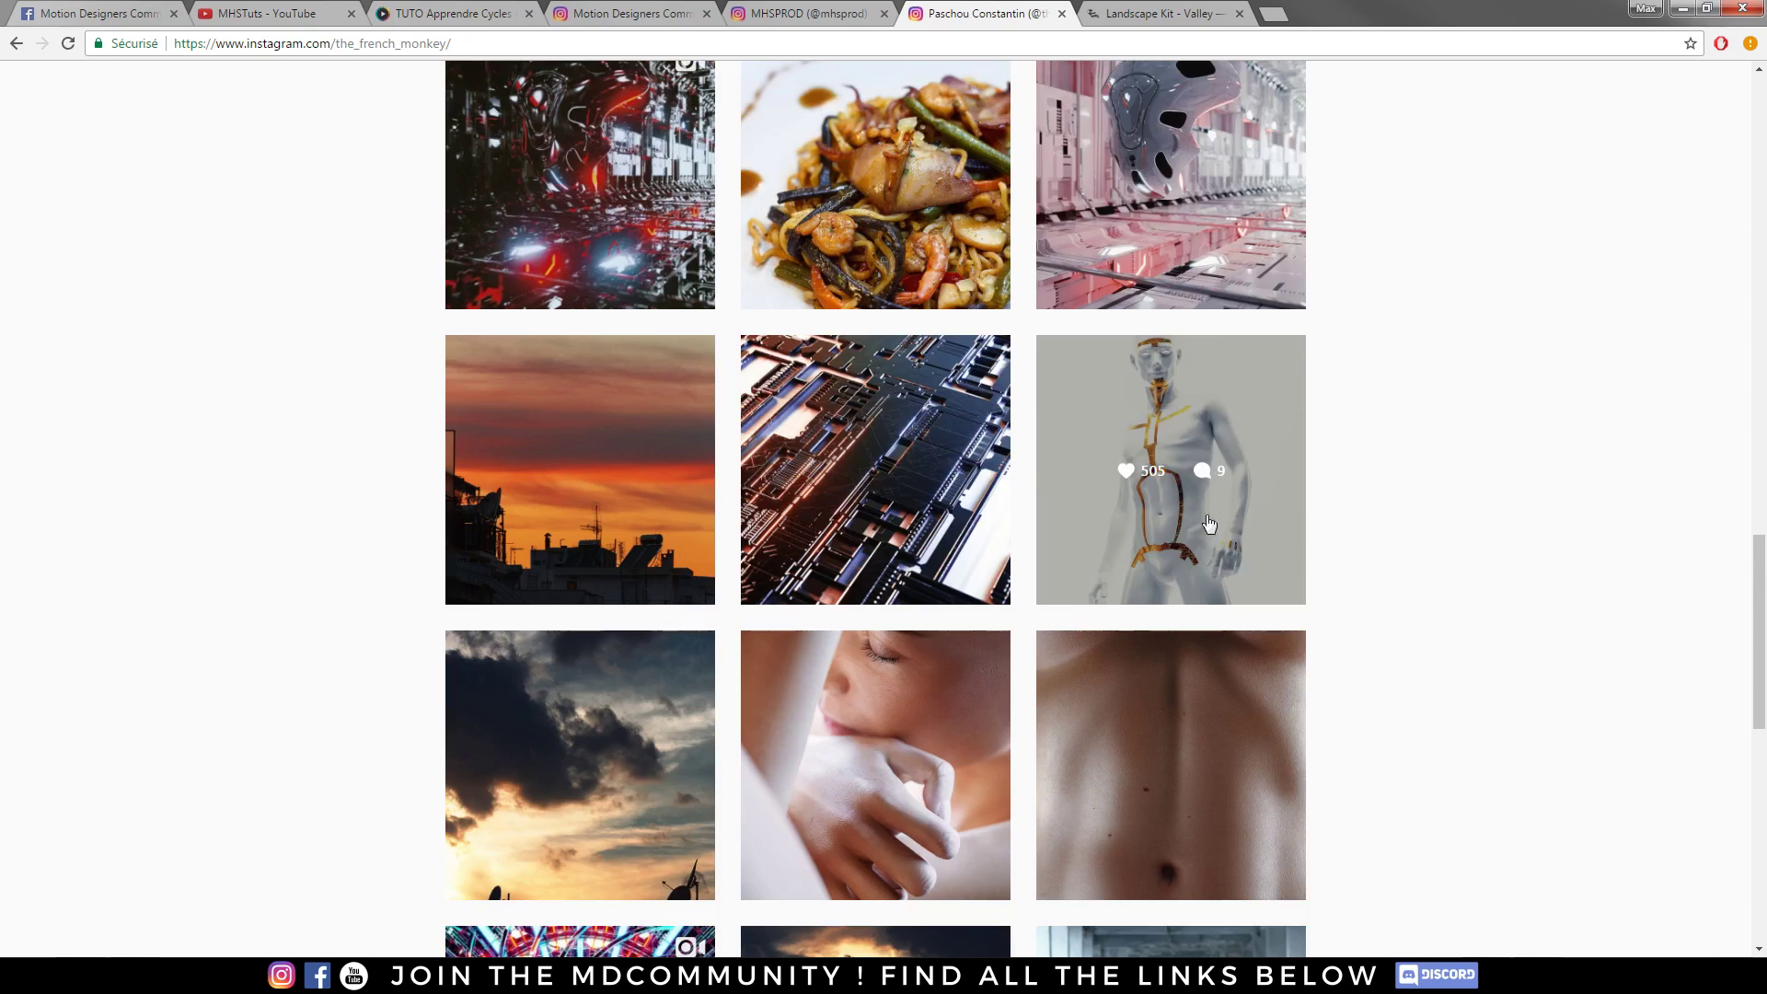
scroll(828, 607, "down", 3)
scroll(709, 552, "down", 8)
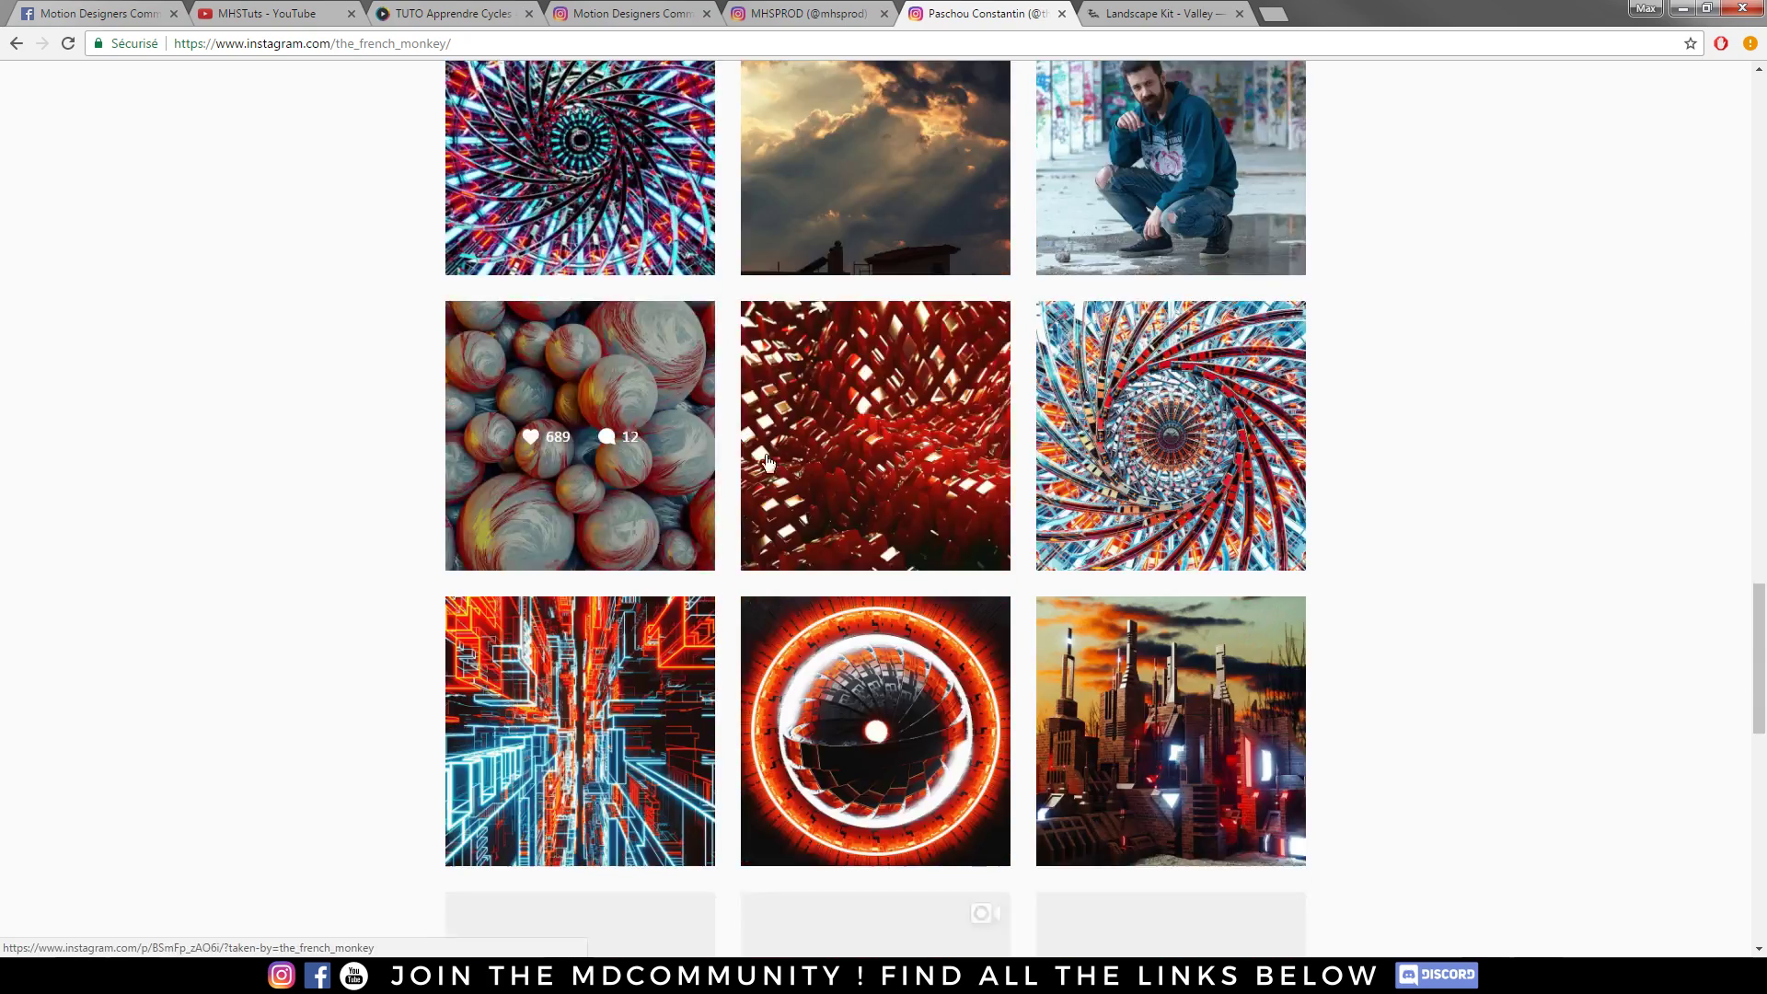
scroll(722, 615, "down", 2)
scroll(245, 426, "down", 15)
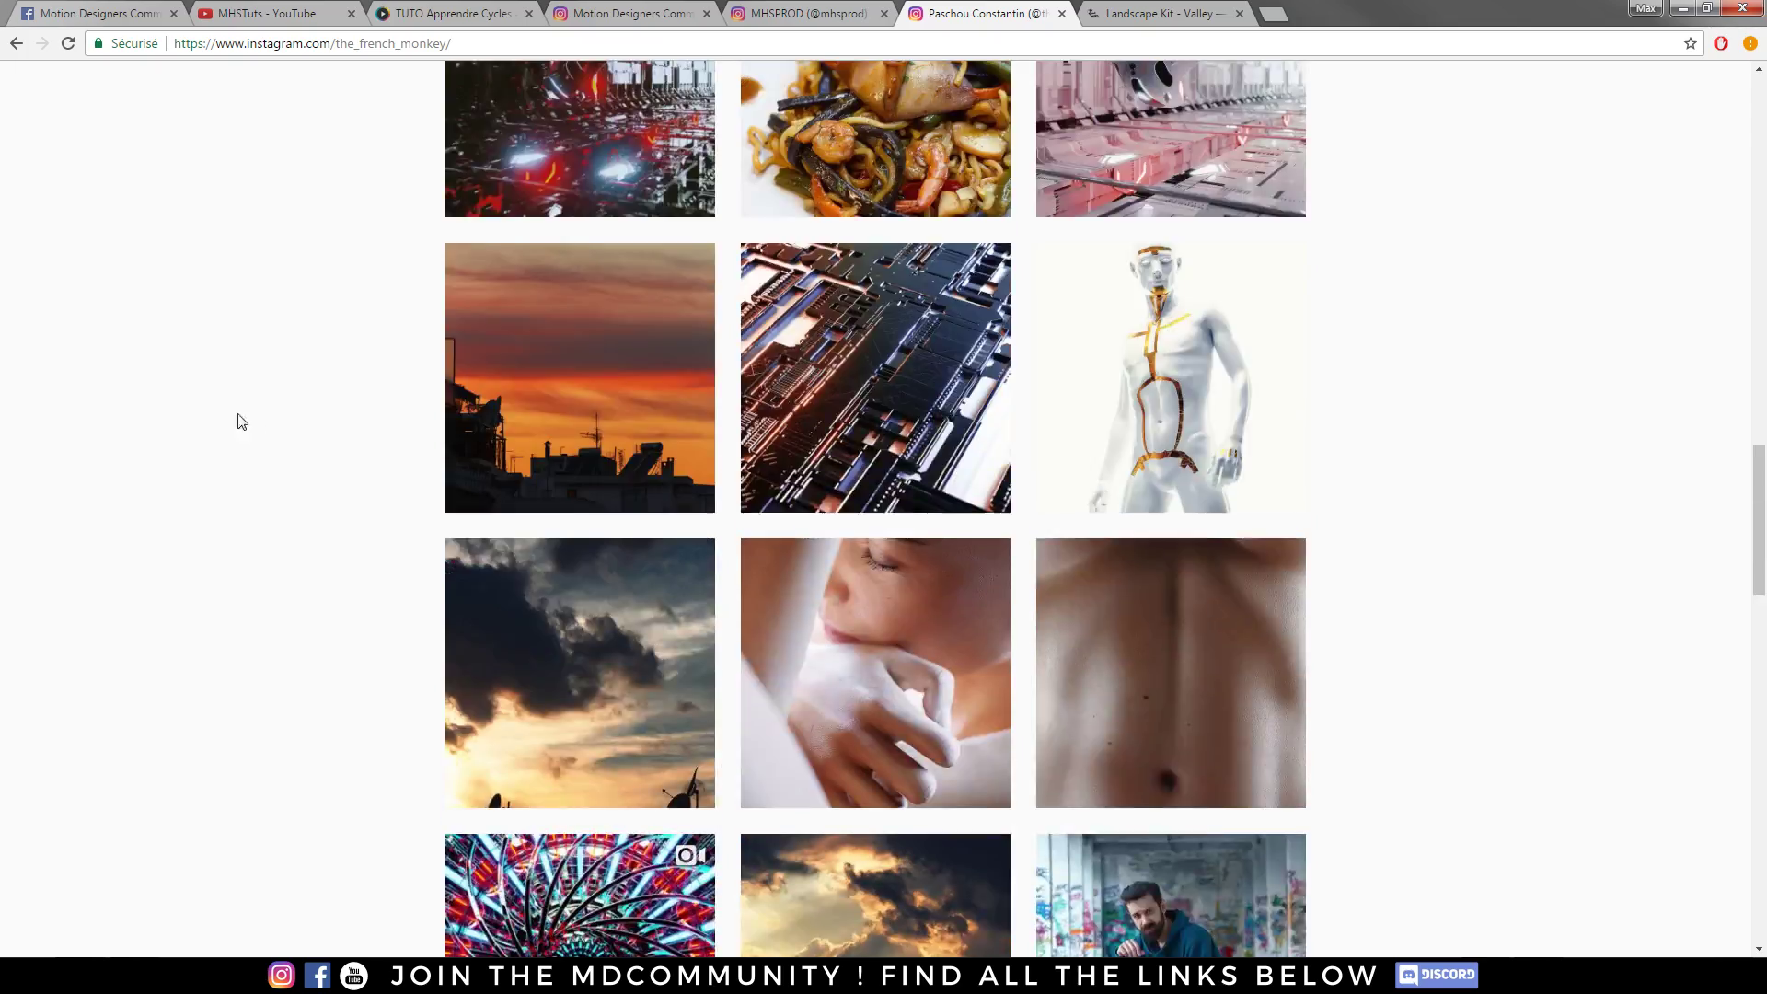
scroll(286, 218, "up", 5)
- On the studio's profile, view the blue sphere post's images and like it (3 082 likes)
left_click(776, 18)
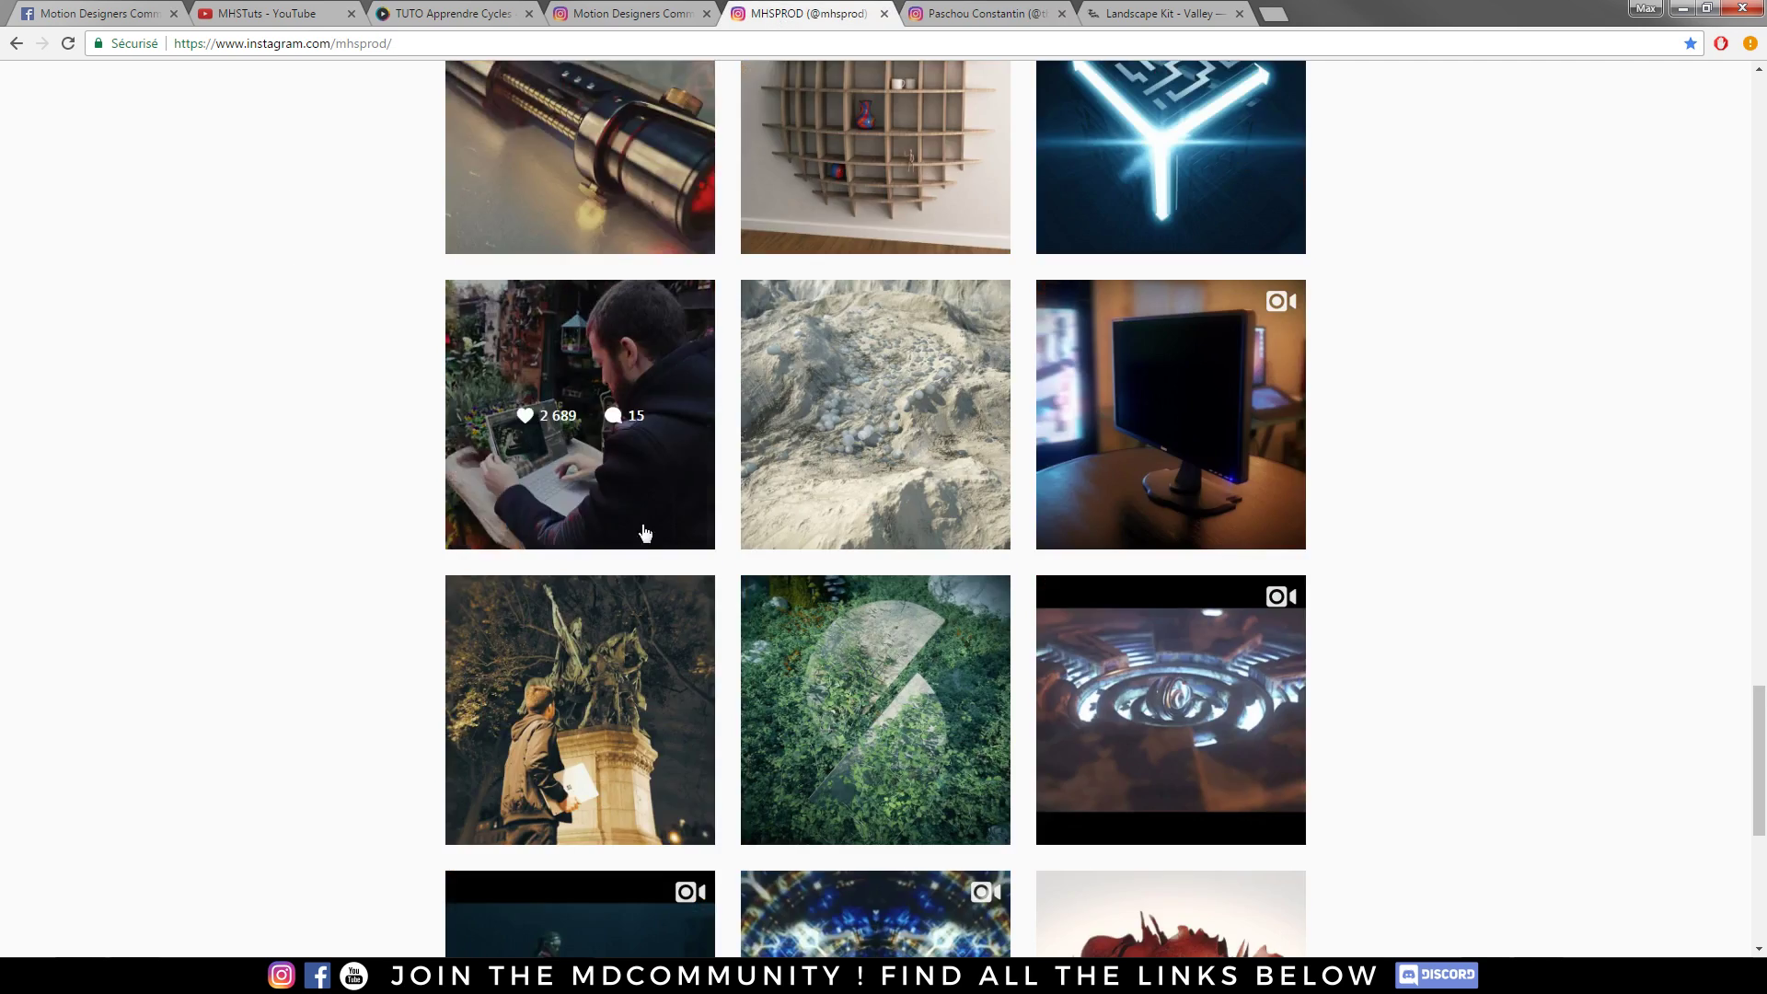
scroll(248, 489, "down", 5)
scroll(248, 488, "up", 10)
left_click_drag(1755, 440, 1721, 133)
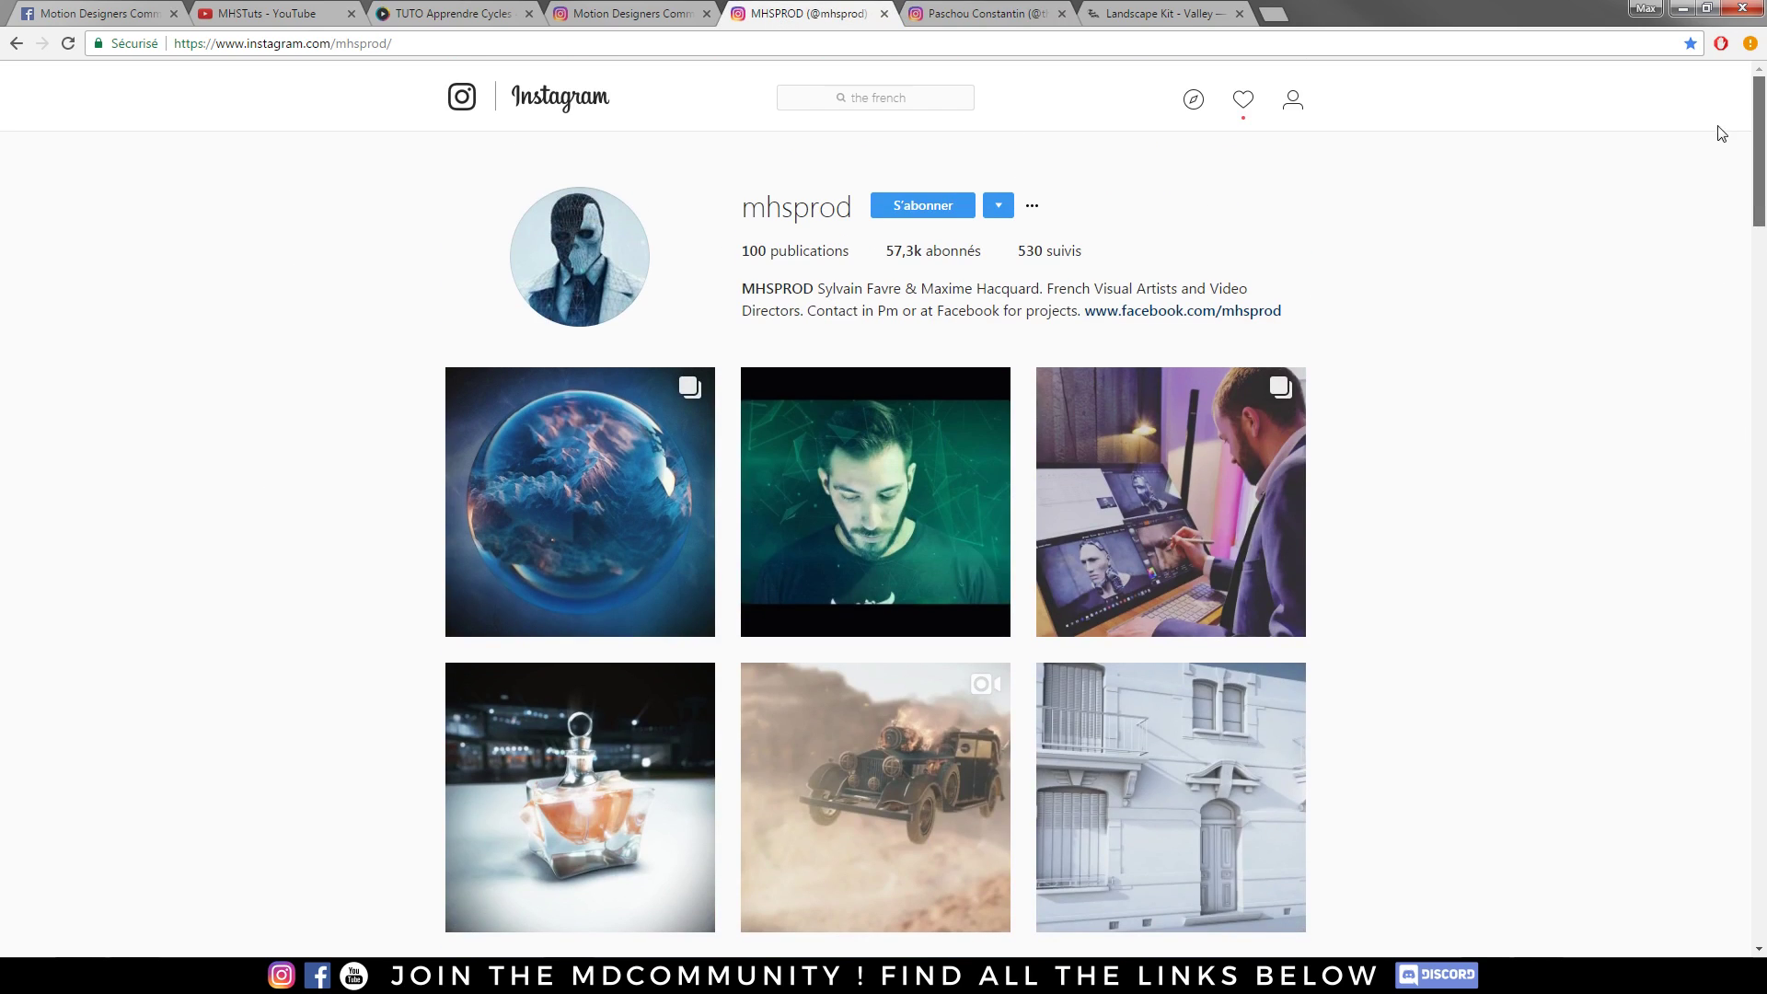
left_click(655, 477)
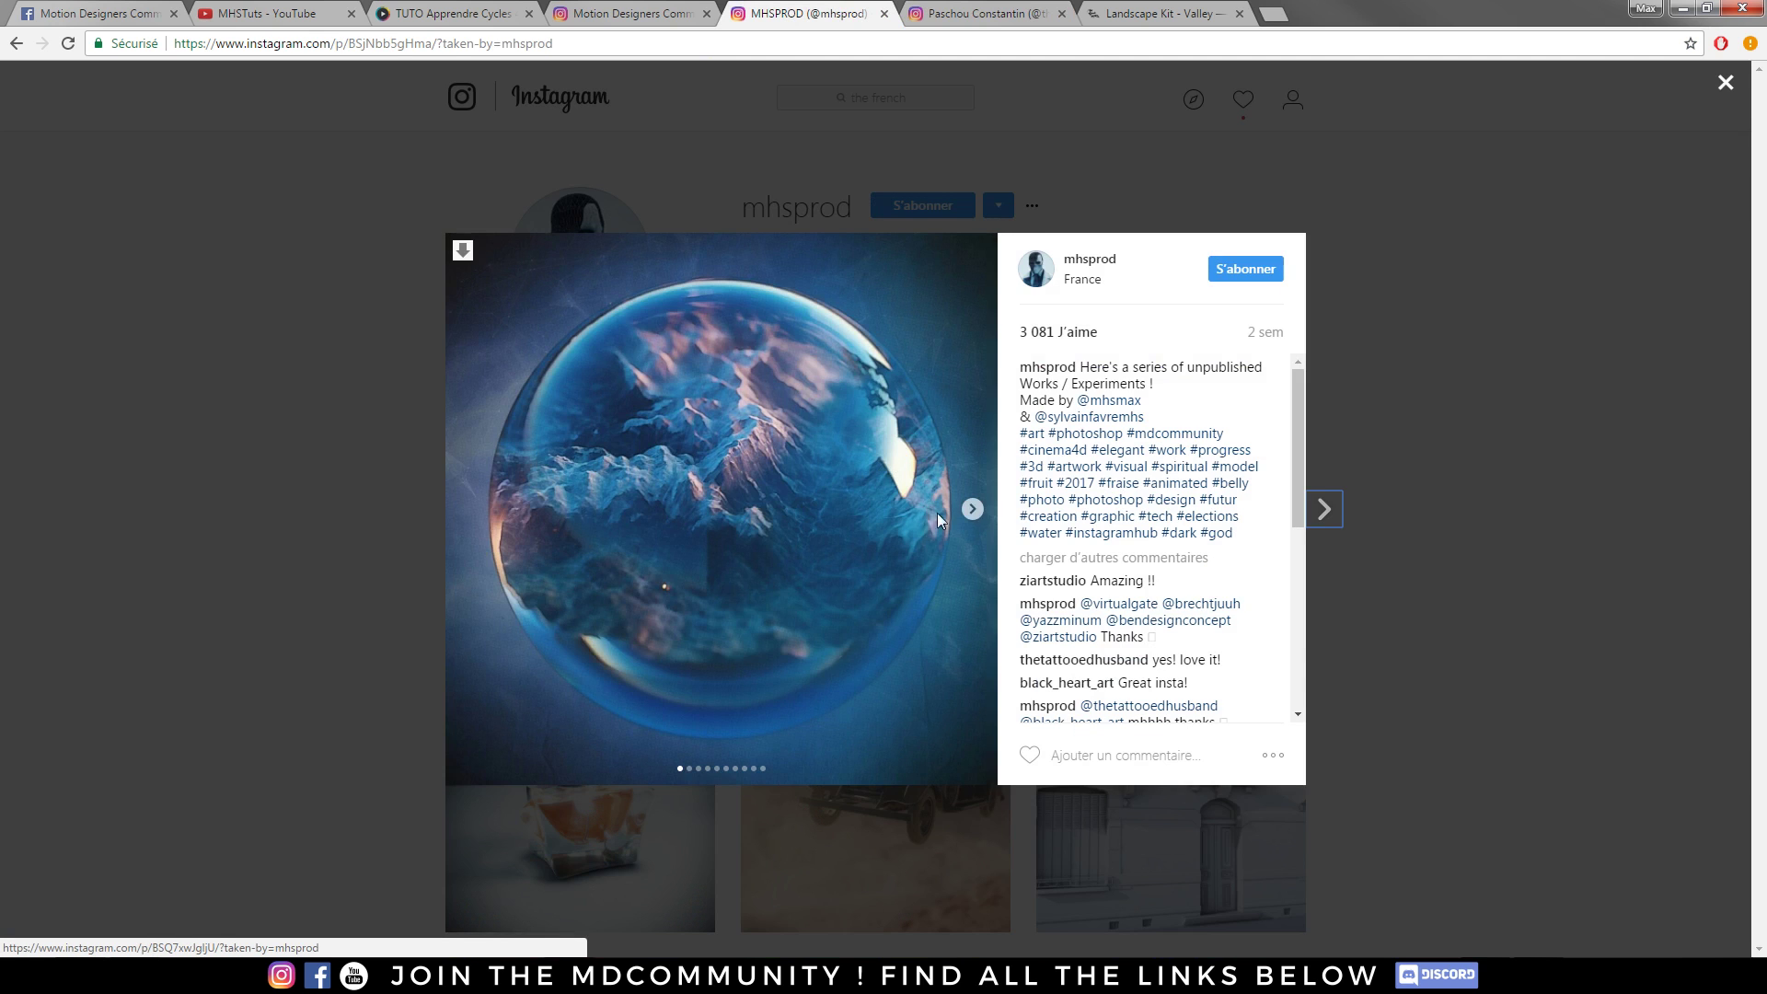
left_click(972, 508)
left_click(972, 509)
left_click(972, 509)
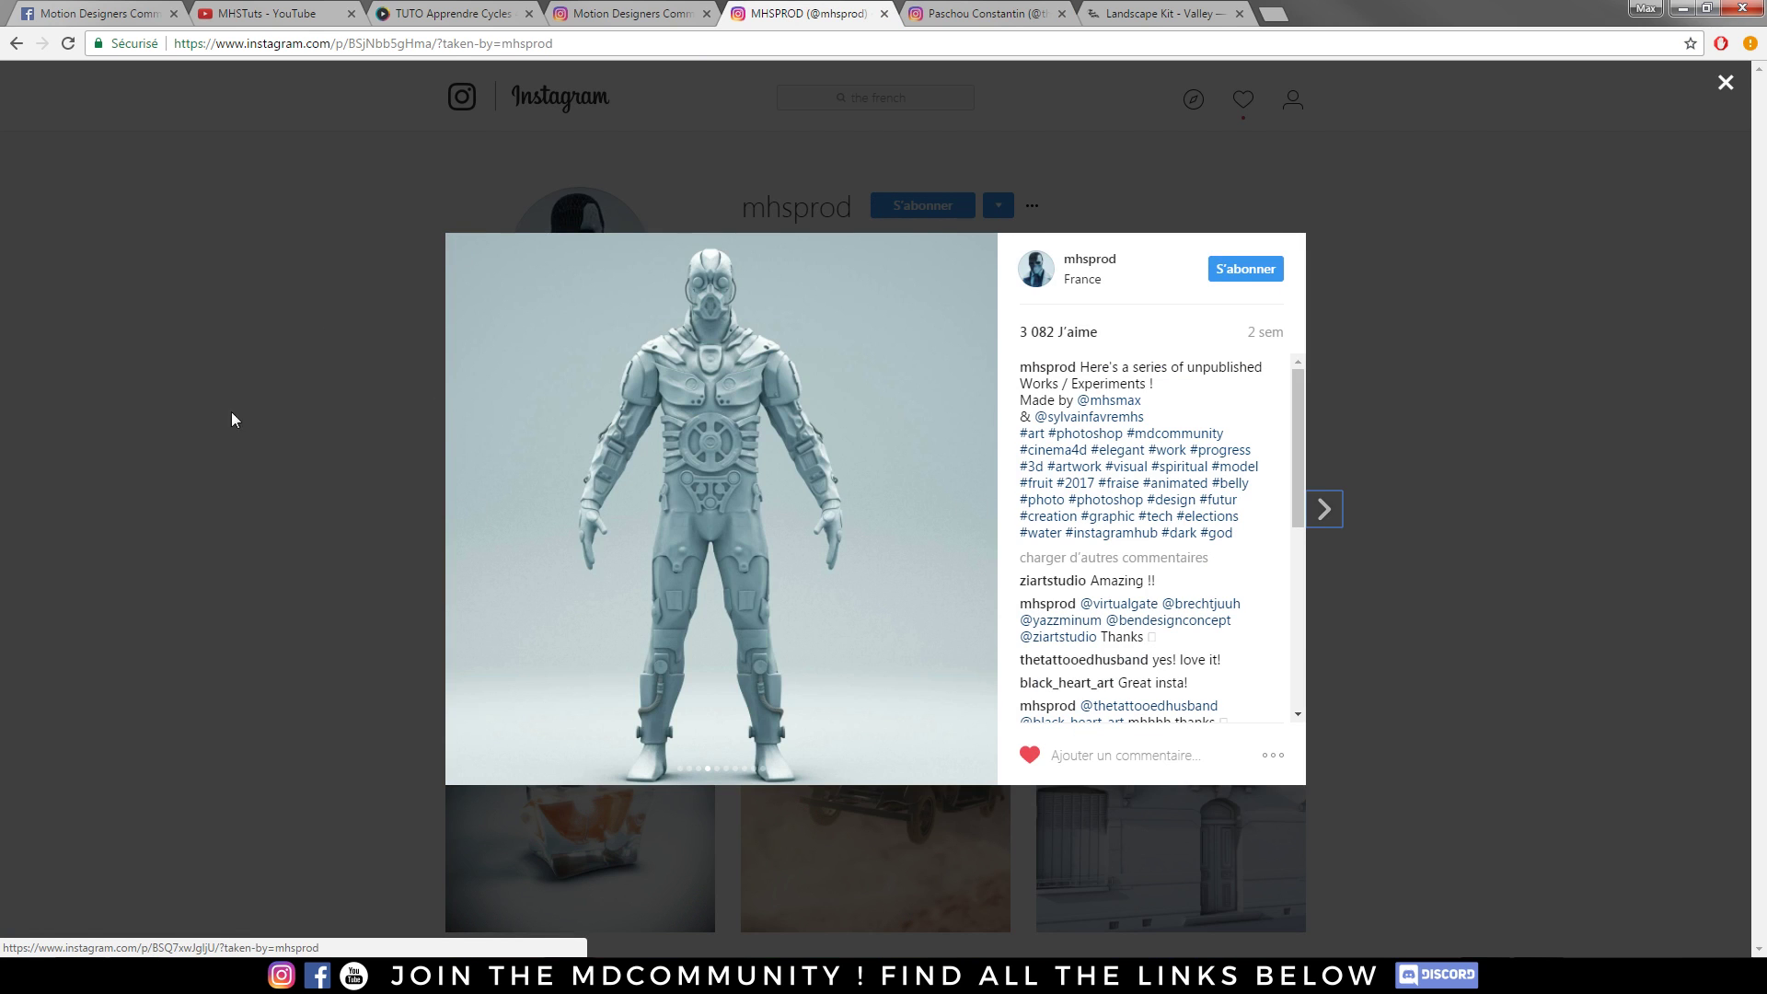
left_click(312, 376)
scroll(333, 531, "down", 3)
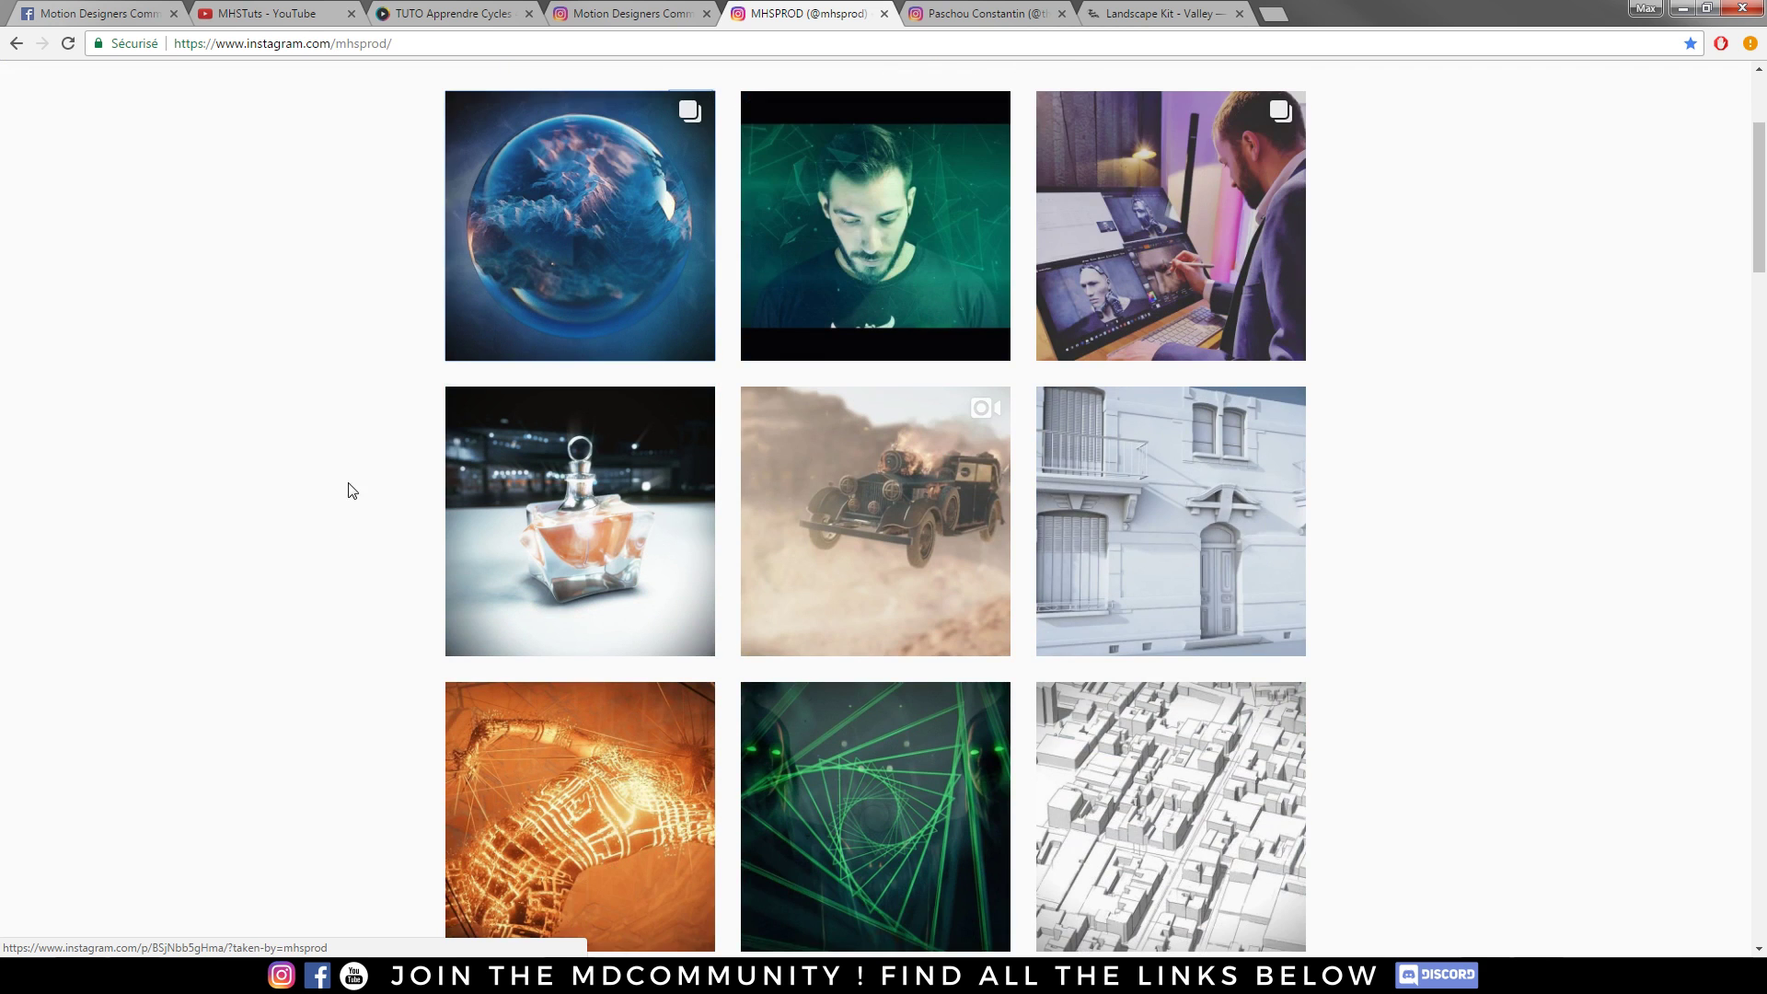
- Browse the Motion Designers Community profile and its 1 312 posts
left_click(625, 17)
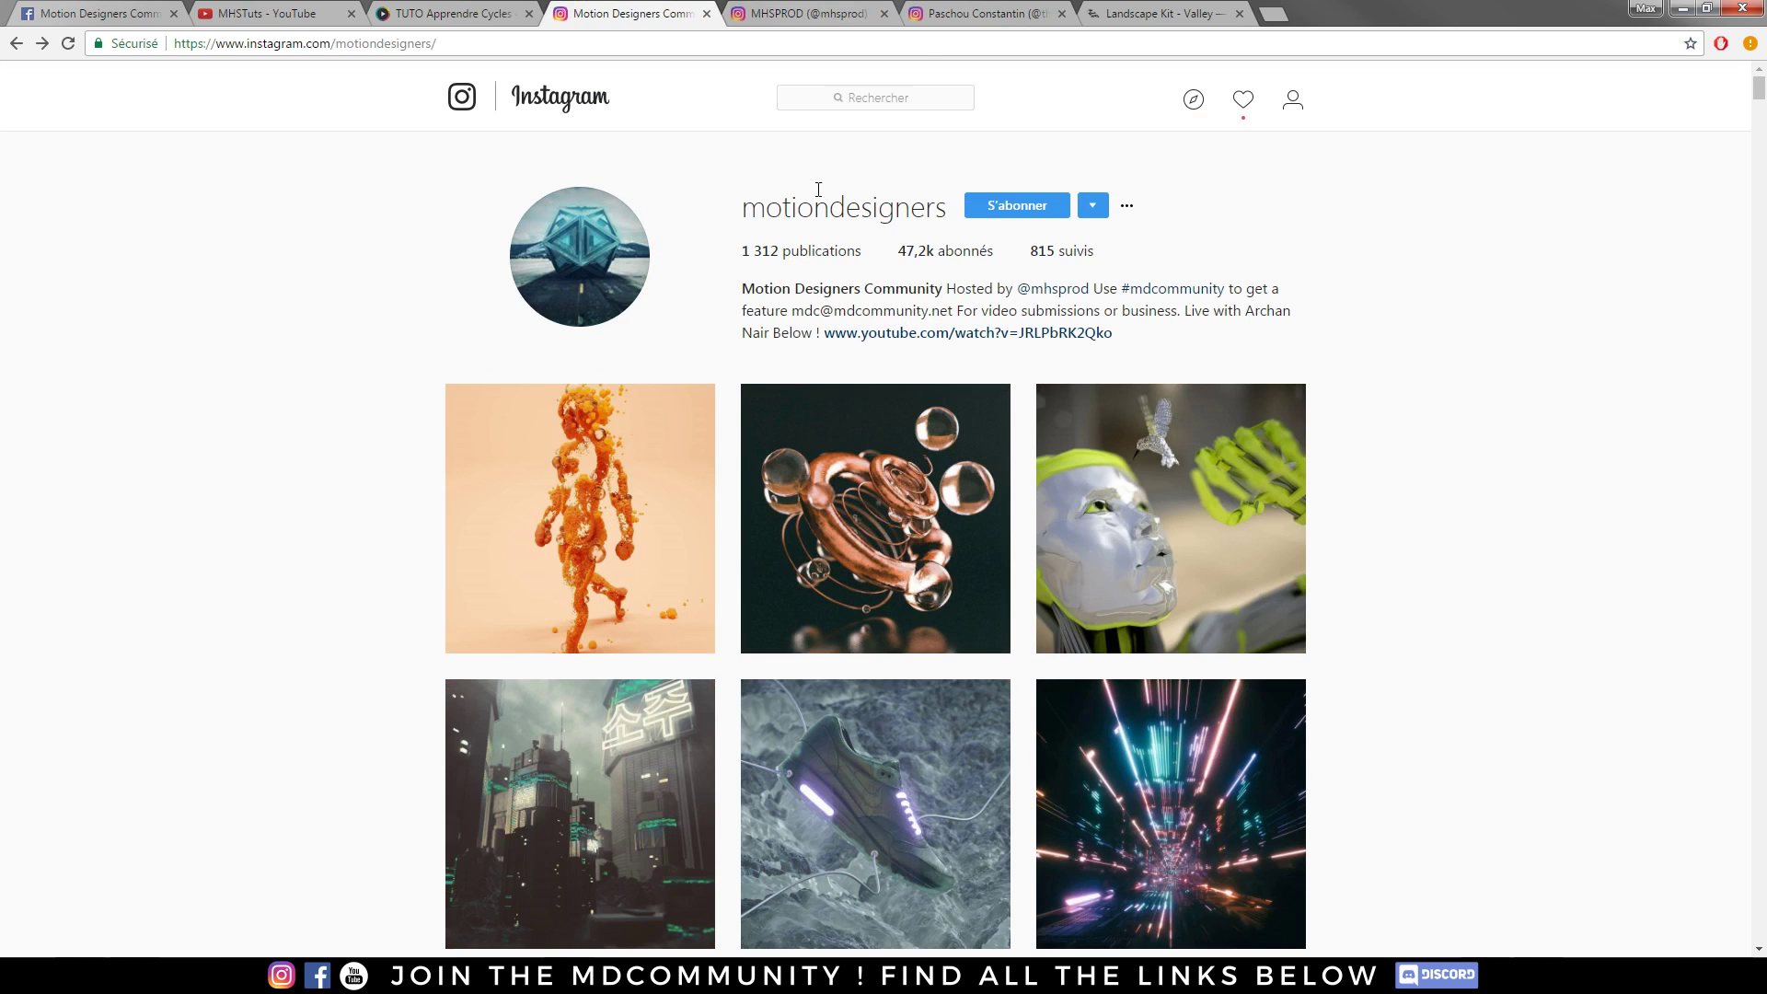
left_click_drag(756, 208, 1049, 210)
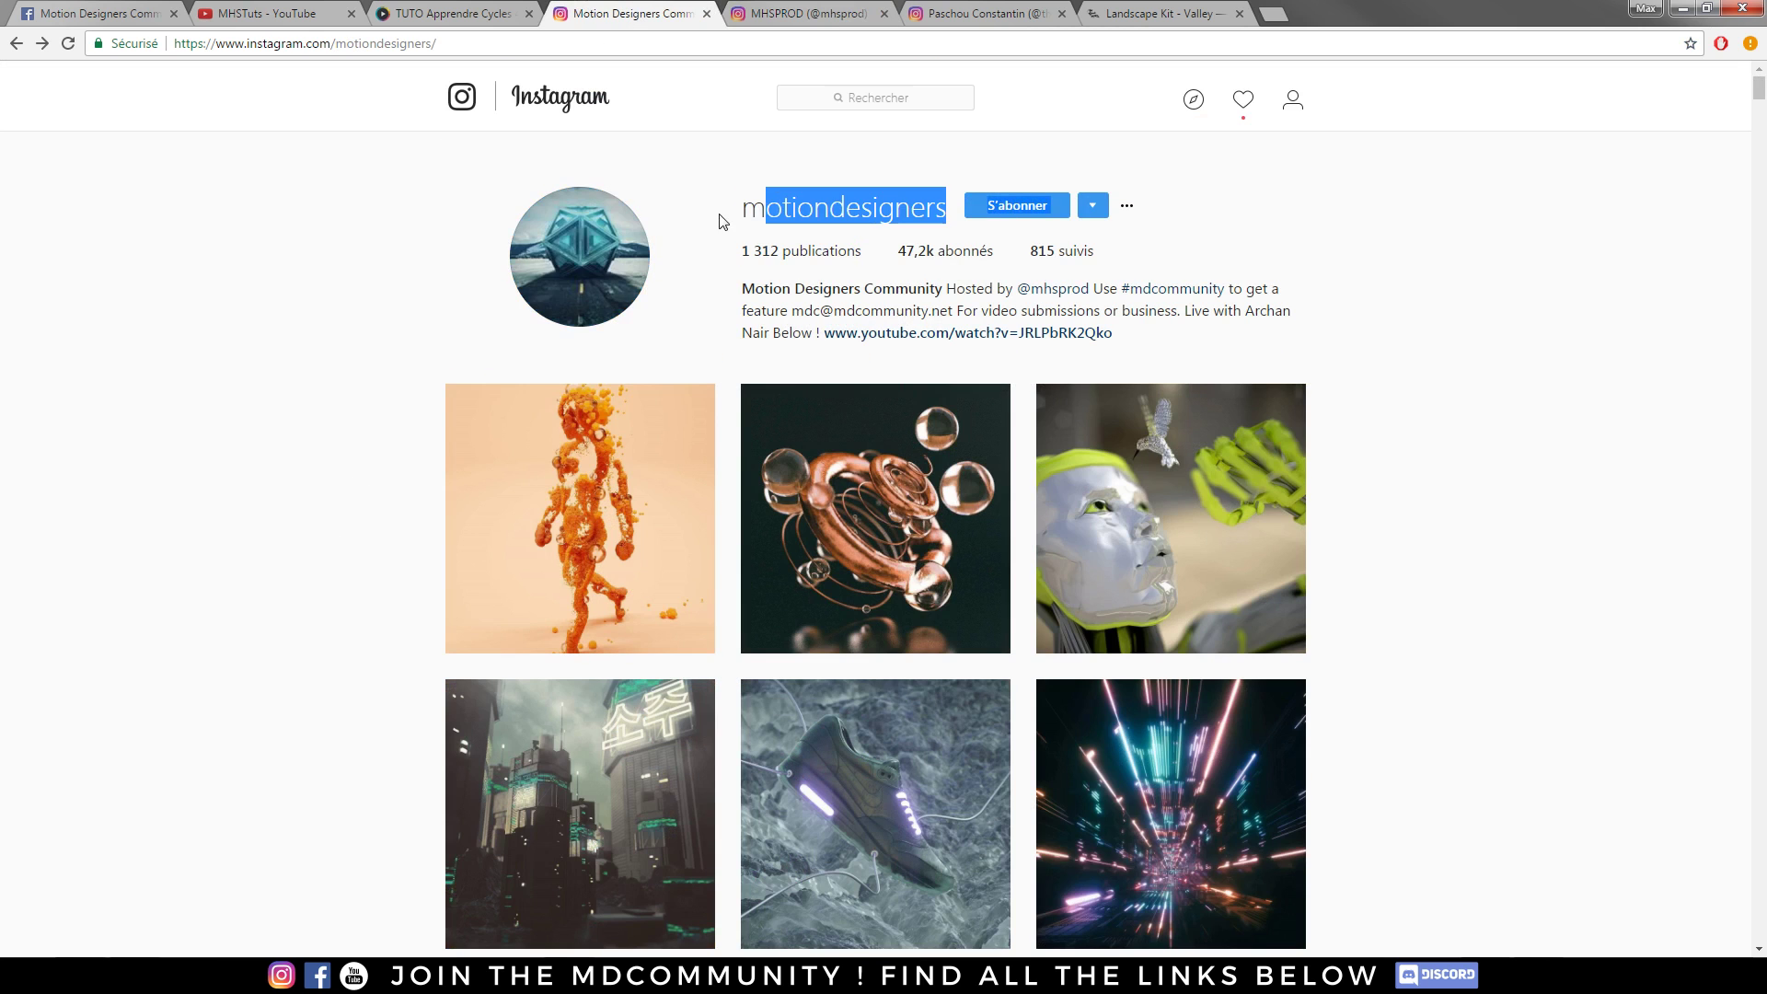
left_click(663, 213)
scroll(272, 367, "down", 3)
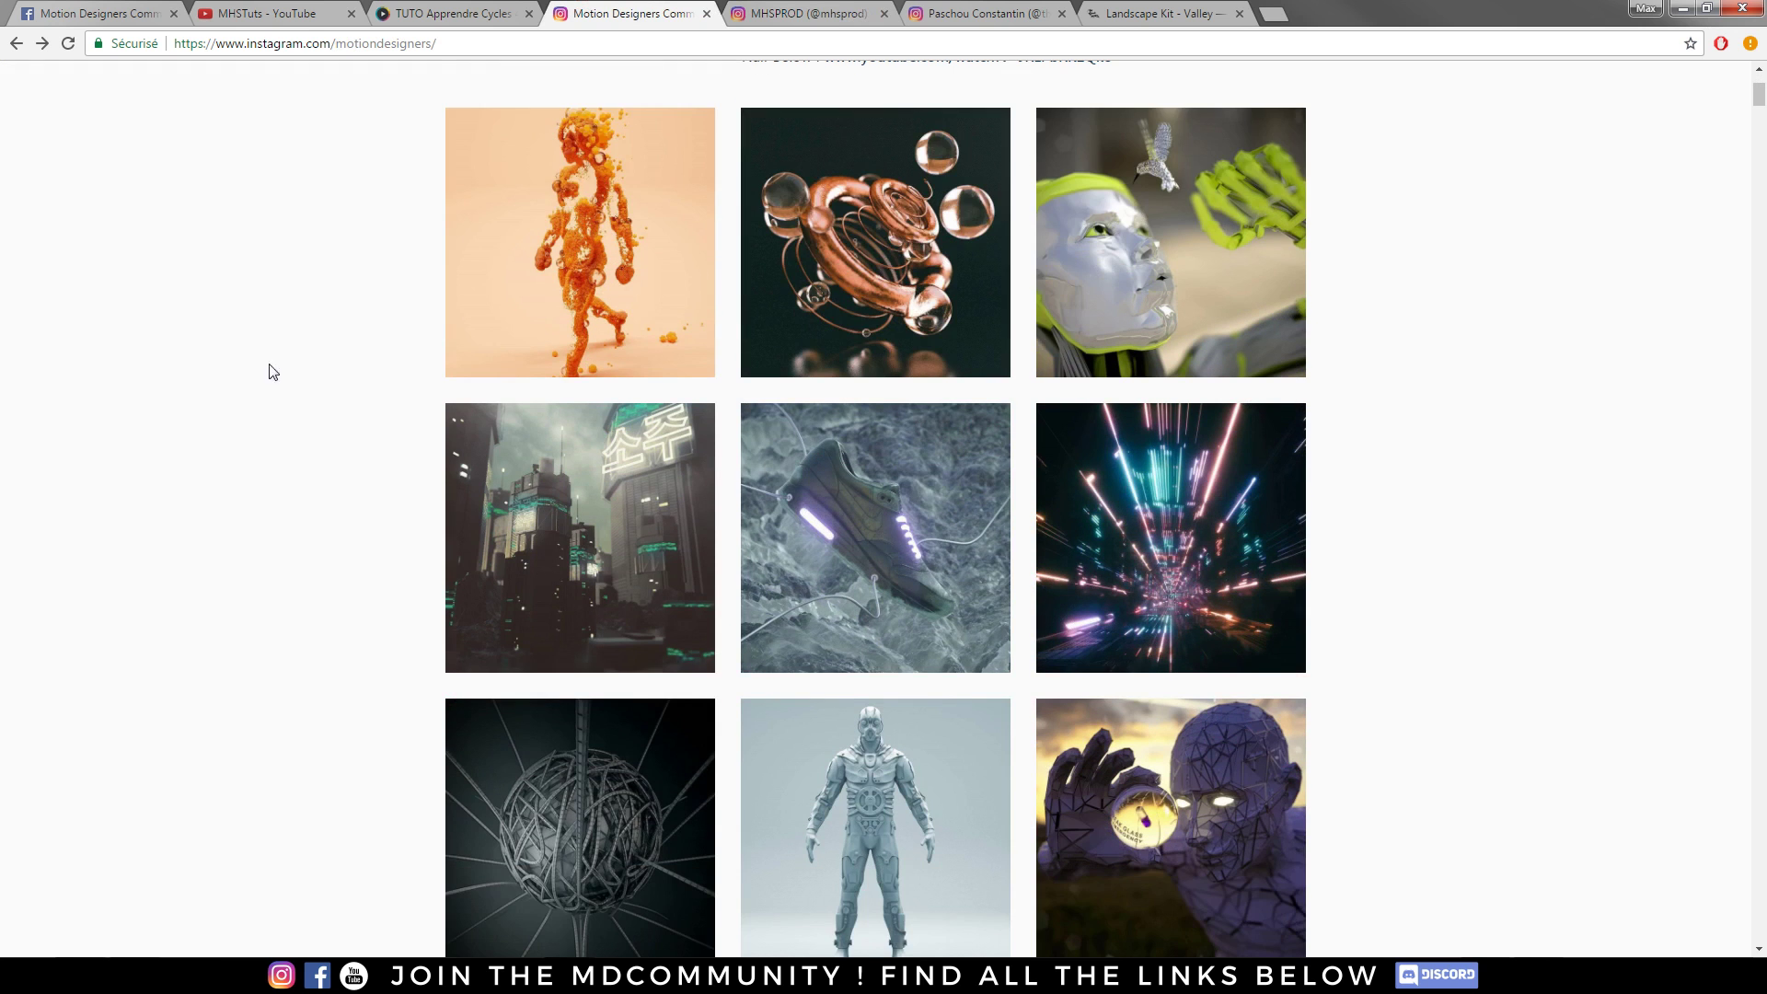
scroll(150, 429, "down", 4)
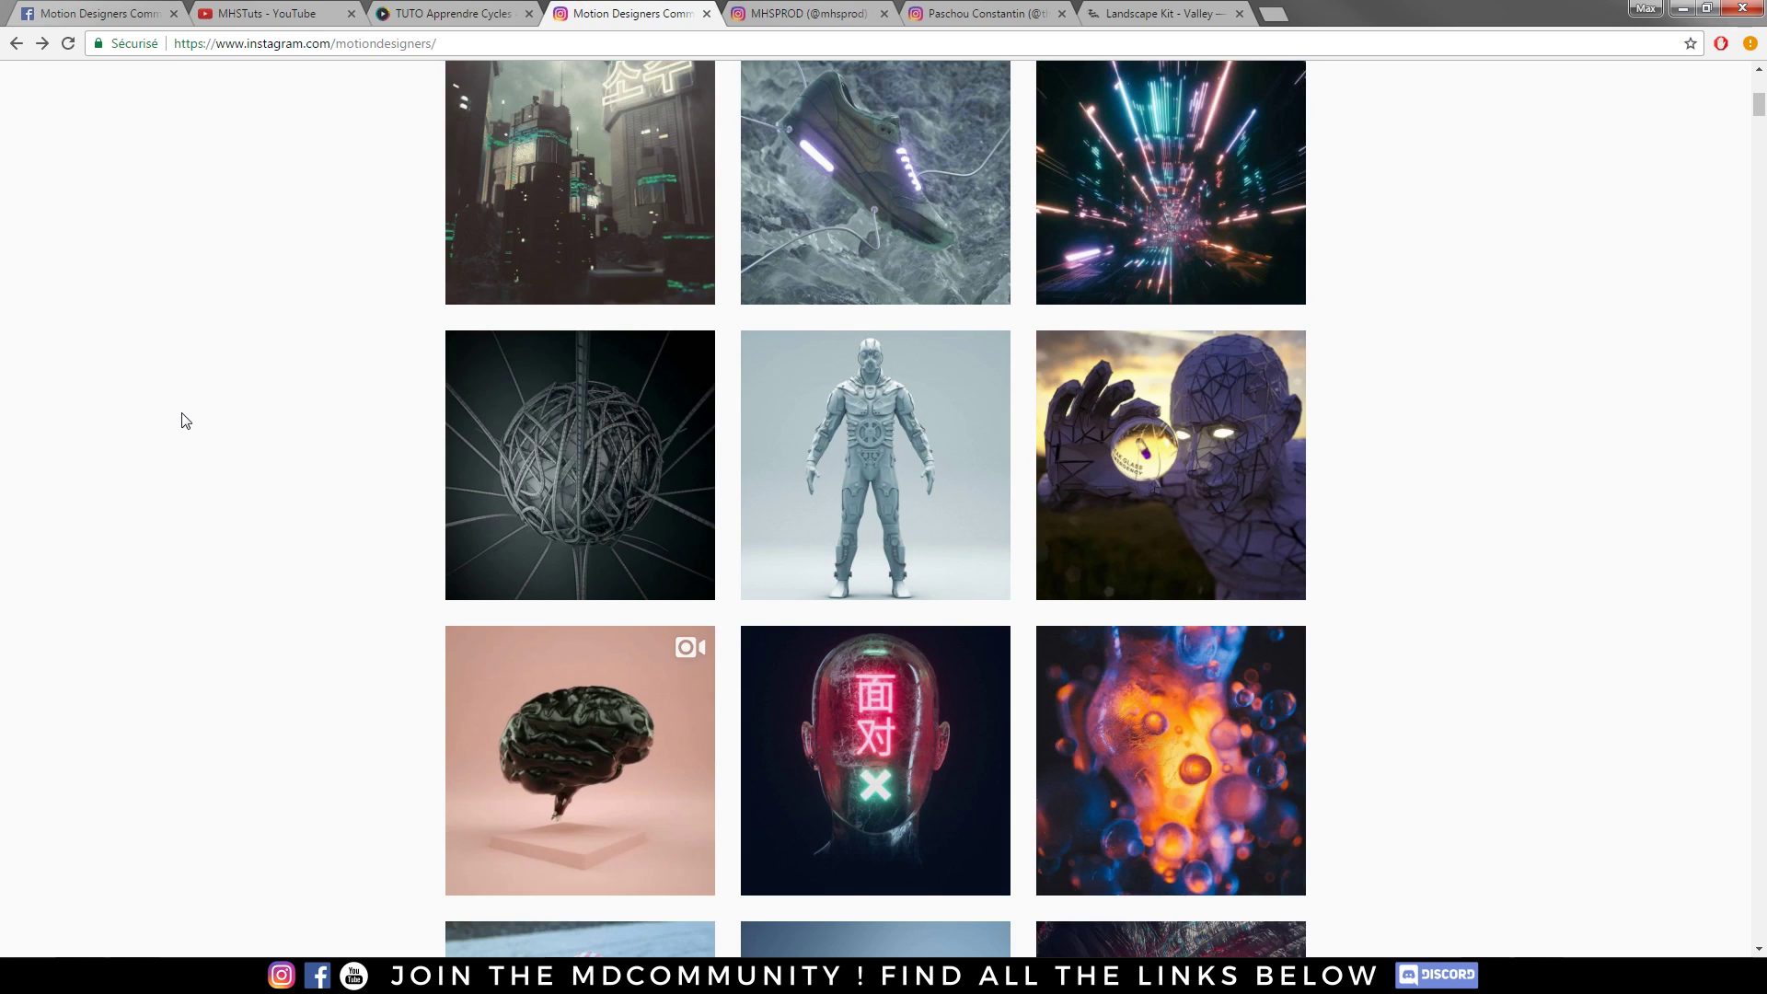
scroll(193, 405, "down", 5)
scroll(377, 516, "down", 5)
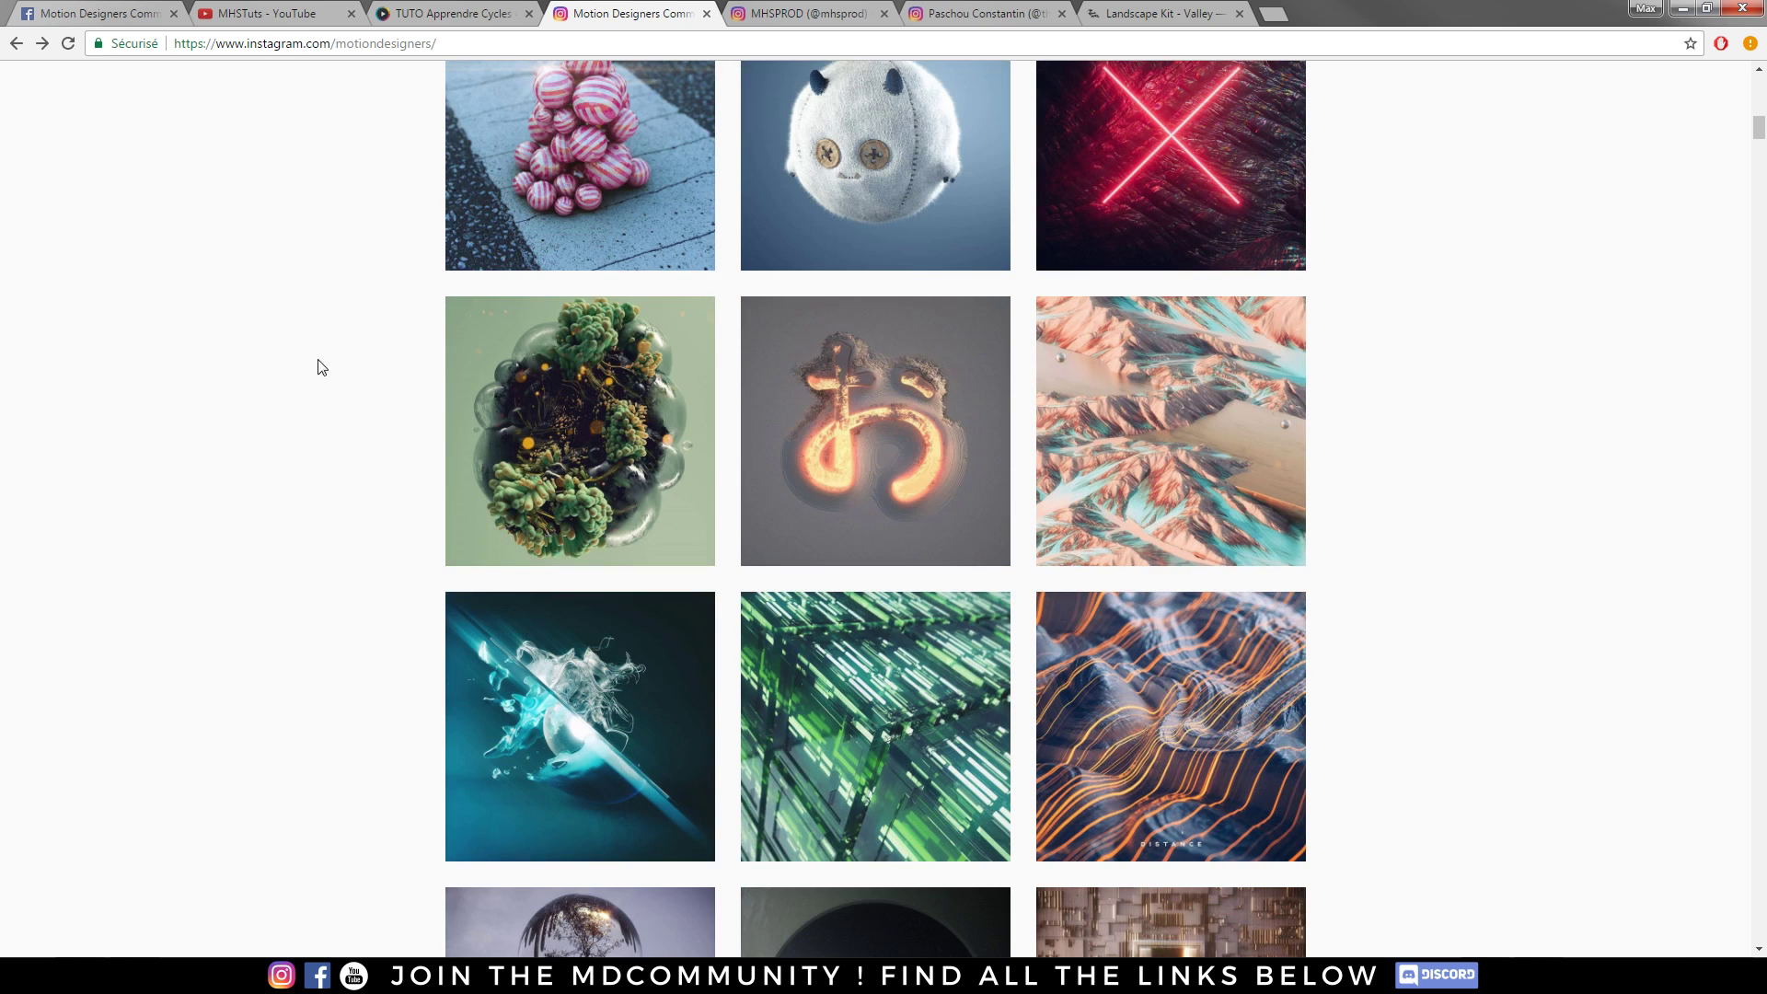
- Page through the uploads shelf on the MHSTuts YouTube channel
left_click(263, 16)
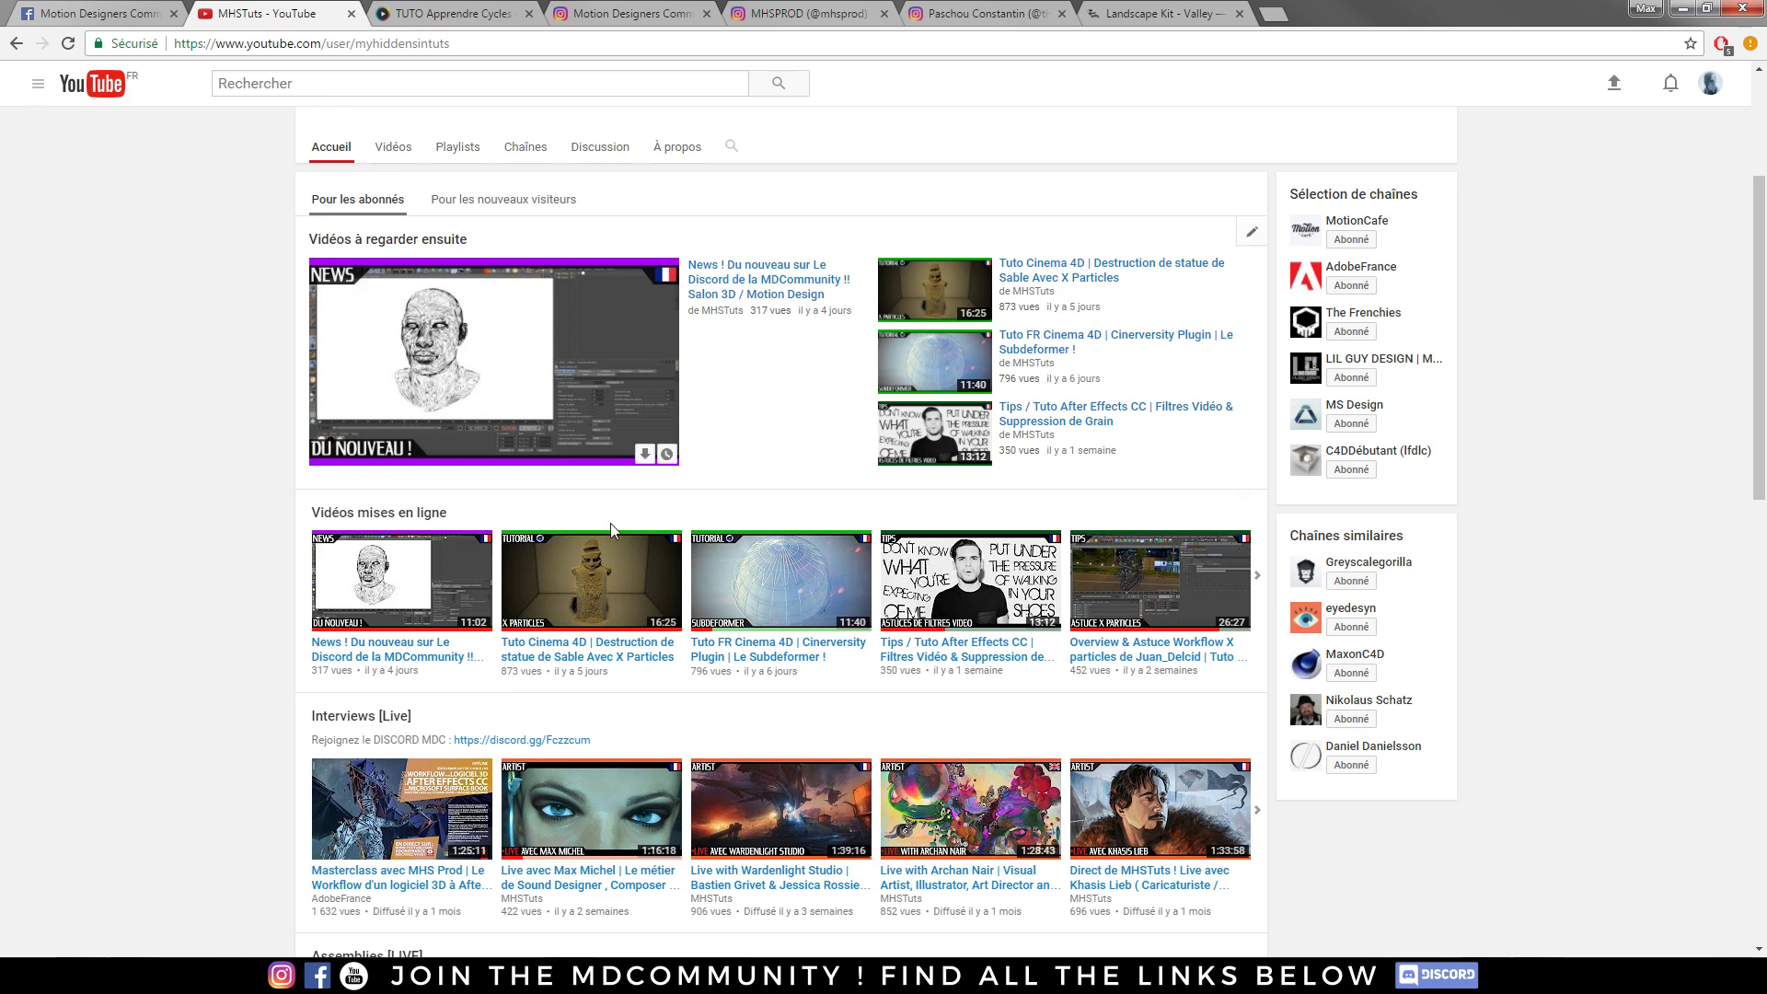
scroll(440, 371, "down", 4)
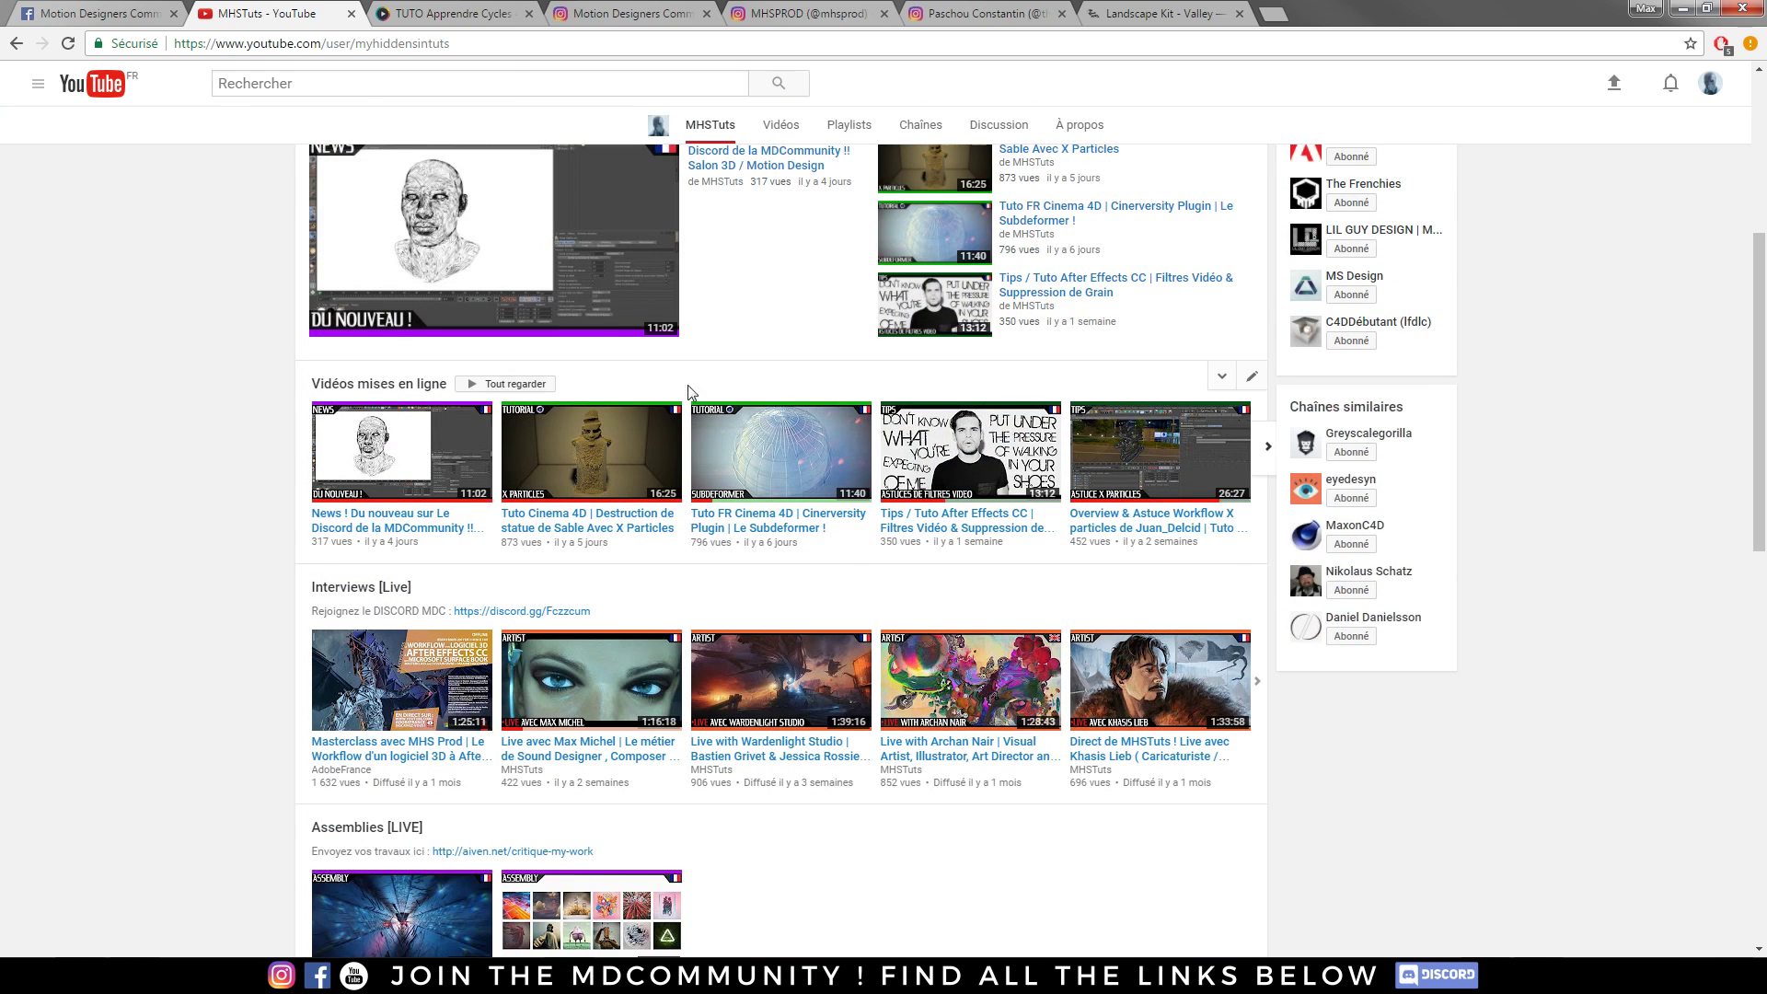
left_click(1267, 451)
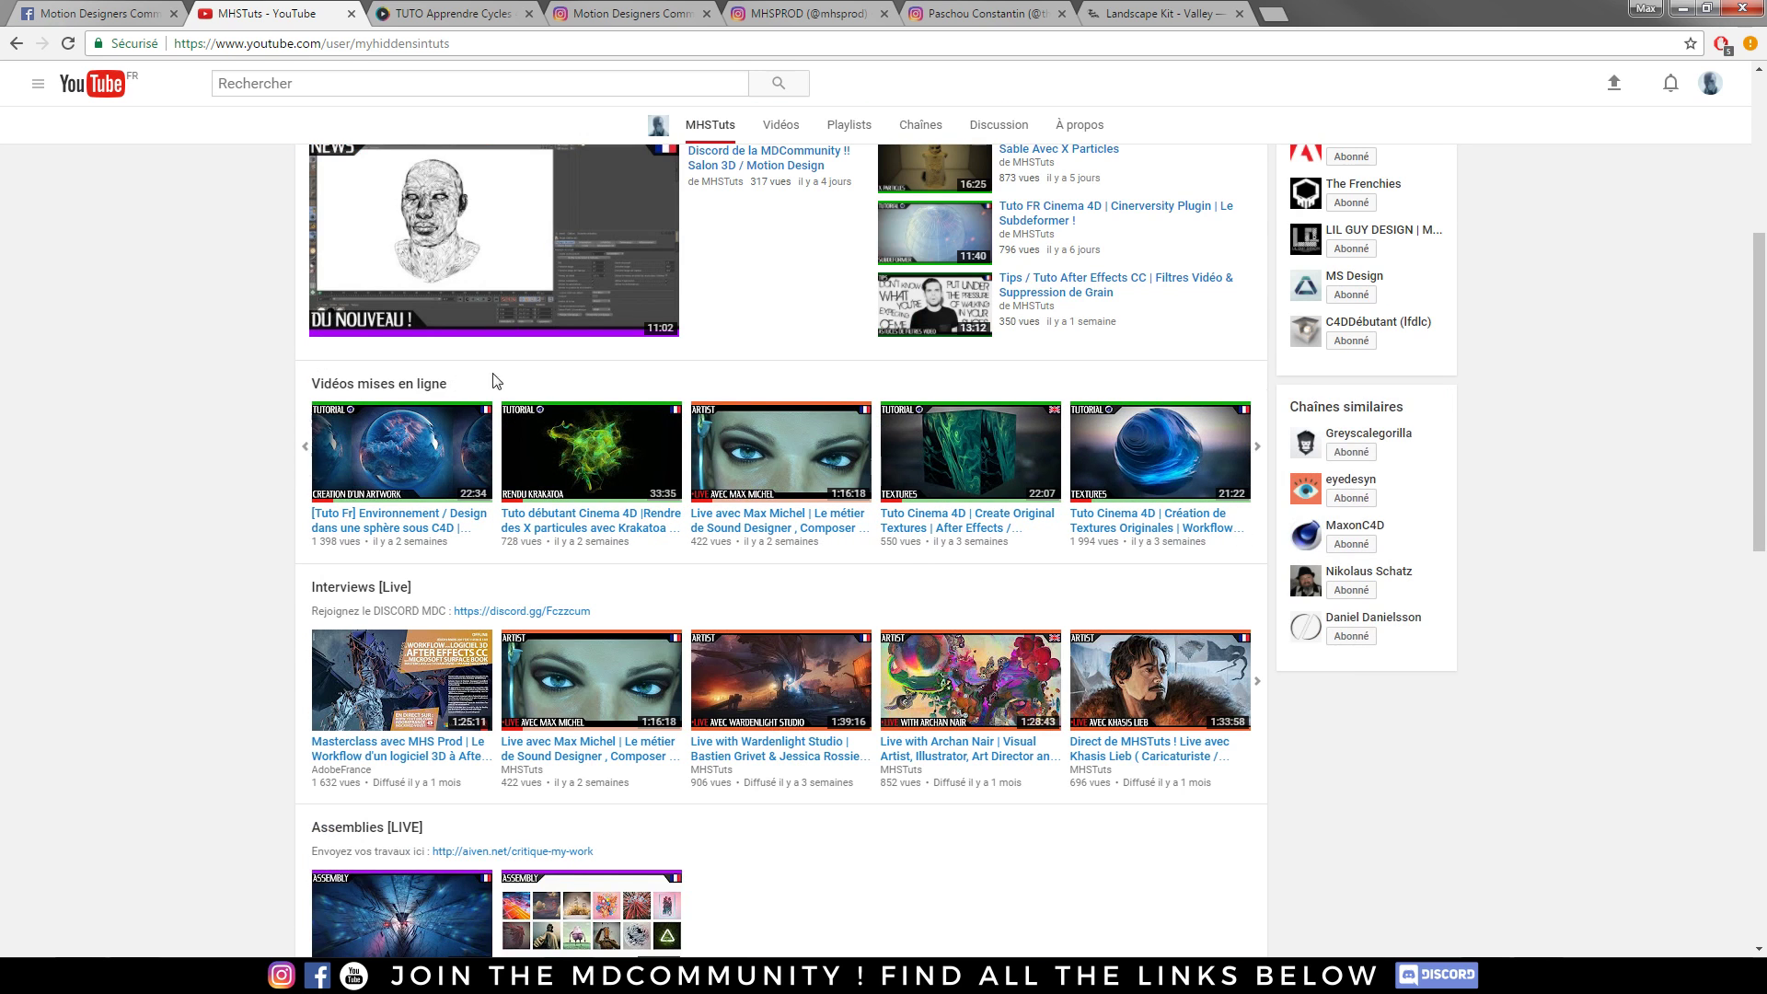
scroll(495, 380, "up", 4)
- Load an extra row on the Vidéos tab with Afficher plus, then switch to Discord
left_click(389, 334)
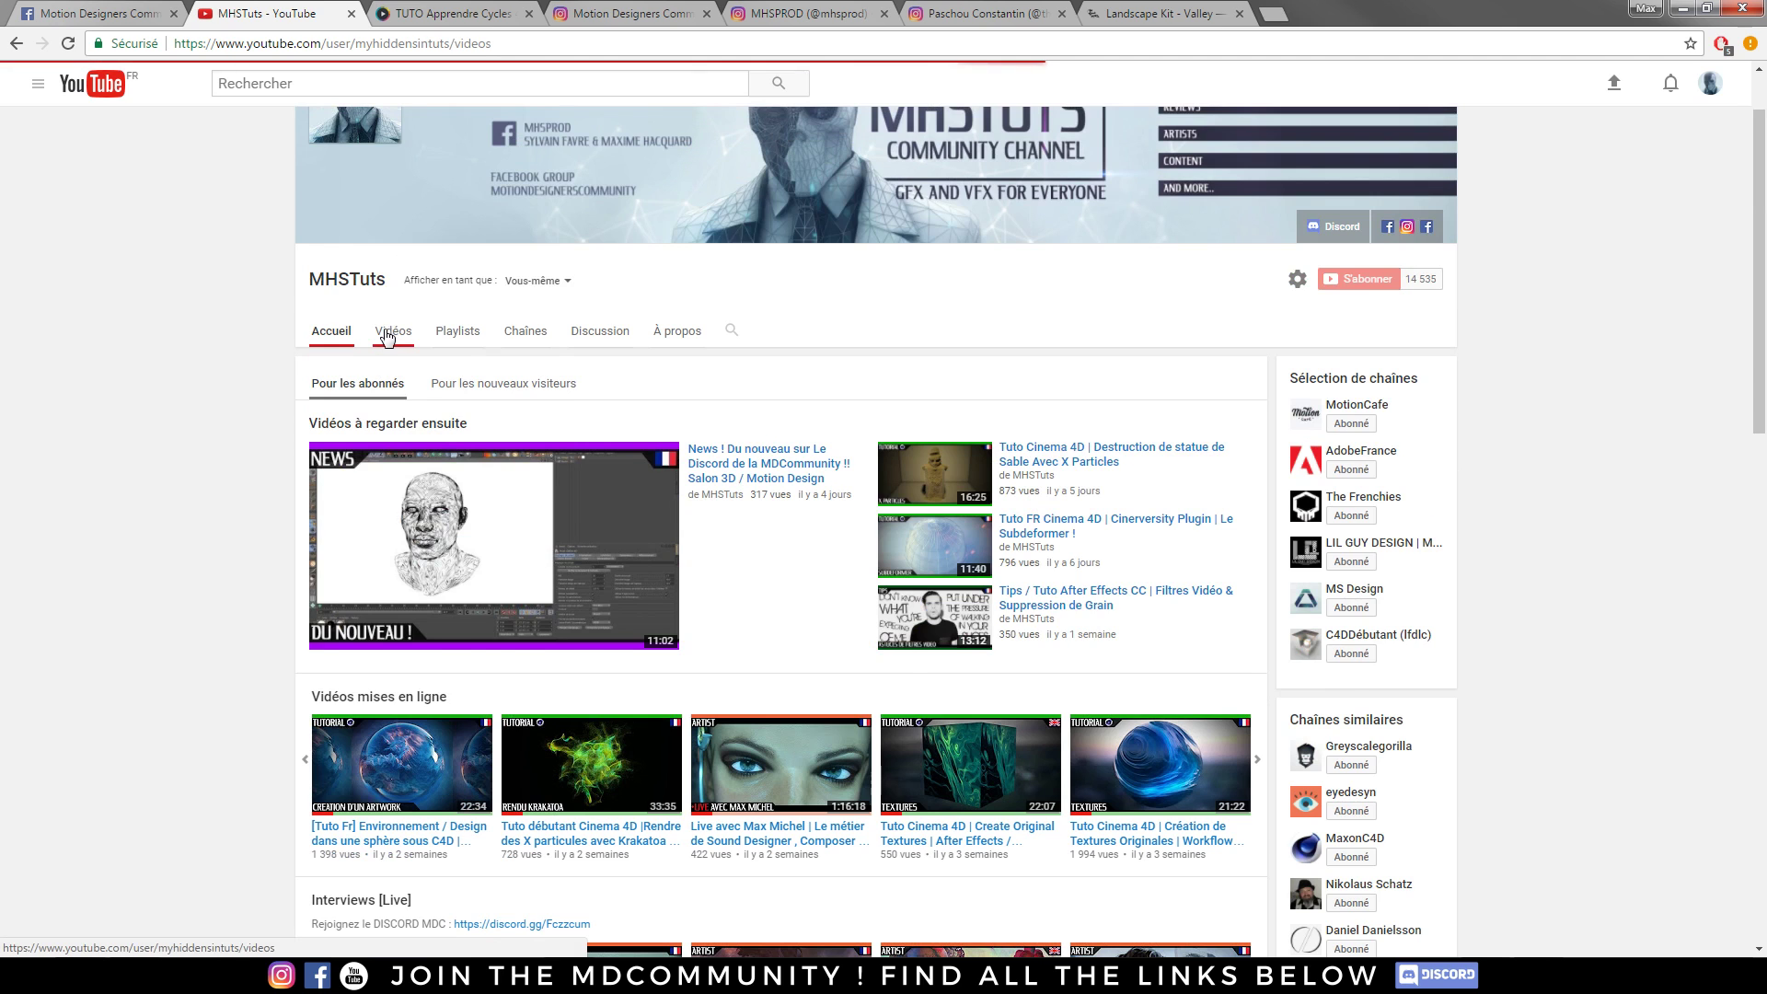
scroll(873, 723, "down", 4)
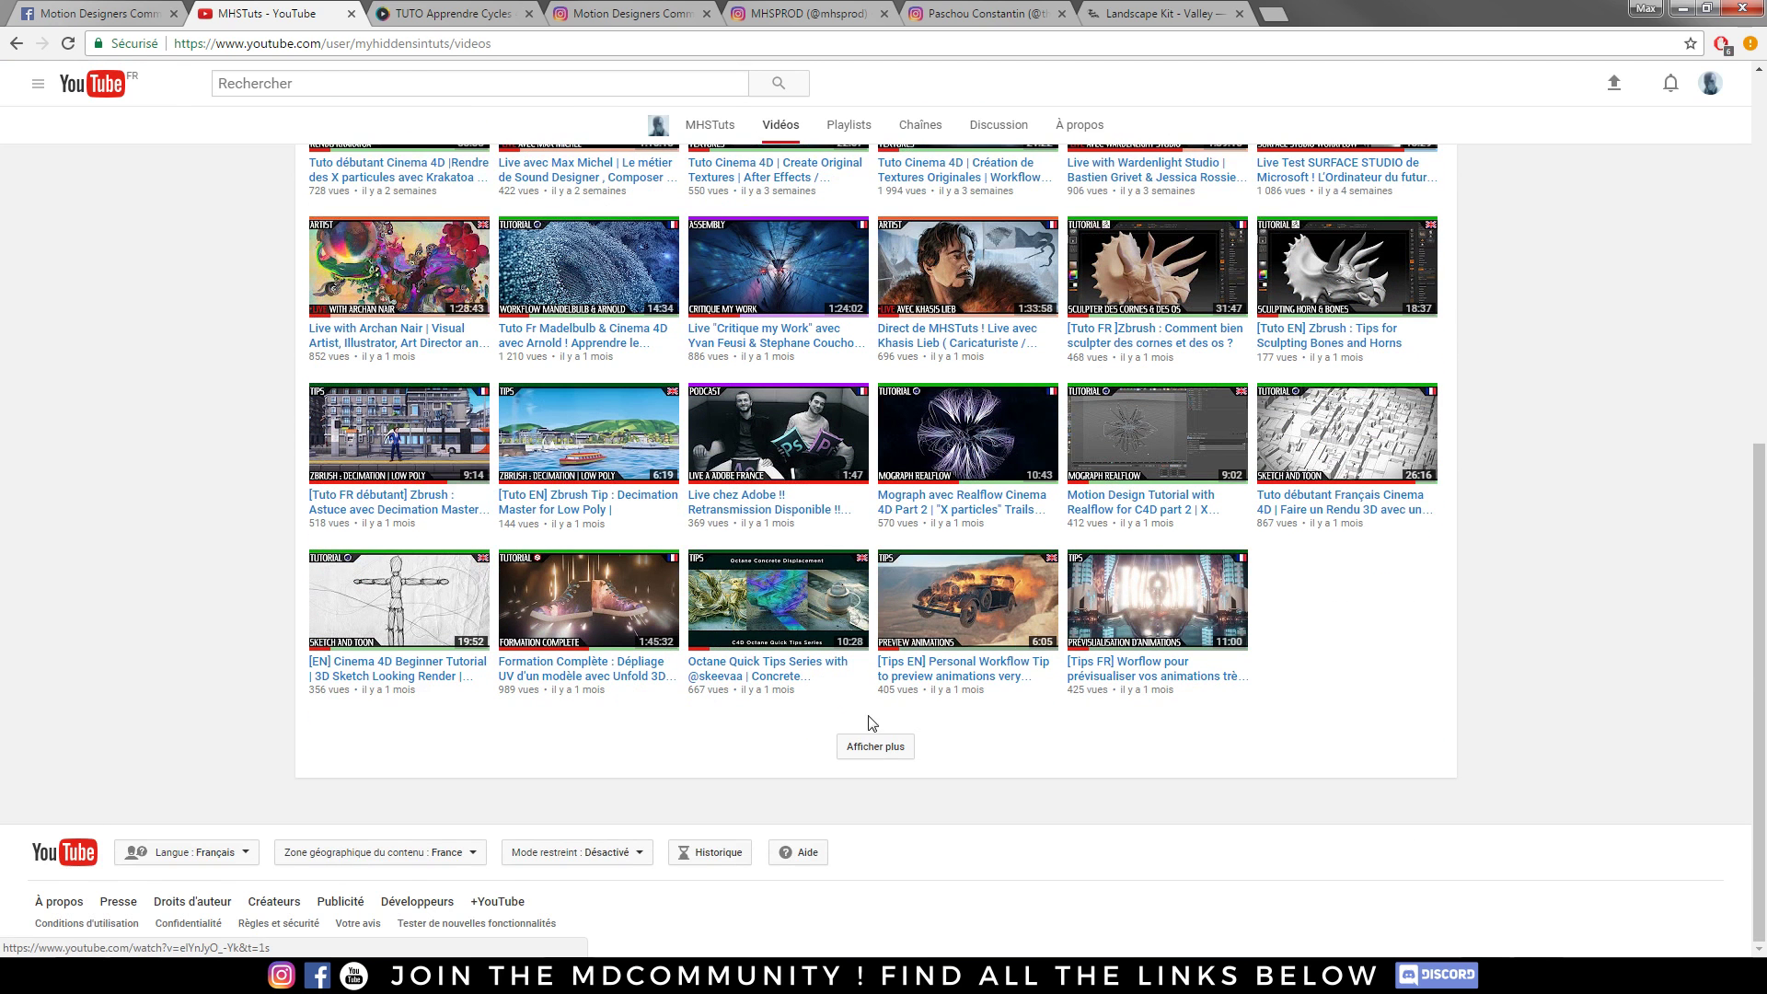
left_click(875, 745)
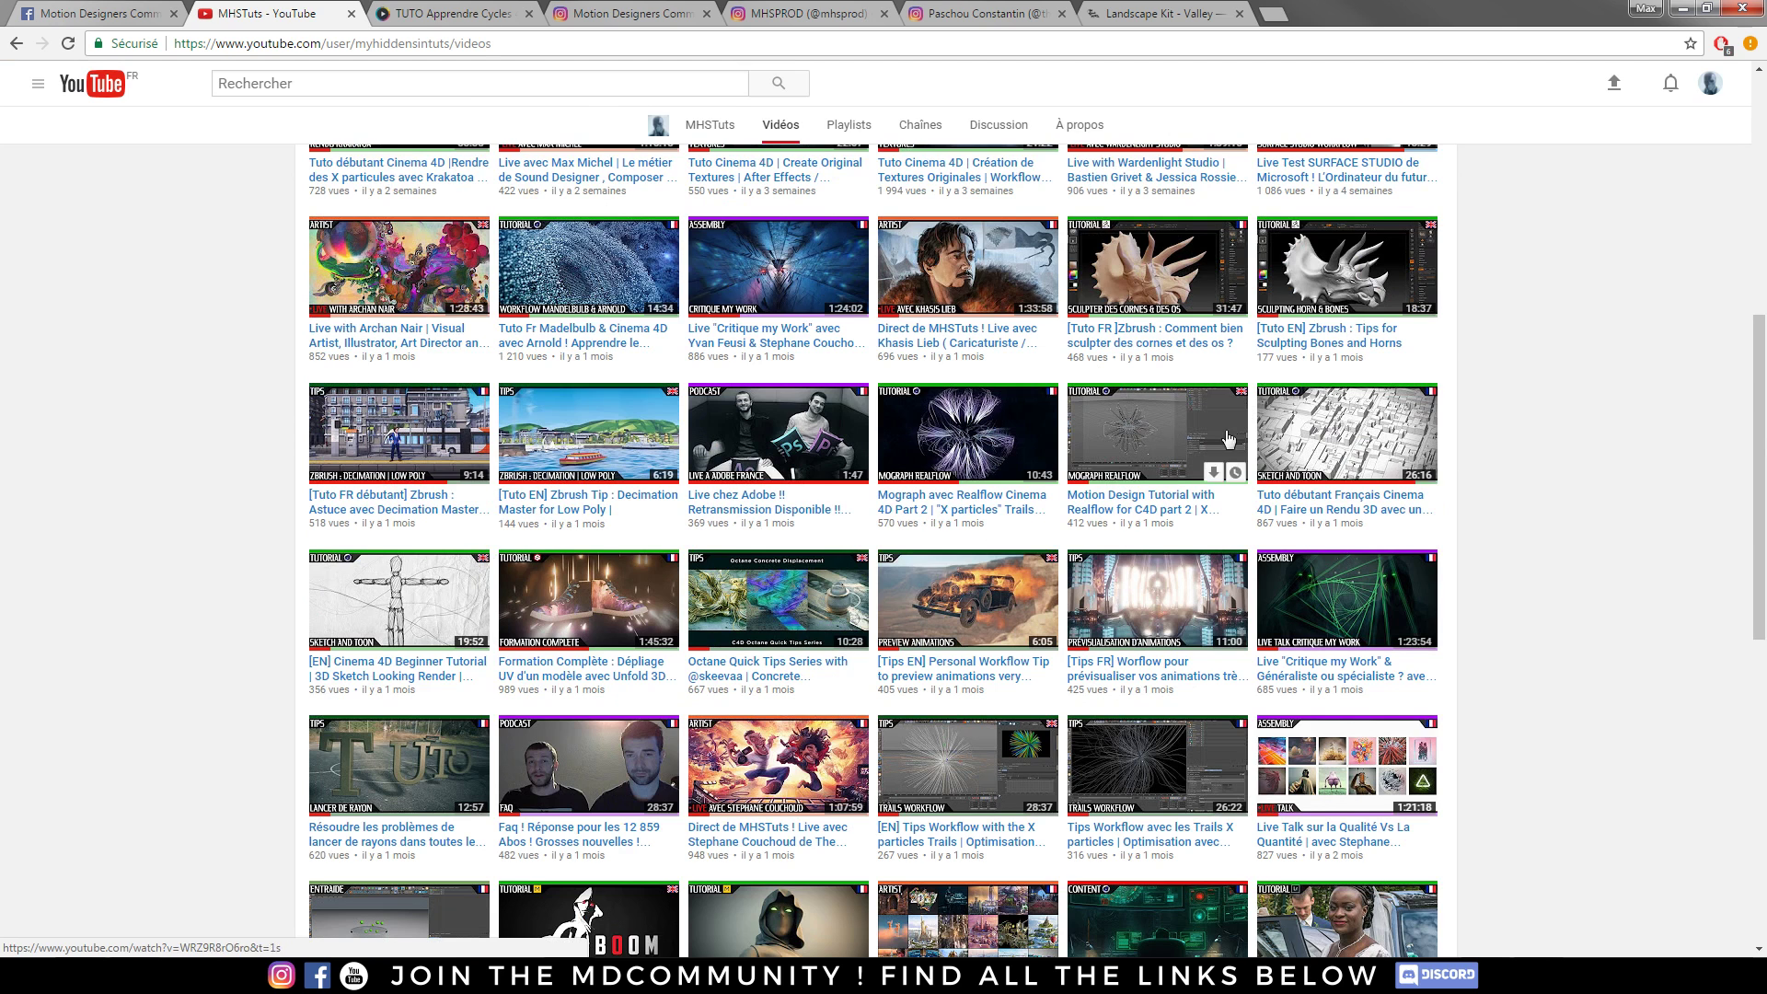
scroll(1237, 398, "down", 2)
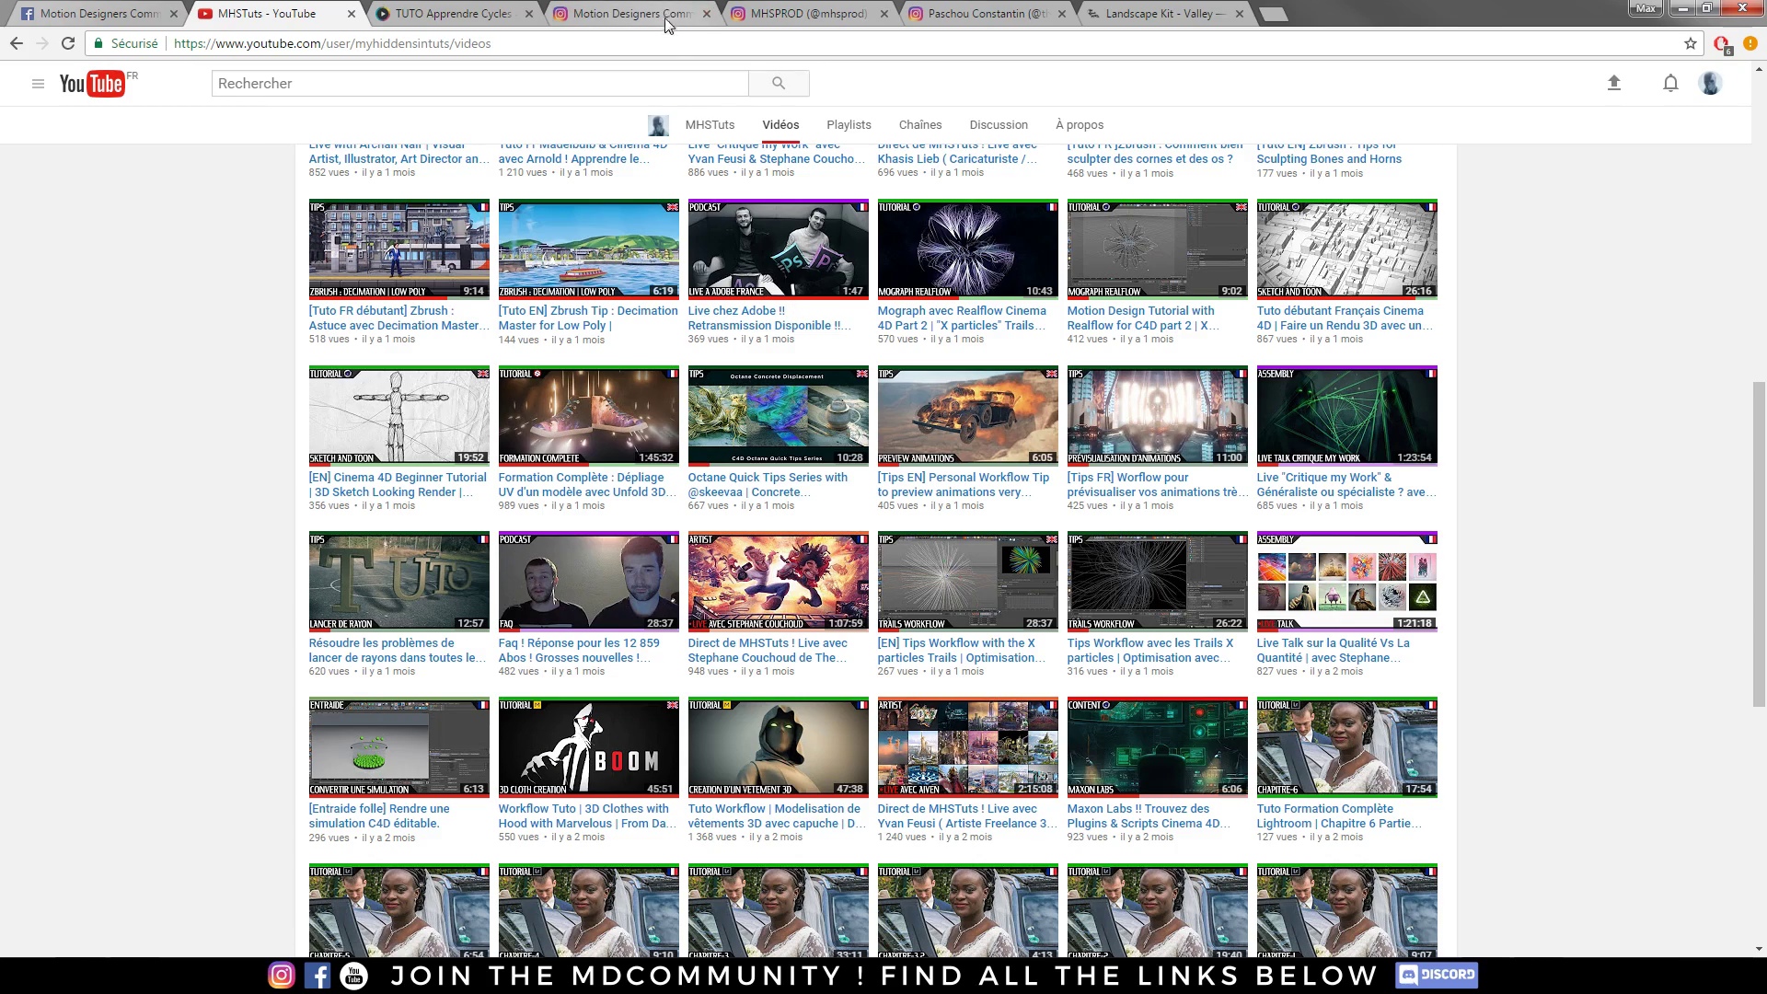
scroll(806, 657, "up", 5)
scroll(806, 657, "up", 4)
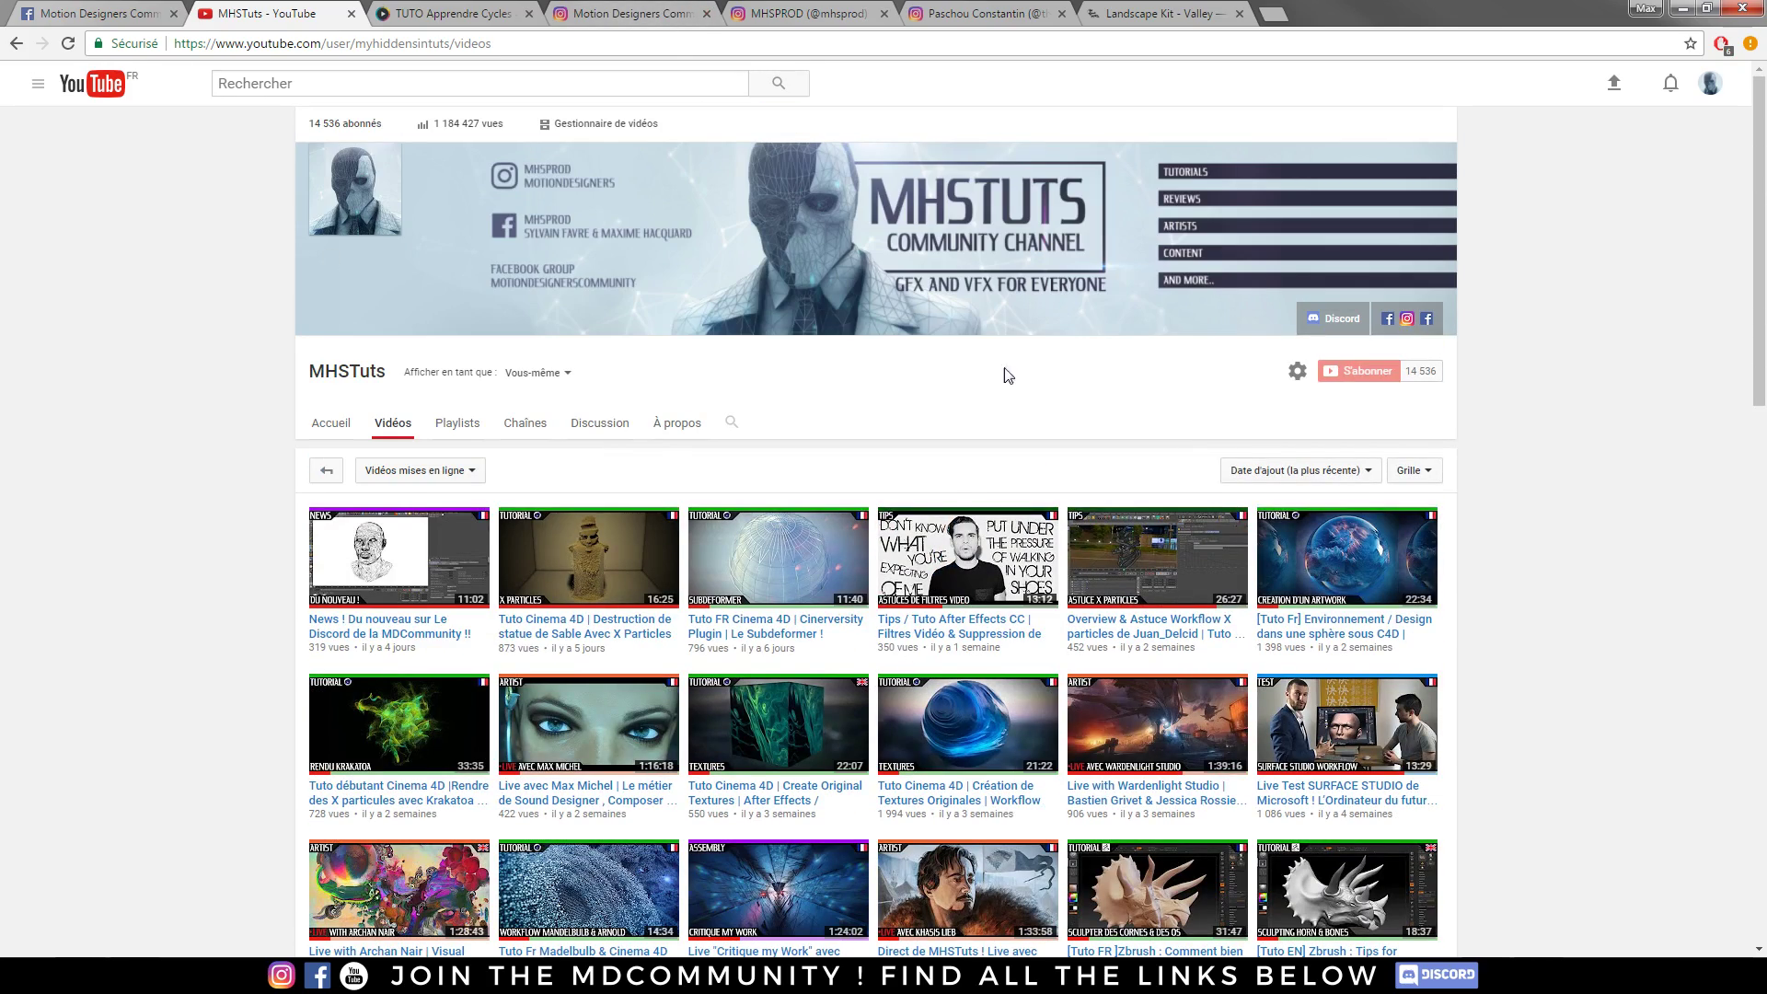
key("alt+Tab")
- Visit #general_en, #illustration and #vfx, then open #inspiration in the server sidebar
scroll(865, 461, "up", 5)
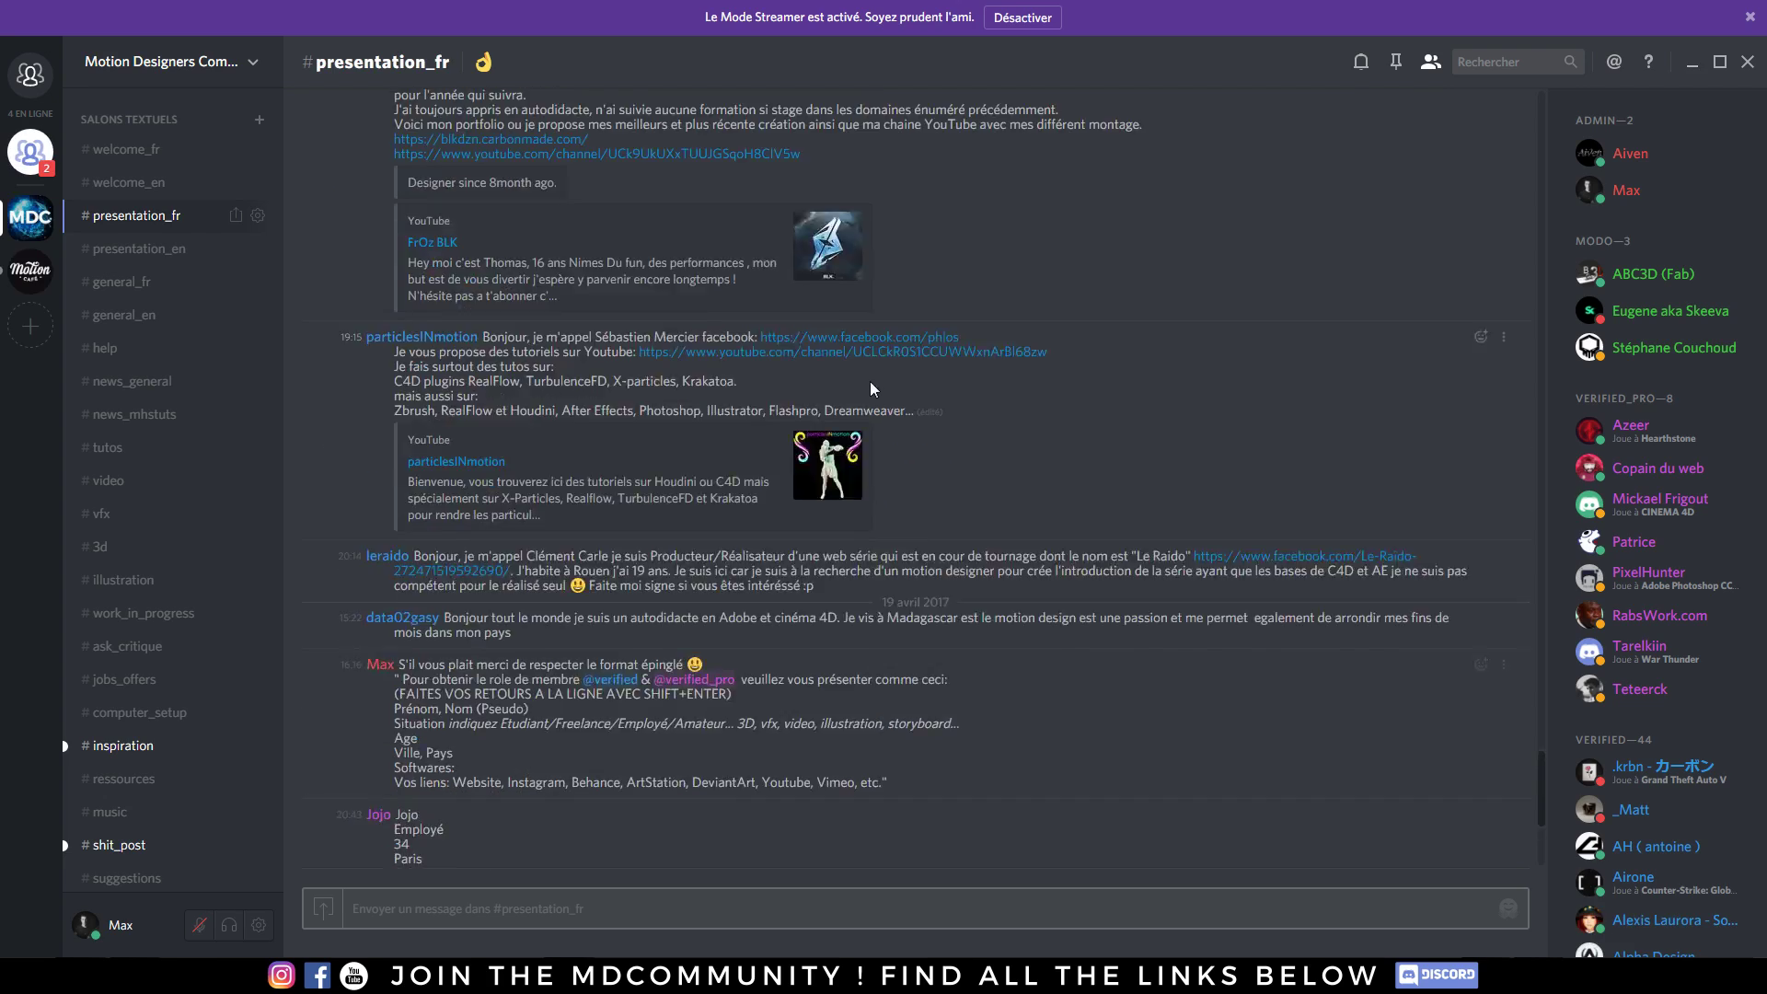
left_click(138, 315)
scroll(828, 552, "up", 10)
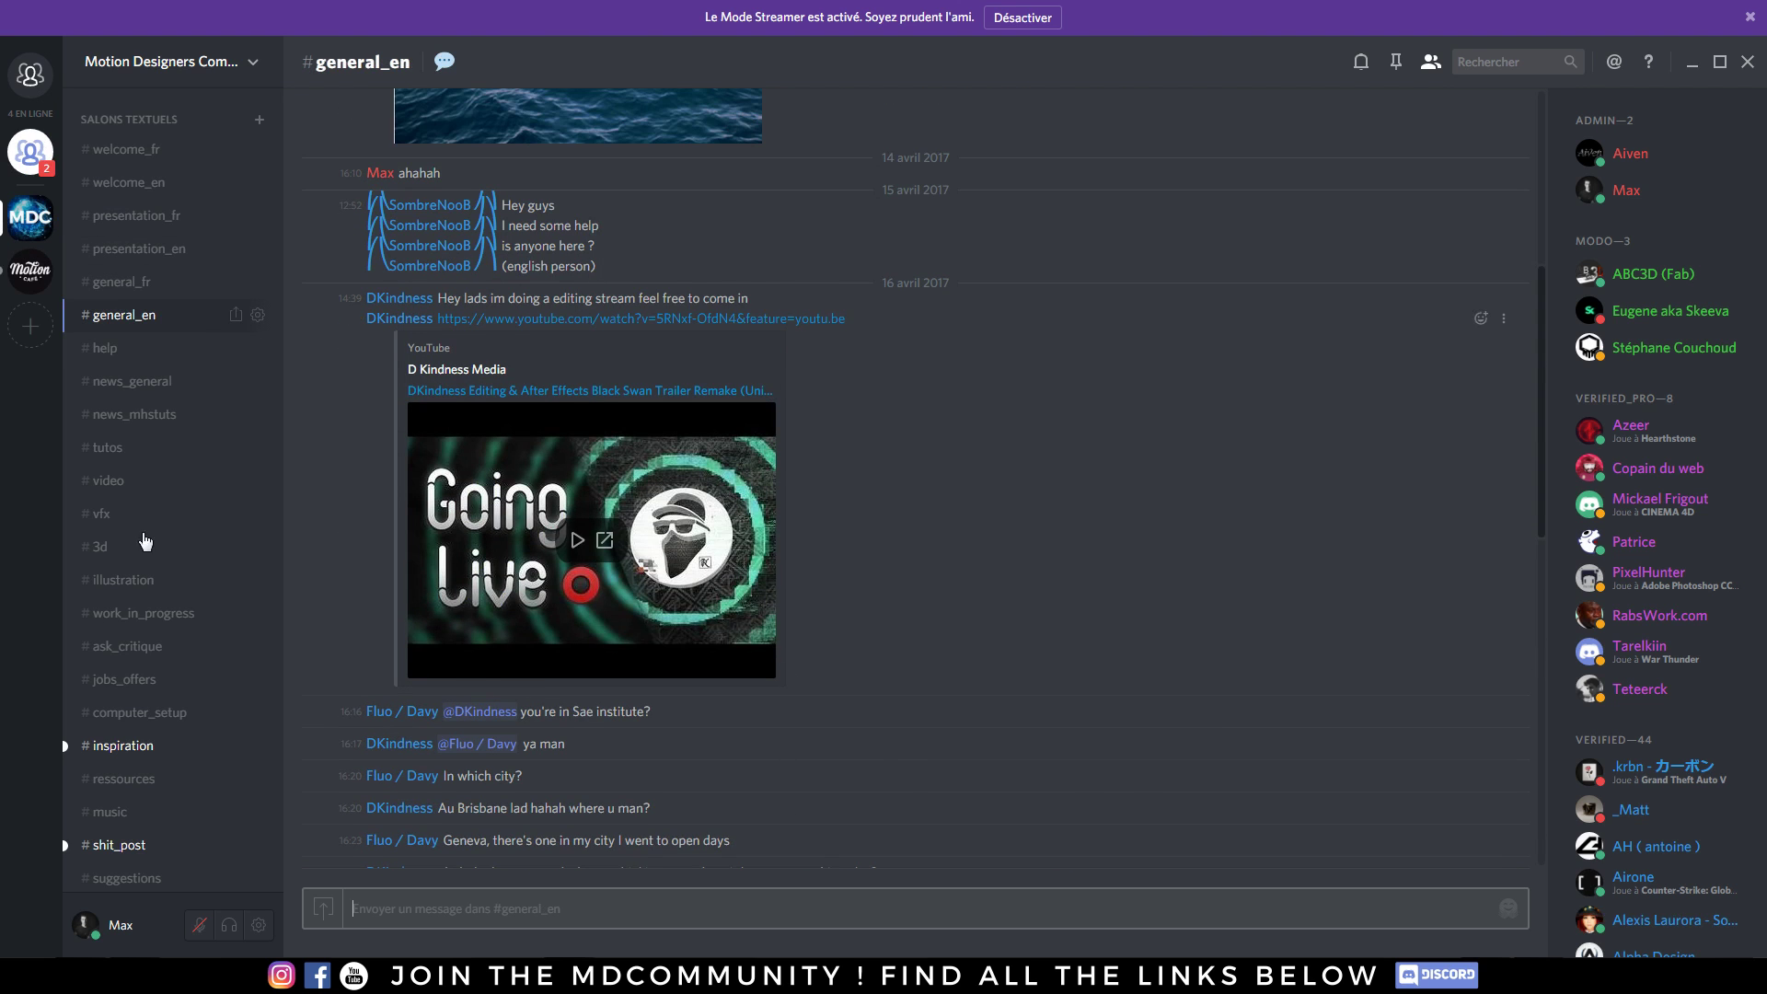
left_click(120, 578)
scroll(736, 645, "up", 5)
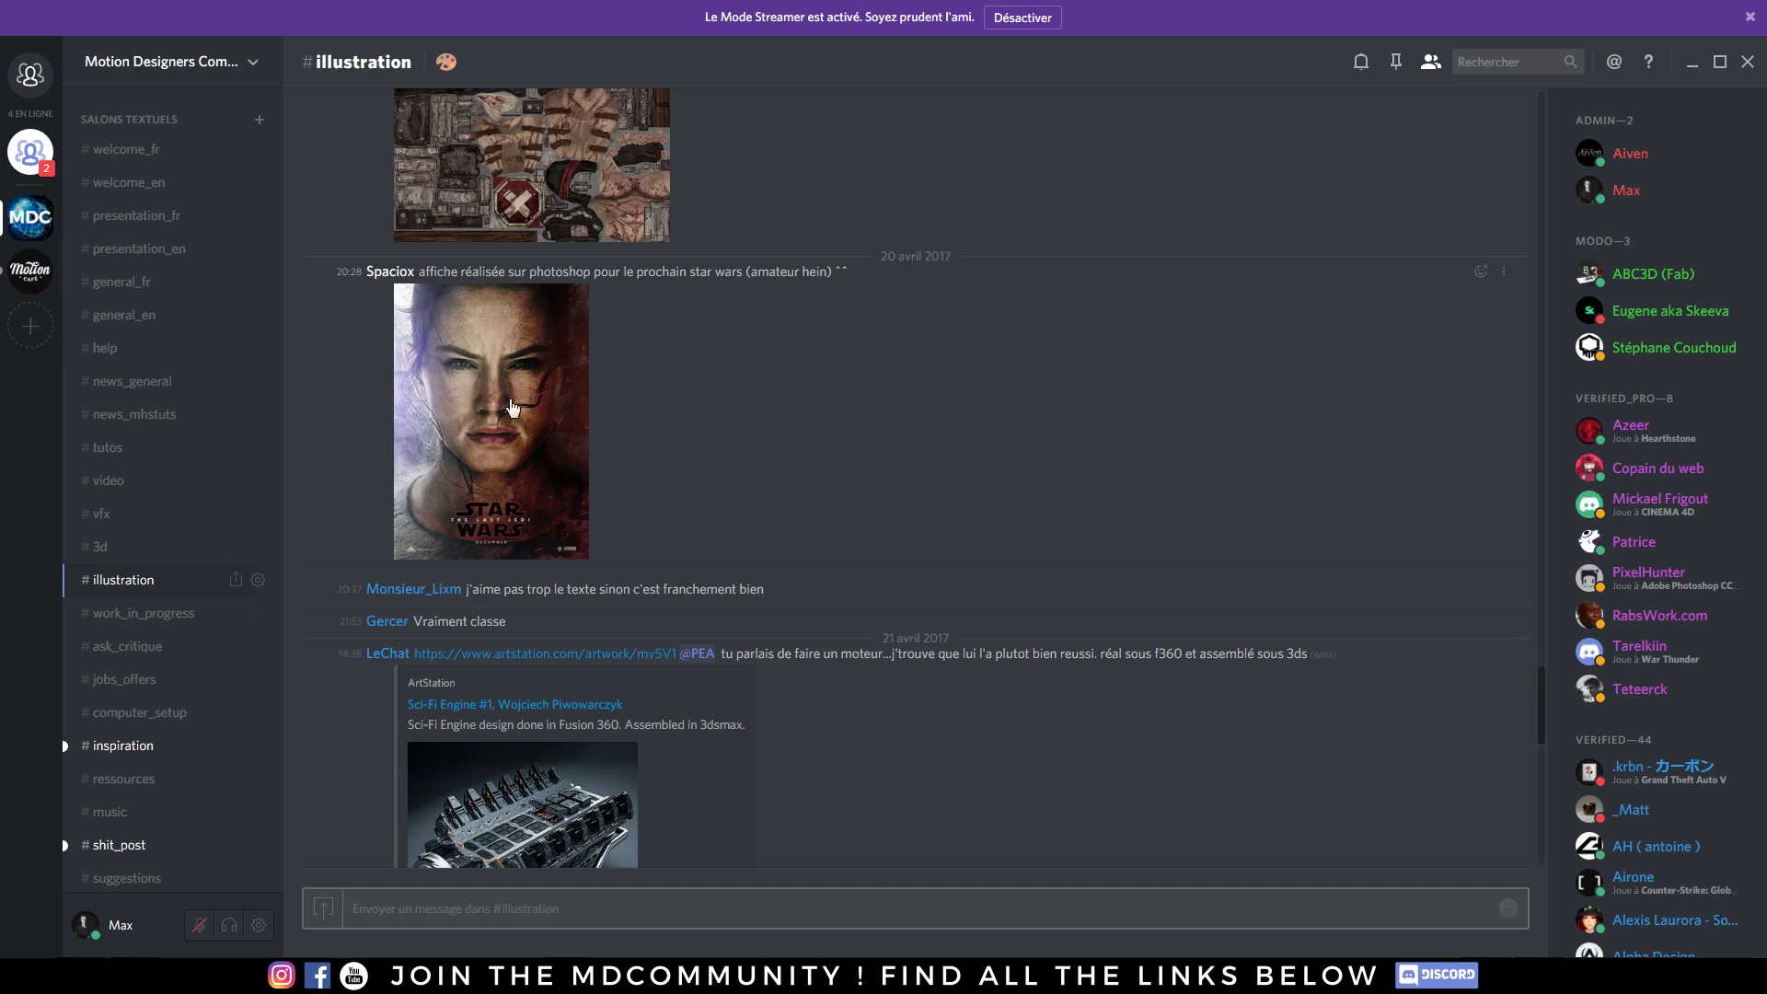
left_click(122, 515)
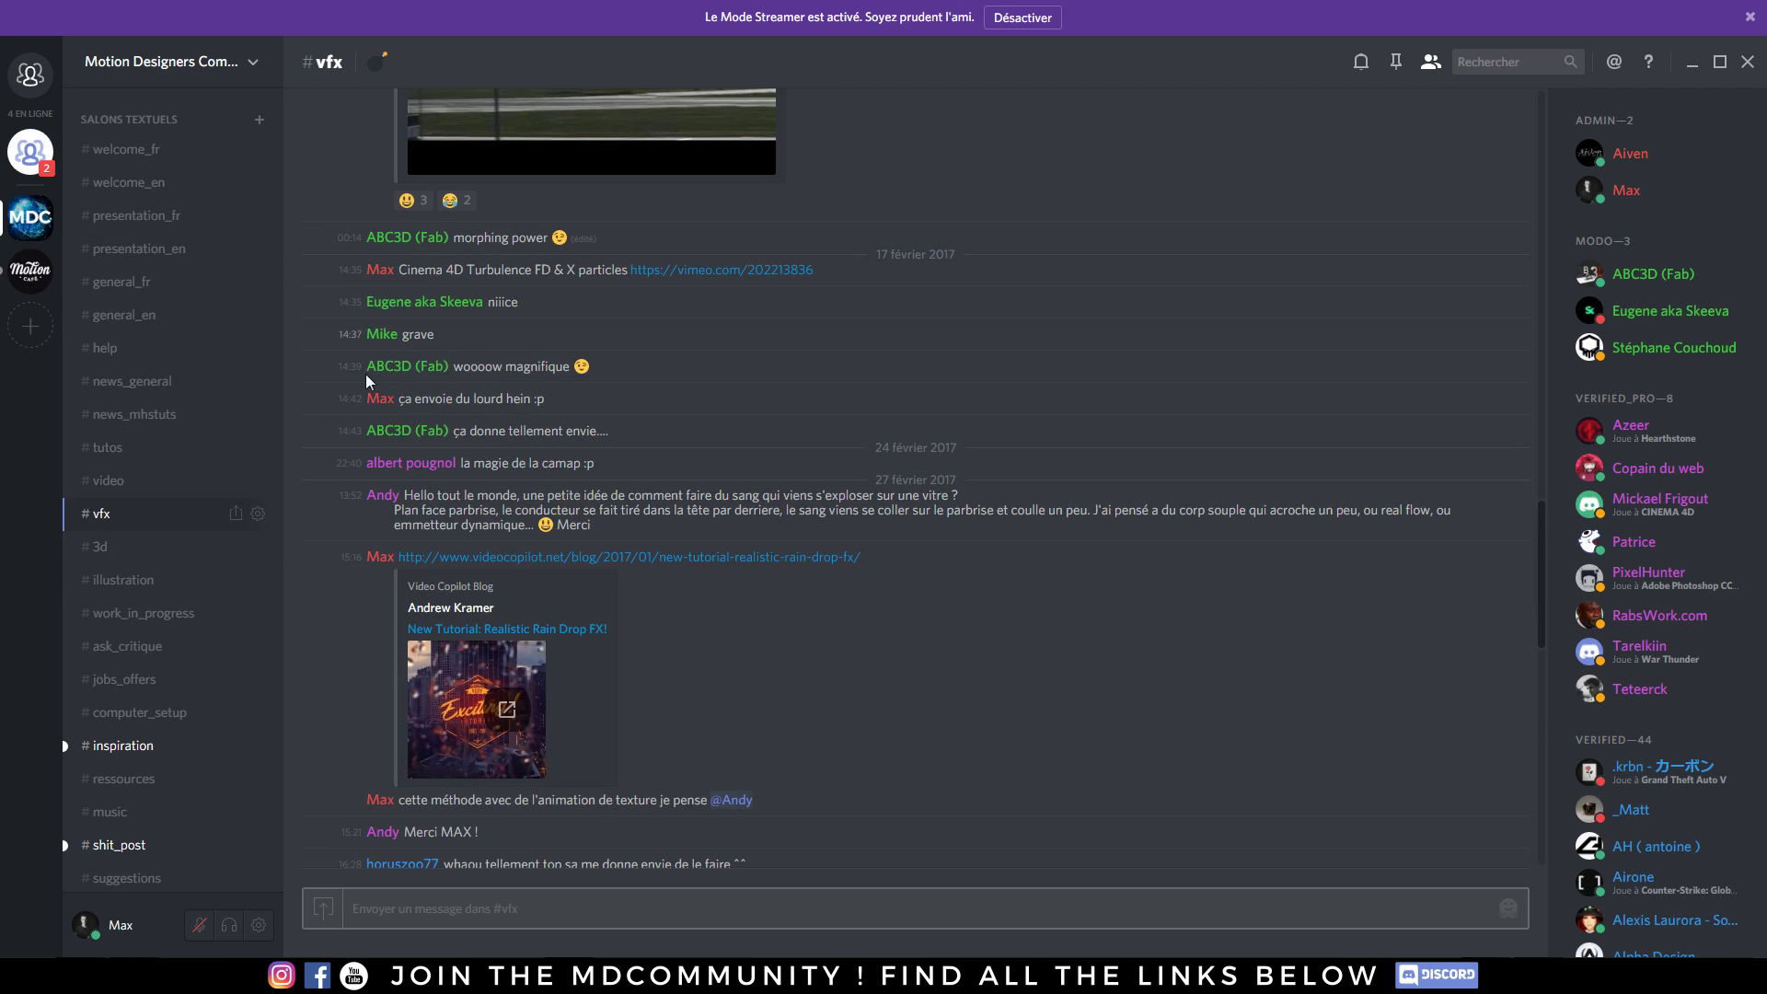
scroll(152, 645, "down", 5)
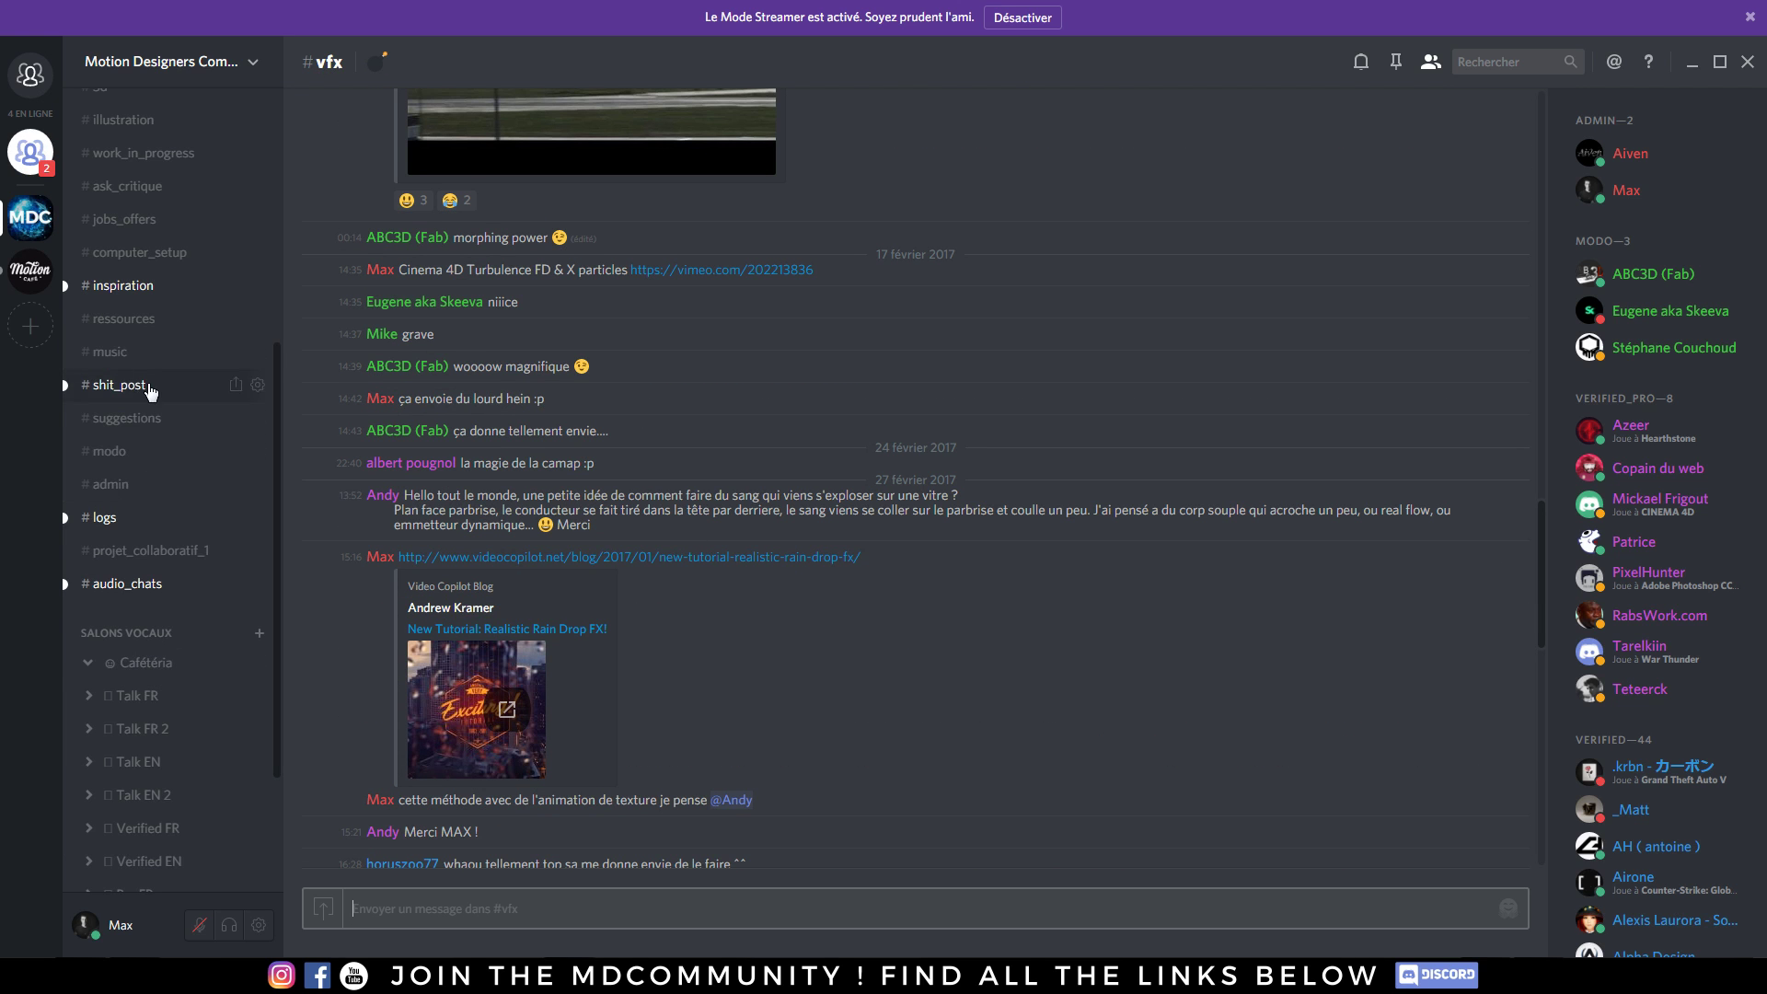
left_click(123, 287)
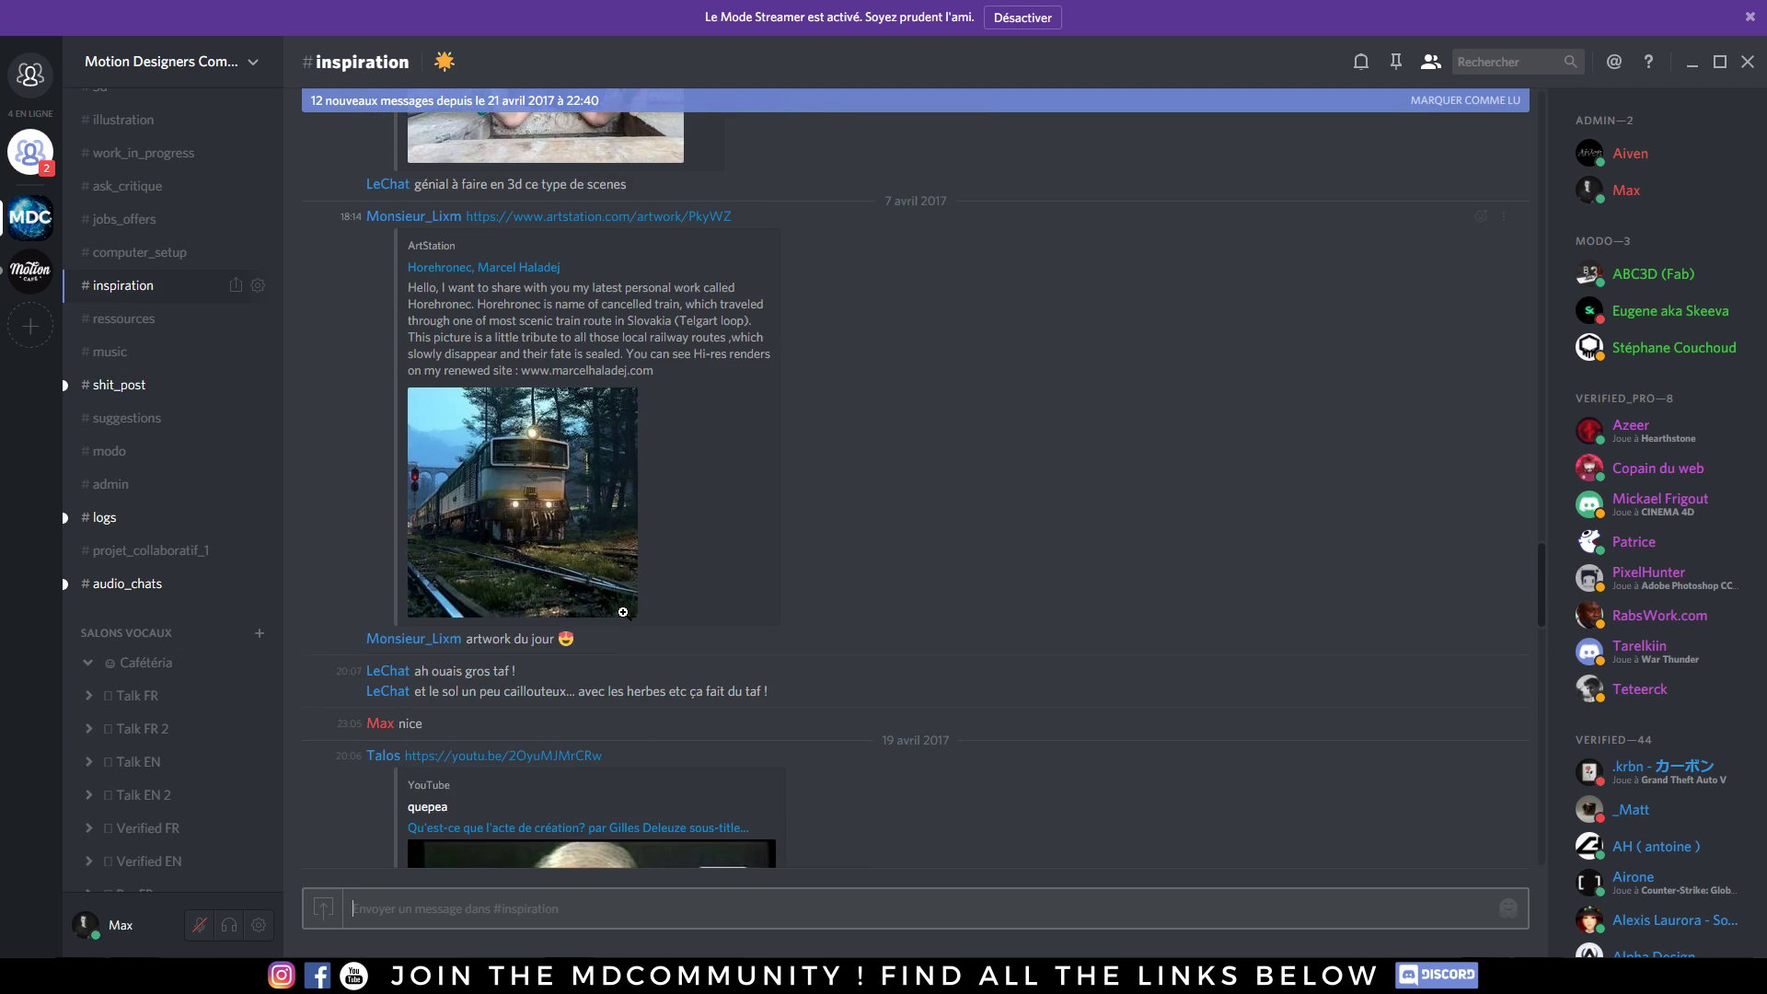
scroll(621, 605, "down", 5)
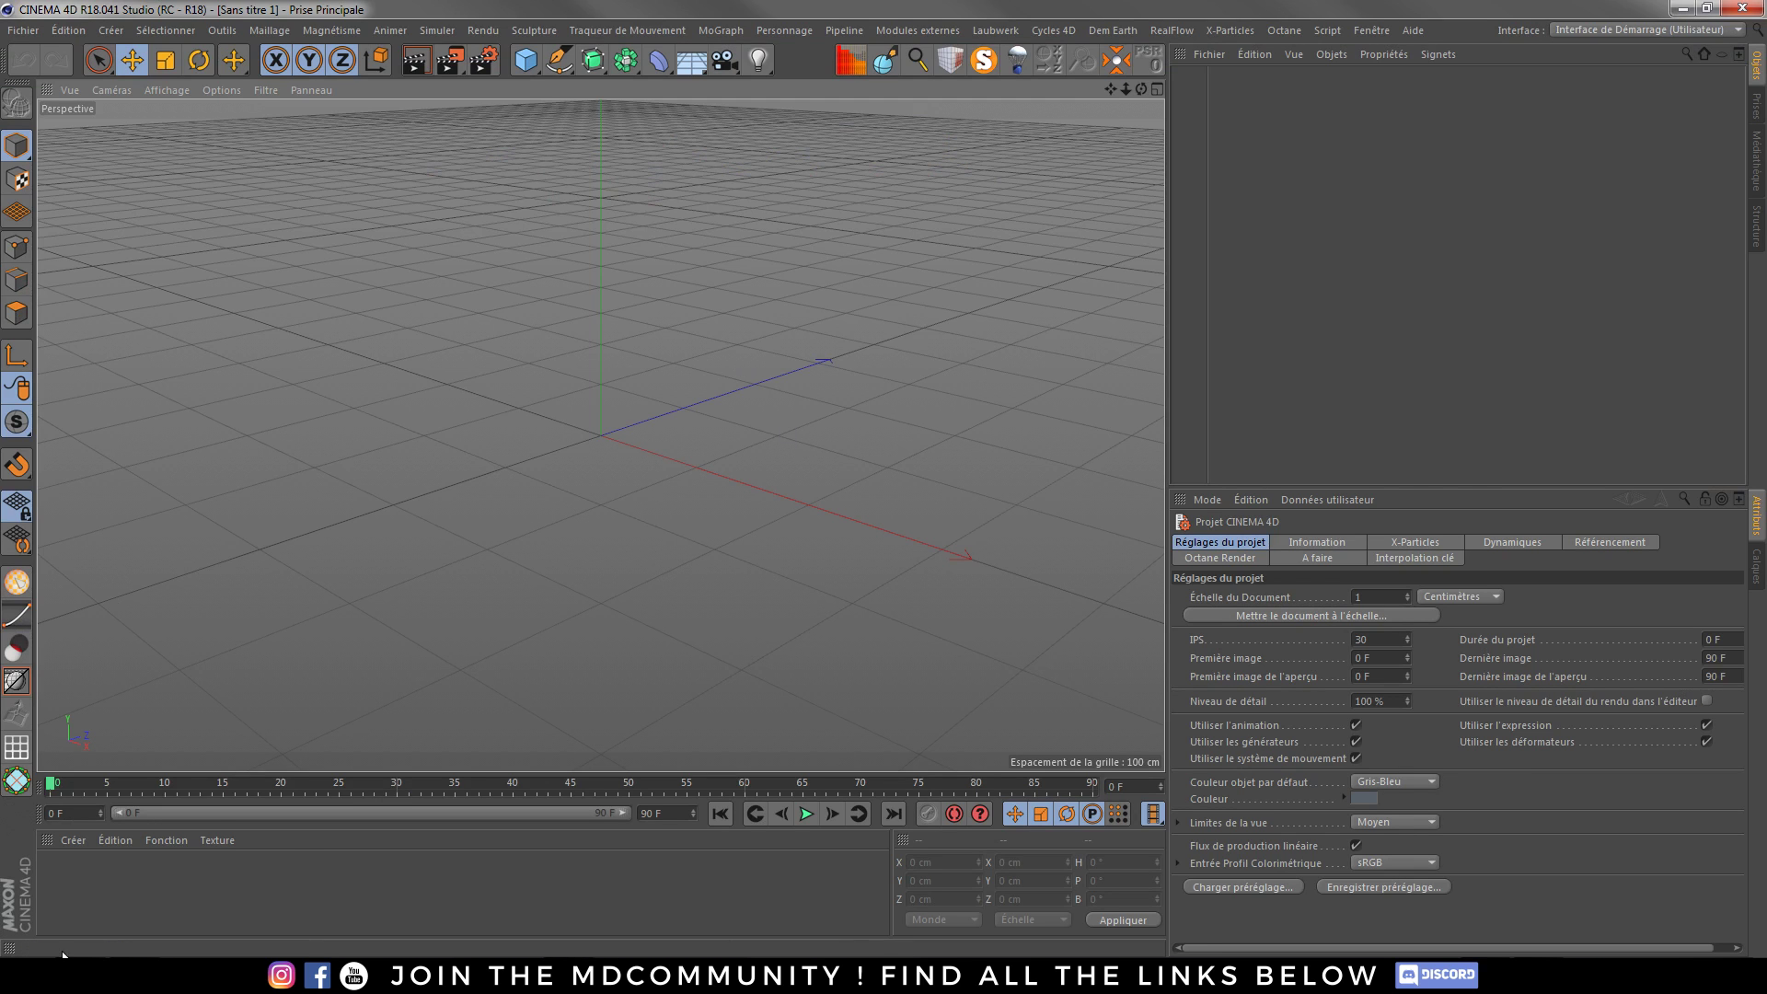
- Bring the drive D file window forward and reposition it
mouse_move(92, 920)
left_click(104, 870)
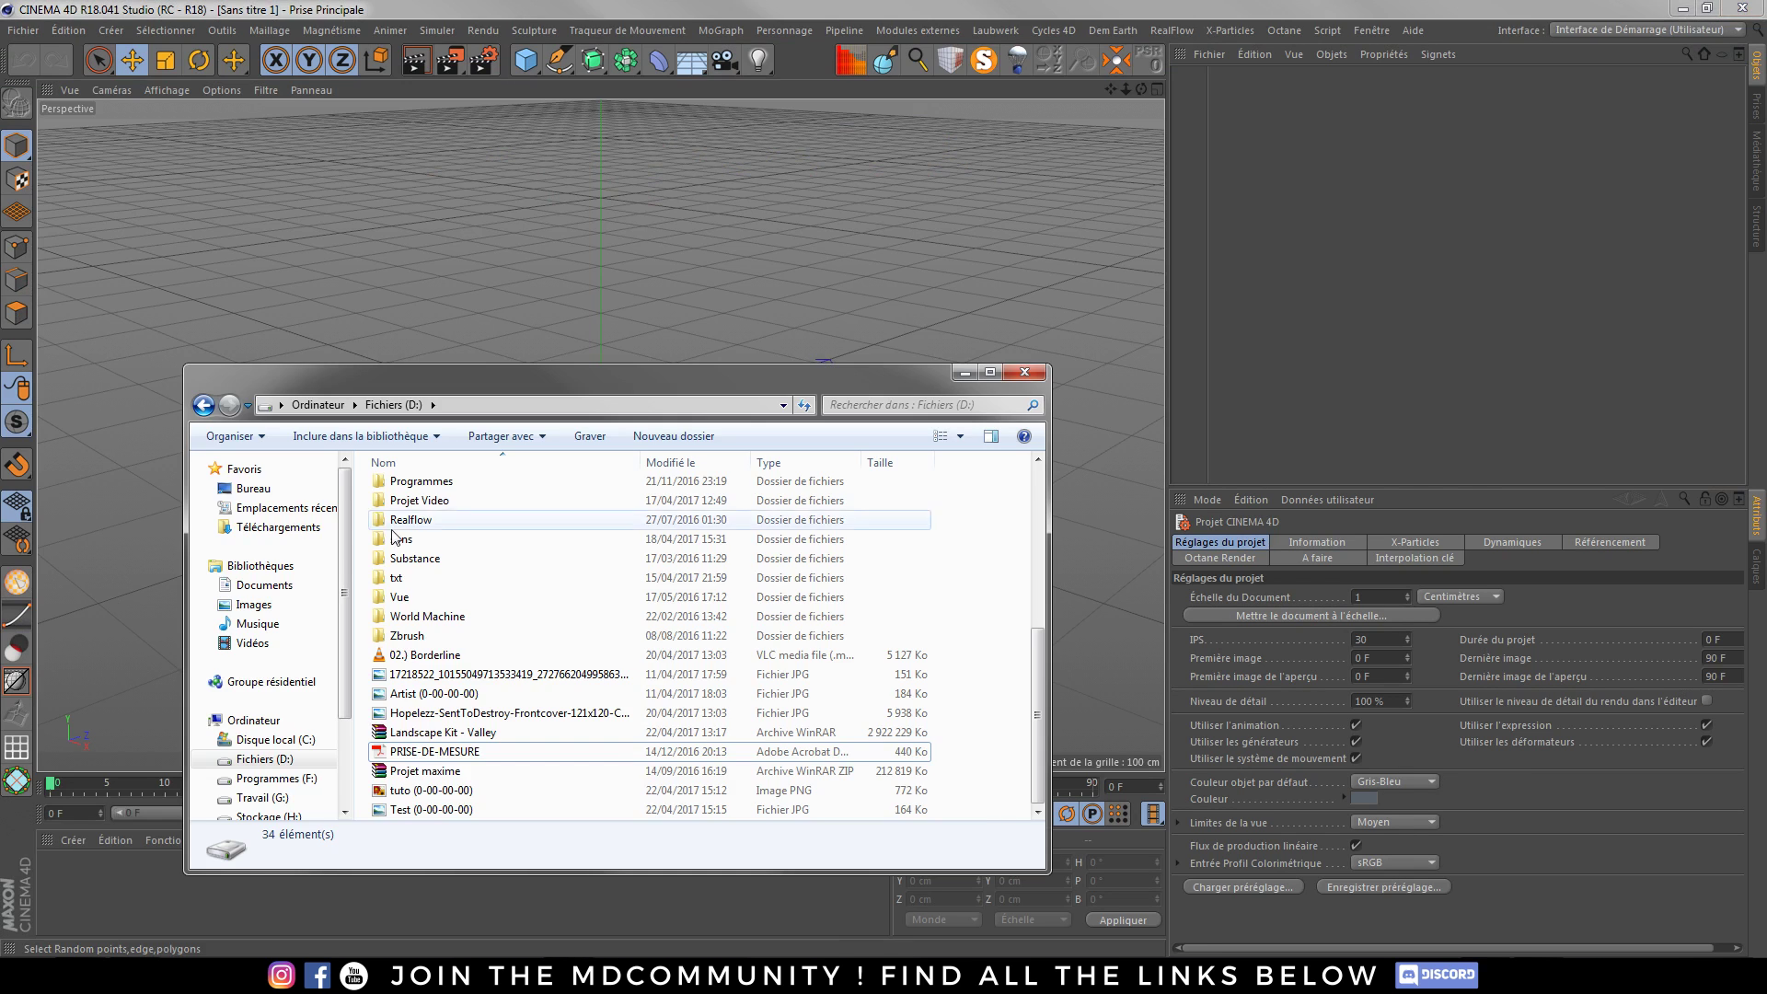
left_click_drag(1035, 663, 1026, 556)
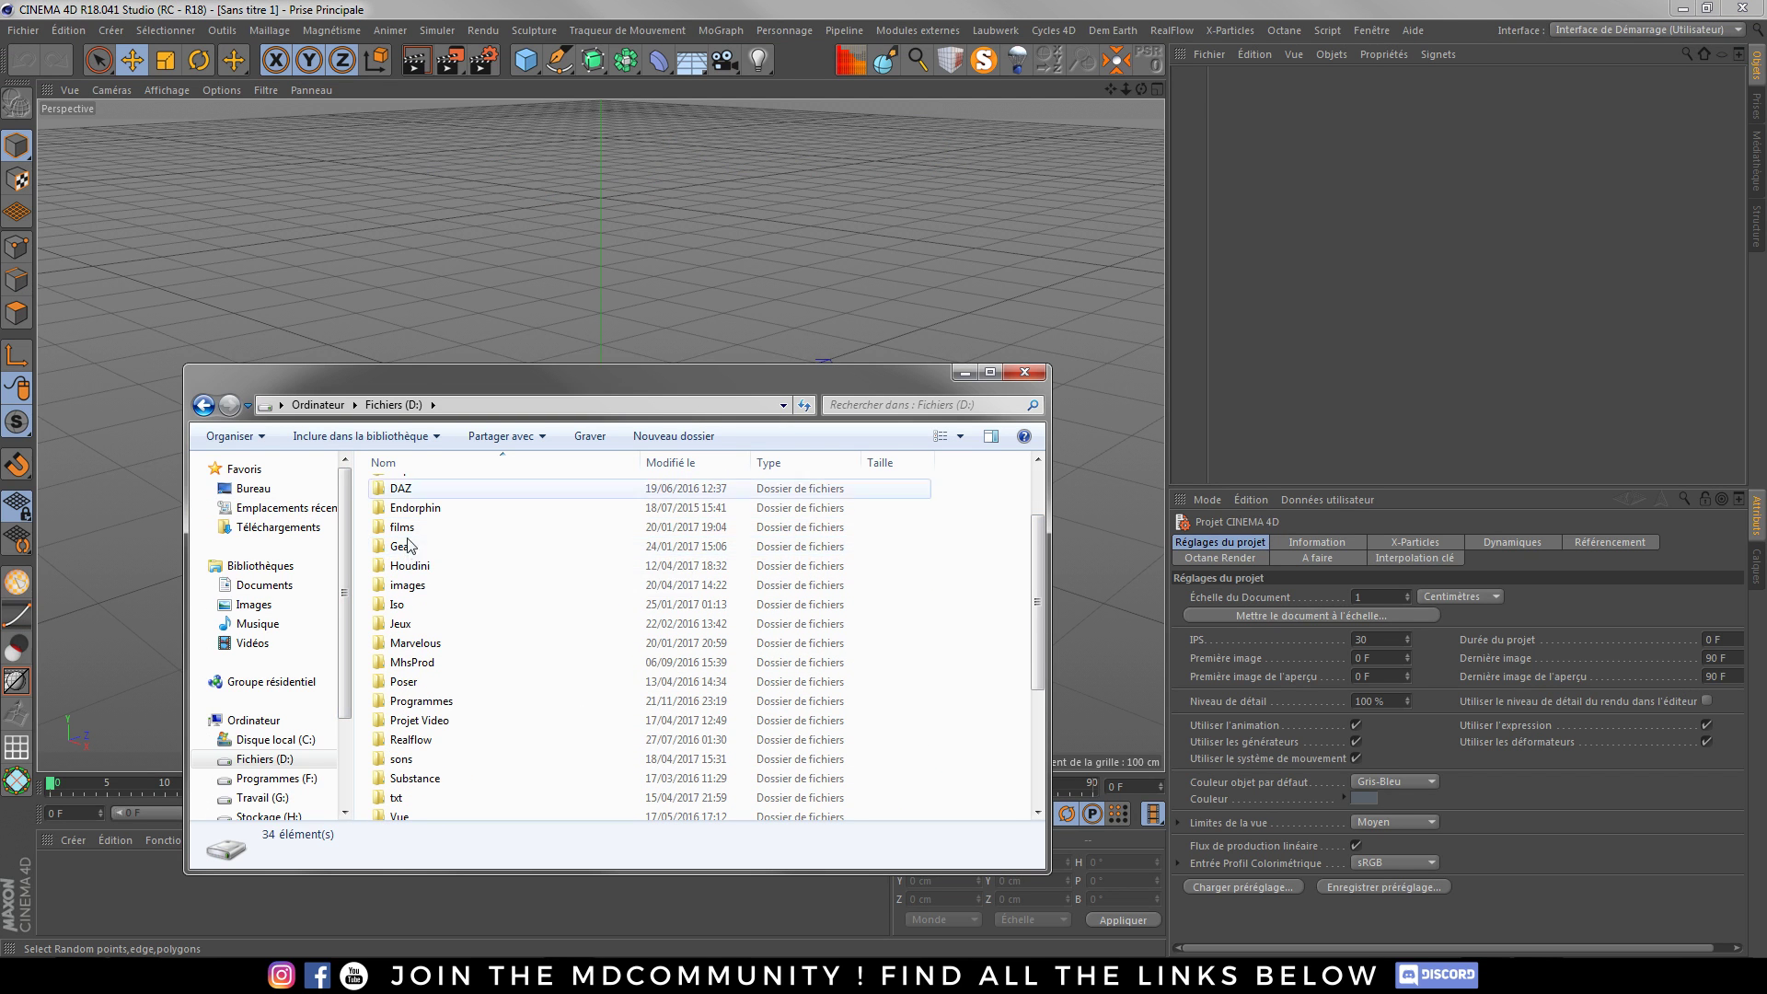
left_click_drag(407, 386, 0, 396)
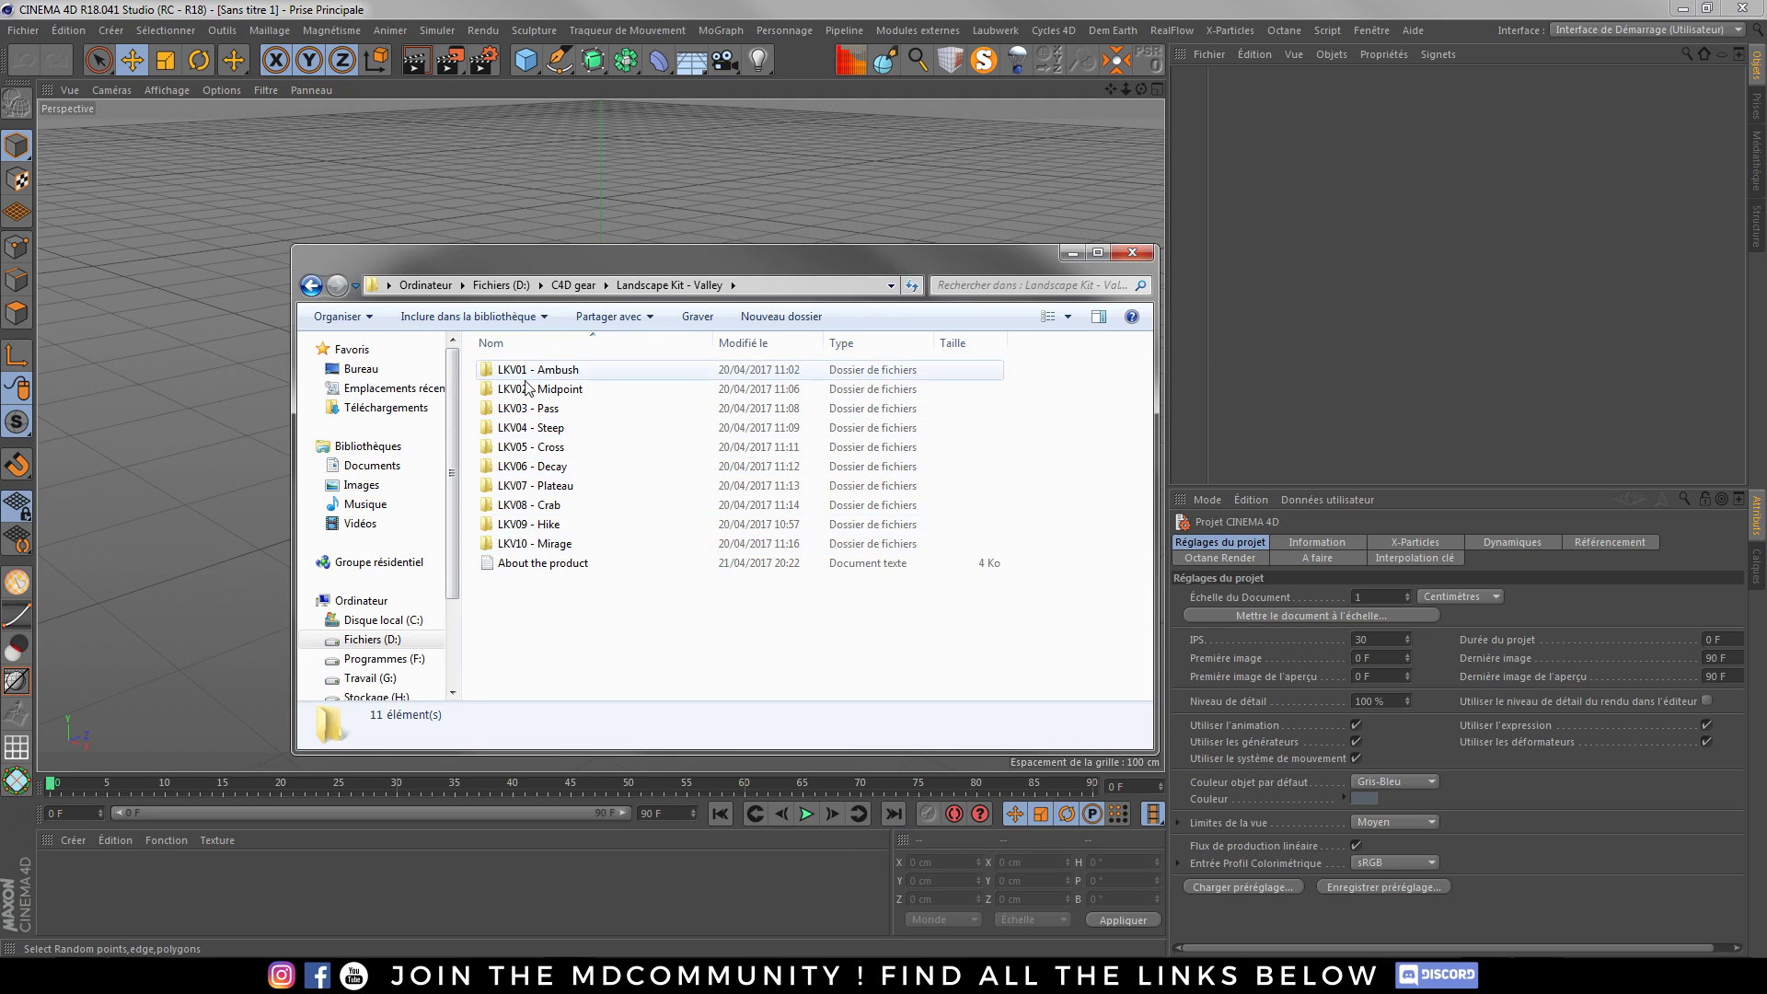
- Open the LKV01 - Ambush folder and inspect its Preview, Deposition, Flow, Color and Height maps
double_click(552, 370)
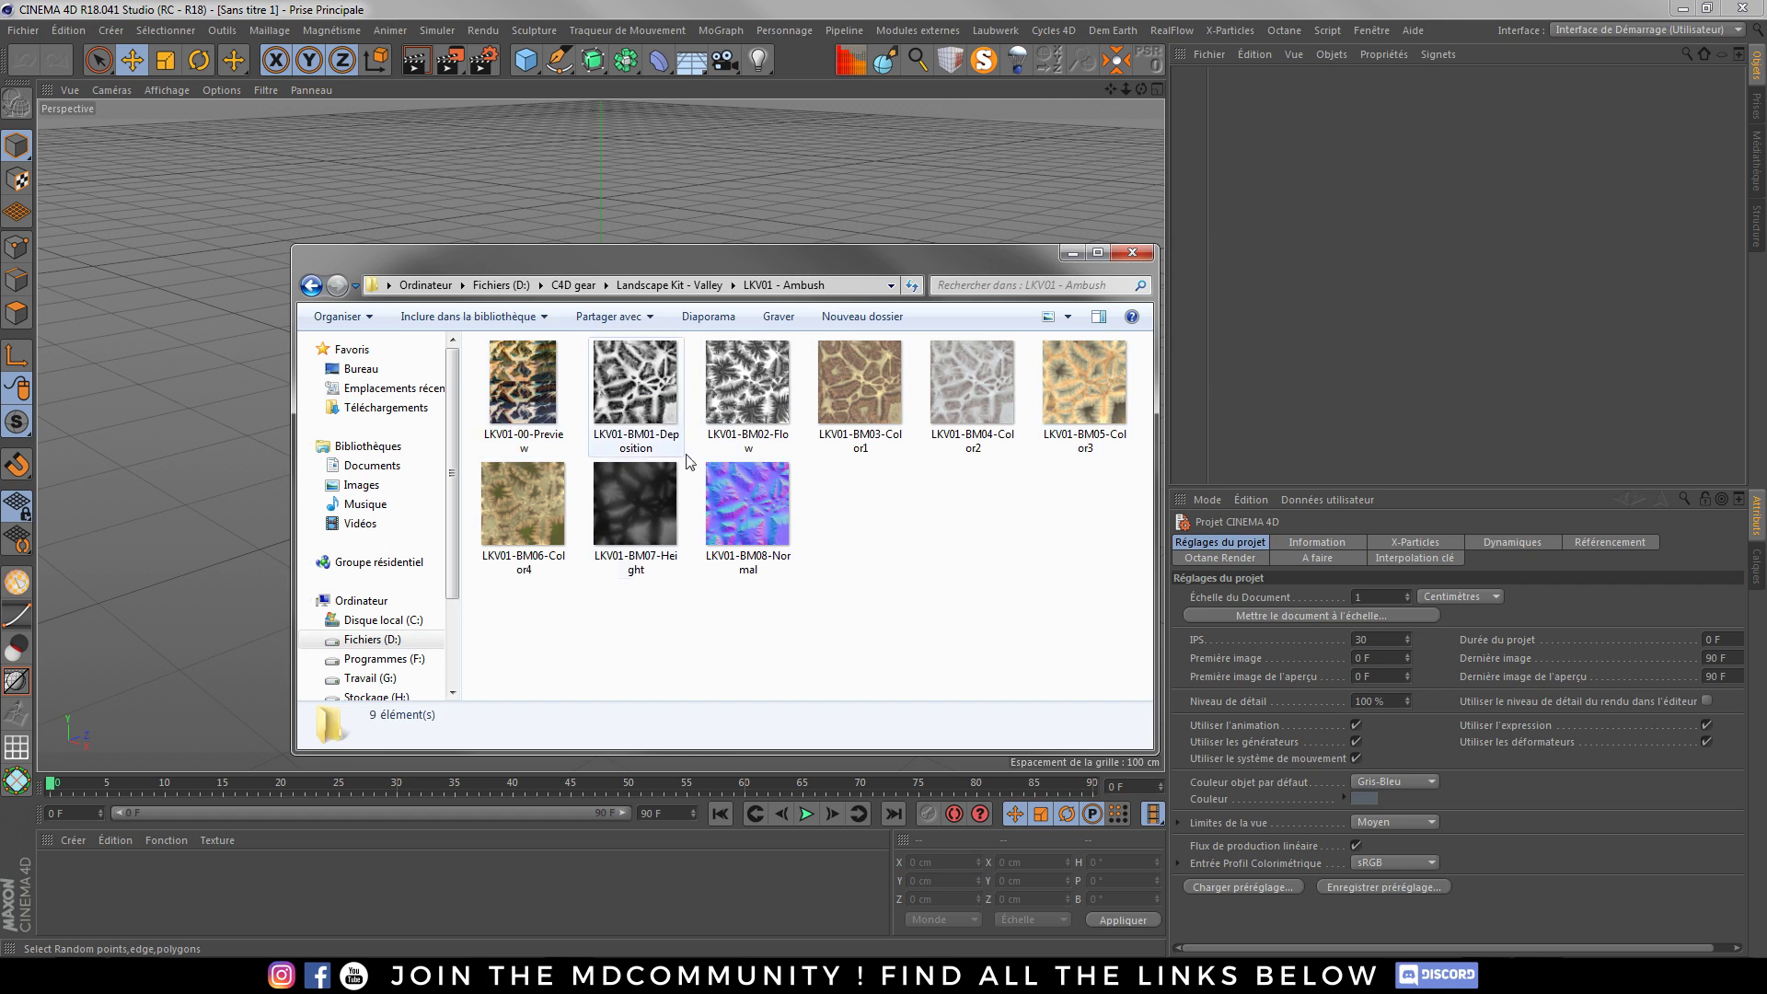
left_click(534, 387)
left_click(649, 419)
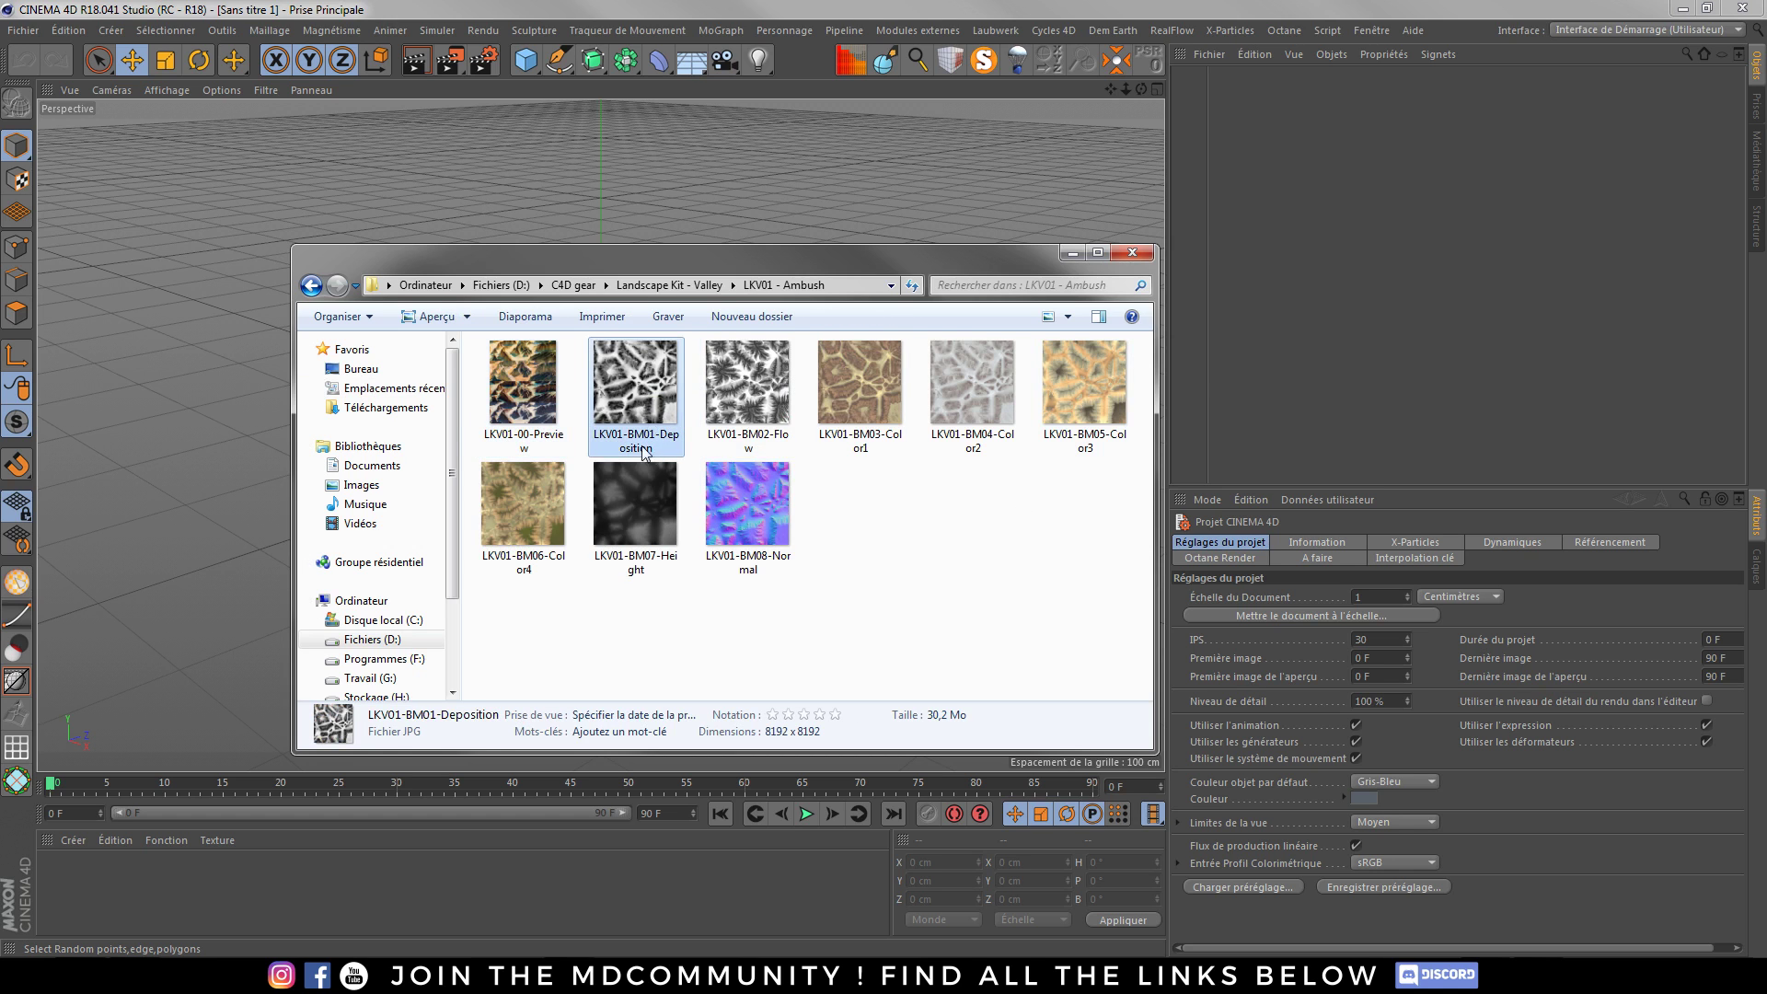
left_click(771, 448)
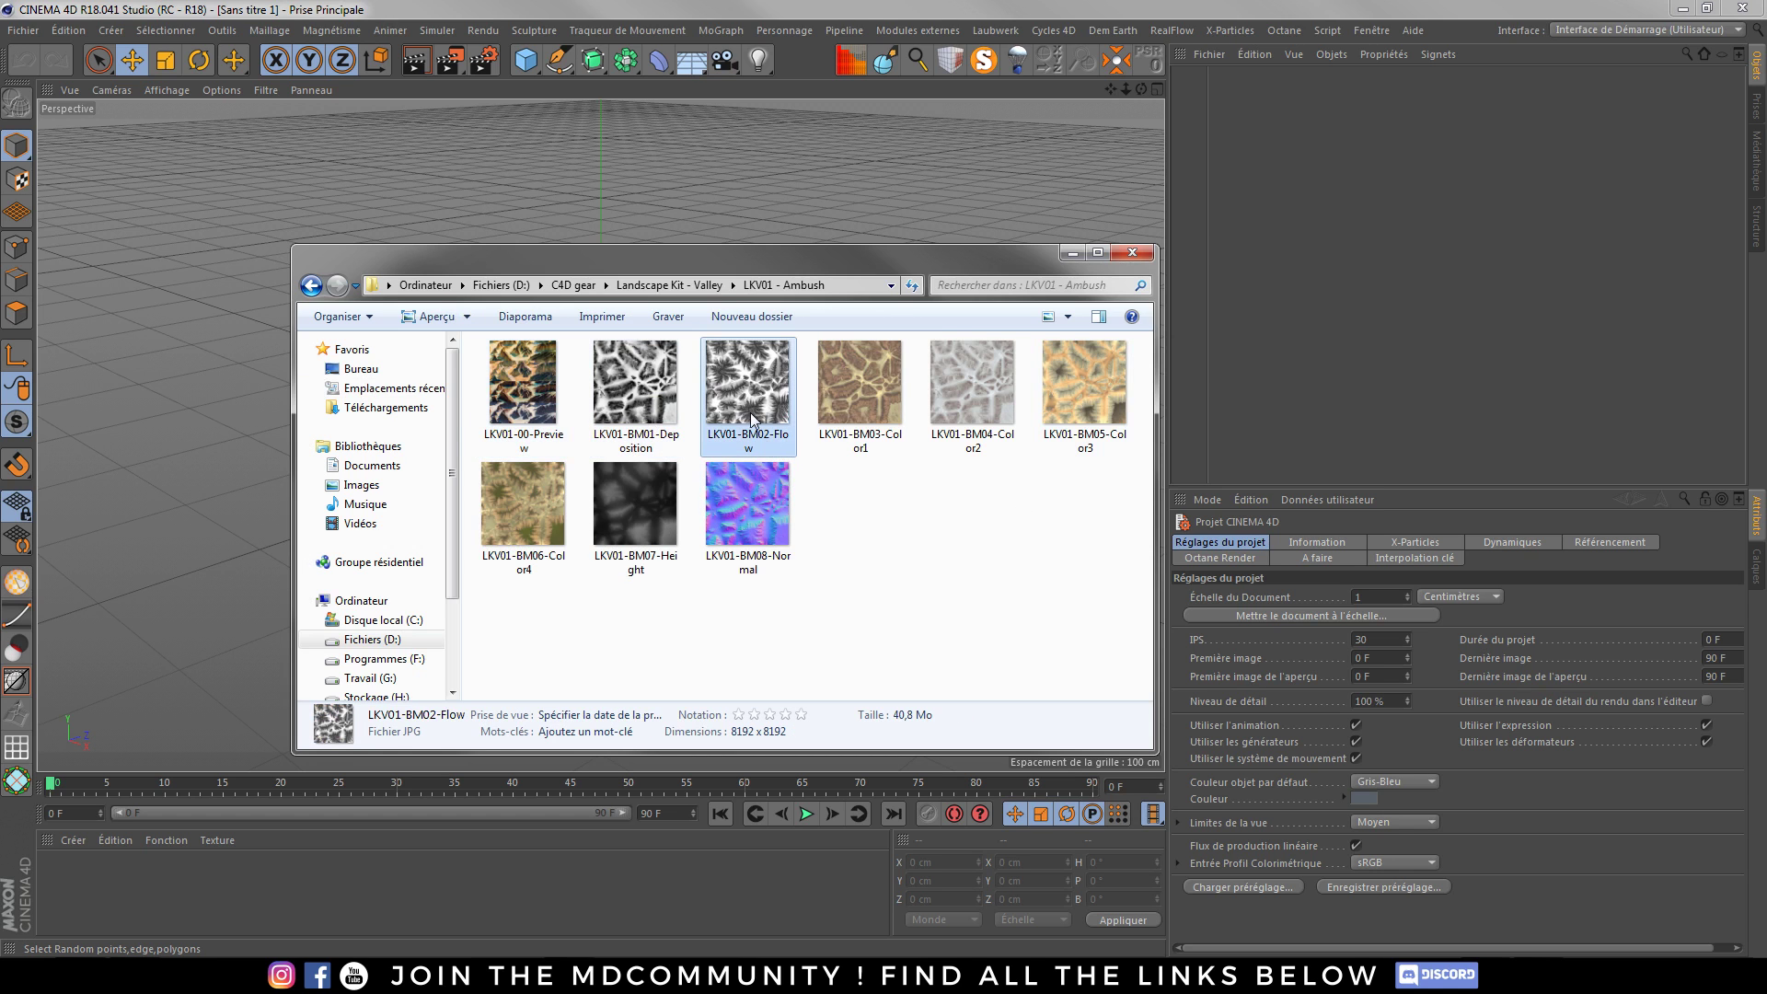
left_click(911, 574)
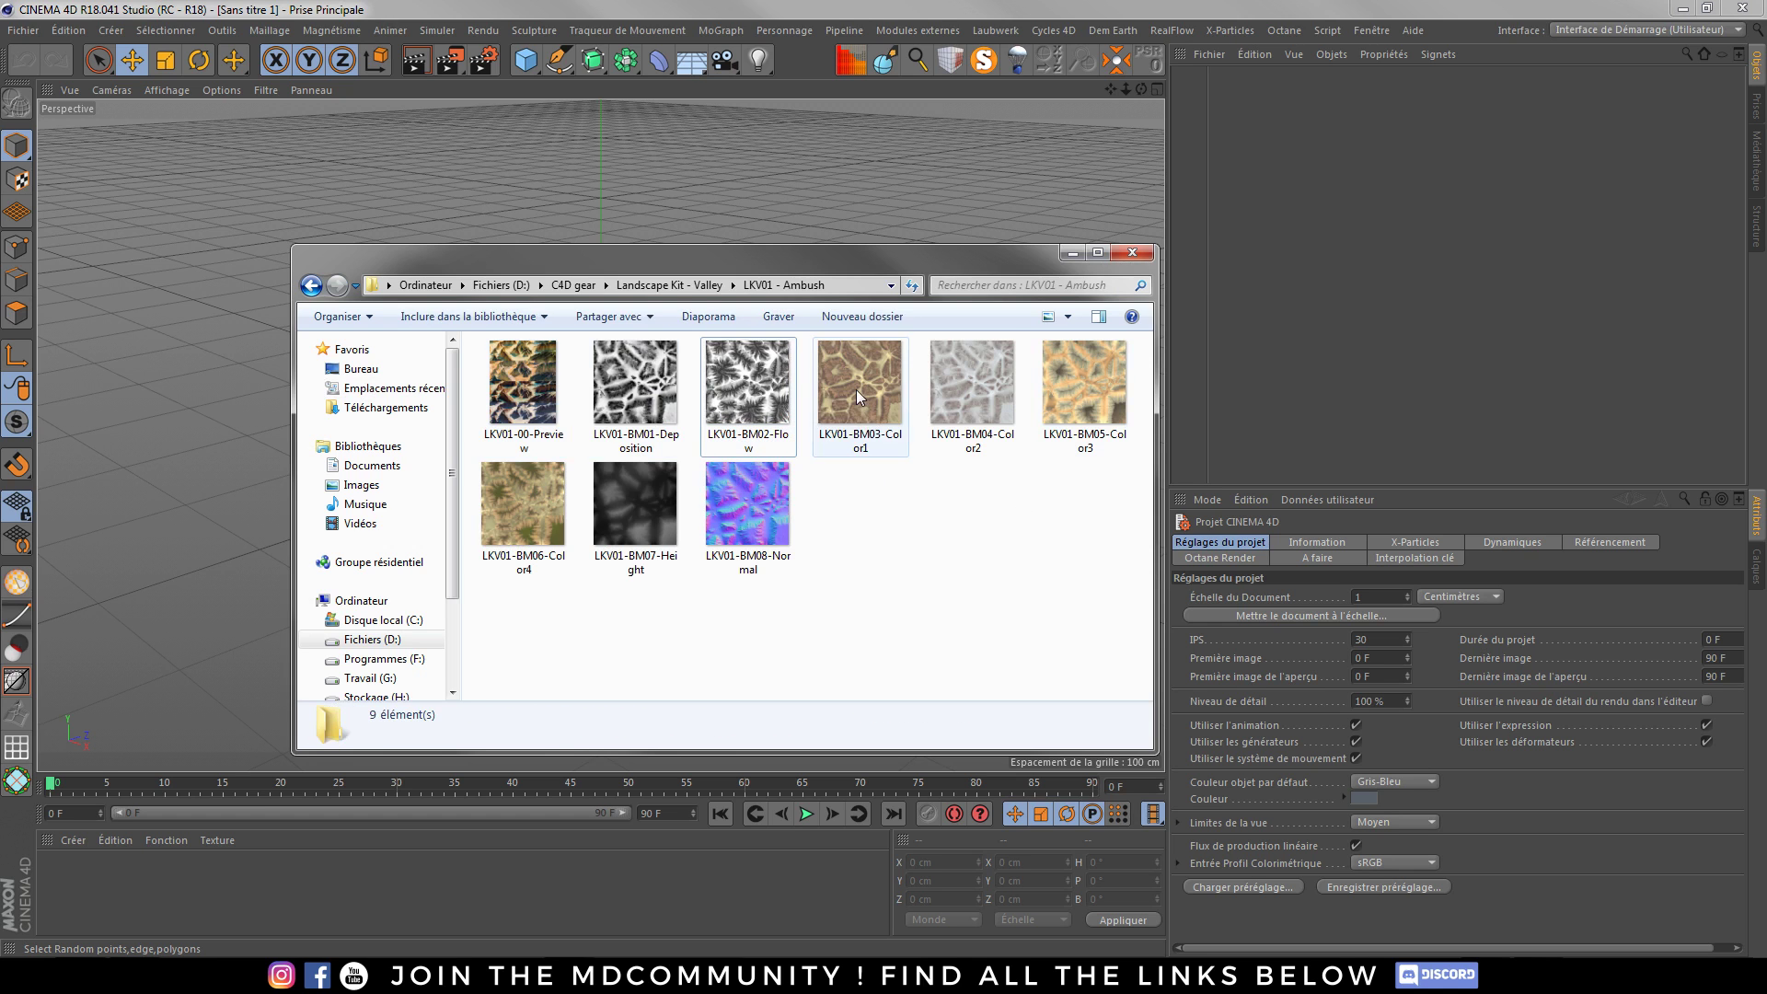
left_click(977, 397)
left_click(539, 511)
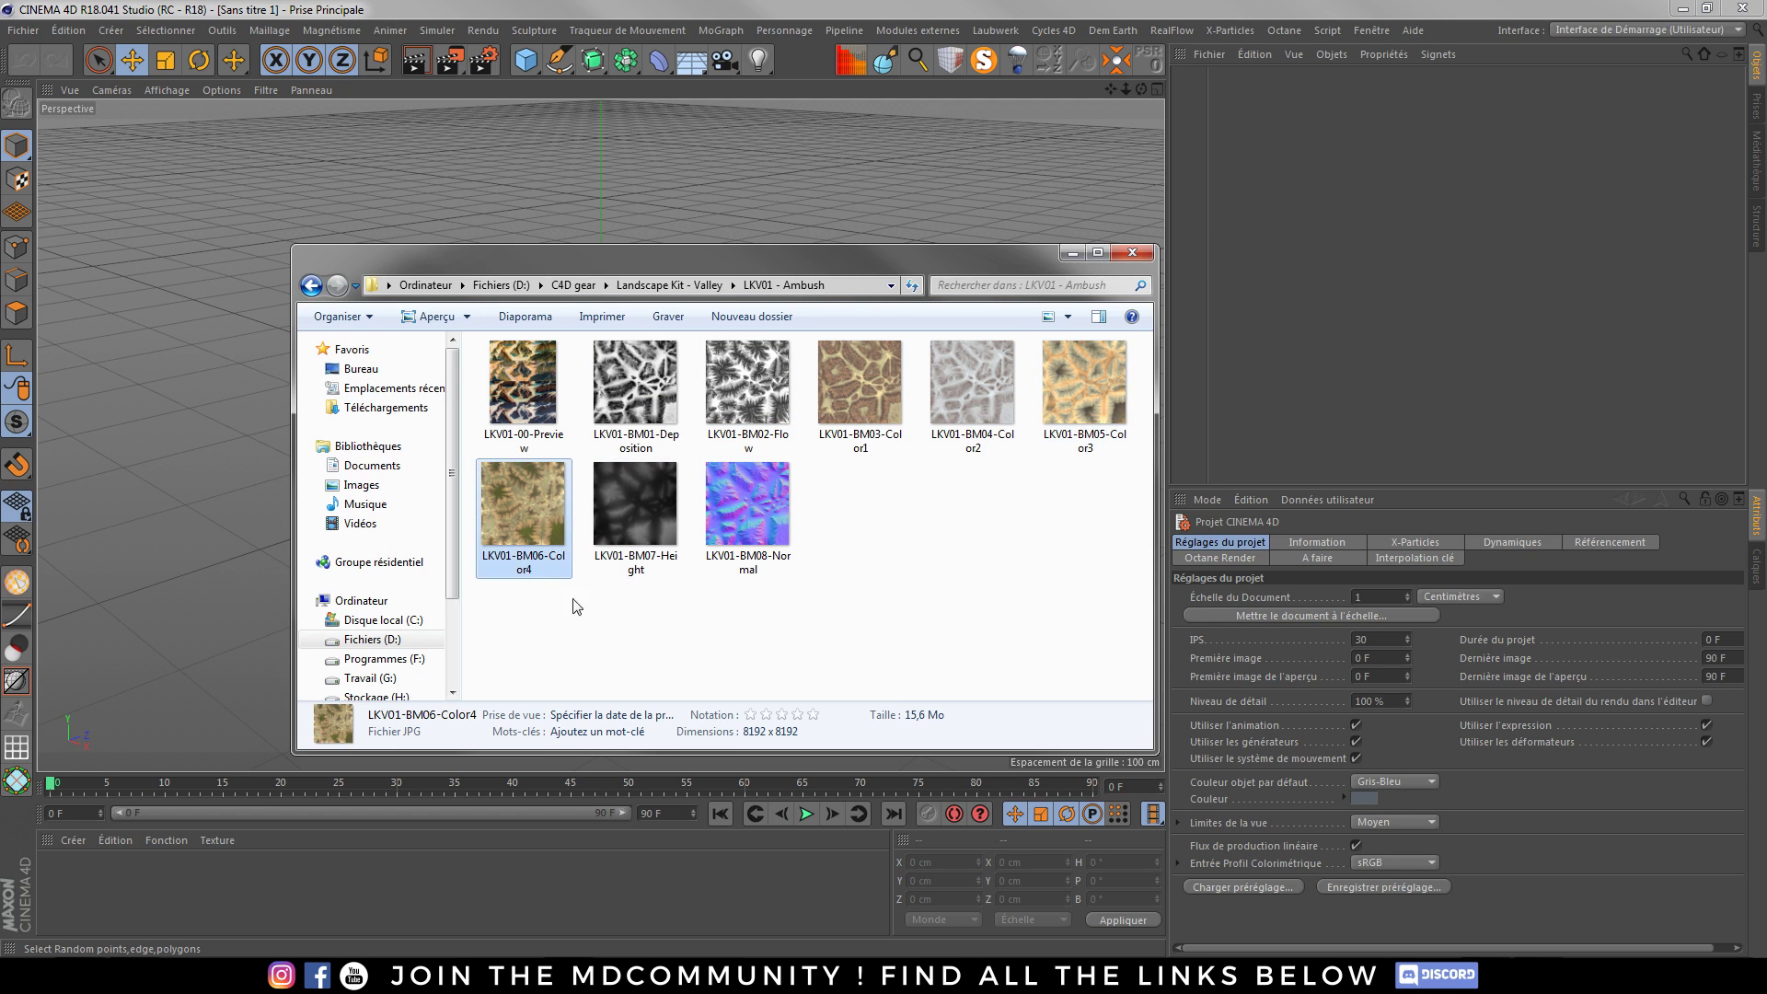
left_click(637, 514)
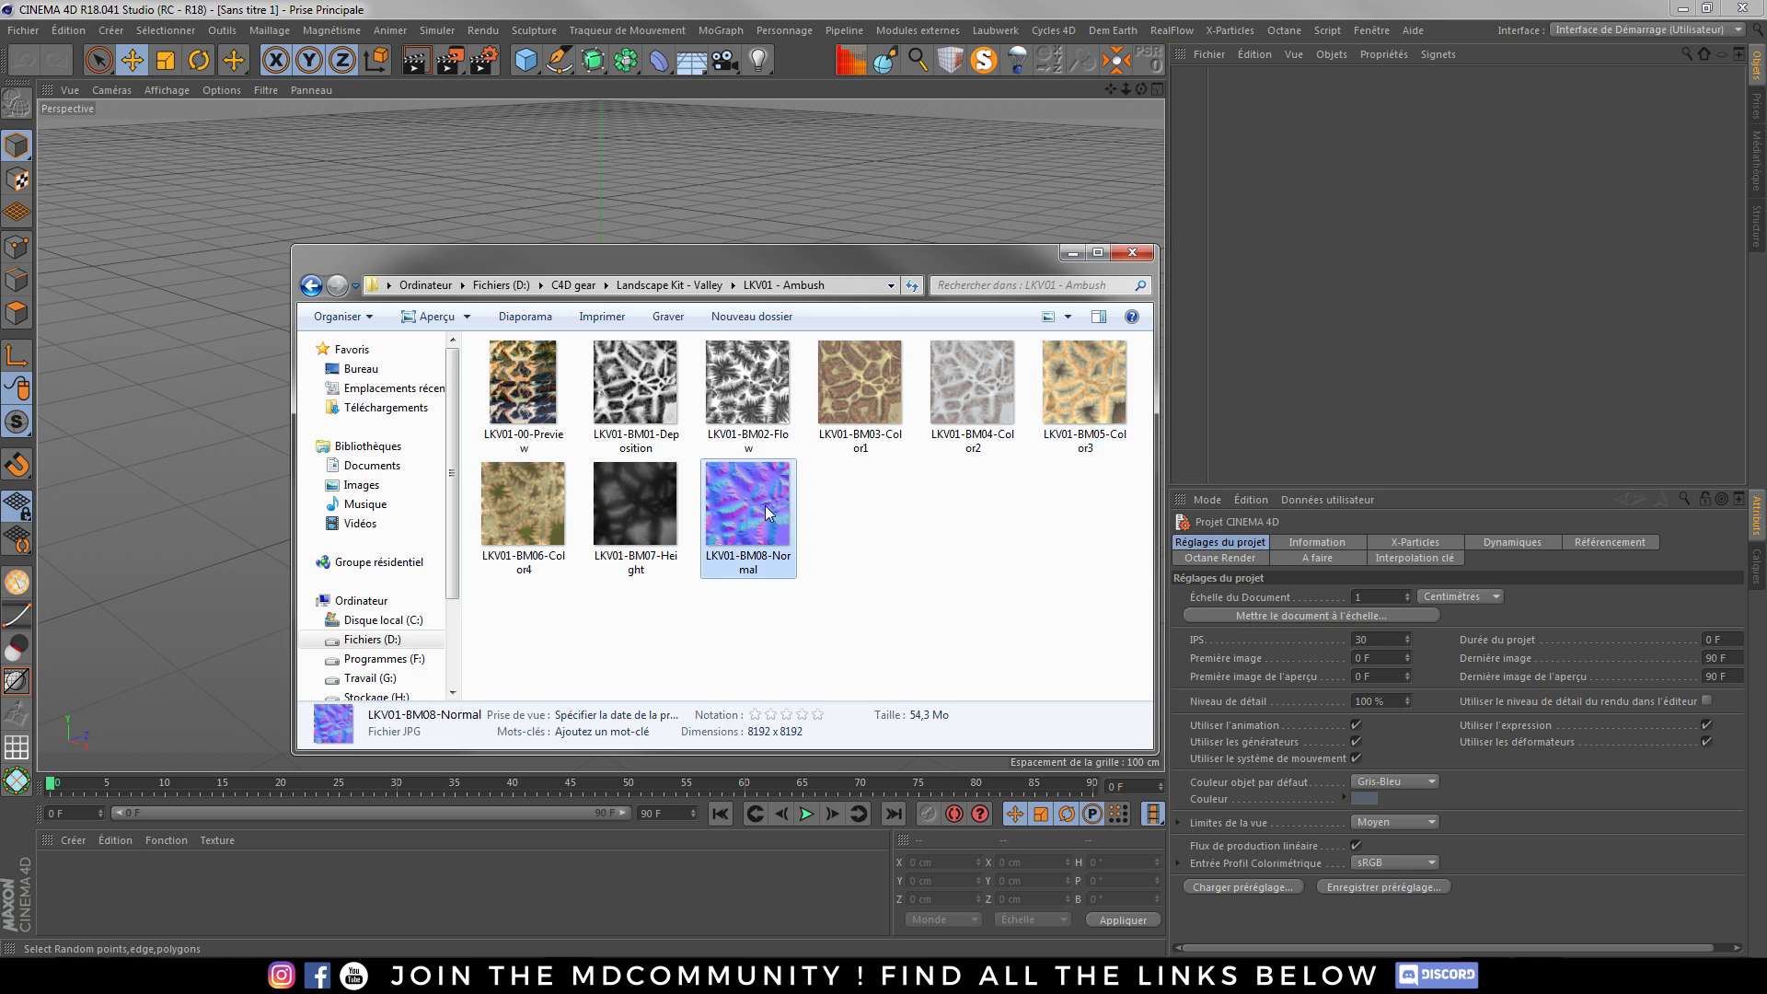
left_click(889, 563)
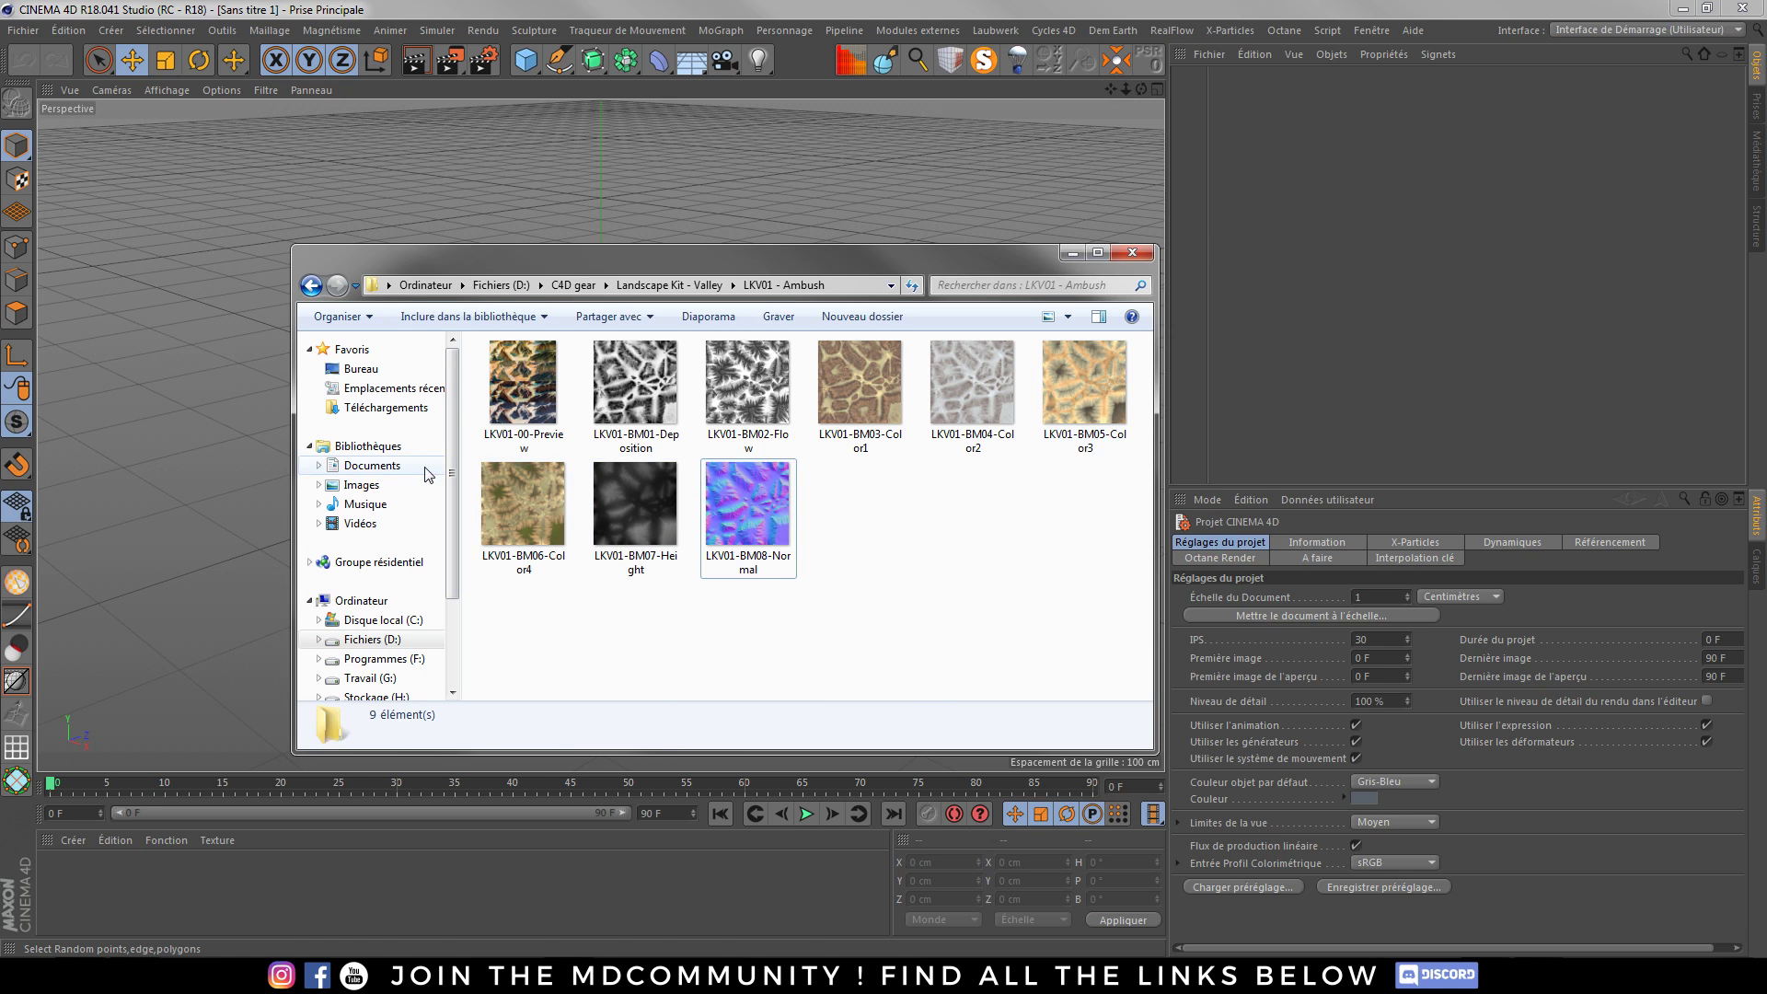
- View LKV01-BM03-Color1 in Windows Photo Viewer, zooming in and out on the terrain
double_click(839, 398)
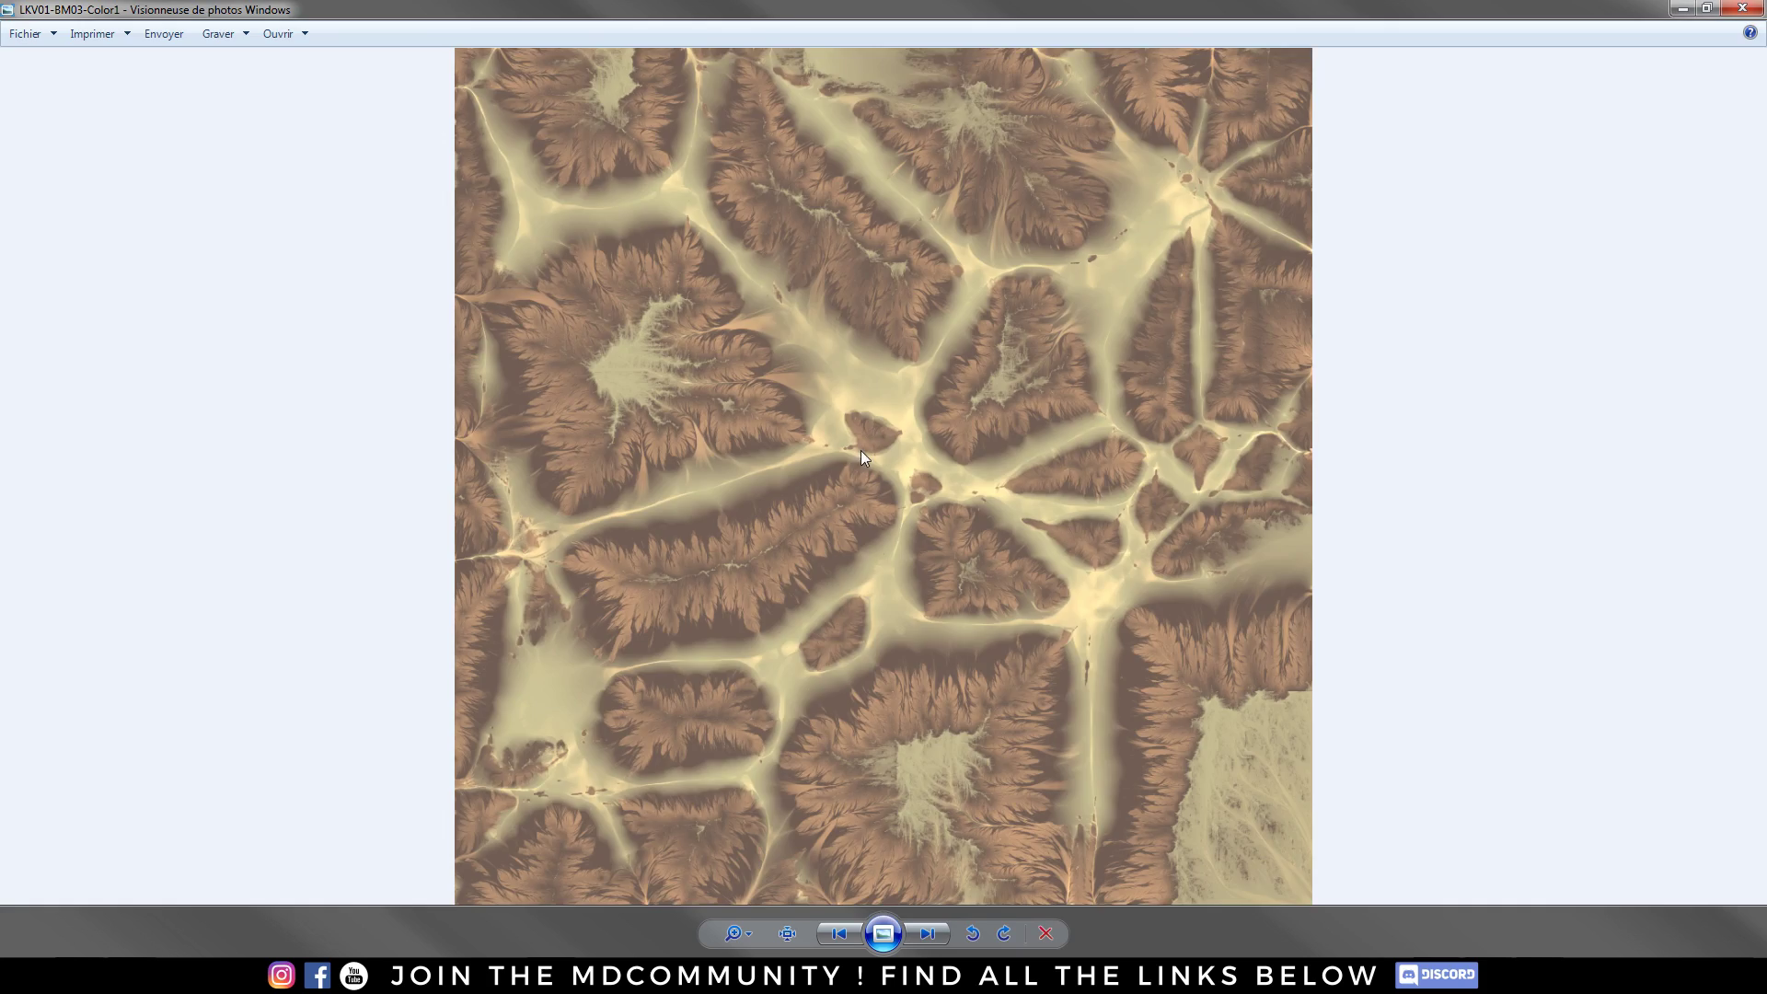
scroll(908, 438, "up", 5)
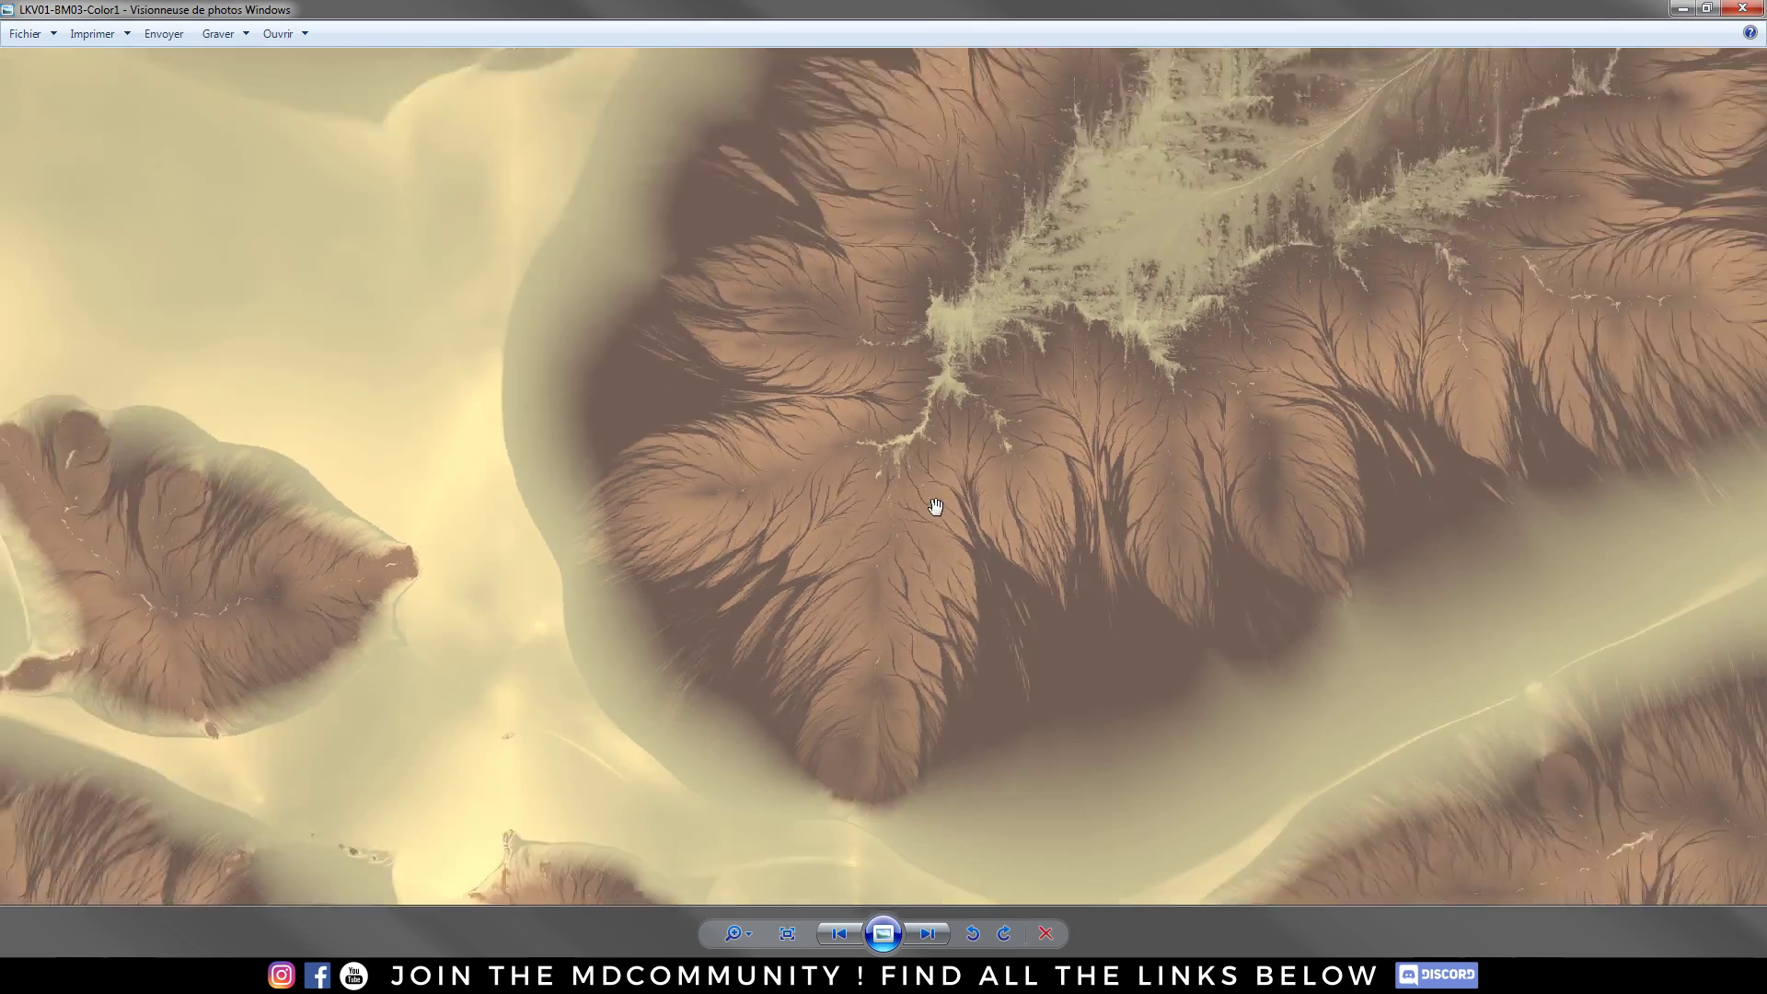
scroll(1265, 327, "down", 3)
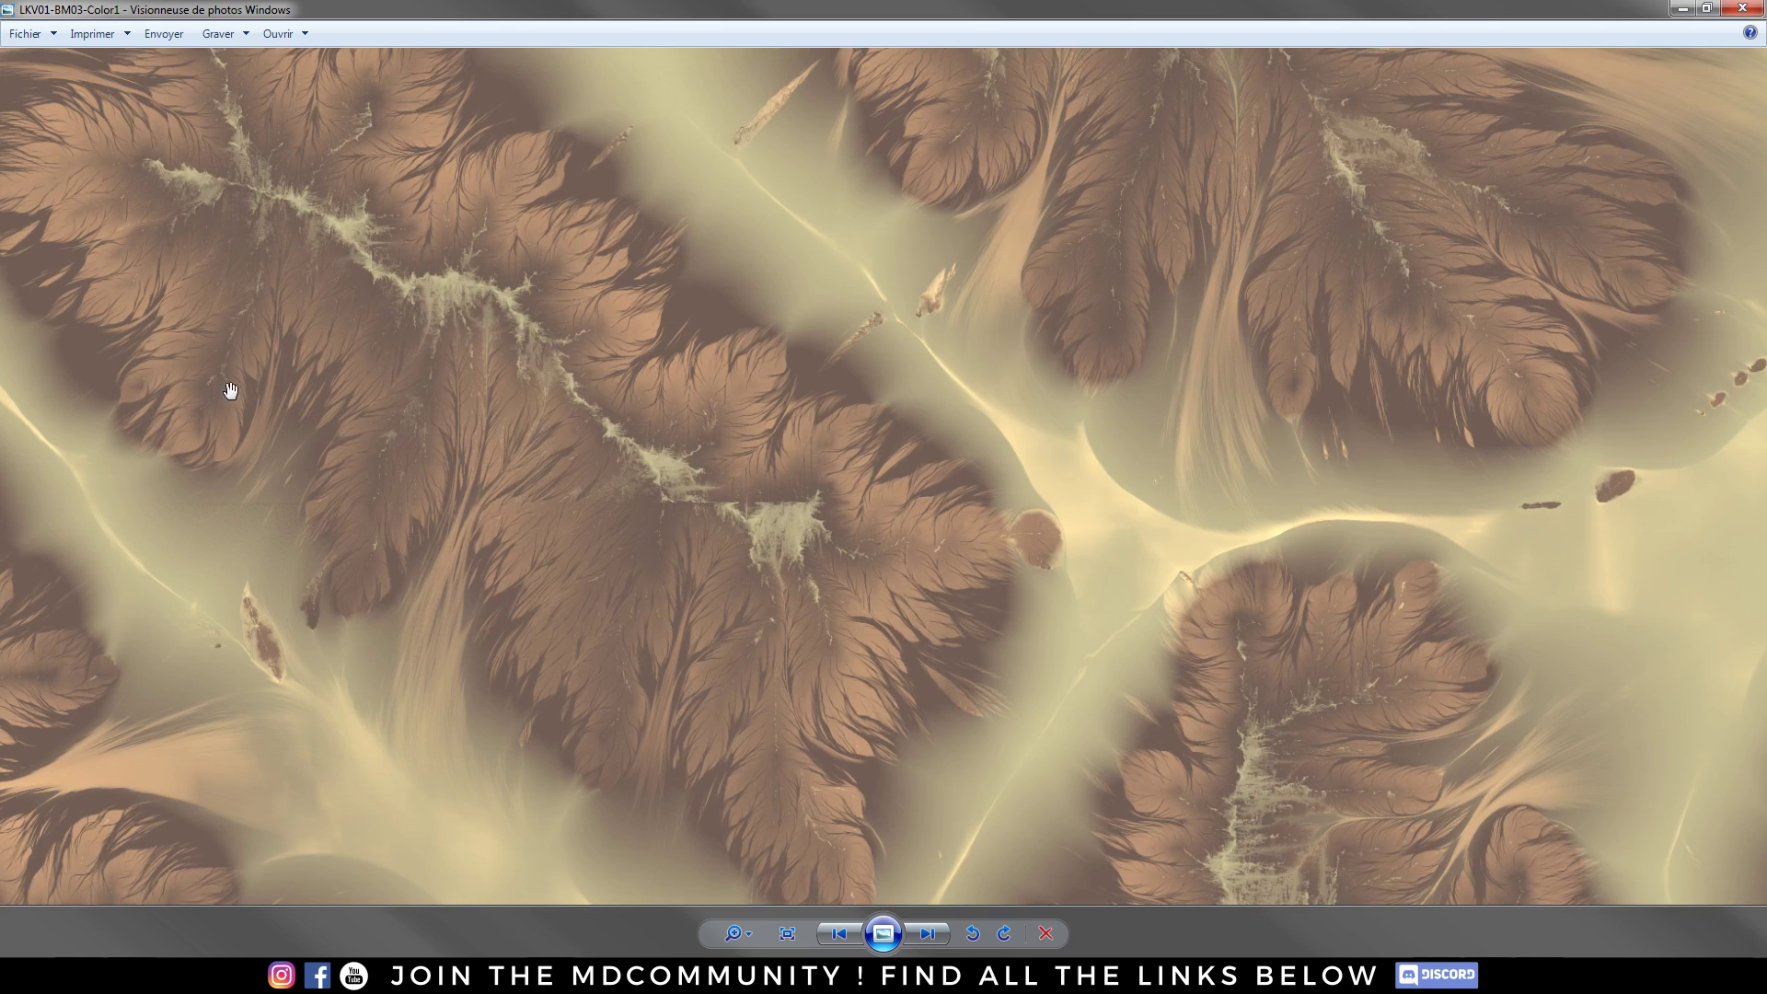
scroll(438, 416, "down", 2)
scroll(438, 416, "down", 1)
- Close the image viewer and texture folder, and open the Cycles 4D Real-Time Preview
left_click(1758, 7)
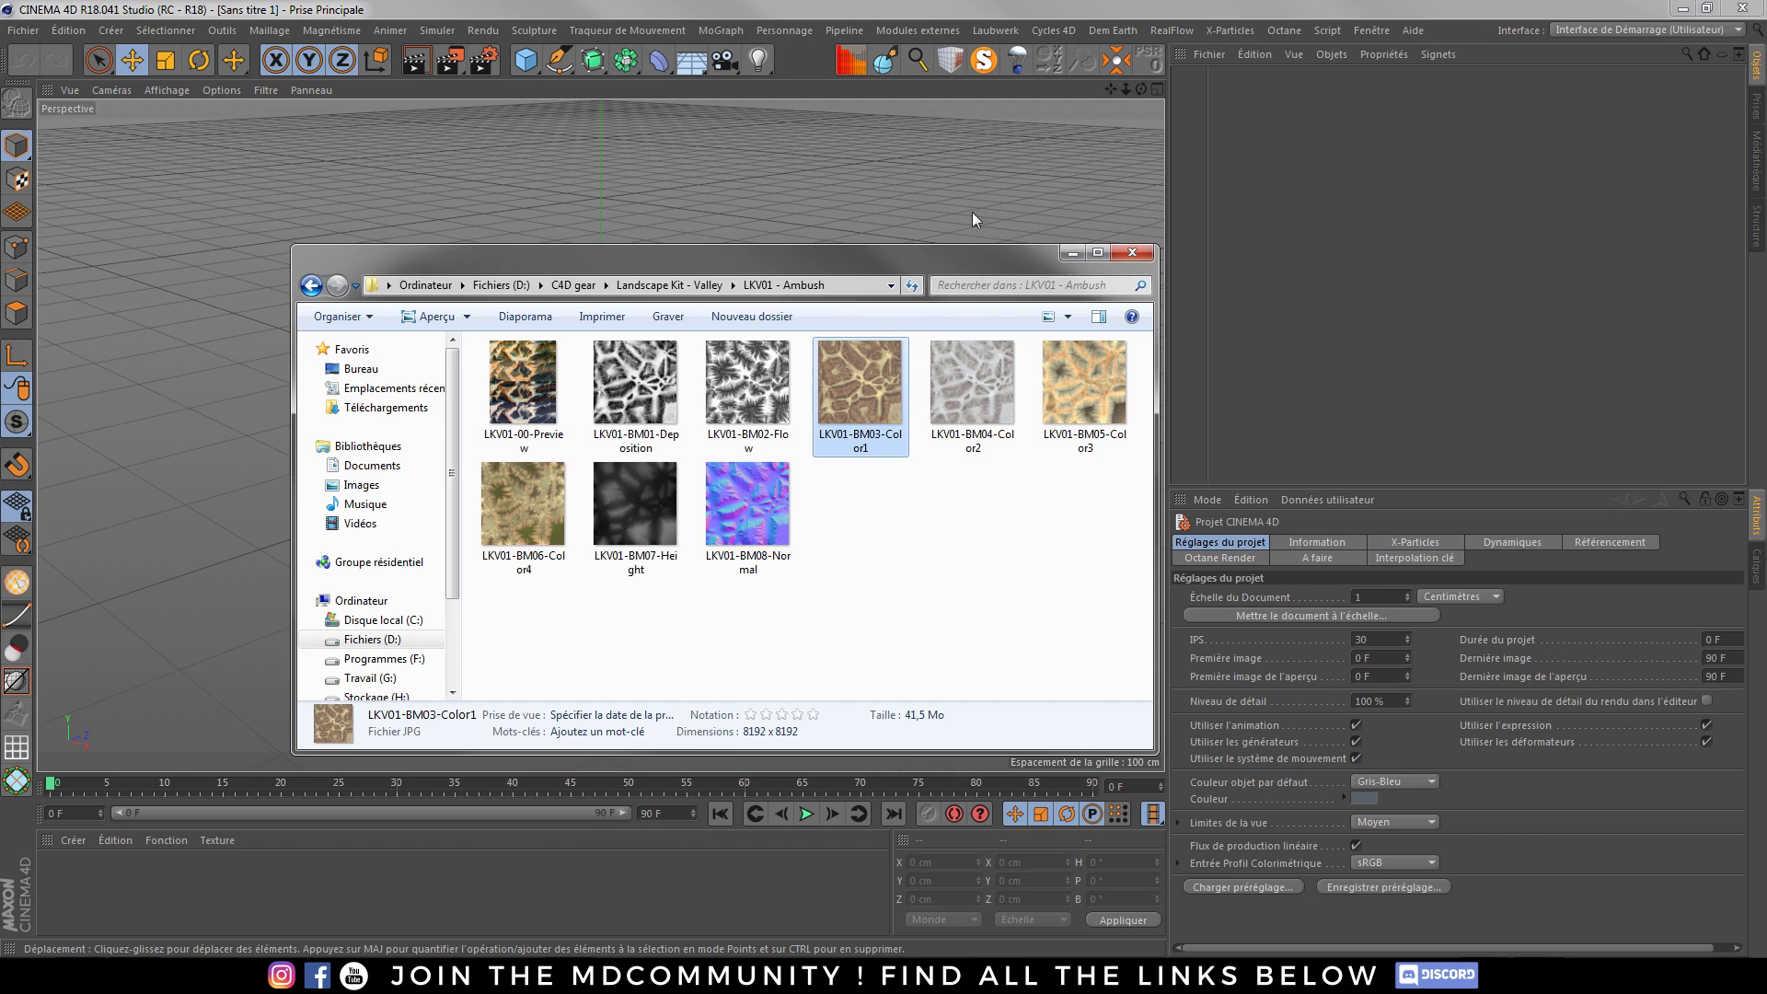
left_click(1072, 253)
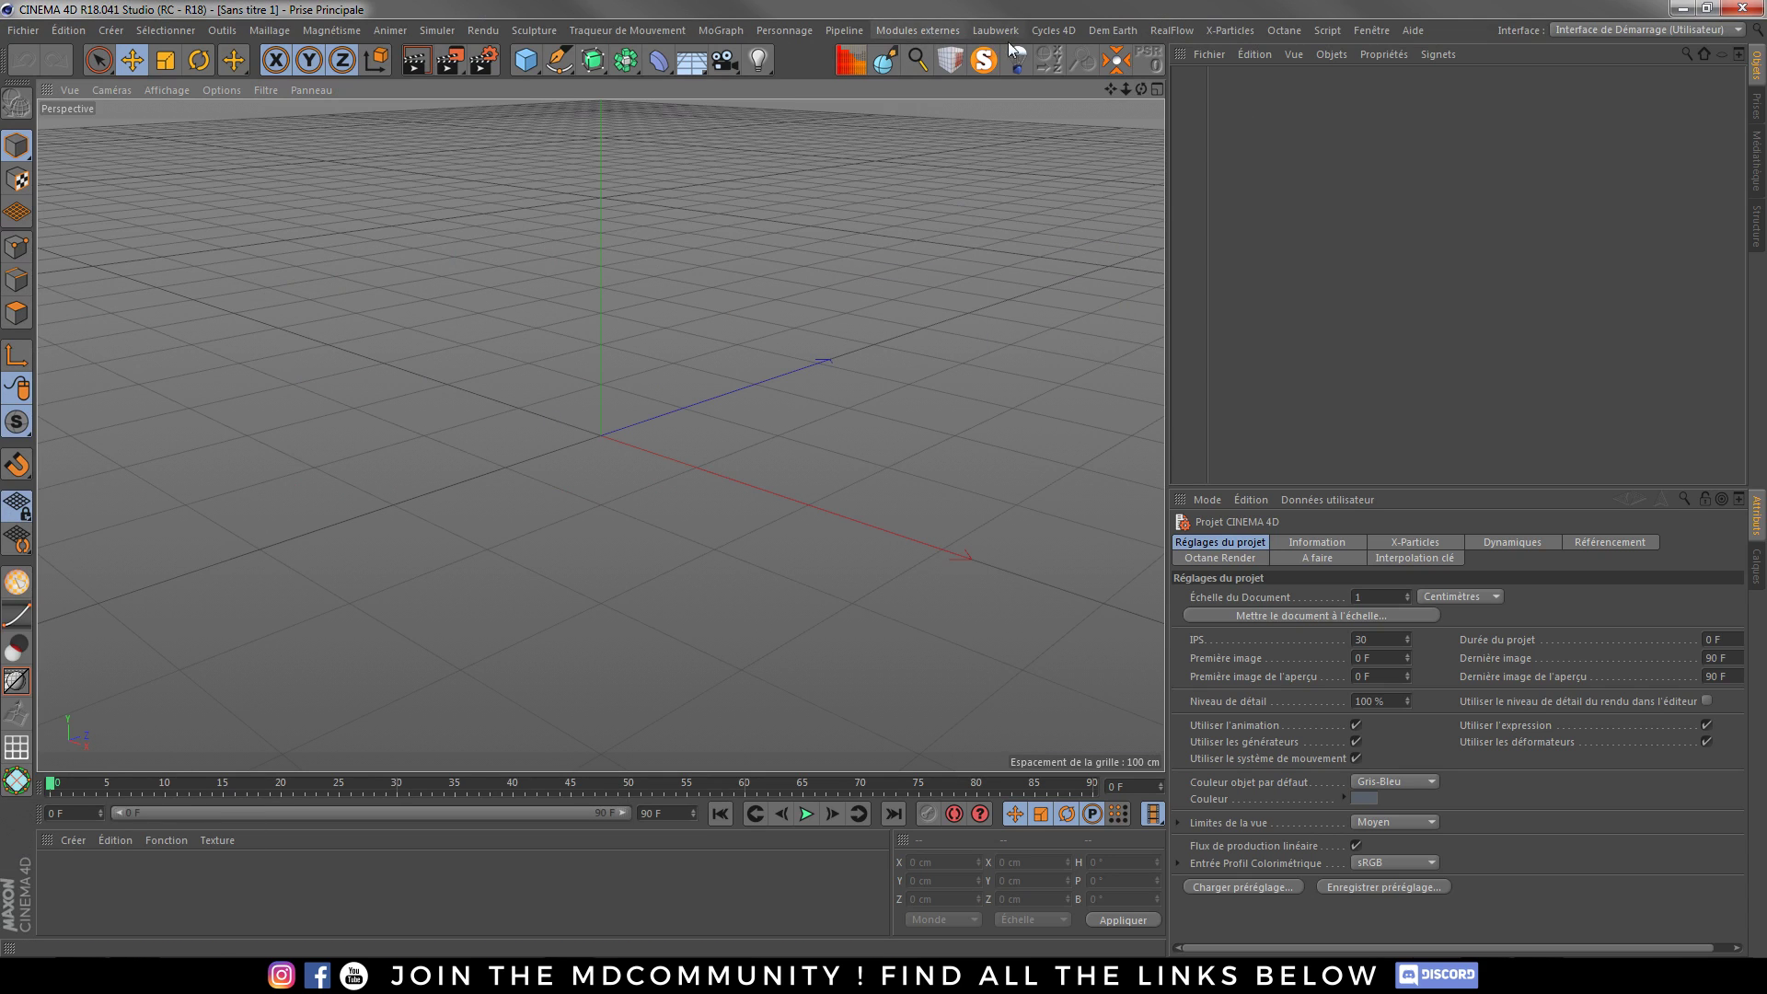
left_click(1060, 31)
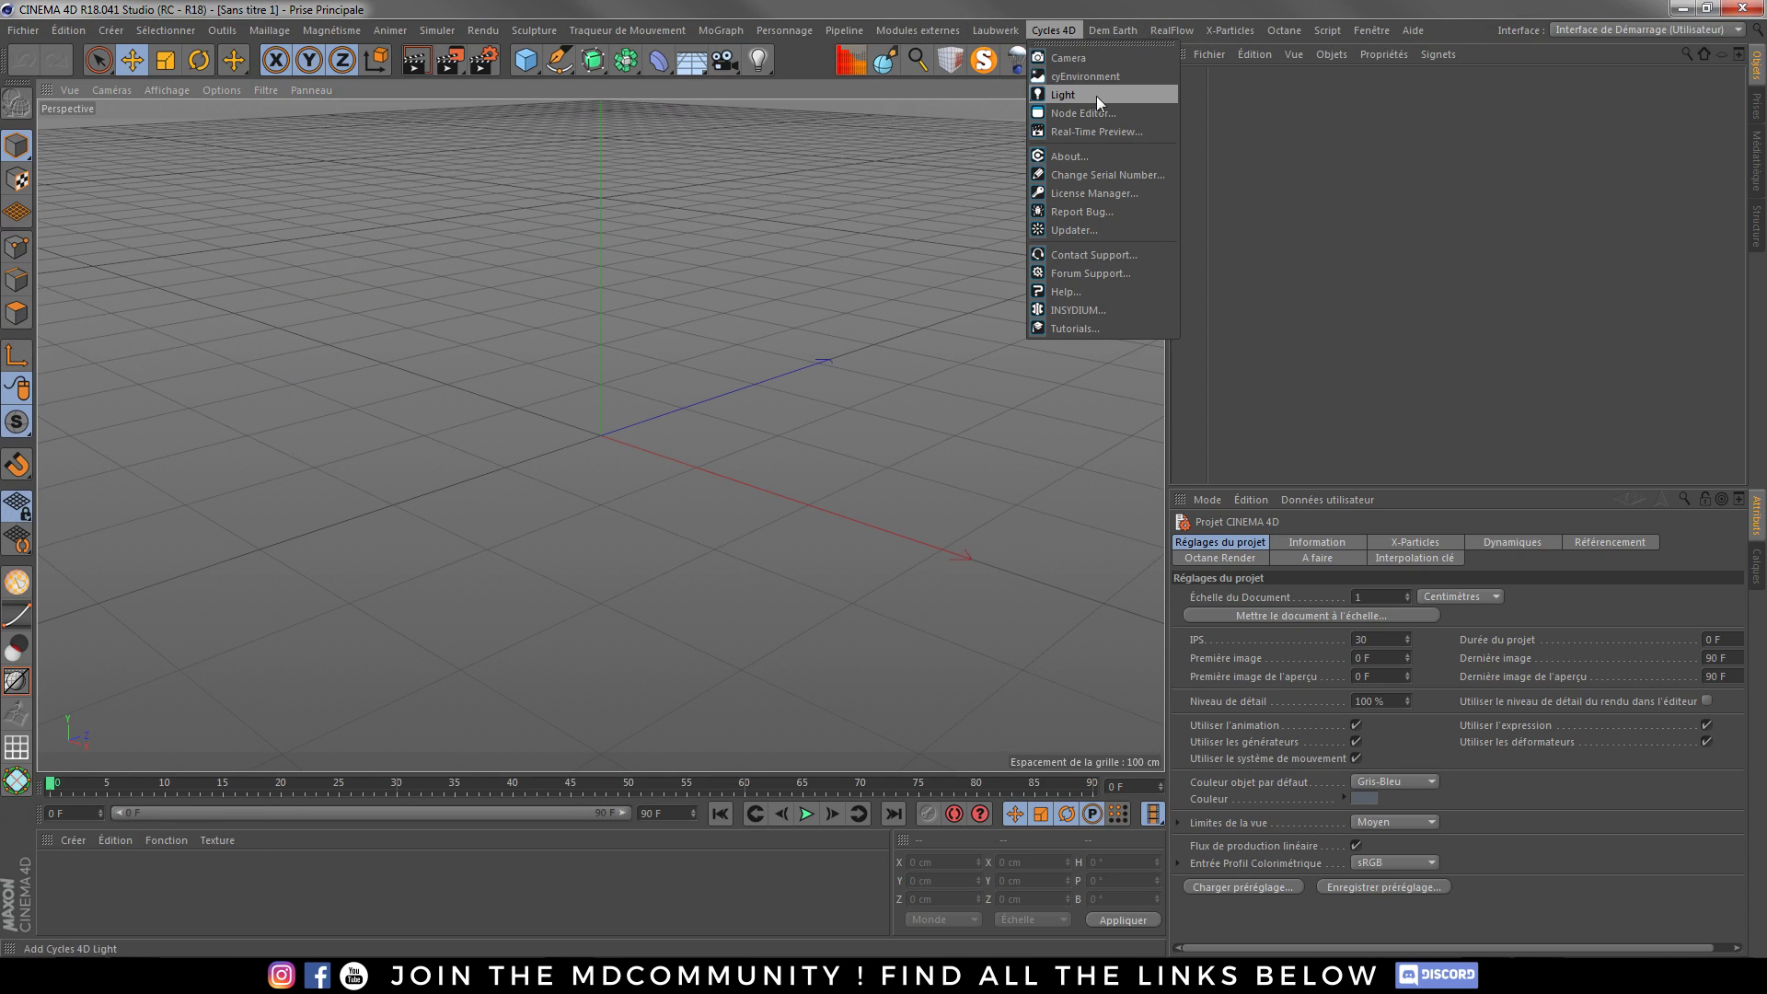
left_click(1096, 131)
- Set the preview to CUDA with 12 samples and dock it into the right panel
left_click(1035, 73)
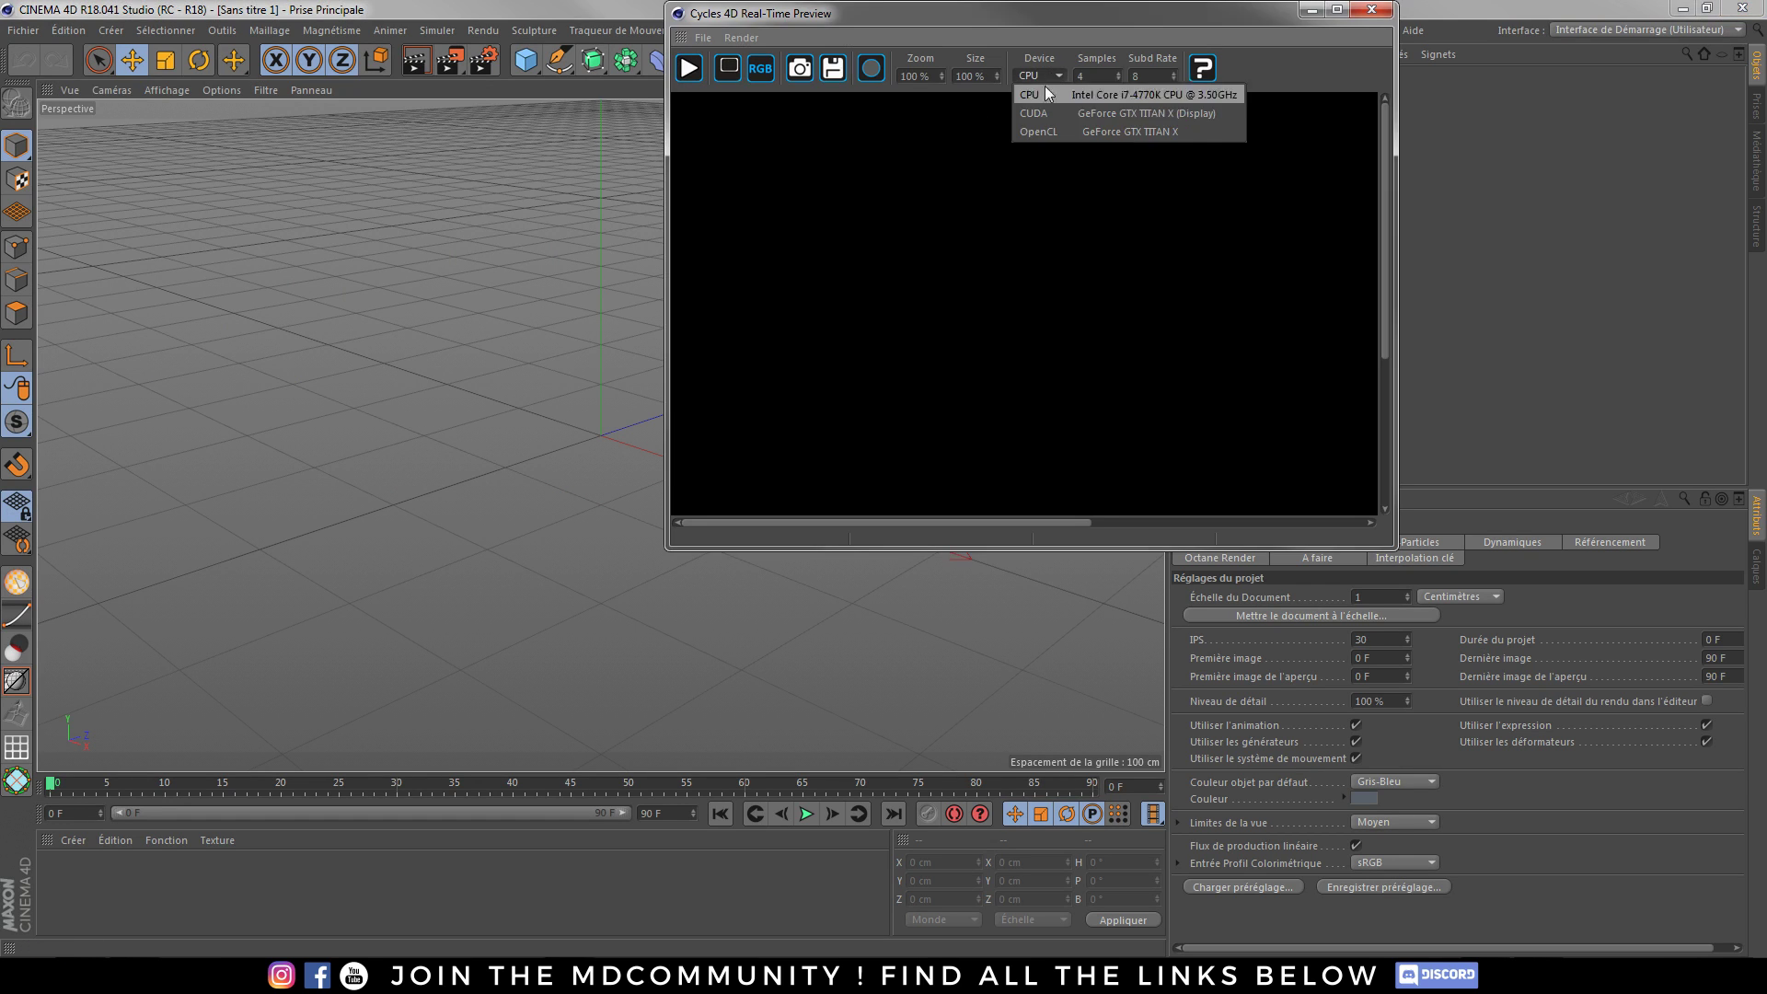
left_click(1067, 101)
type("12")
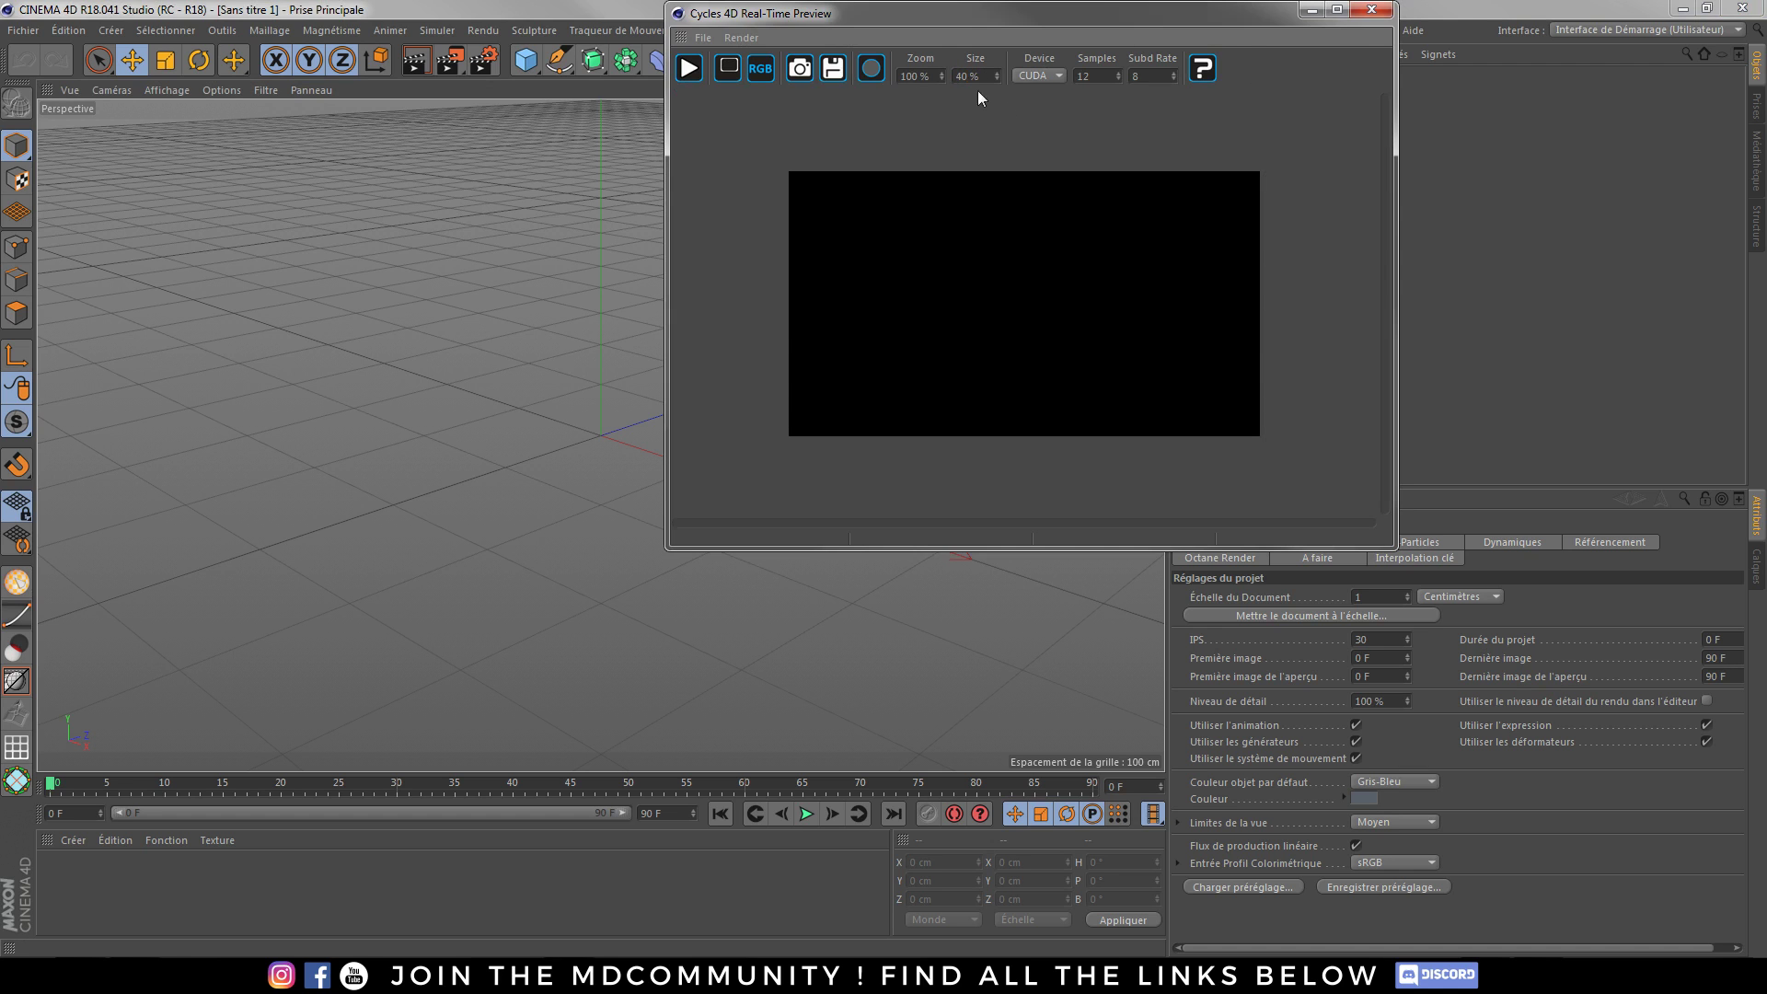
left_click_drag(680, 36, 1759, 202)
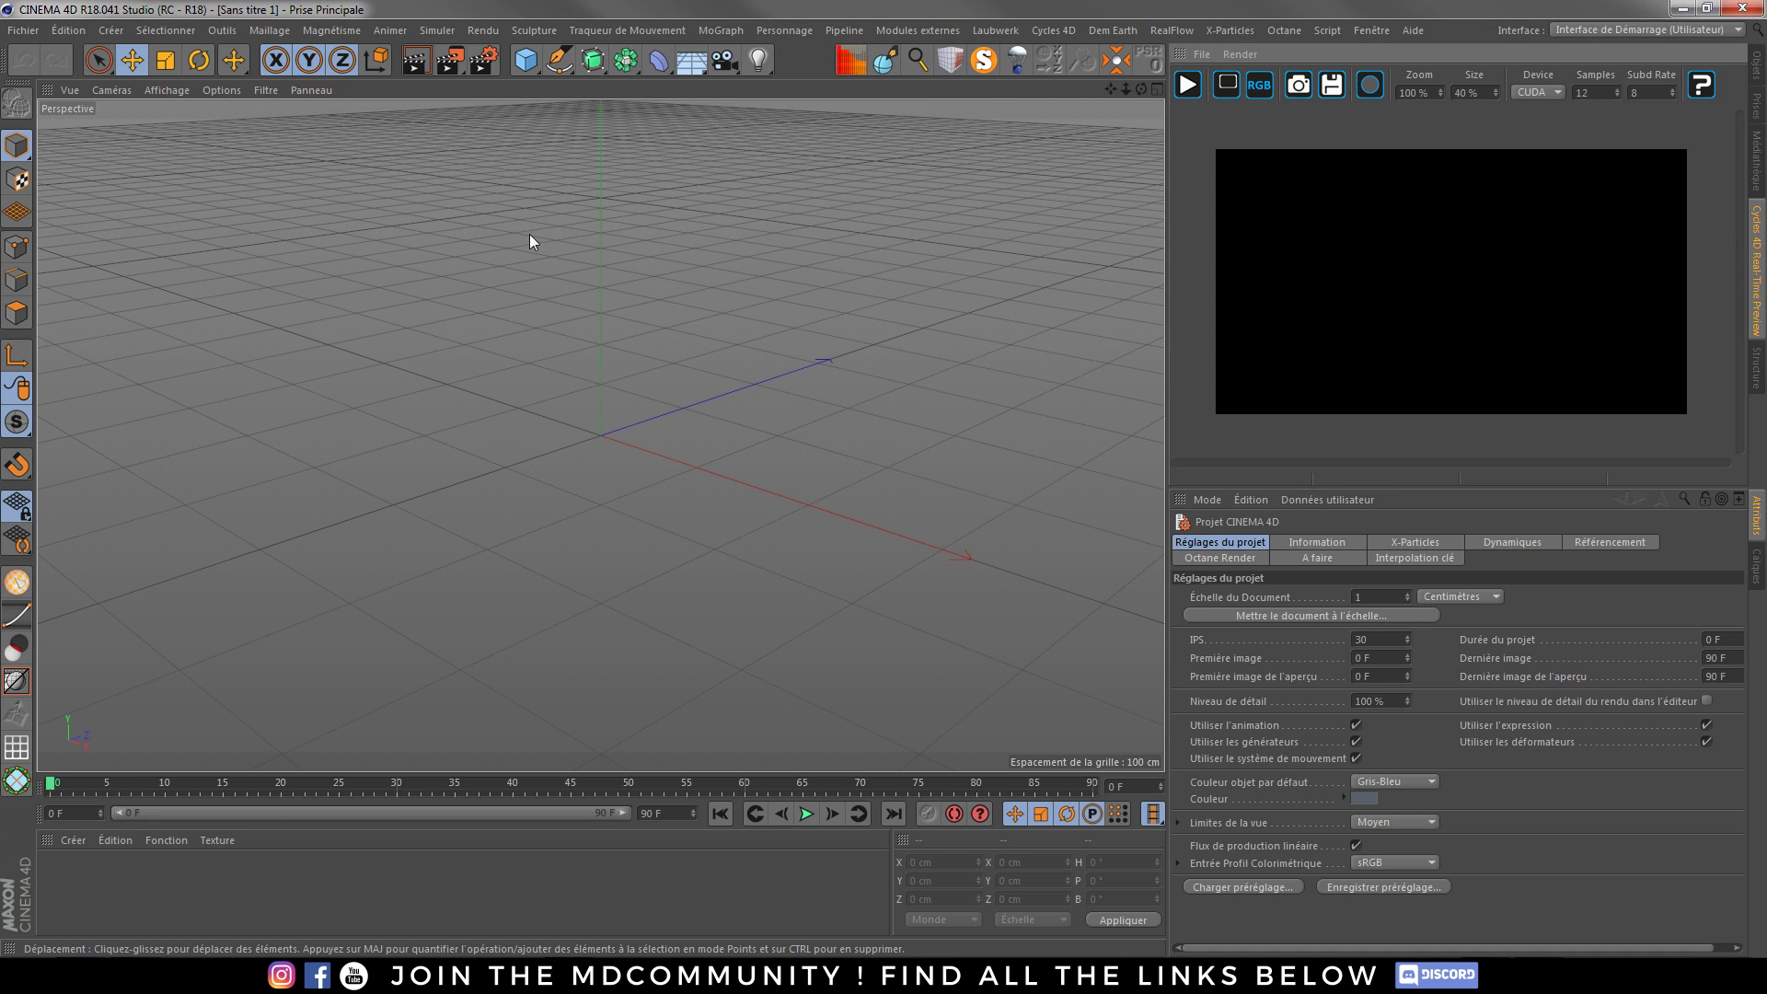
- Set the render engine to Cycles 4D on the CUDA GPU with Experimental features
left_click(483, 61)
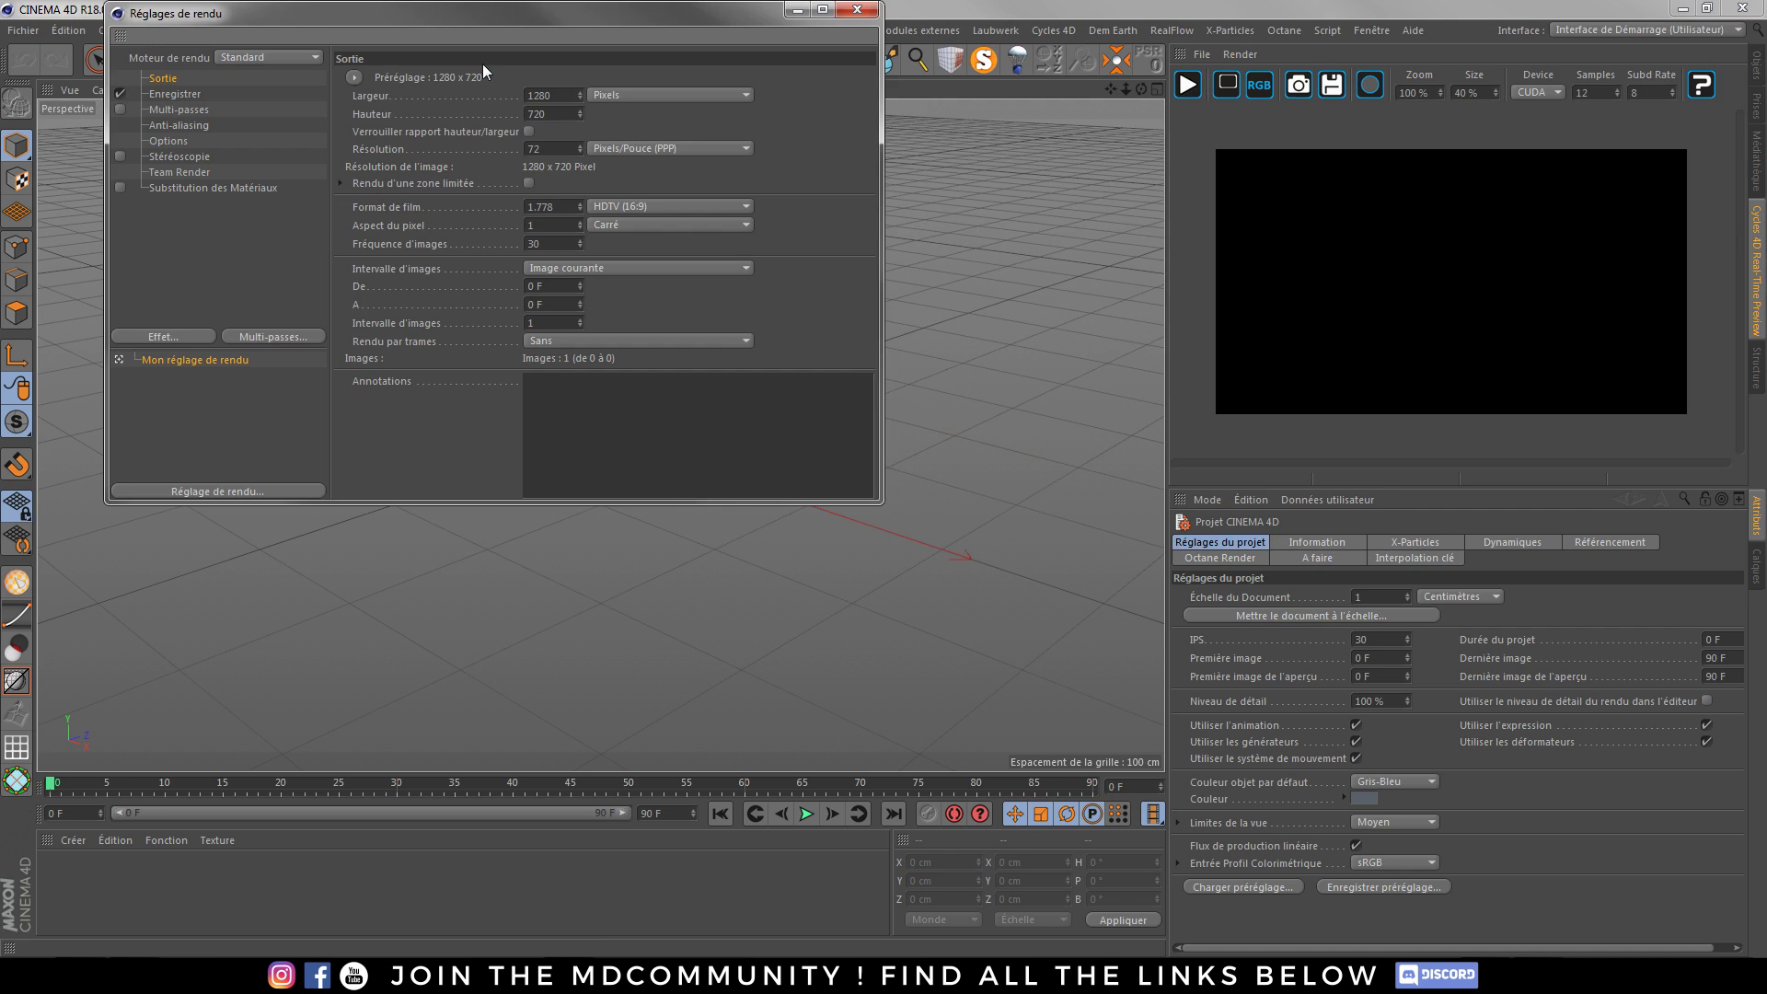
left_click(285, 57)
left_click(244, 205)
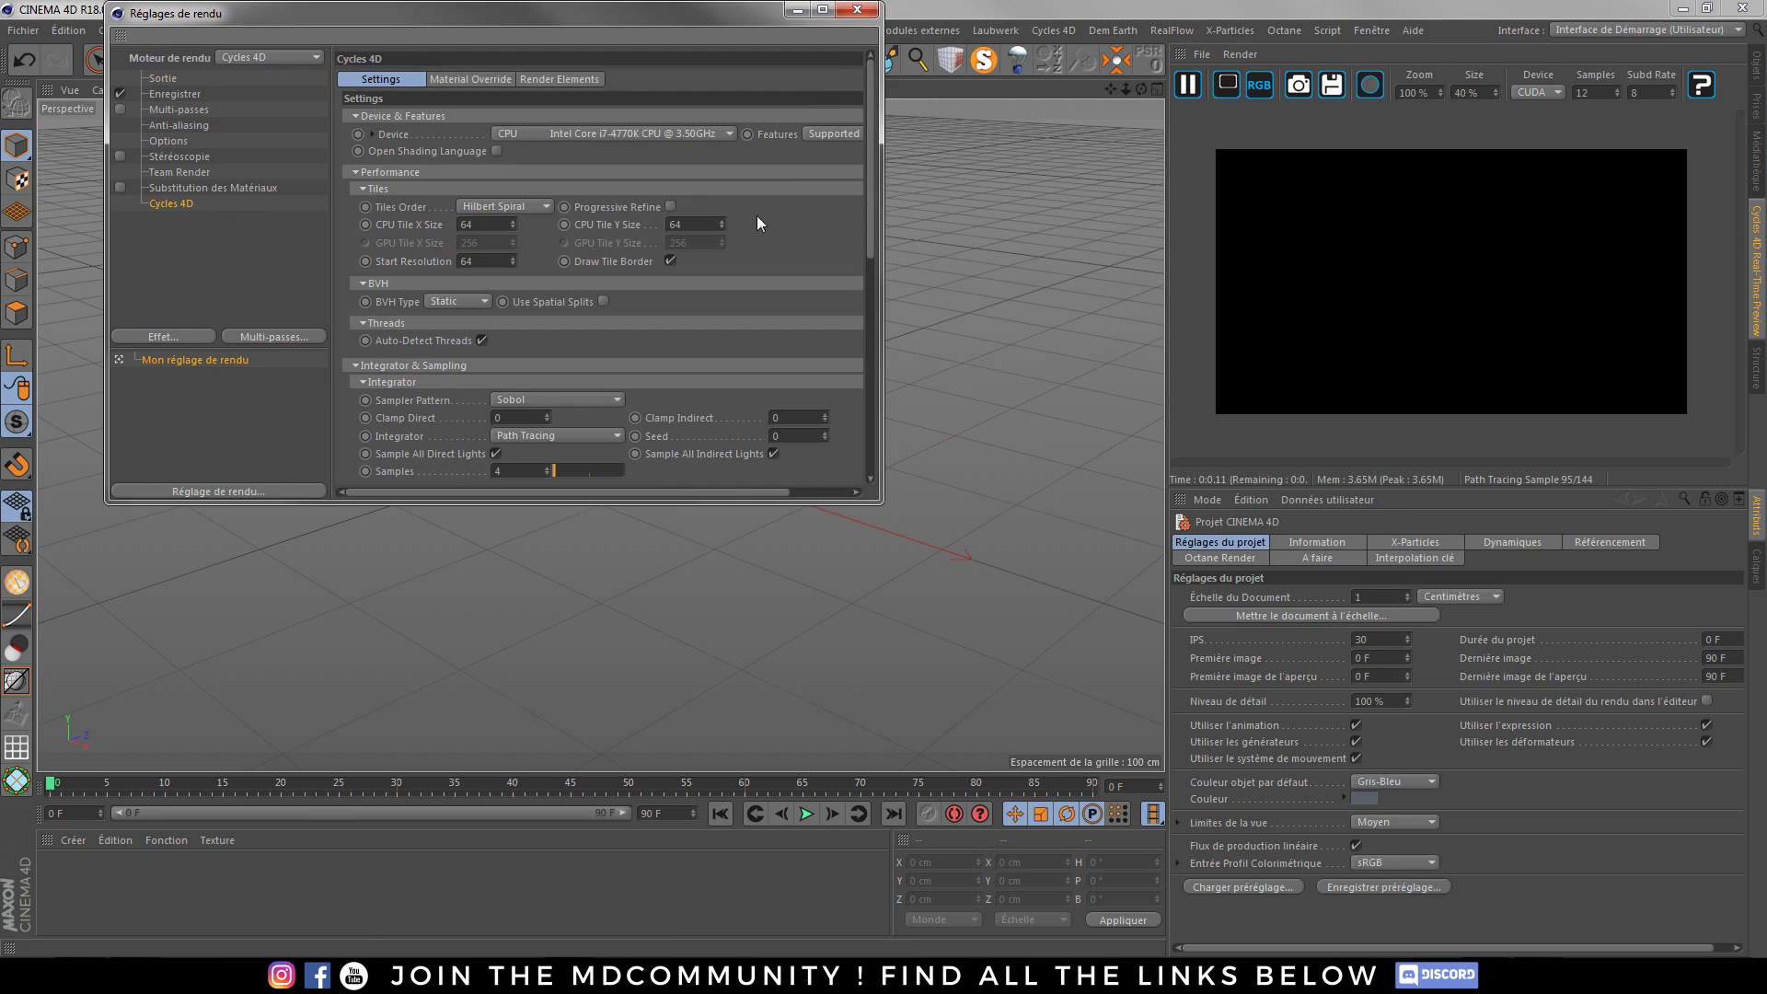
left_click(823, 9)
left_click(461, 126)
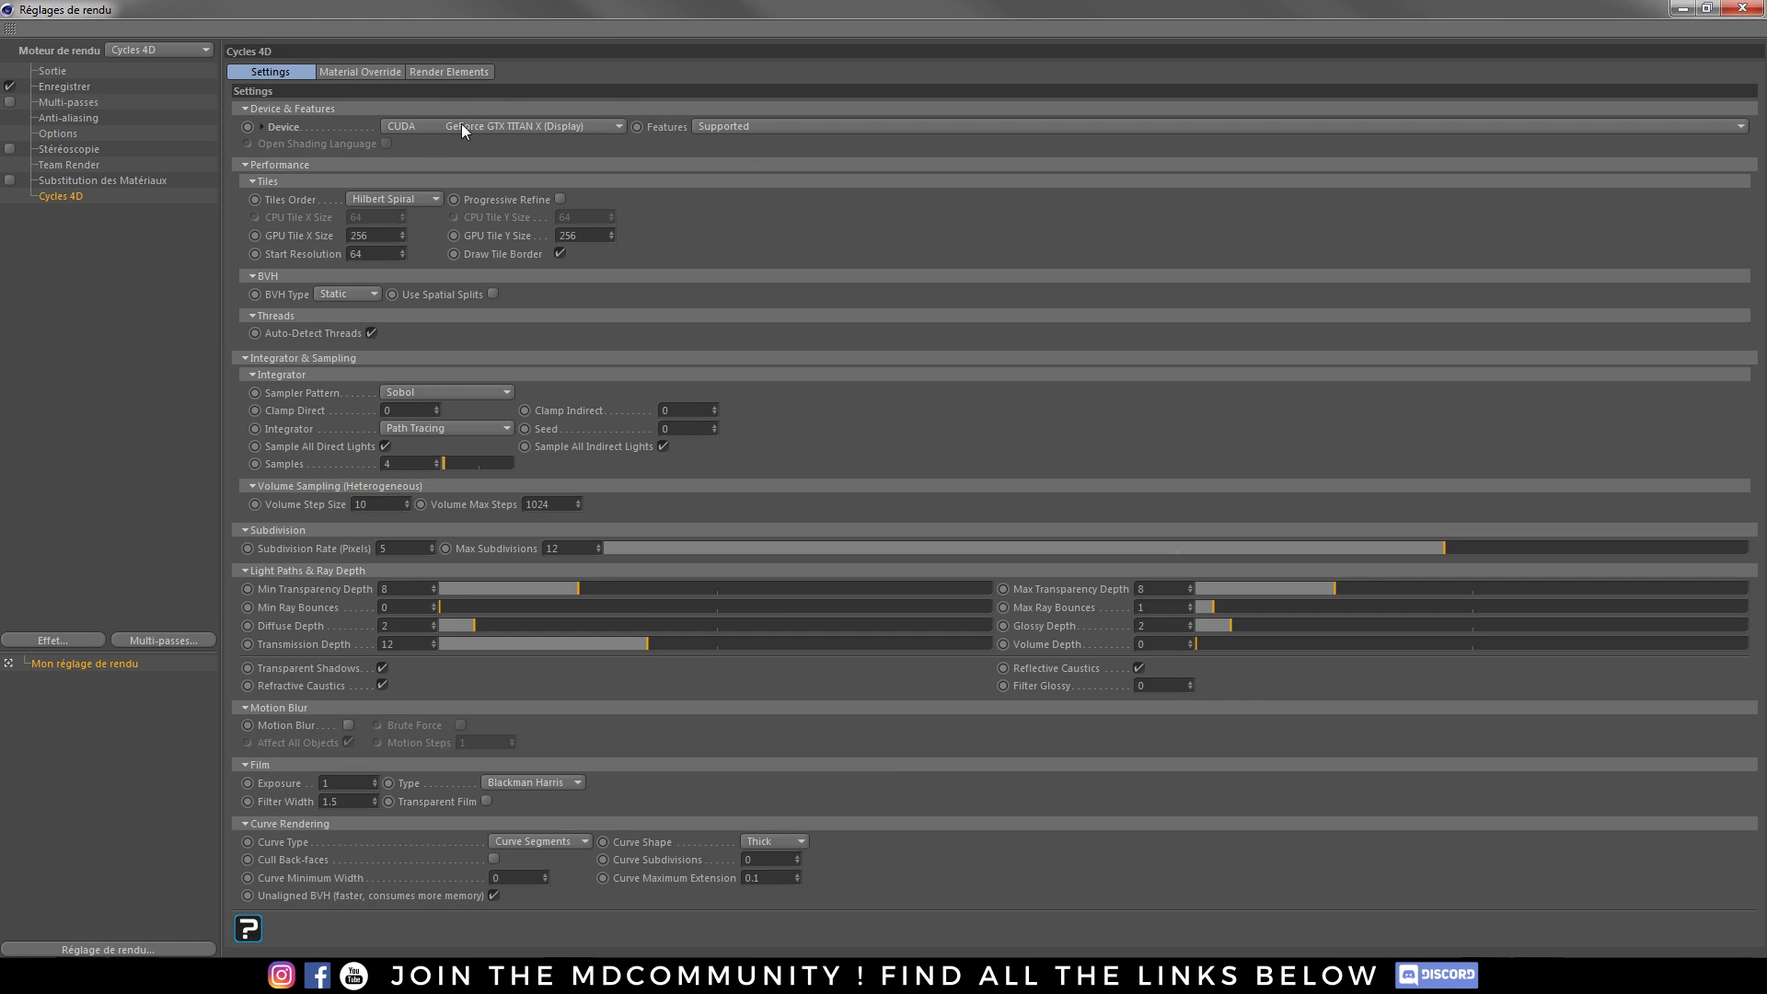
left_click(747, 131)
left_click(740, 166)
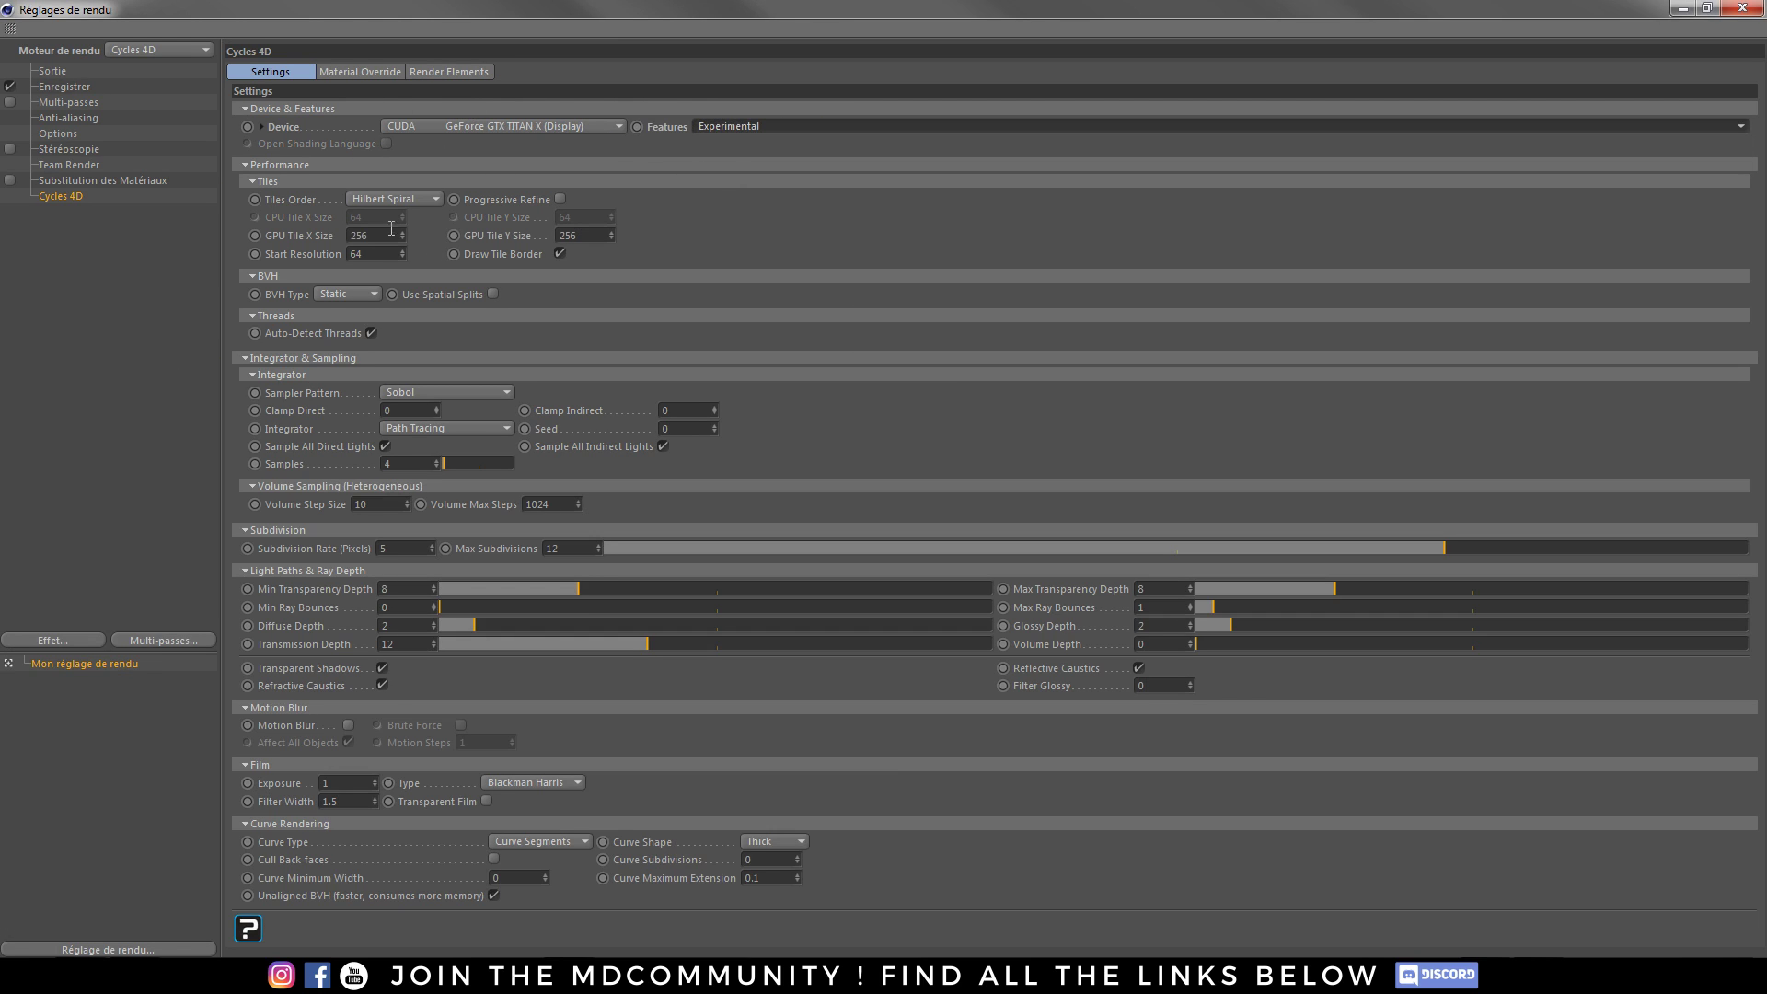
- Use Correlated Multi Jitter sampling, 4 max ray bounces, glossy depth 4 and diffuse depth 3
left_click(454, 393)
left_click(405, 410)
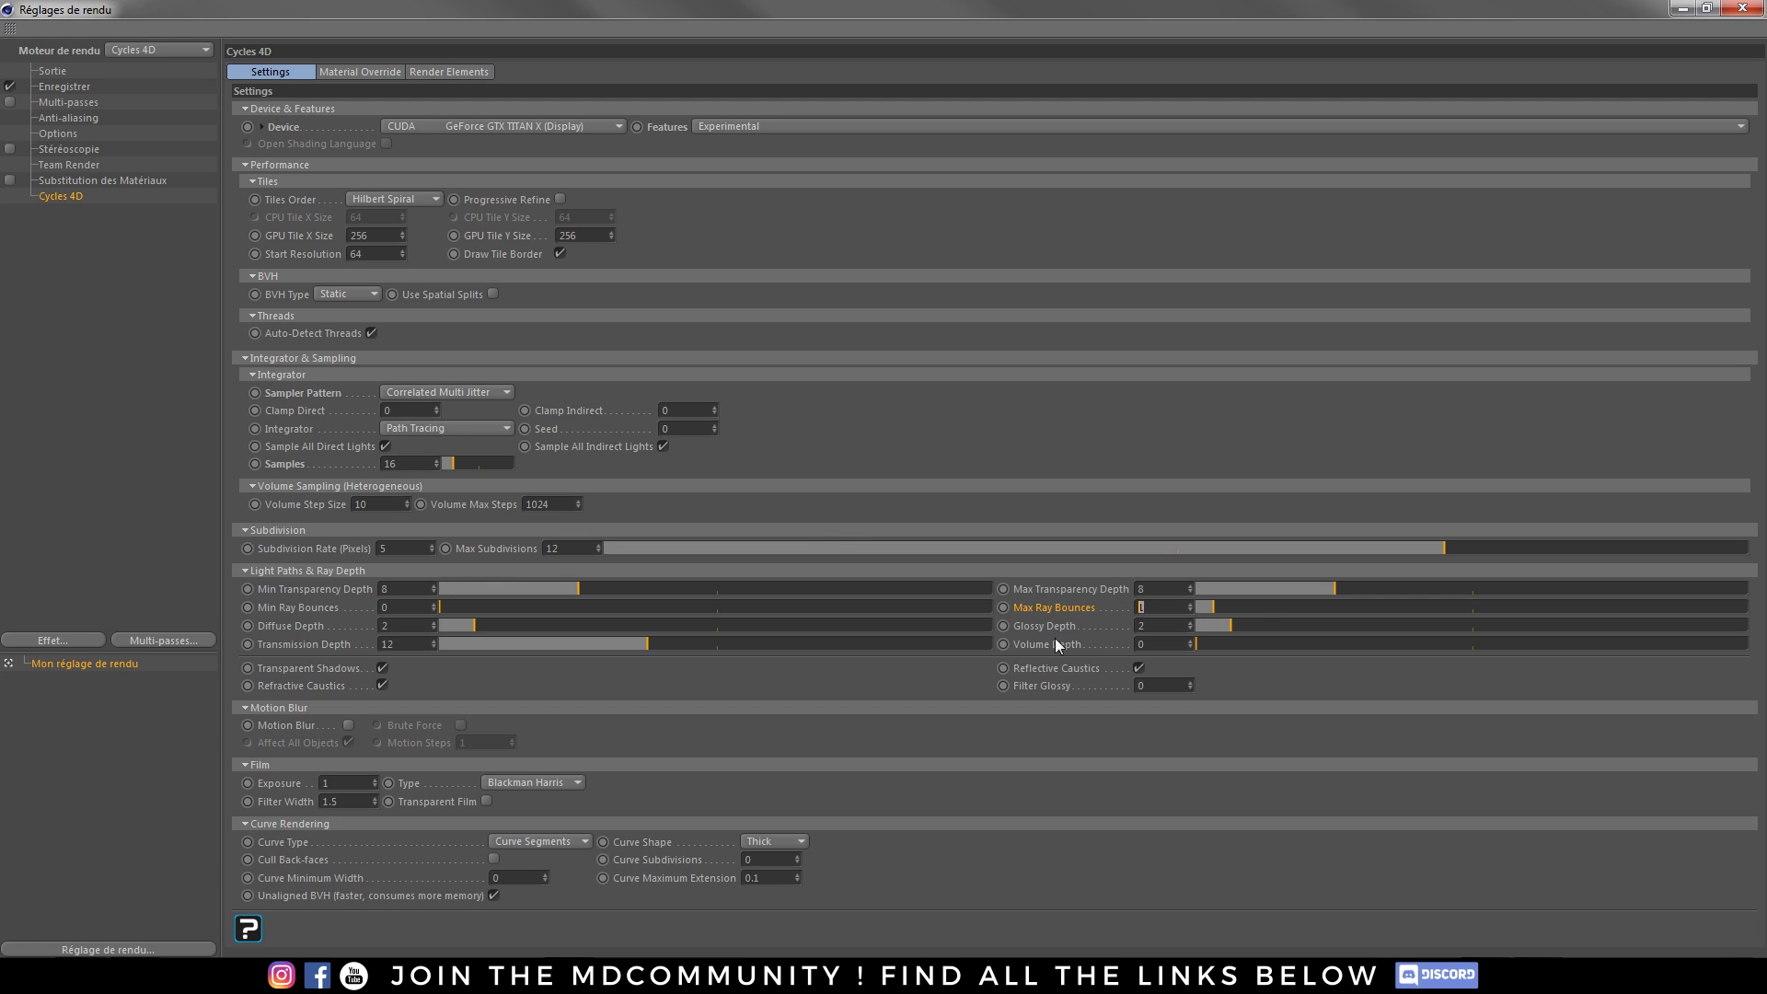
left_click(1150, 627)
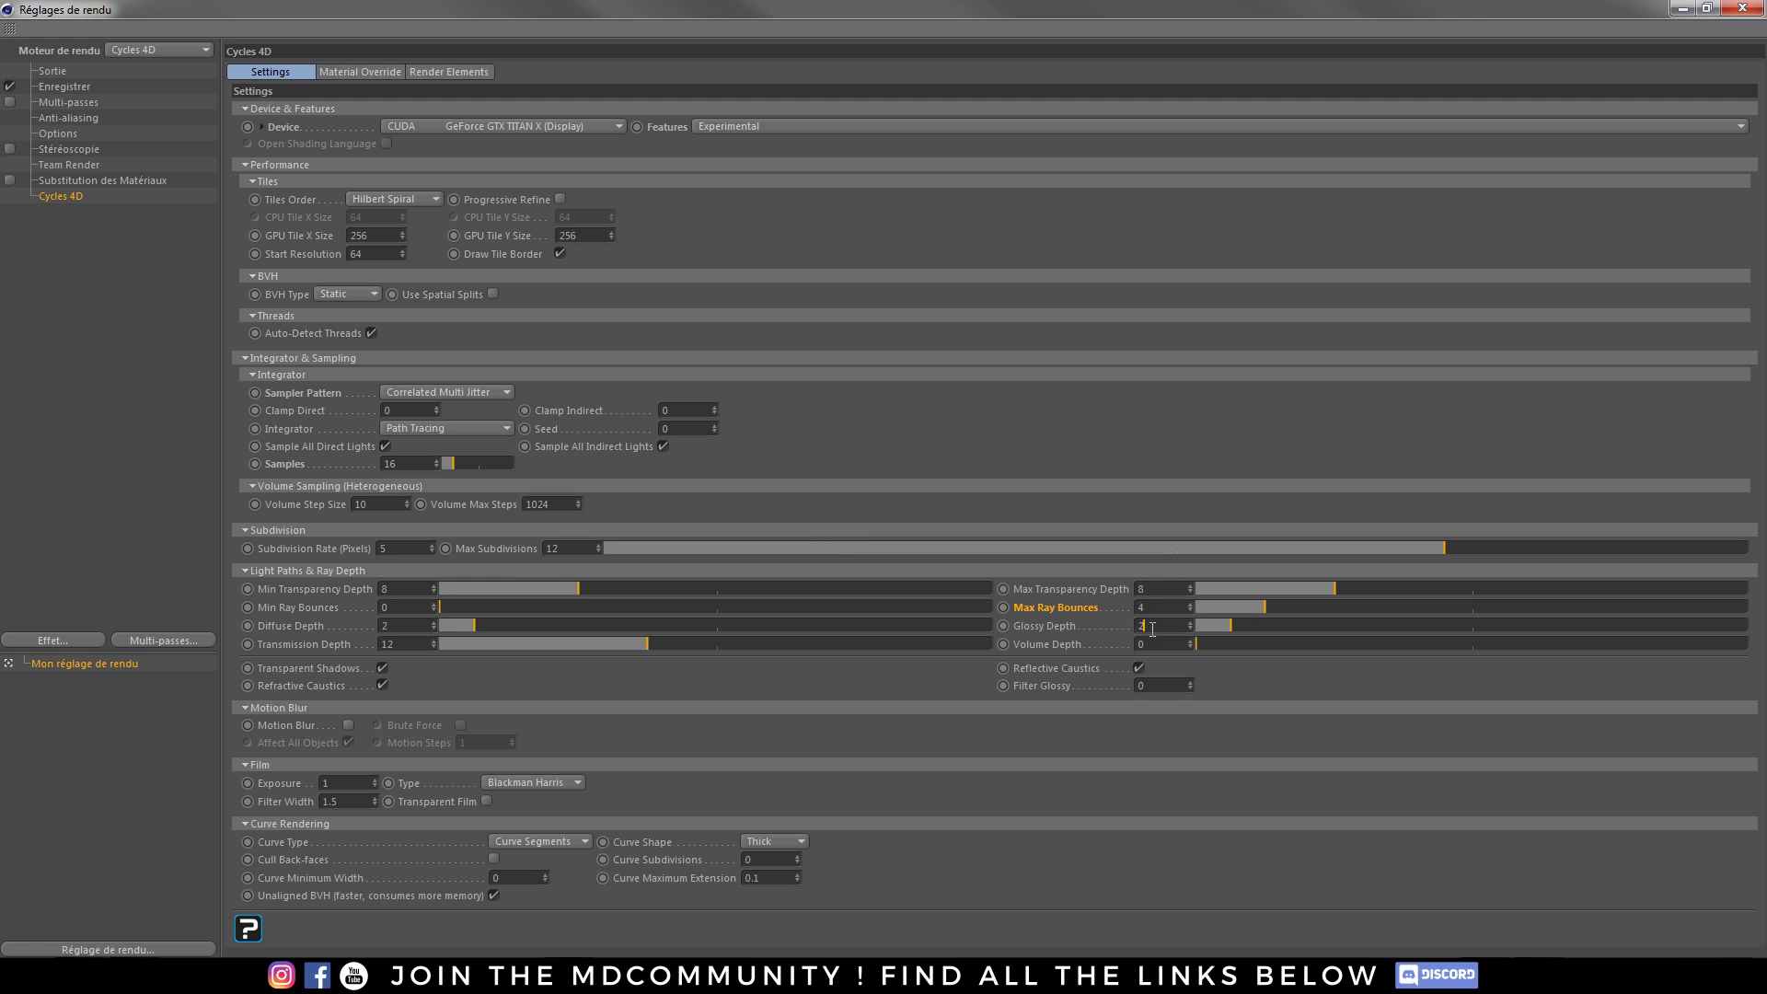
left_click(423, 625)
type("3")
left_click(1742, 9)
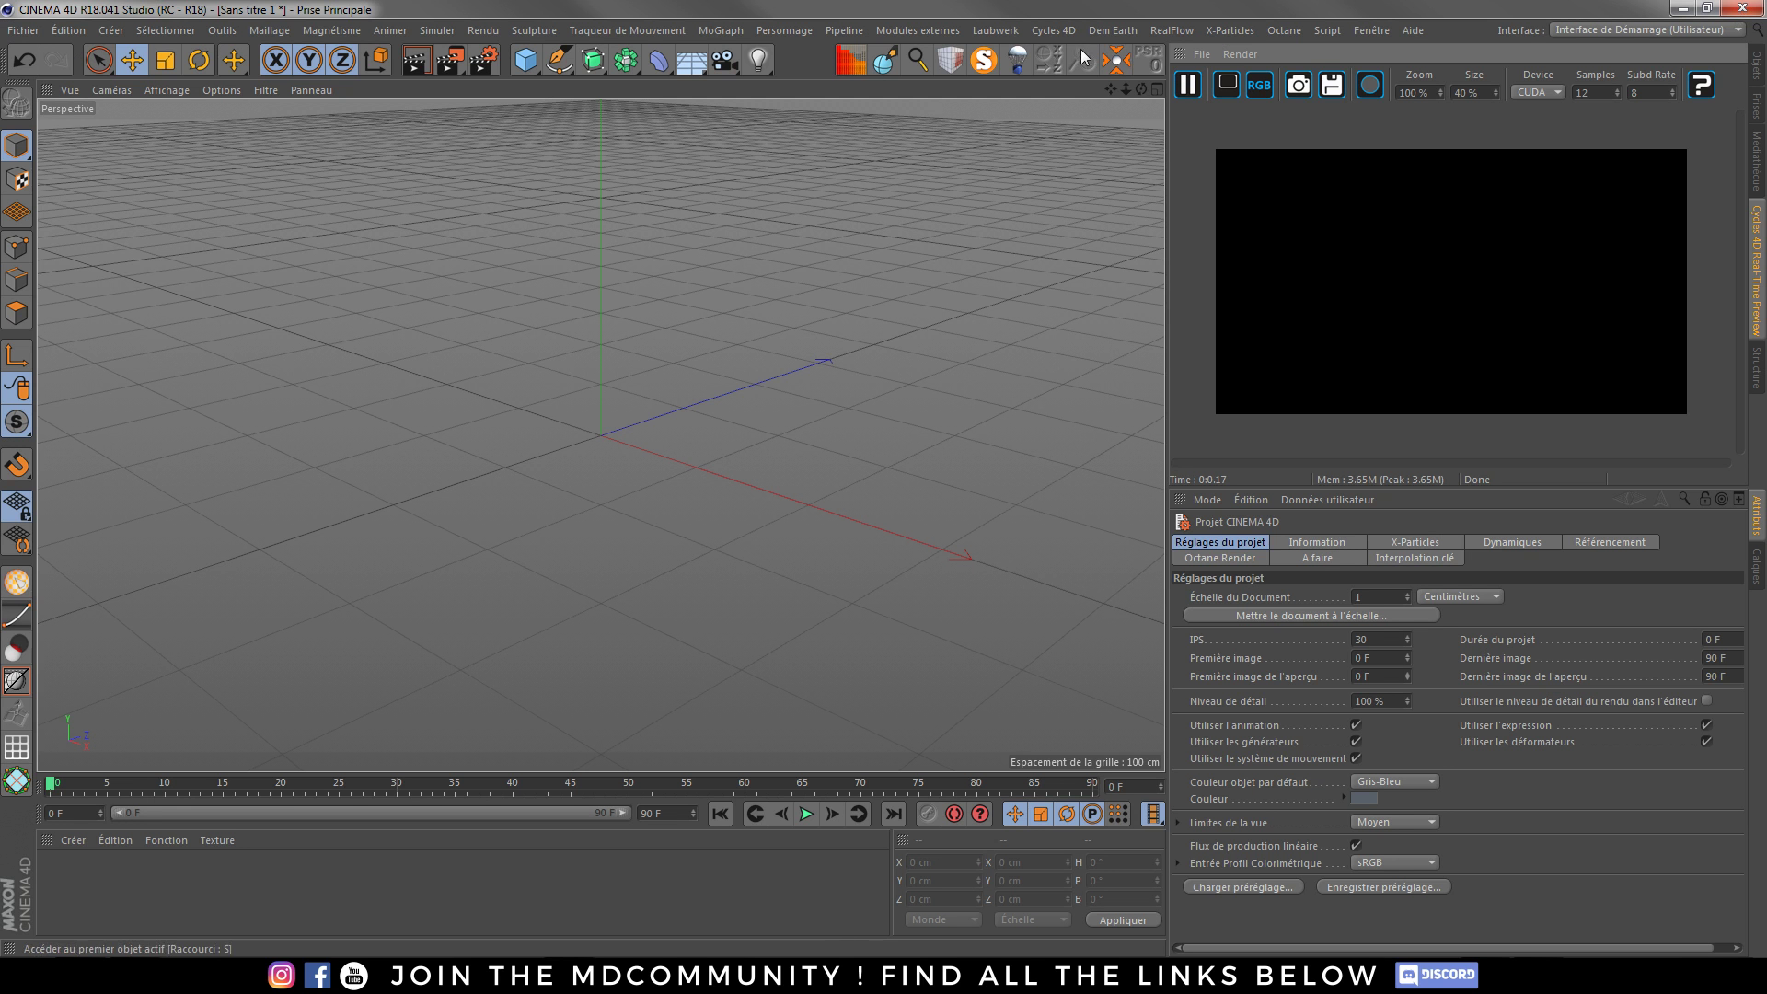
- Add a cyEnvironment object and attach an HDRI Link tag to it
left_click(1052, 33)
left_click(1080, 78)
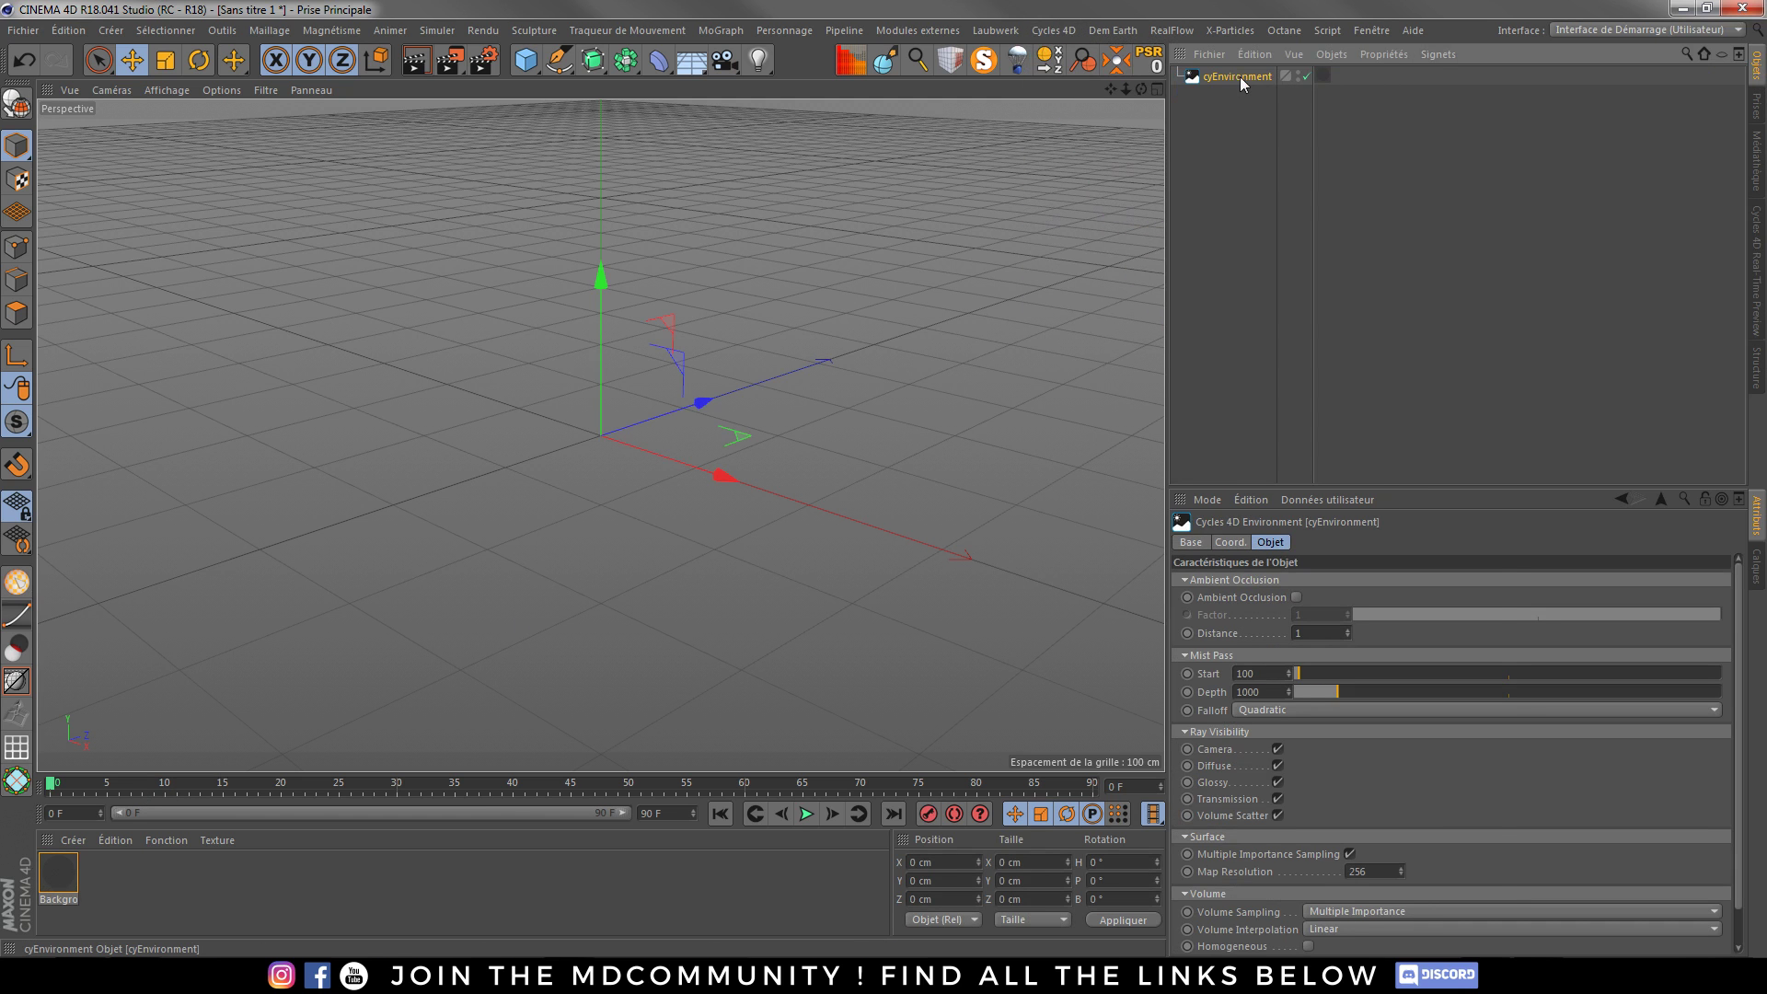
right_click(1239, 76)
left_click(1283, 576)
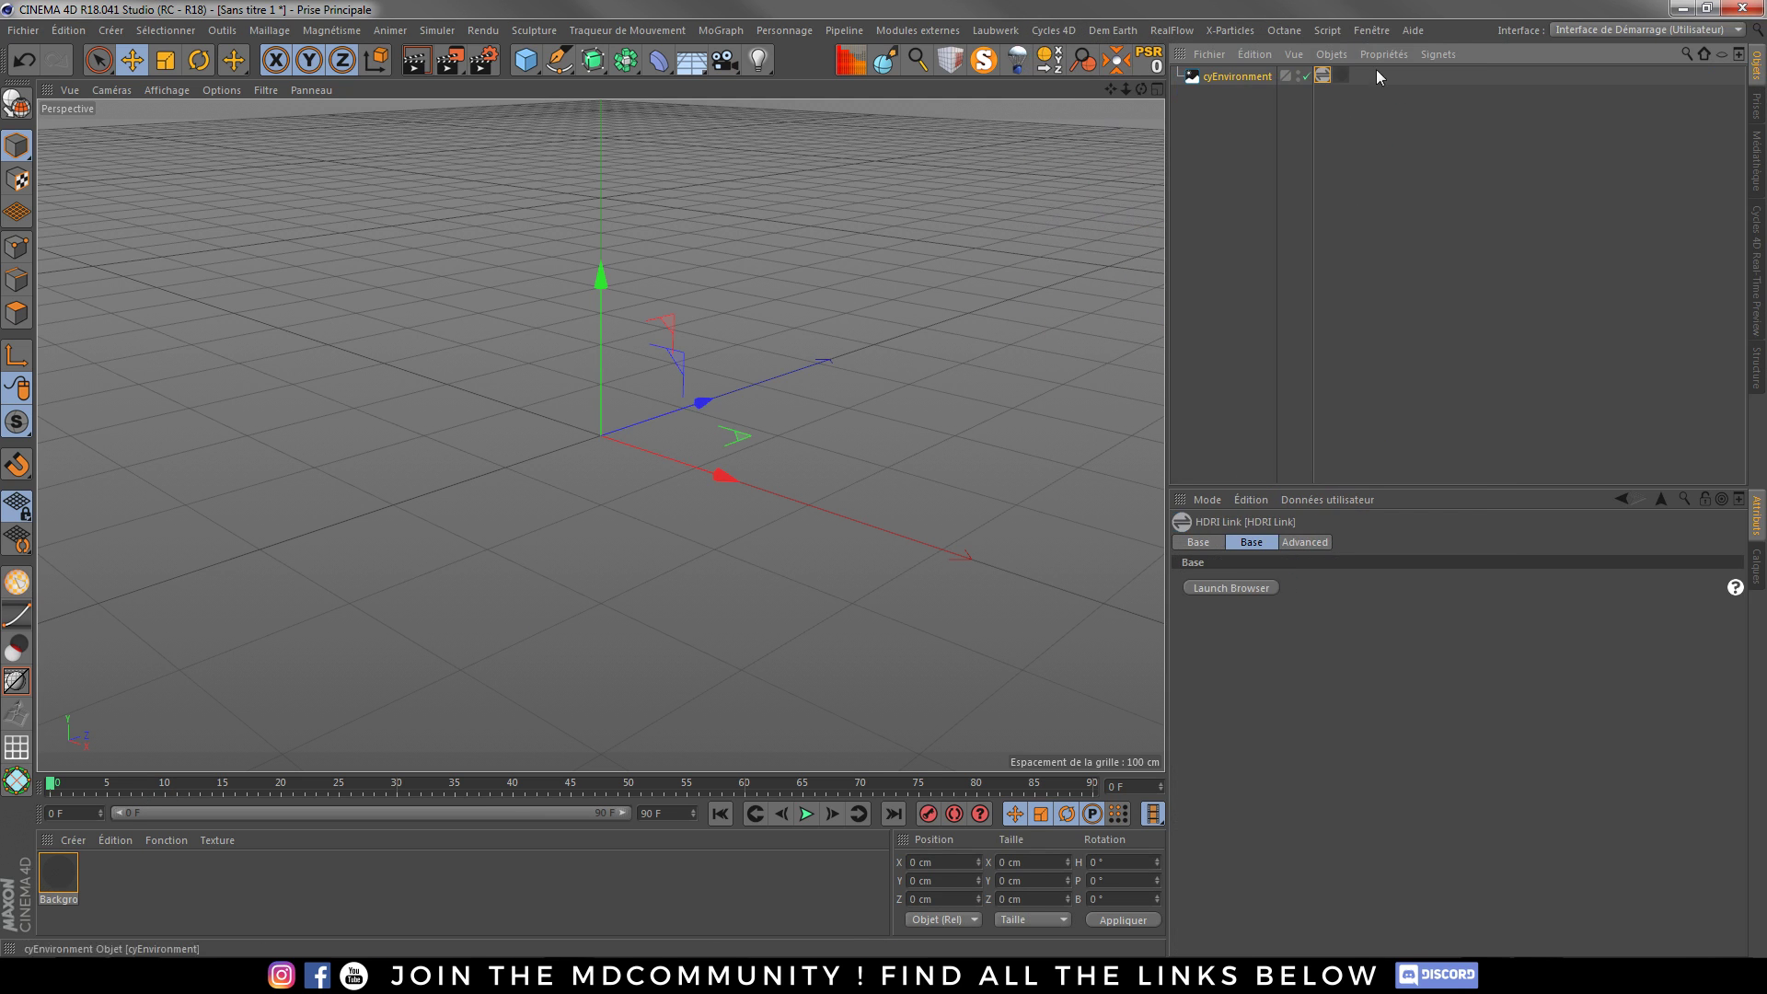
- Wire an Environment Texture node into the Background material's Color in the Node Editor
double_click(52, 881)
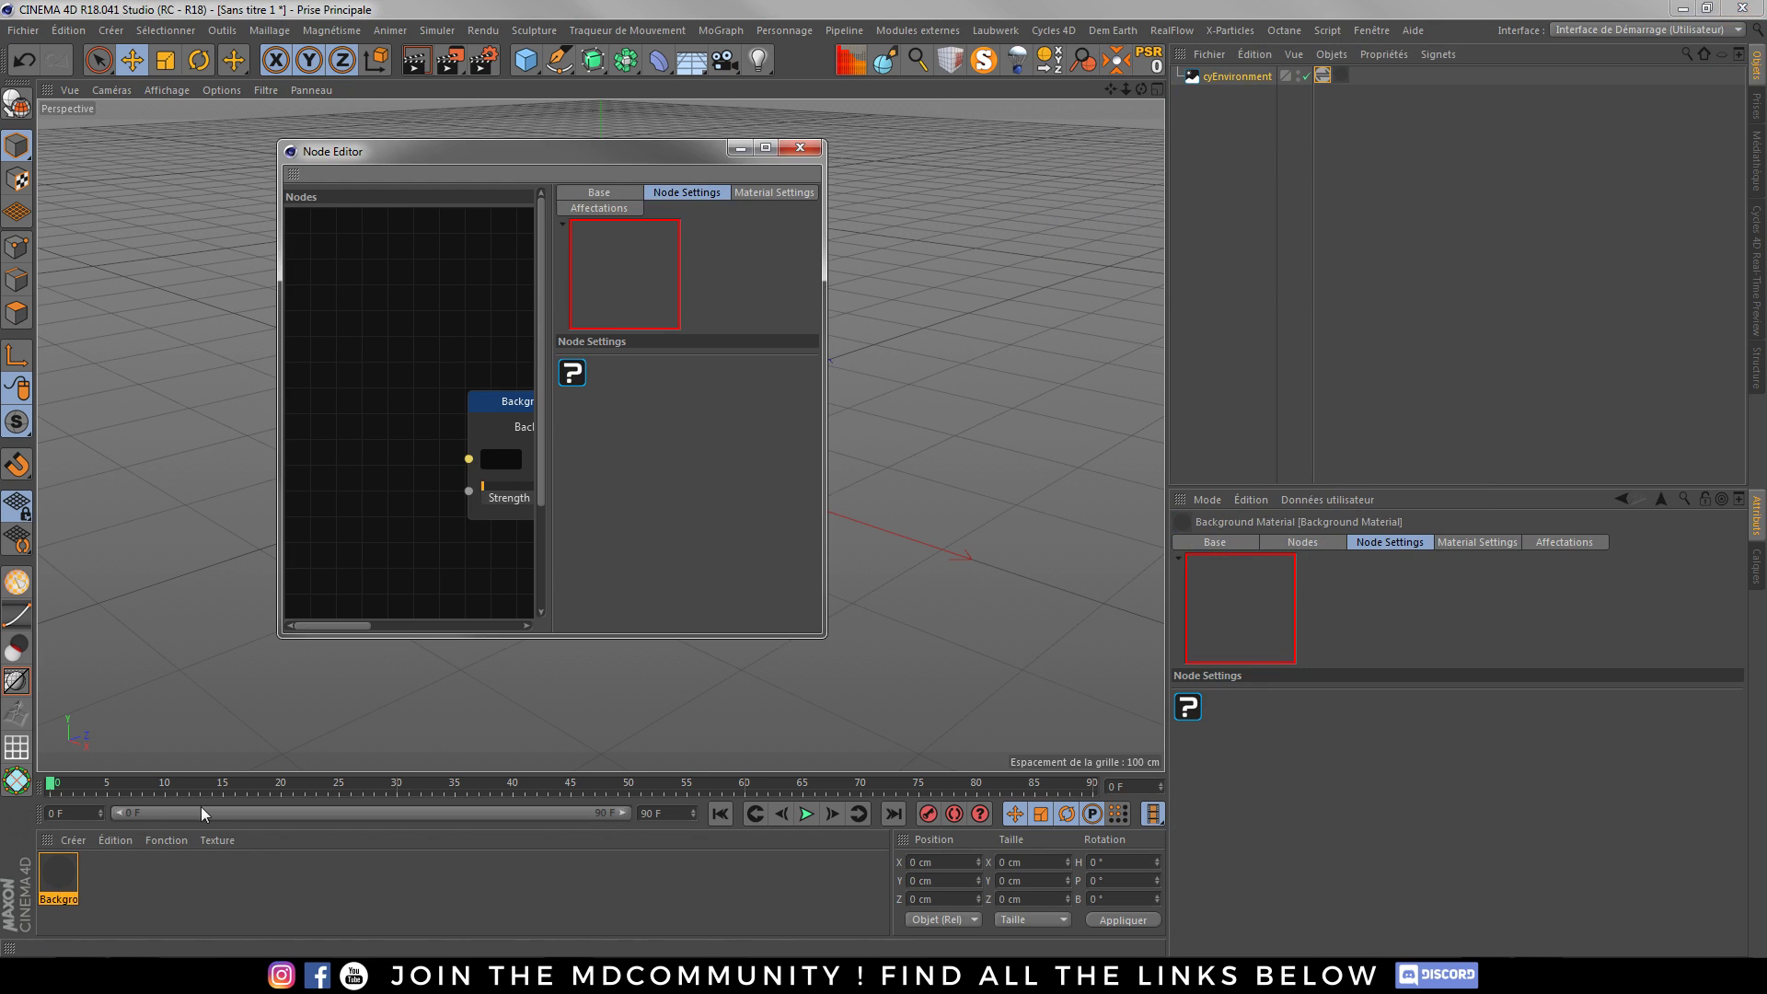
left_click(762, 150)
right_click(319, 410)
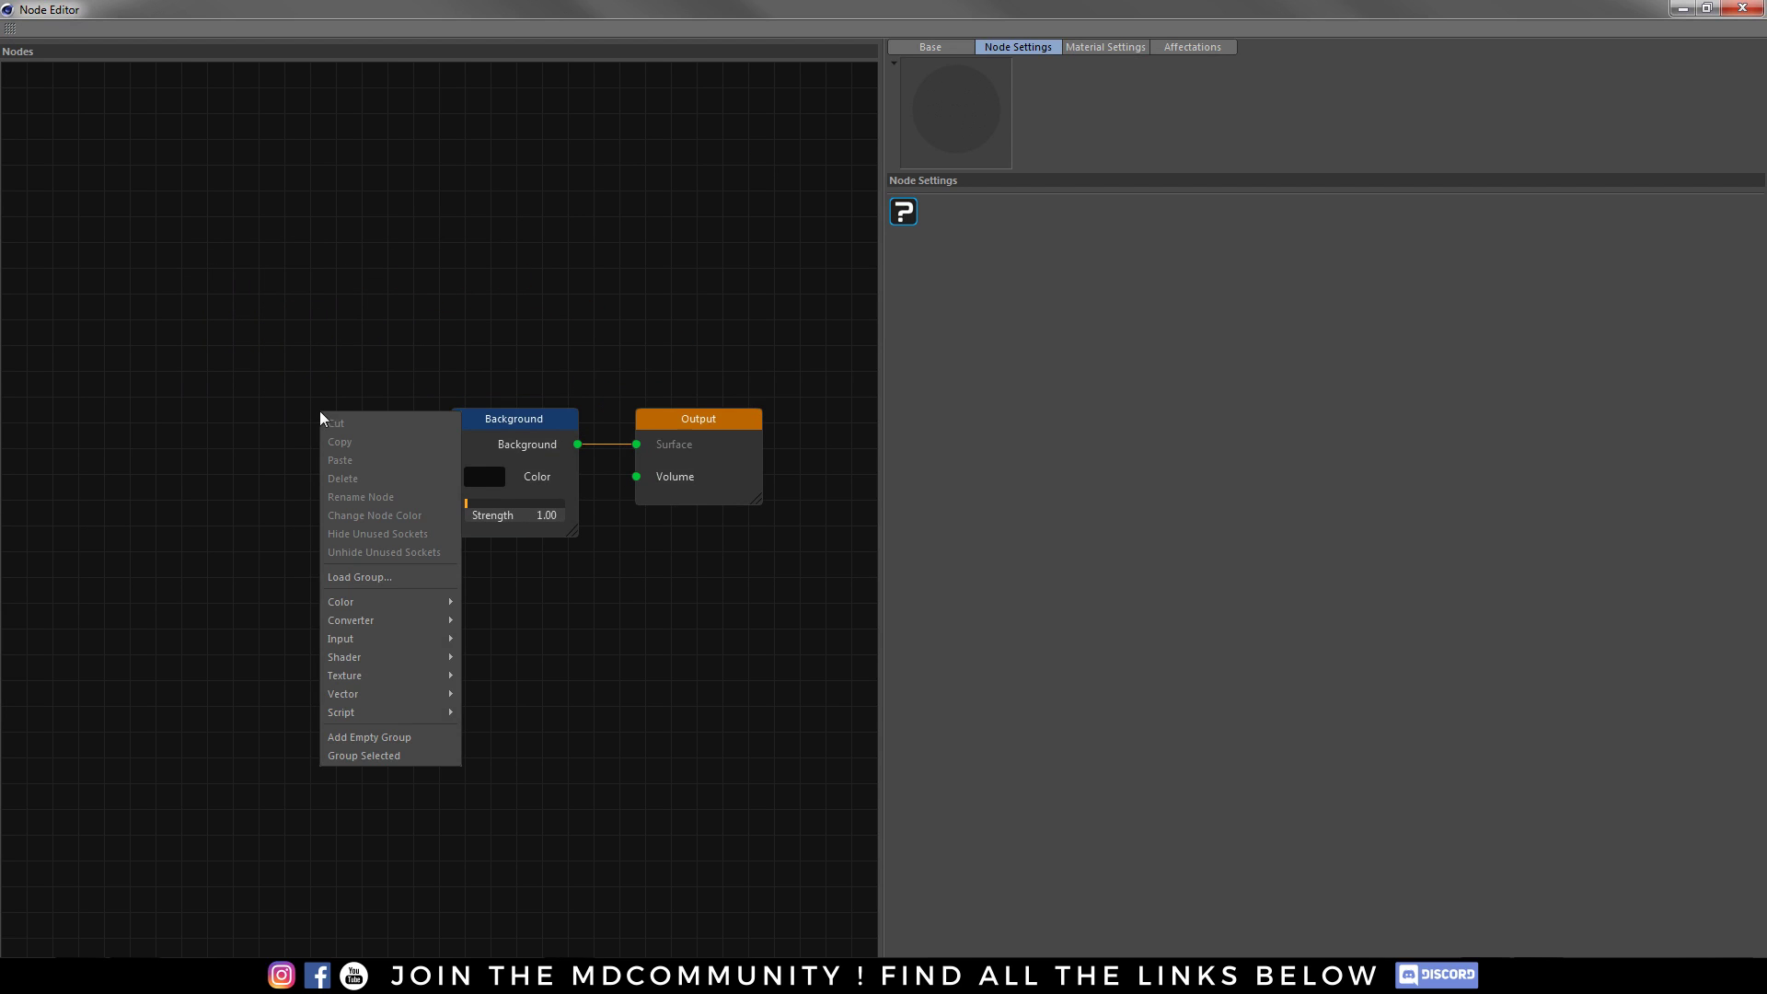
mouse_move(394, 678)
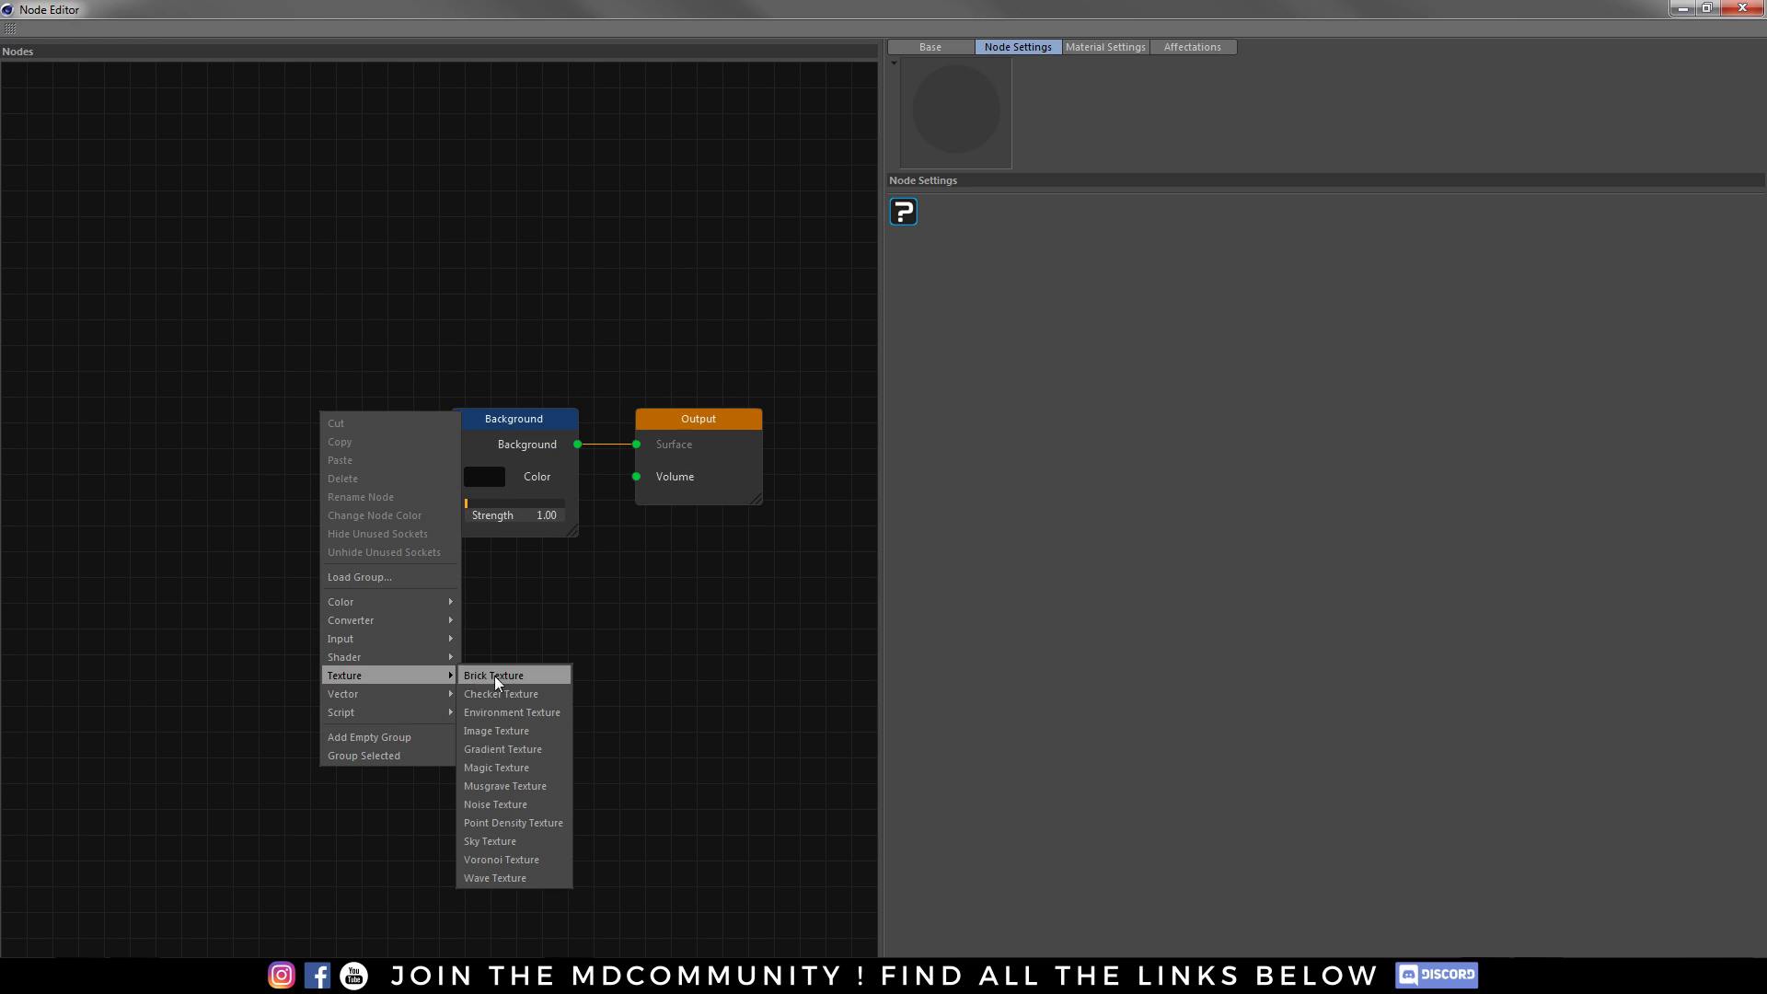
left_click(488, 715)
left_click_drag(383, 425, 234, 361)
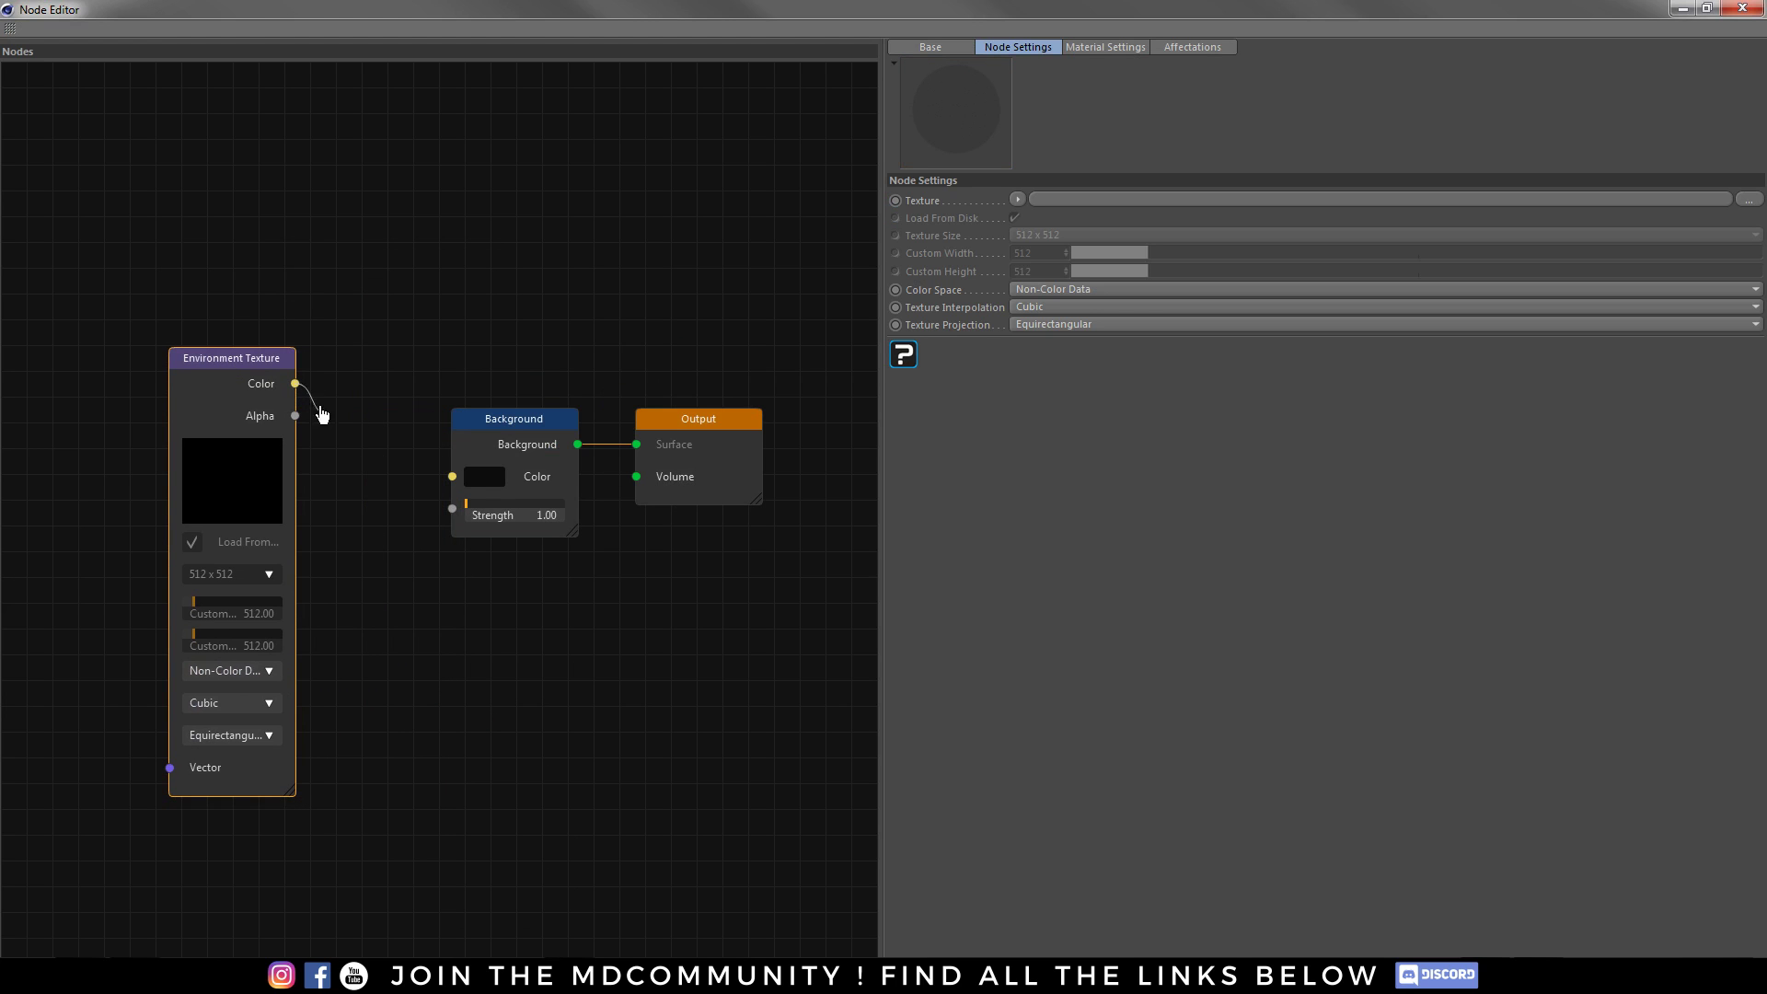
left_click_drag(321, 414, 452, 476)
left_click(1707, 9)
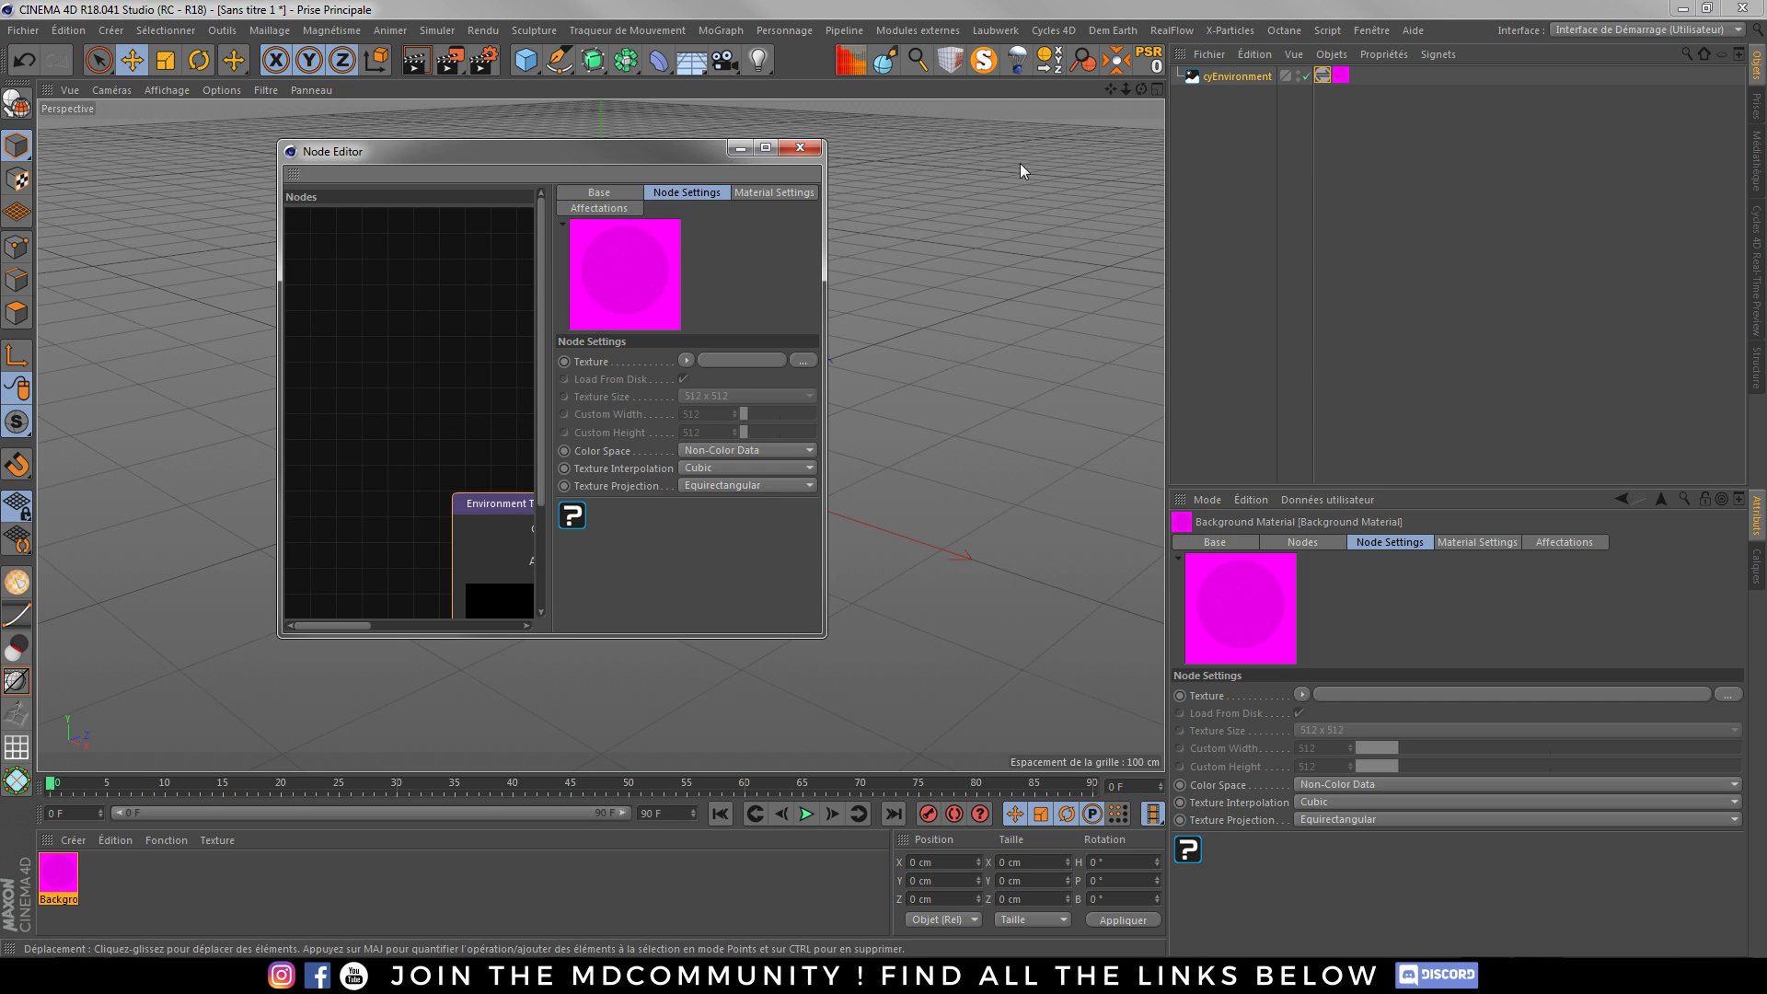
middle_click_drag(494, 445, 374, 366)
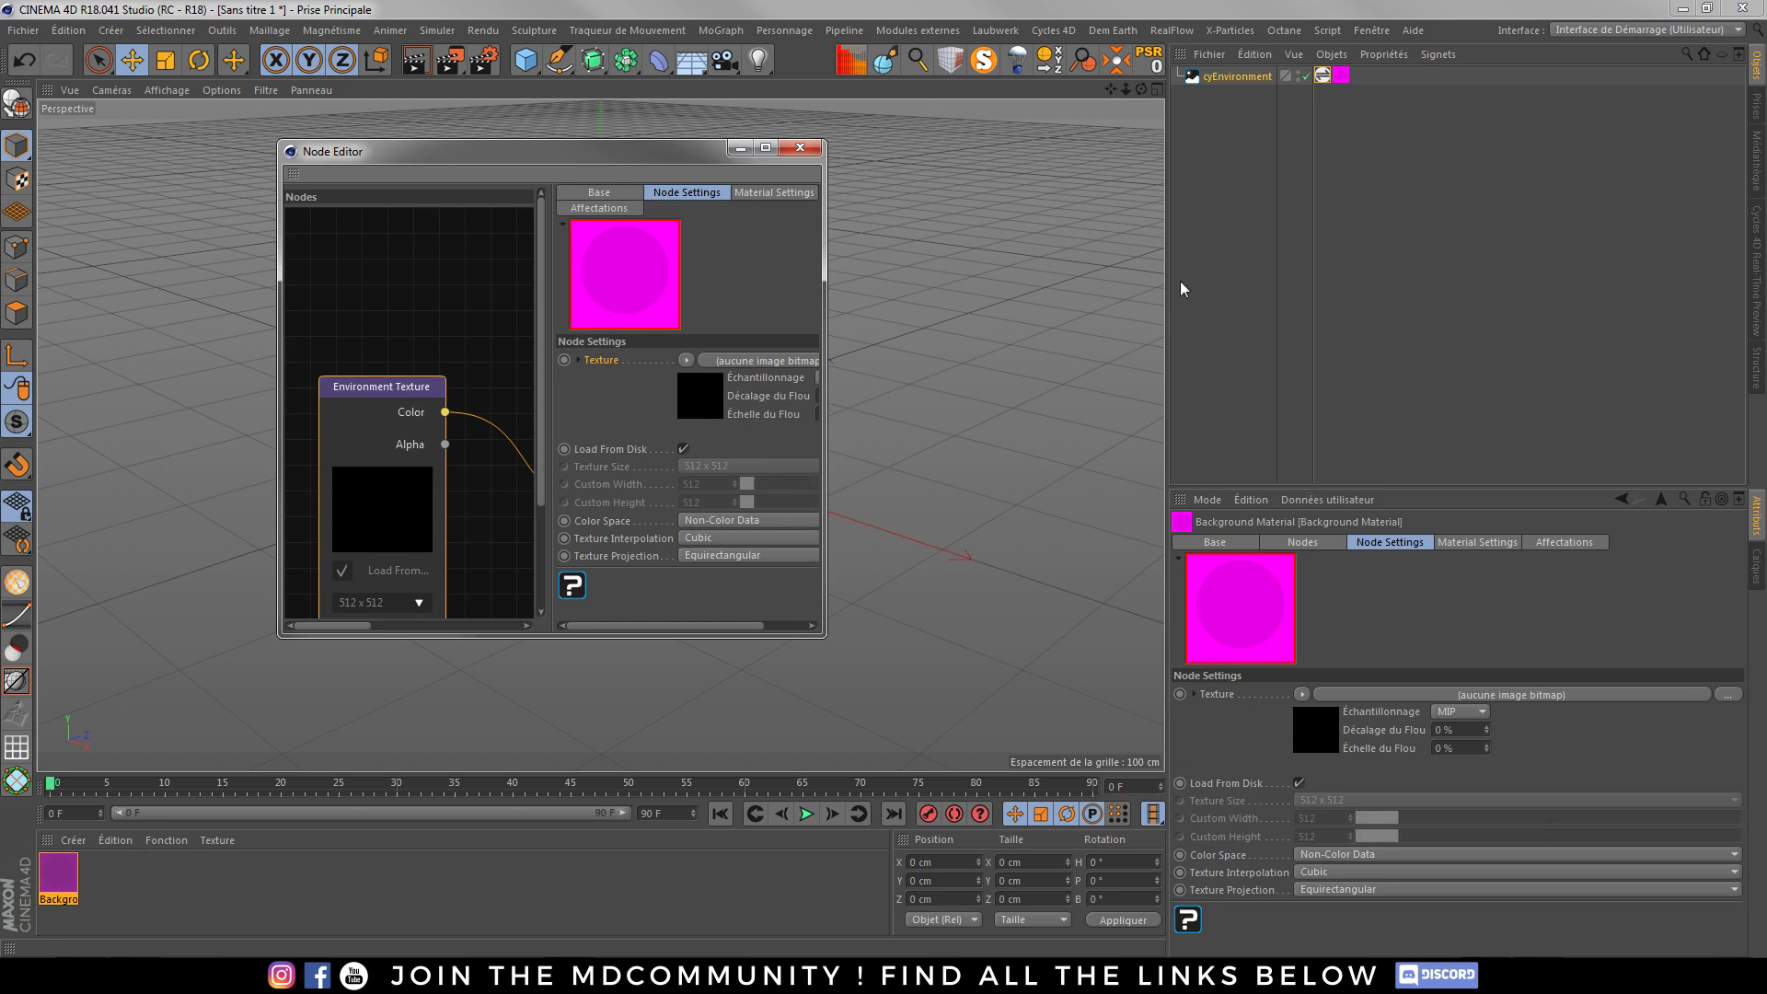
left_click(797, 144)
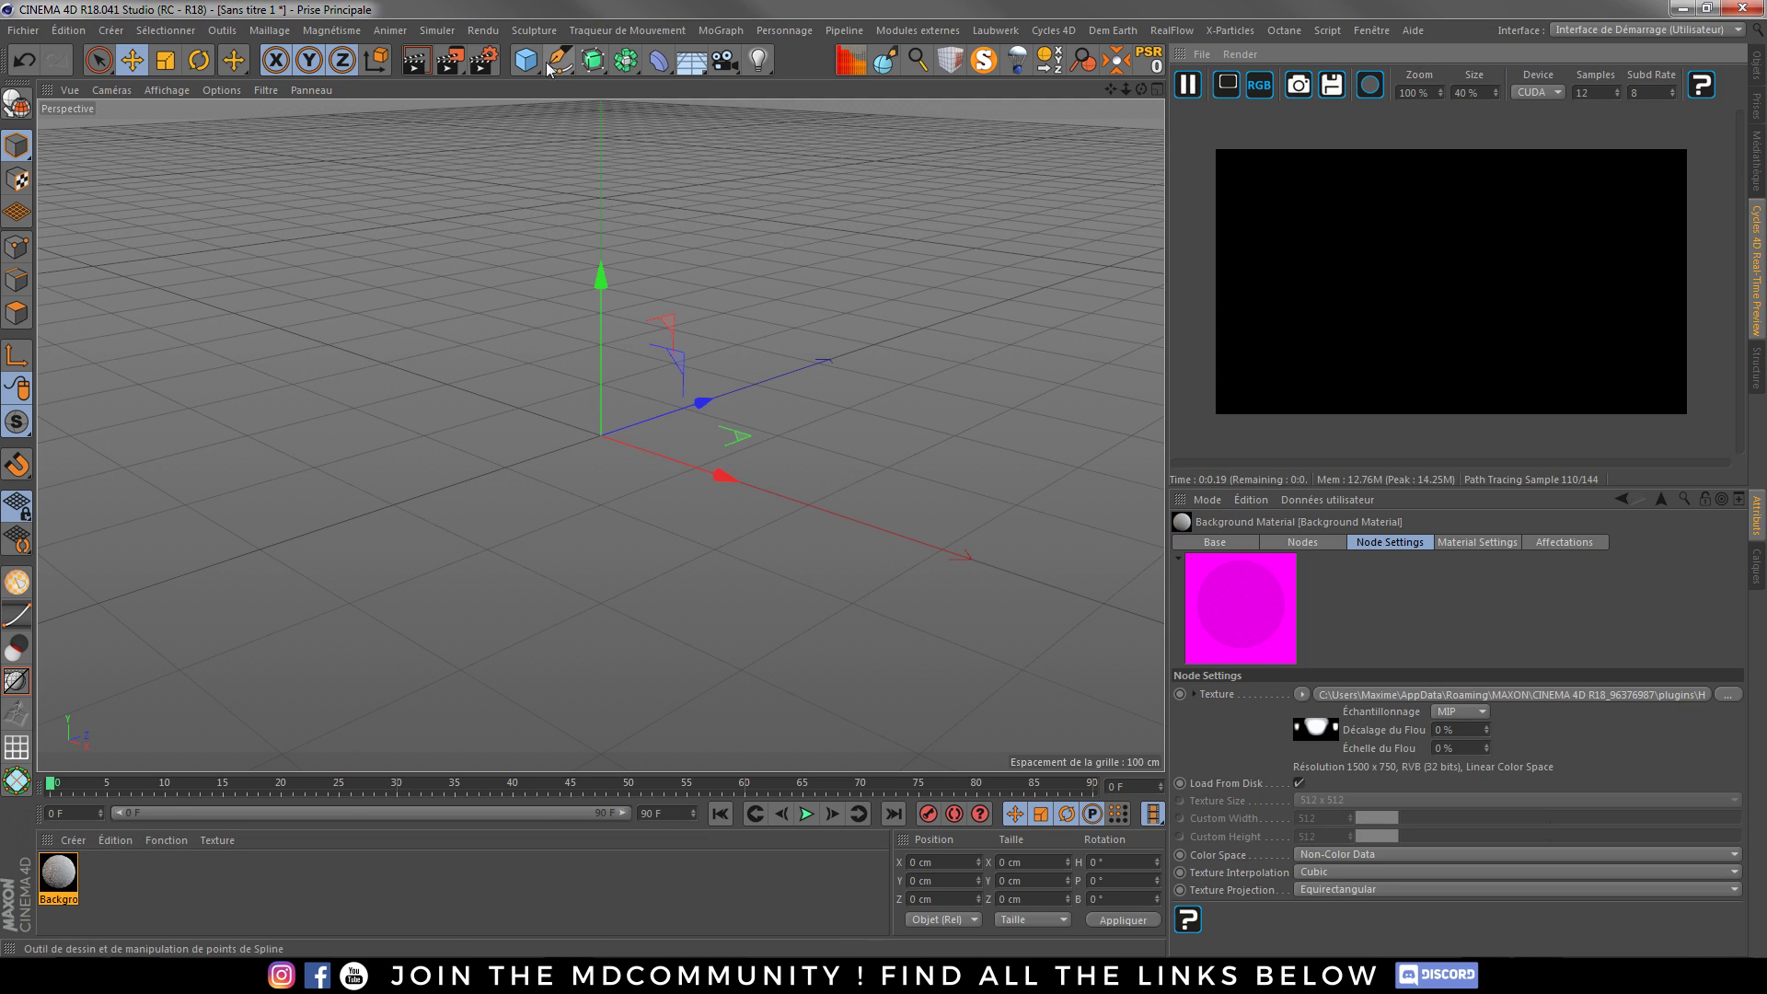
- Add a 400 cm Plane and a Pantin figure from the Cube palette
left_click_drag(526, 60, 749, 122)
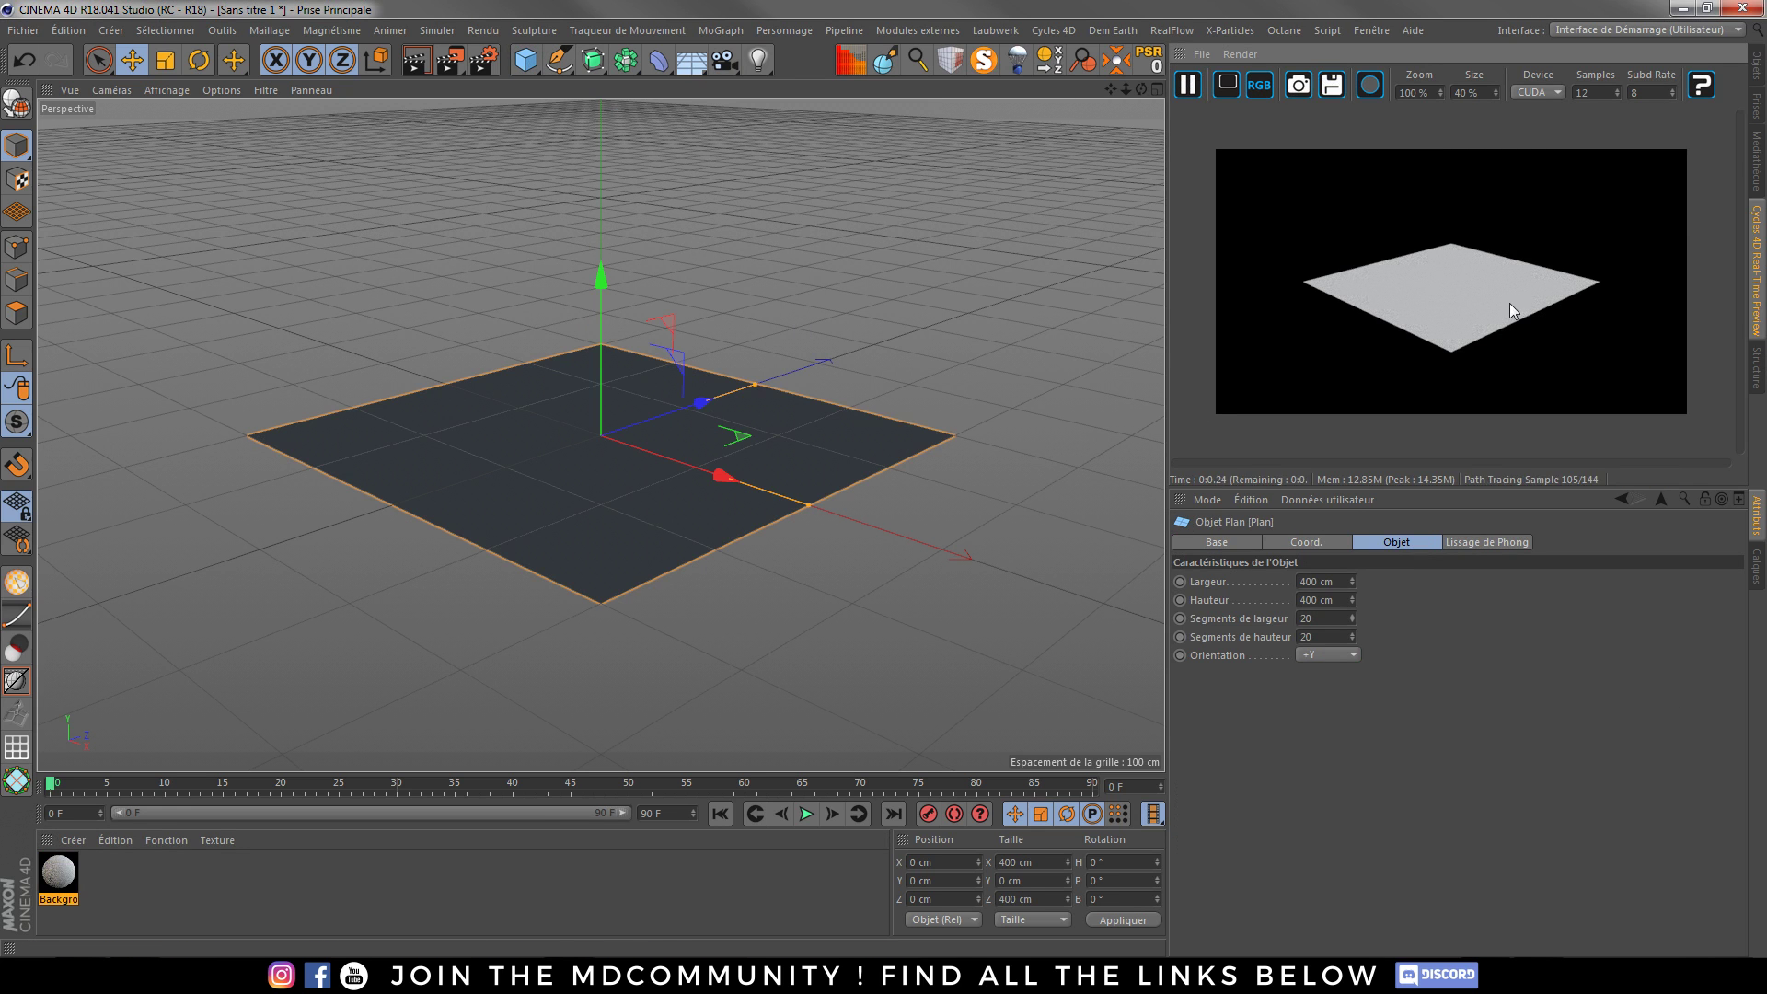
scroll(583, 429, "up", 8)
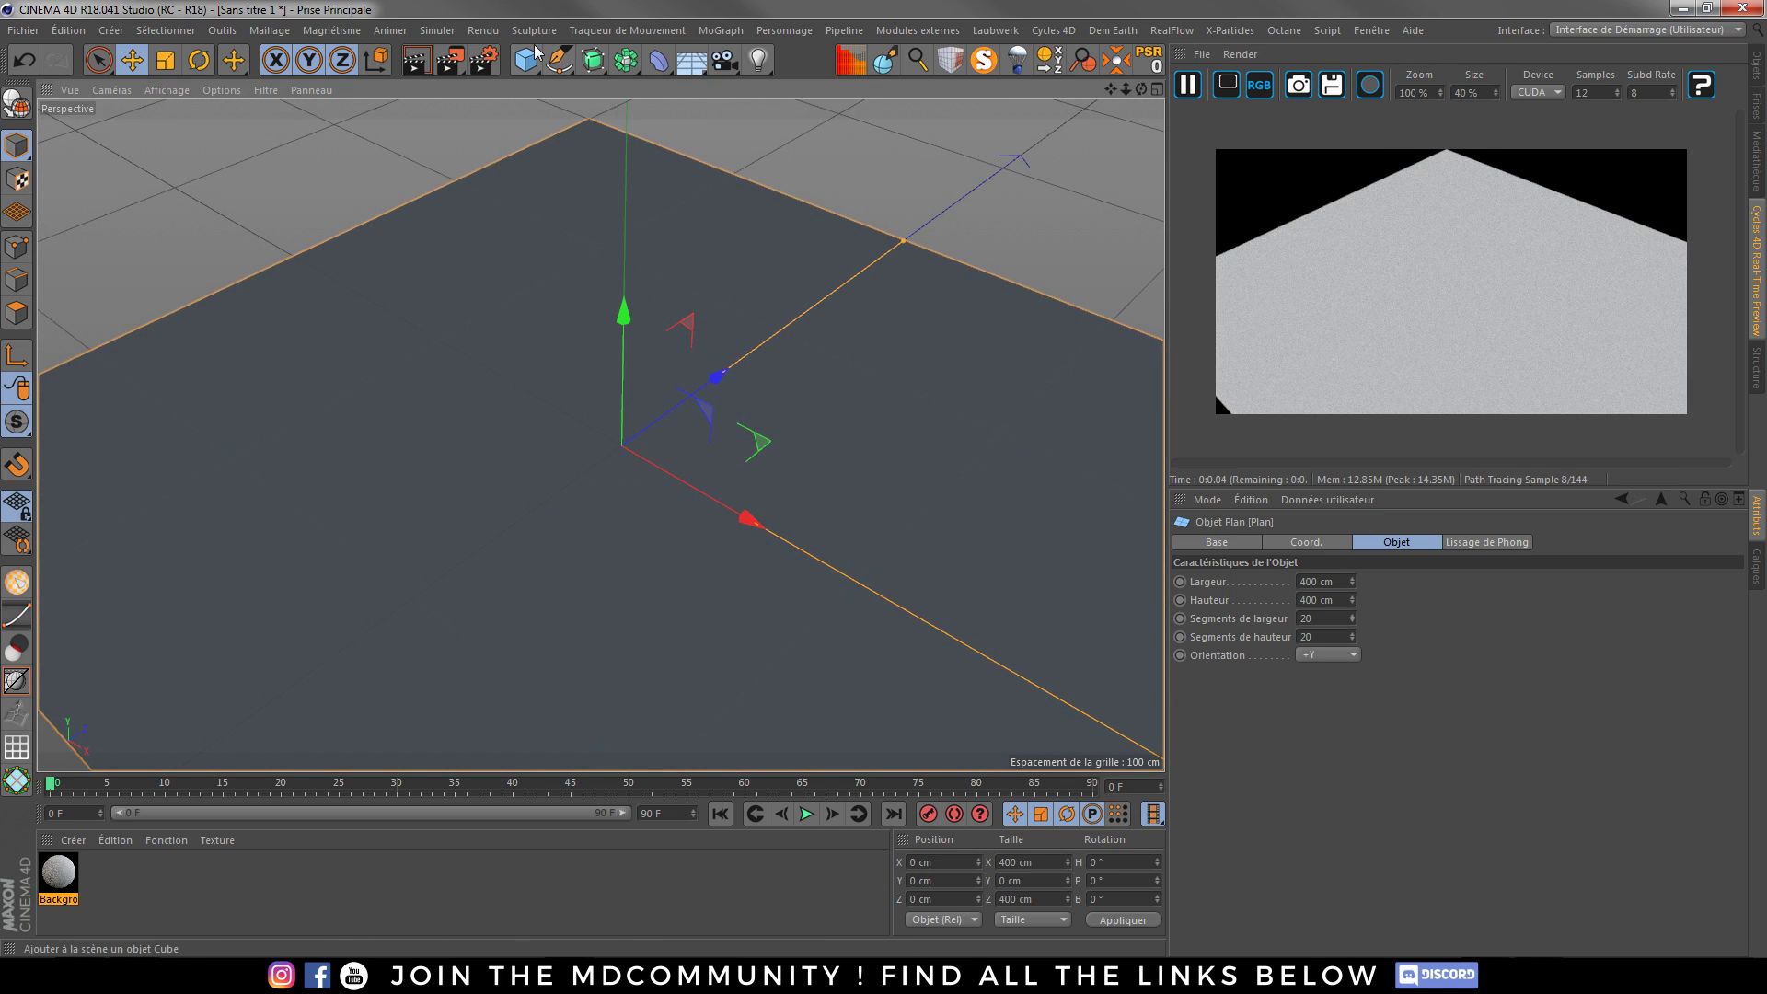
left_click_drag(535, 52, 878, 184)
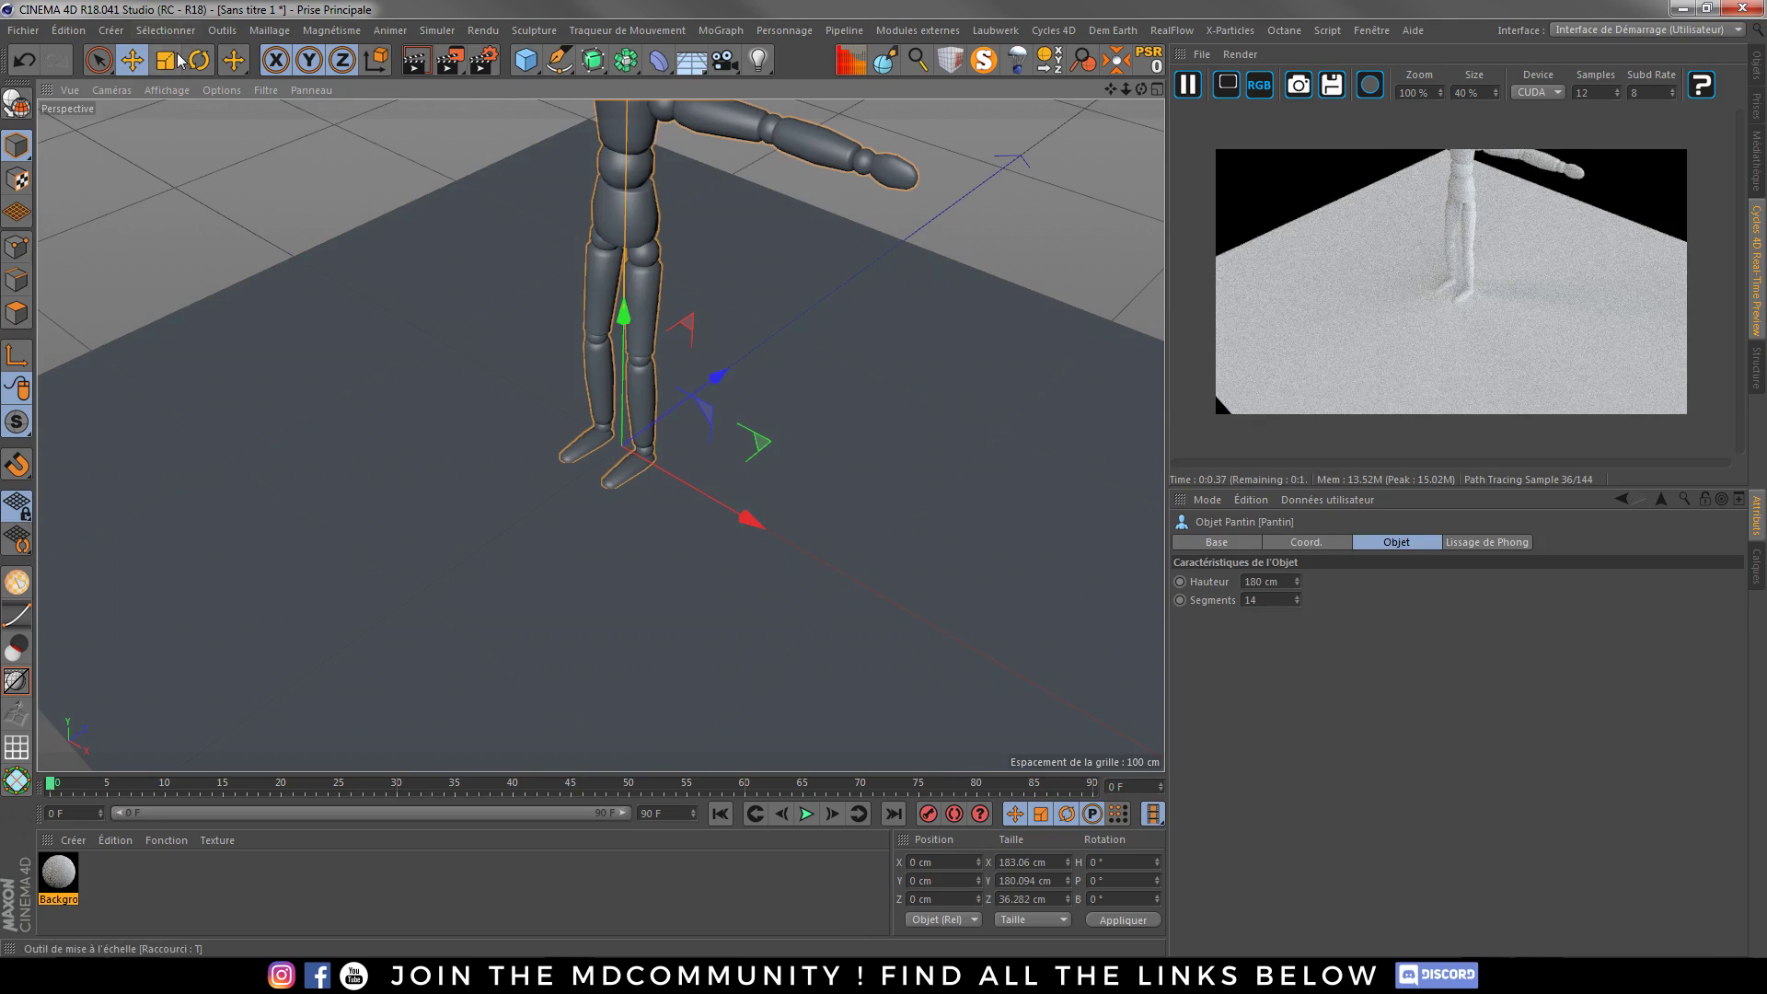
- Scale the Pantin figure down to half size, about 90 cm tall
key("t")
left_click_drag(915, 331, 783, 331)
scroll(687, 340, "up", 10)
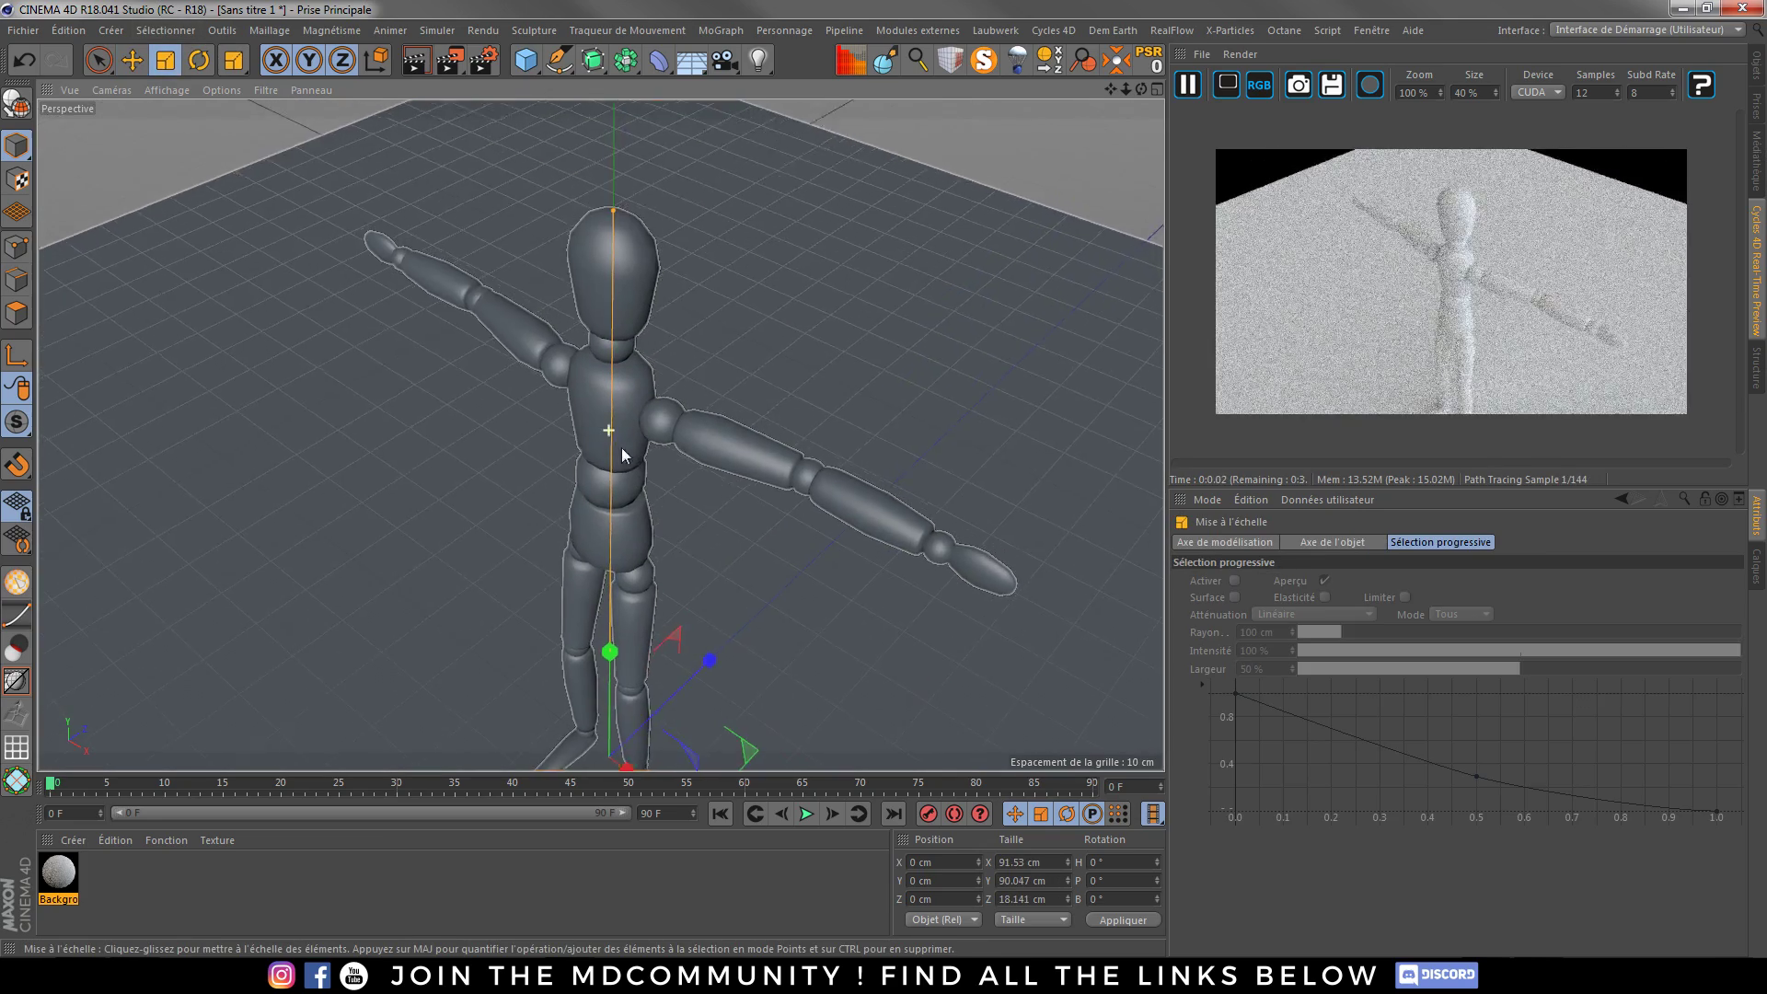
left_click_drag(621, 448, 660, 473, "alt")
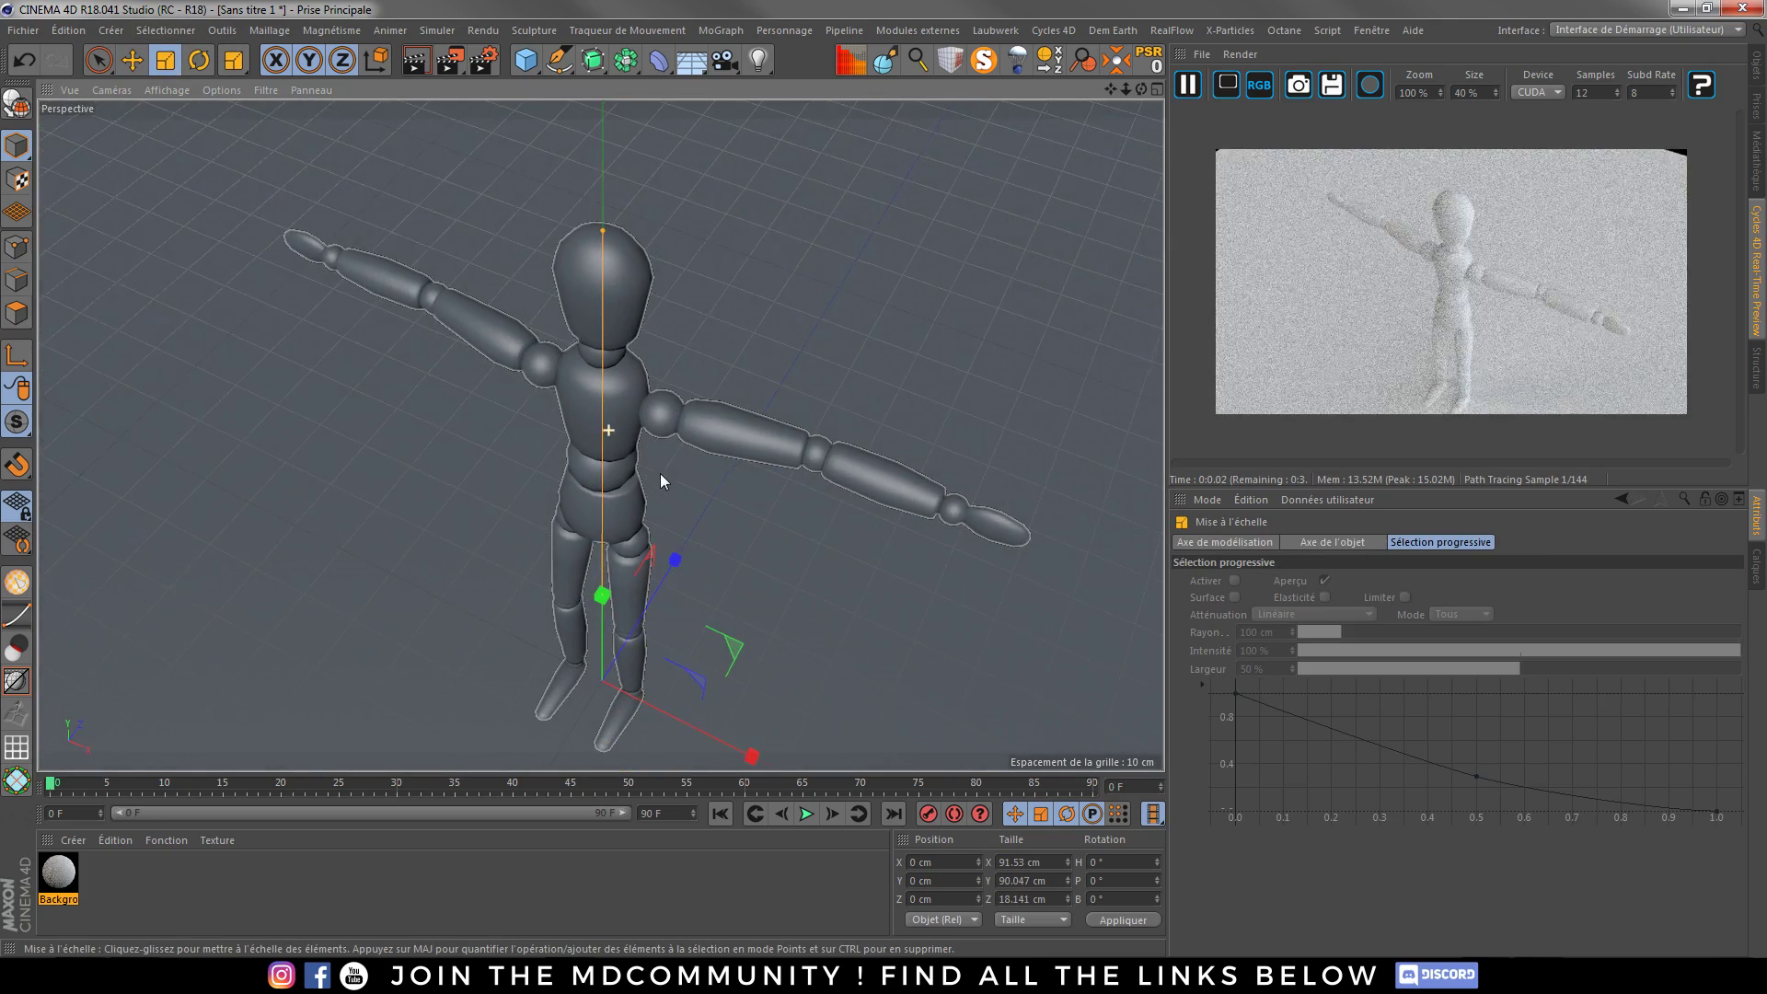
left_click_drag(672, 555, 699, 568, "alt")
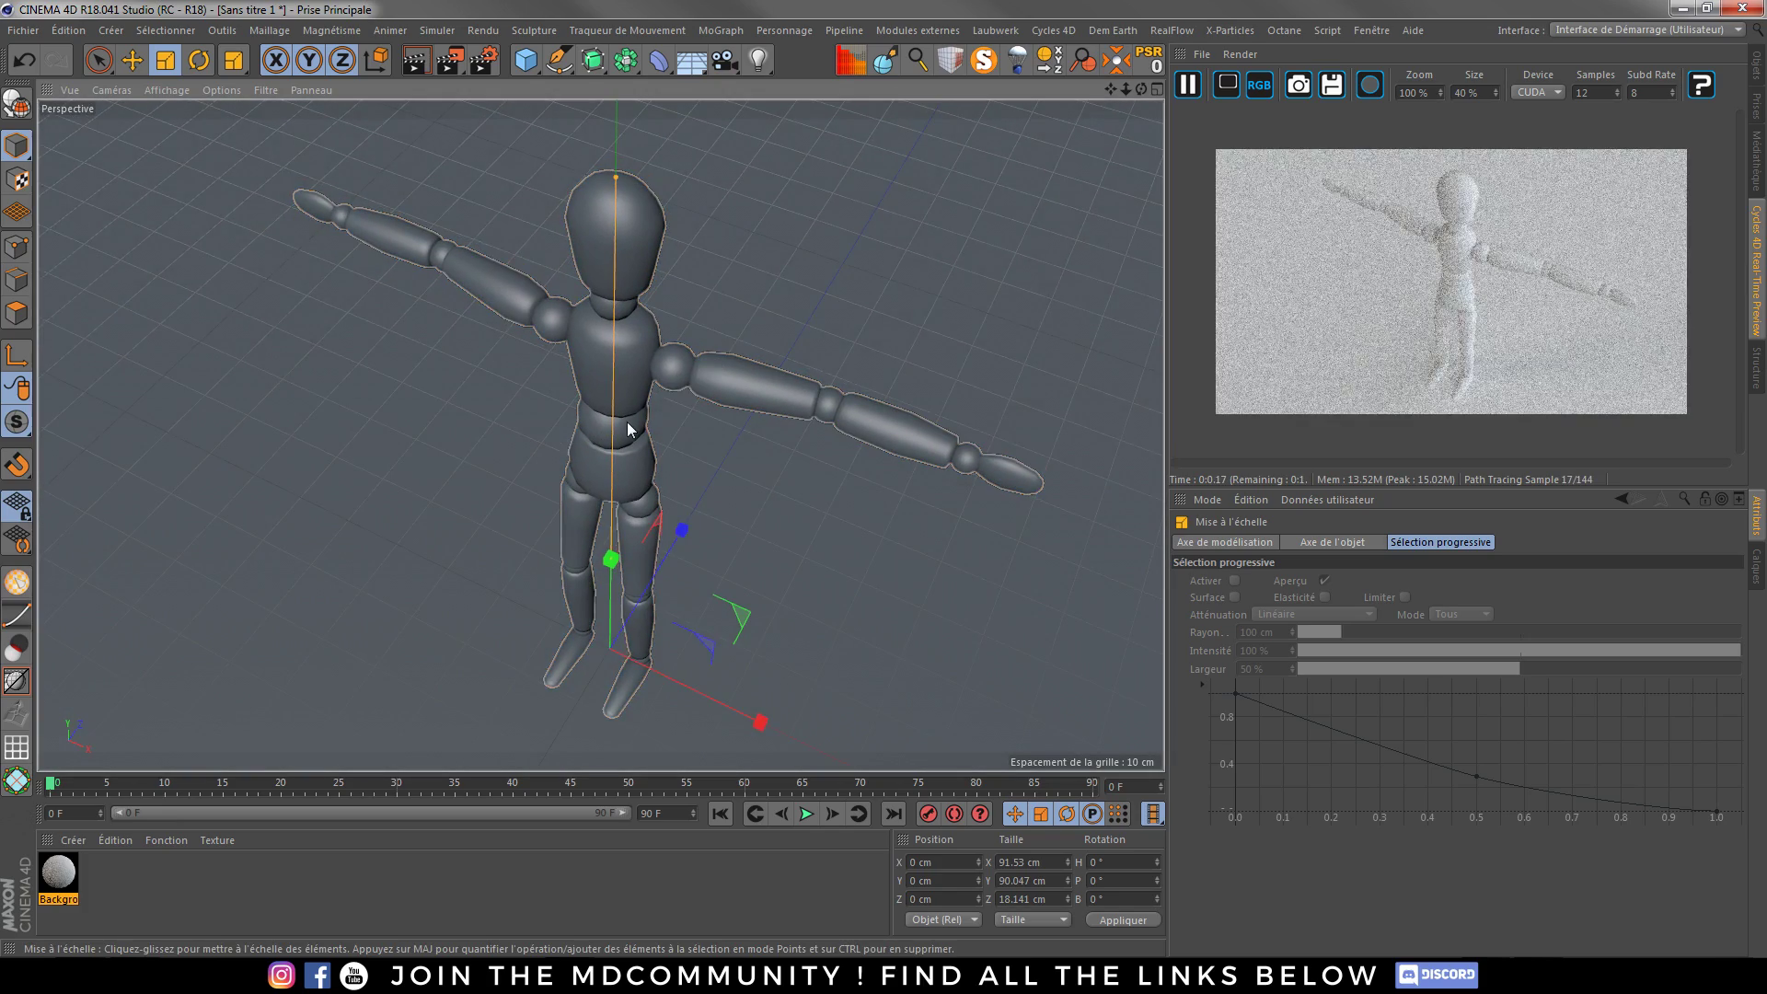
left_click_drag(1443, 281, 1452, 306, "alt")
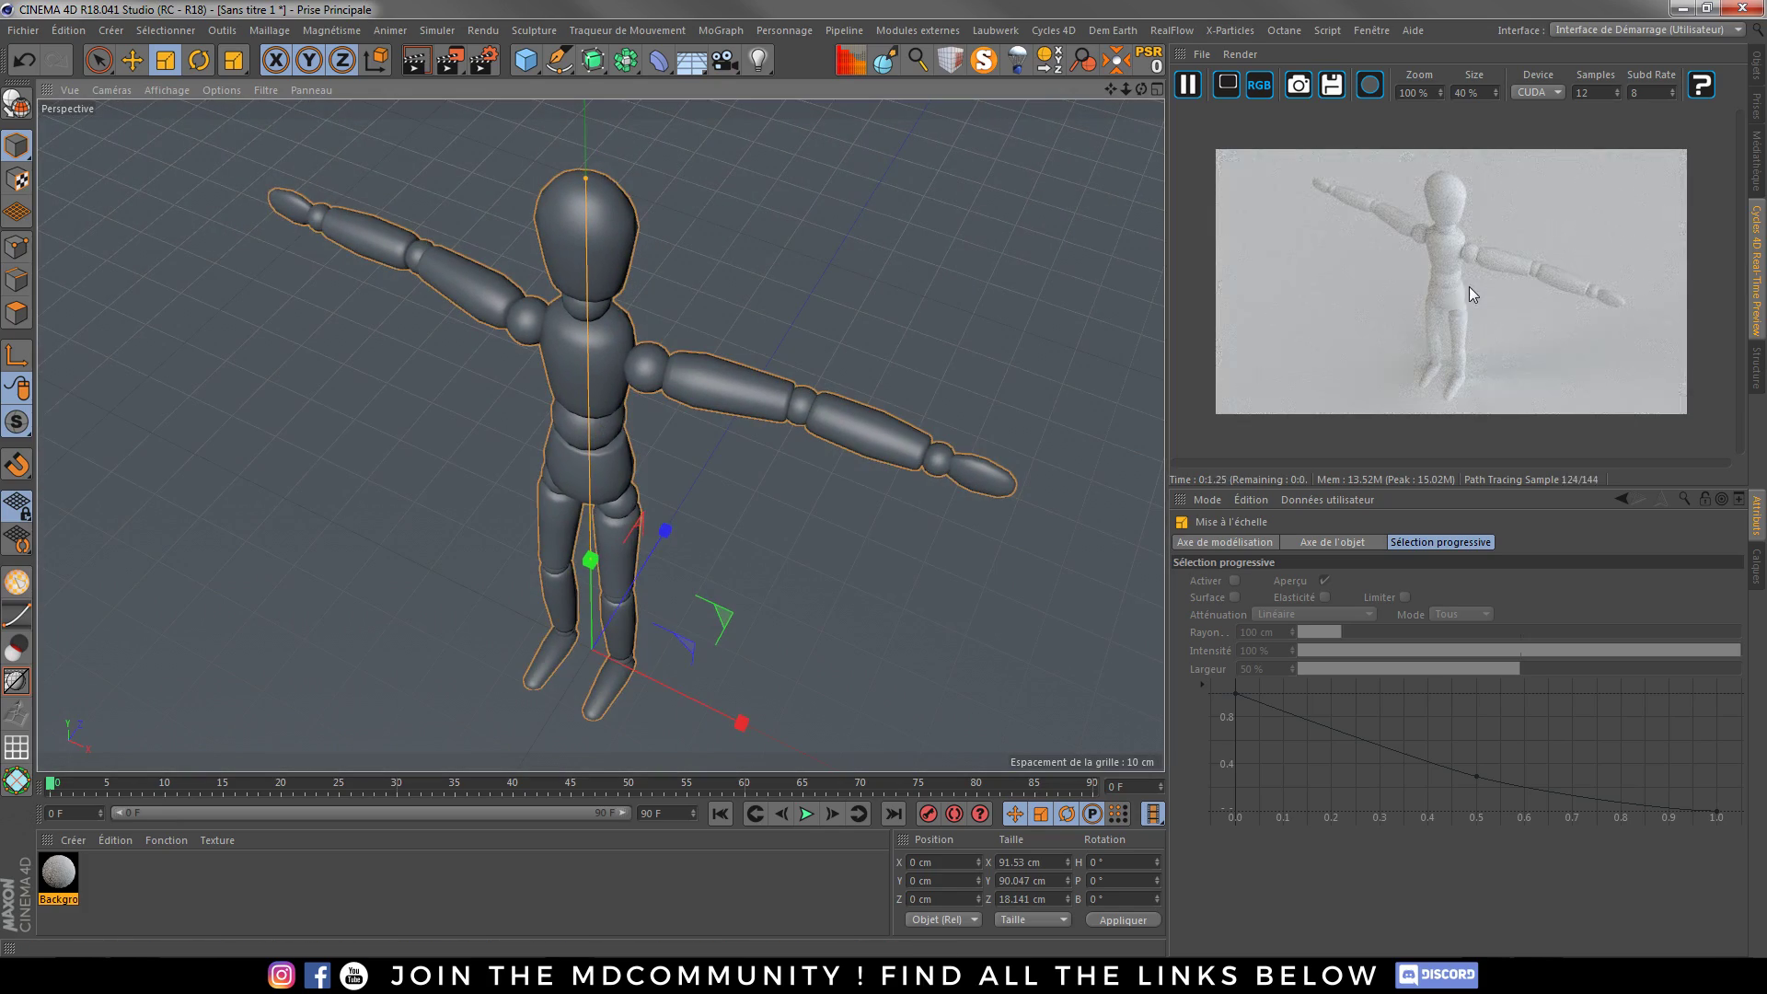
- Create a new Cycles 4D Object Material from the Créer menu in the Material Manager
left_click(72, 841)
mouse_move(197, 708)
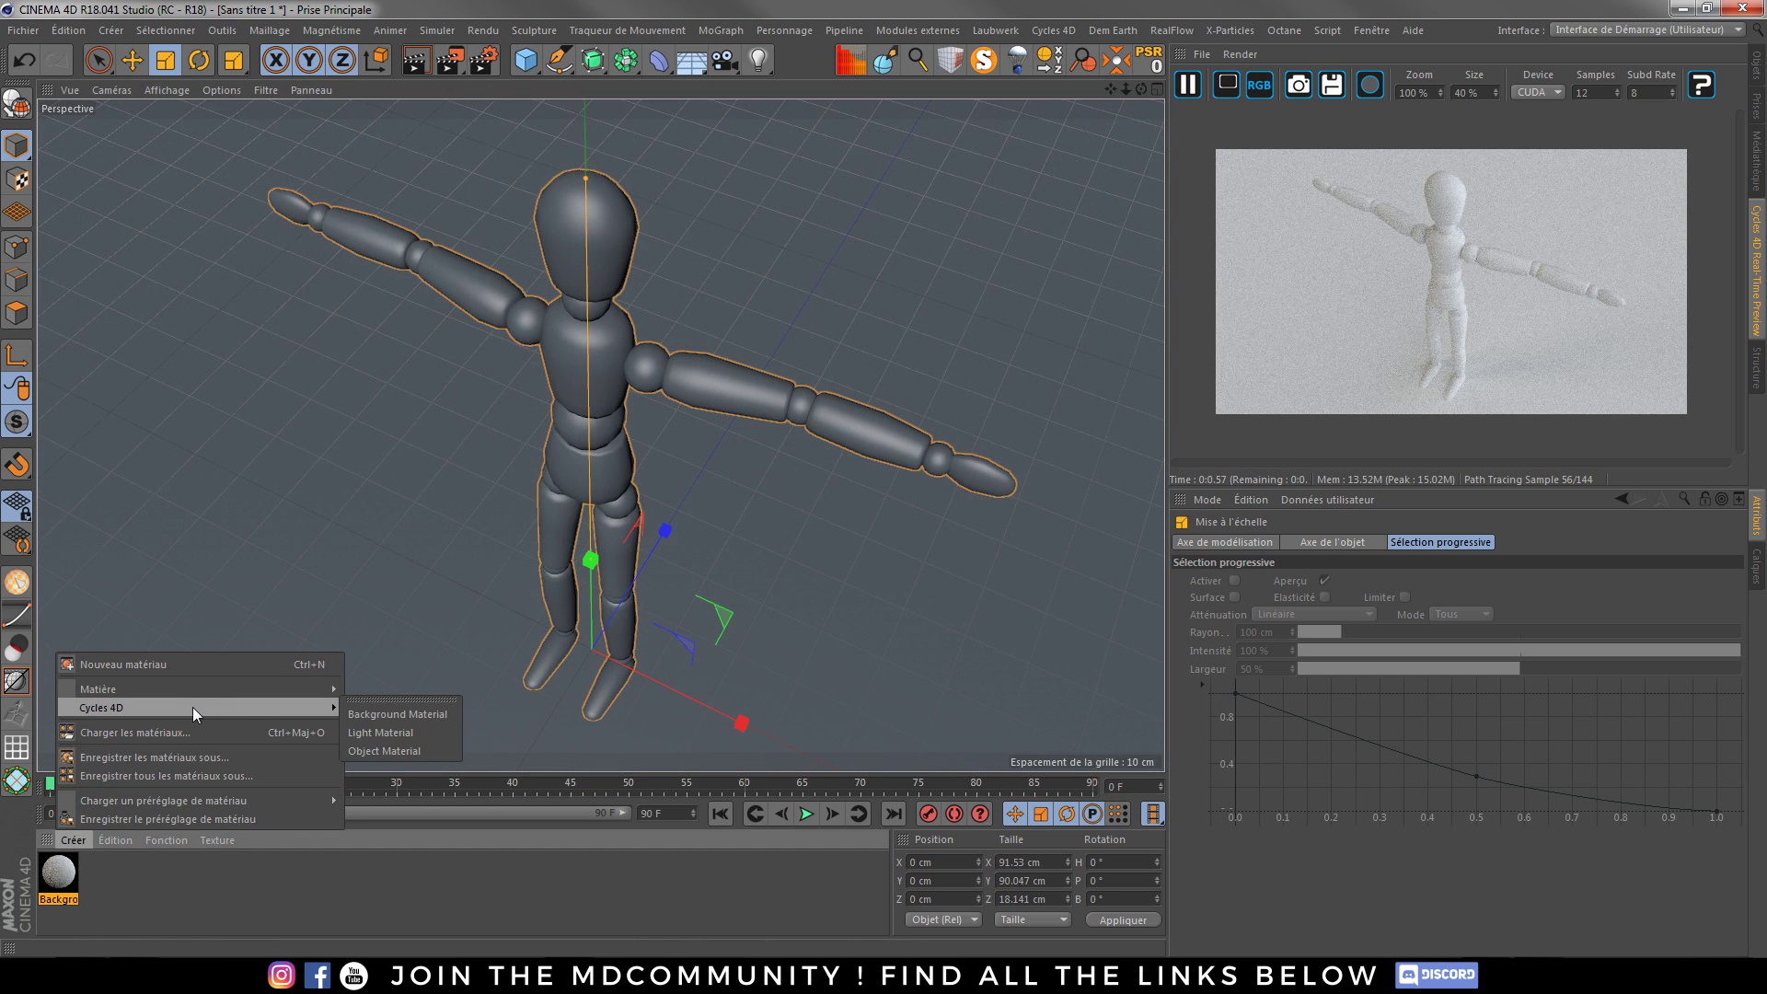
left_click(401, 750)
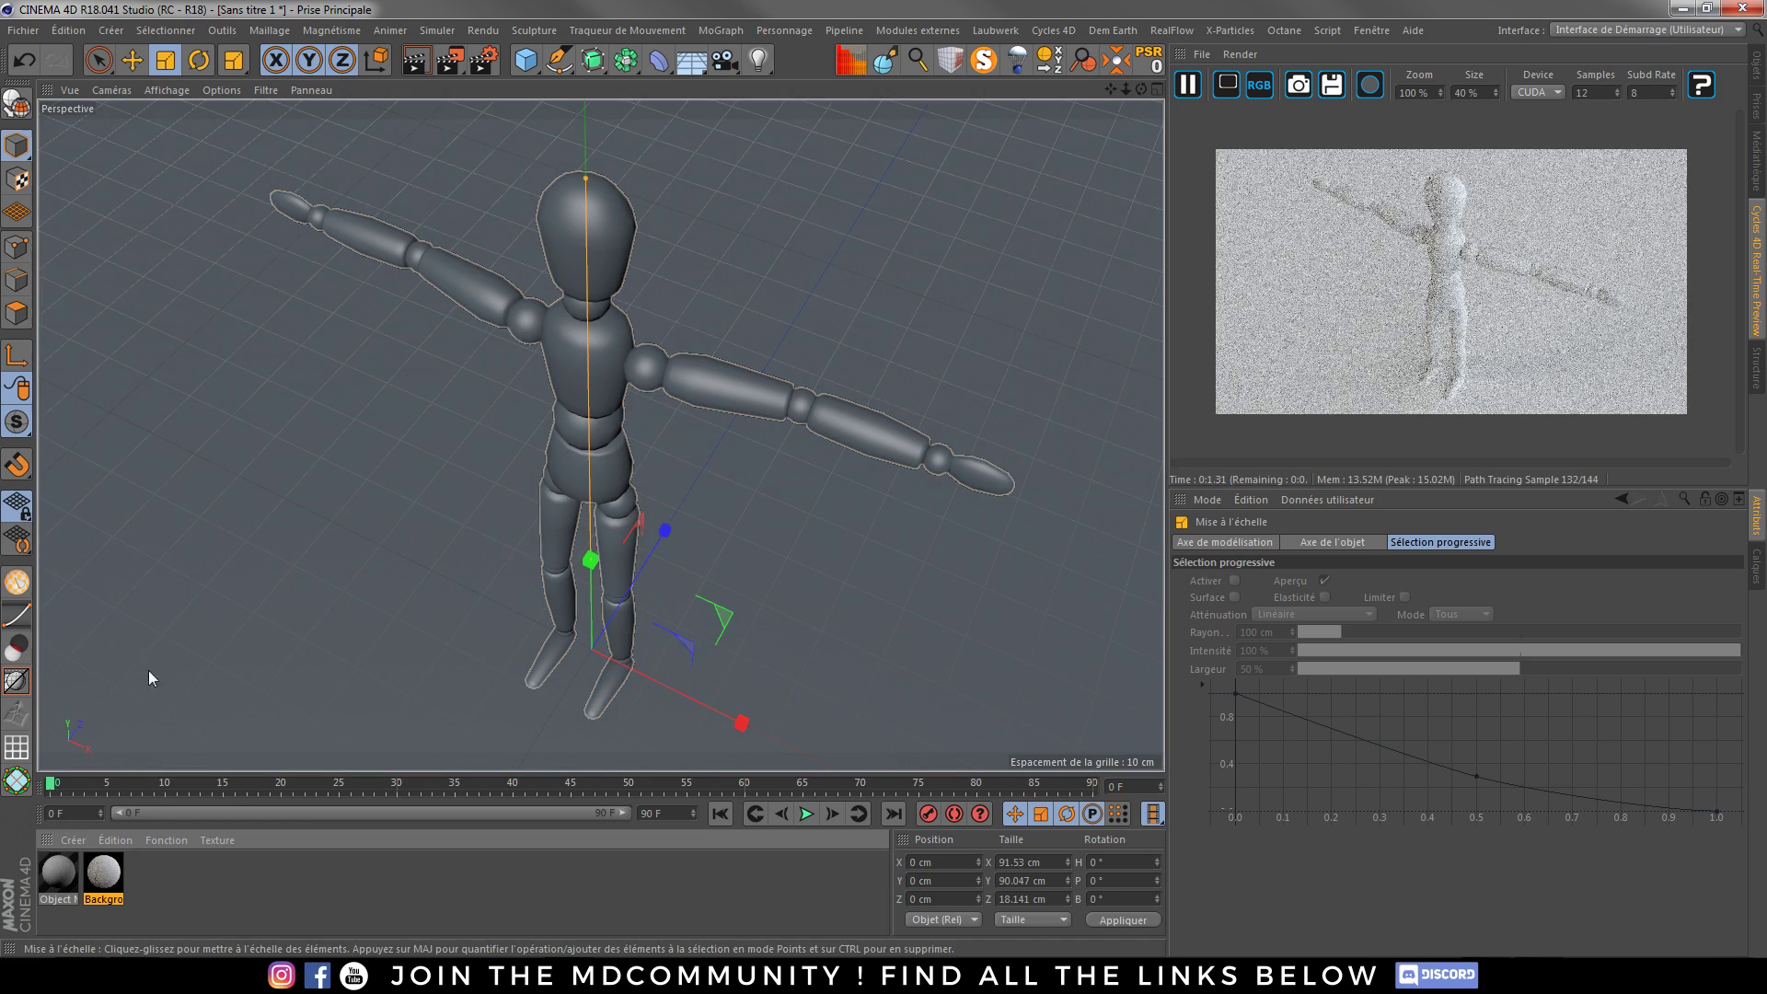
- Open the material's Diffuse BSDF node graph and widen the Node Editor window
double_click(58, 873)
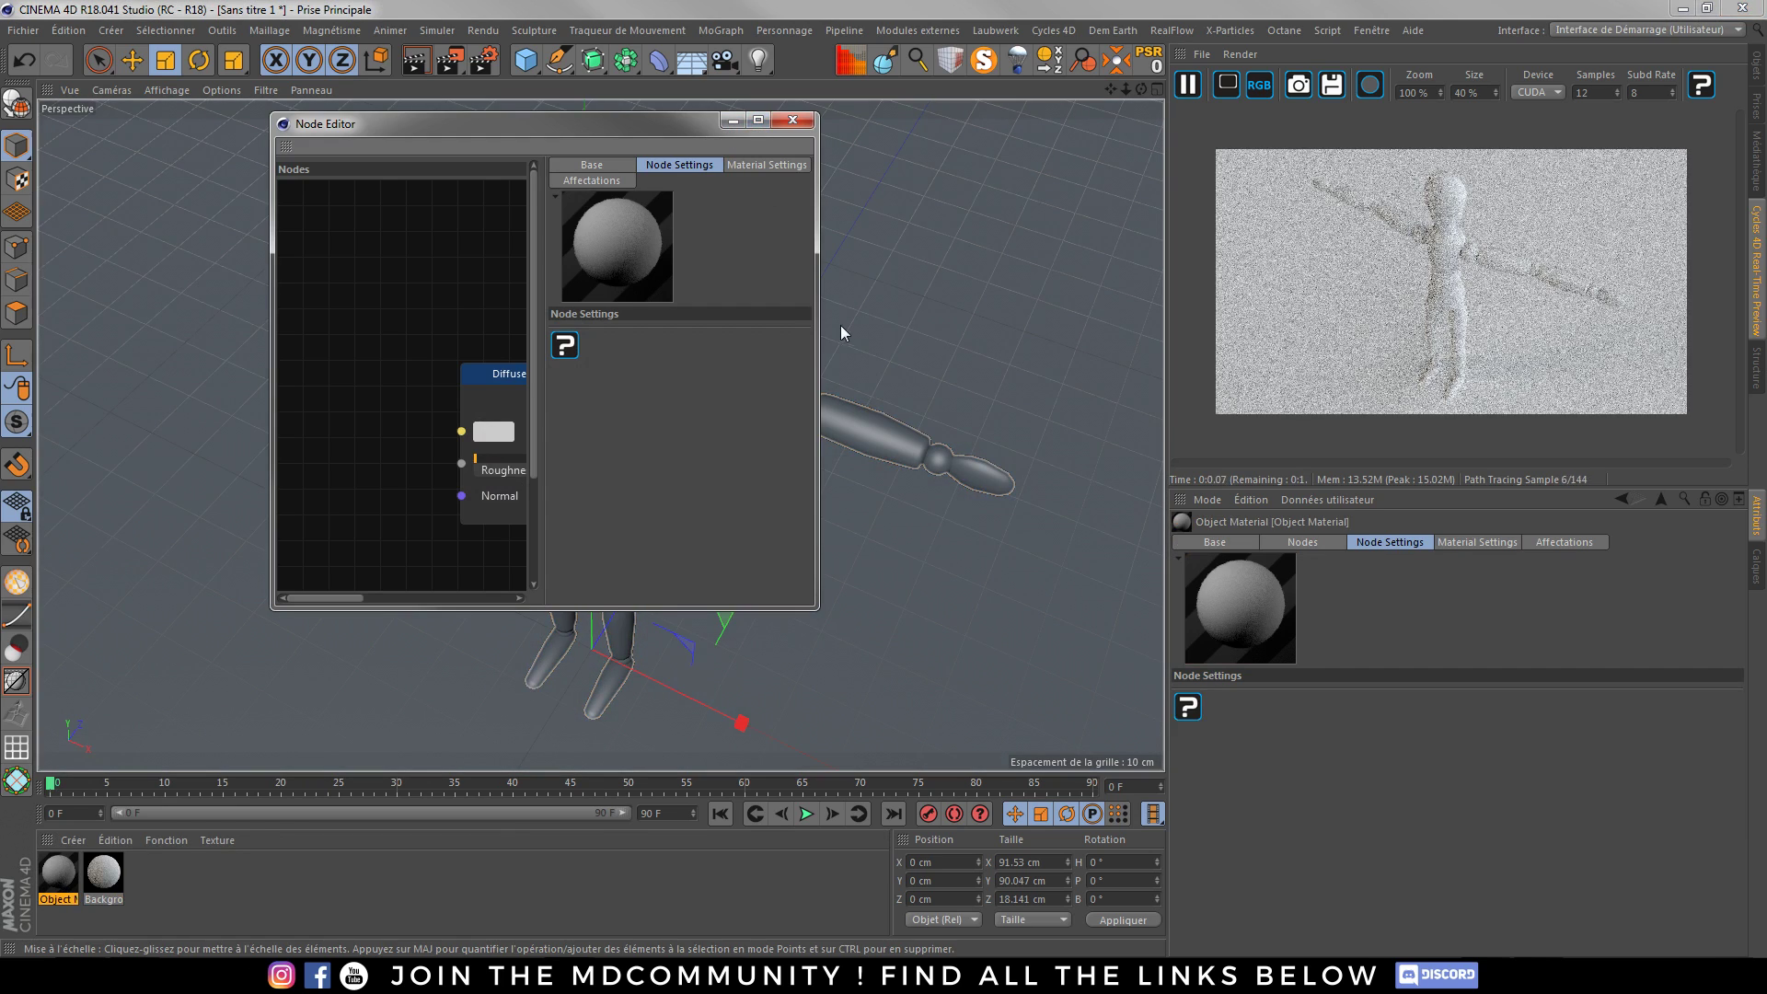
left_click_drag(815, 329, 1141, 332)
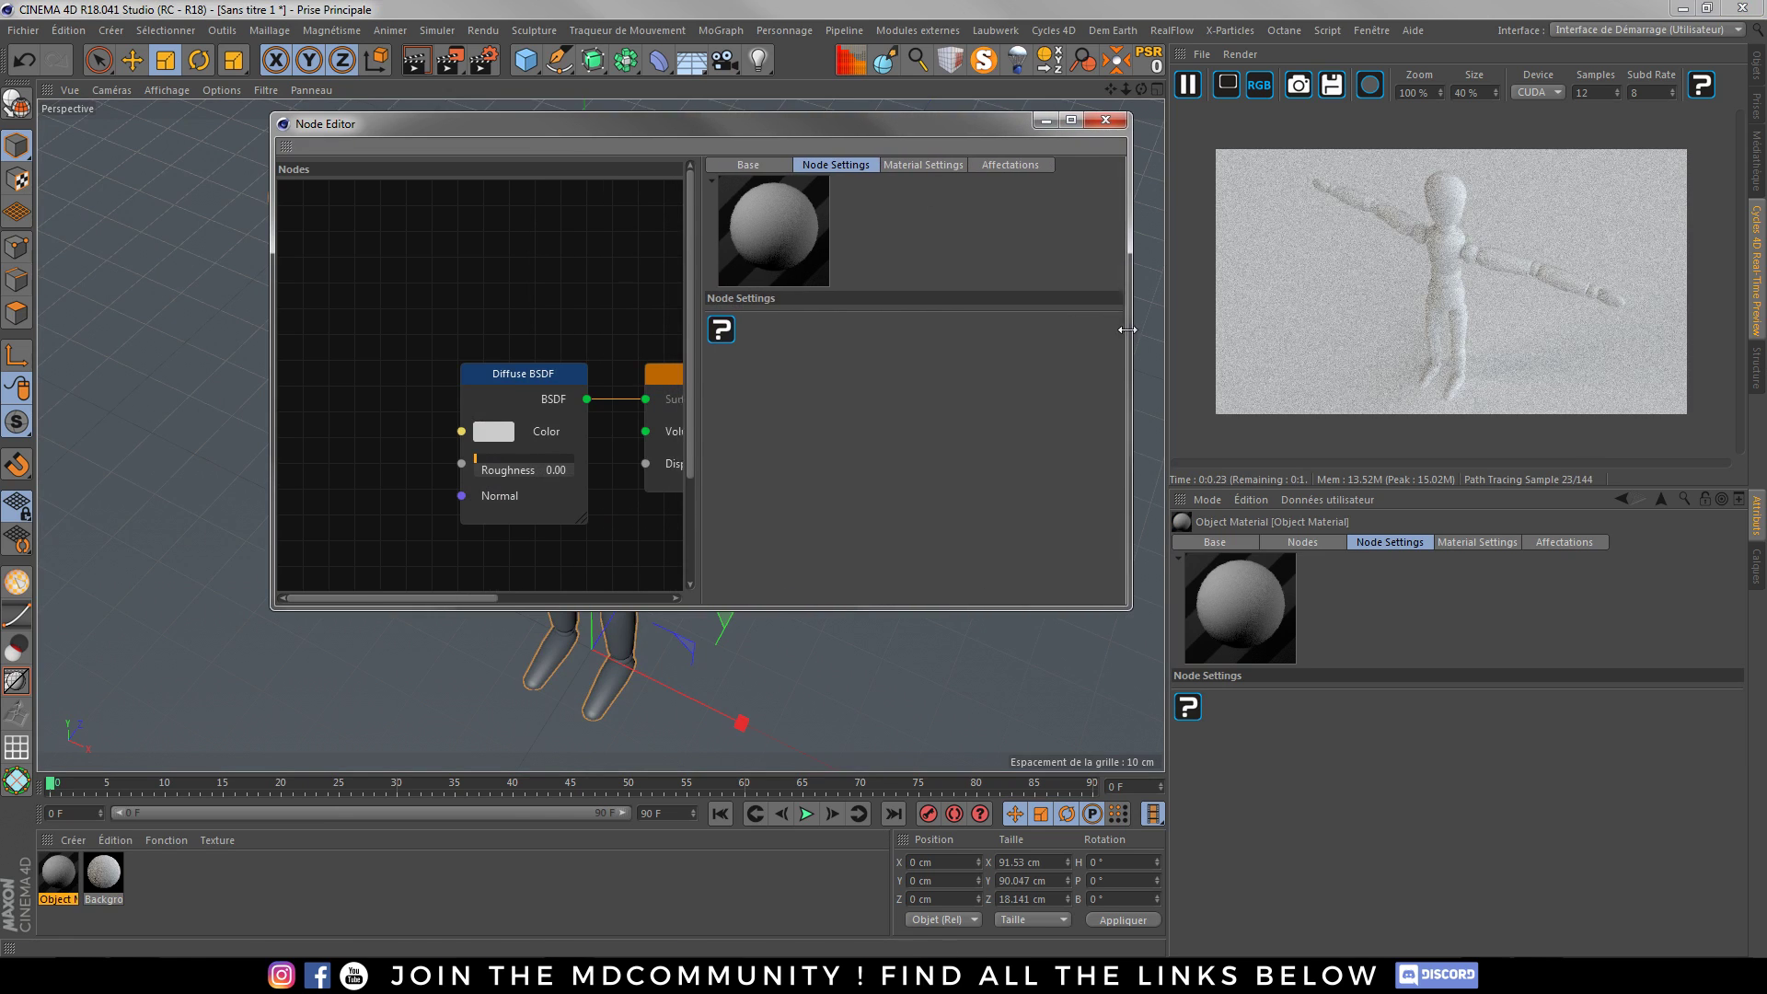
left_click_drag(273, 357, 86, 352)
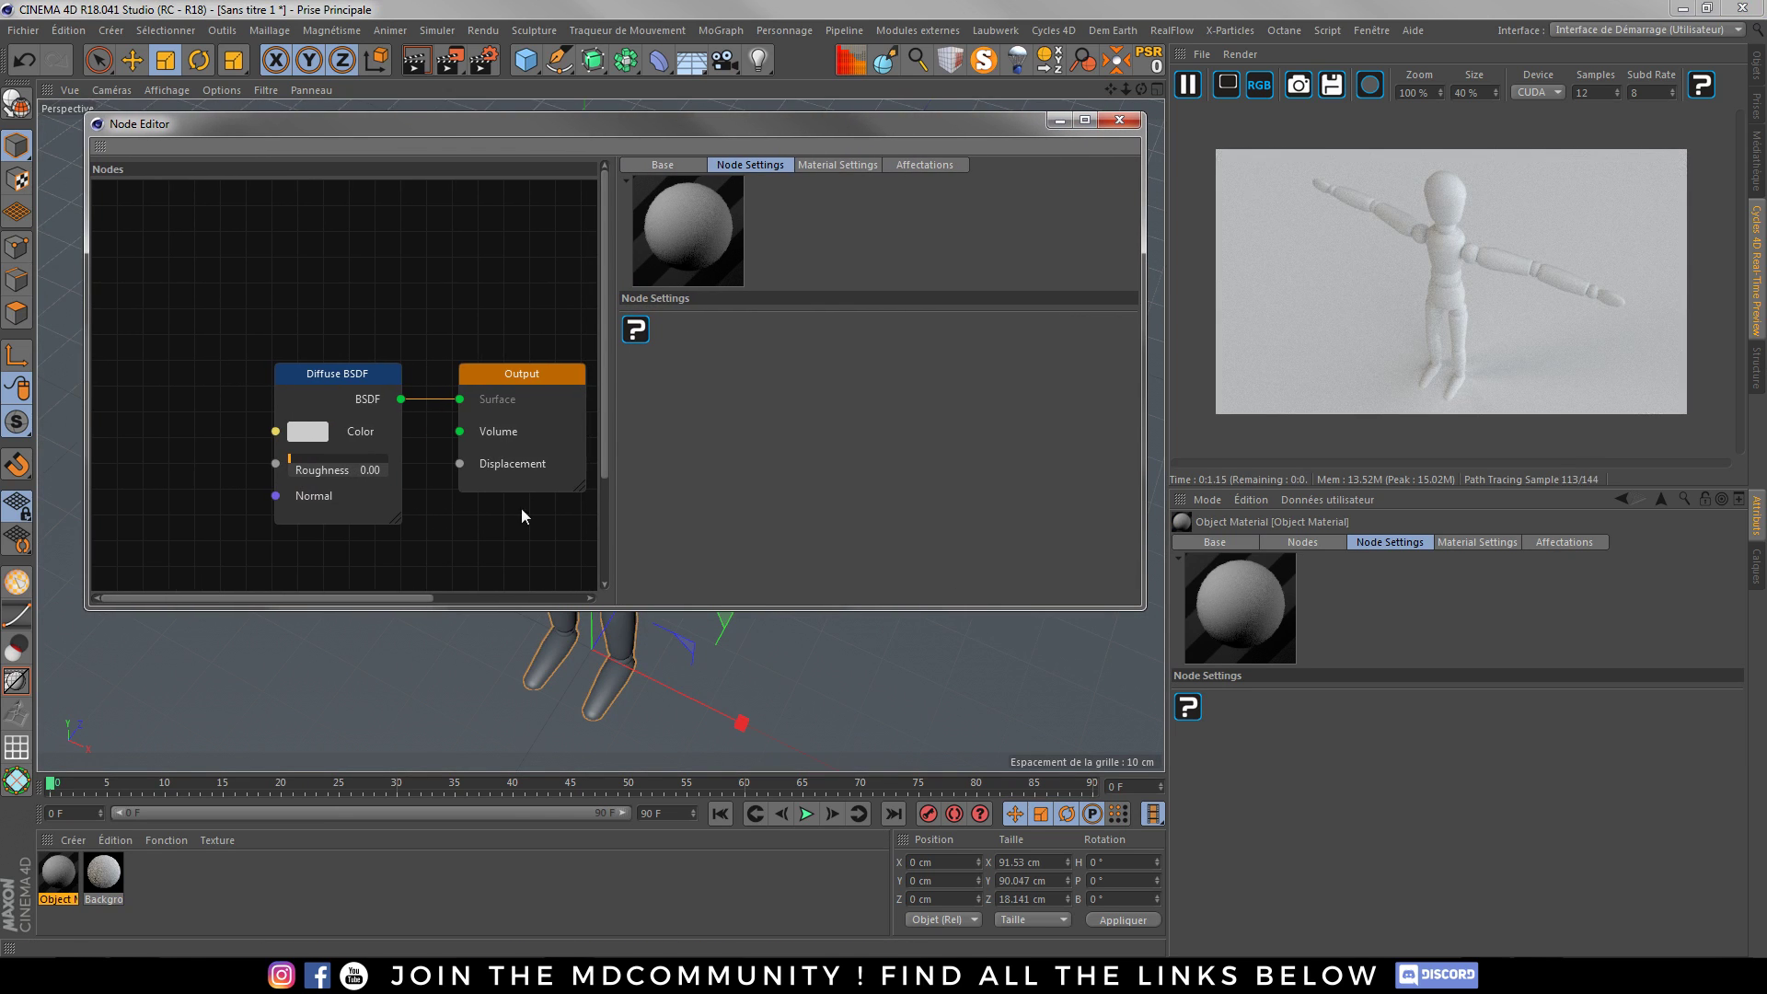
- Replace the Diffuse BSDF with a Glass BSDF wired into the Output Surface
left_click_drag(649, 609, 647, 793)
left_click_drag(616, 631, 773, 644)
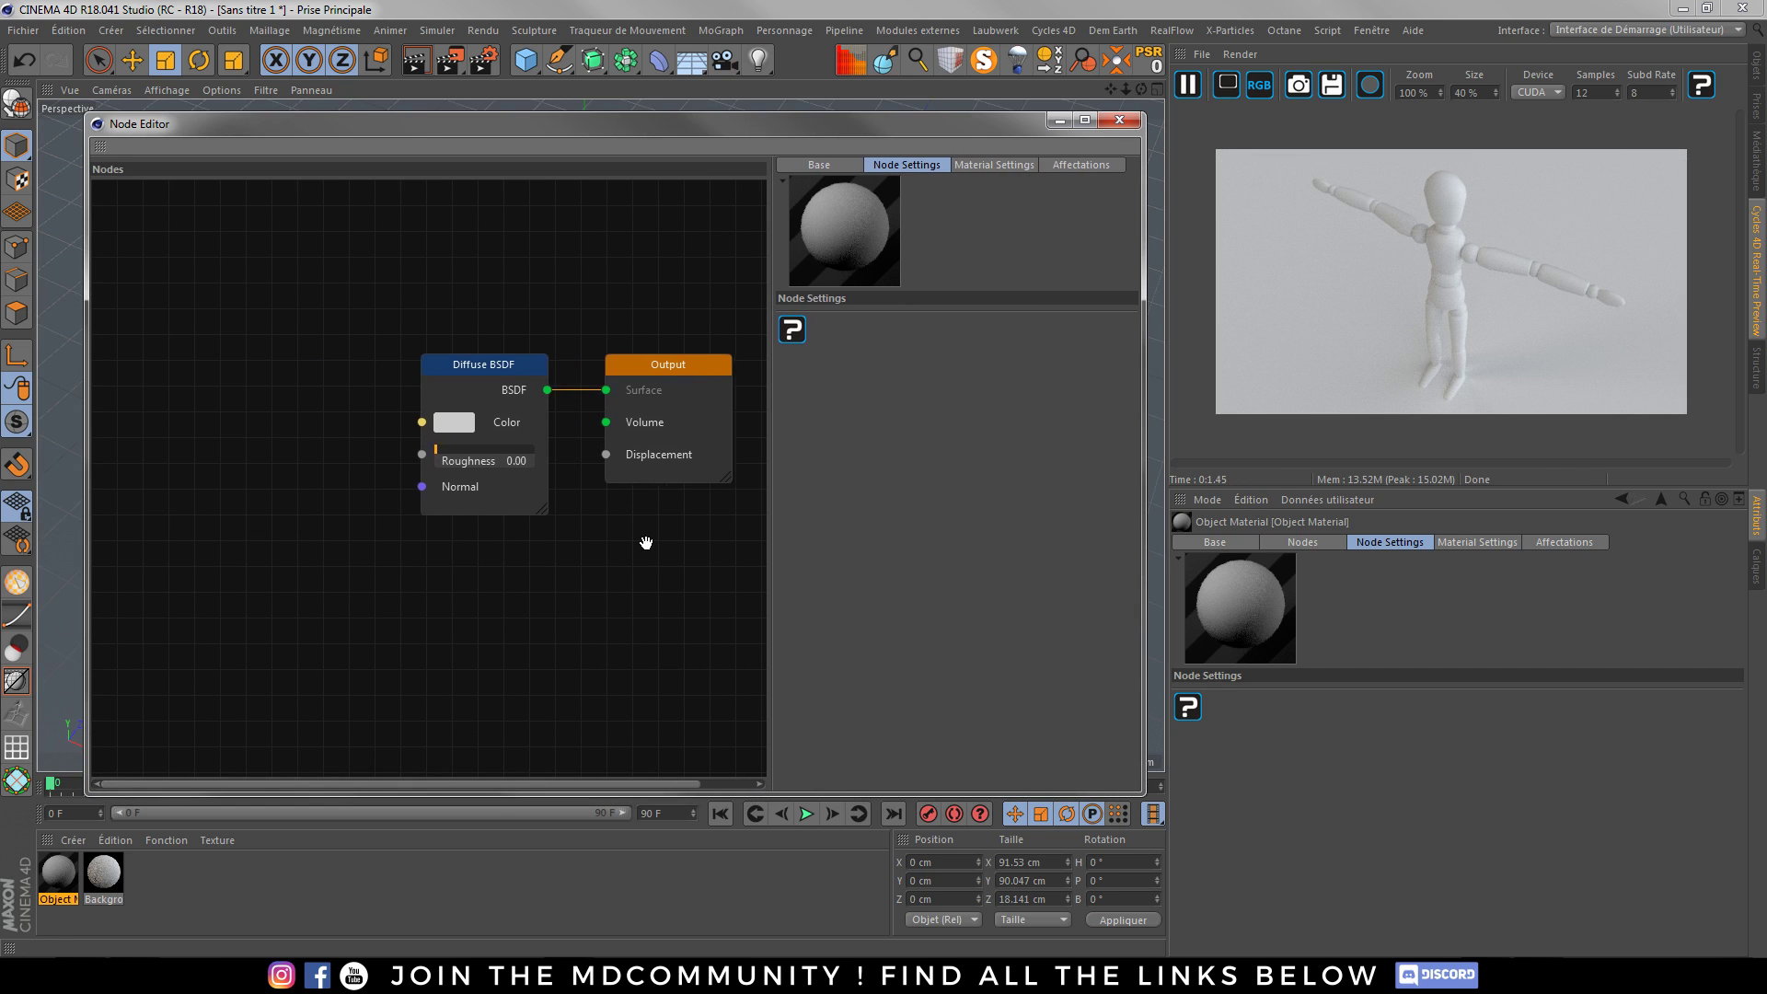
right_click(239, 360)
mouse_move(340, 622)
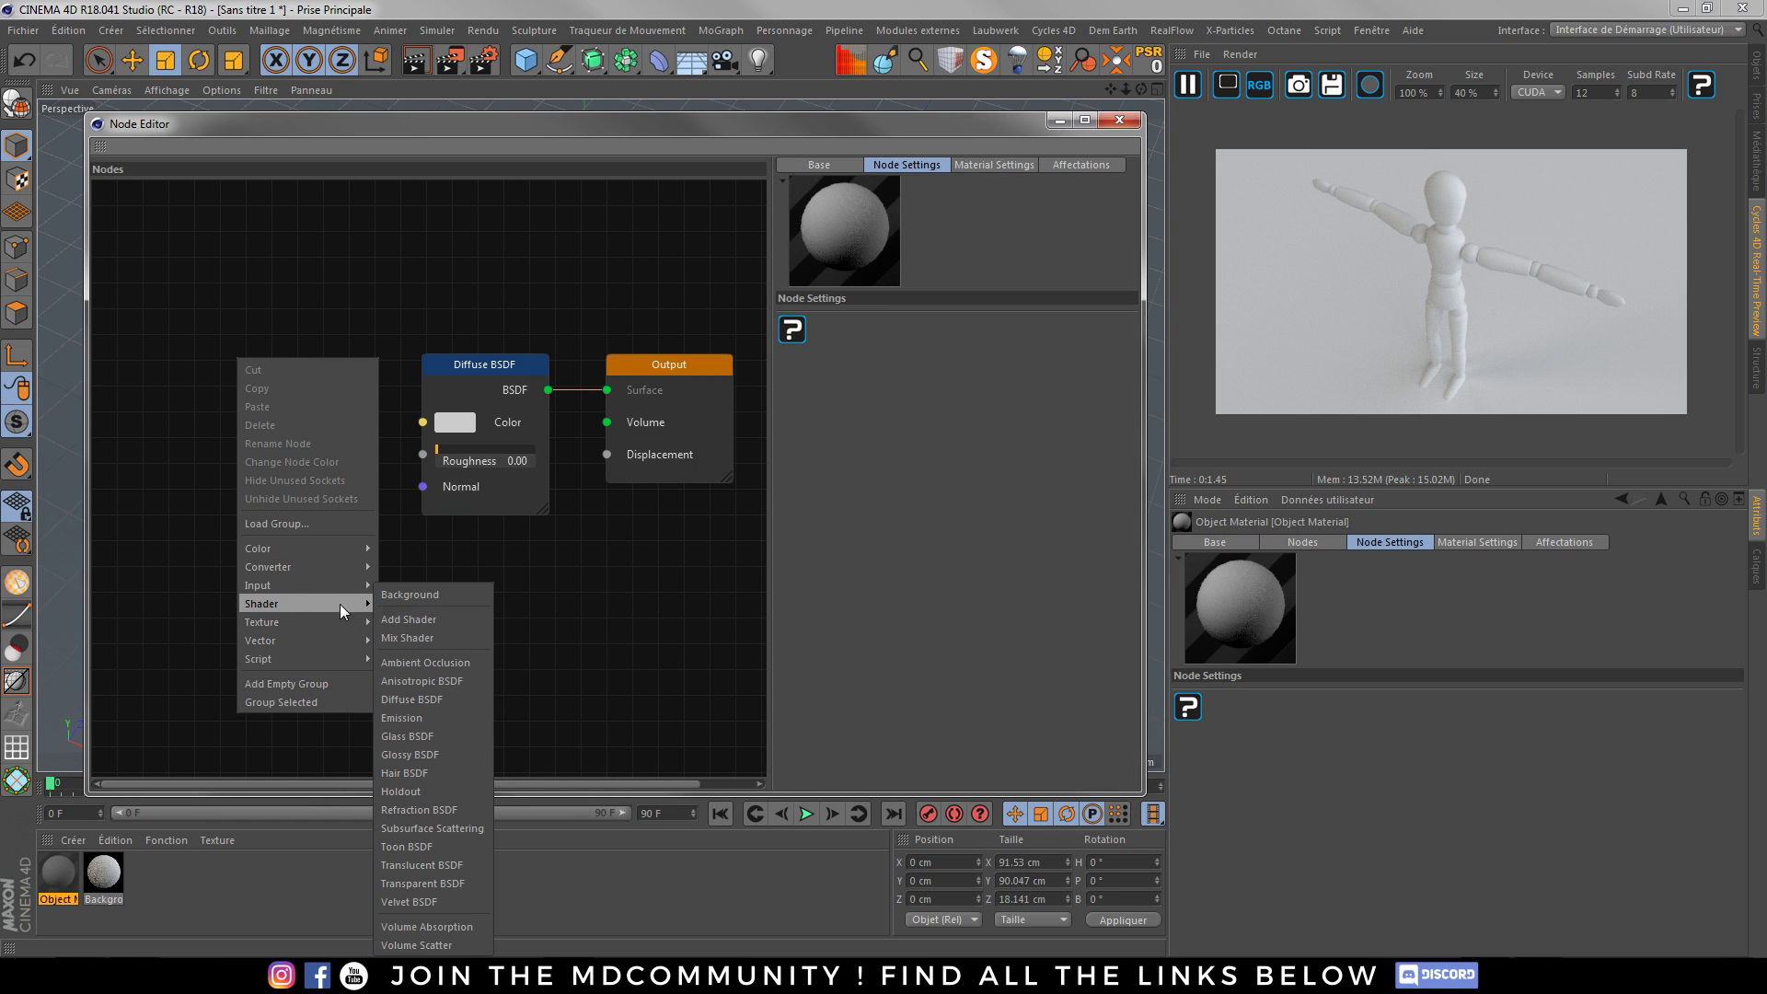
left_click(410, 738)
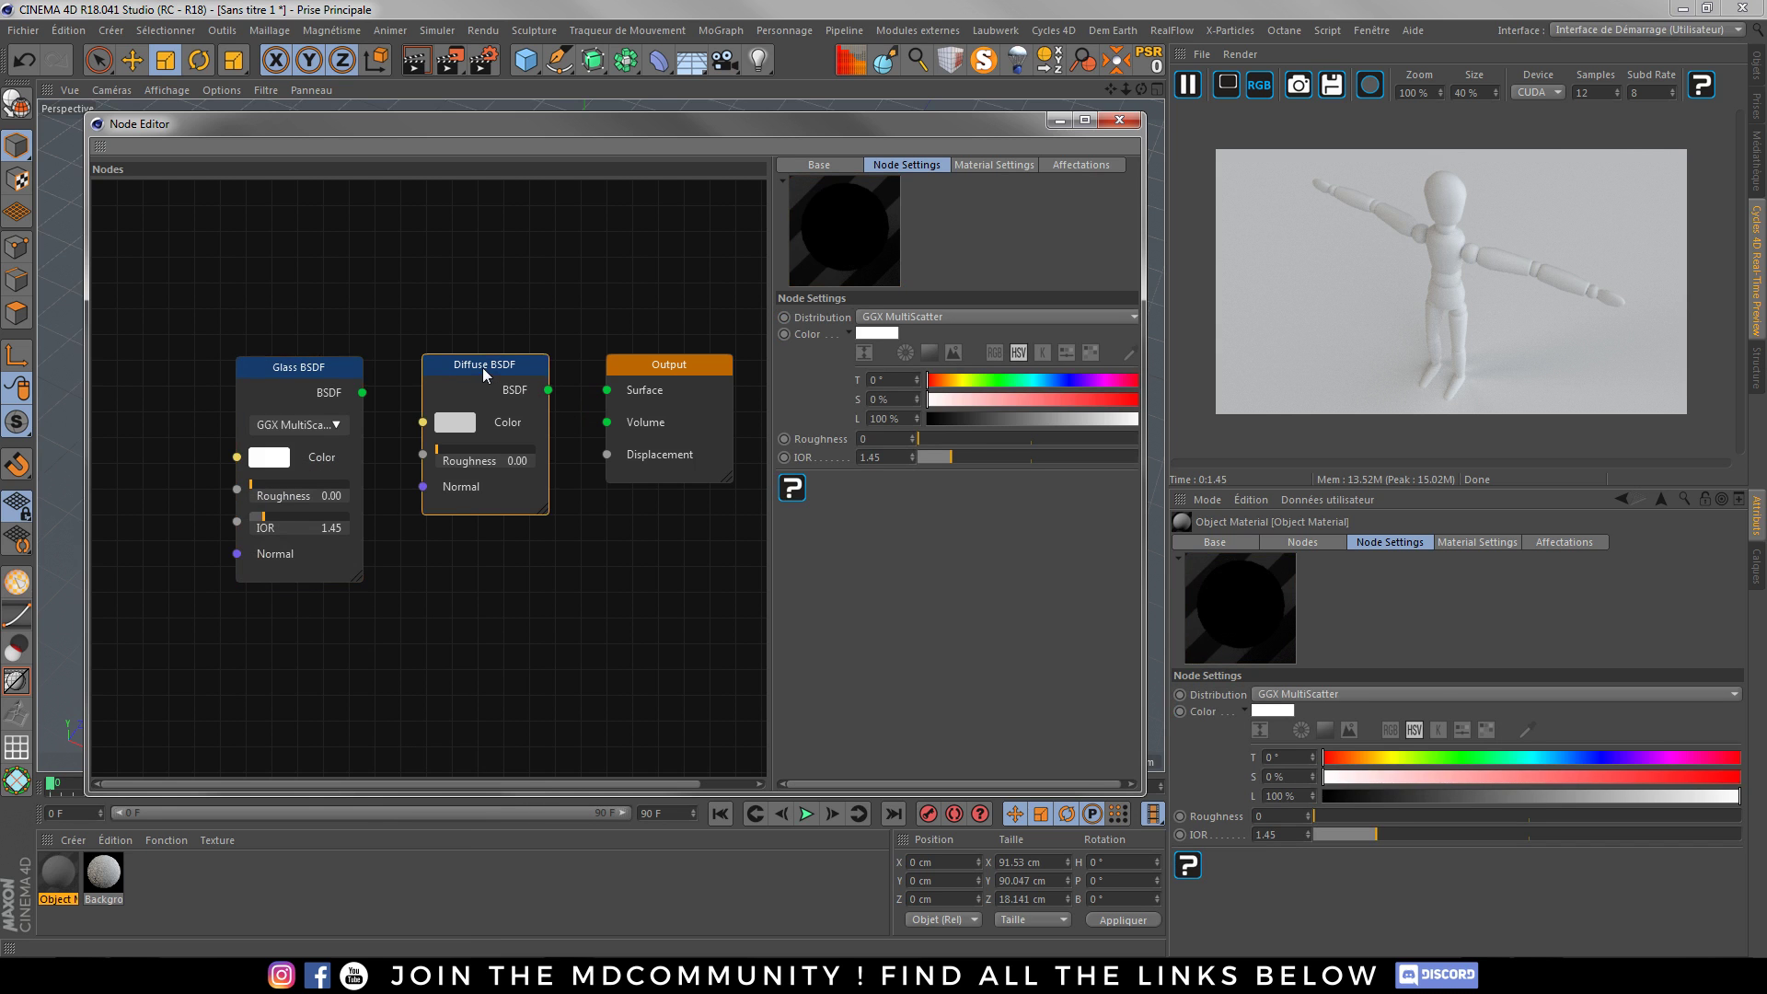
key("Delete")
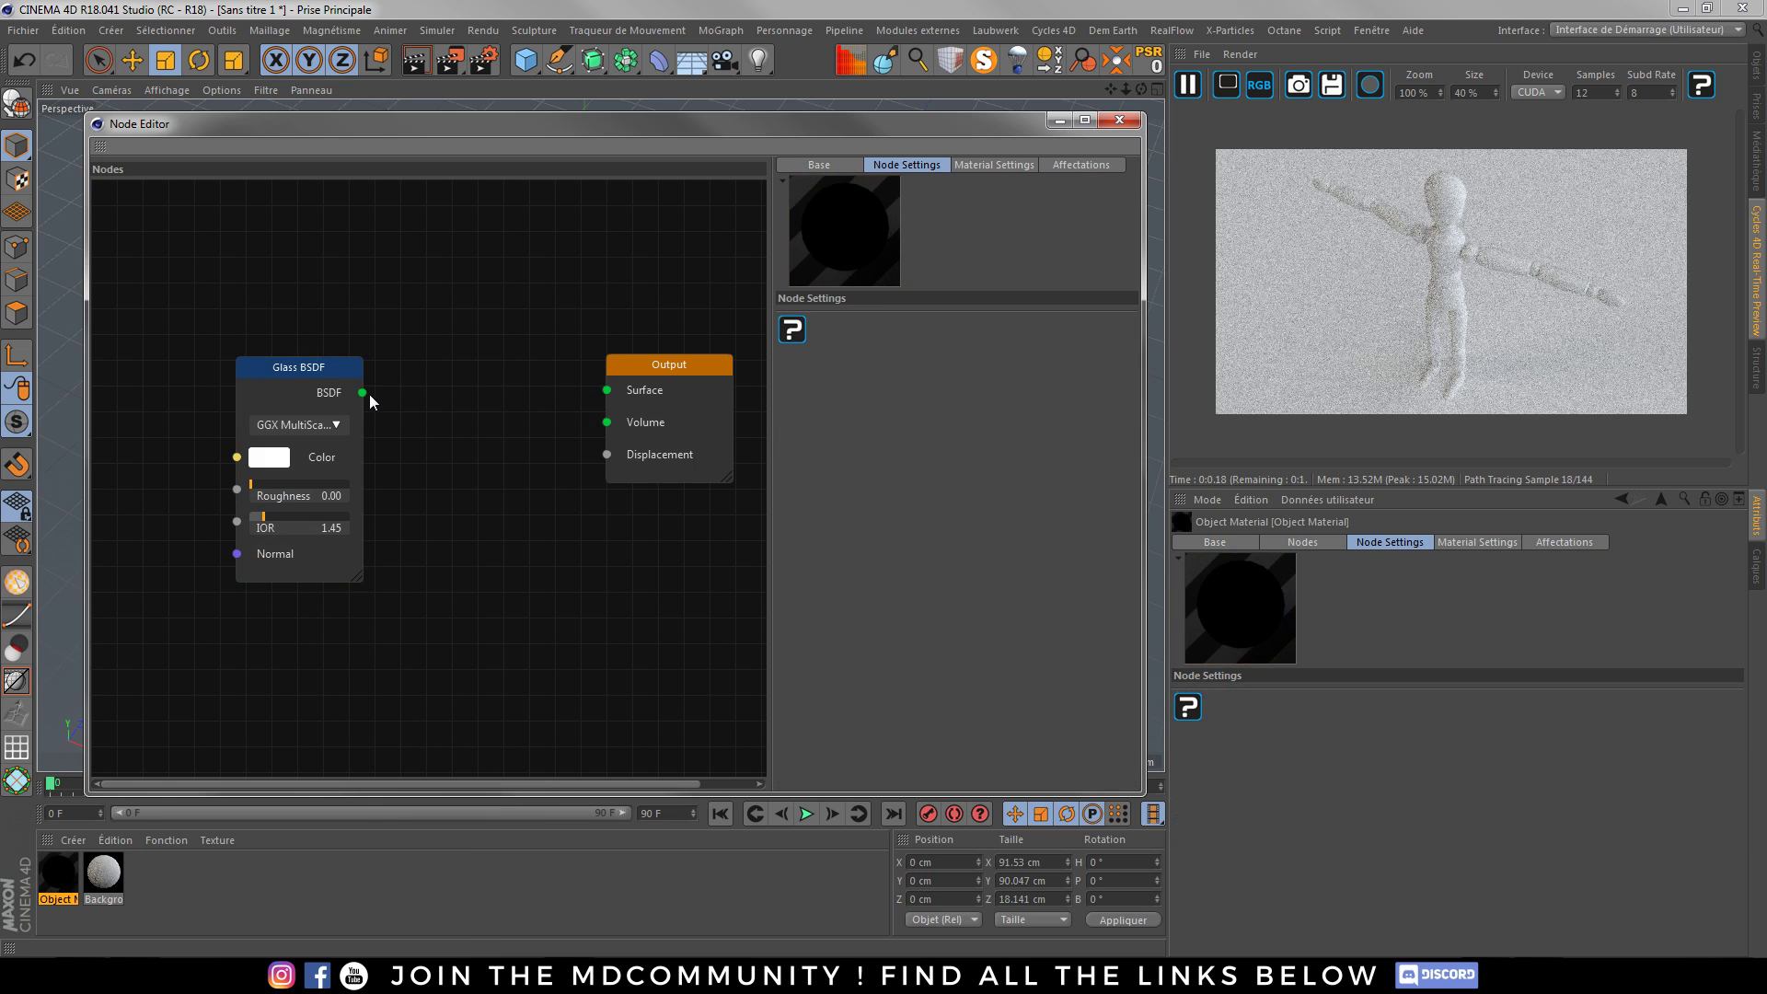
left_click_drag(362, 392, 606, 390)
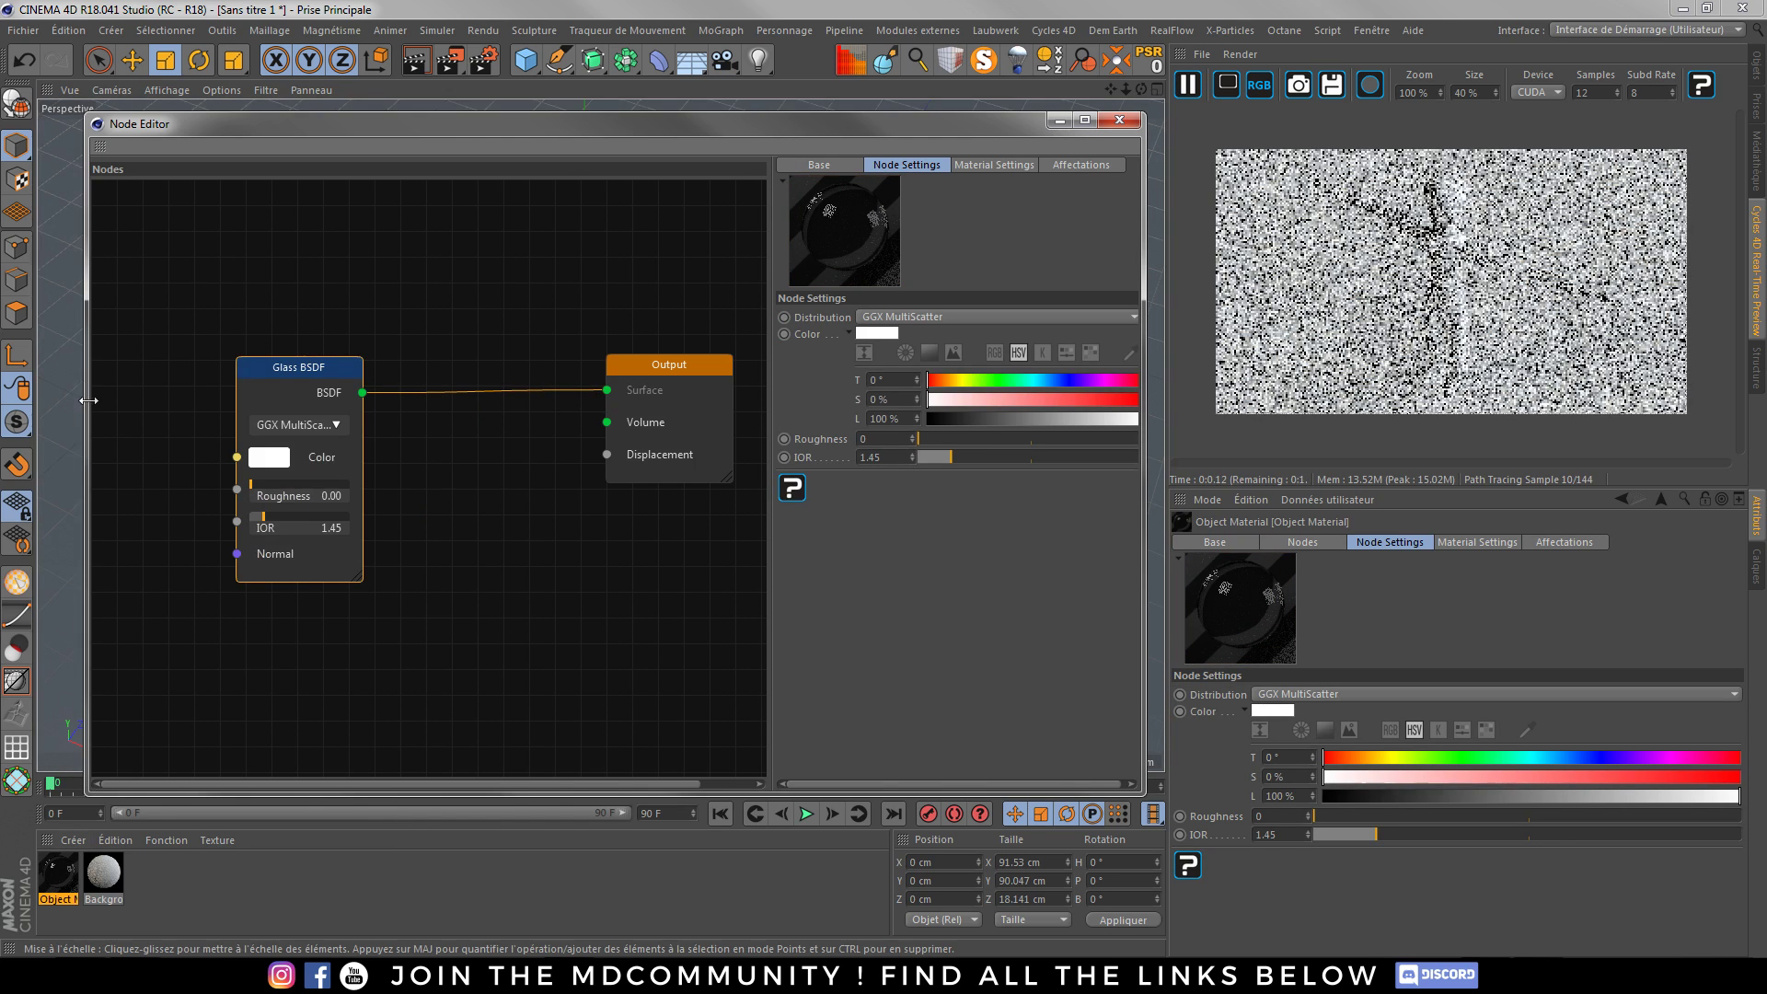
- Apply the material to the mannequin and set the glass Roughness to 0.05
left_click_drag(84, 405, 562, 405)
left_click_drag(58, 872, 512, 292)
left_click_drag(559, 381, 312, 376)
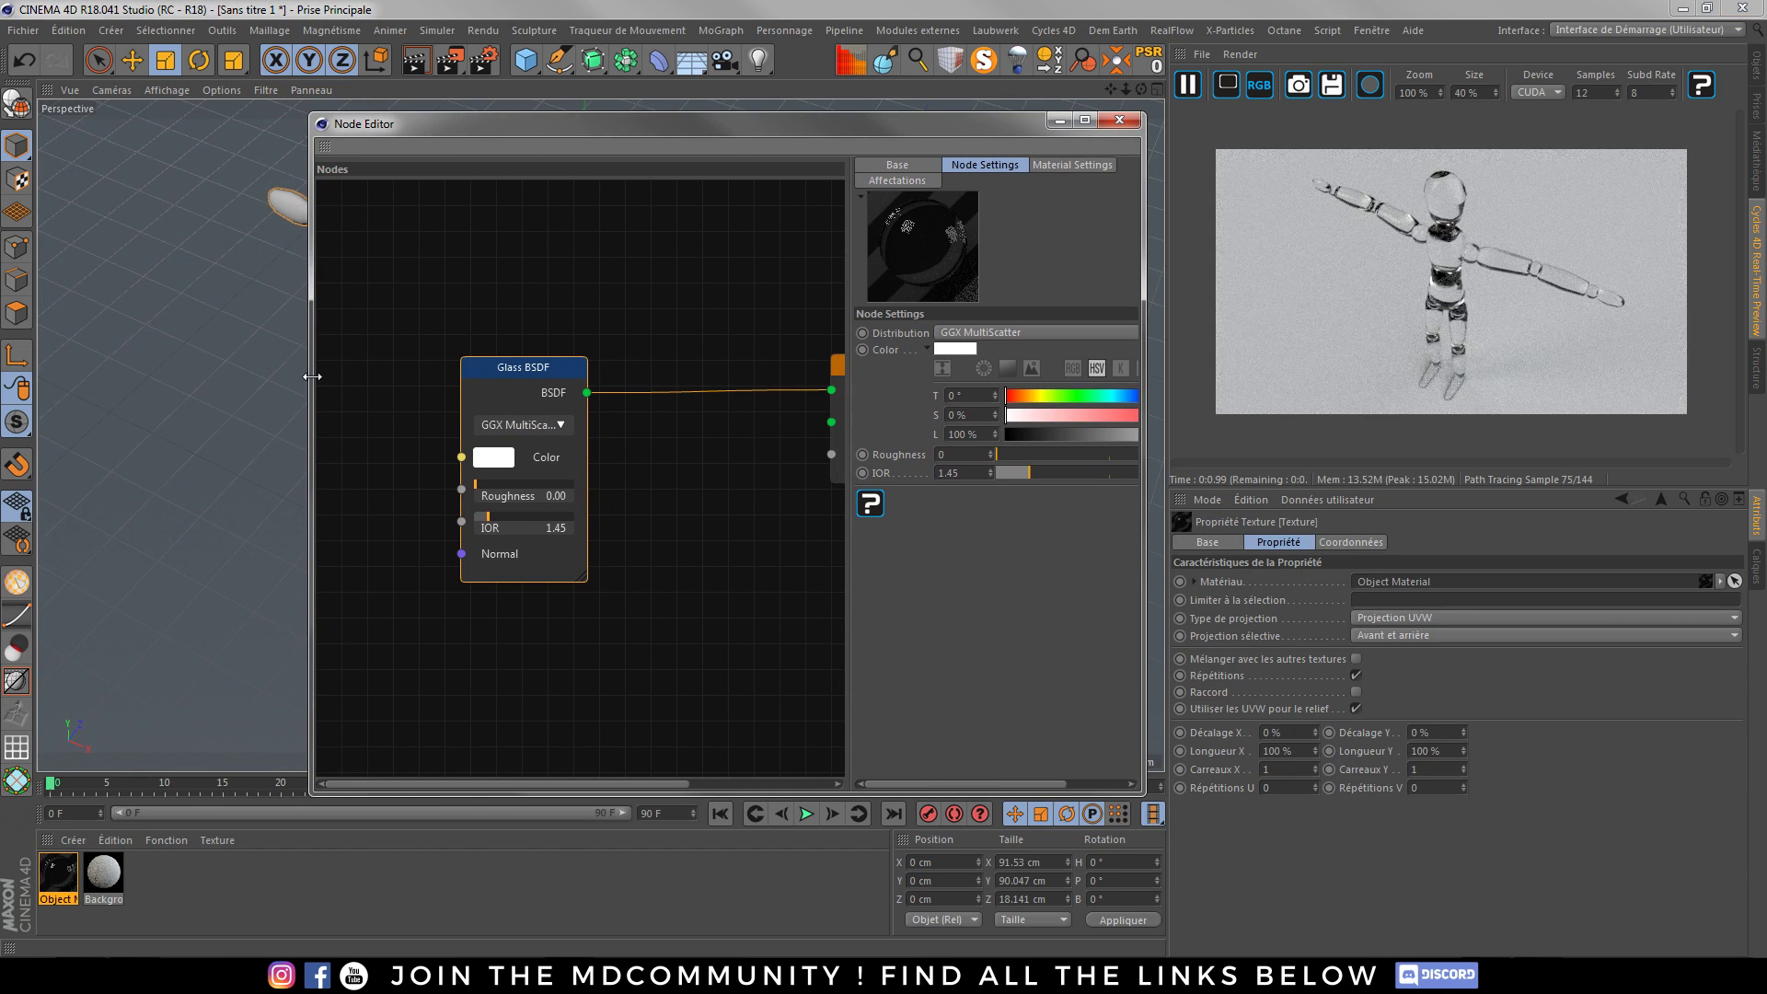
left_click_drag(727, 135, 609, 133)
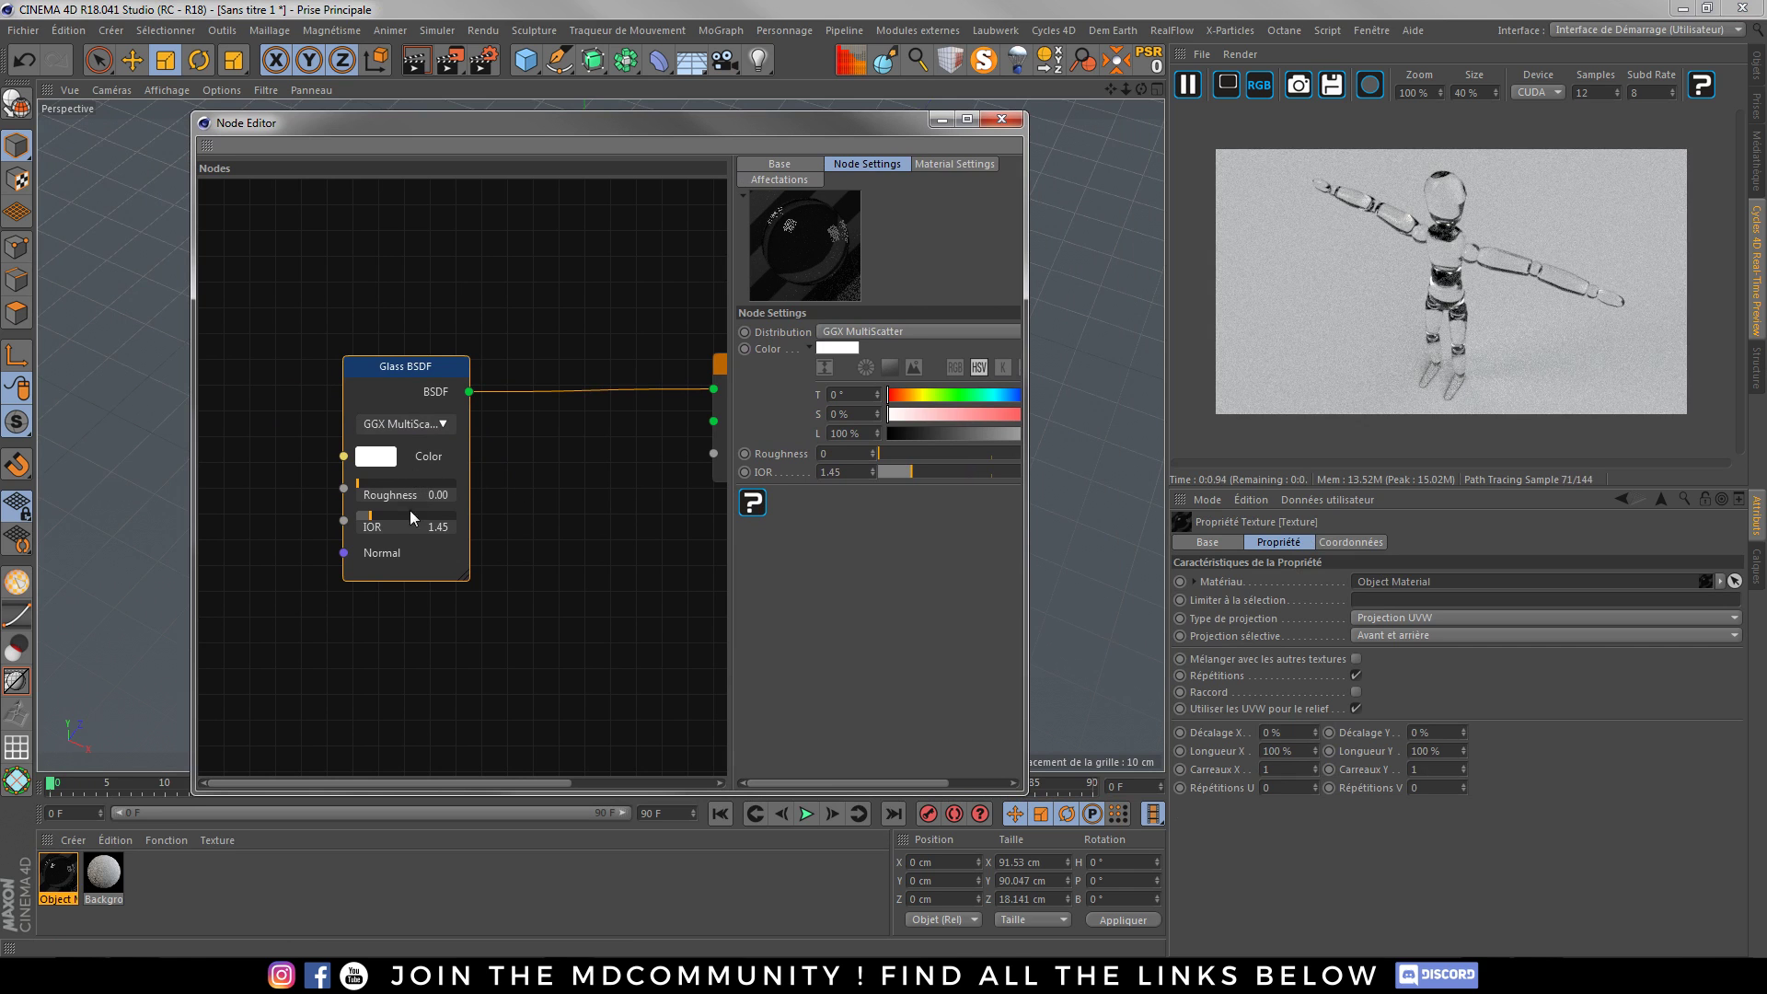
double_click(447, 494)
type("0.05")
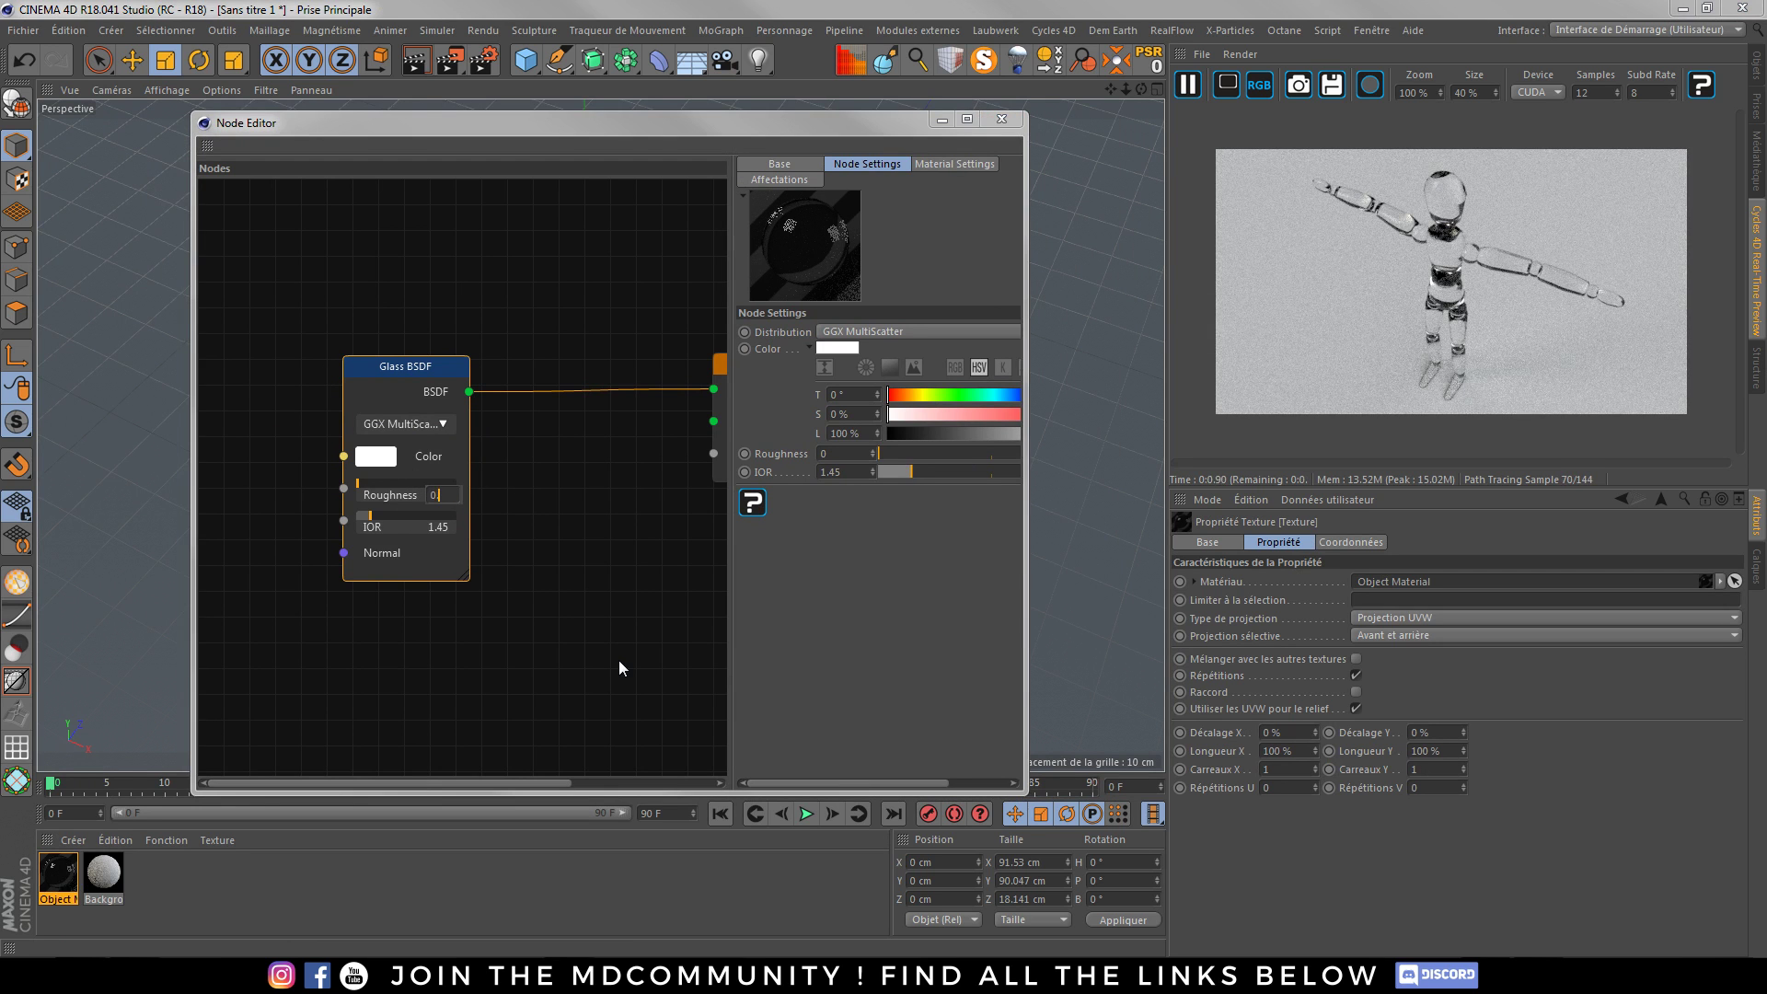
key("Return")
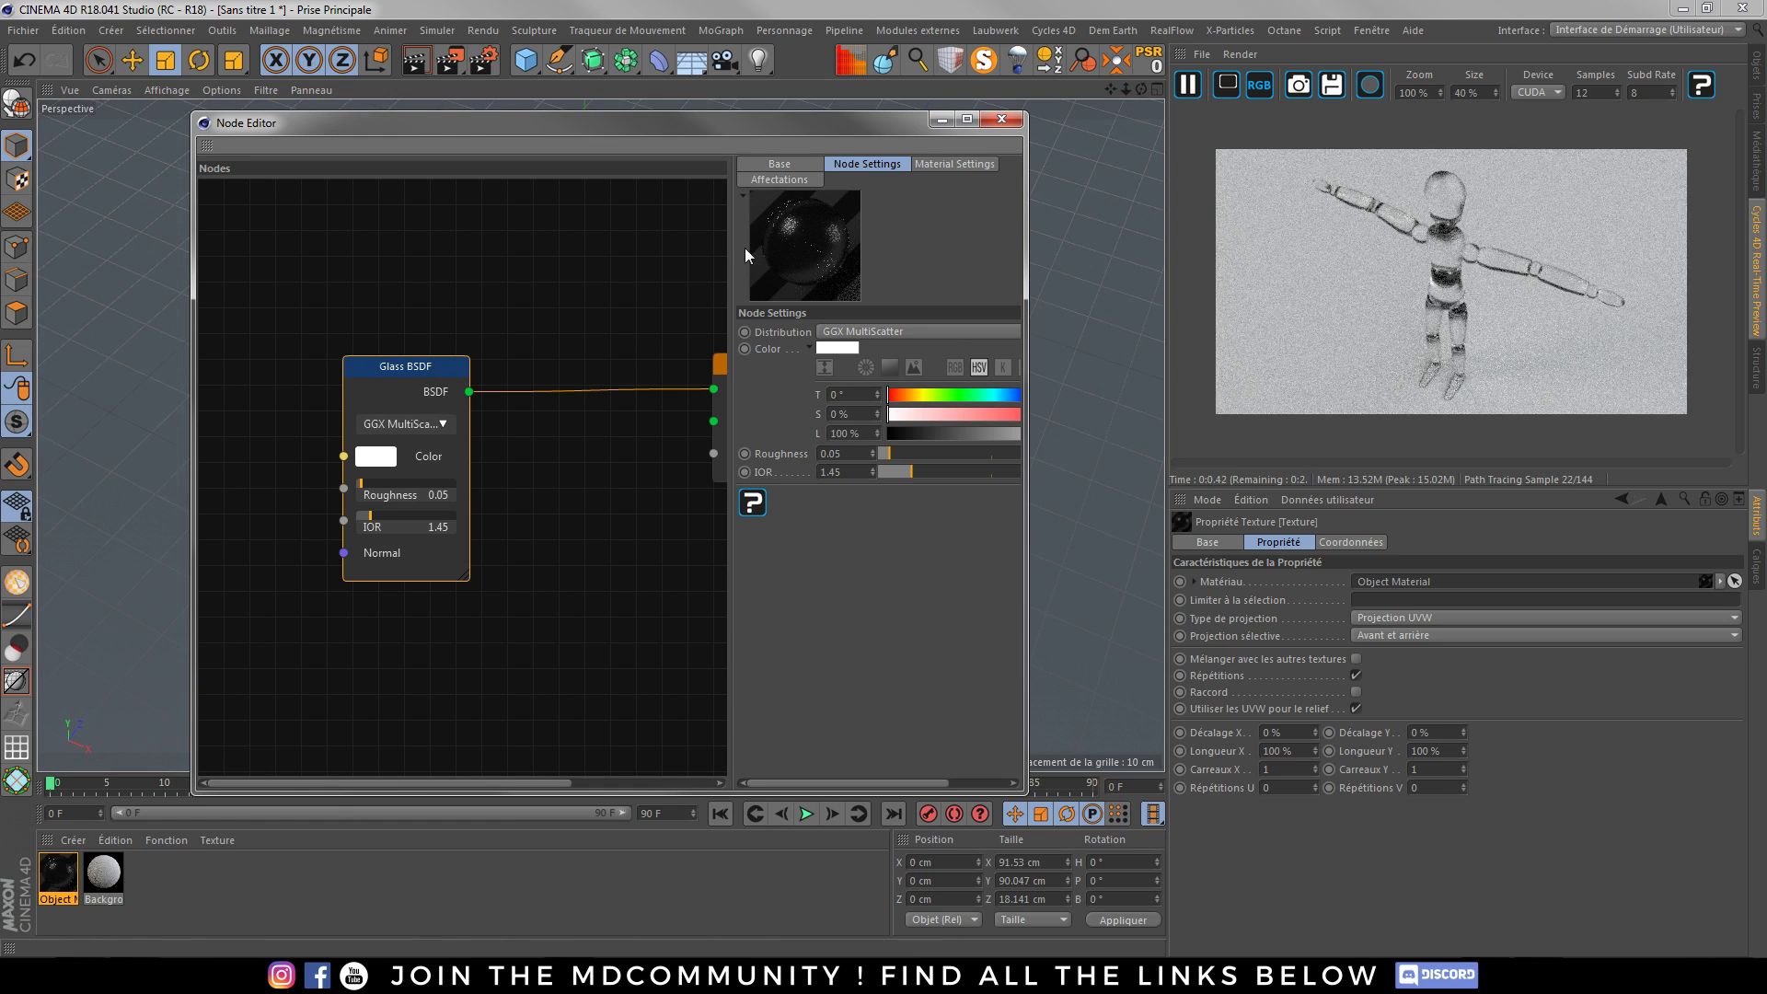
- Pause the preview render, delete the Glass BSDF node and close the Node Editor
left_click(1188, 85)
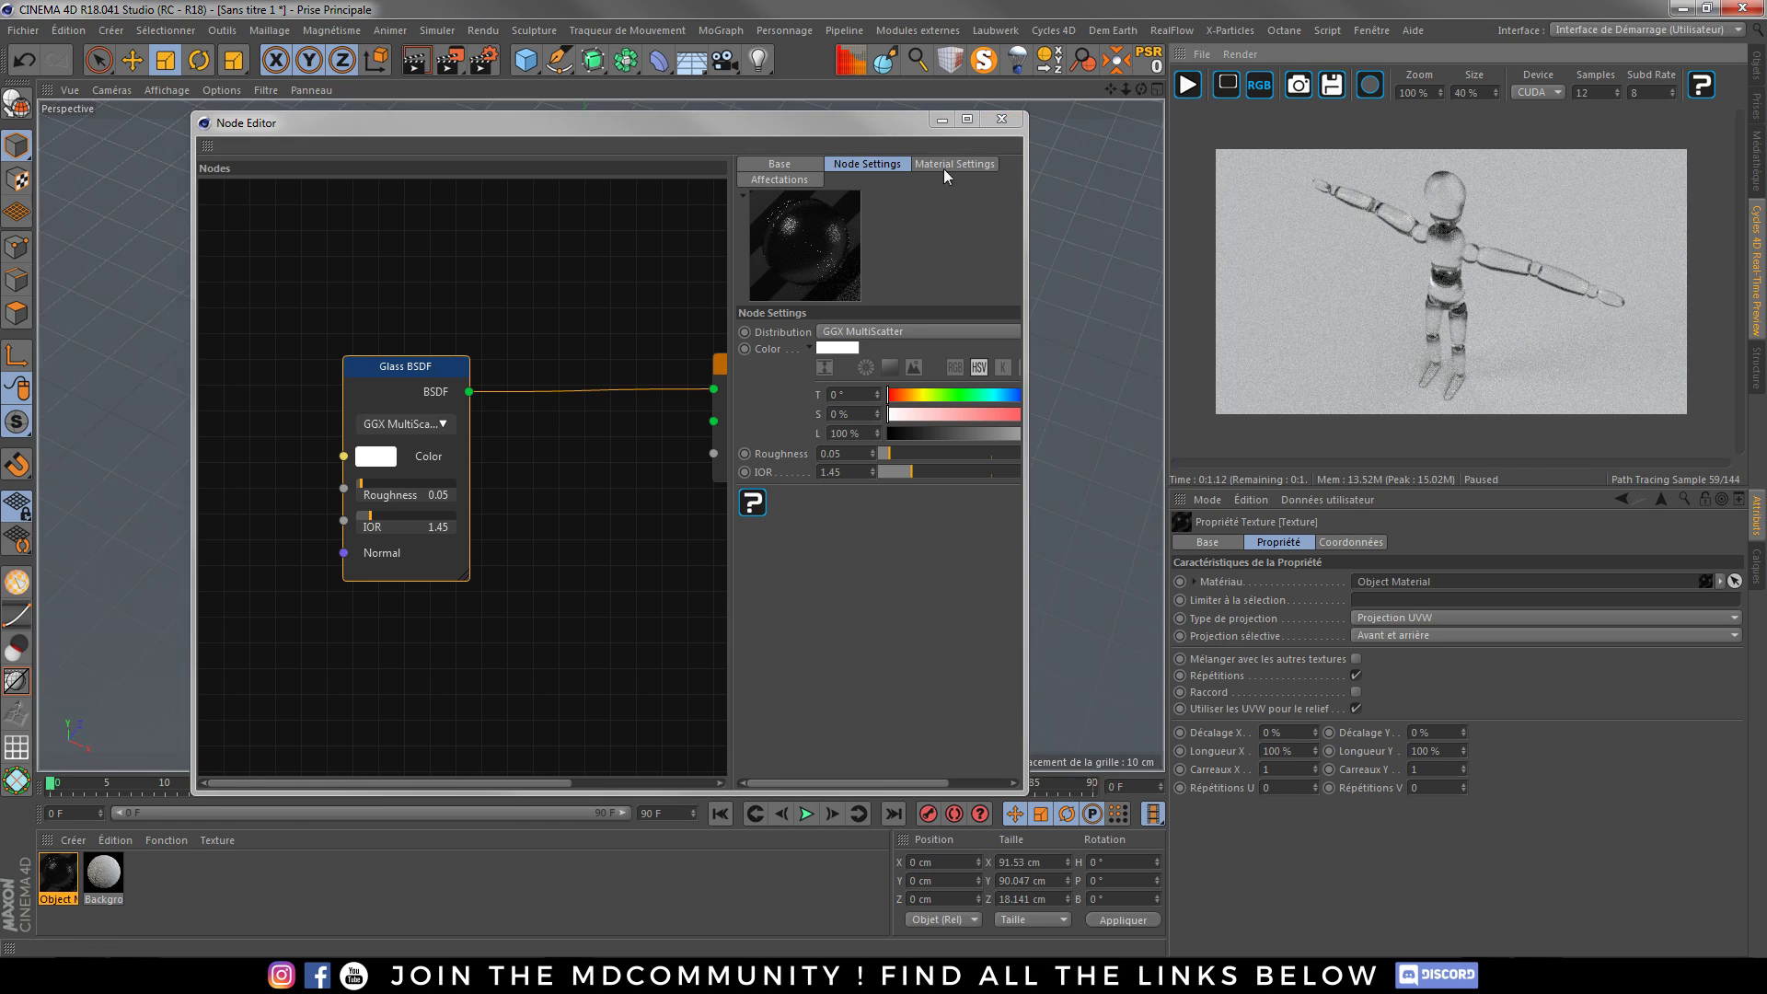
middle_click_drag(613, 521, 517, 518)
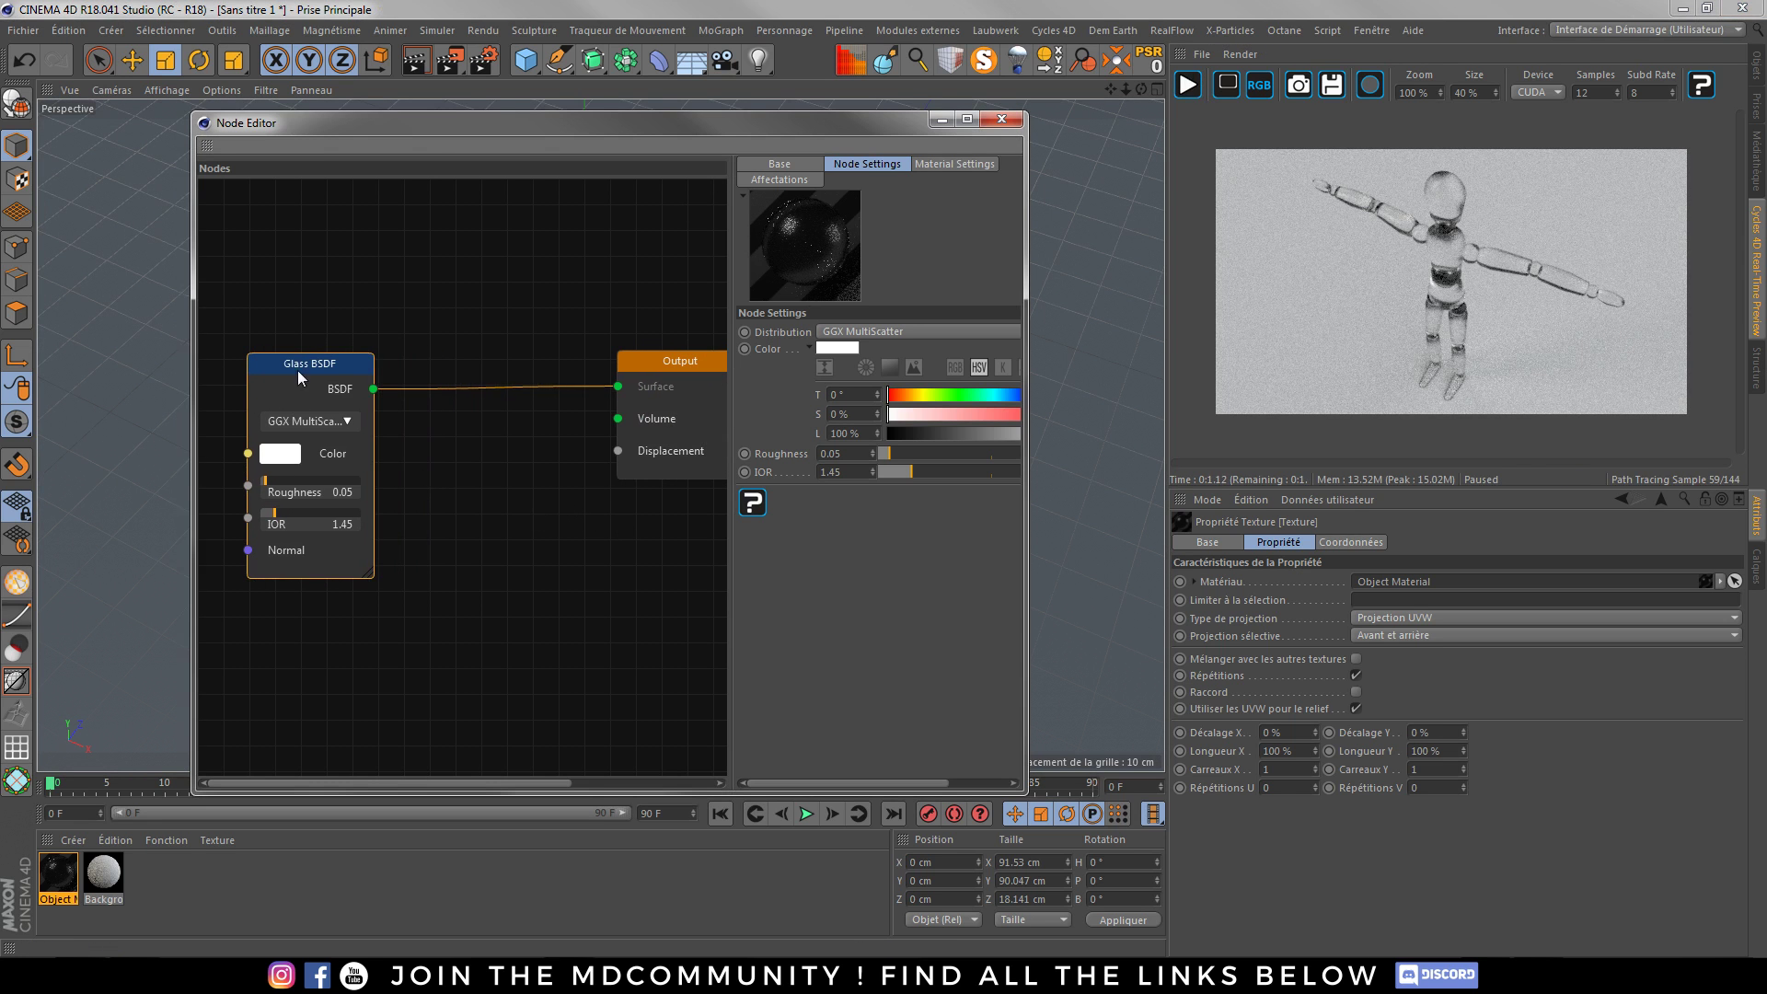
left_click_drag(298, 374, 503, 393)
key("Delete")
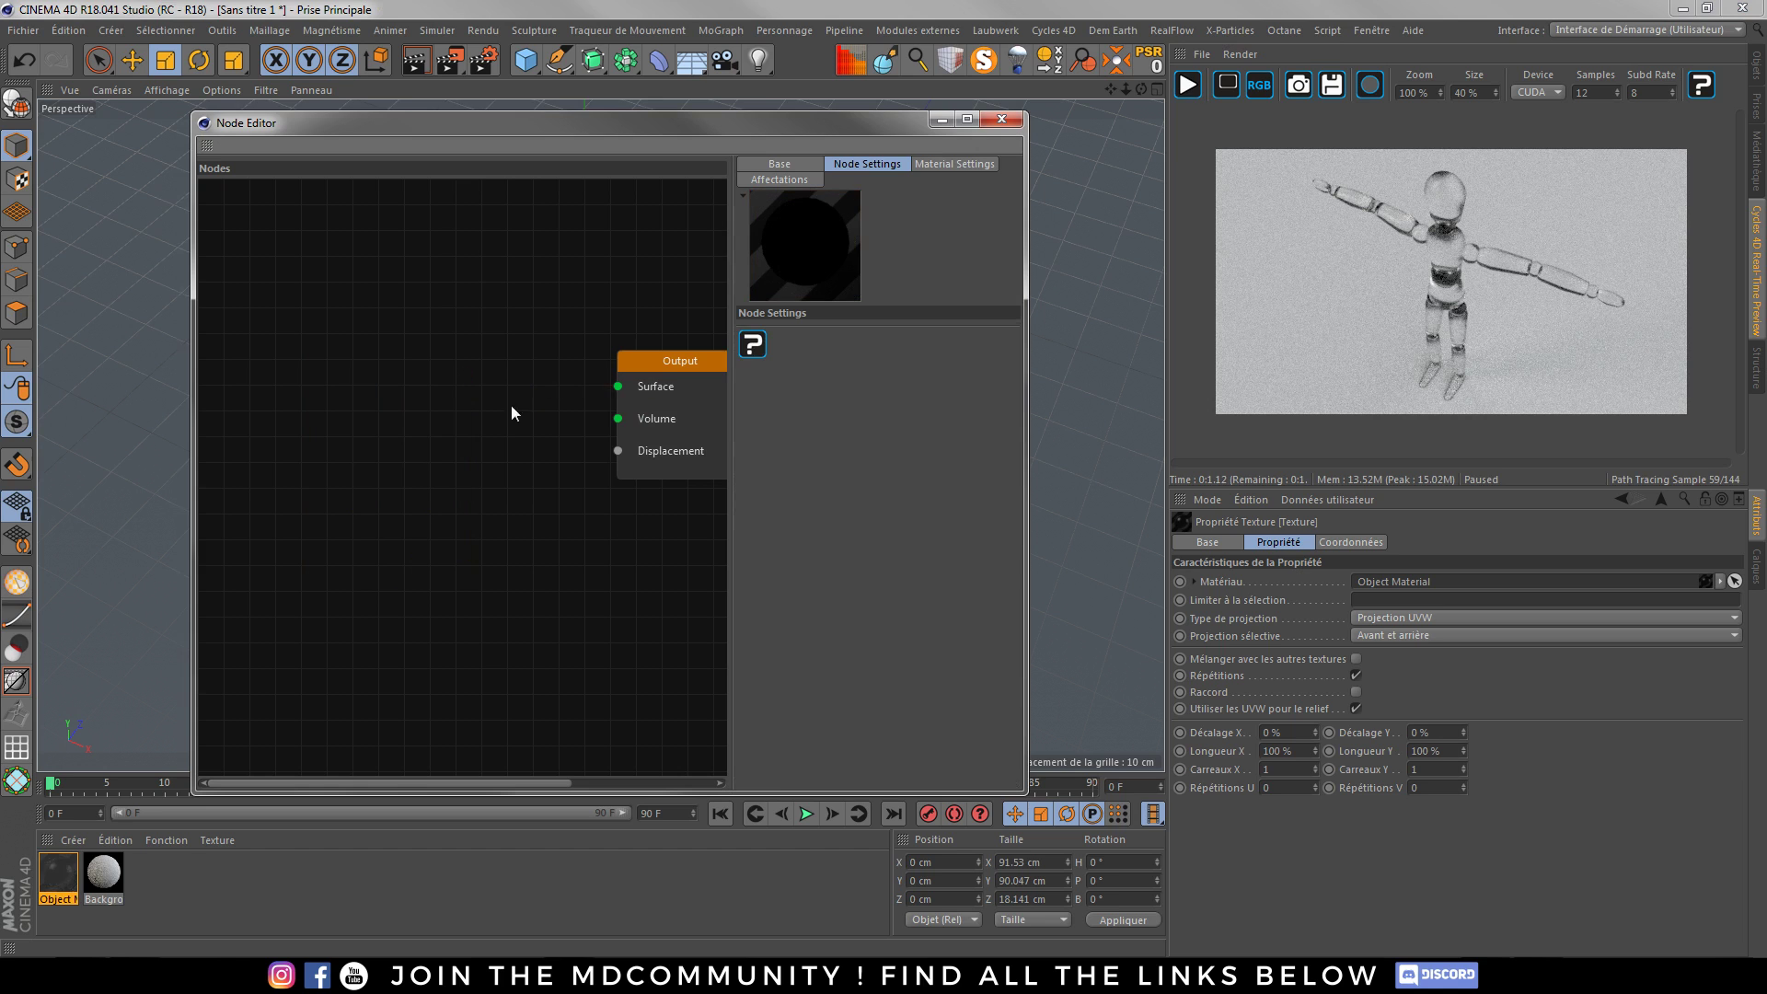
key("h")
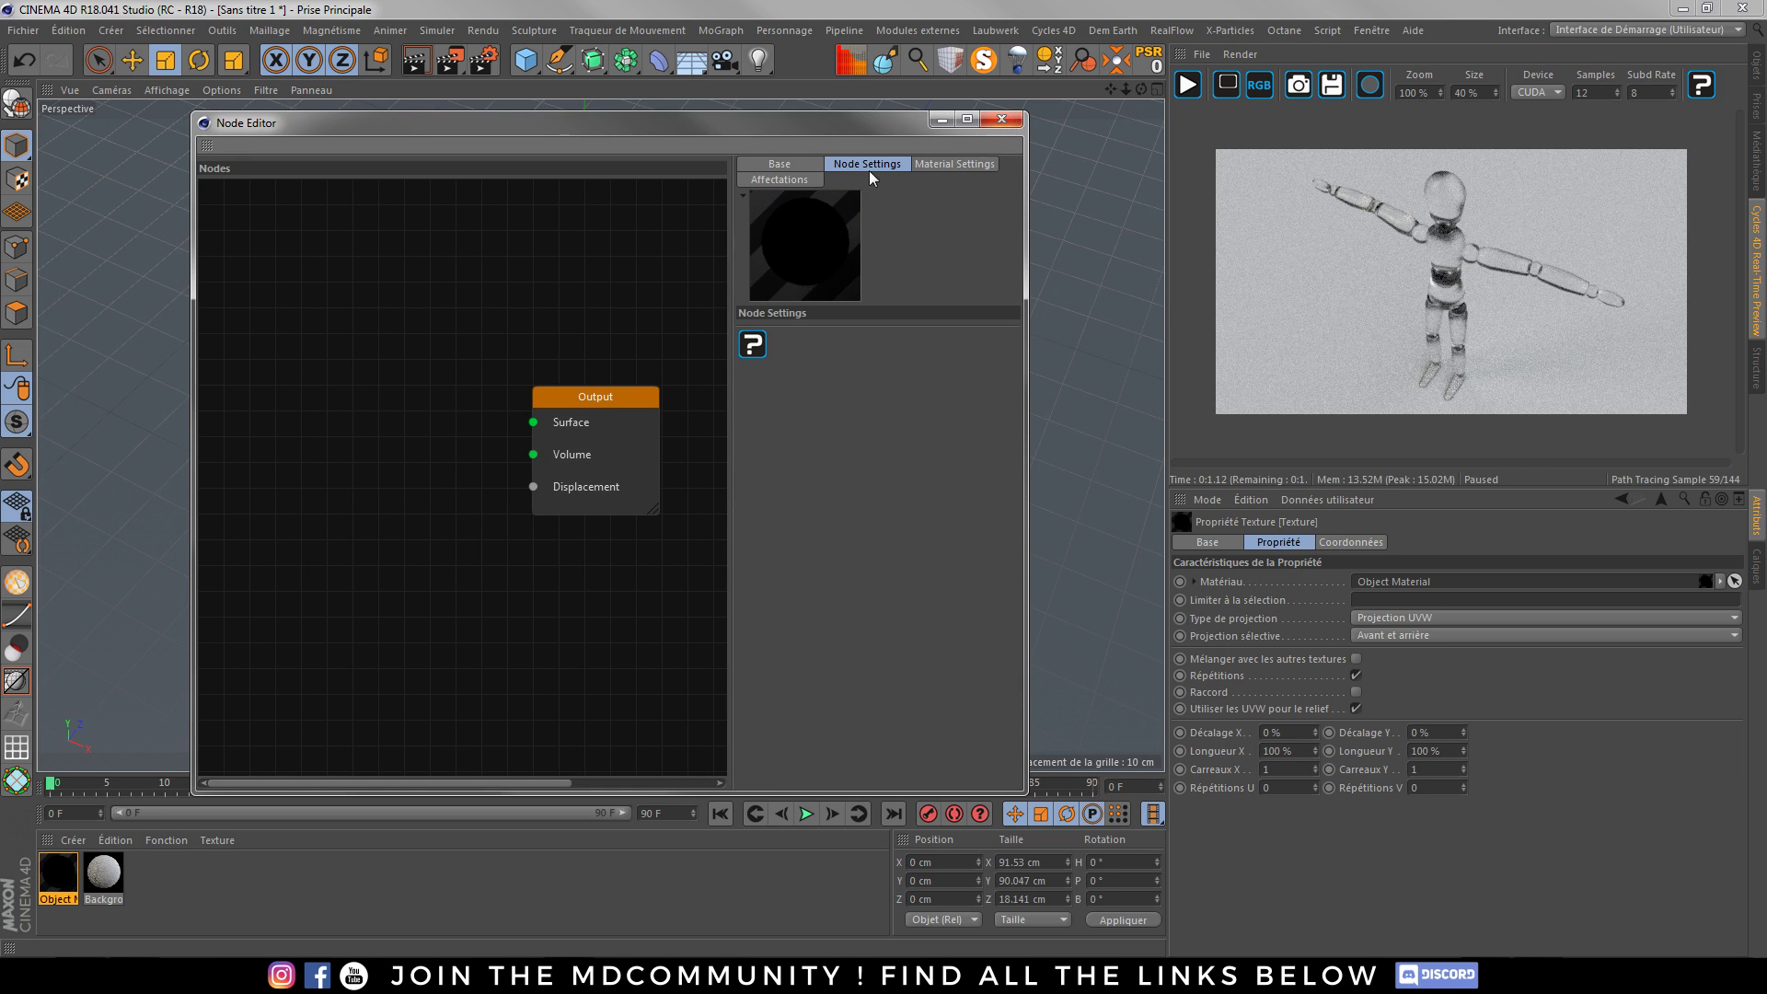
left_click(1002, 119)
- Delete the mannequin, add a Plane object and restart the preview render
left_click(599, 312)
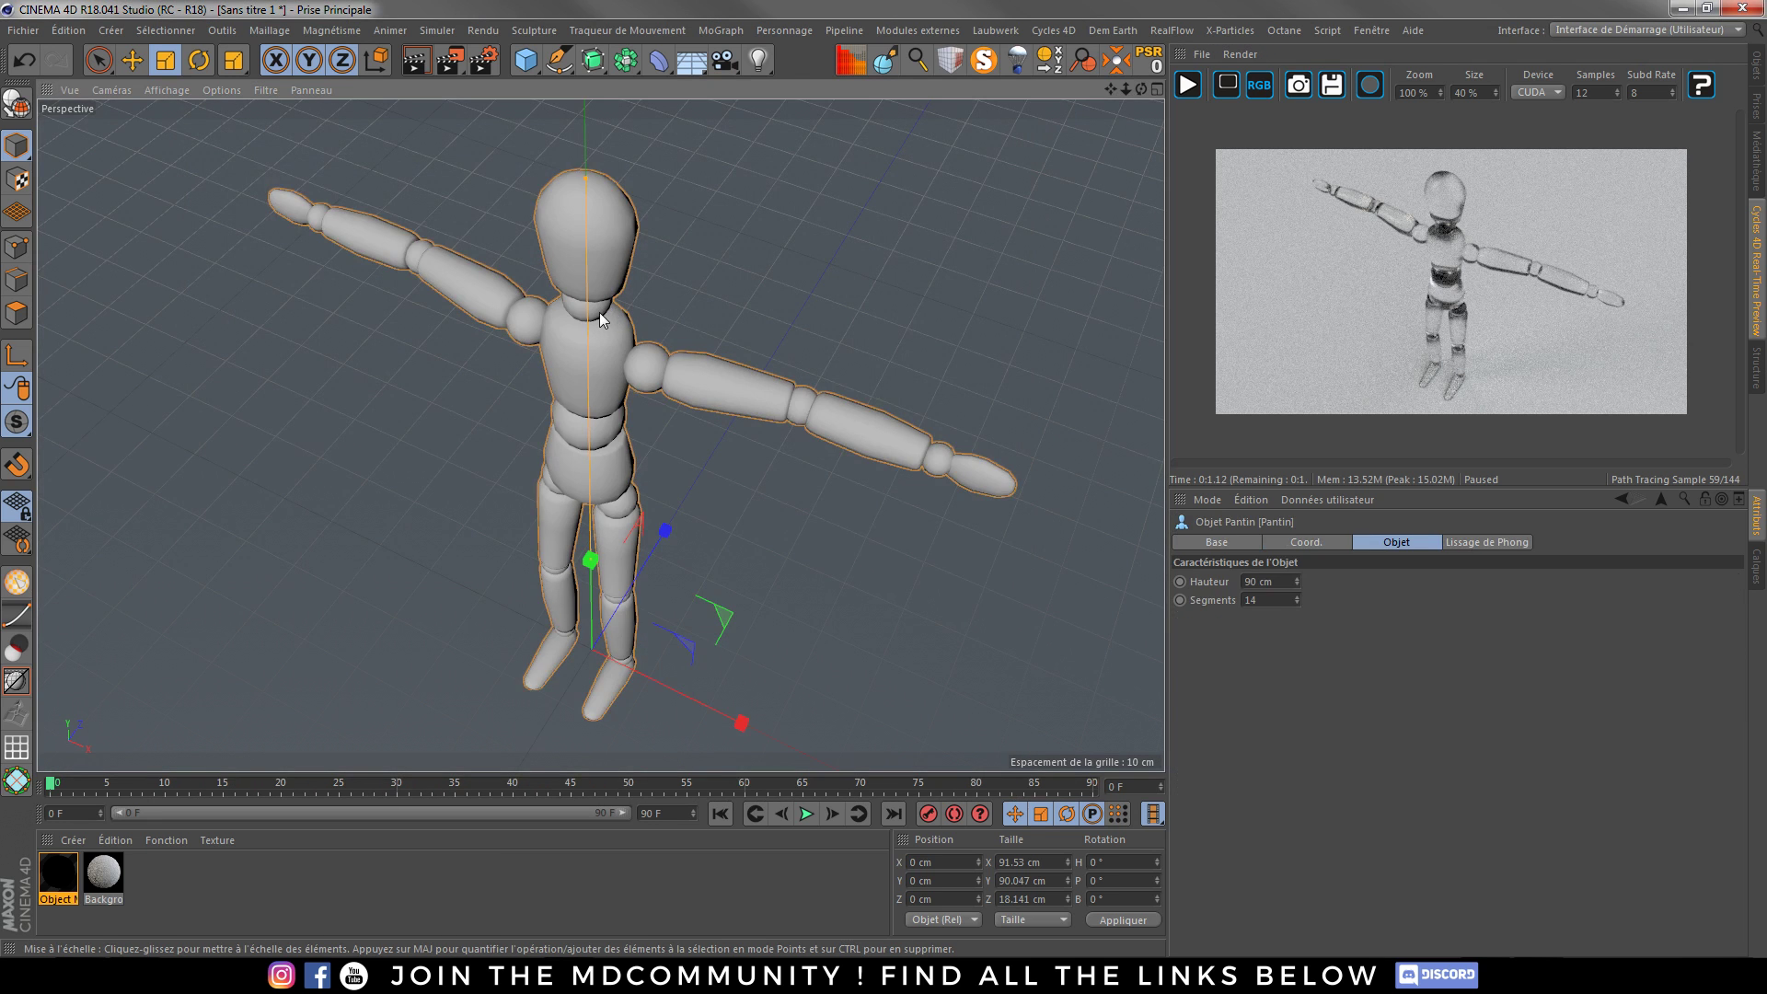
key("Delete")
left_click(59, 869)
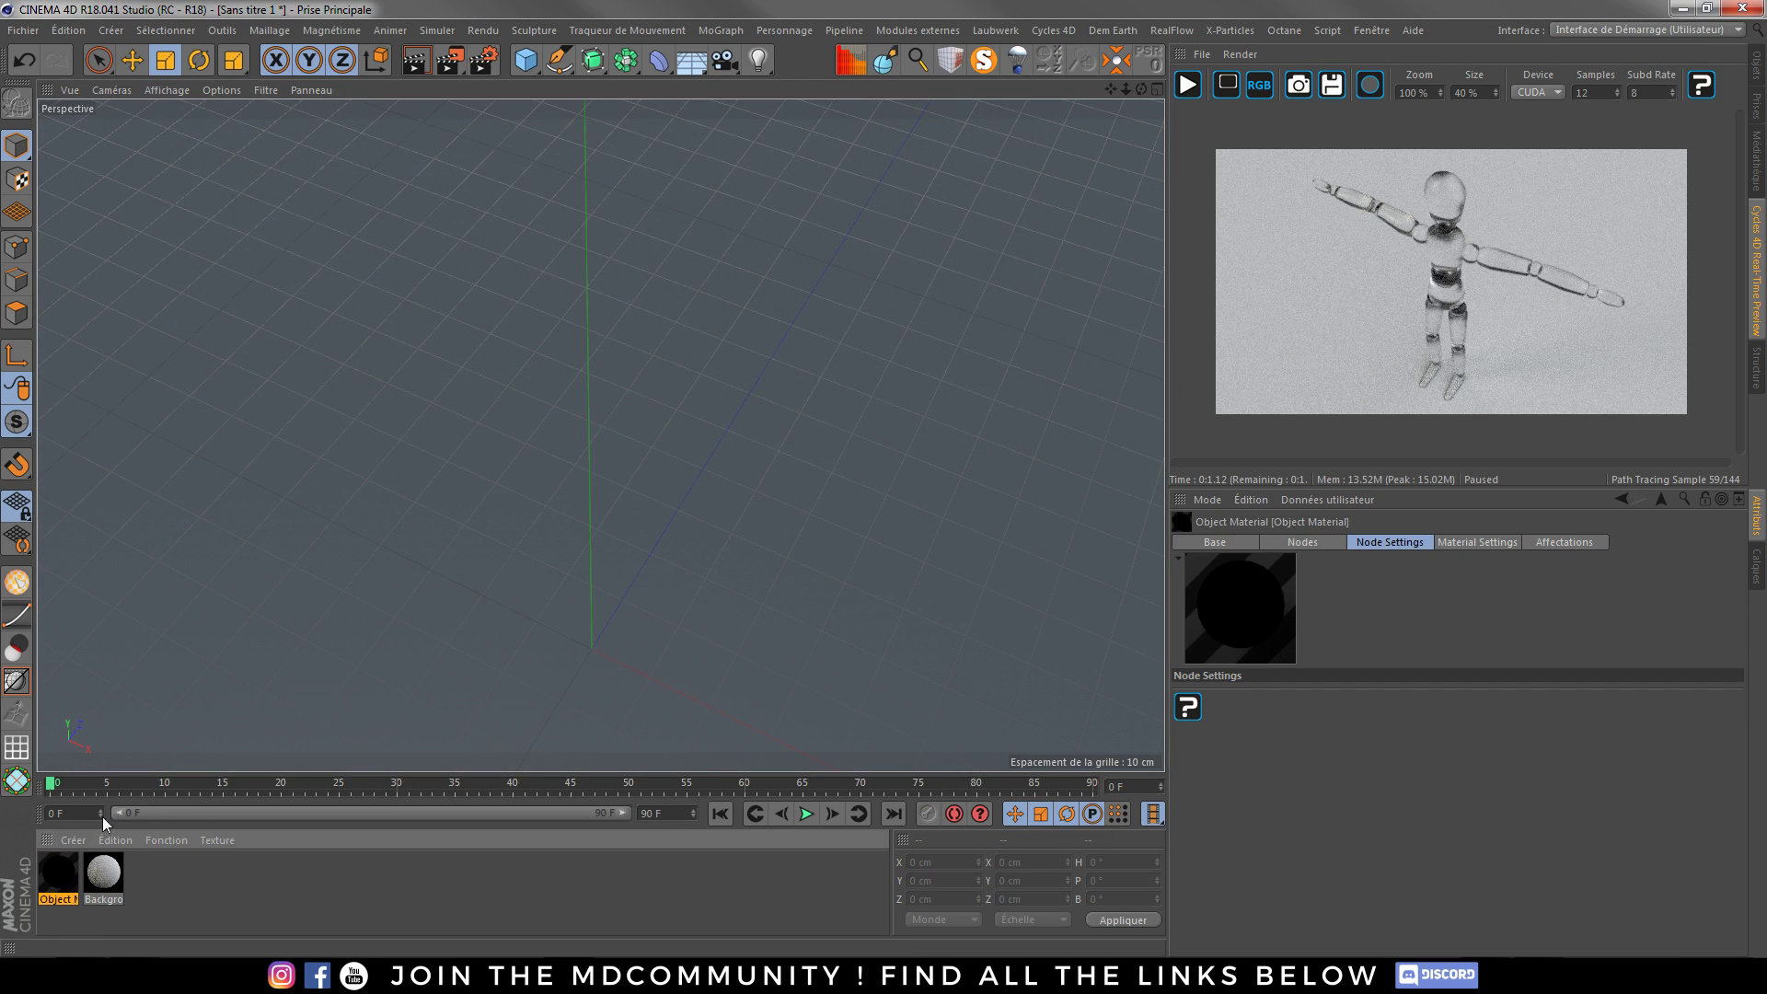
scroll(627, 399, "down", 3)
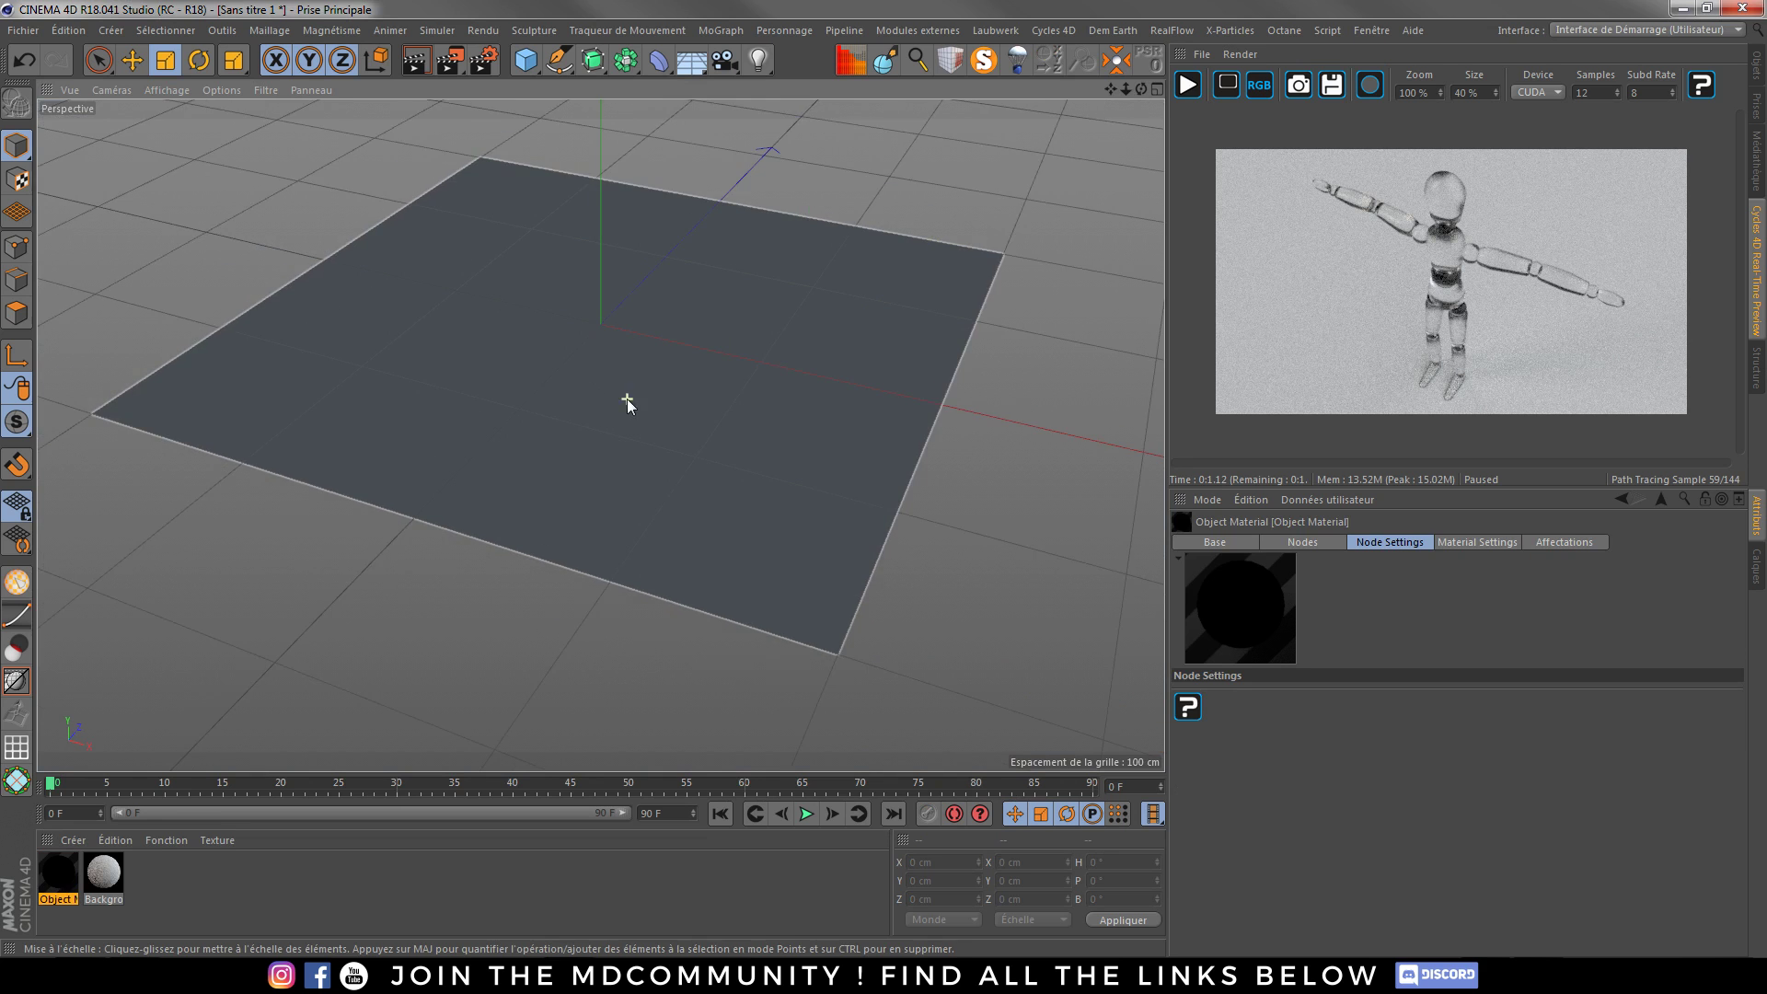
left_click_drag(627, 400, 650, 472, "alt")
scroll(650, 472, "up", 3)
left_click(1200, 86)
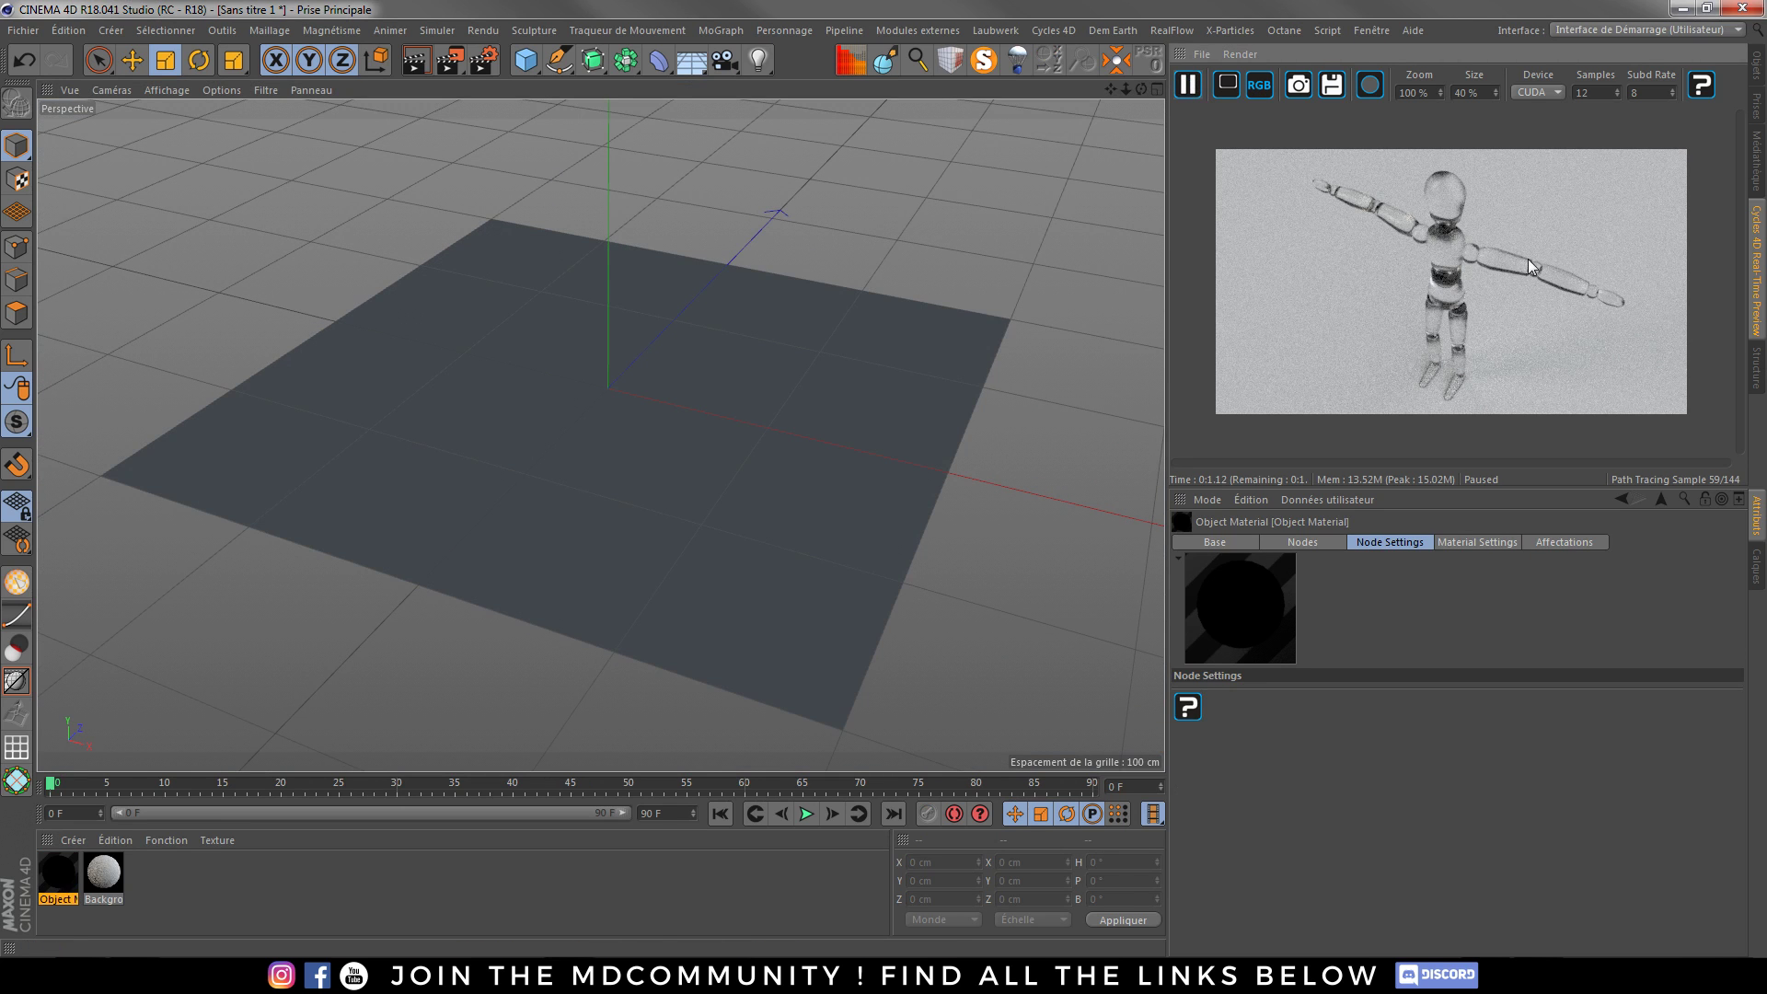
- Delete the old Object Material and create a new Cycles 4D Object Material
left_click(74, 867)
key("Delete")
left_click(72, 840)
mouse_move(206, 705)
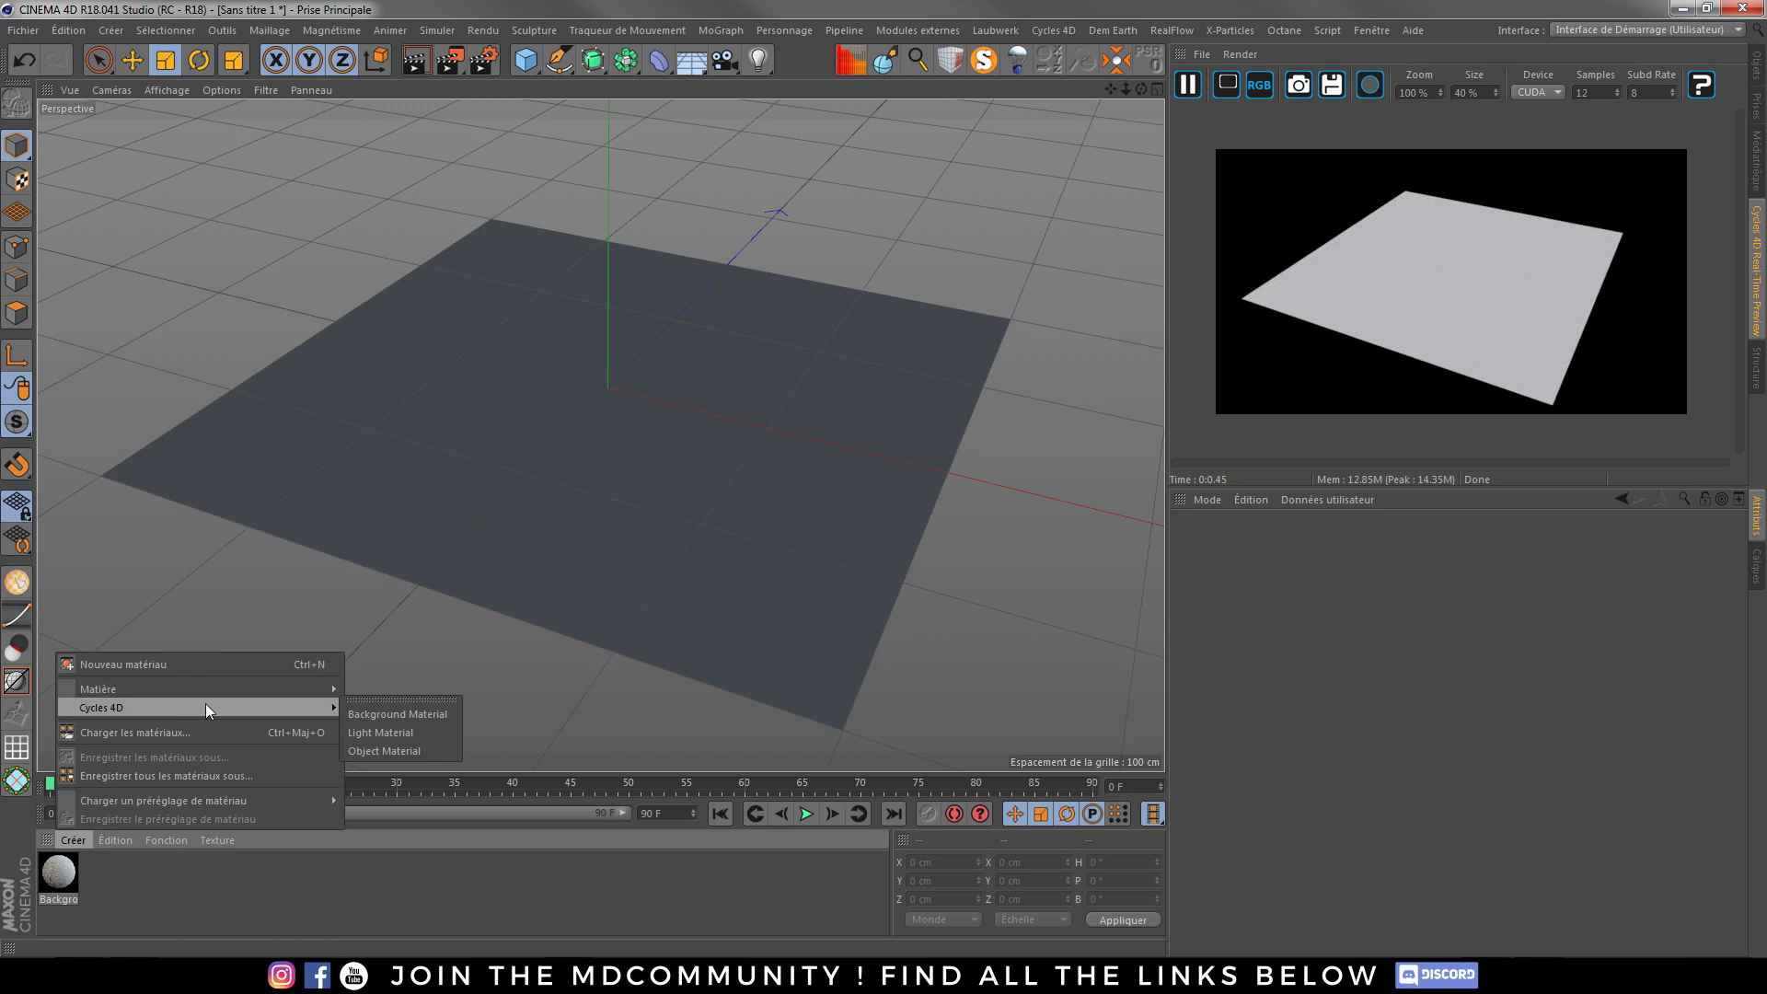
left_click(383, 751)
left_click(55, 878)
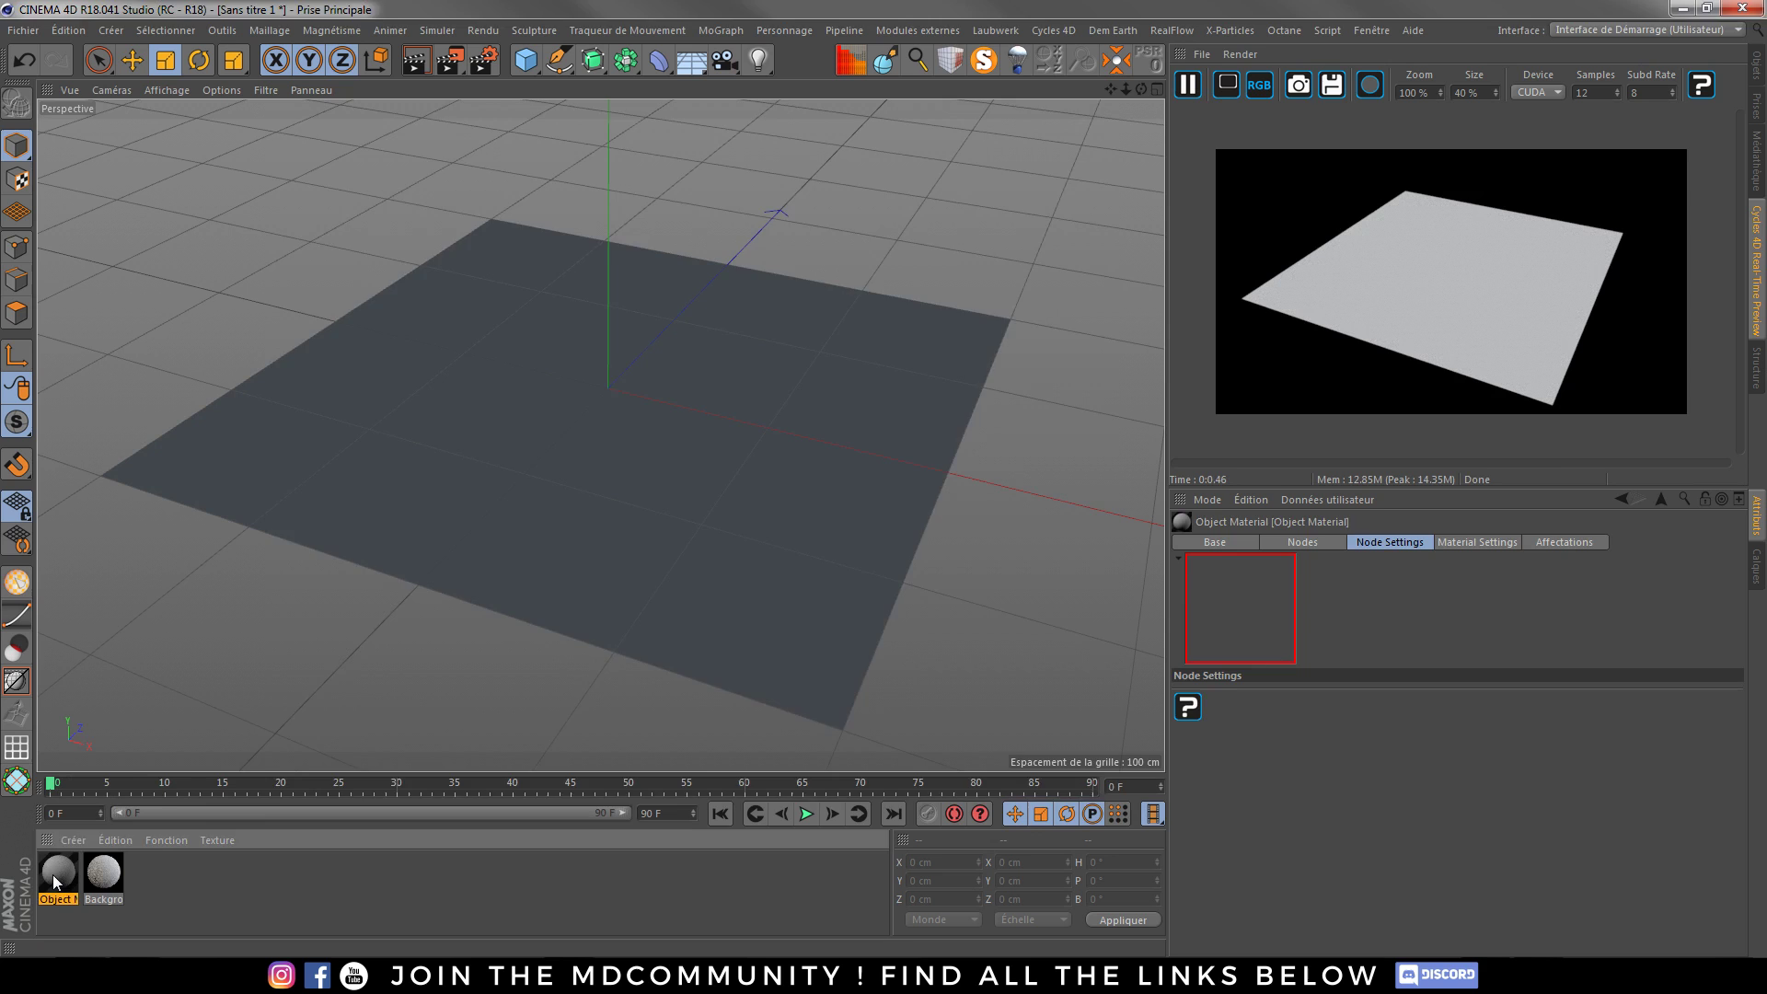
- Open the new material's node graph full screen and add a Glossy BSDF below Diffuse
double_click(53, 874)
double_click(1030, 118)
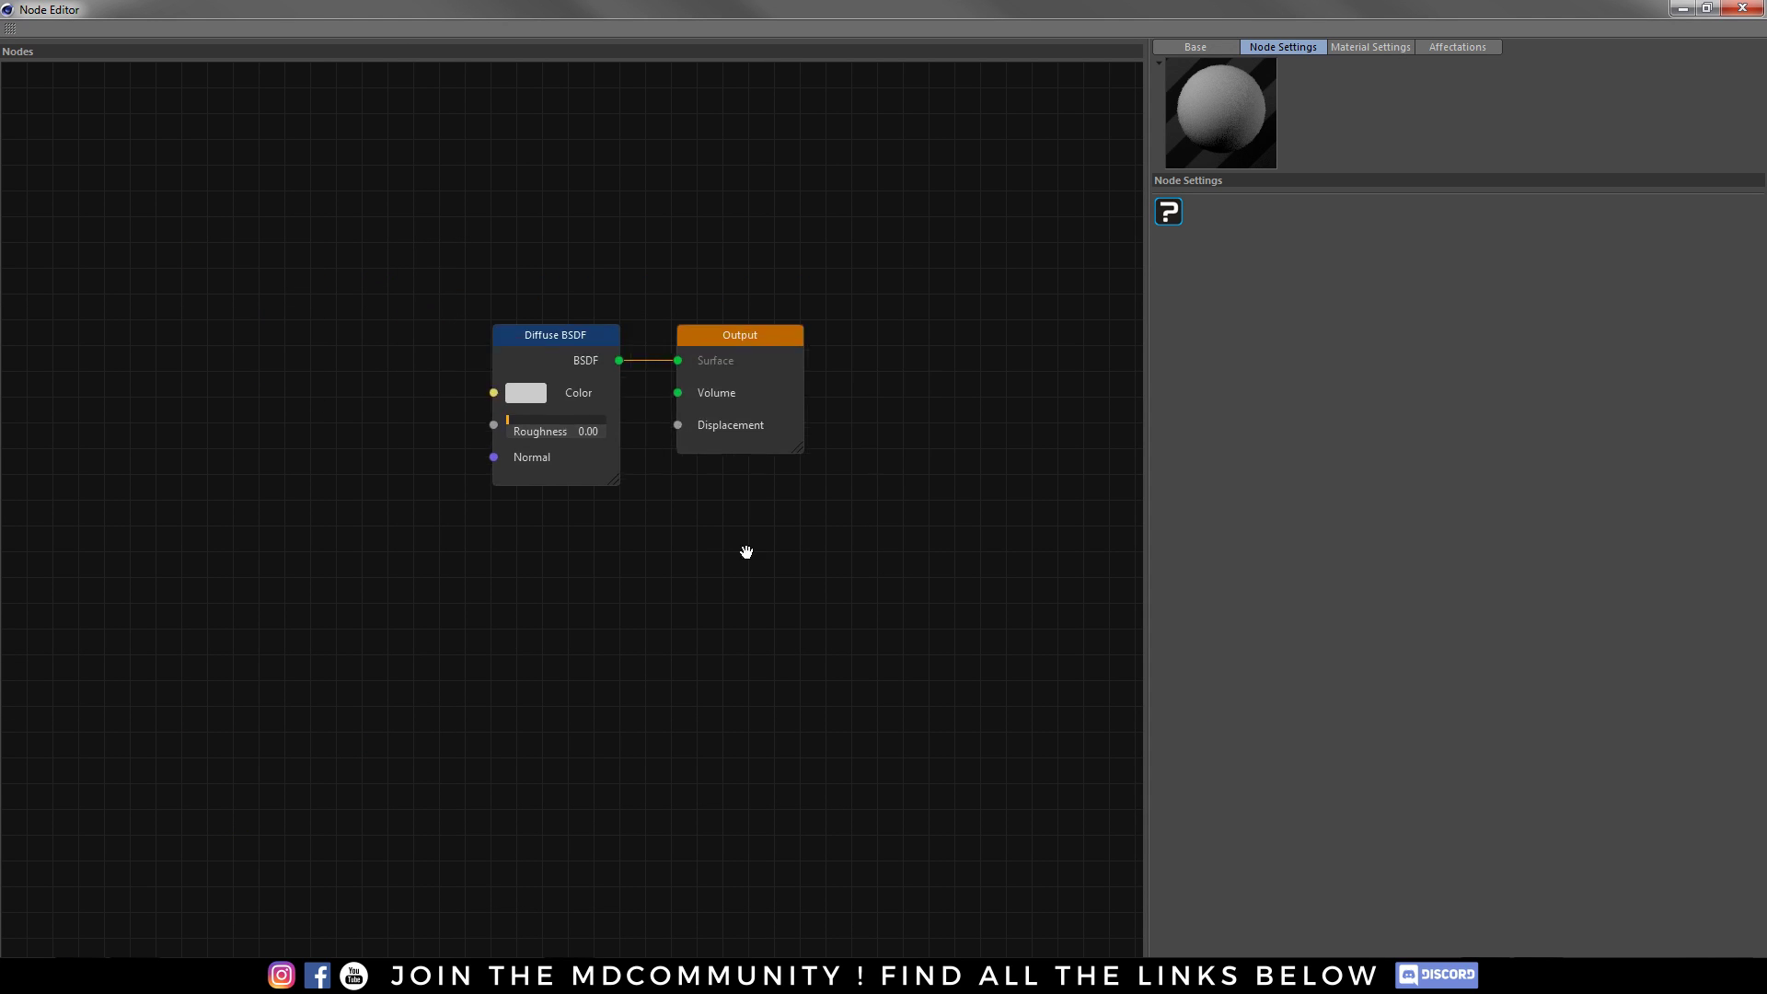
right_click(371, 317)
mouse_move(468, 543)
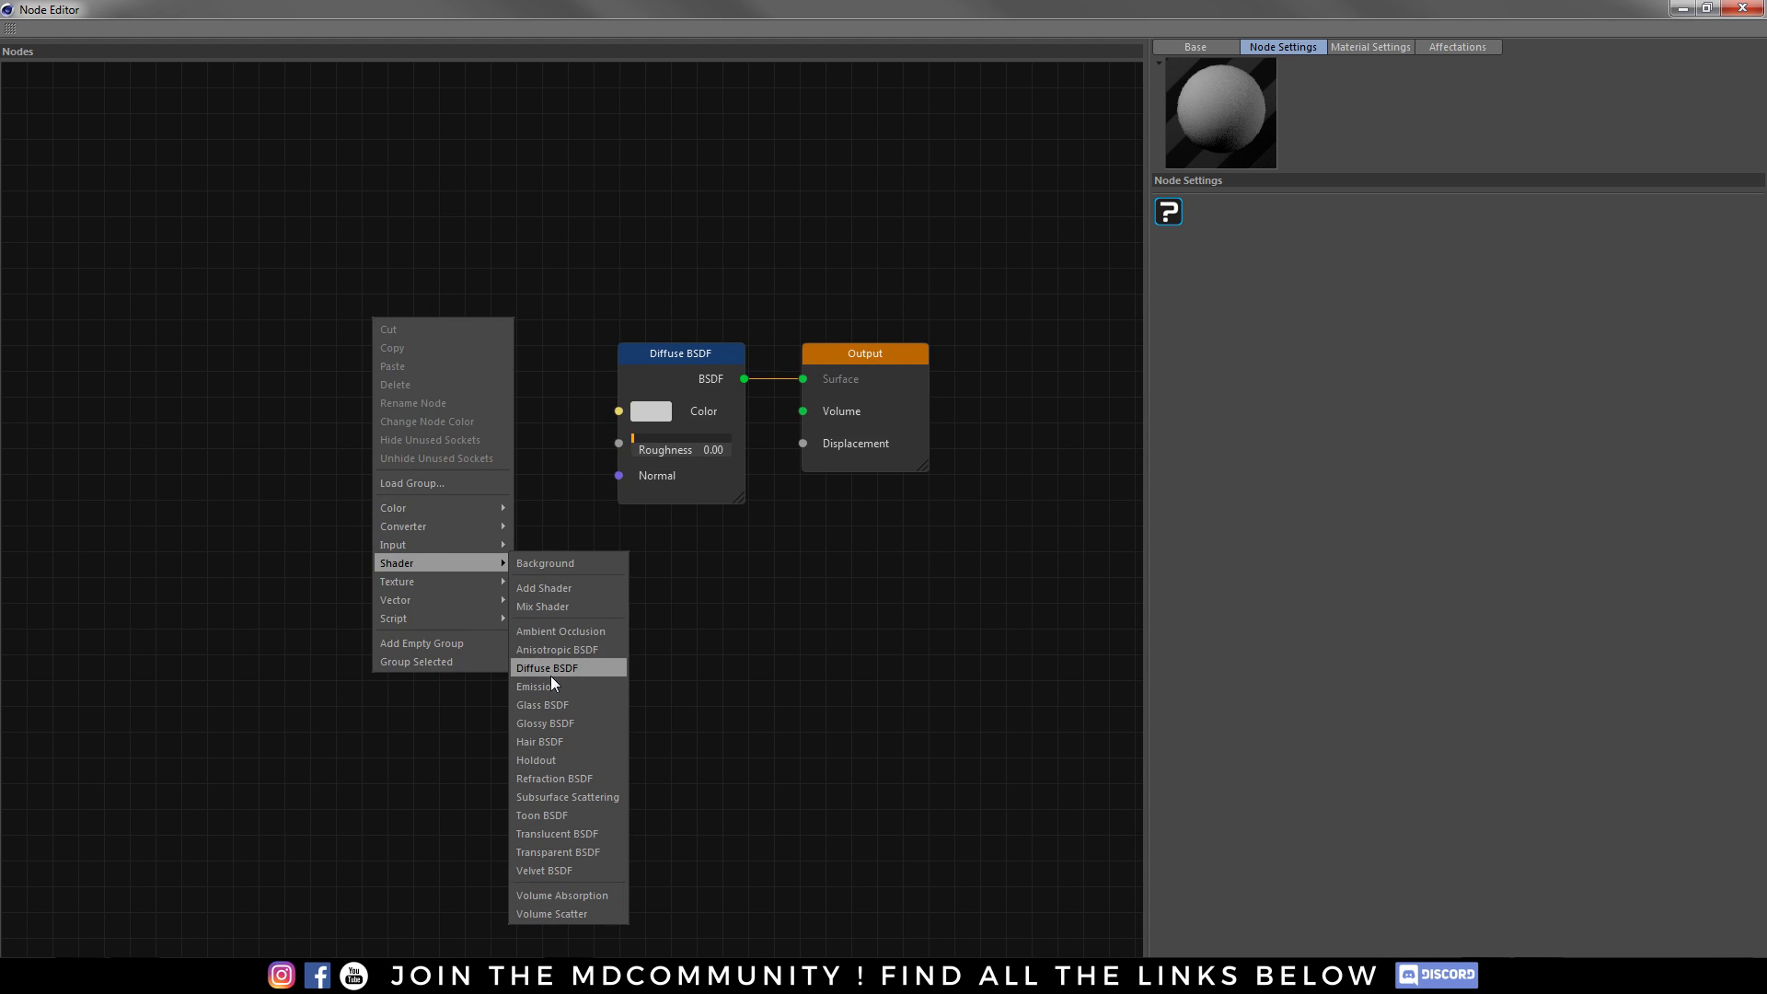
left_click(543, 723)
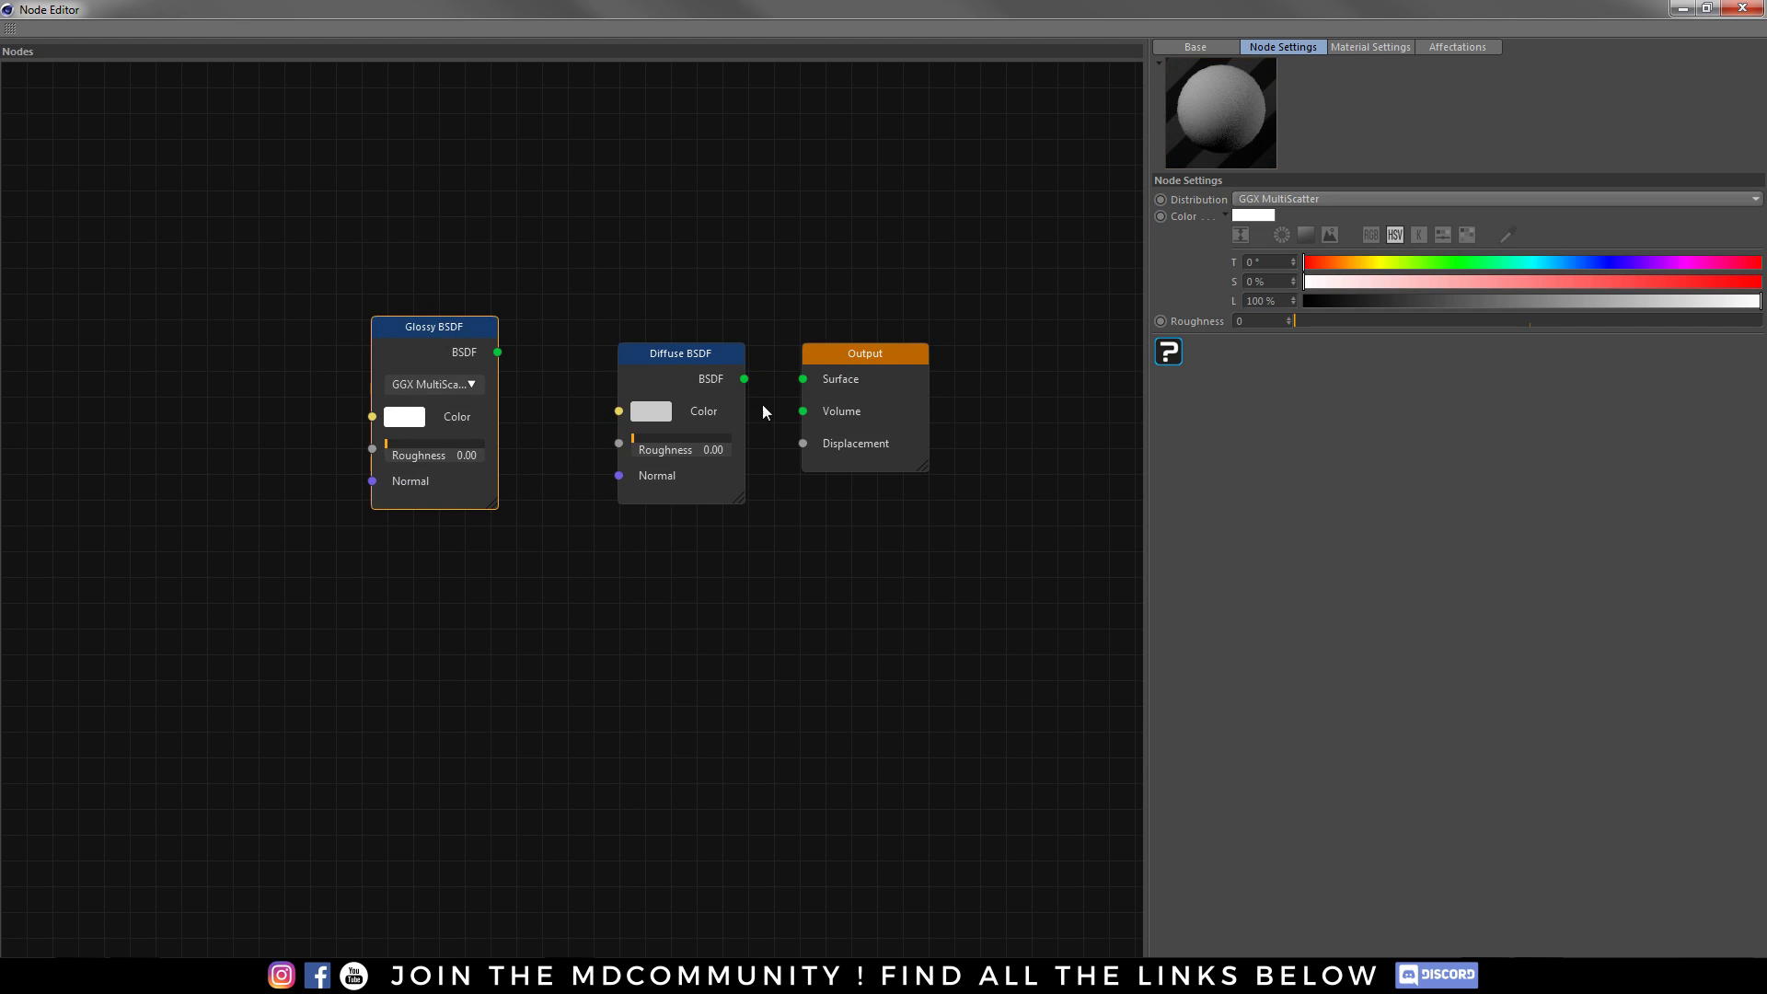
left_click_drag(692, 357, 562, 284)
left_click_drag(399, 327, 513, 463)
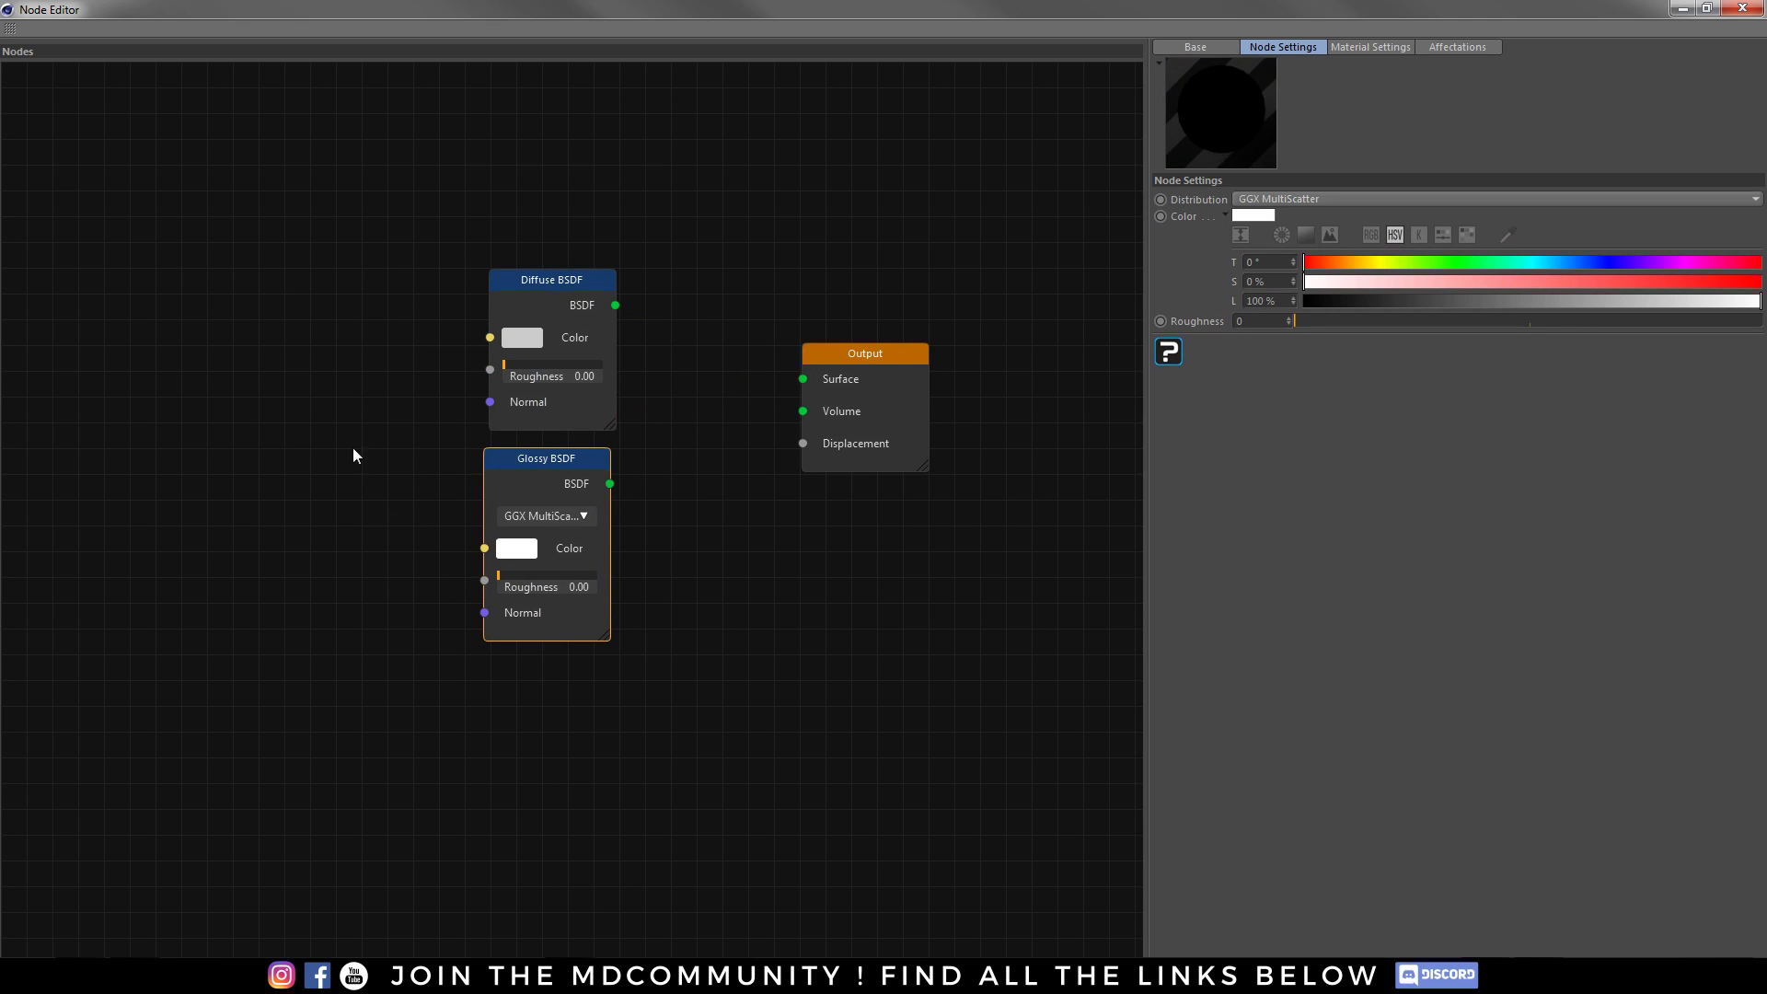
- Add a Mix Shader with Diffuse in Shader1 and Glossy in Shader2
right_click(691, 338)
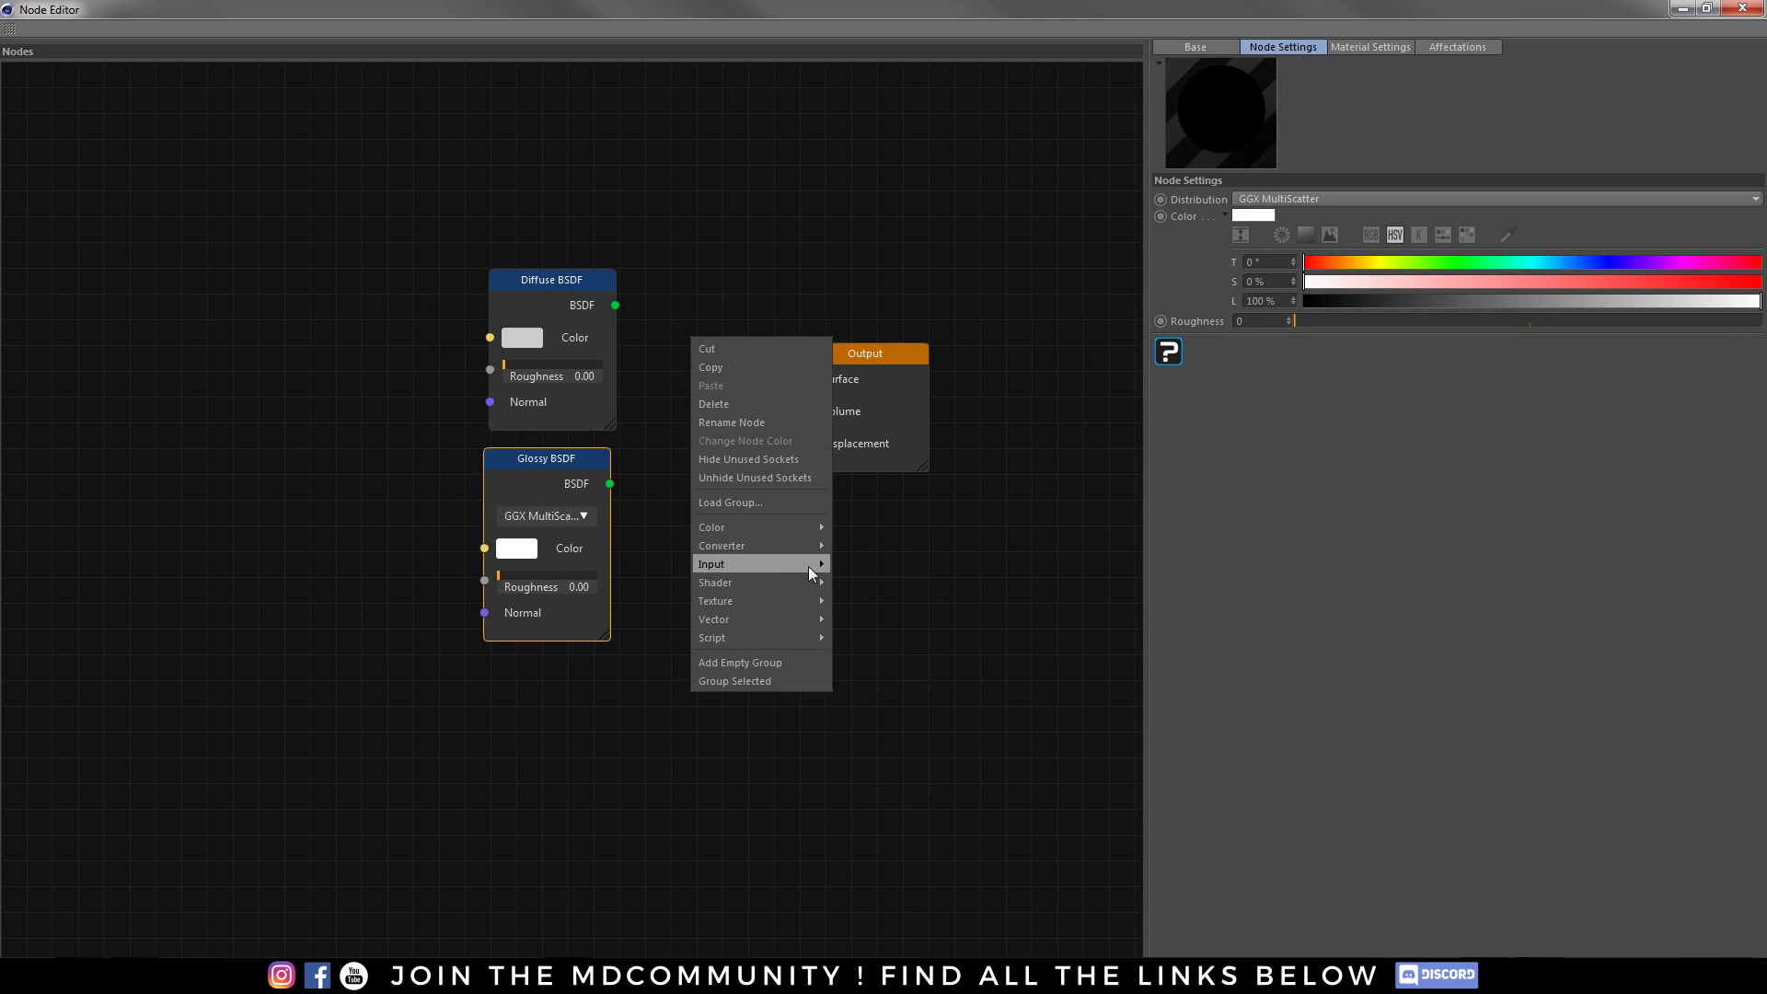
mouse_move(813, 602)
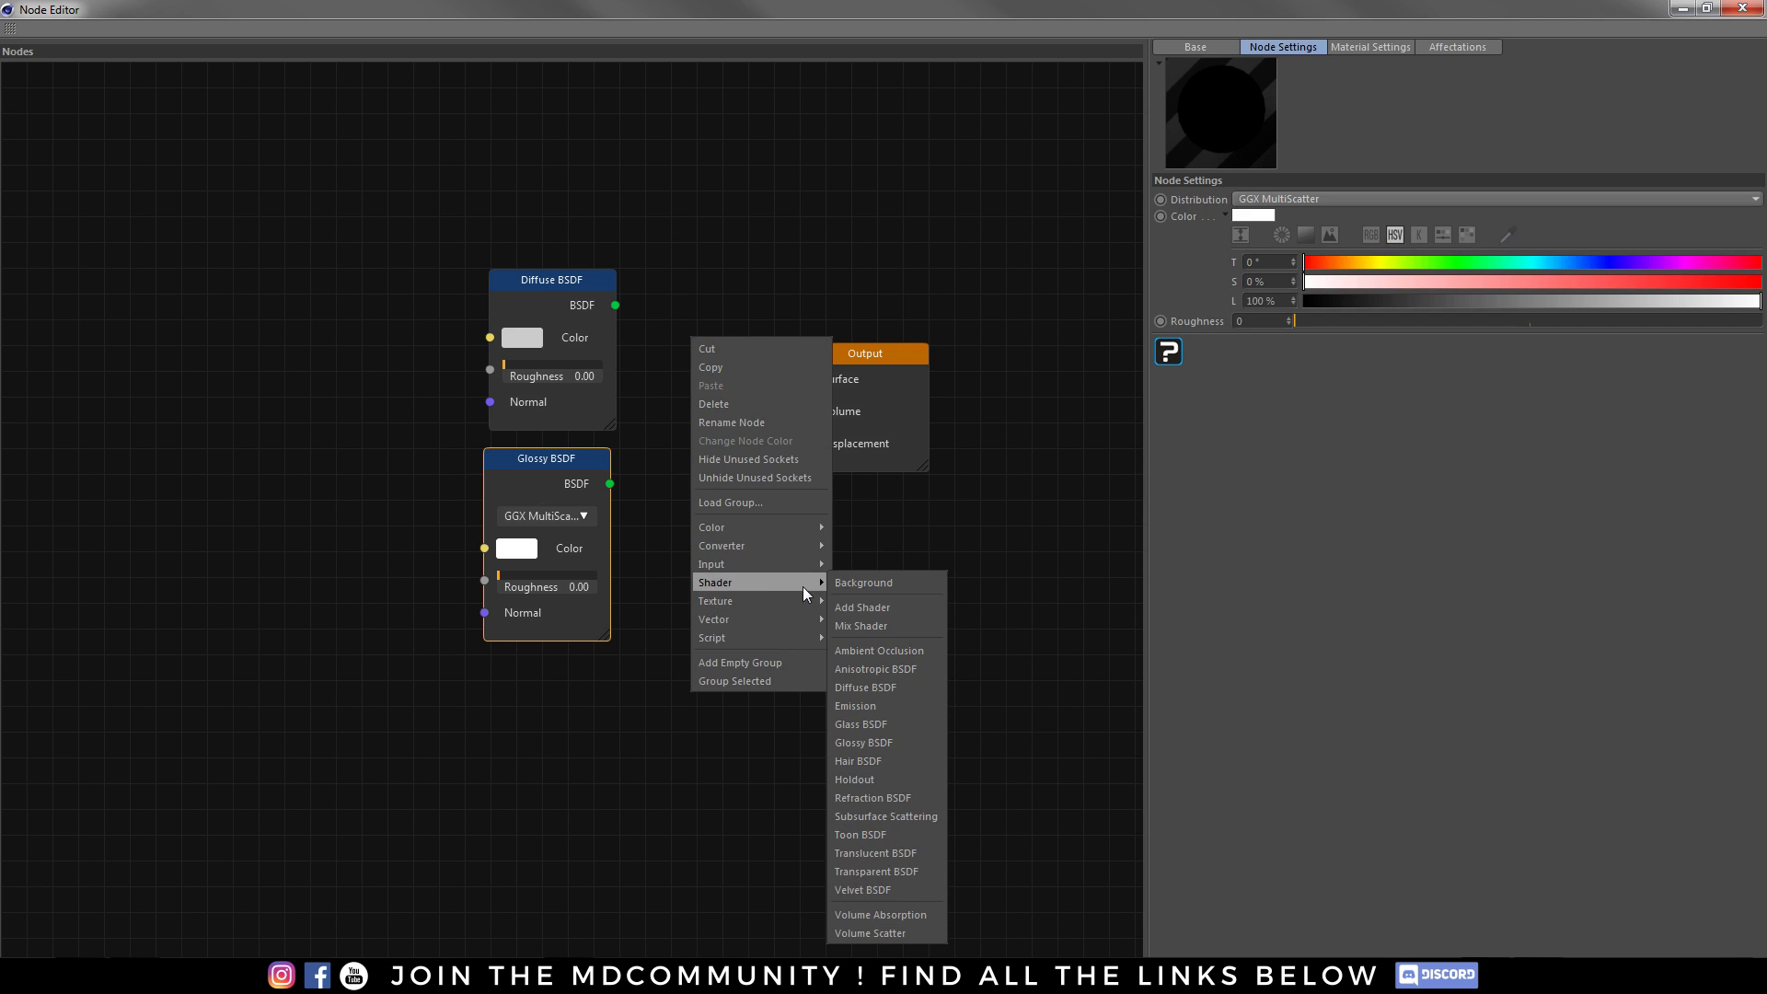
left_click(861, 626)
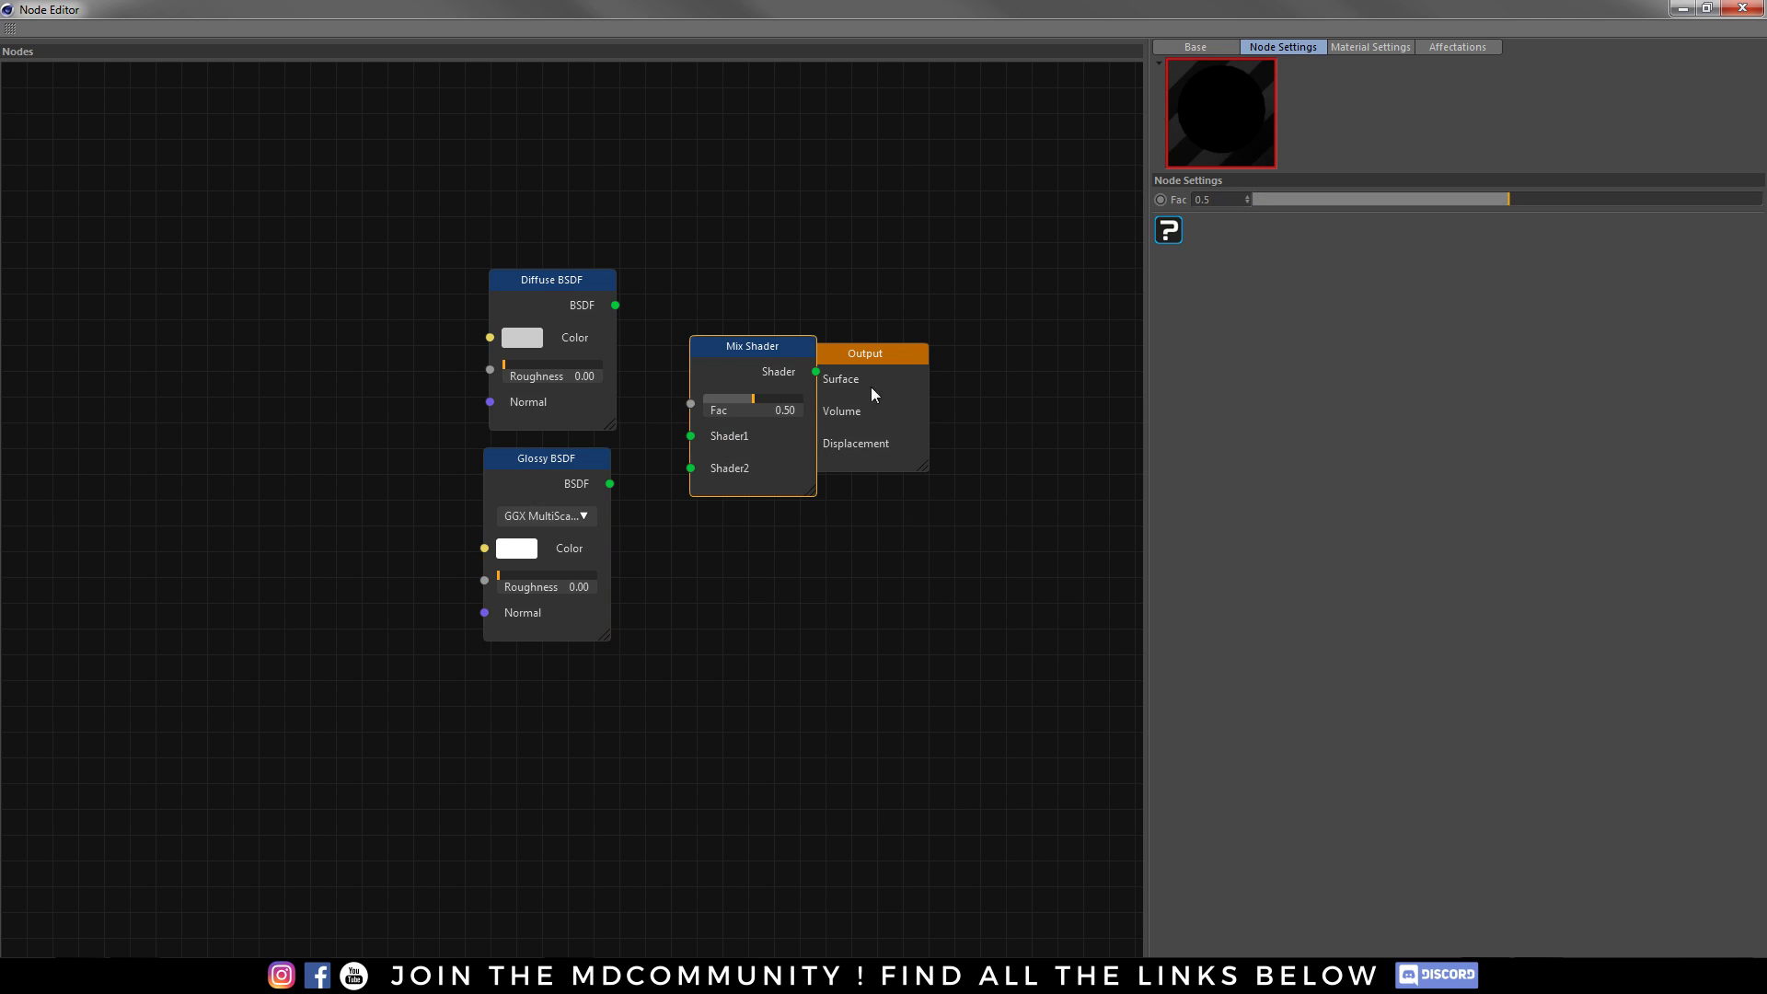
left_click_drag(870, 387, 932, 374)
left_click_drag(742, 347, 737, 333)
left_click_drag(615, 304, 685, 421)
left_click_drag(609, 483, 686, 453)
- Set the Mix Shader Fac to 0.2 and connect it to the Output Surface
left_click(741, 437)
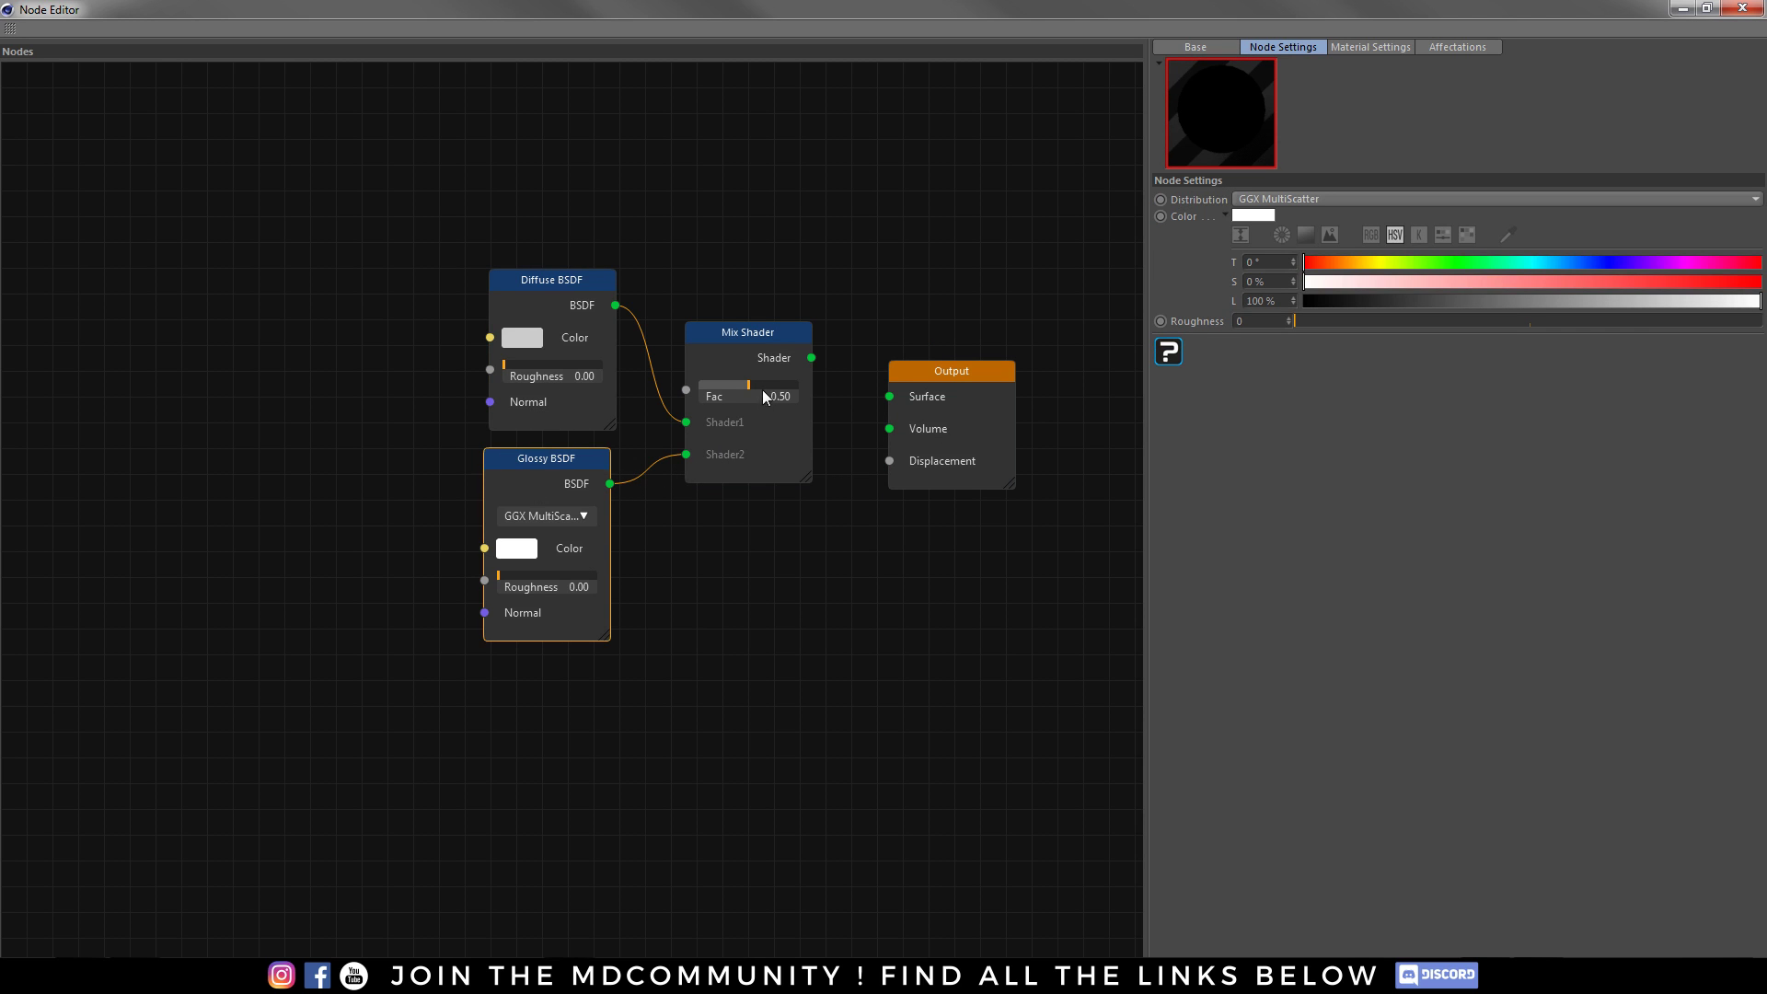
double_click(777, 394)
type("0.2")
key("Return")
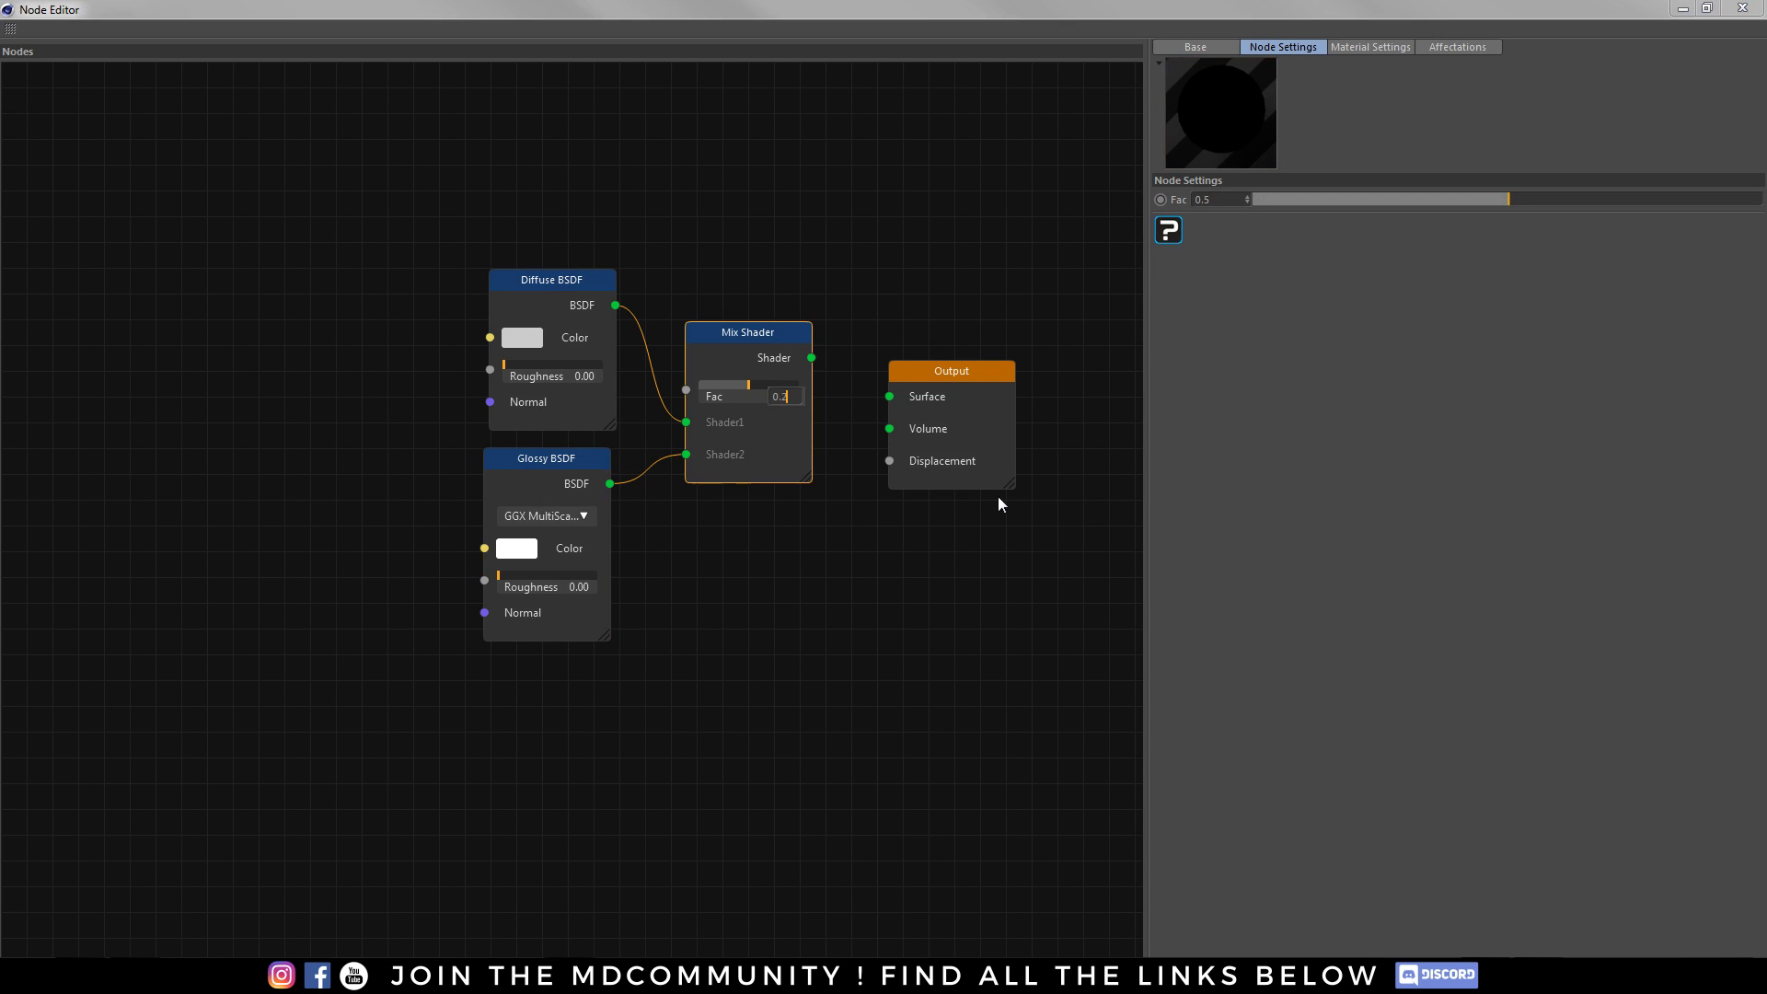
left_click_drag(811, 357, 889, 396)
middle_click_drag(649, 556, 660, 469)
- Add an Image Texture node, duplicate it below, and collapse both texture nodes
right_click(309, 234)
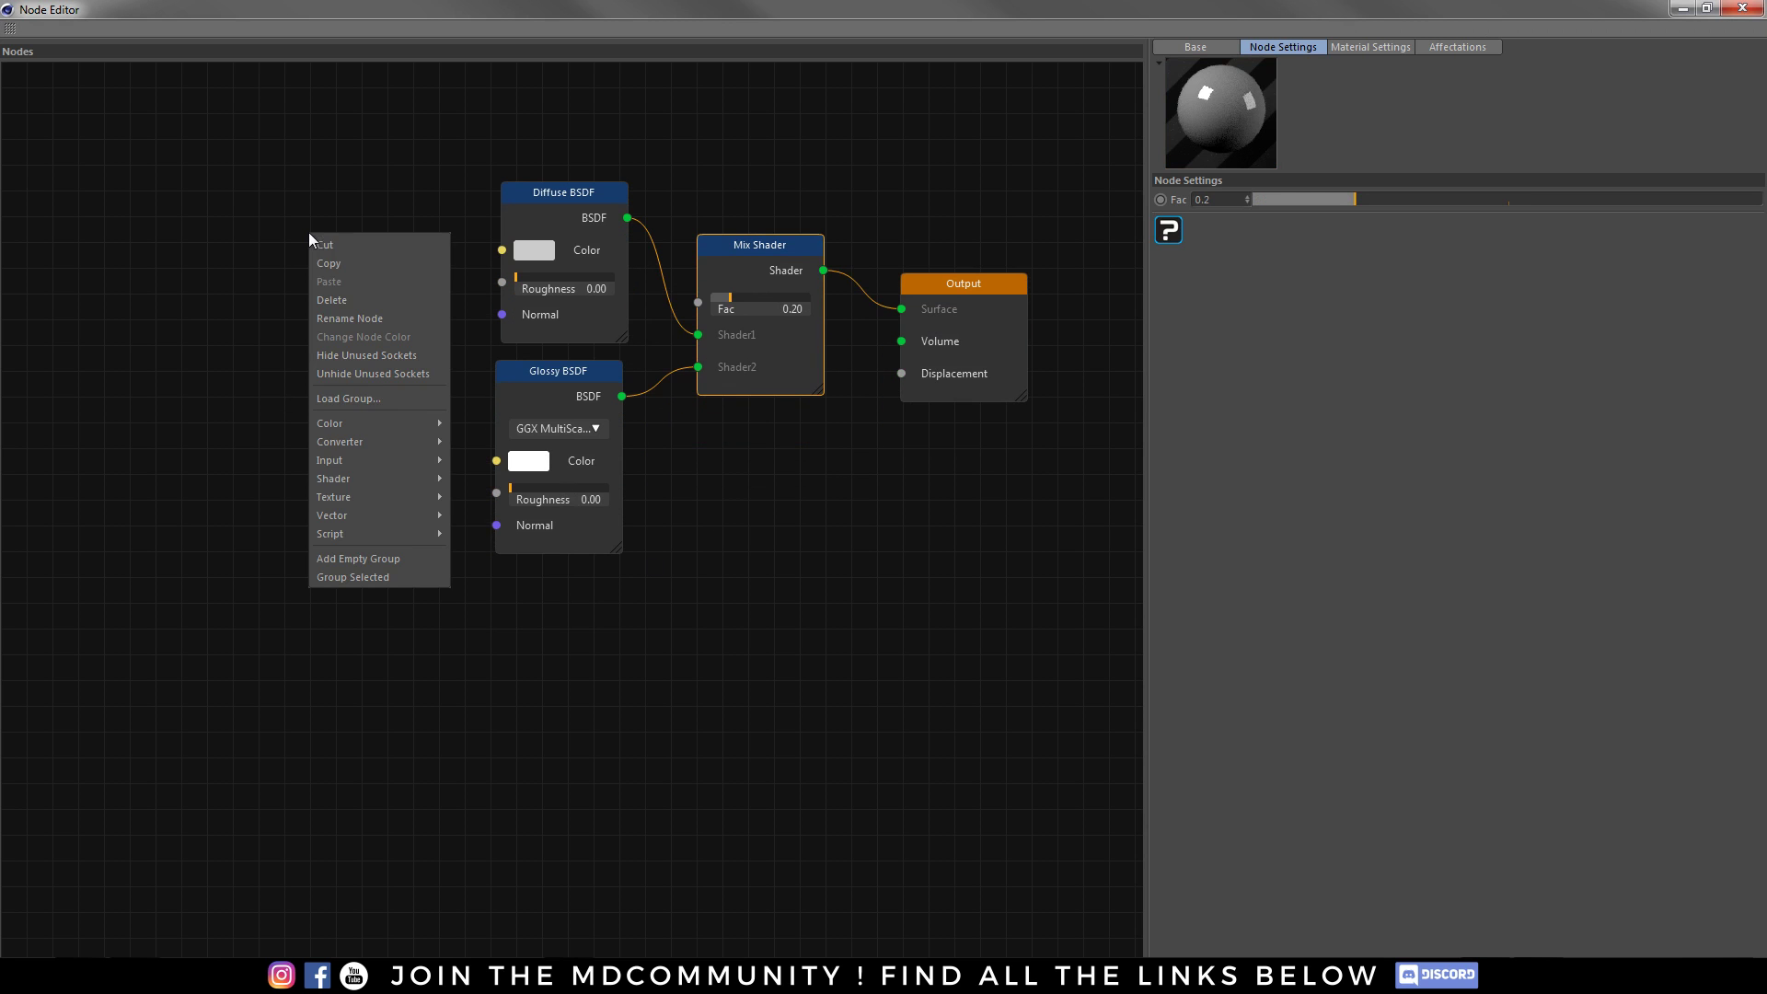
mouse_move(416, 475)
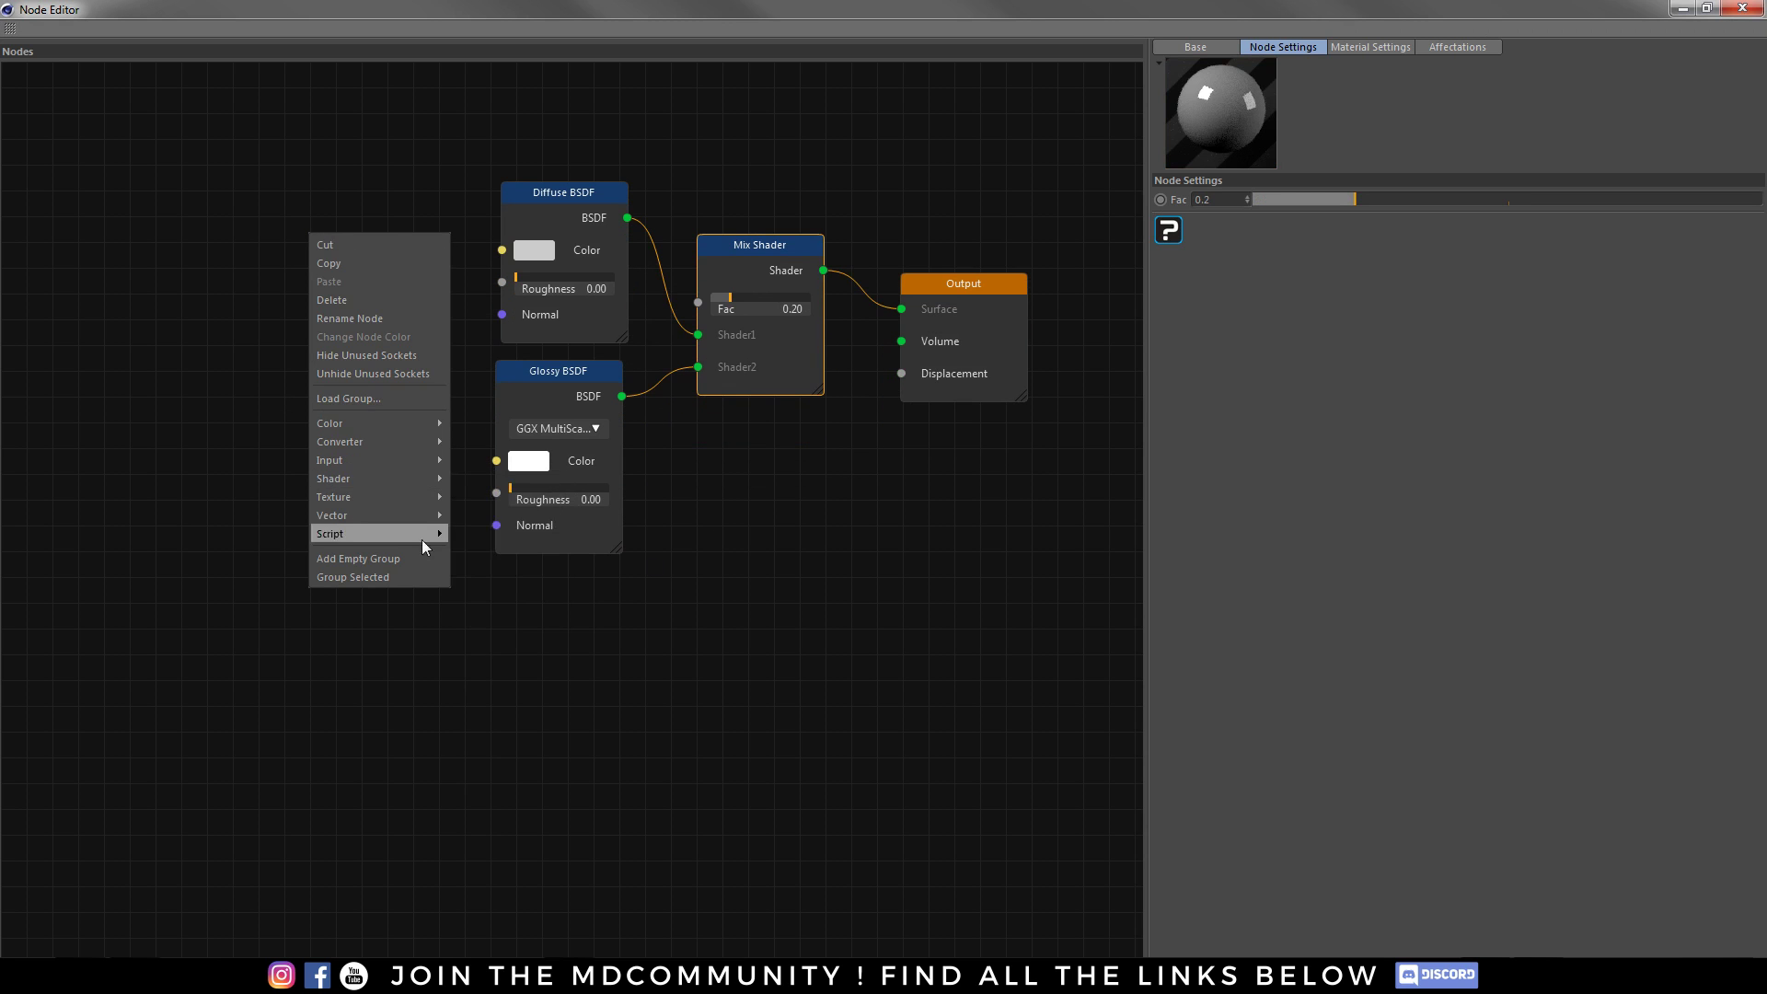
left_click(480, 551)
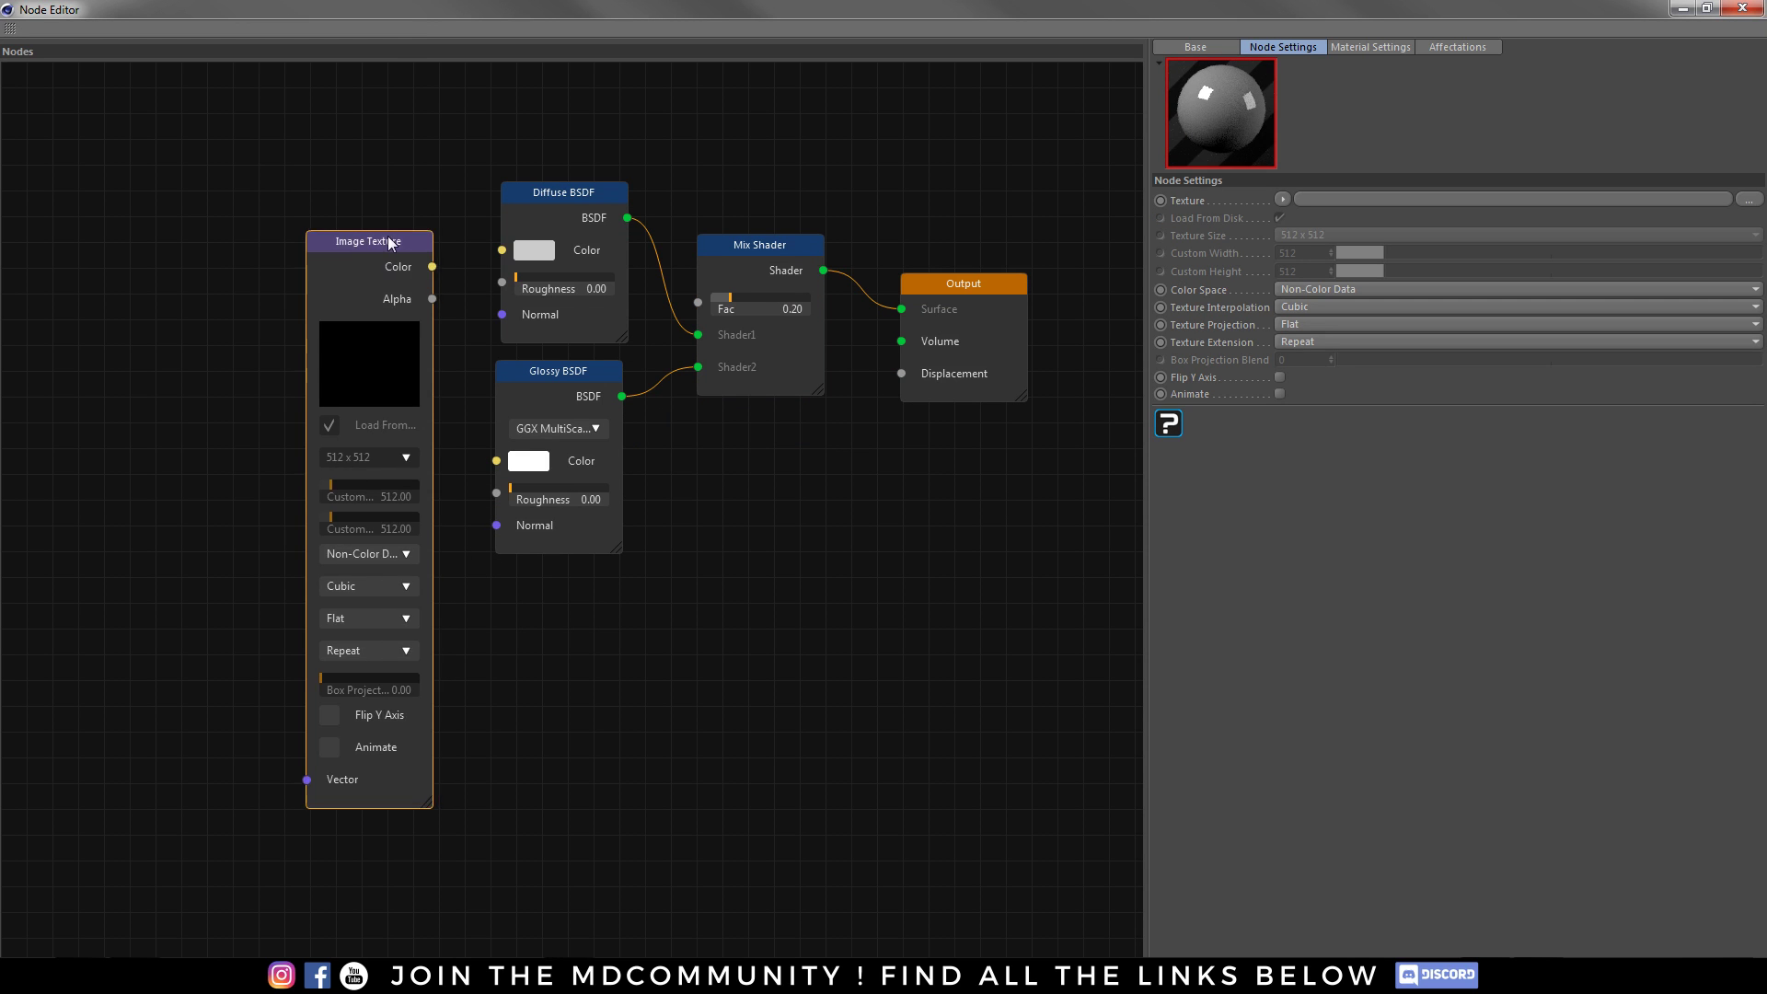
left_click_drag(428, 269, 326, 201)
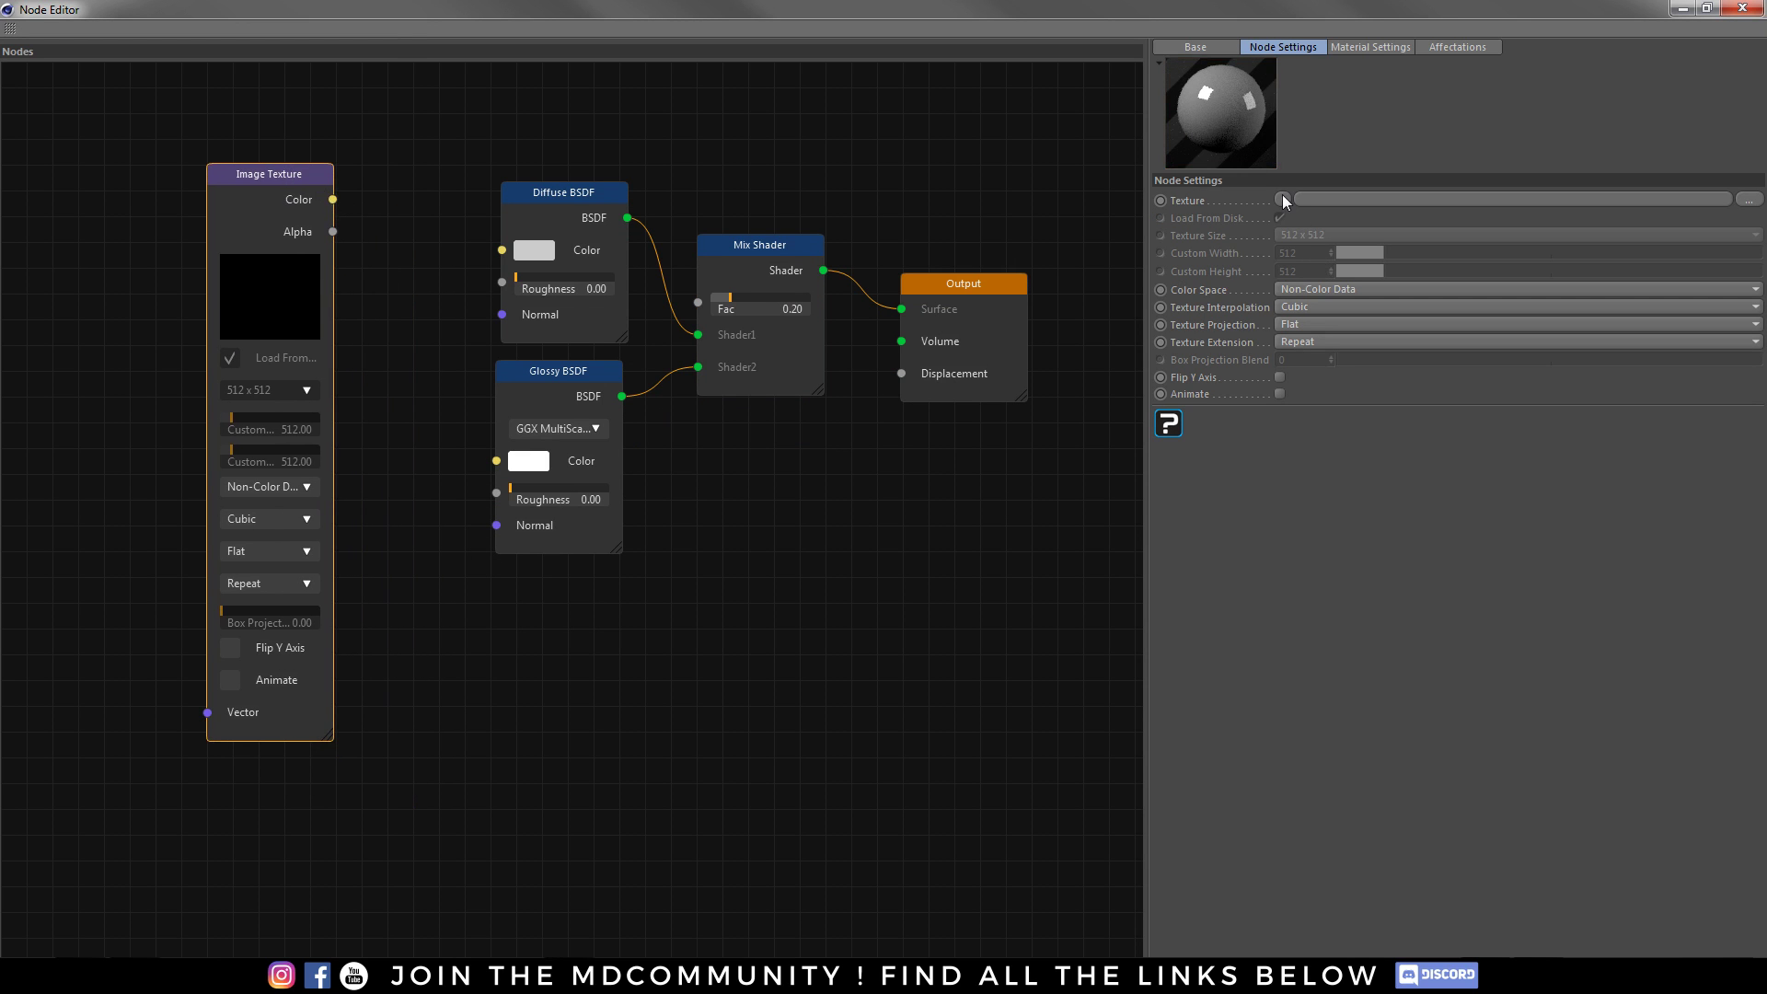
left_click_drag(265, 171, 237, 785, "ctrl")
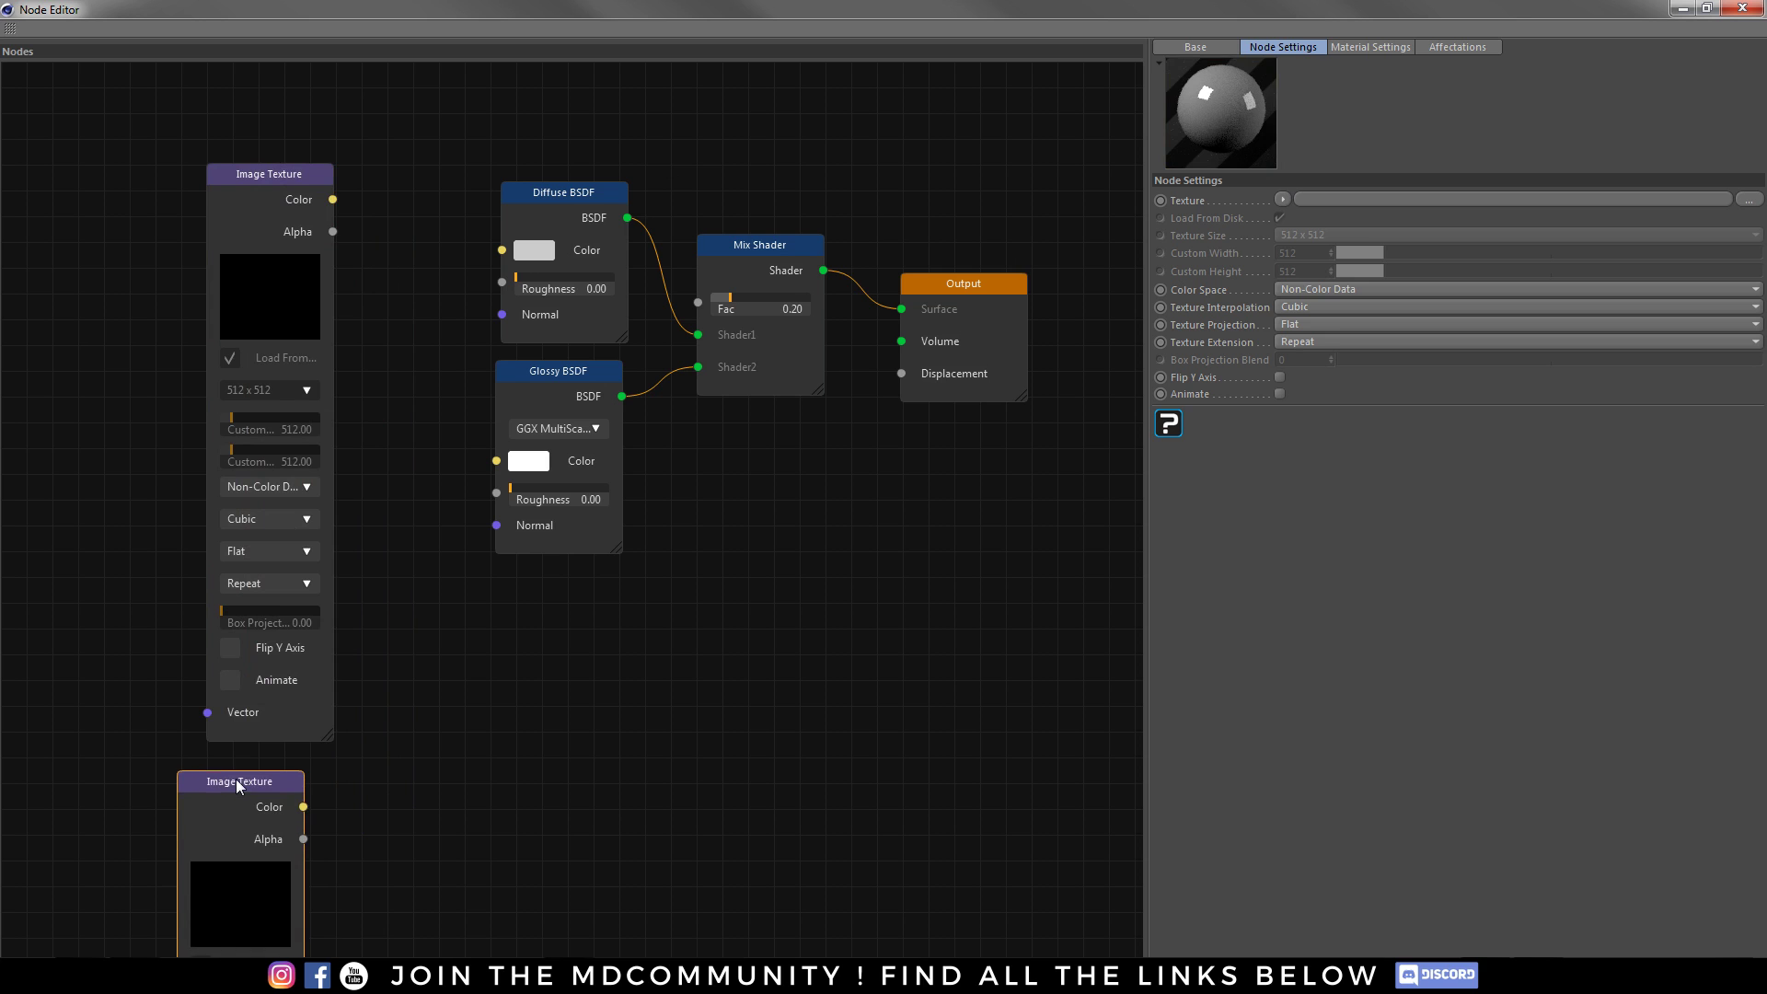
double_click(237, 784)
double_click(268, 173)
middle_click_drag(538, 655, 497, 594)
- Add a Math converter node fed by the lower texture into Value1
right_click(536, 594)
mouse_move(647, 831)
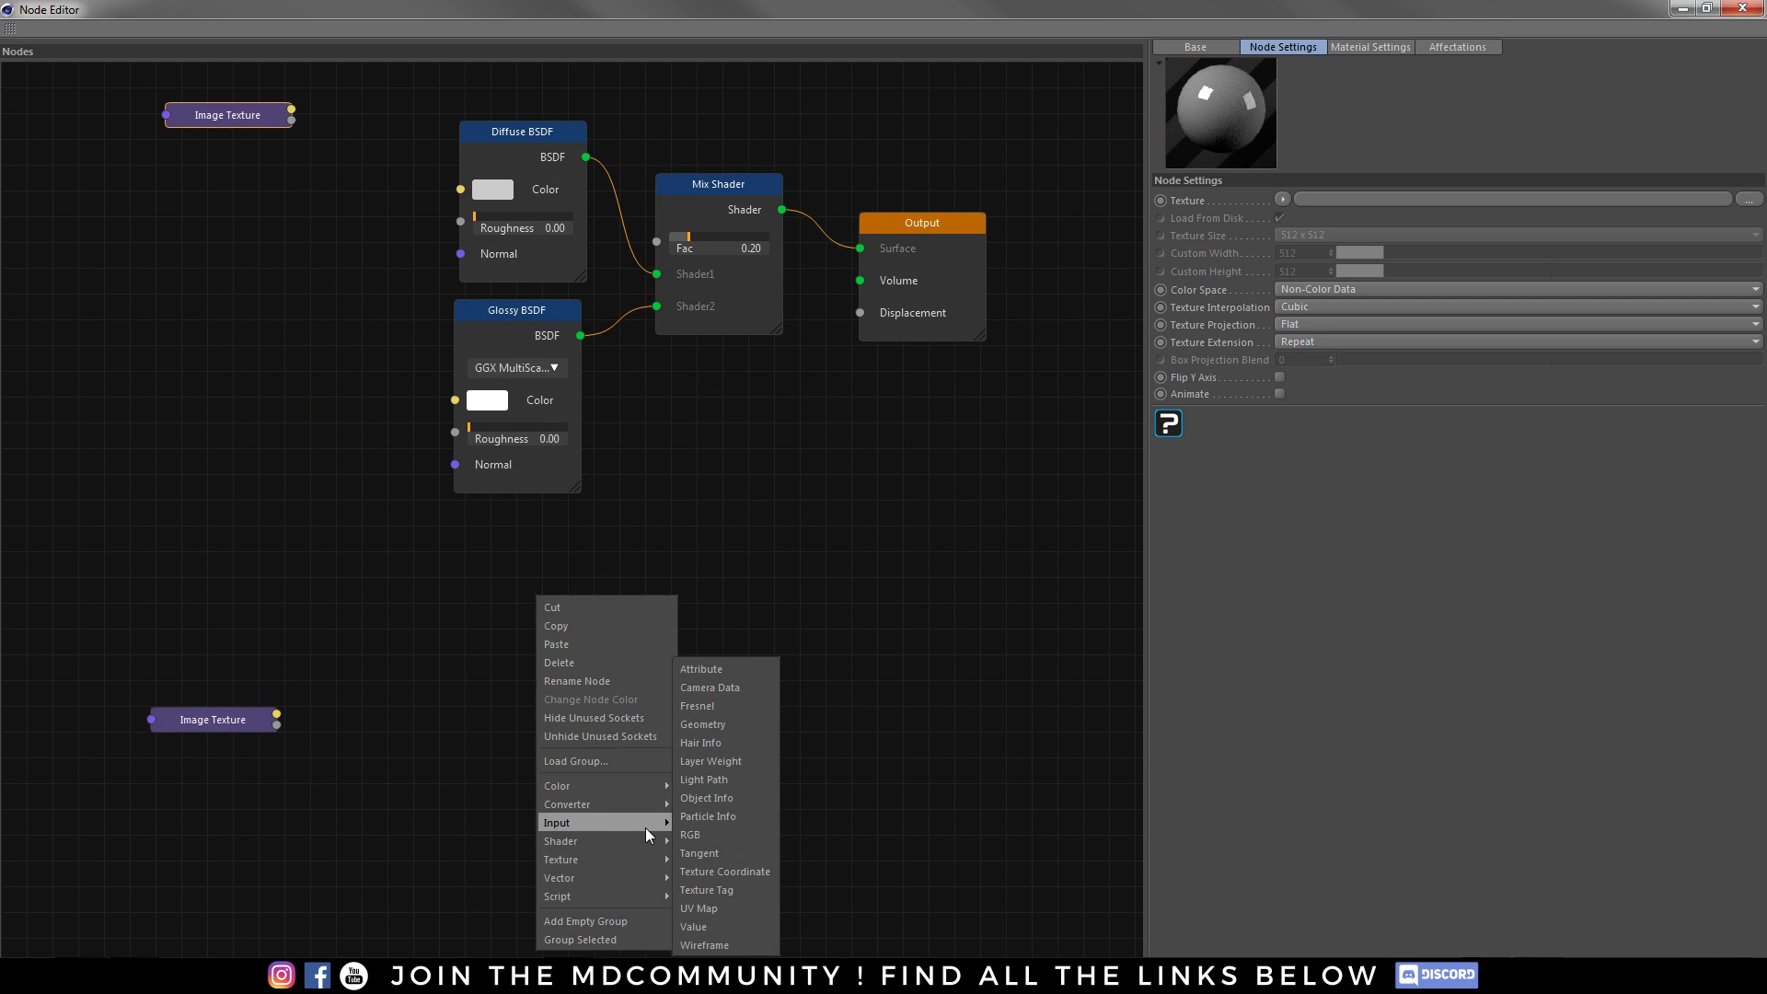
mouse_move(670, 799)
left_click(697, 835)
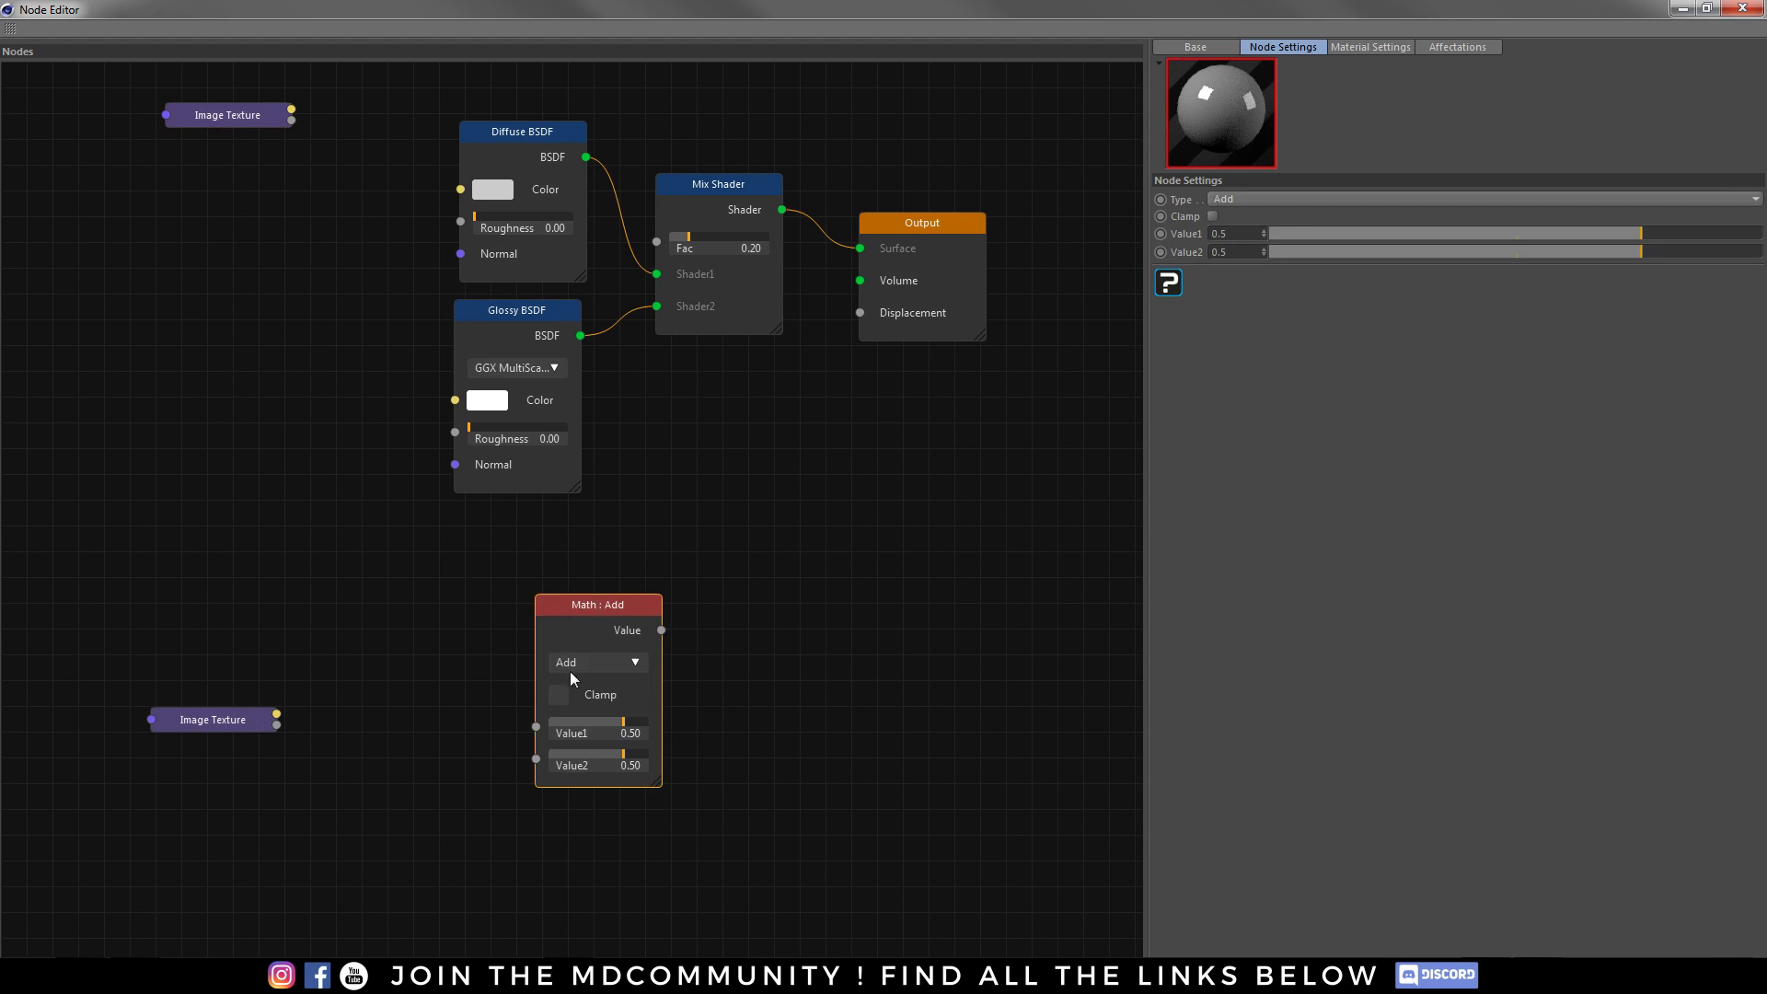
left_click_drag(571, 671, 401, 746)
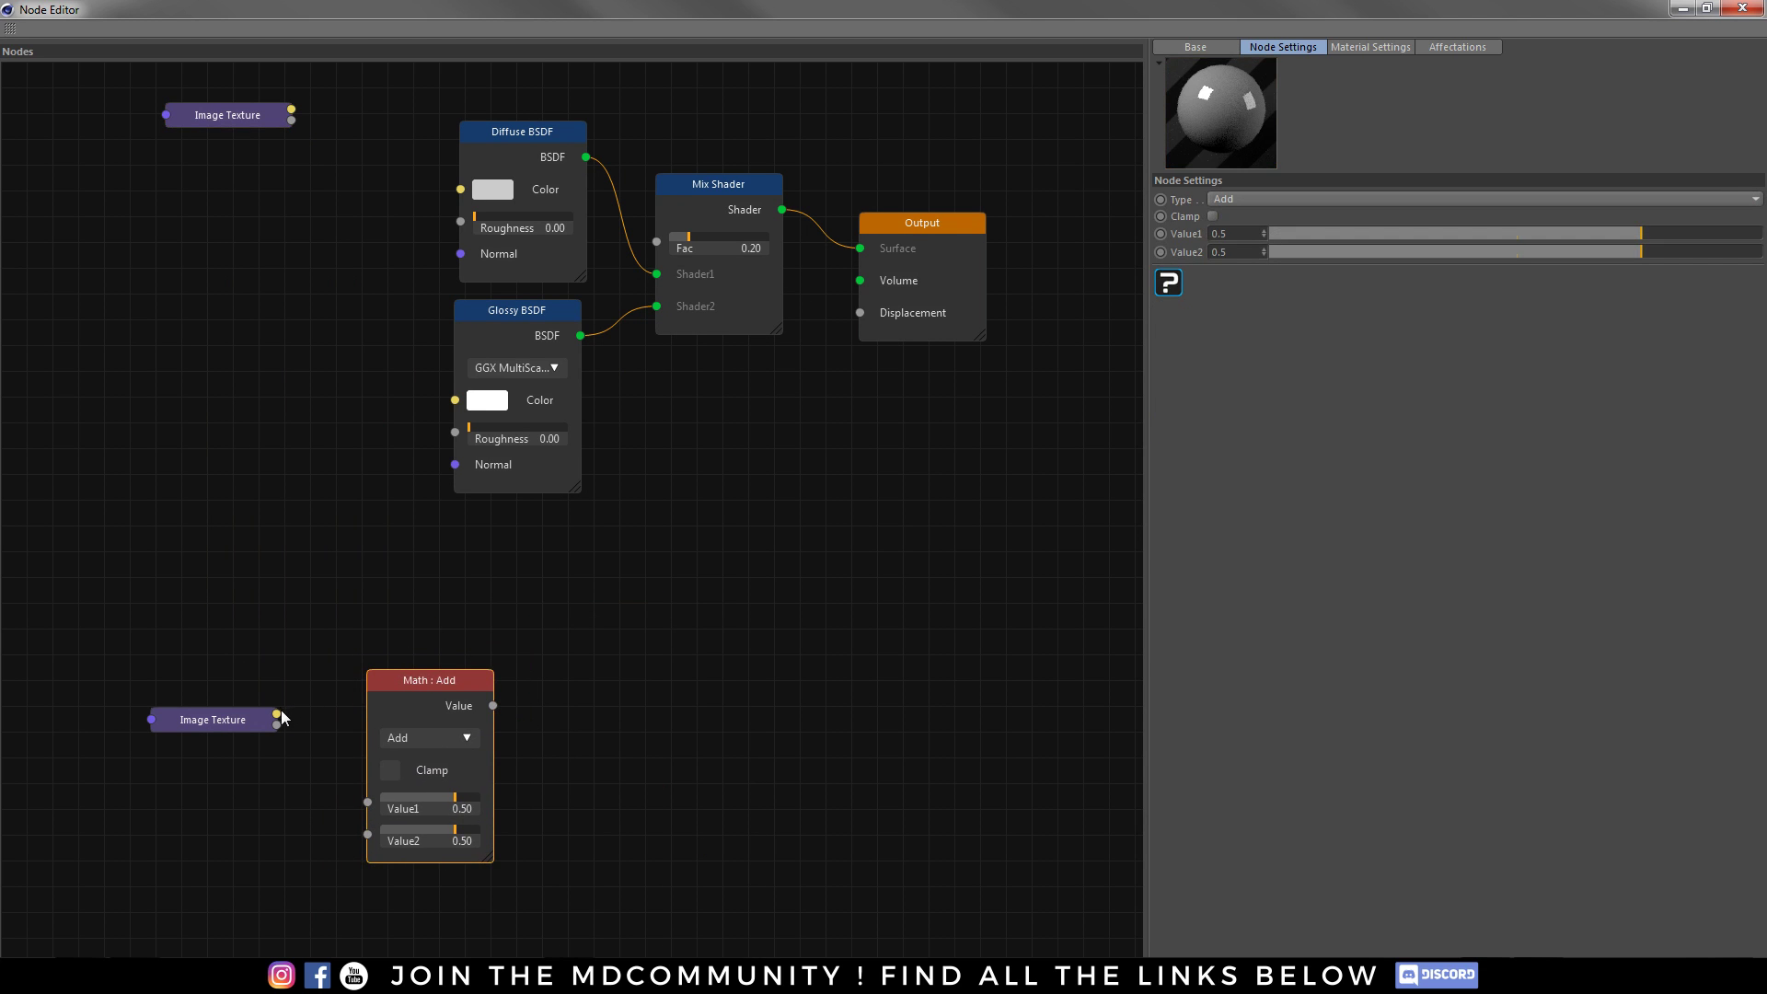
left_click_drag(277, 714, 359, 809)
left_click_drag(277, 714, 367, 802)
- Set the Math operation to Multiply and connect it to the Output's Displacement
left_click(460, 738)
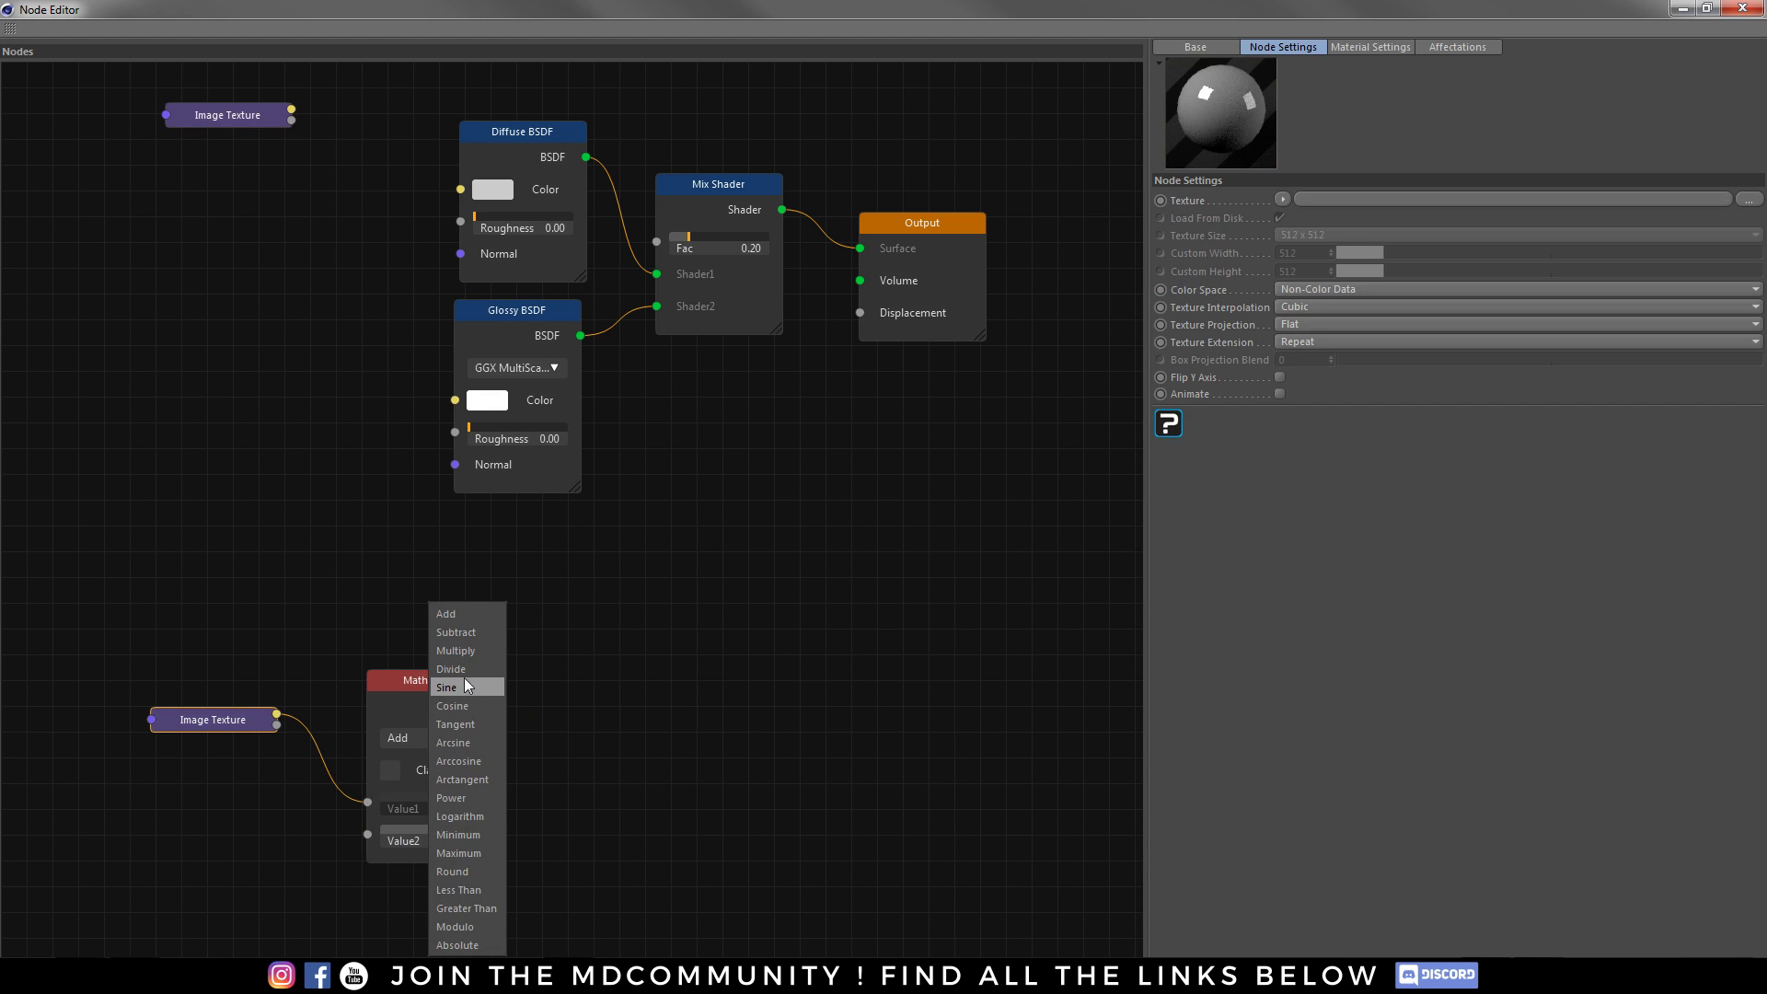
left_click(455, 650)
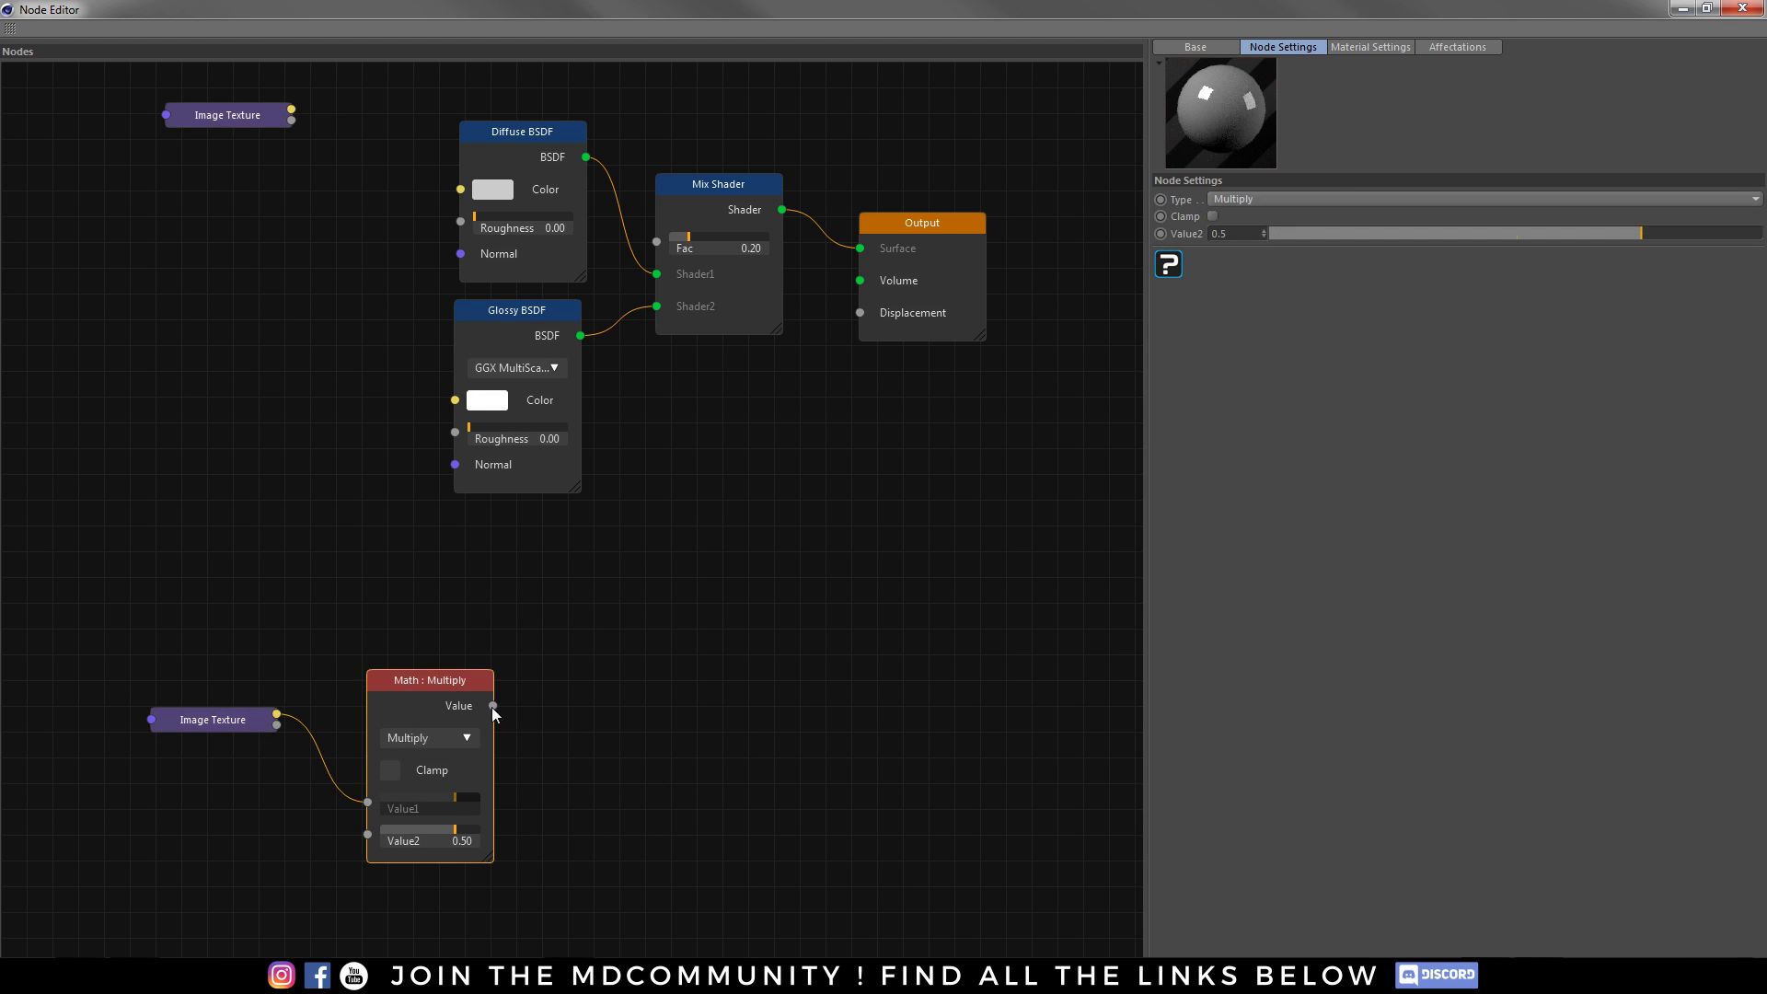
left_click_drag(492, 705, 865, 313)
left_click(942, 222)
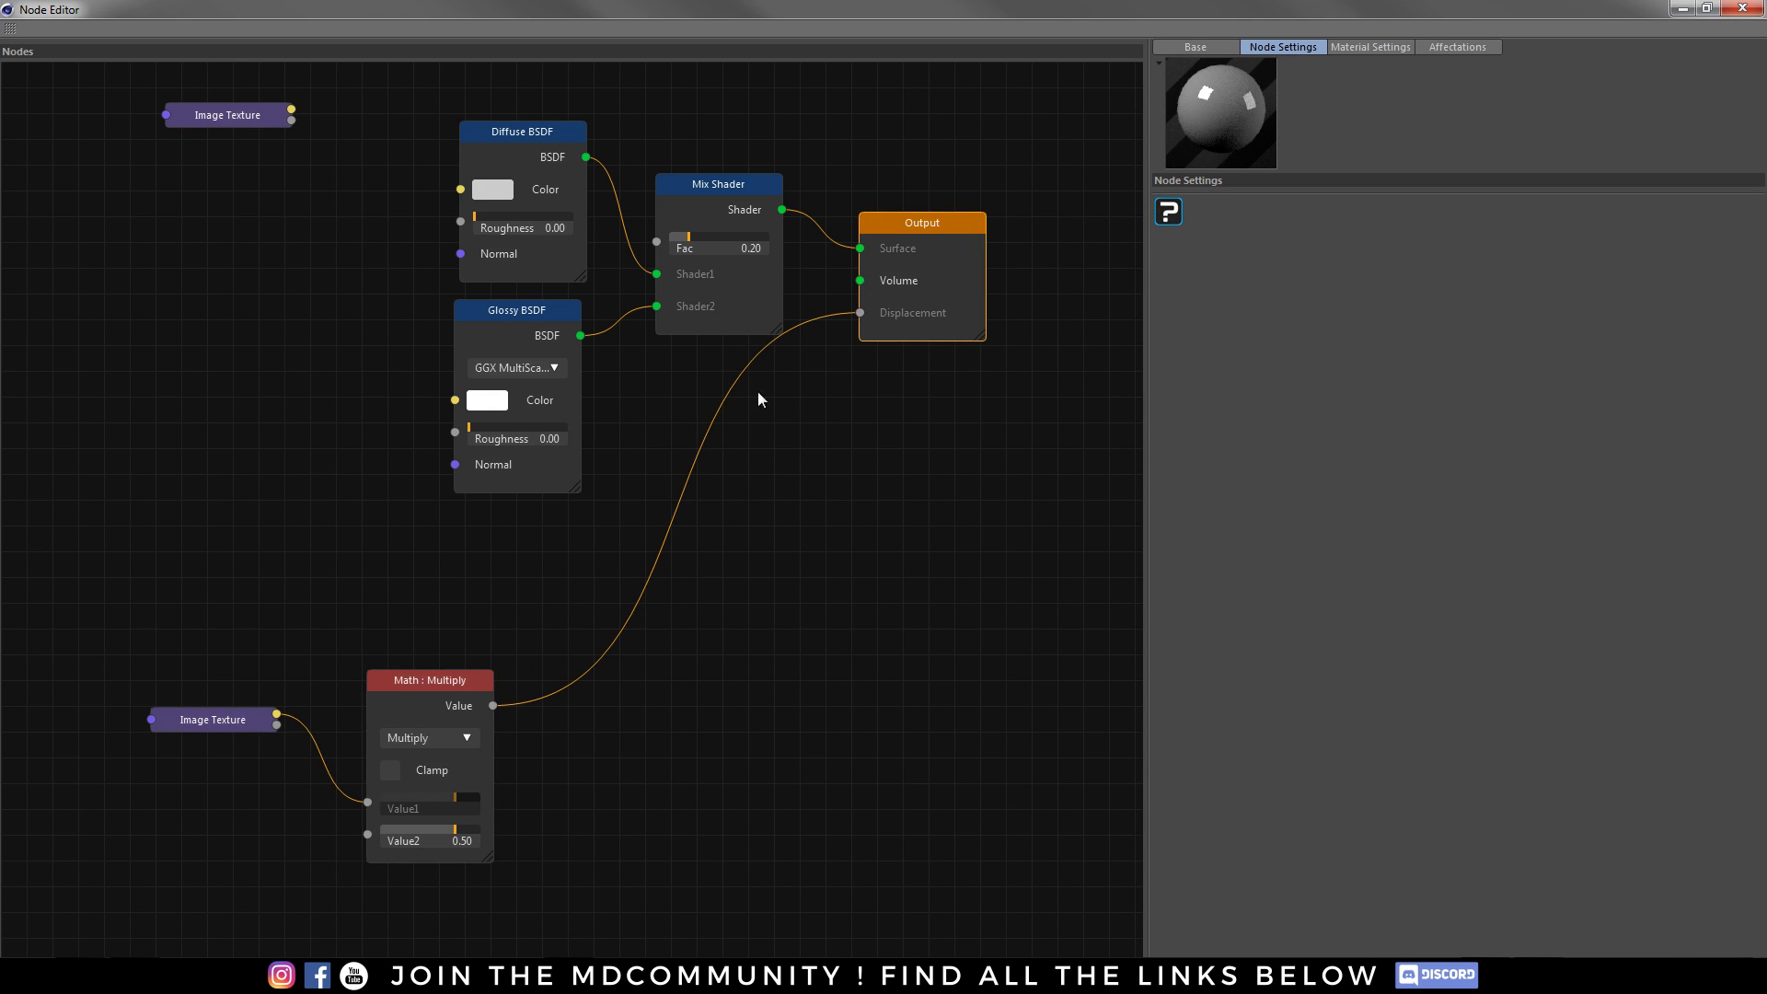
scroll(594, 547, "down", 2)
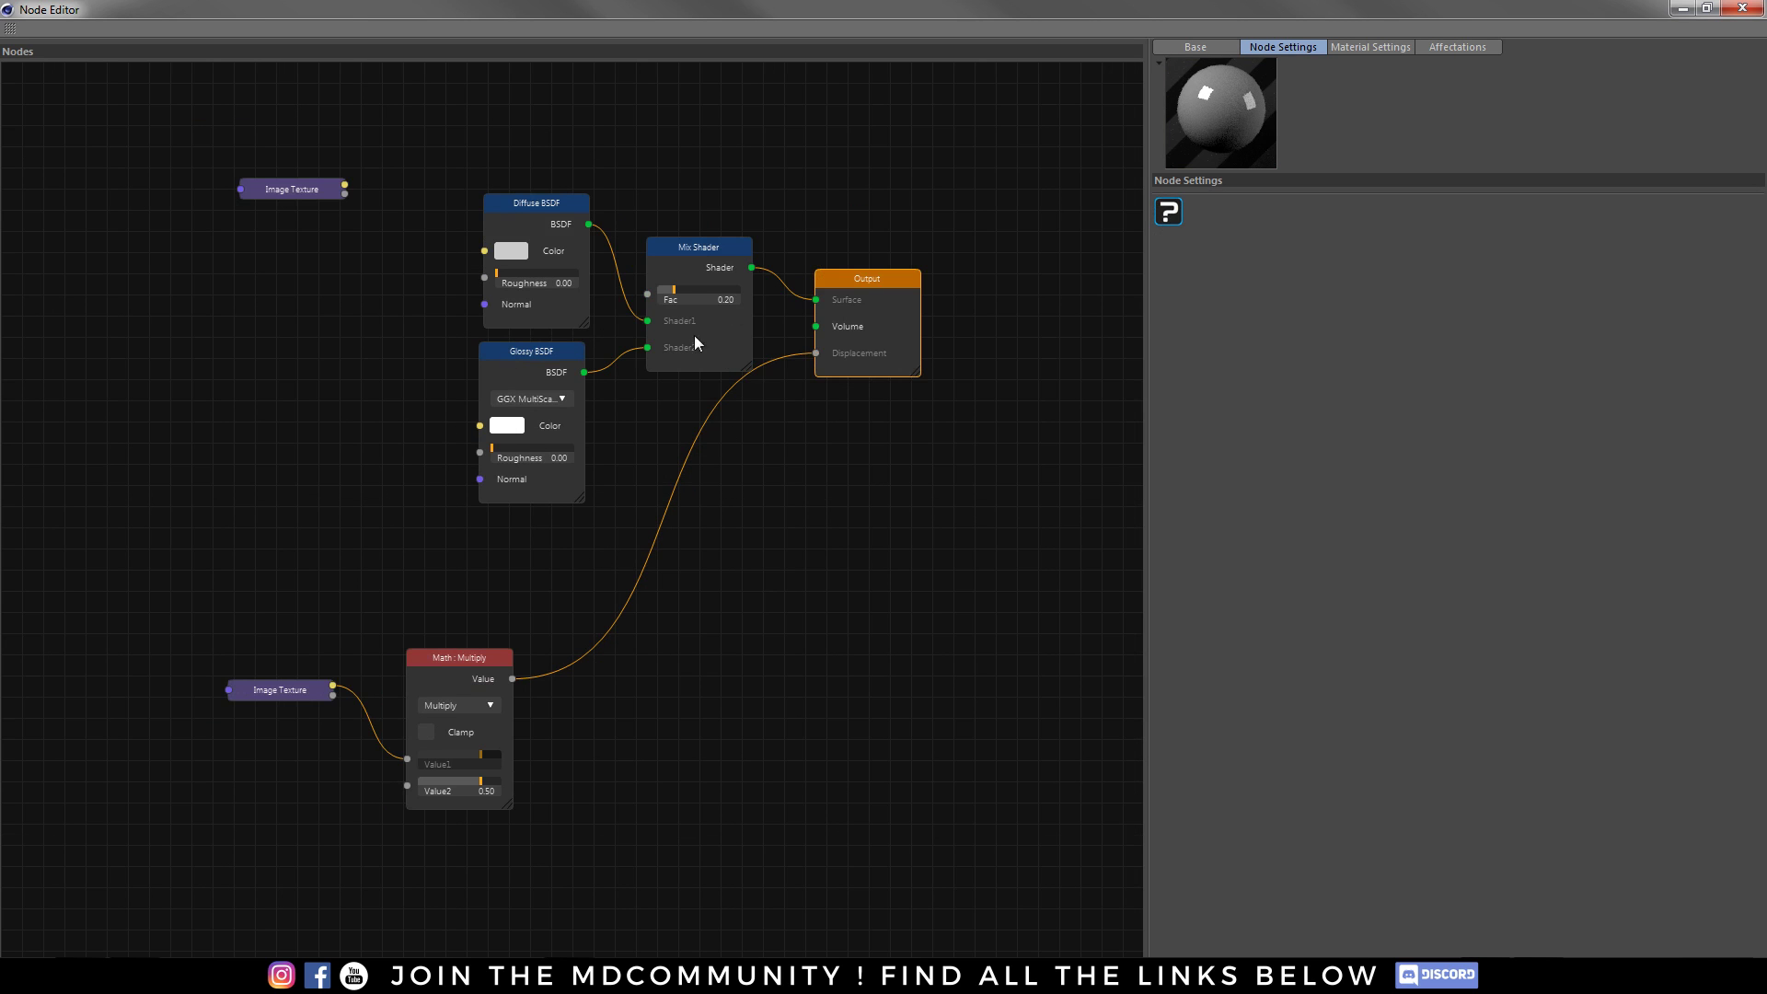
- Load LKV04-BM07-Height from the LKV04 - Steep folder into the lower Image Texture
left_click(1368, 49)
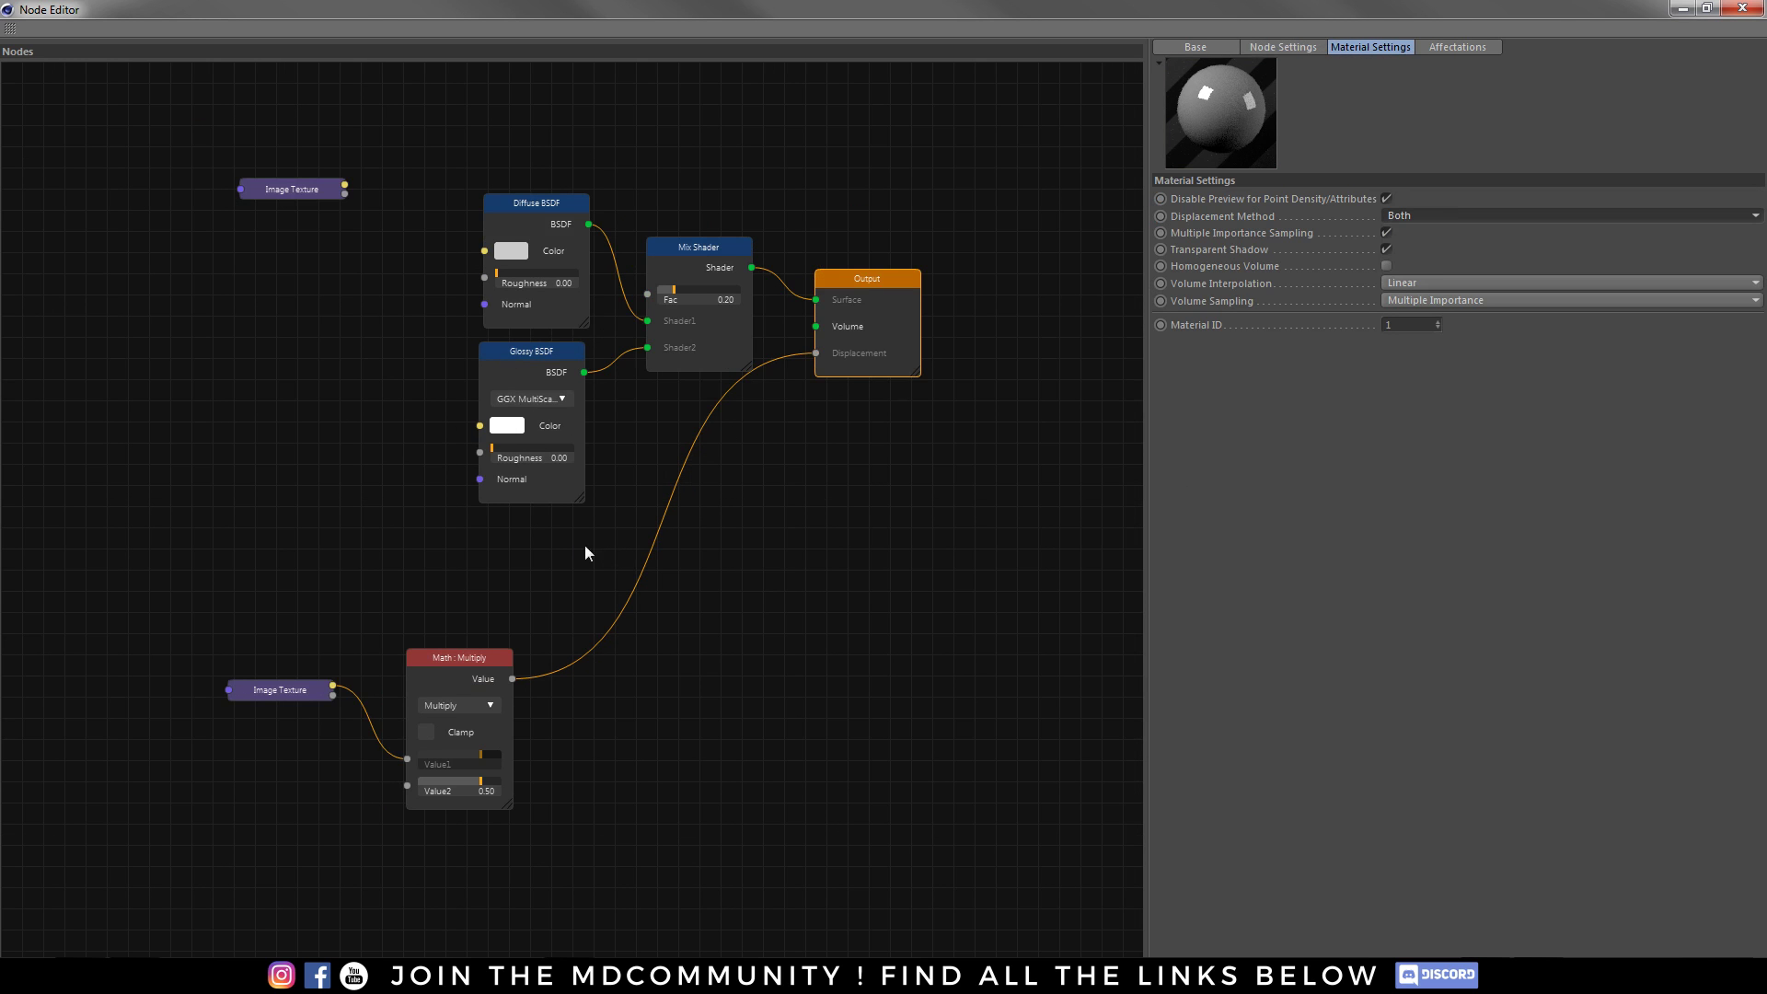
left_click(718, 612)
left_click(276, 696)
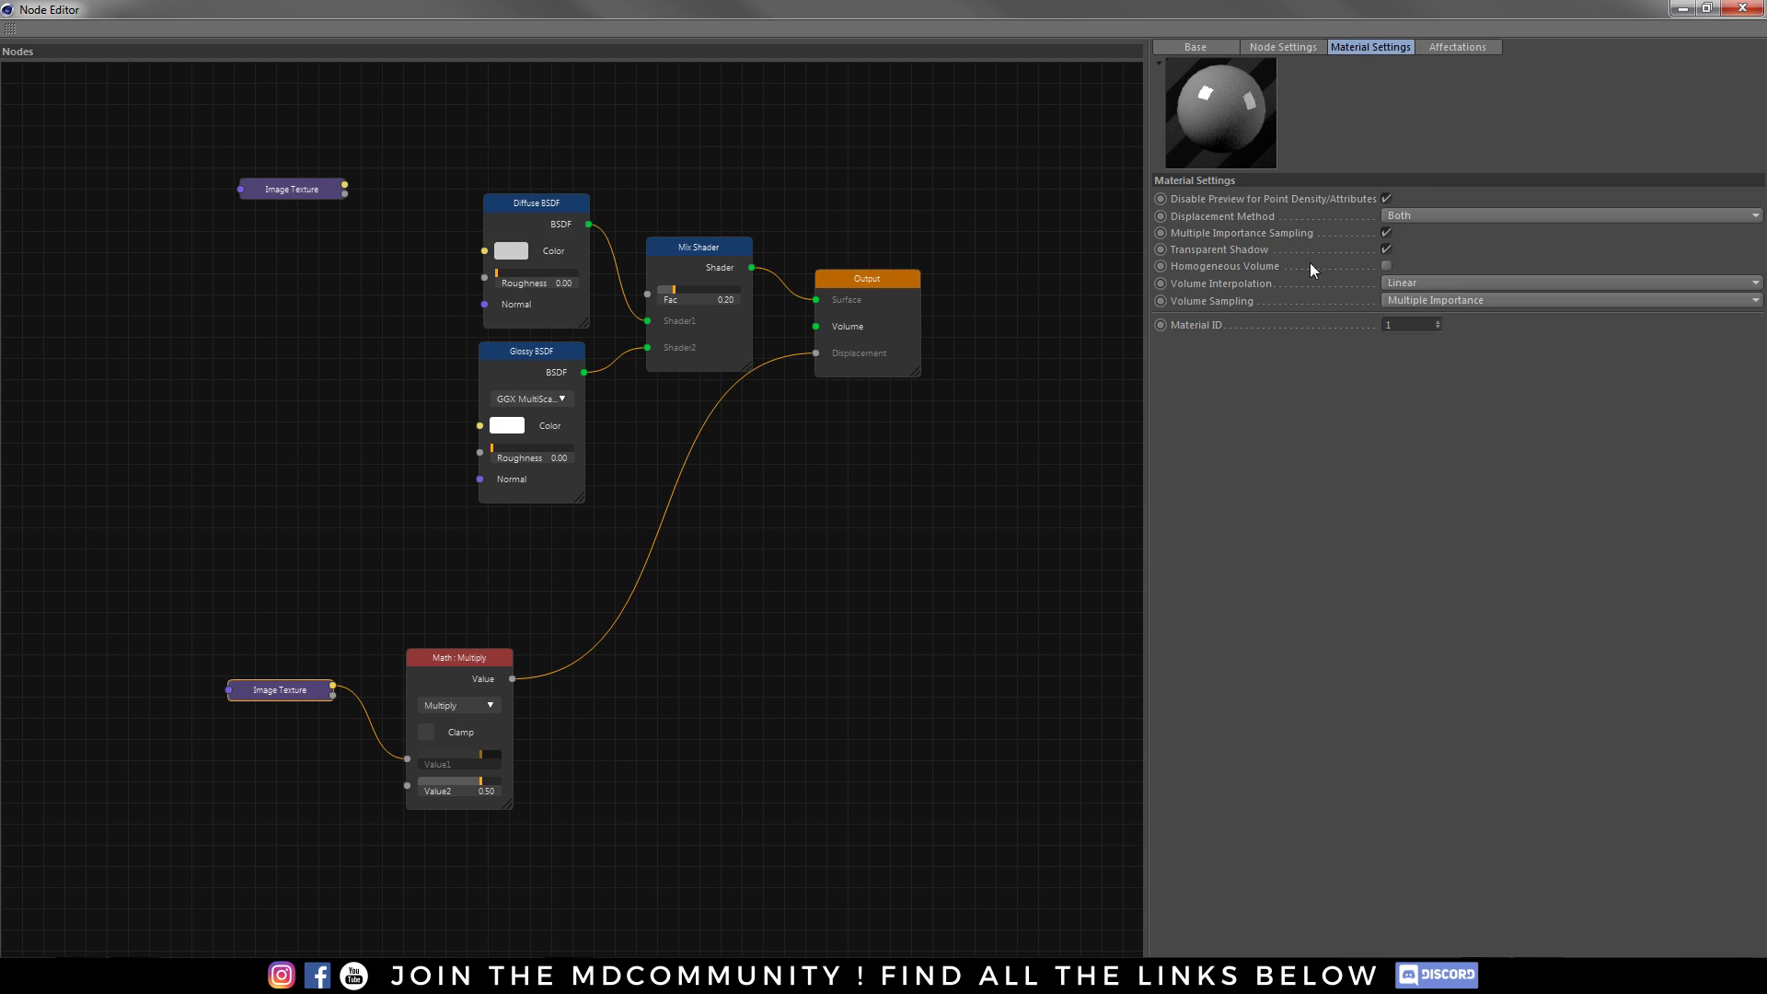
double_click(259, 683)
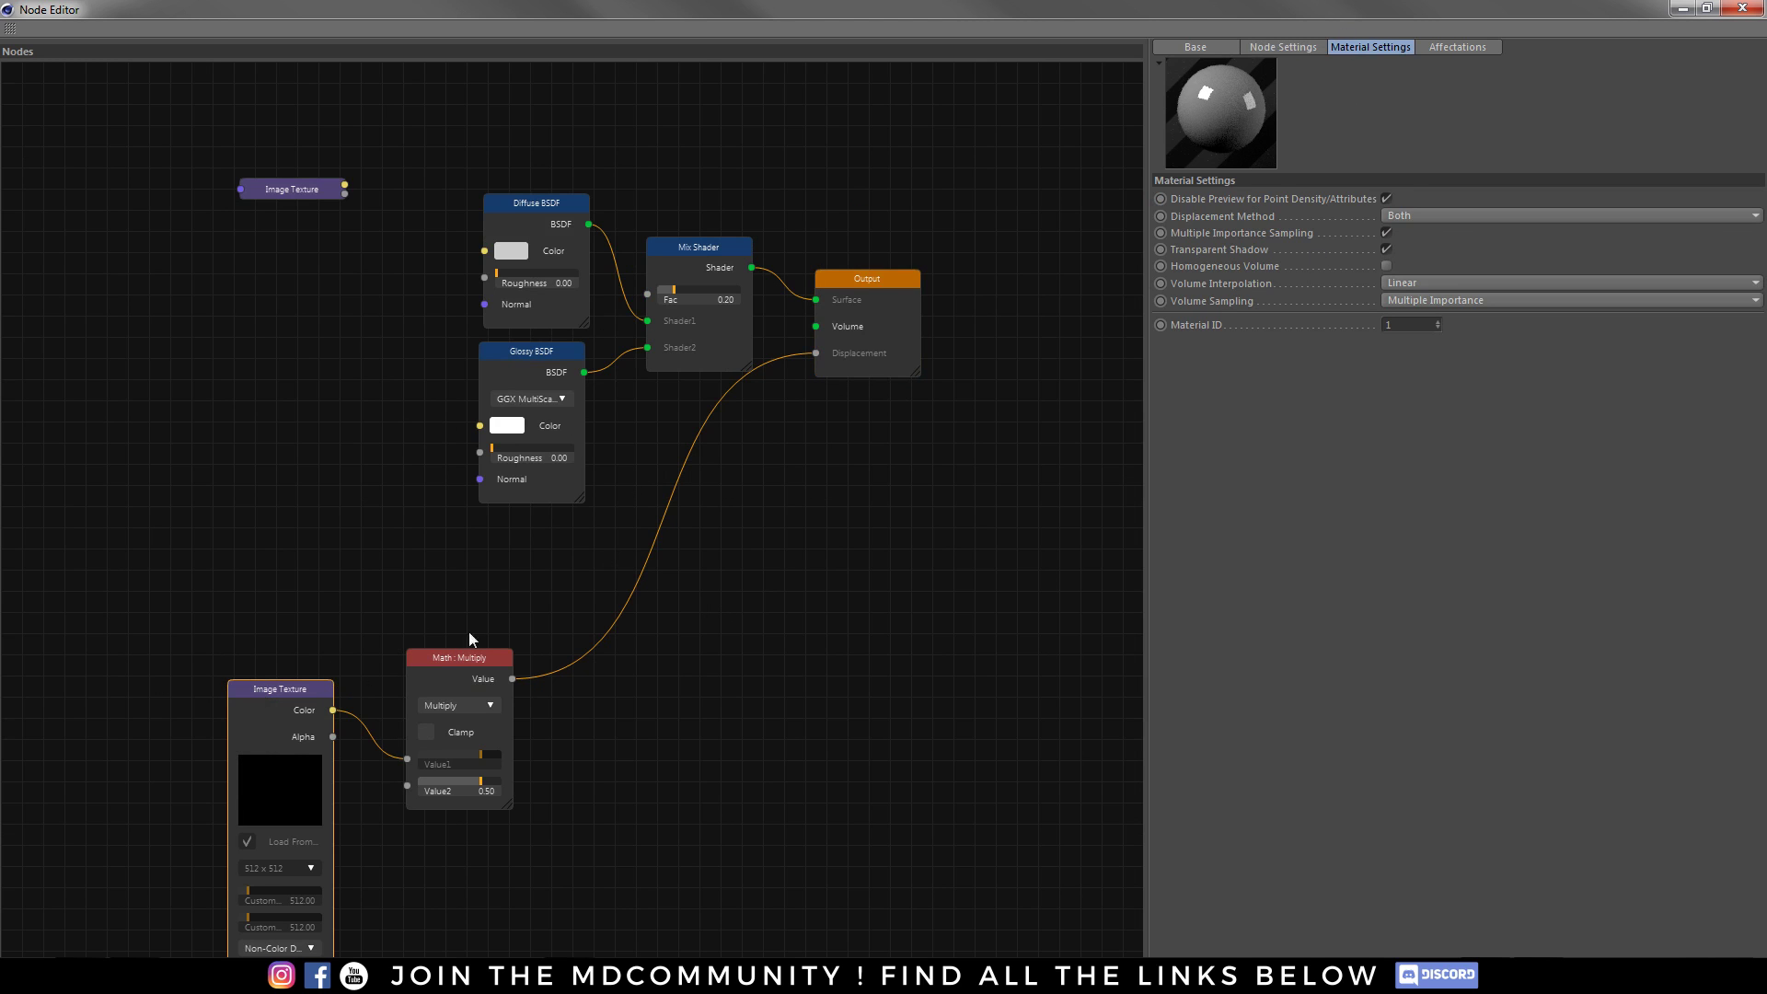
left_click(1283, 47)
left_click(1297, 200)
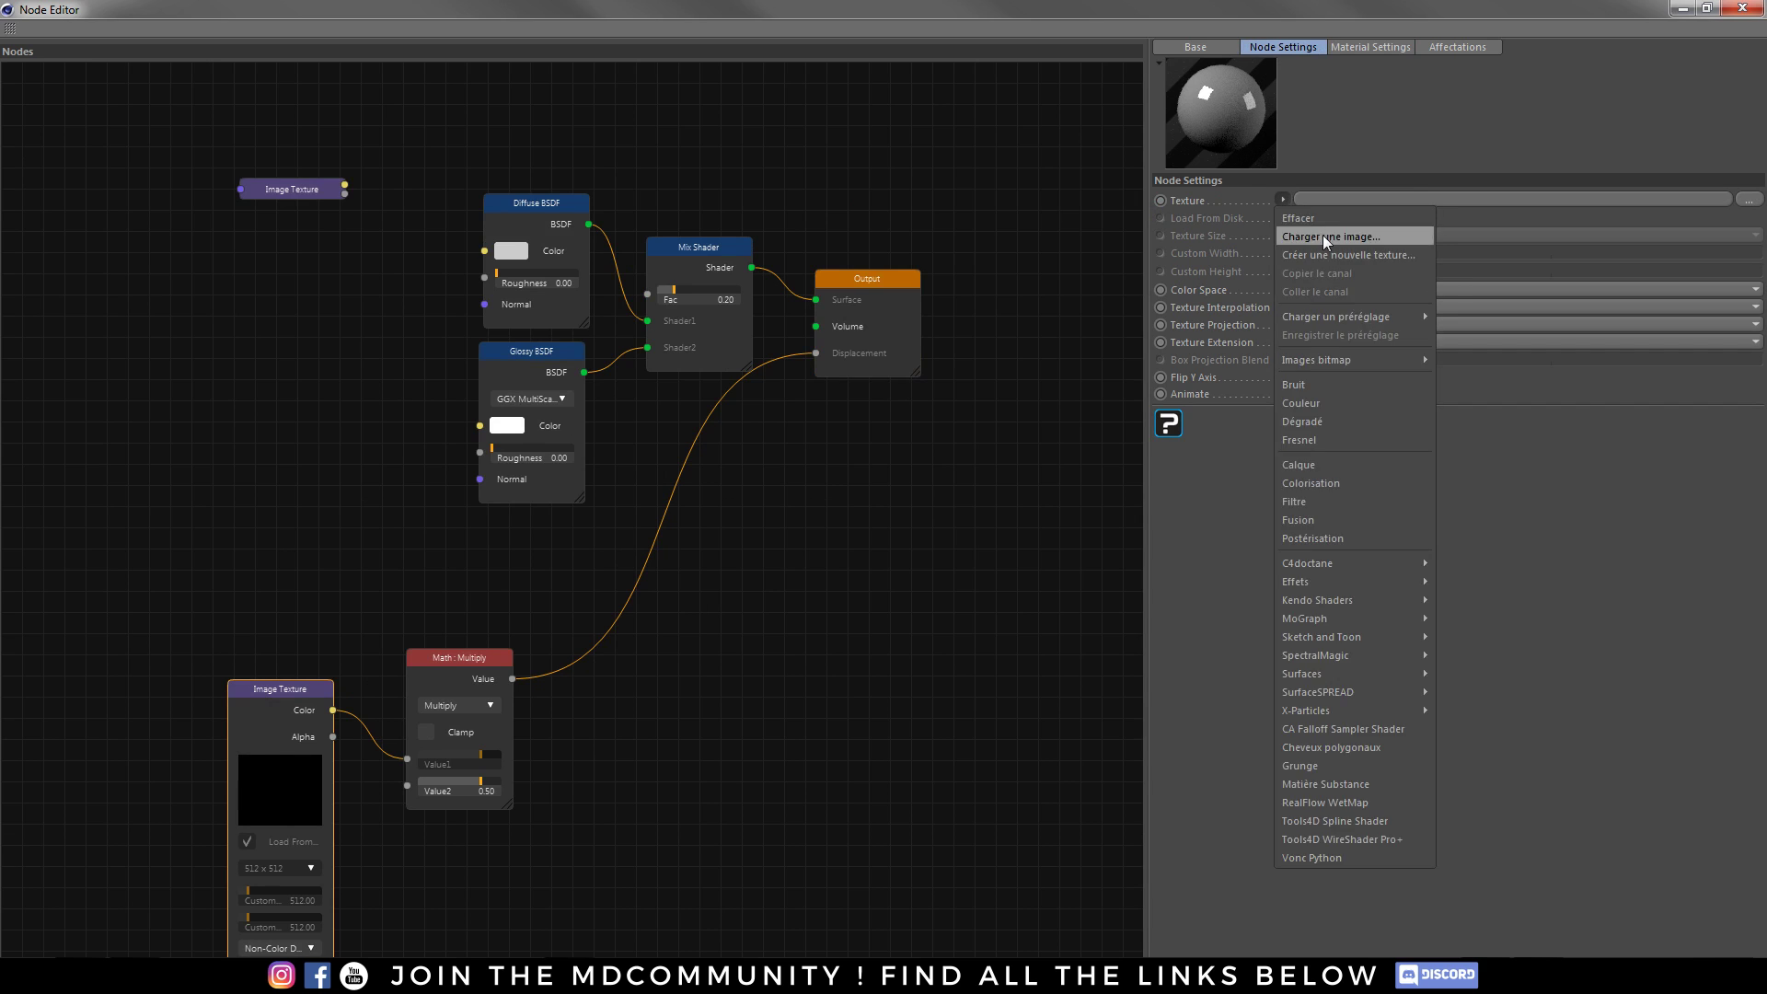
left_click(1322, 235)
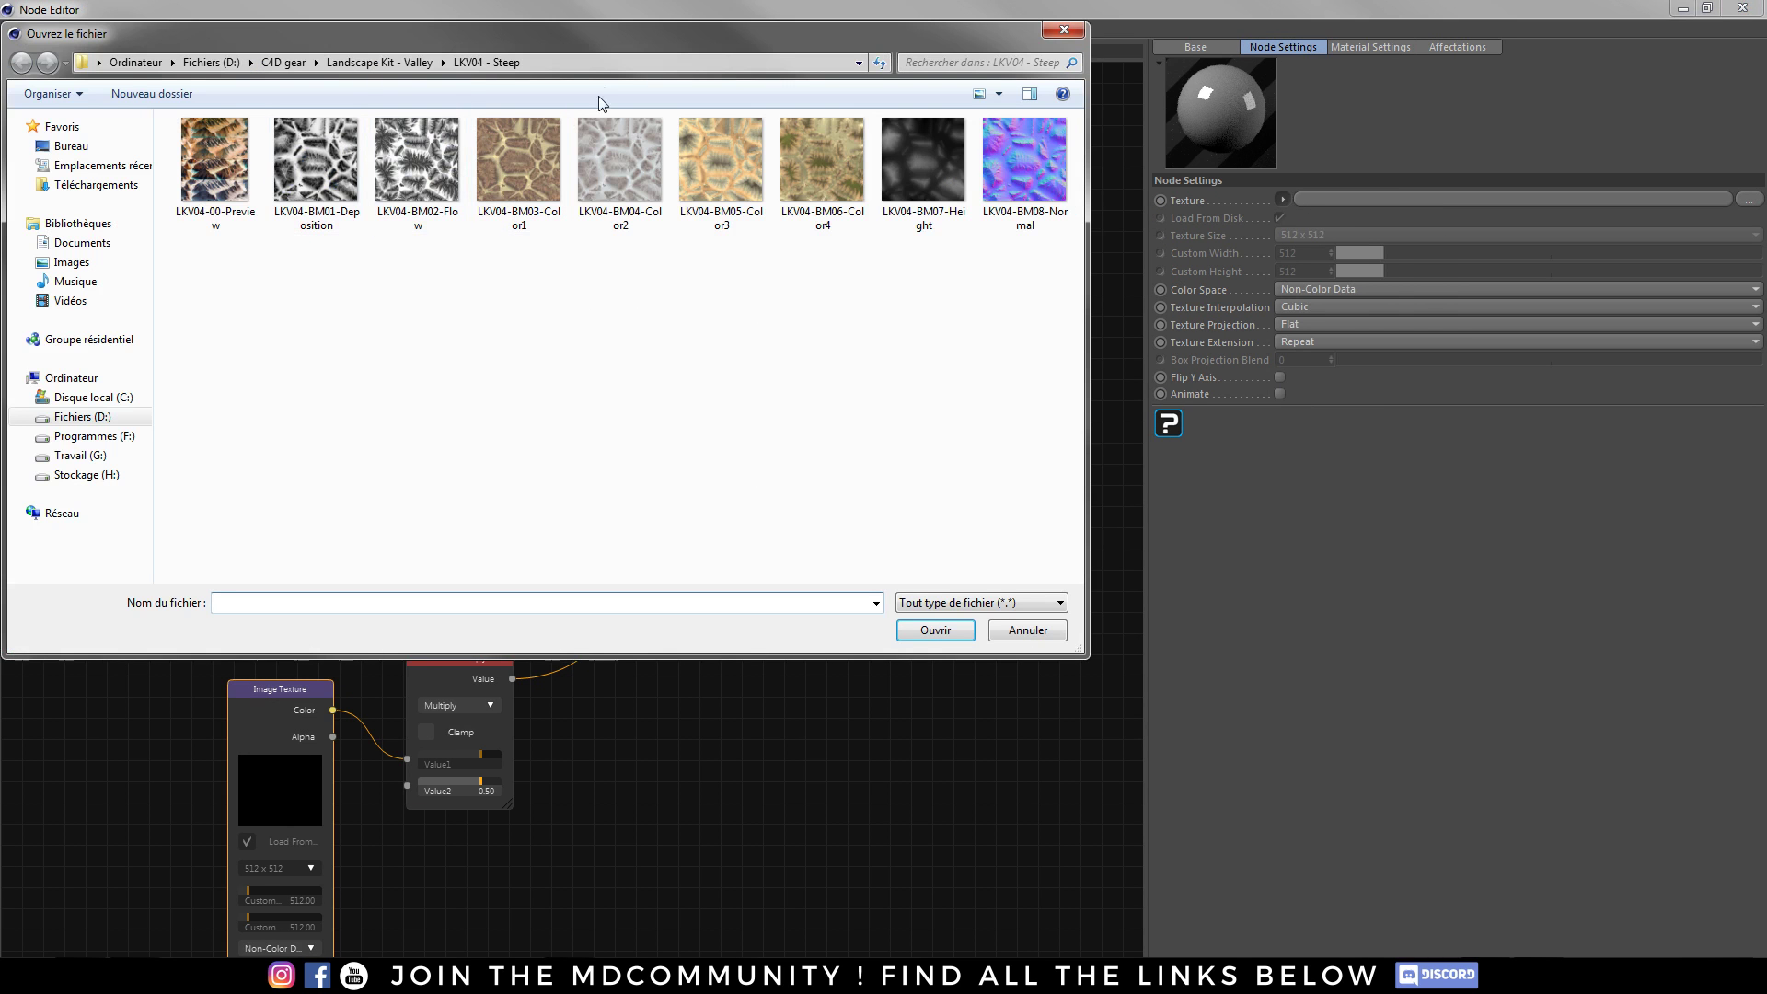
double_click(921, 162)
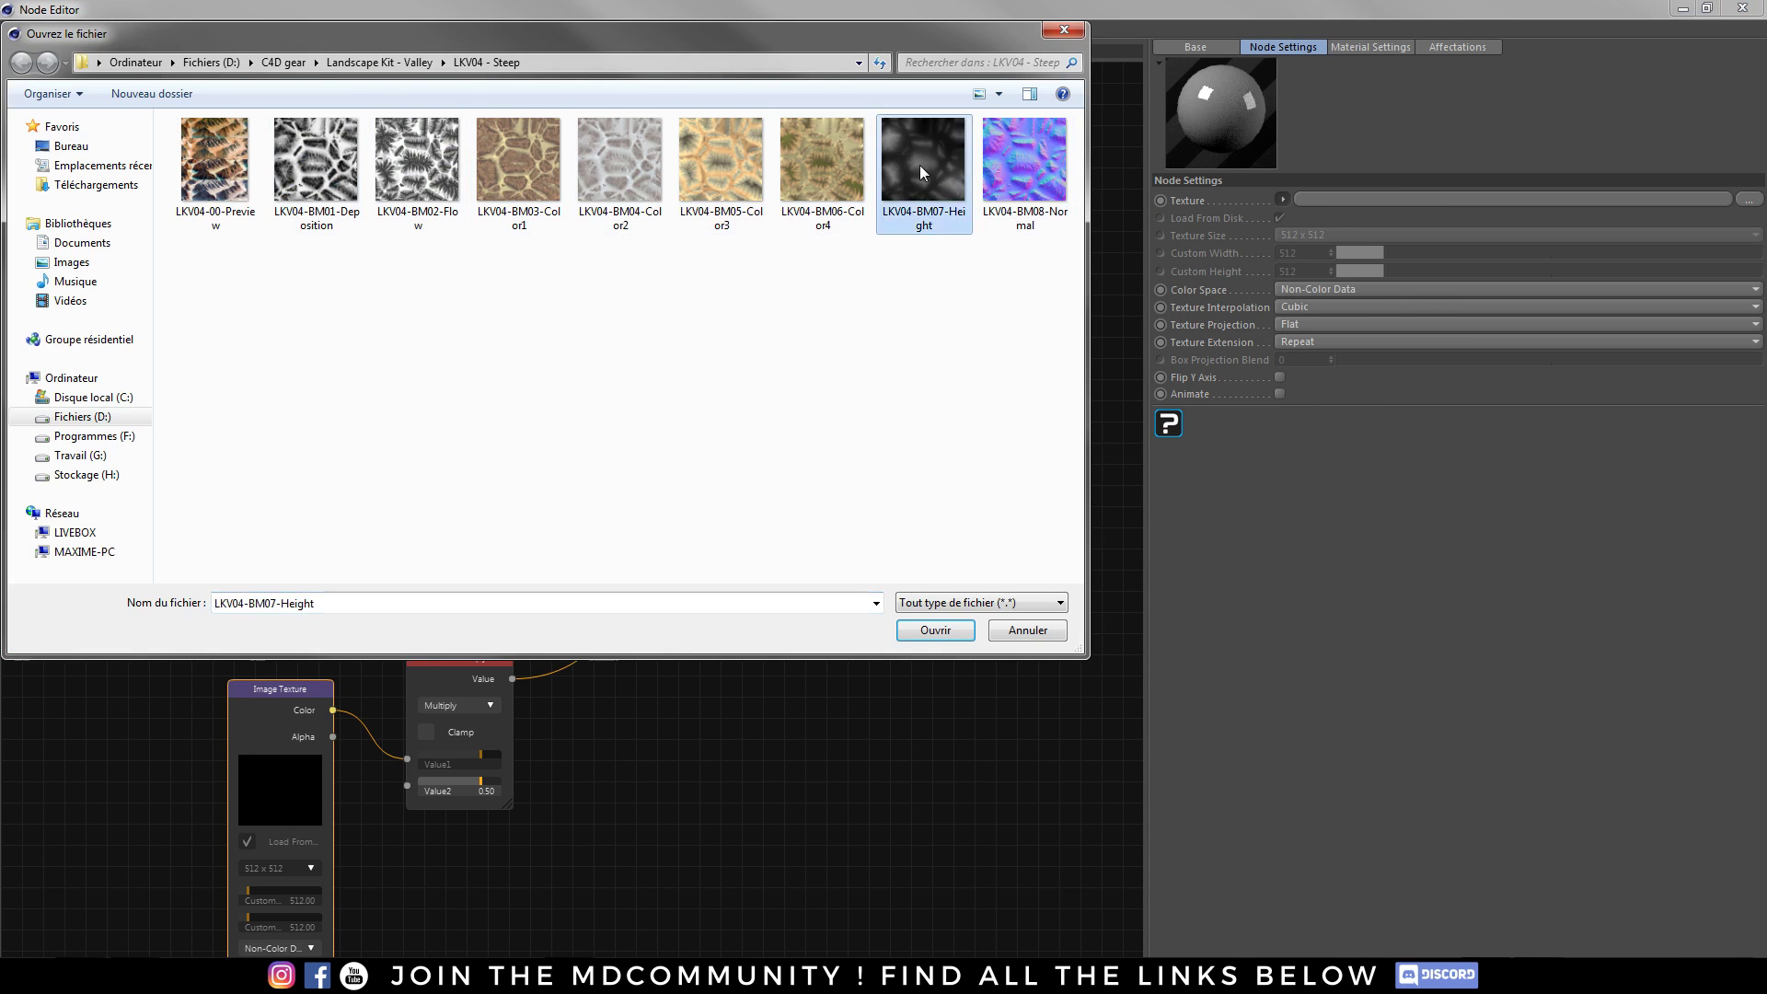
- Load LKV04-BM04-Color2.jpg into the top Image Texture, declining to copy images into the project
left_click(1020, 555)
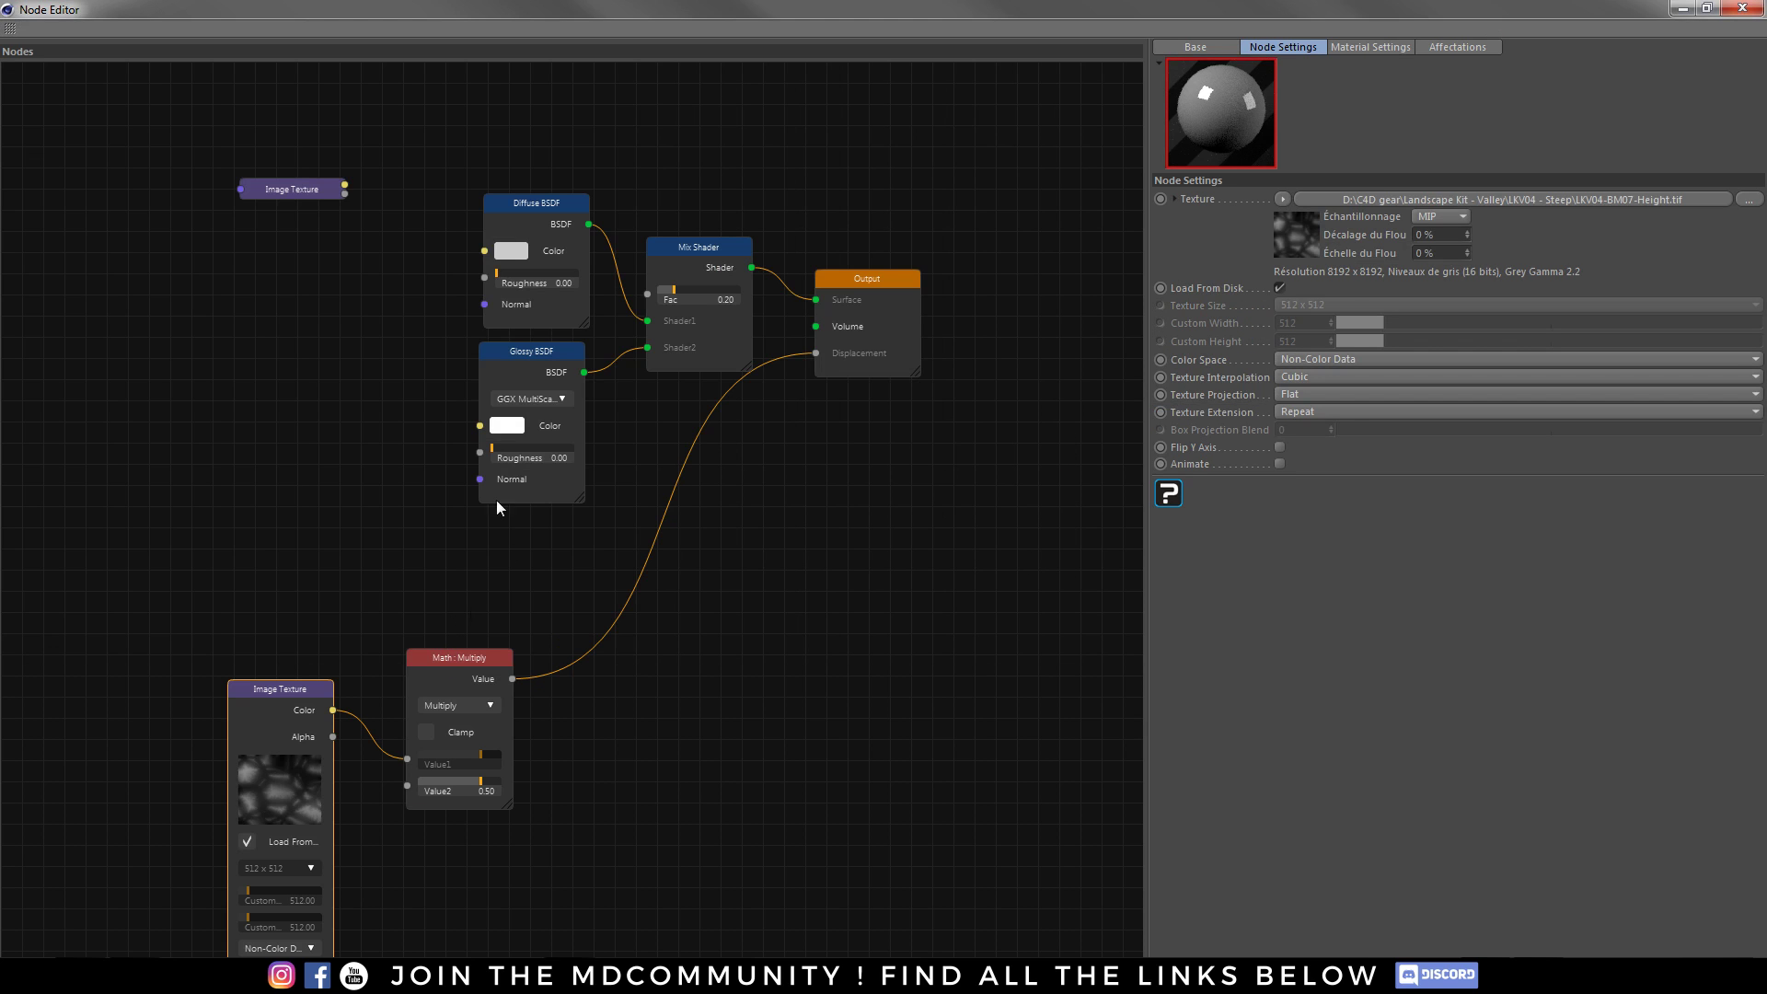
left_click(315, 191)
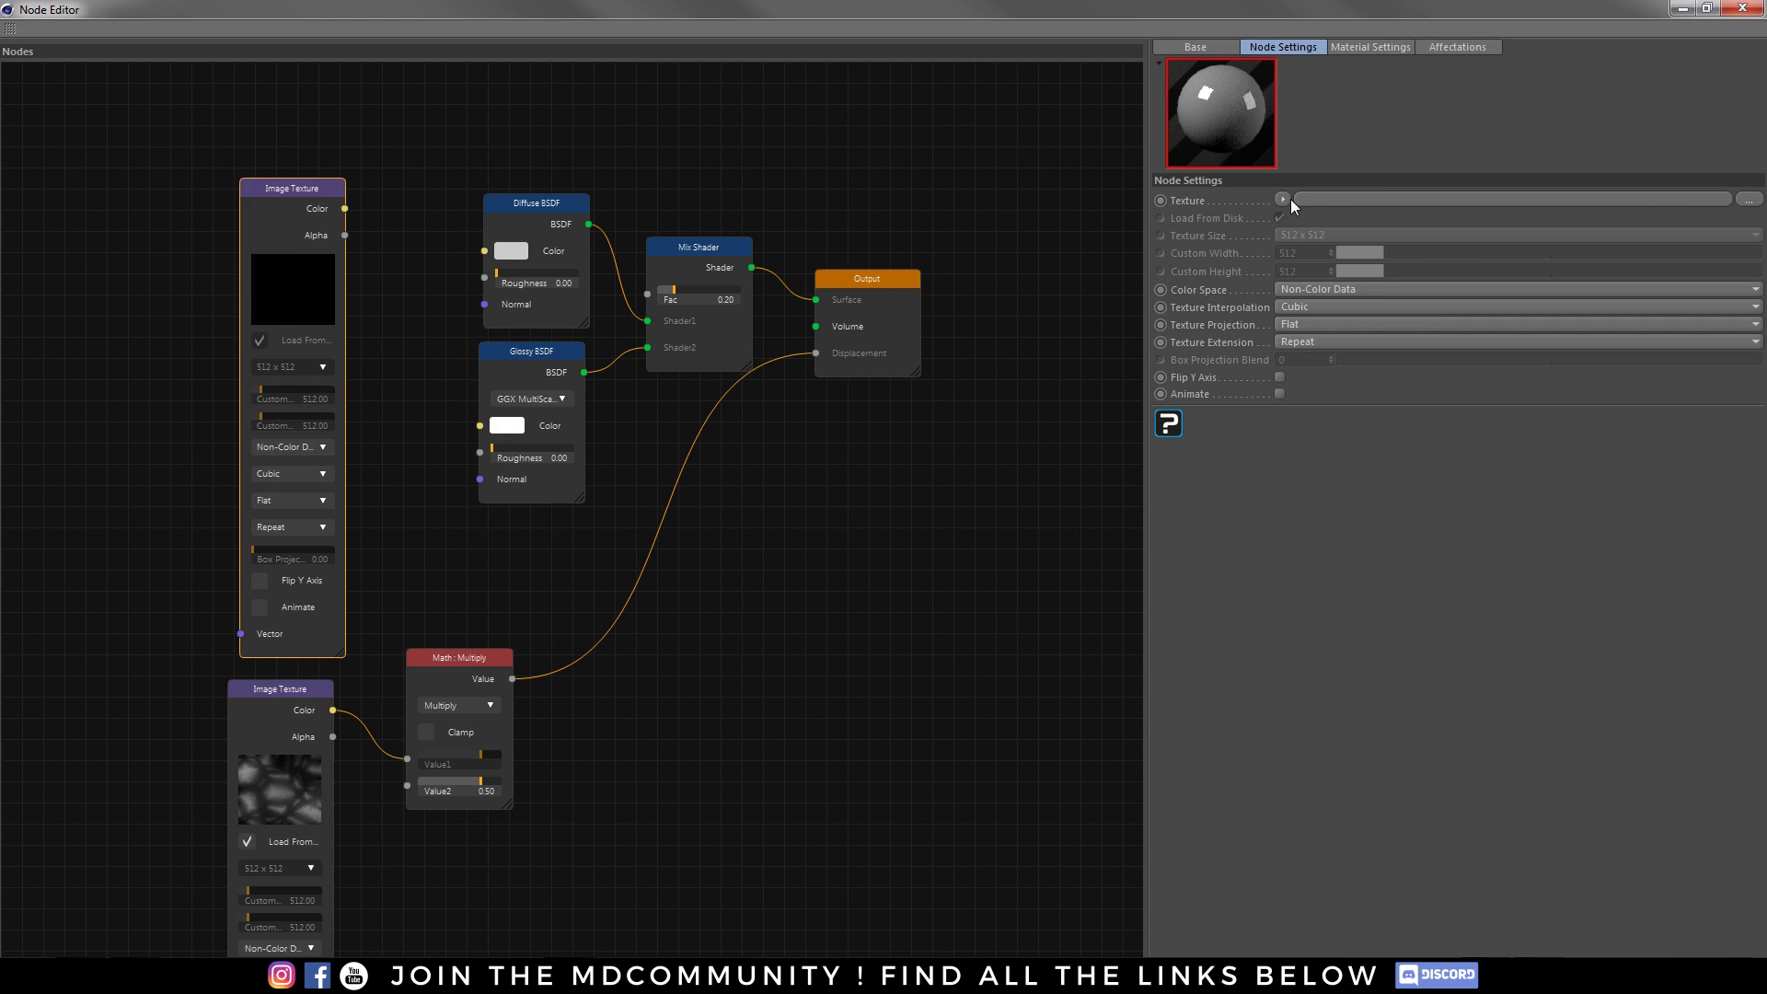
left_click(1284, 201)
left_click(1296, 223)
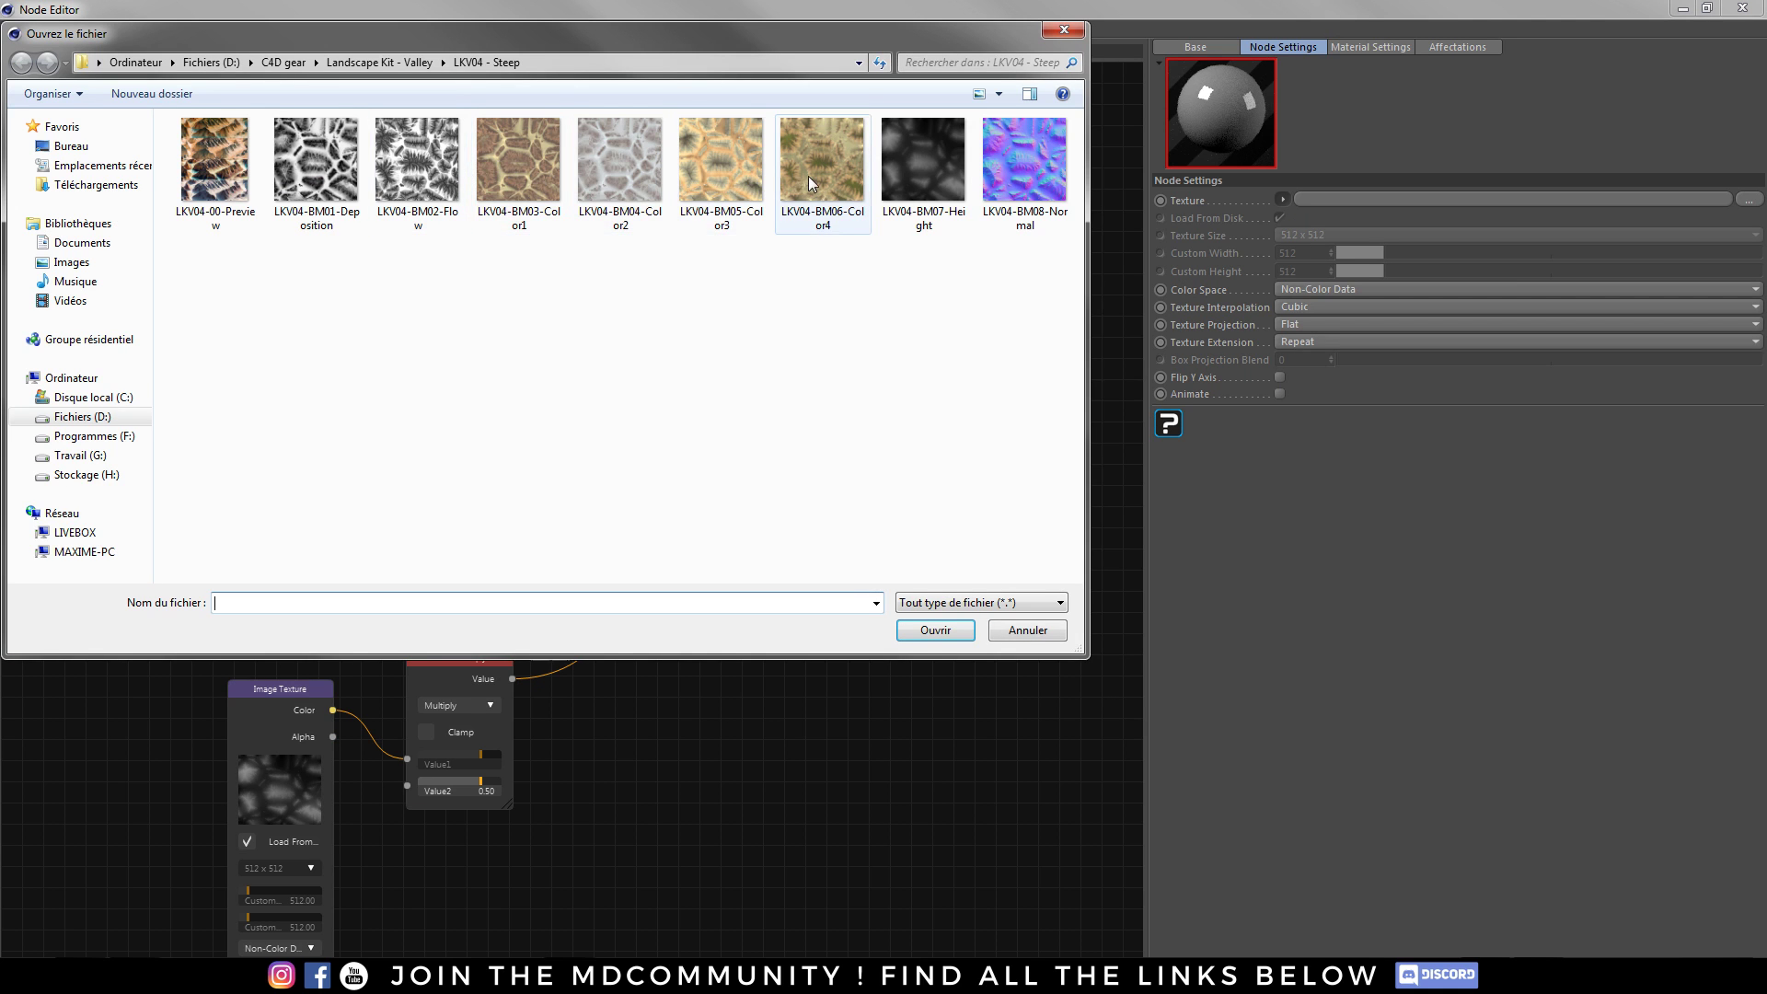
double_click(609, 160)
left_click(1005, 559)
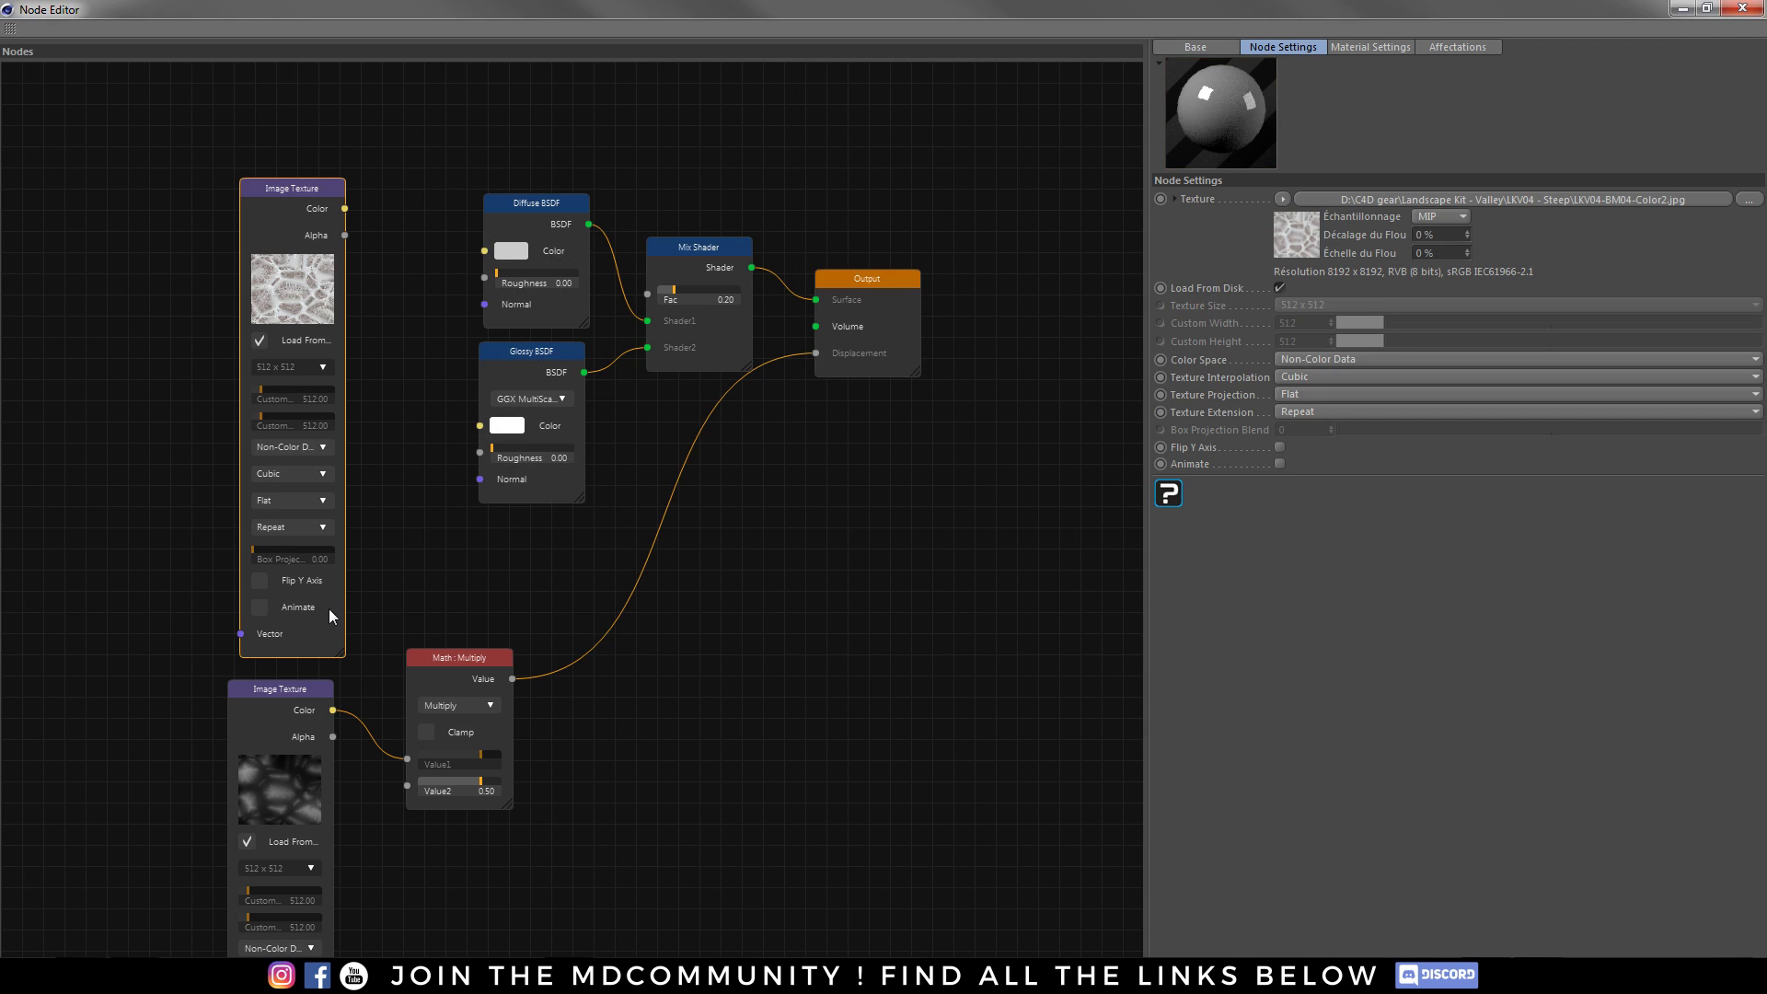
- Set the height map's interpolation to Smart and feed the colour texture into Diffuse and Glossy Color
left_click(278, 689)
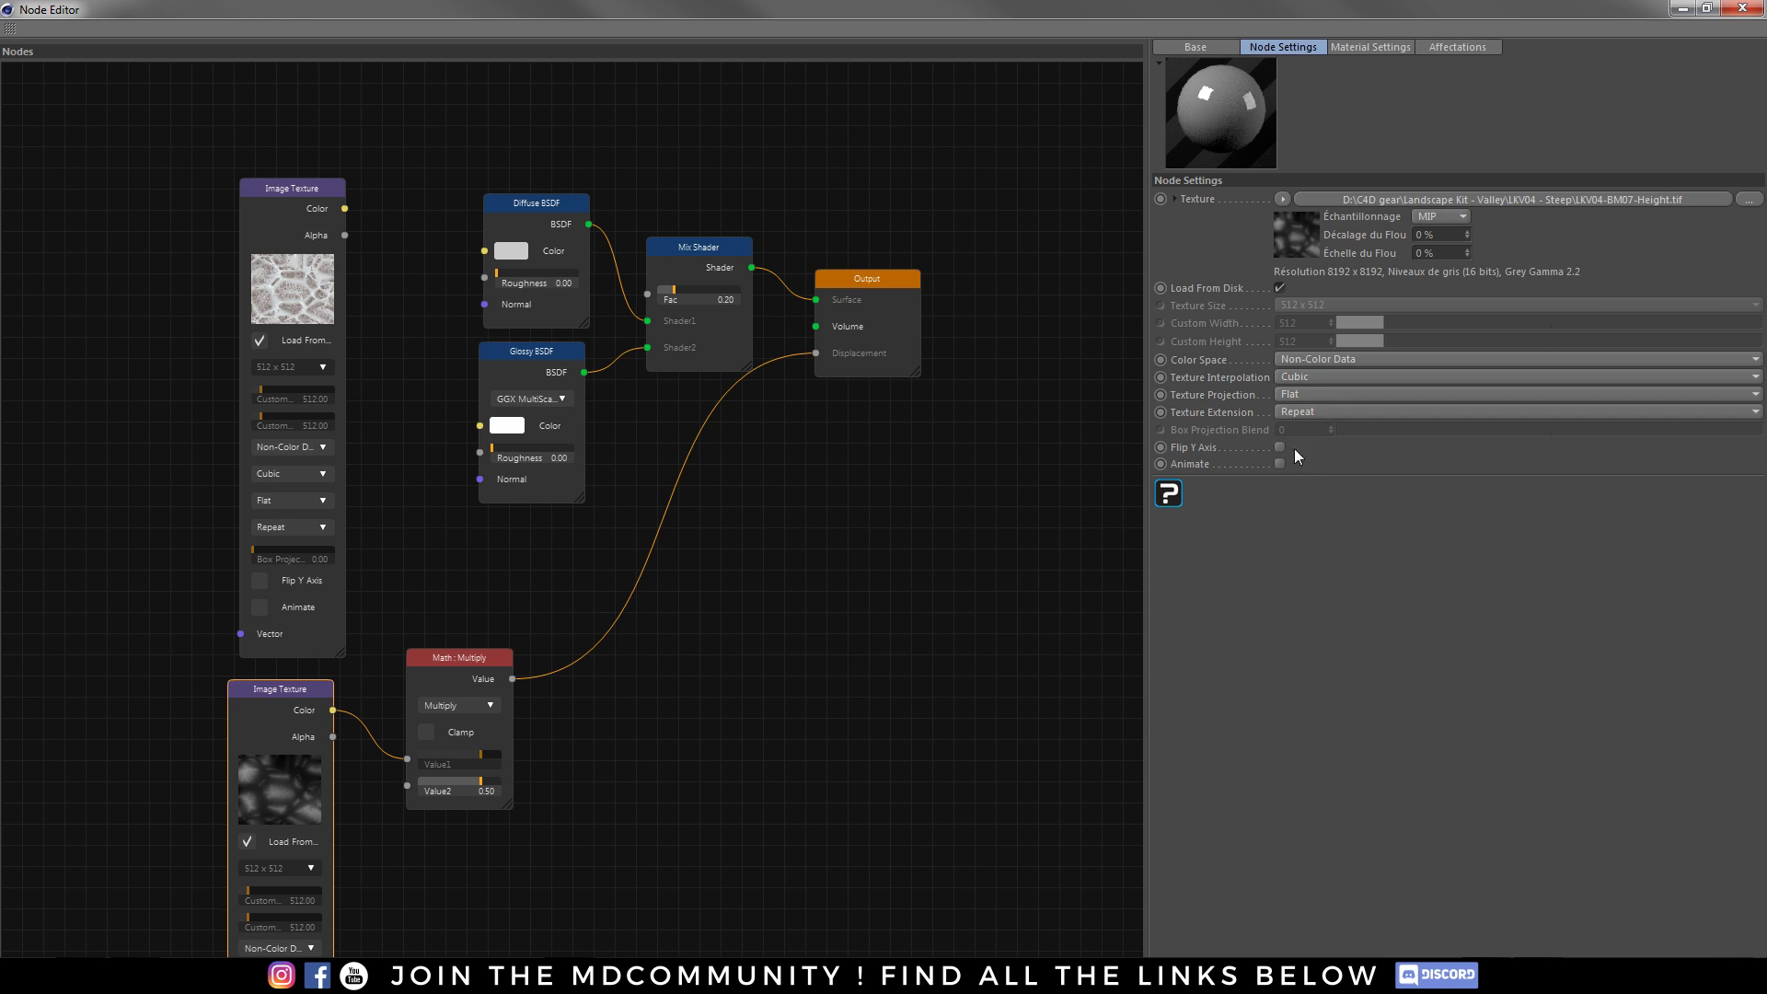
left_click(1318, 378)
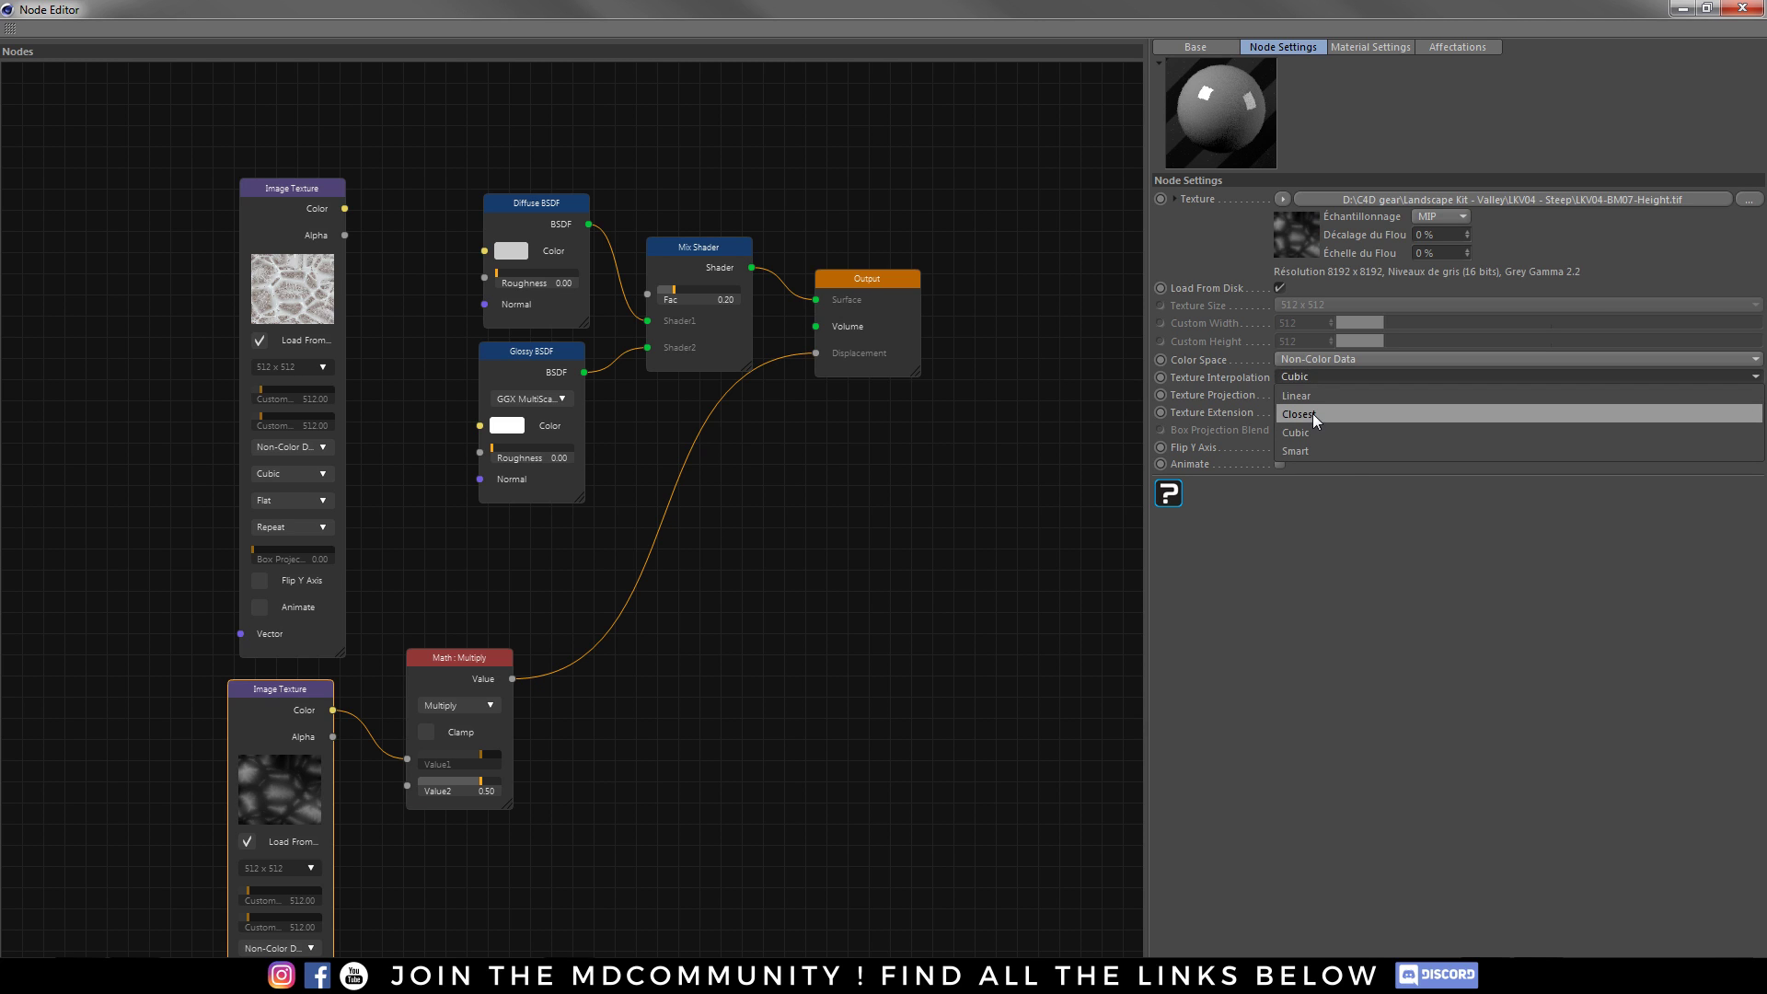
left_click(1302, 450)
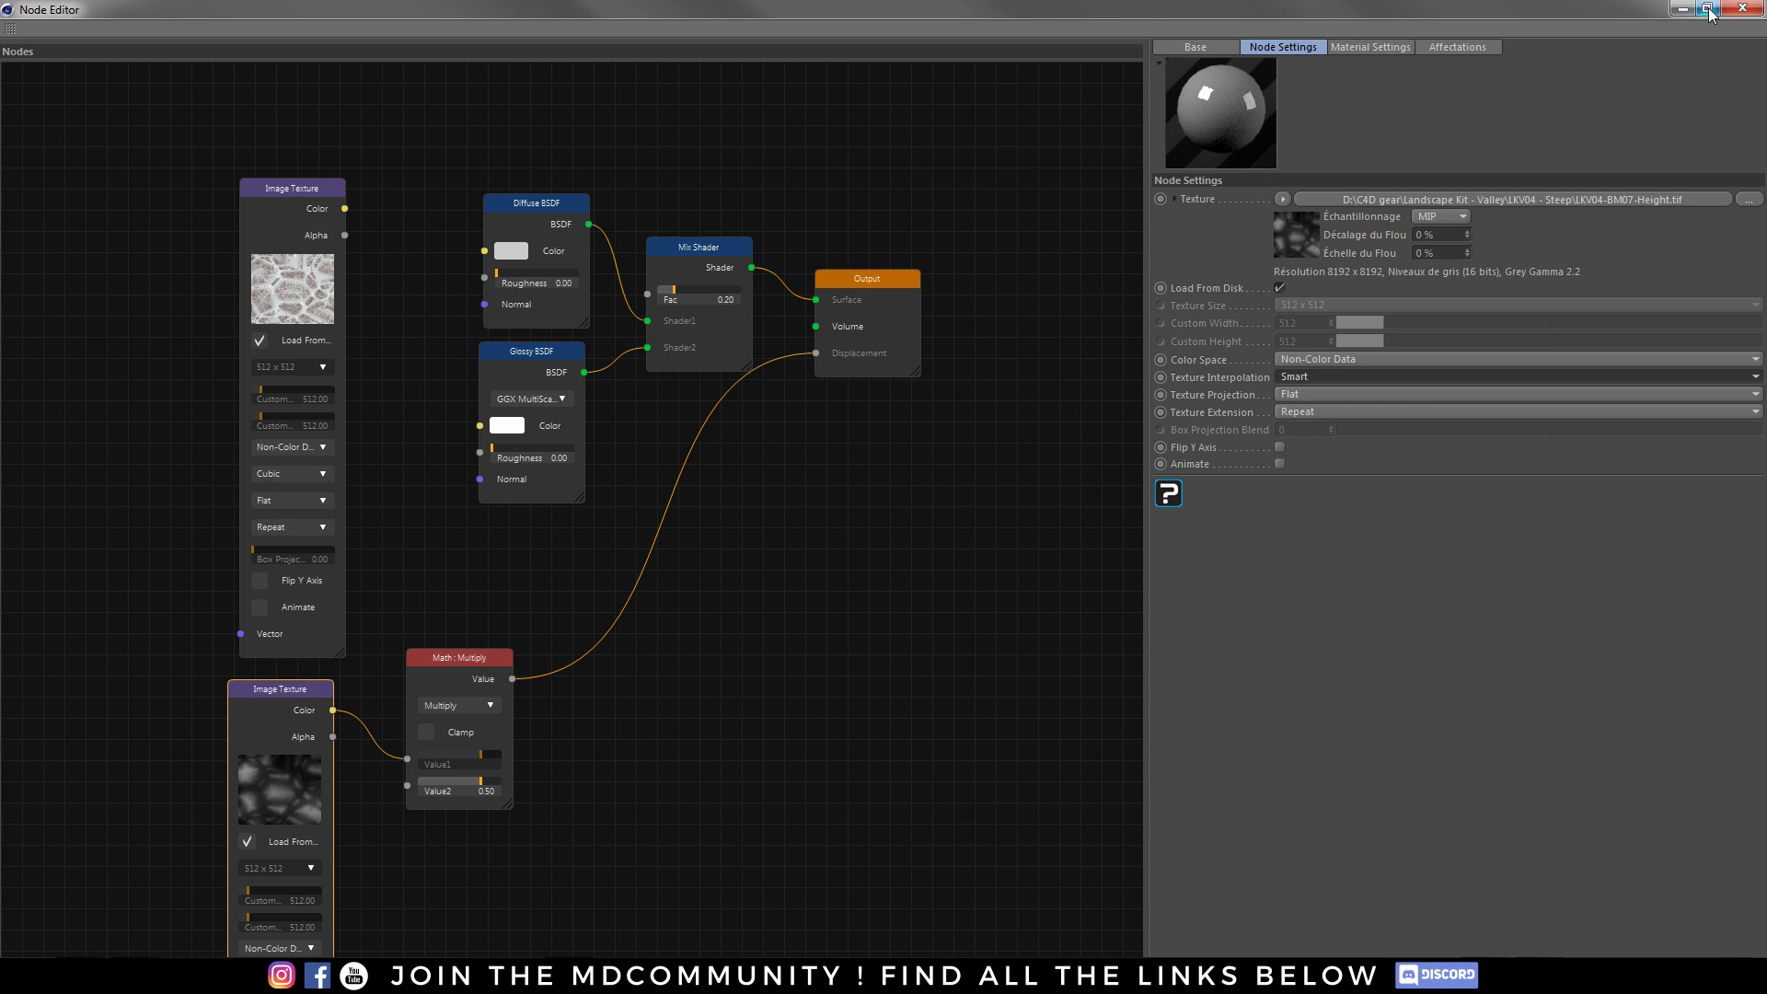
left_click_drag(344, 208, 483, 251)
left_click(341, 208)
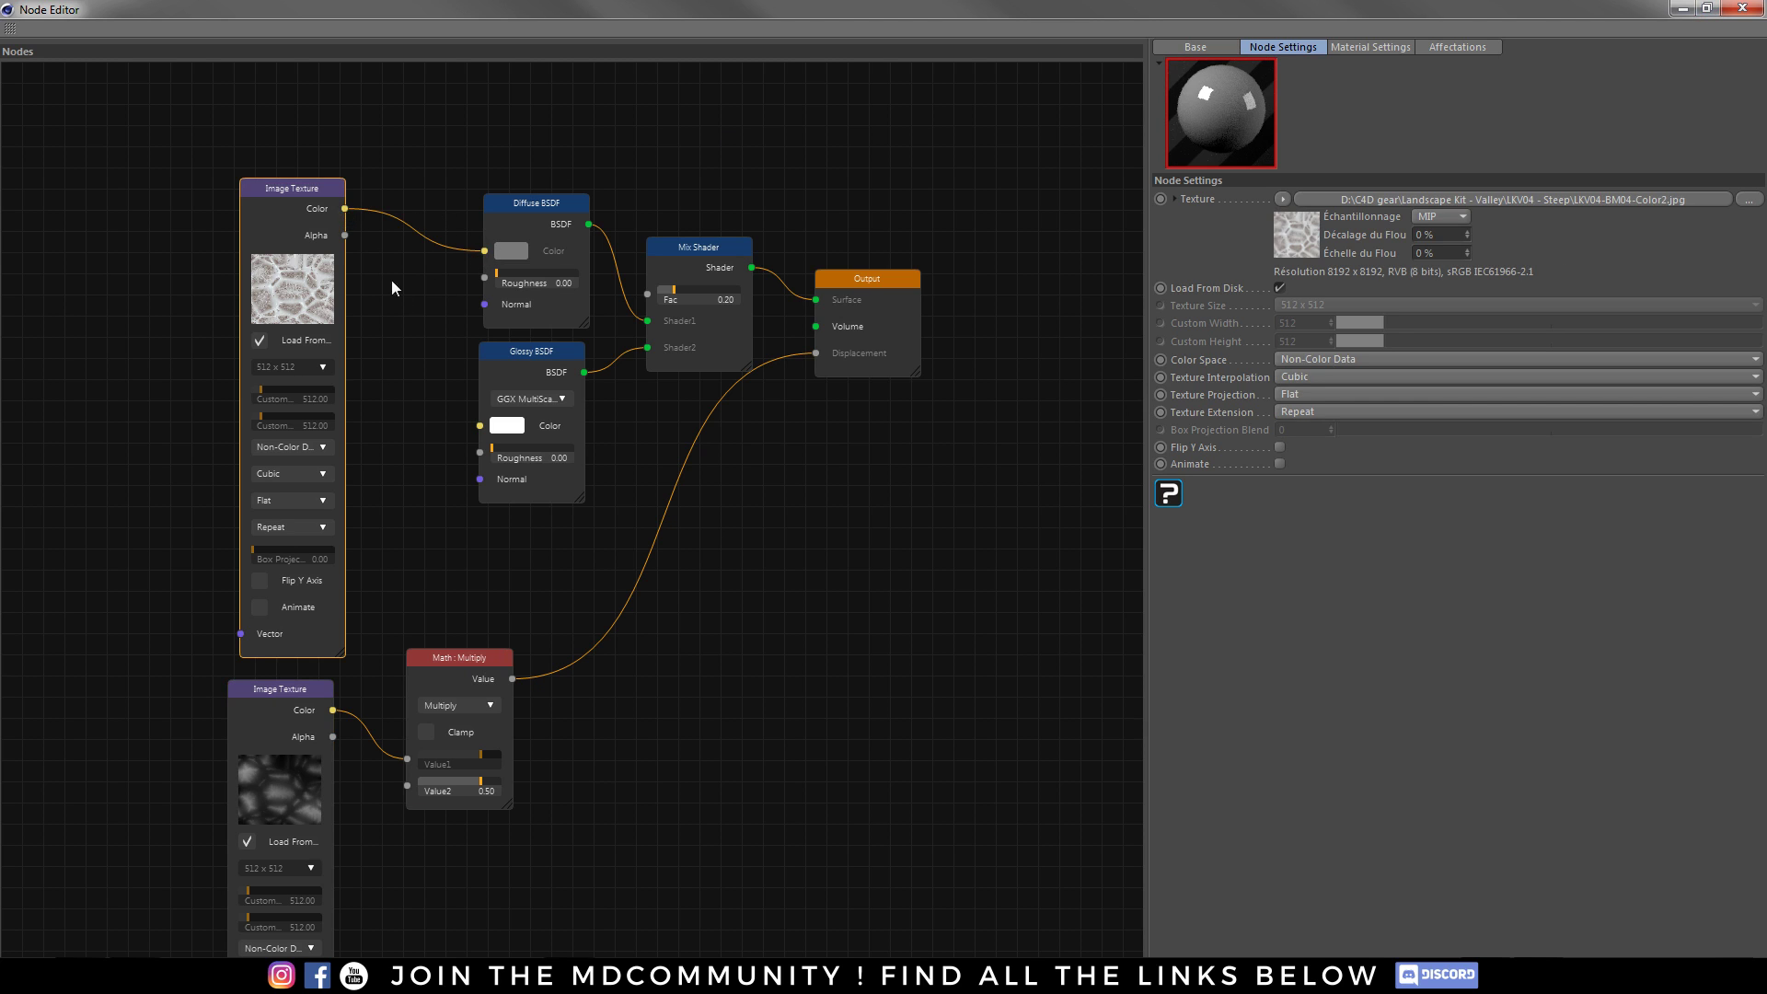
left_click_drag(344, 208, 480, 426)
- Float the Node Editor over the interface and pause the Cycles 4D preview
left_click(1704, 9)
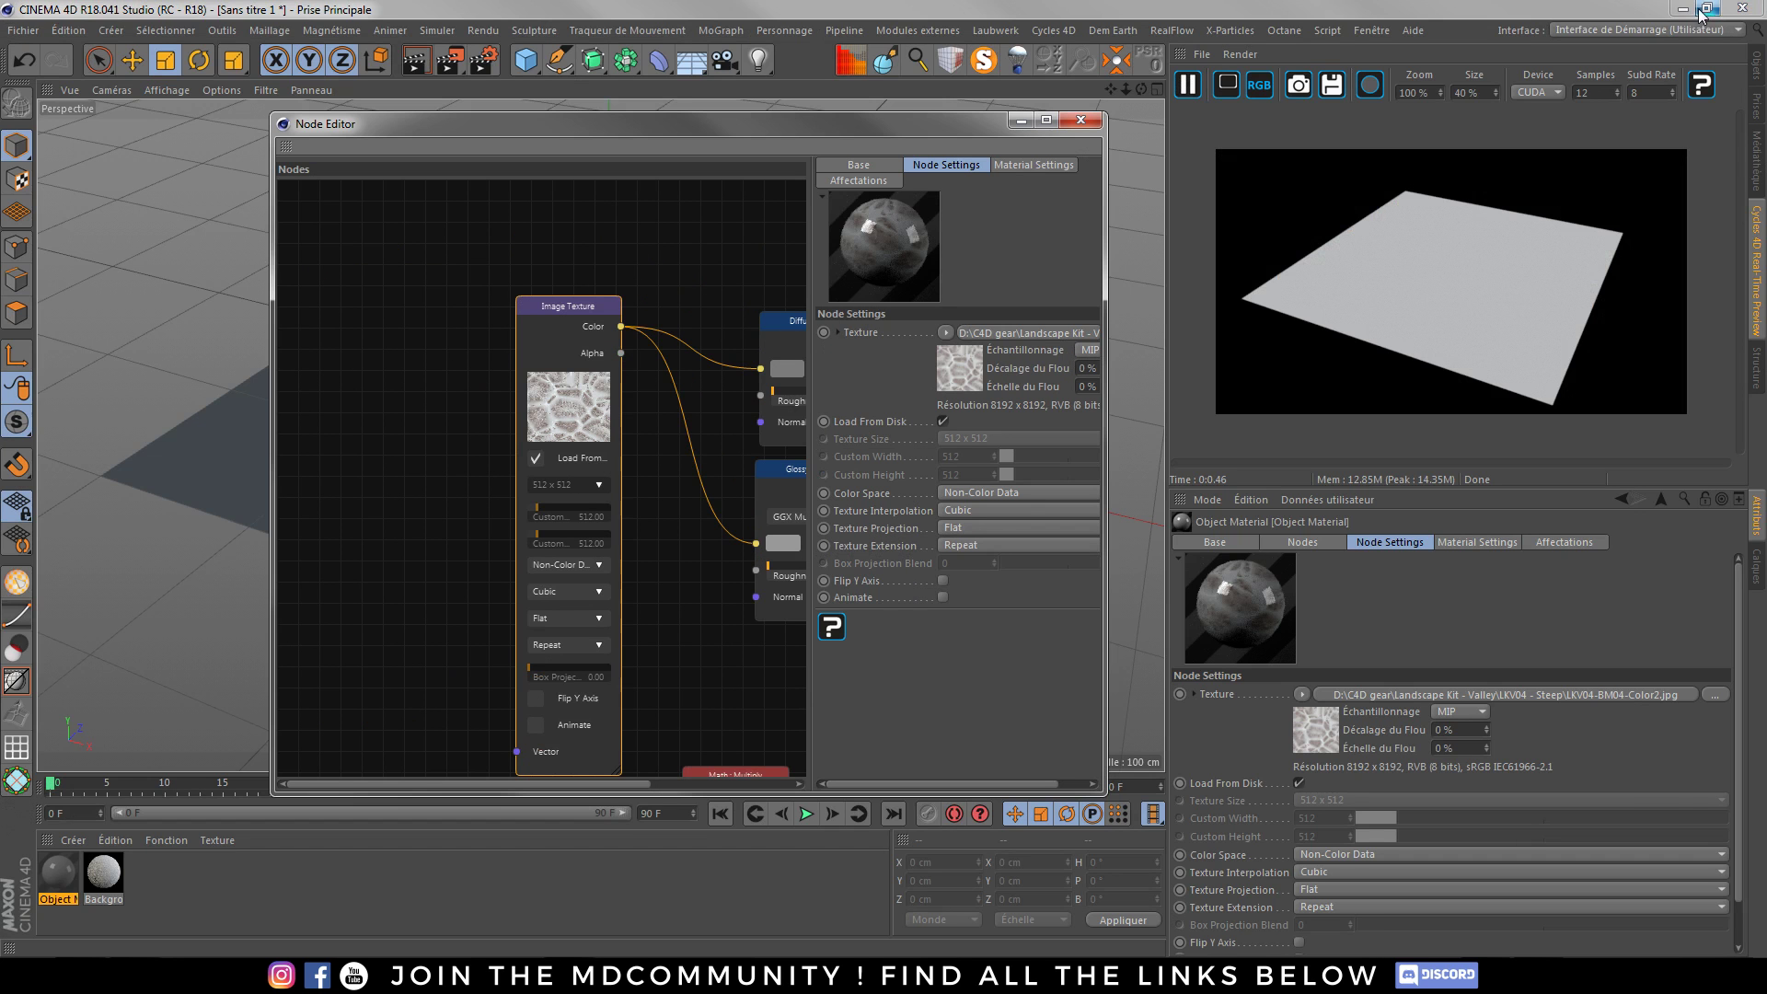
left_click(1185, 86)
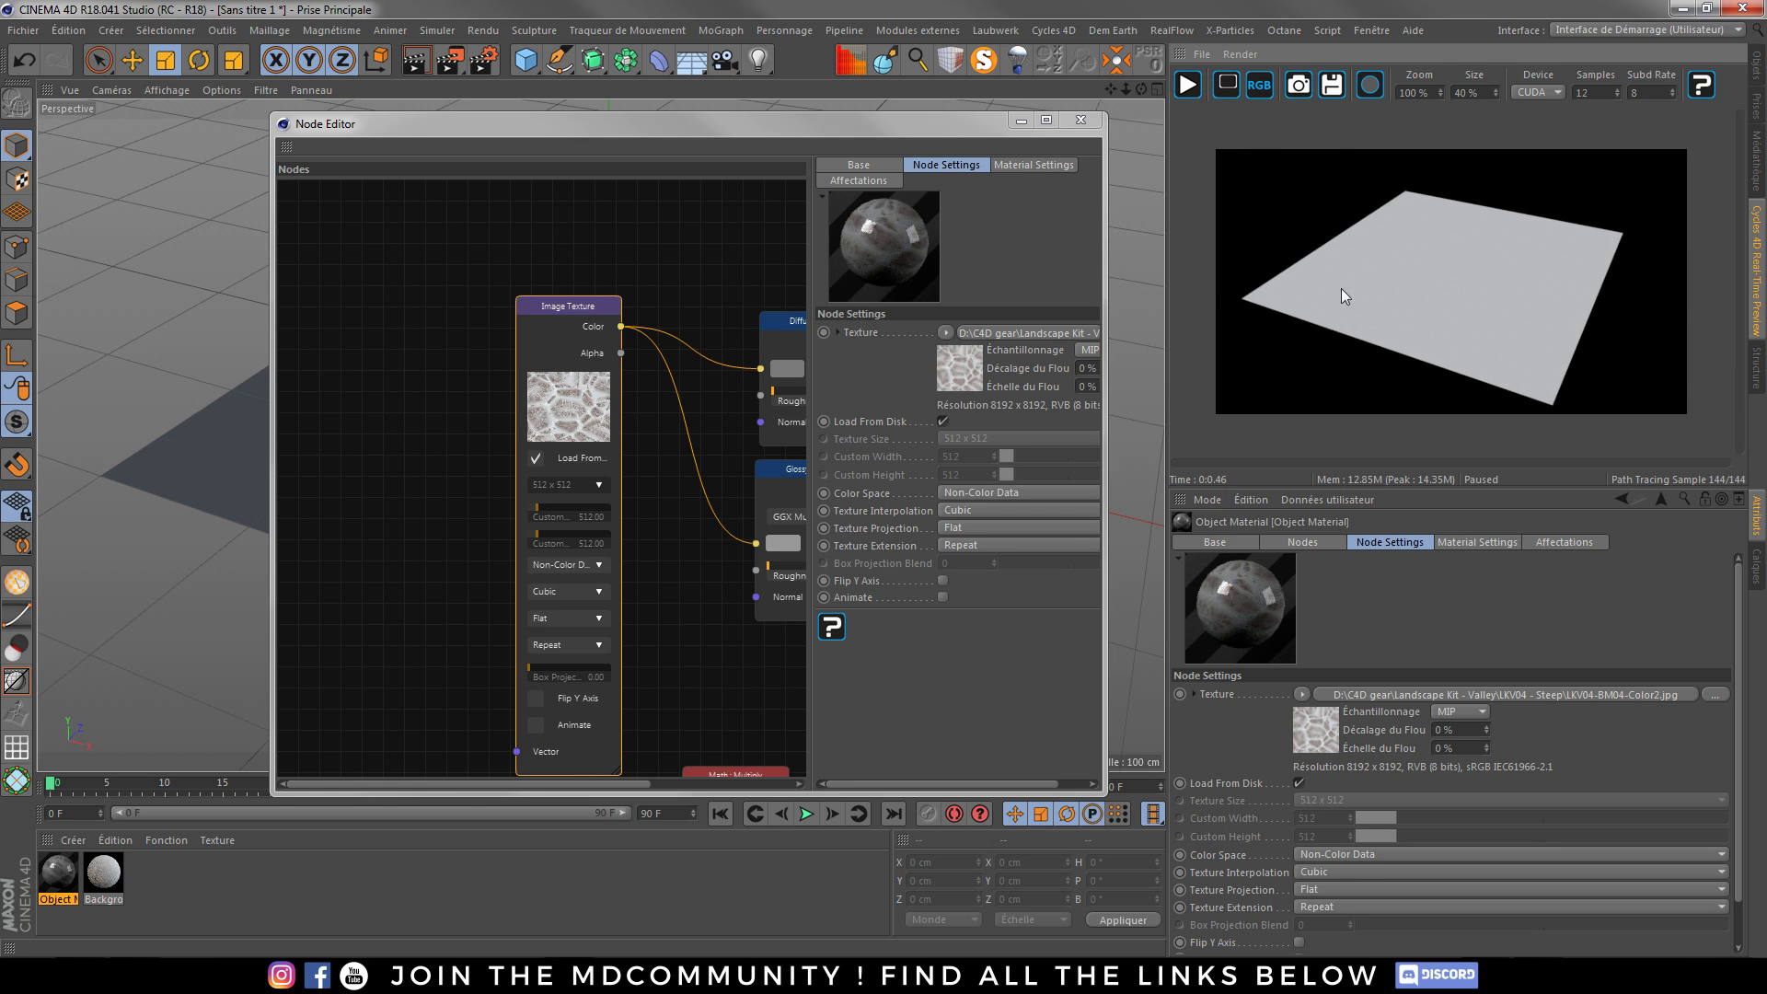
left_click(462, 350)
scroll(429, 350, "down", 5)
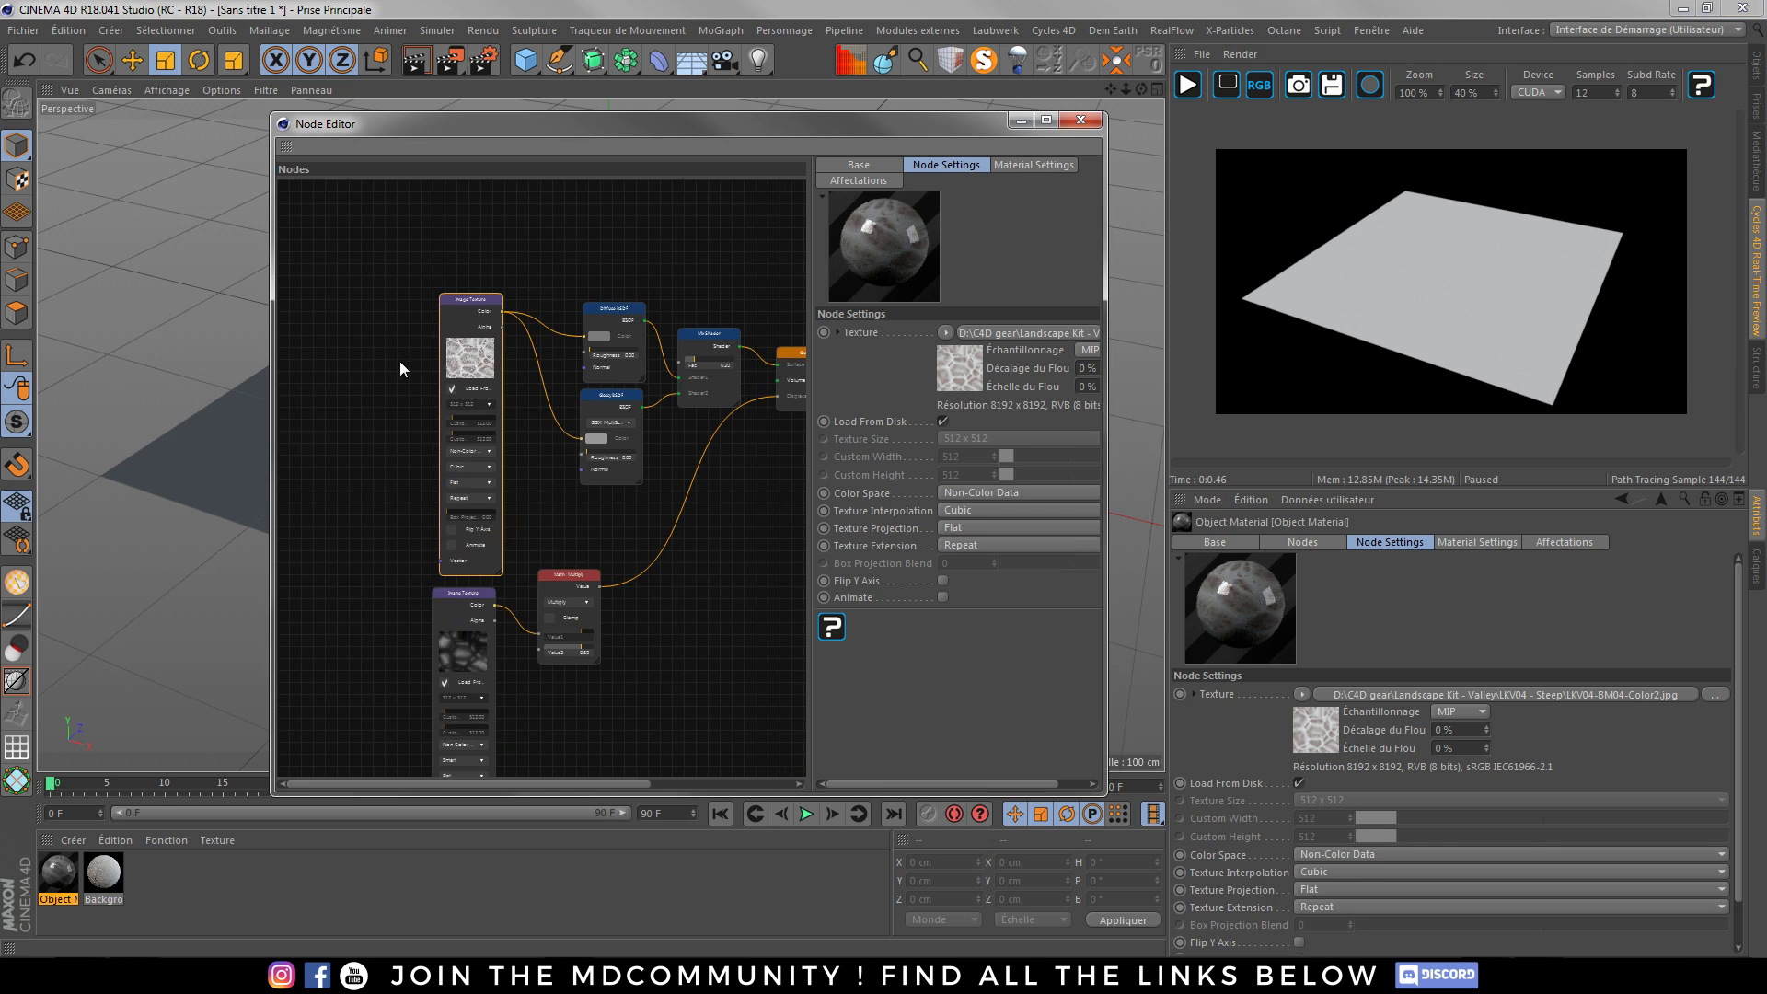
scroll(416, 417, "down", 2)
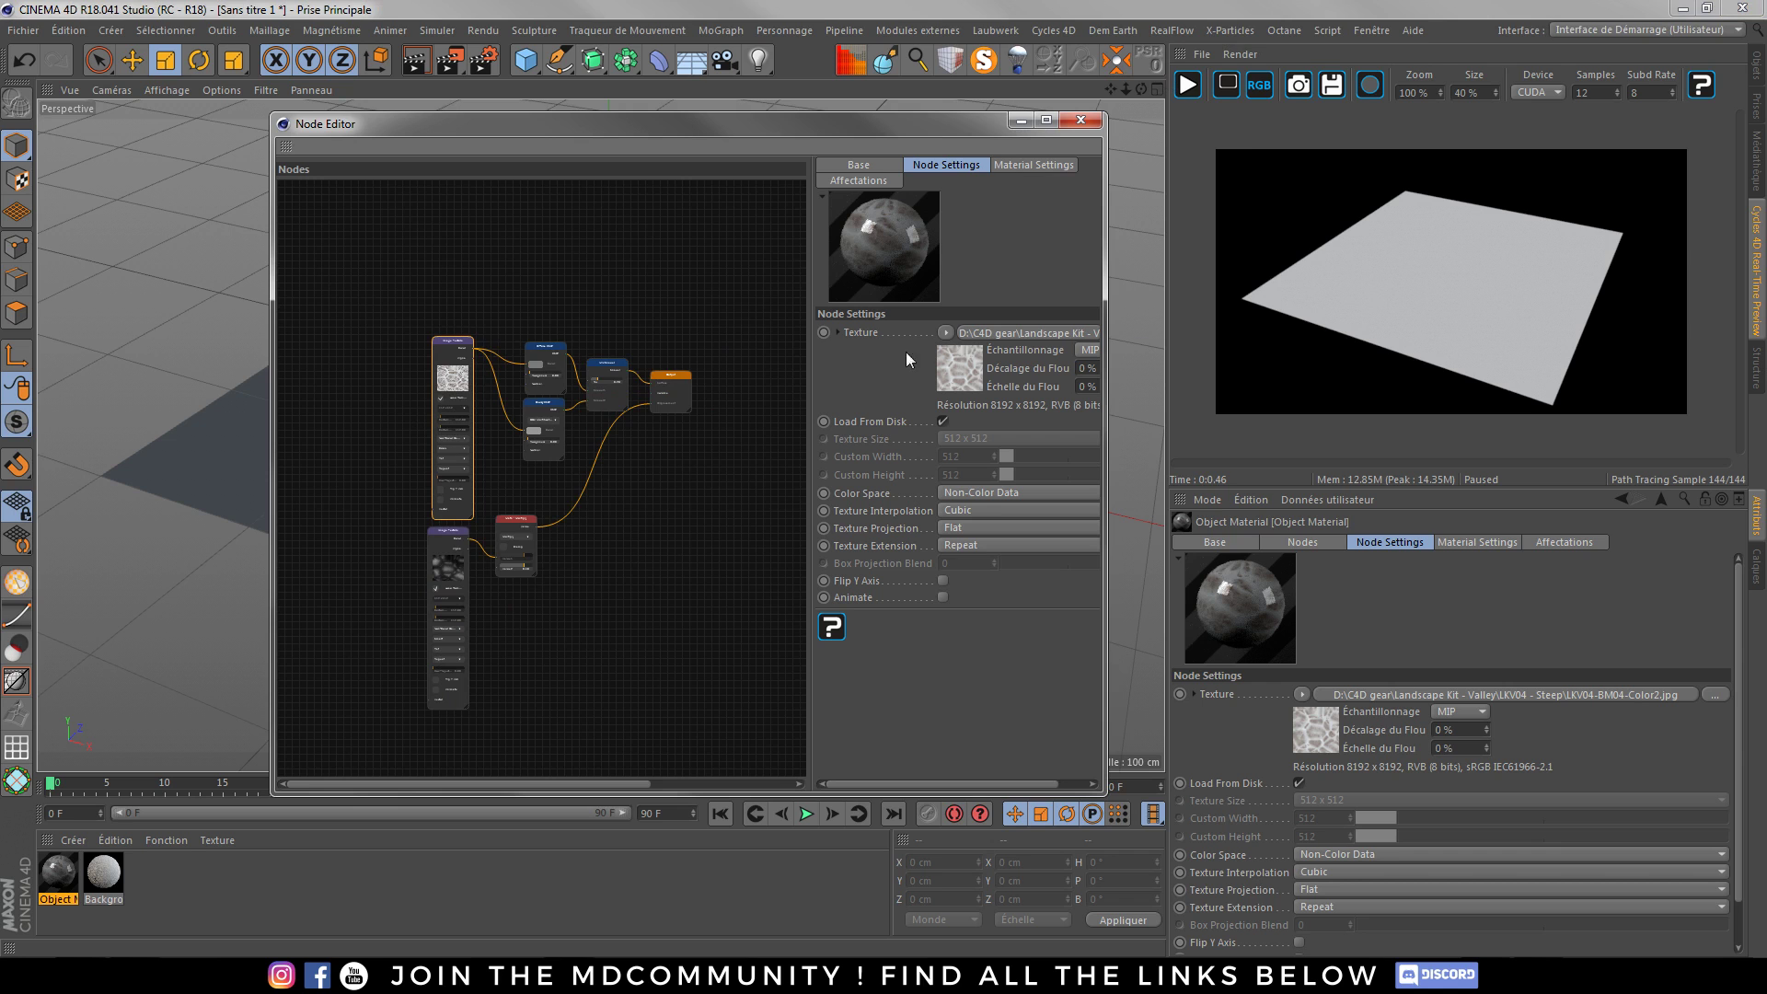
scroll(496, 505, "up", 2)
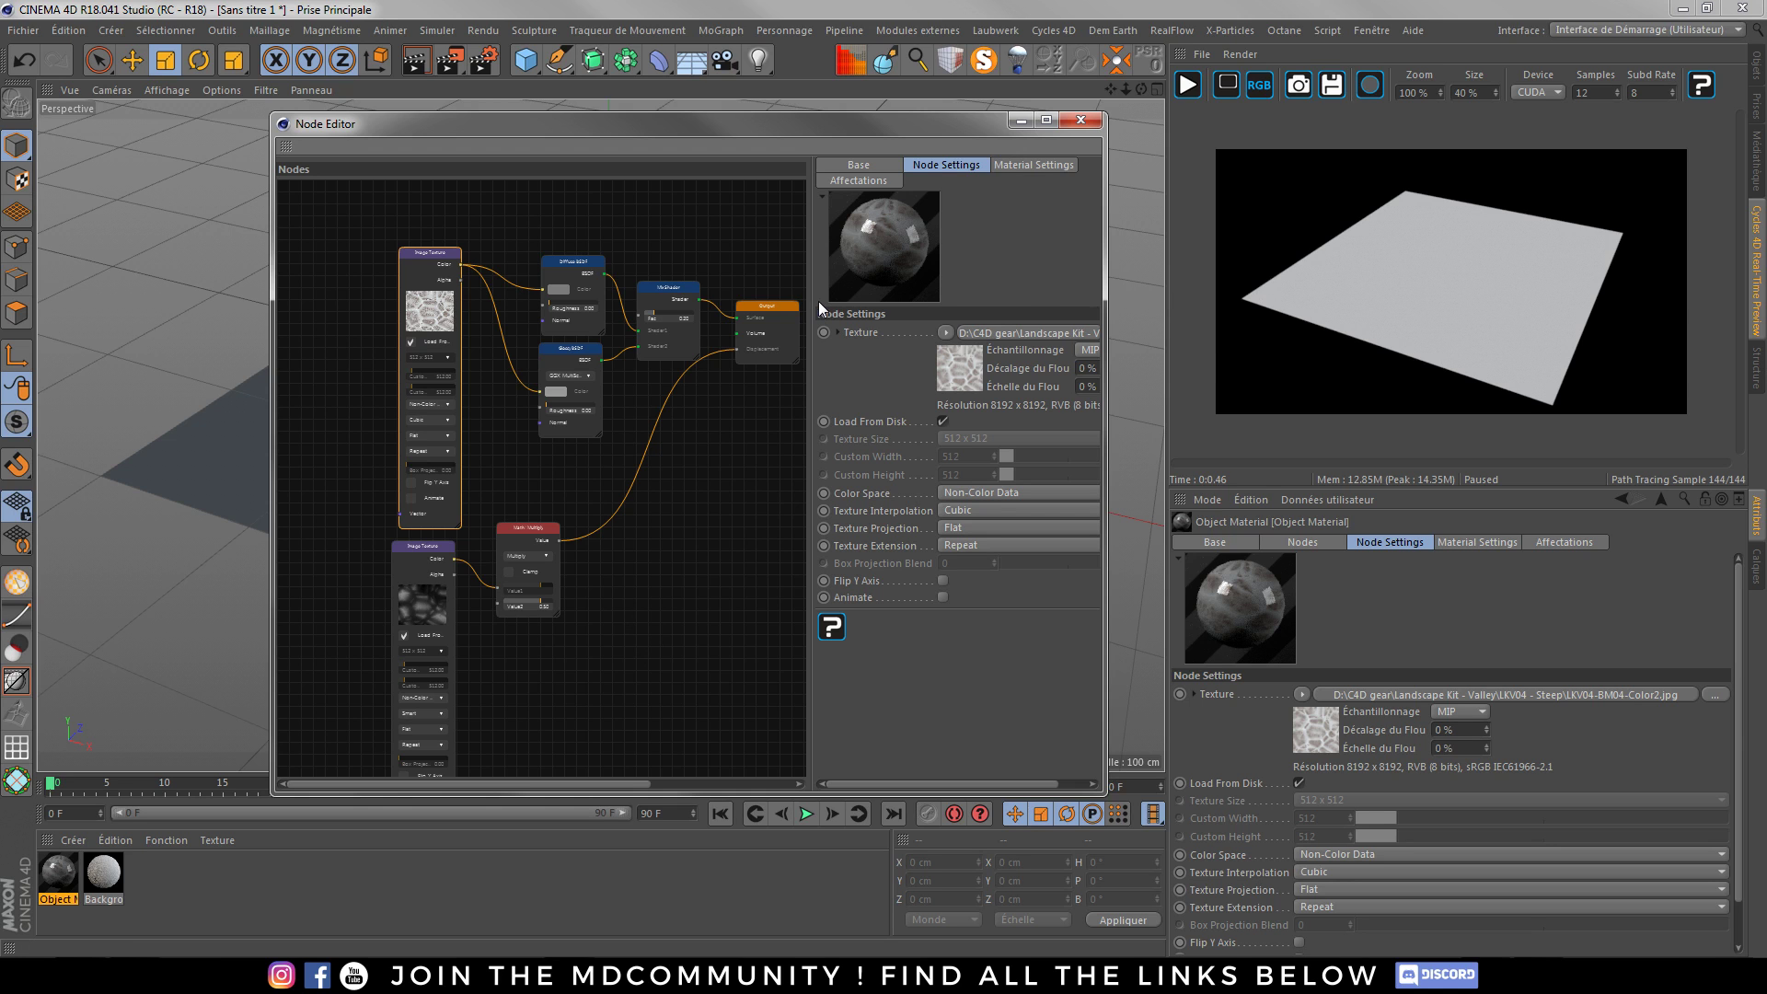
- Keep the render device on CUDA and restart the interactive preview
left_click(1549, 86)
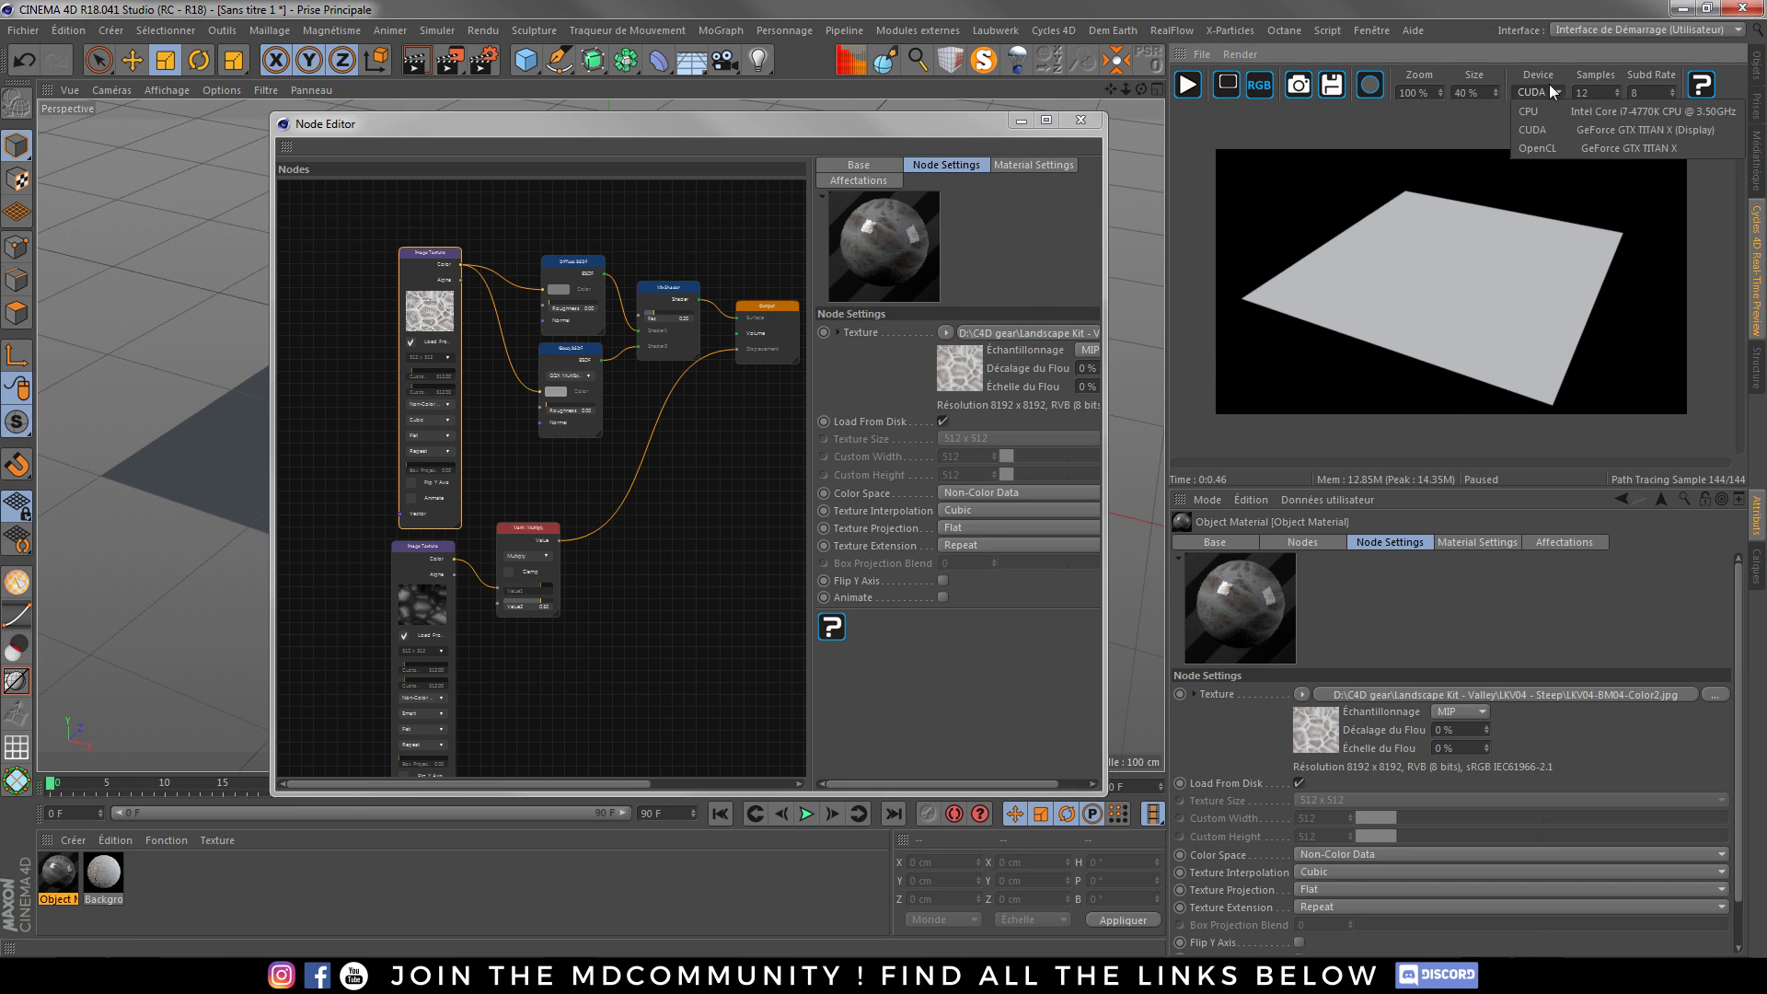
left_click(1647, 131)
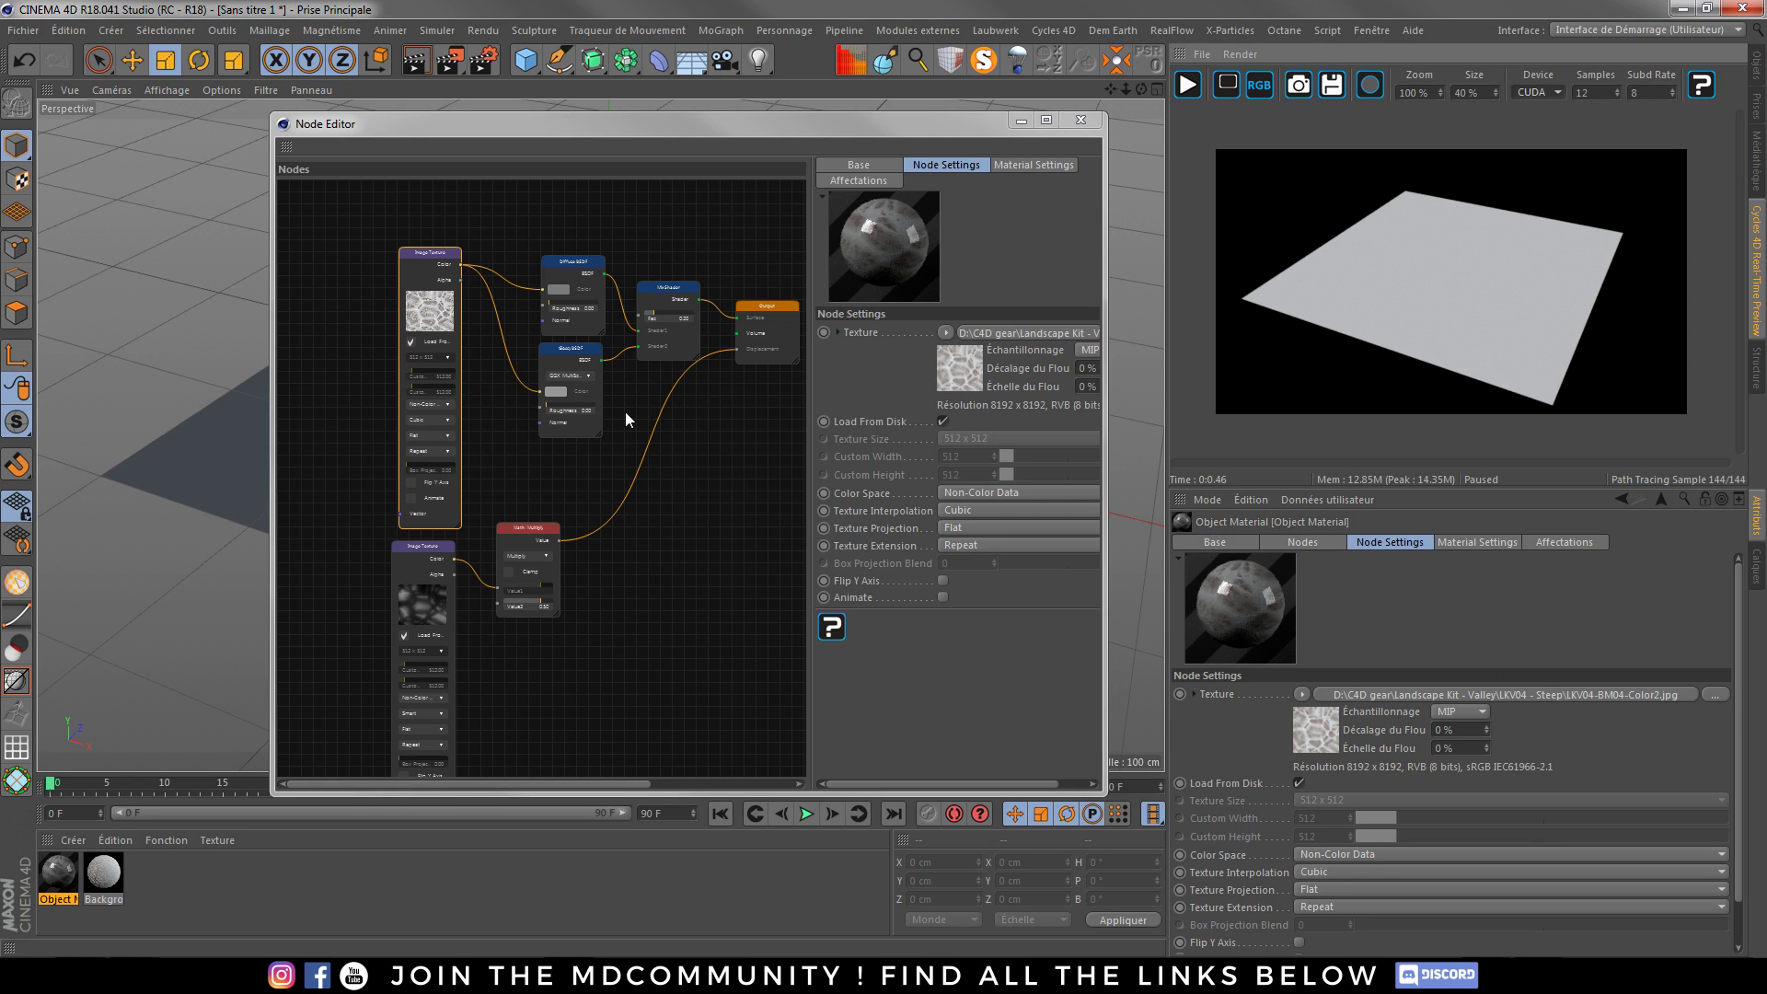
left_click(1180, 90)
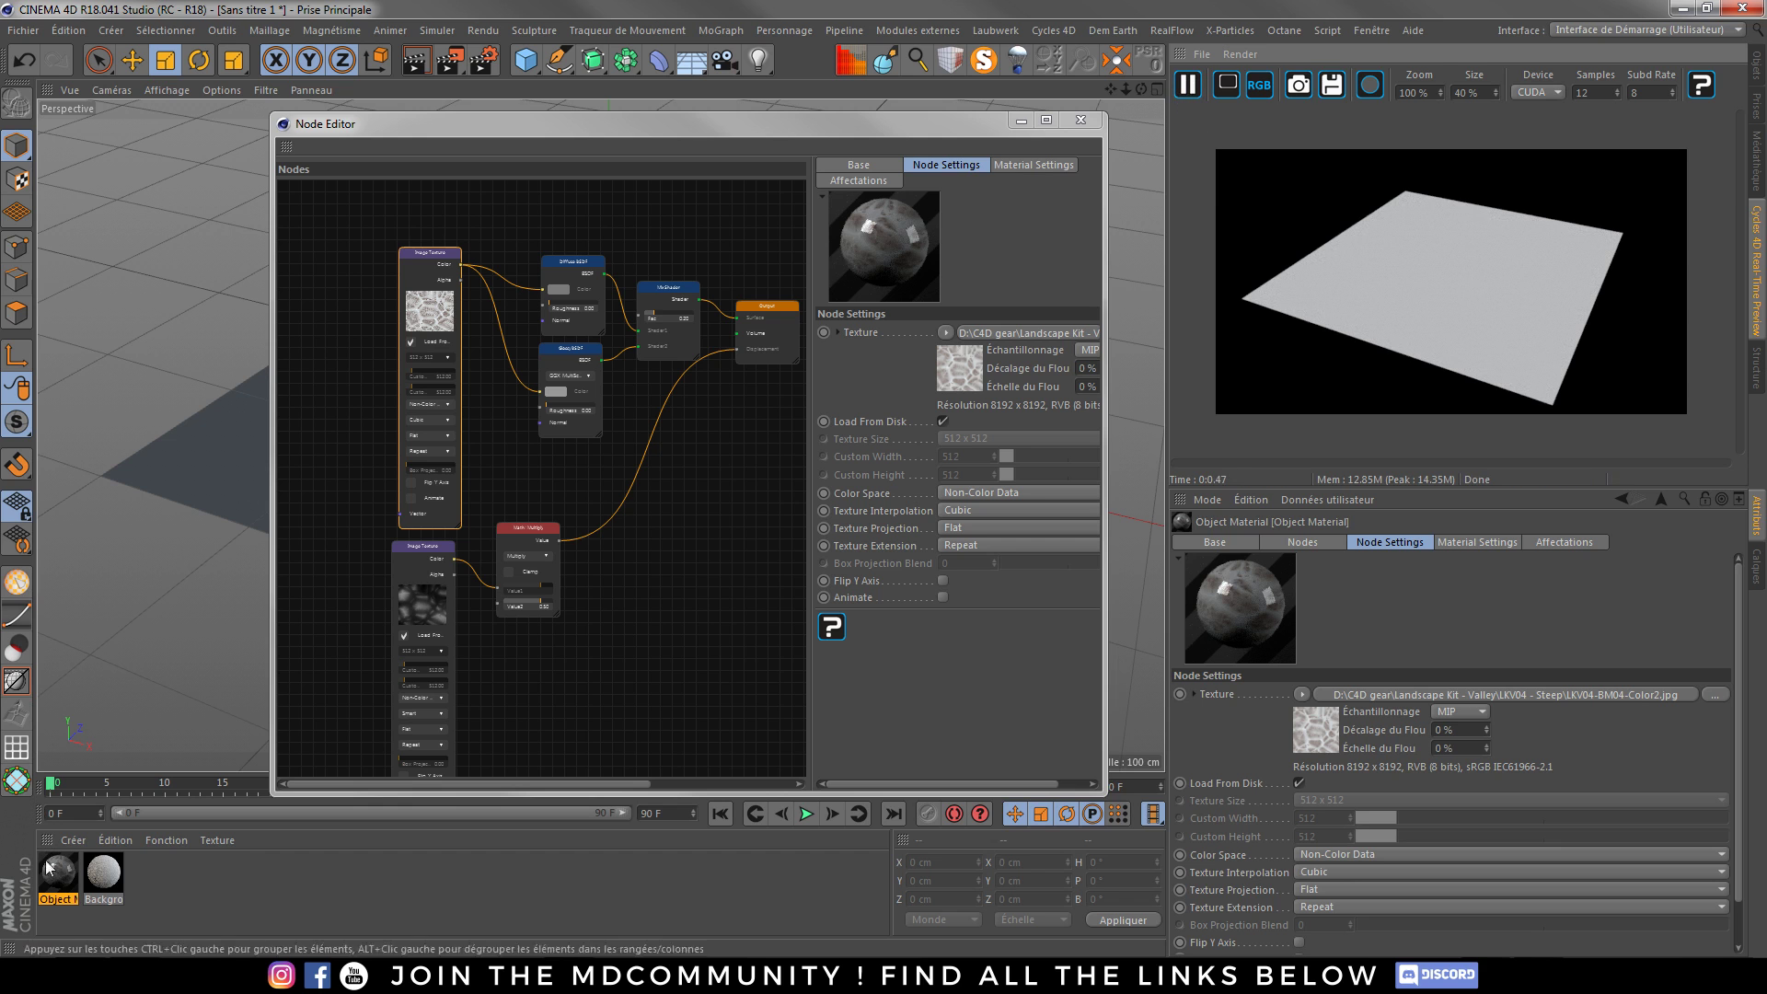
- Set the displacement Multiply node's Value2 to 50, then bring up the scene objects list
left_click(237, 488)
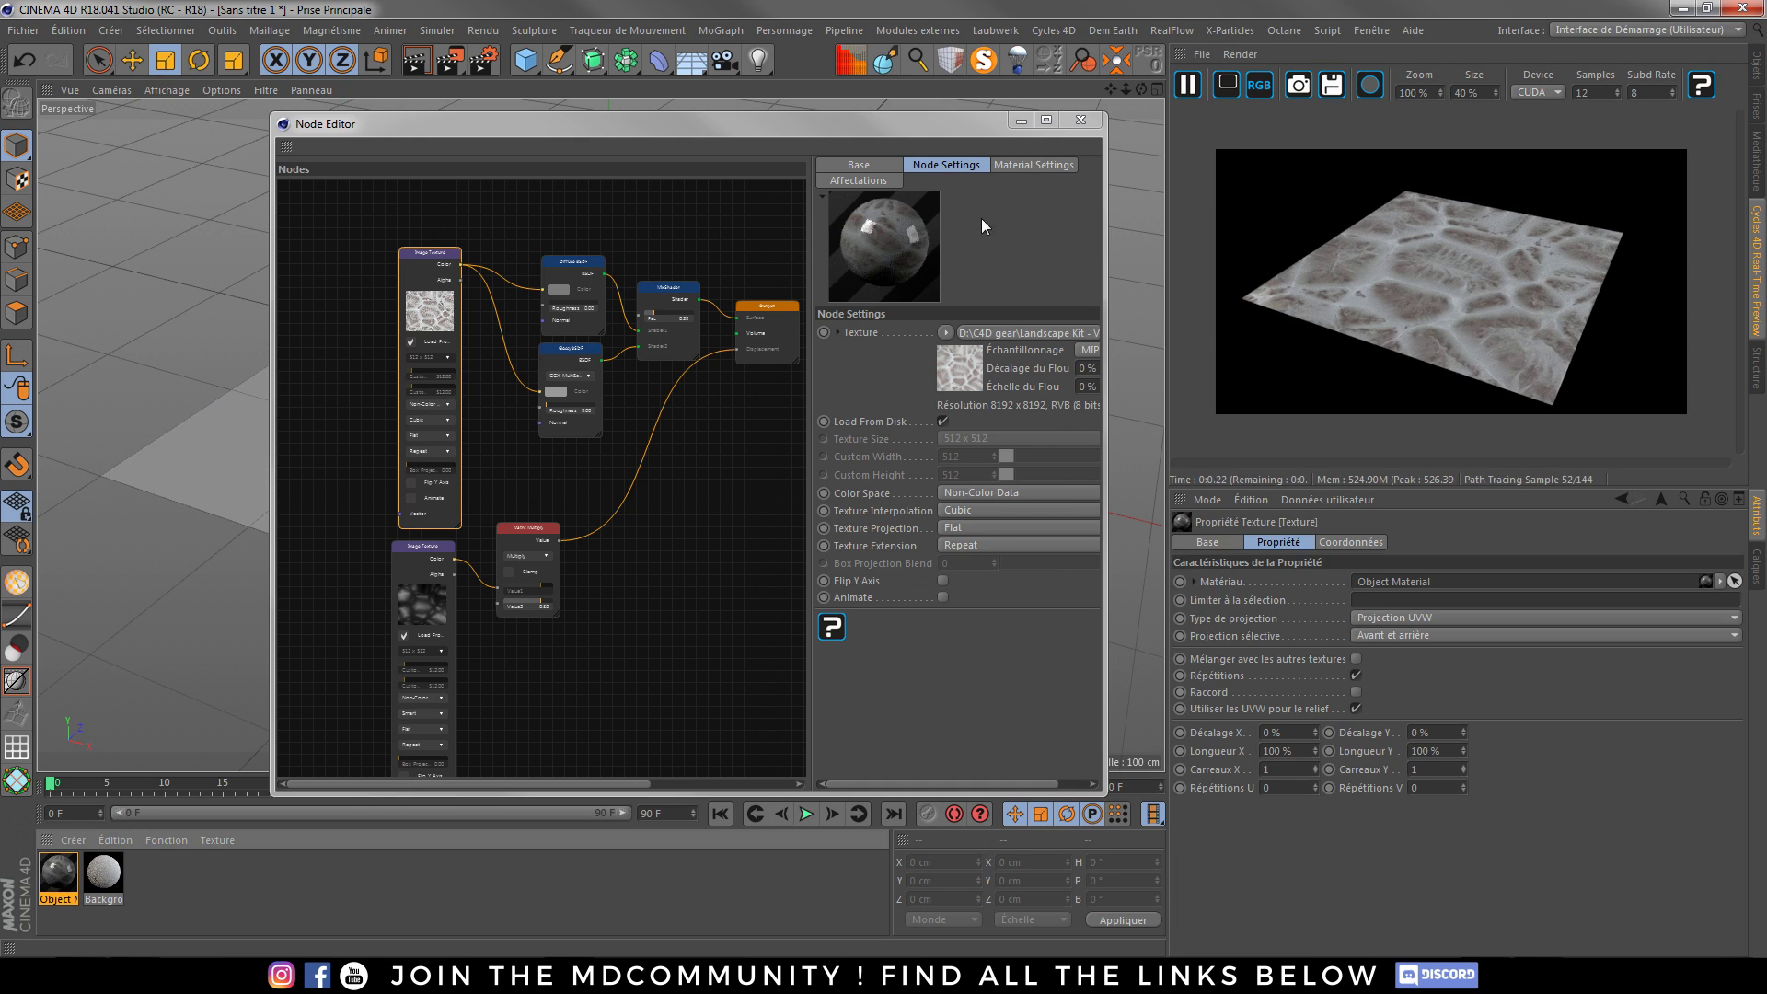
left_click(1042, 162)
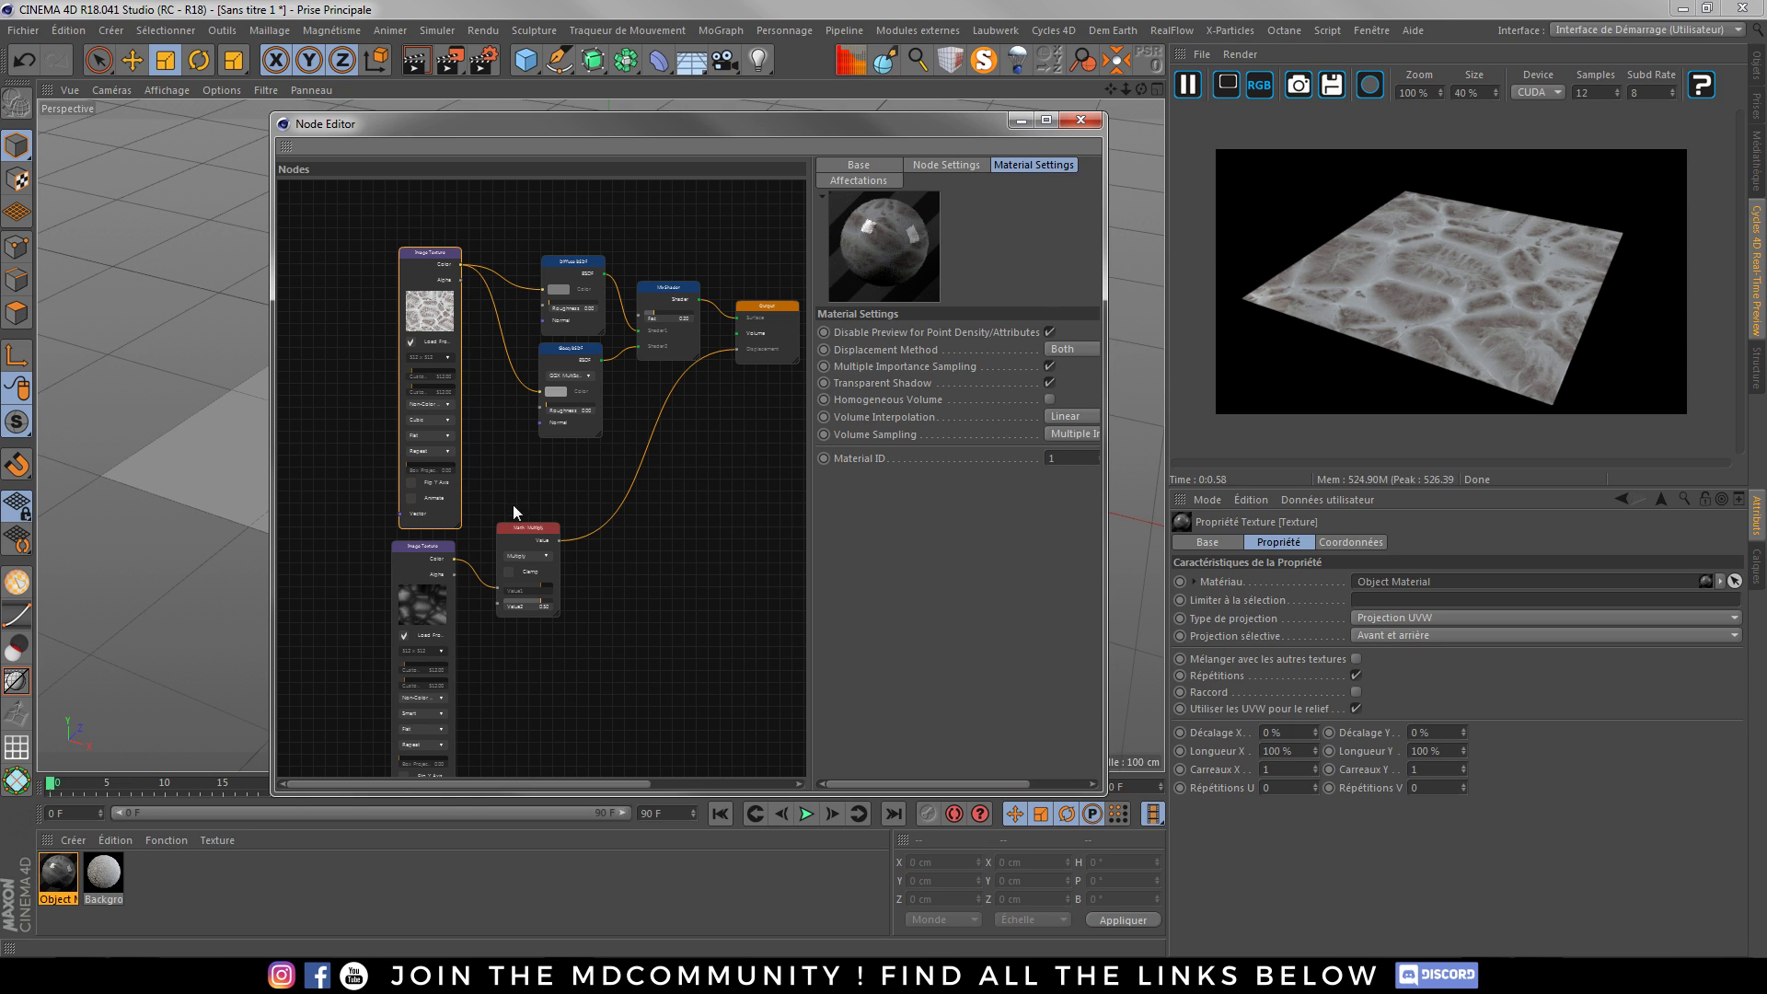
left_click(528, 531)
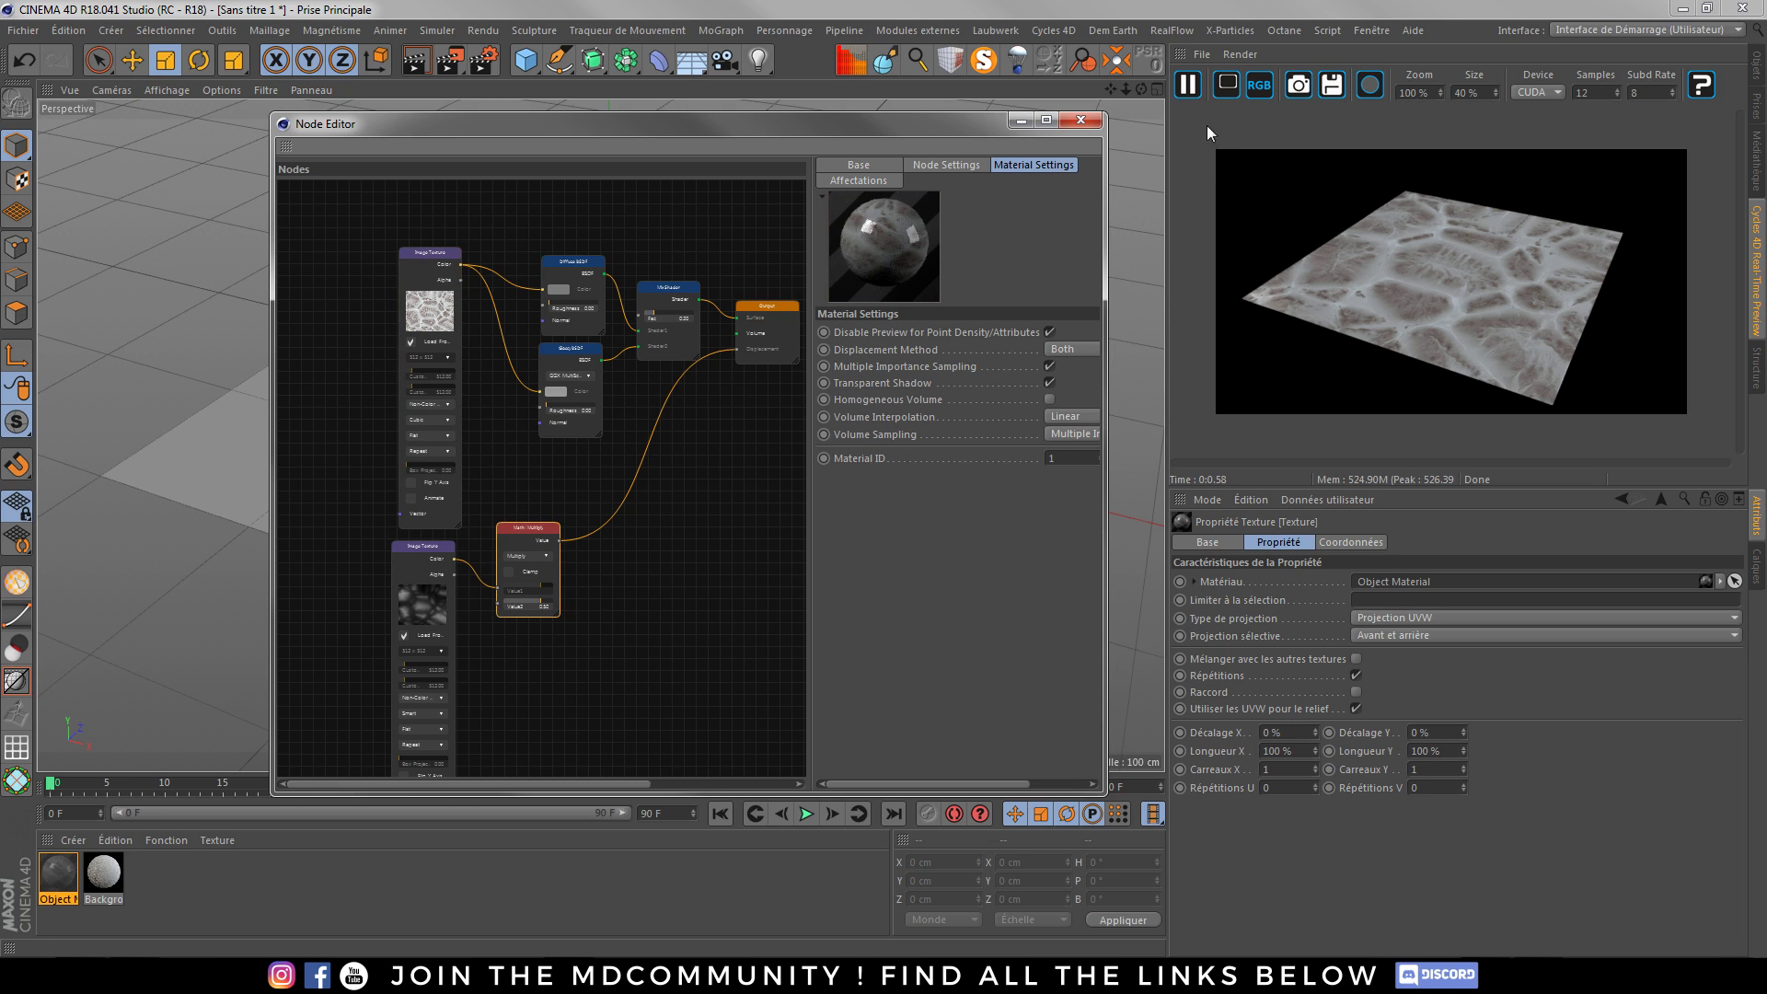
left_click(944, 165)
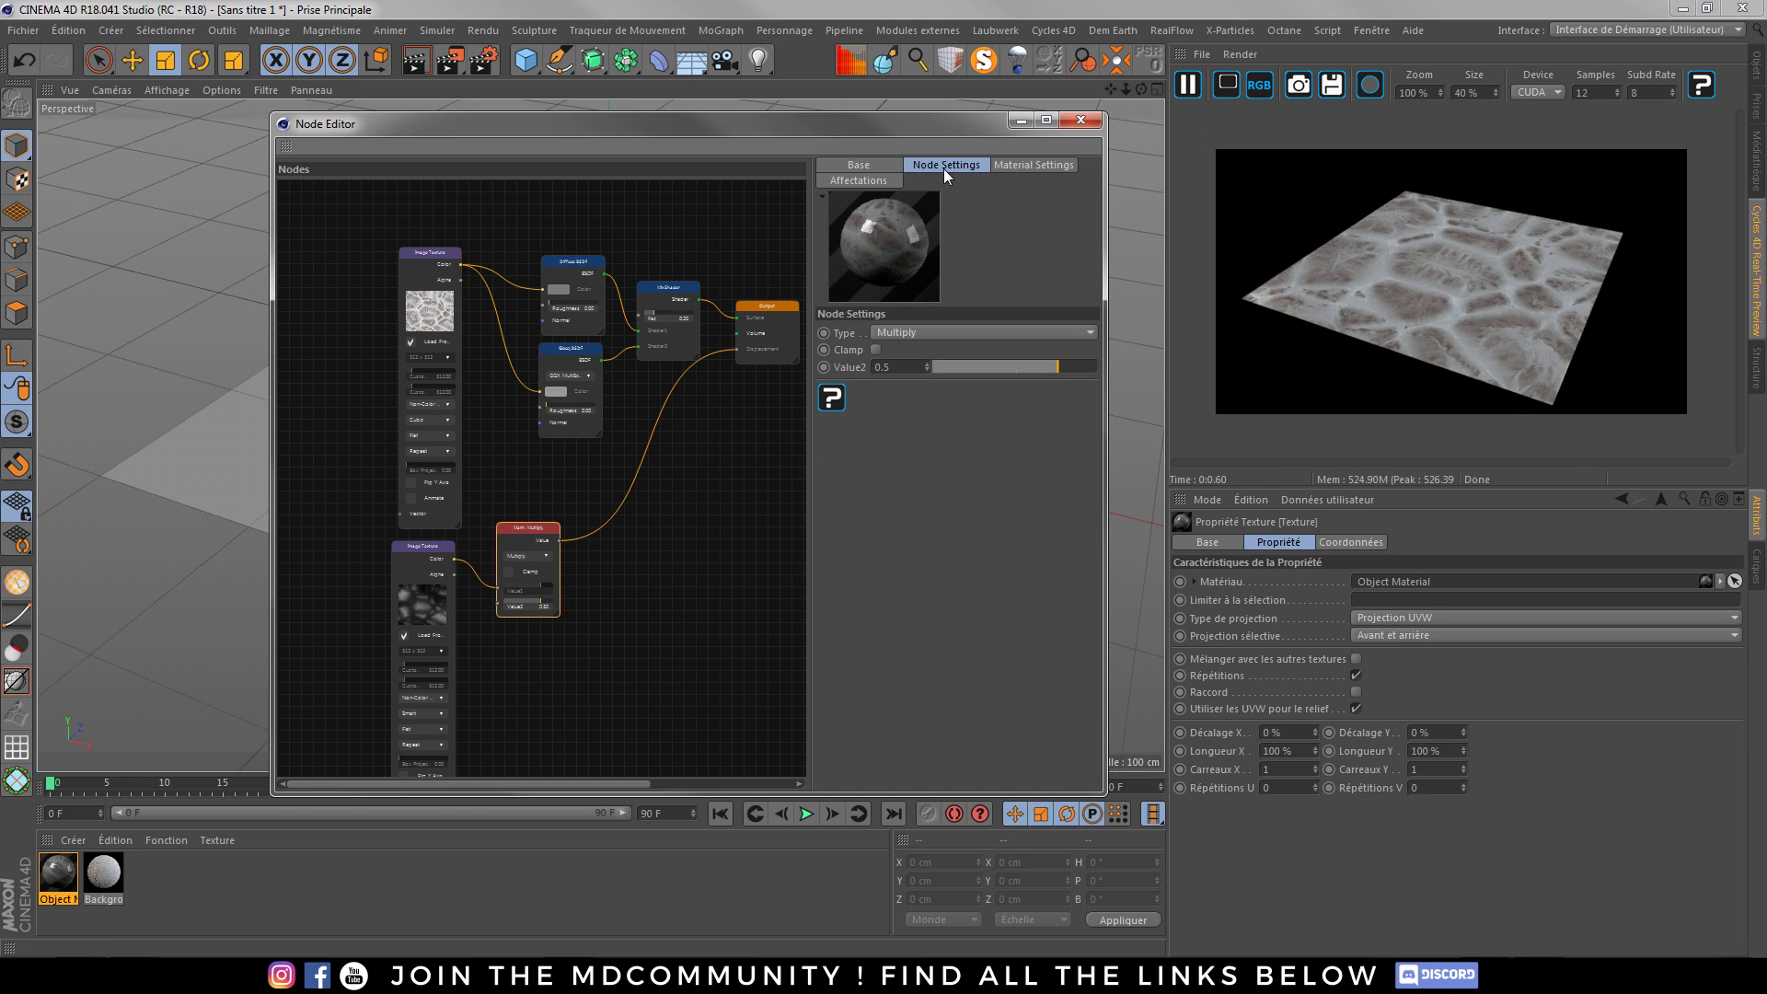
double_click(890, 365)
type("50")
key("Return")
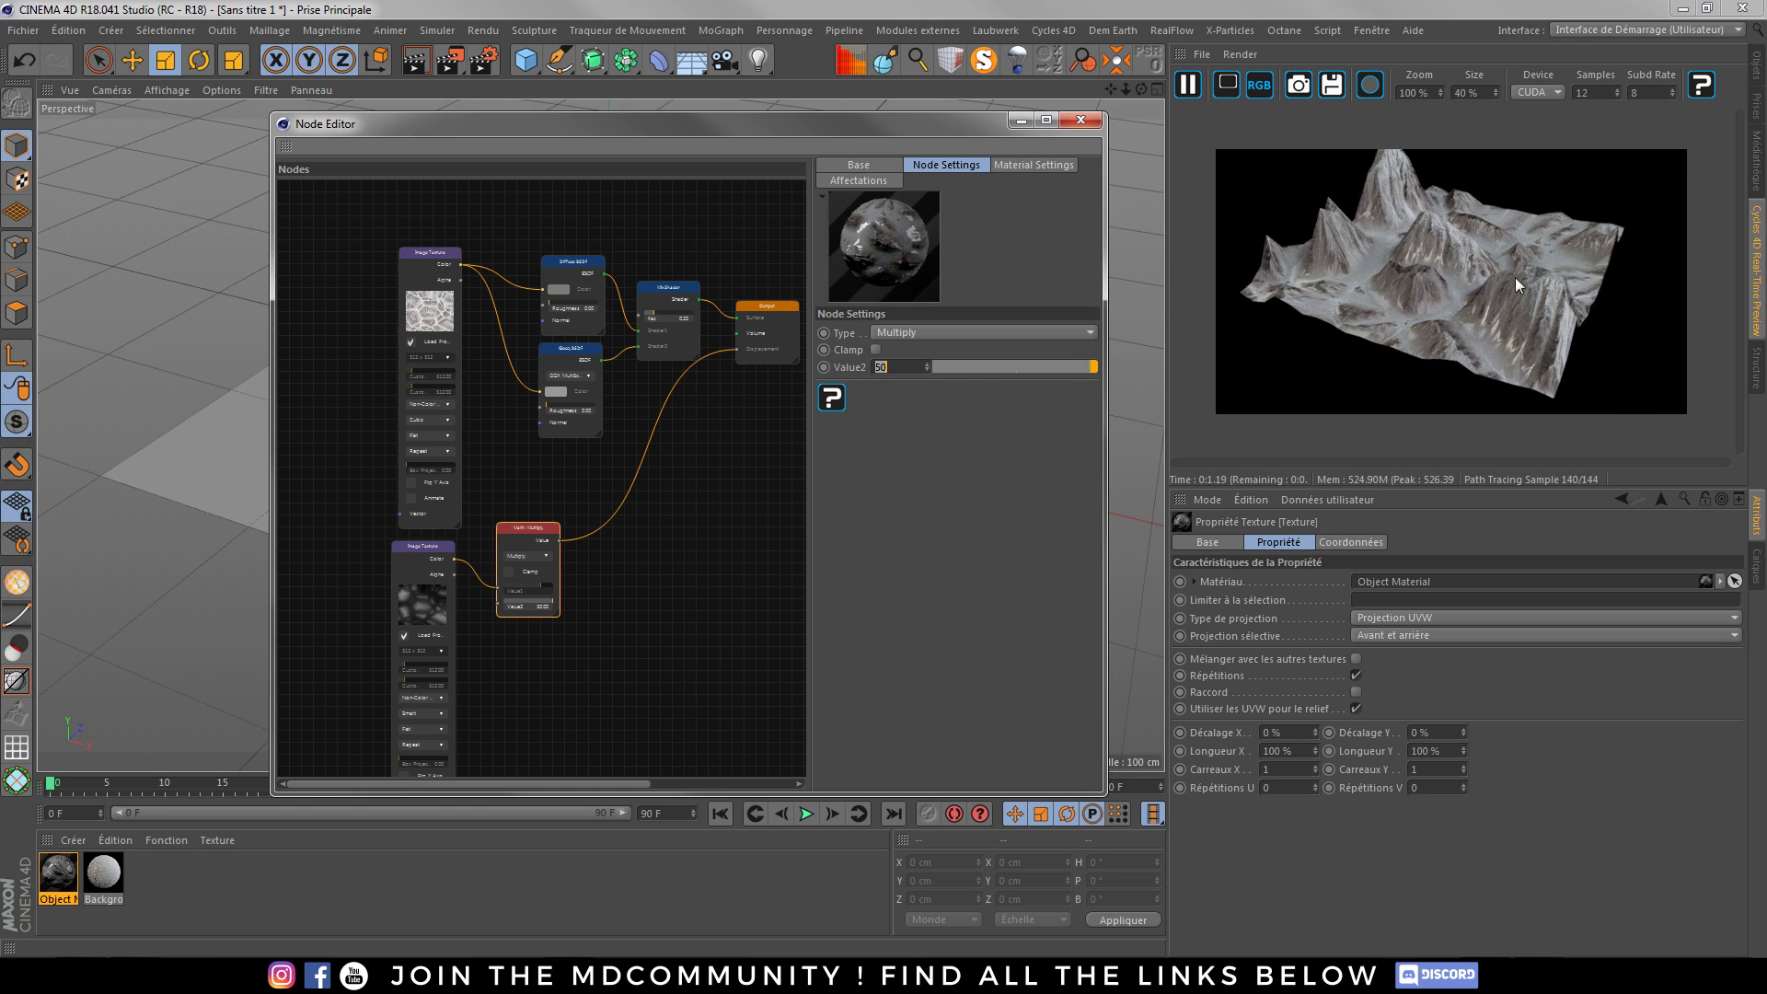
left_click(1756, 68)
- Give the Plan object 200 width segments and 200 height segments
left_click(1213, 77)
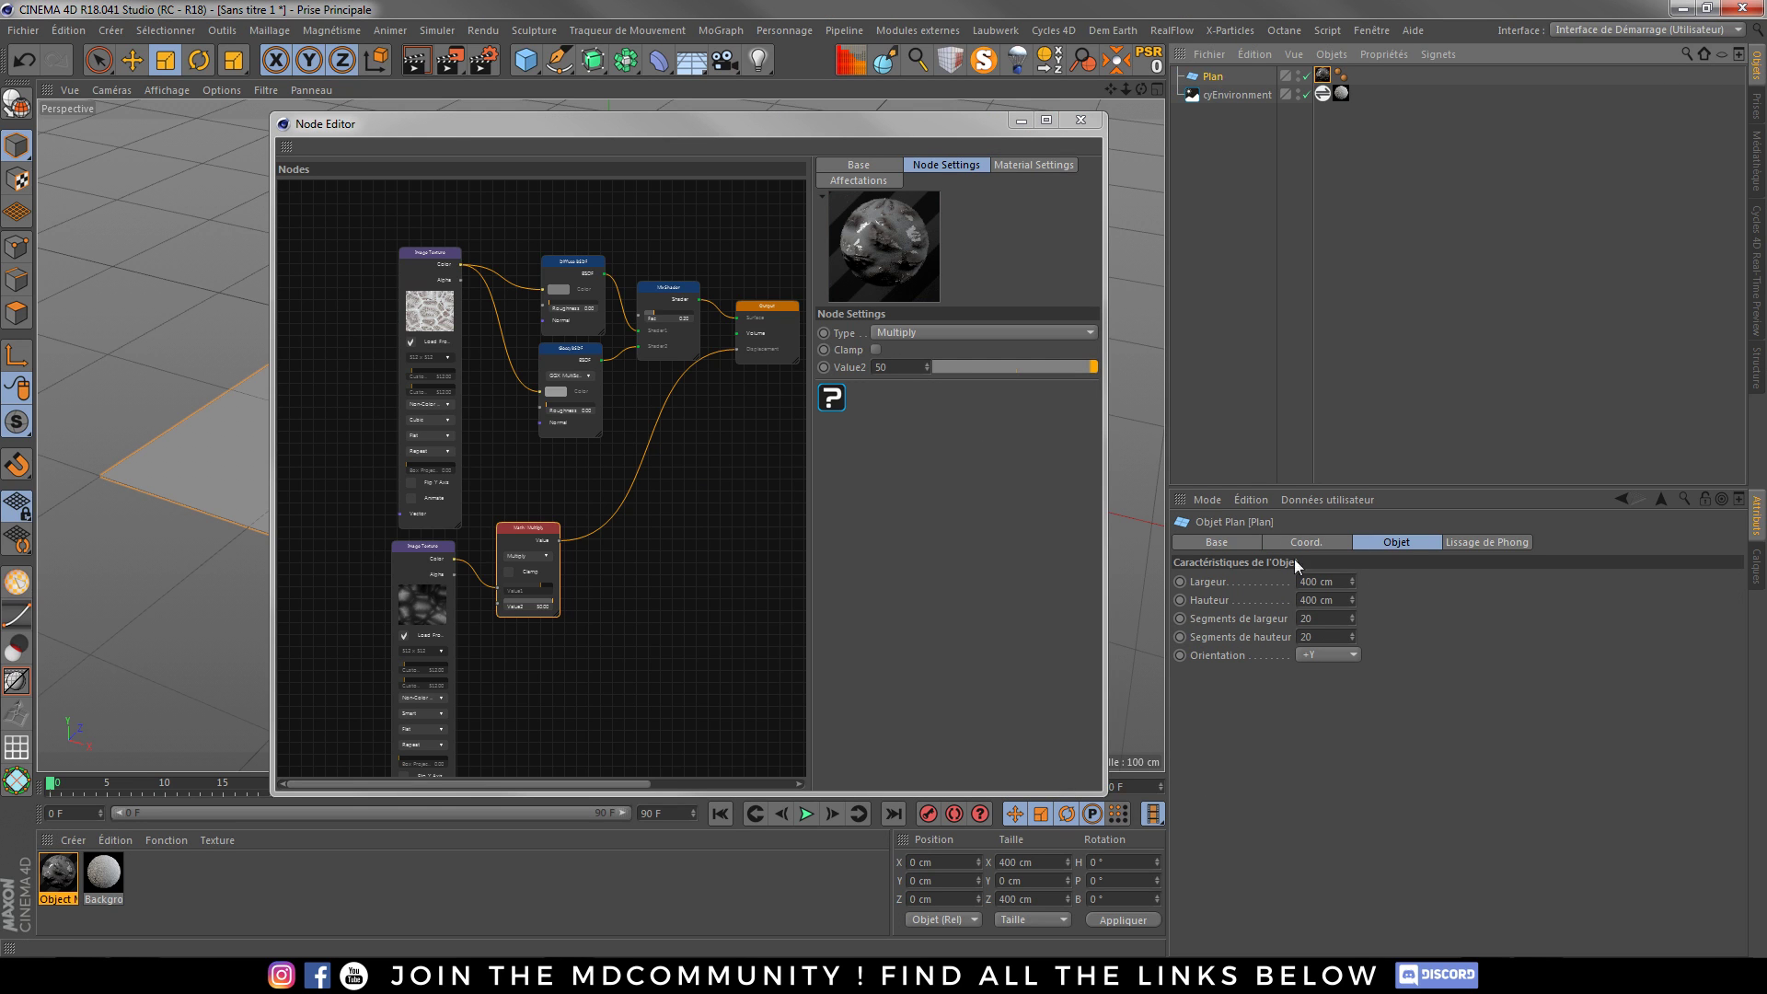
left_click(1307, 619)
type("200")
key("Tab")
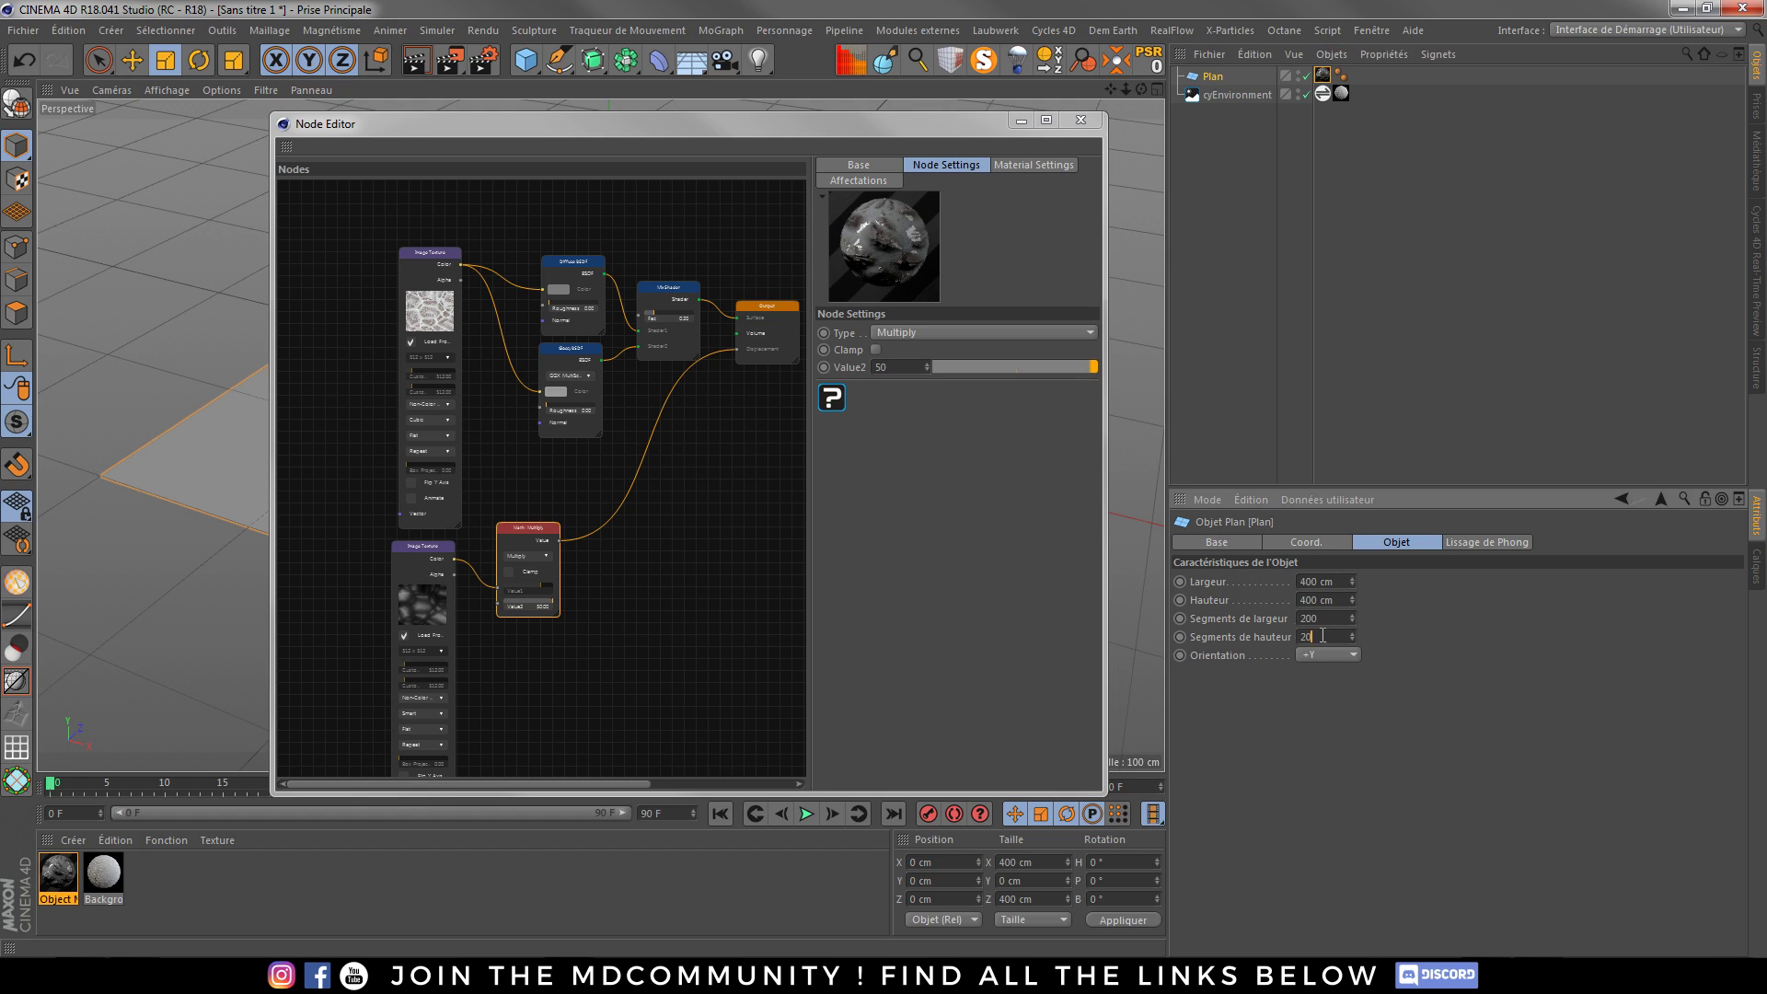
type("200")
key("Return")
left_click(1753, 238)
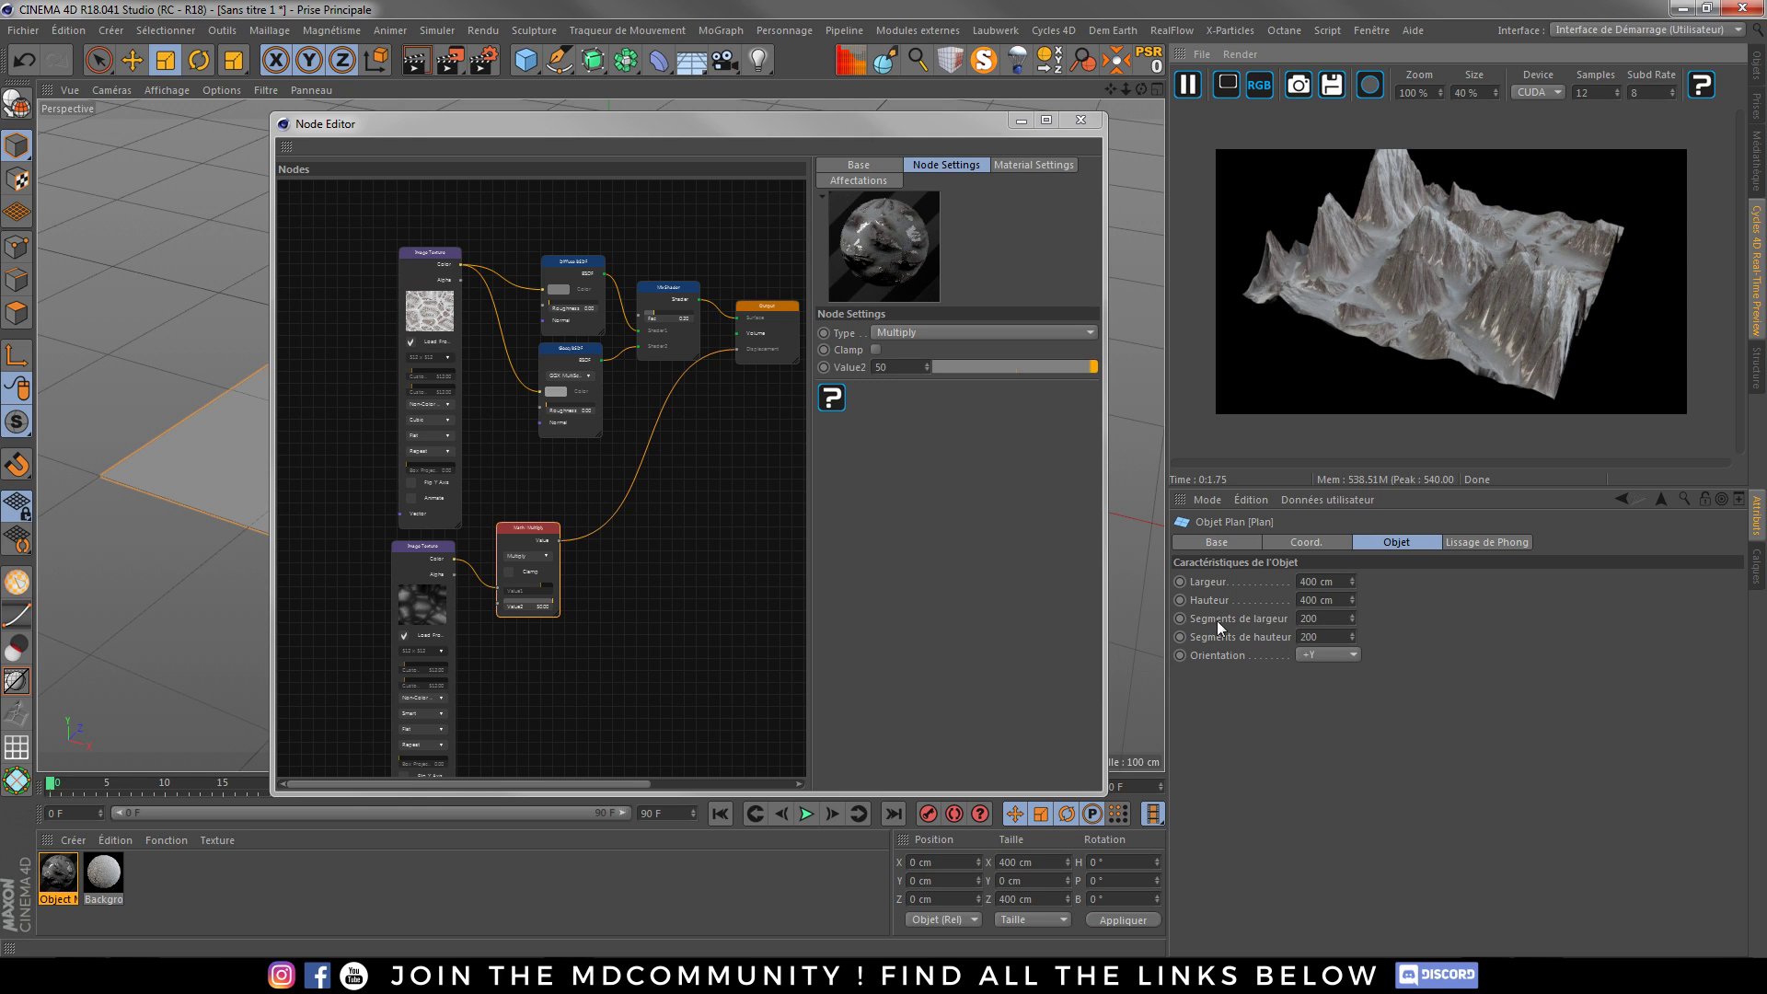
double_click(1308, 619)
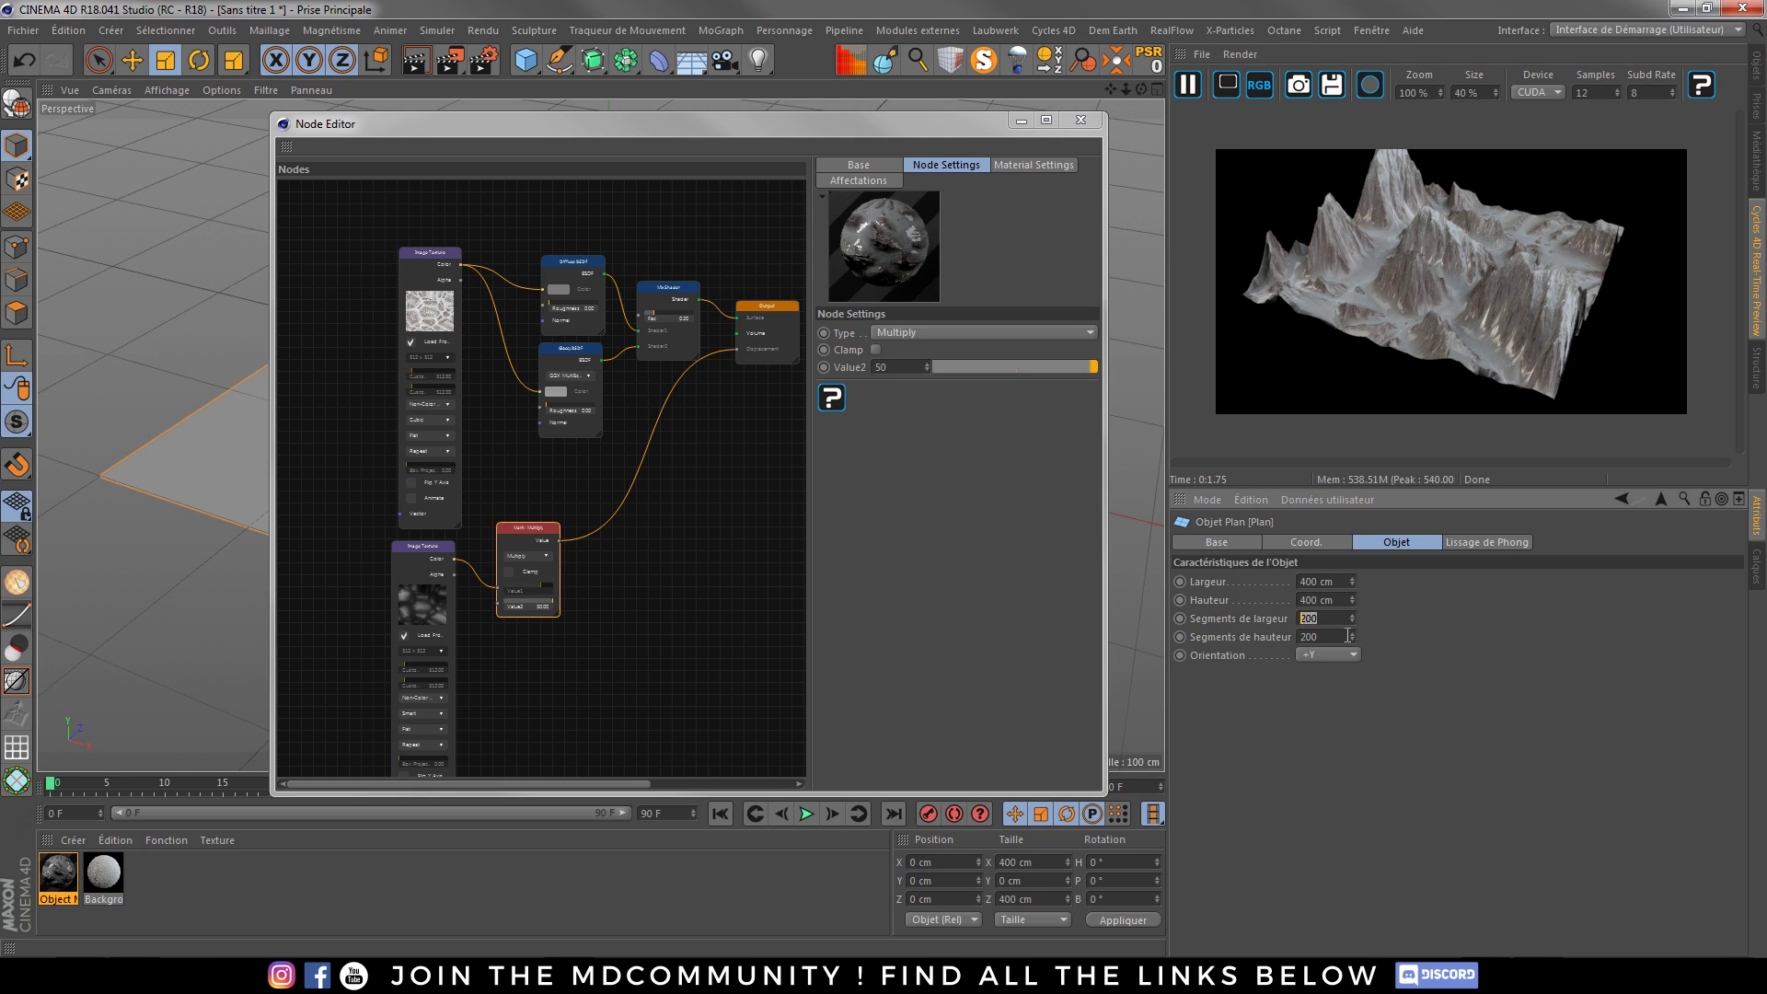
key("Tab")
key("Tab")
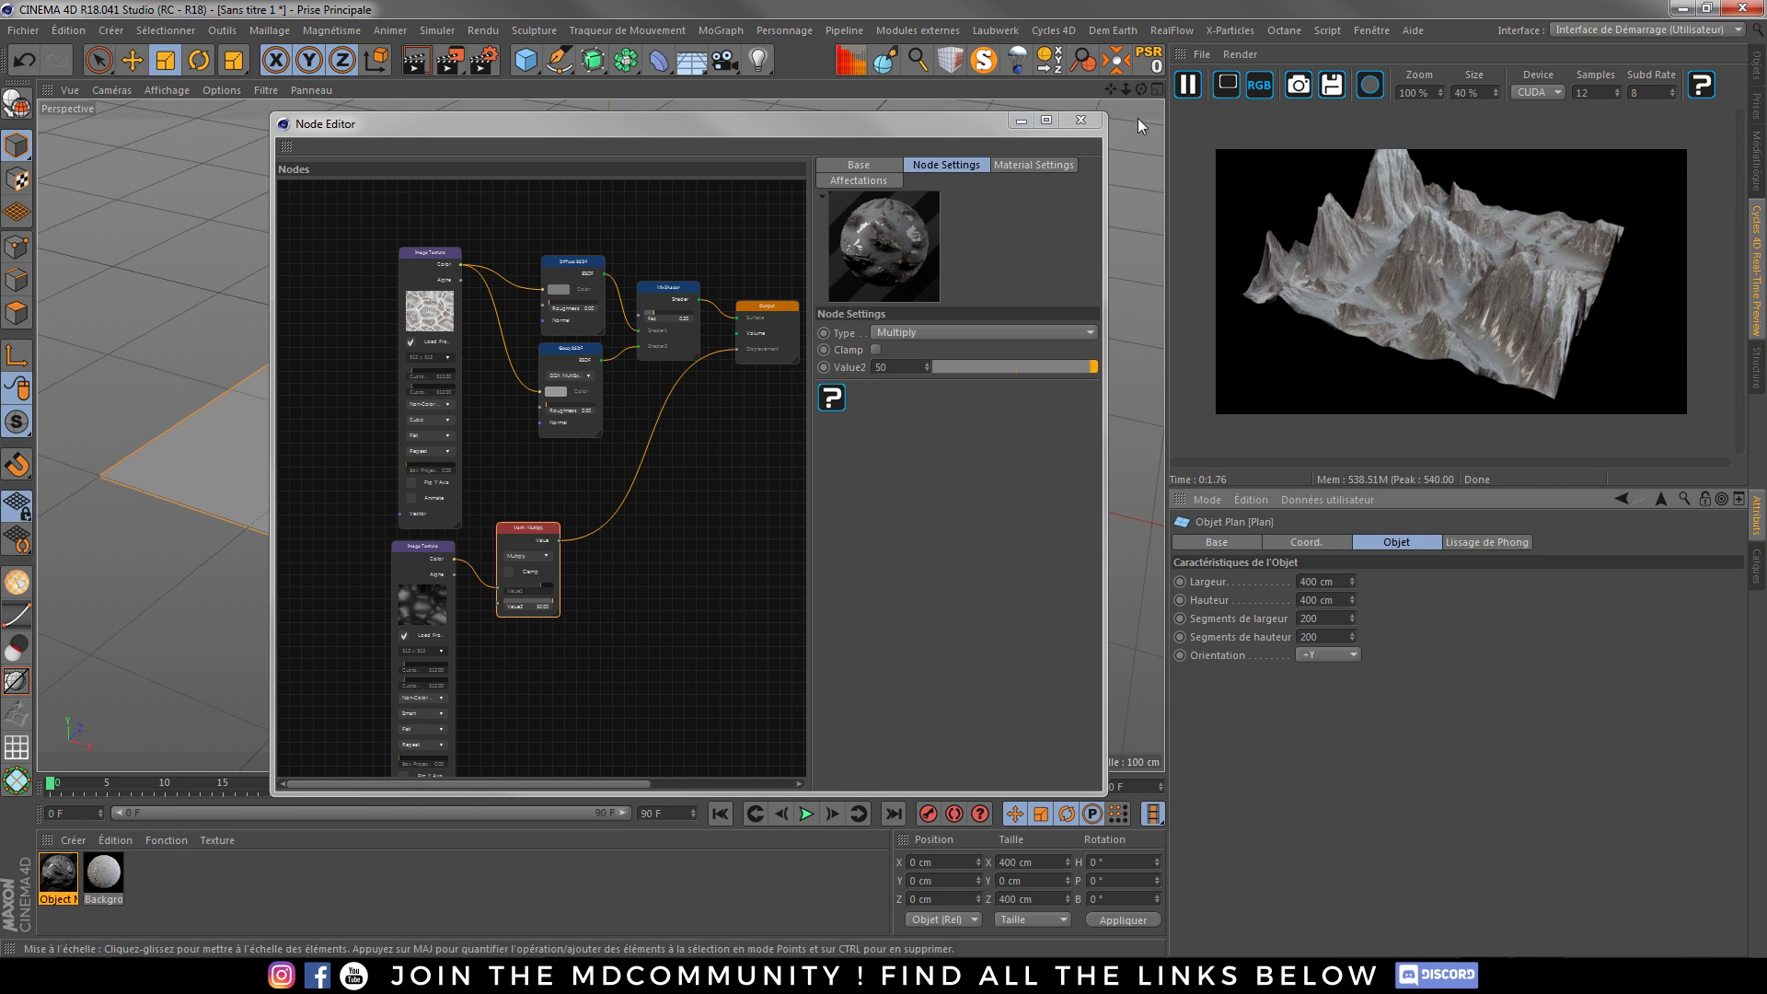
- Lower the Multiply node's Value2 to 30 while the preview is paused, then resume it
left_click(1185, 87)
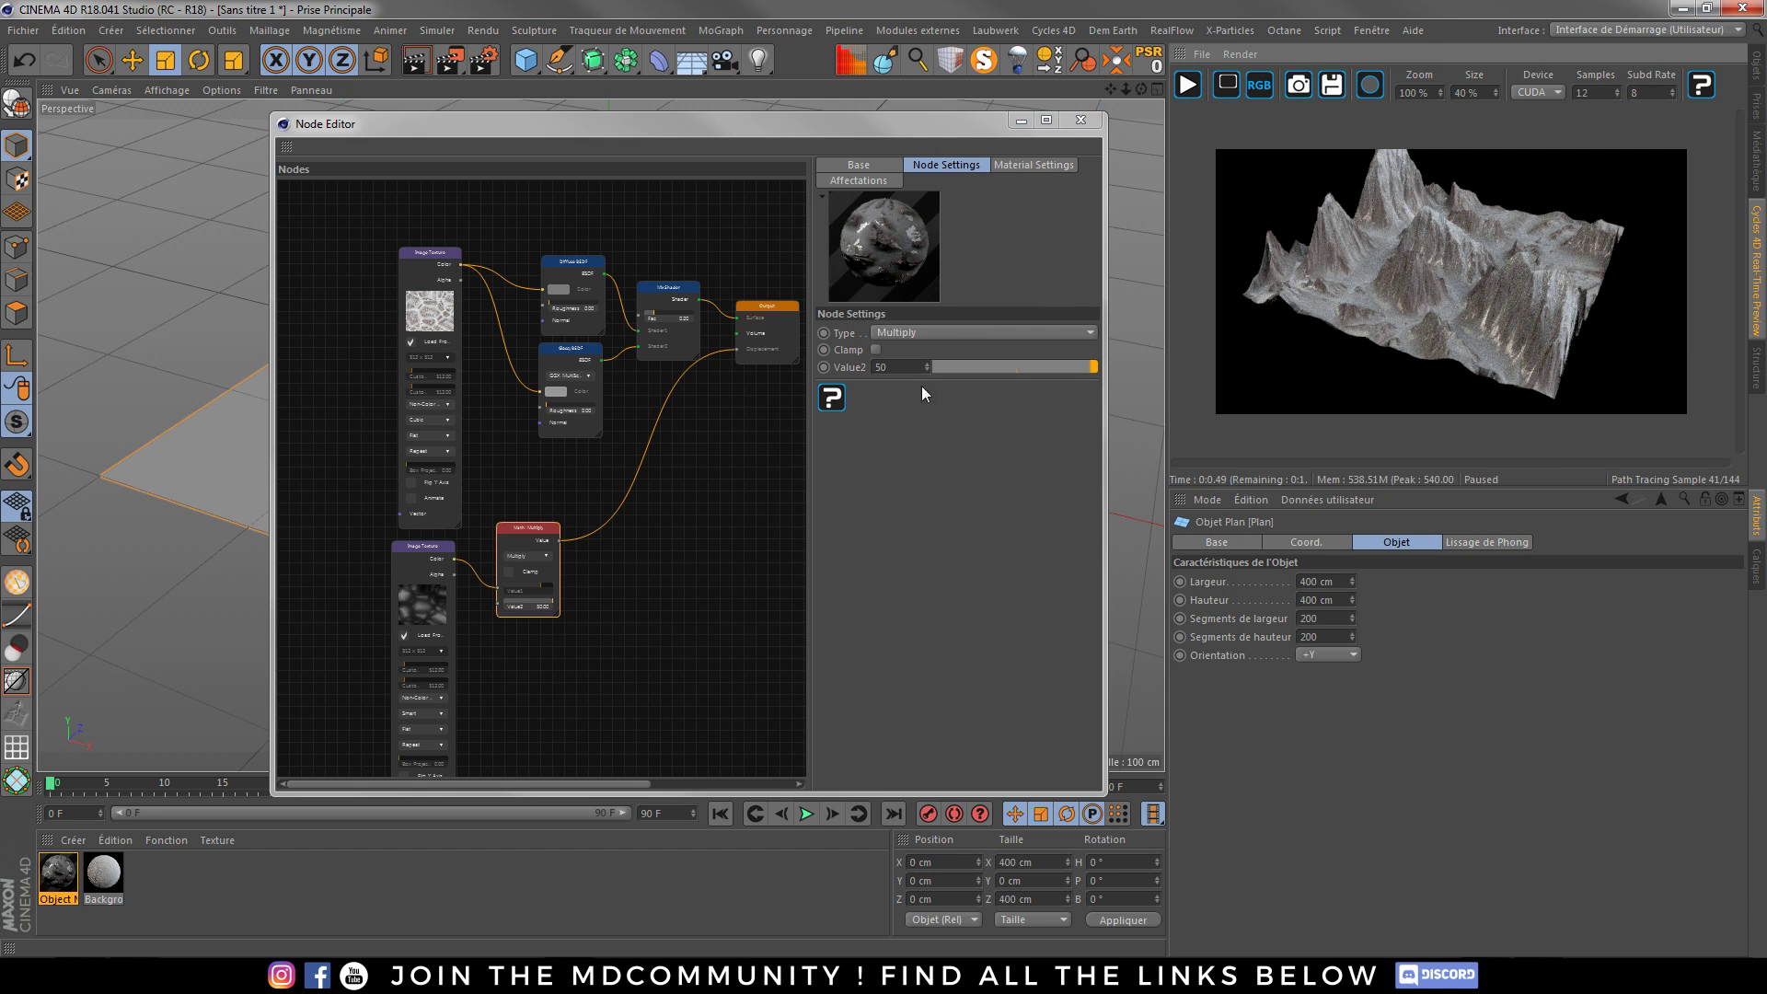
left_click(882, 366)
type("30")
key("Return")
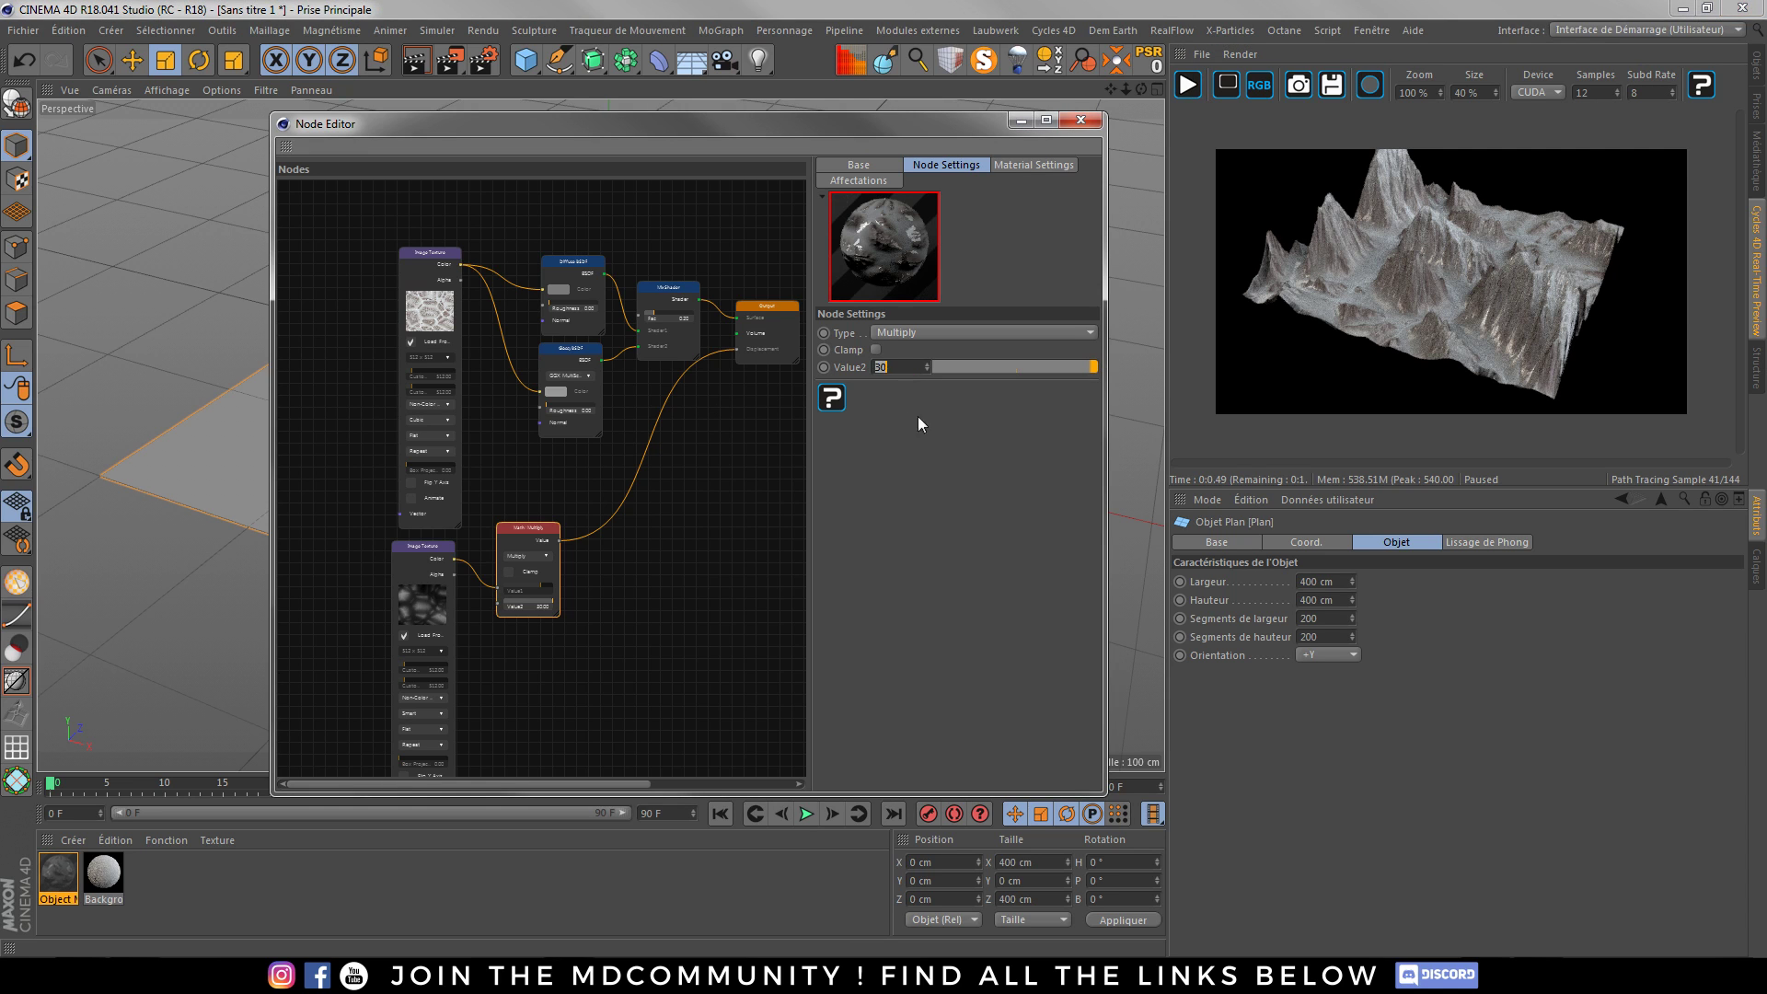
left_click(1187, 87)
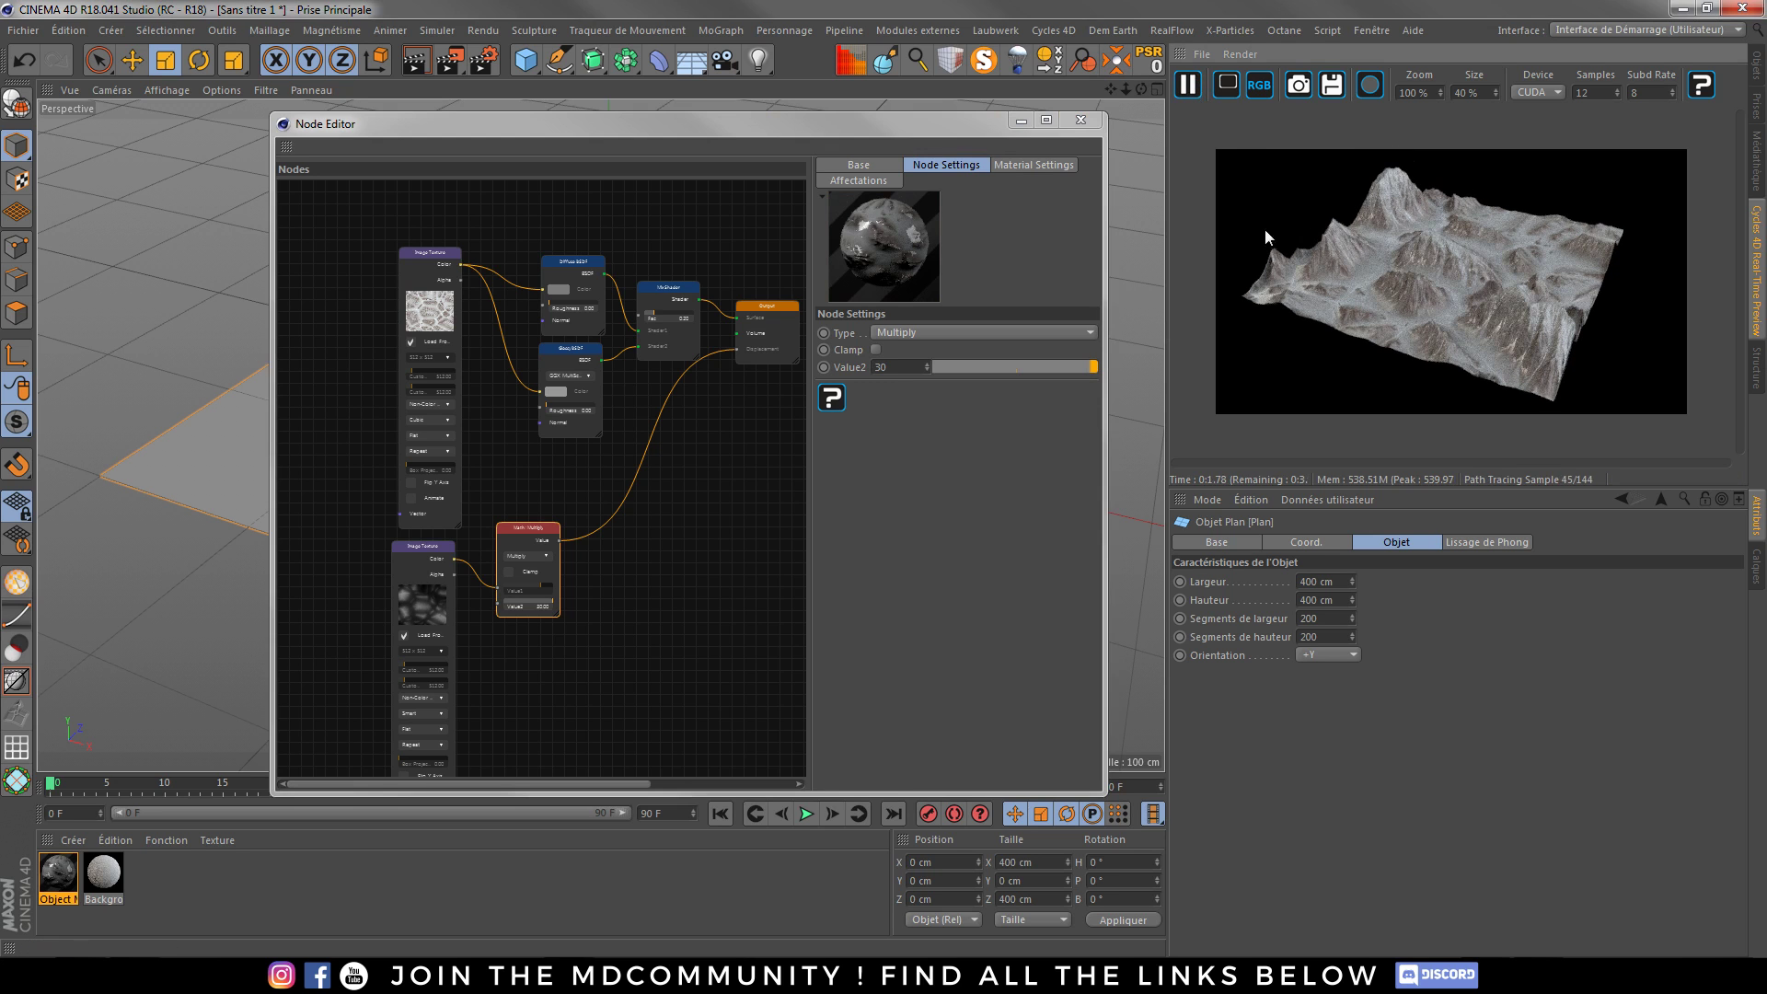
- Hide the Node Editor and bring the viewport camera close over the displaced mountain slopes
left_click(1021, 121)
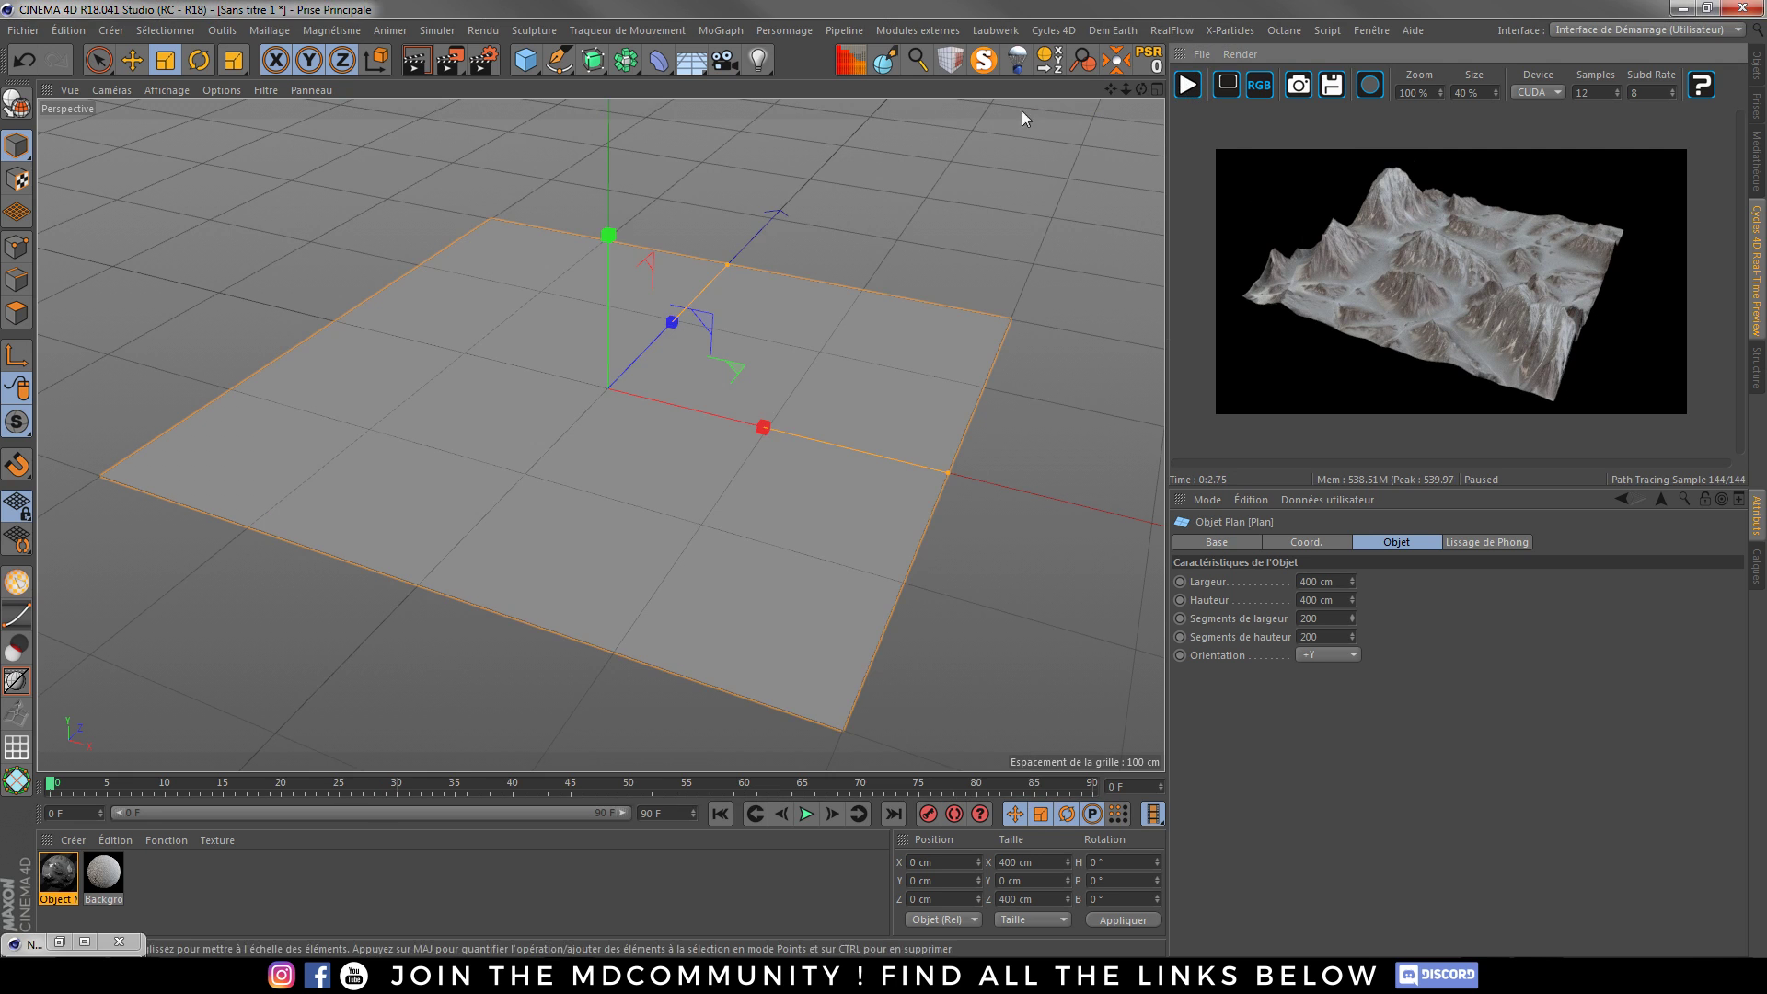
scroll(583, 435, "up", 10)
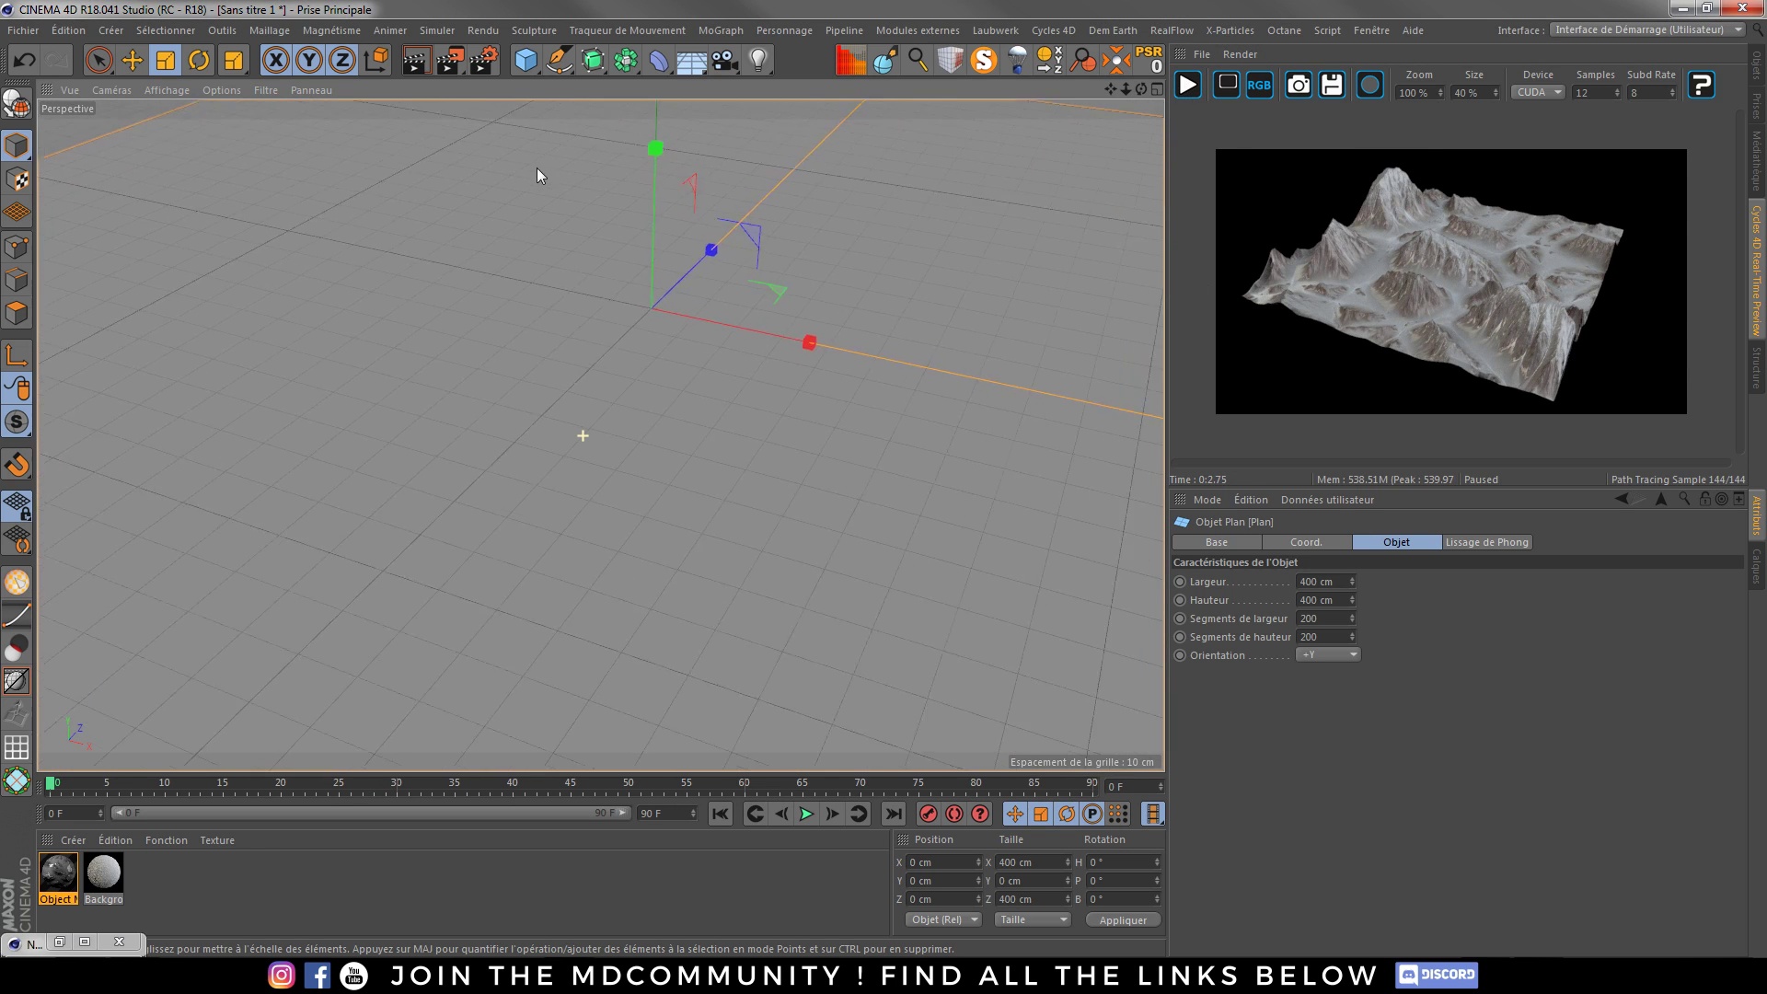
left_click_drag(731, 520, 933, 429, "alt")
left_click(1187, 84)
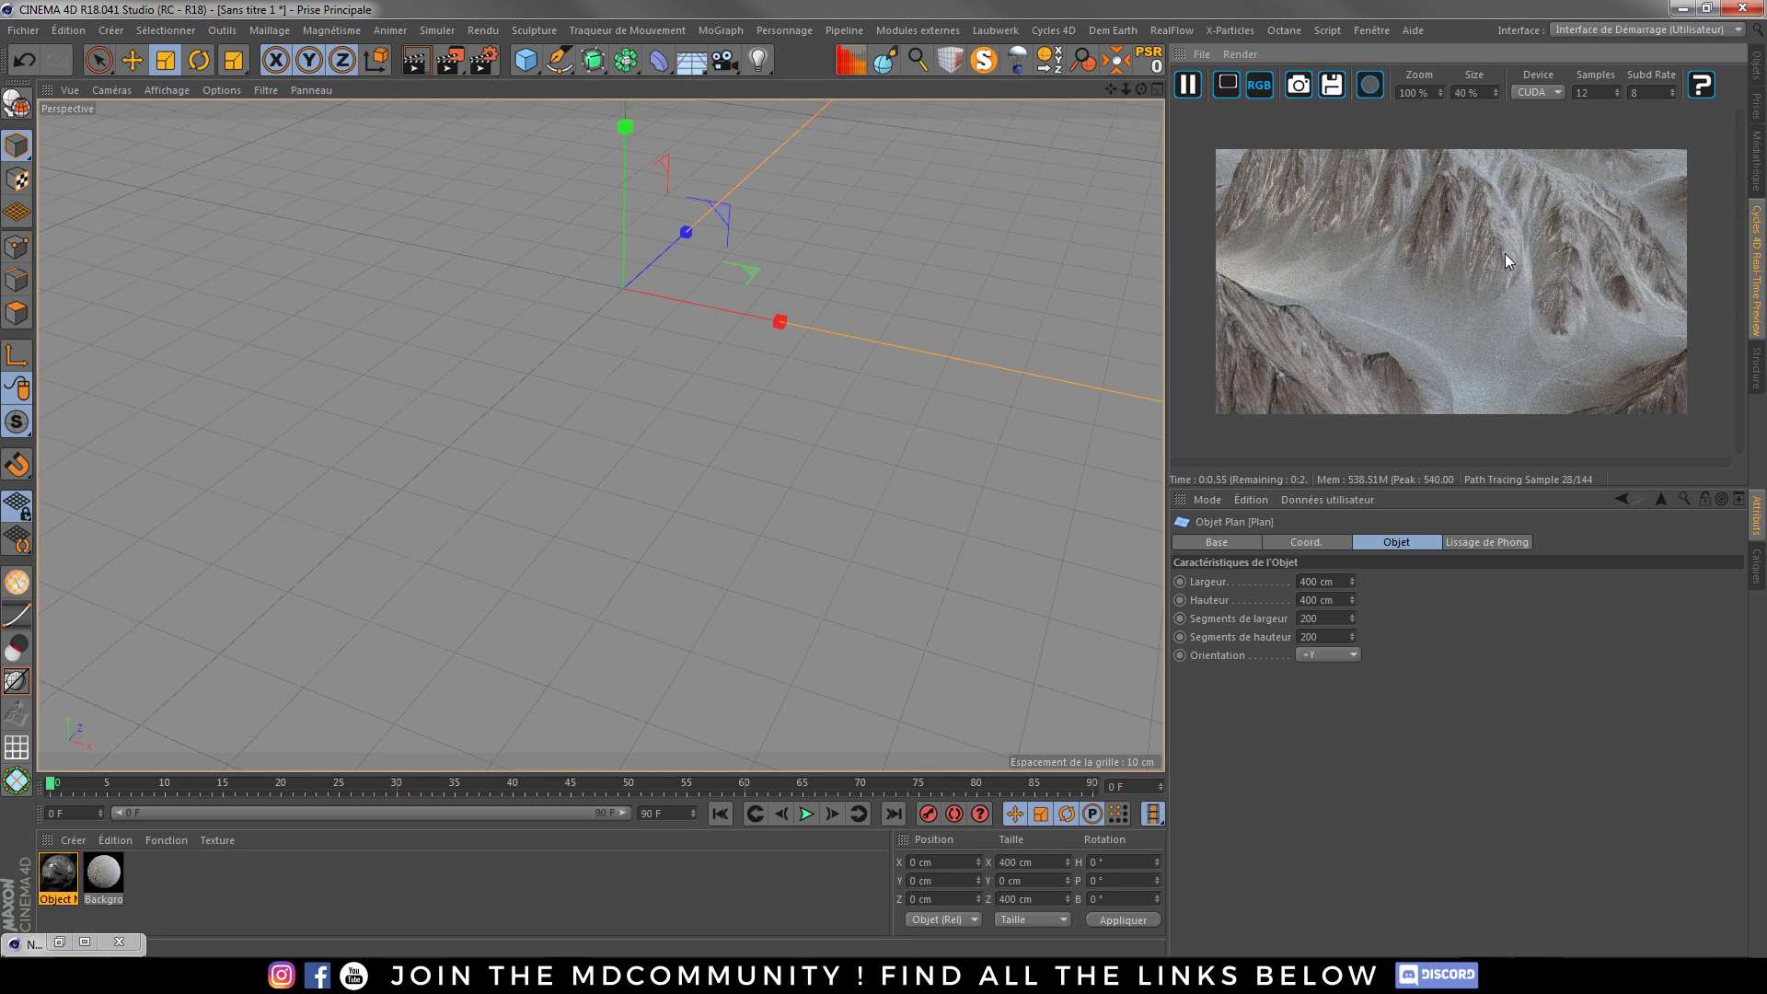
left_click_drag(638, 344, 405, 346, "alt")
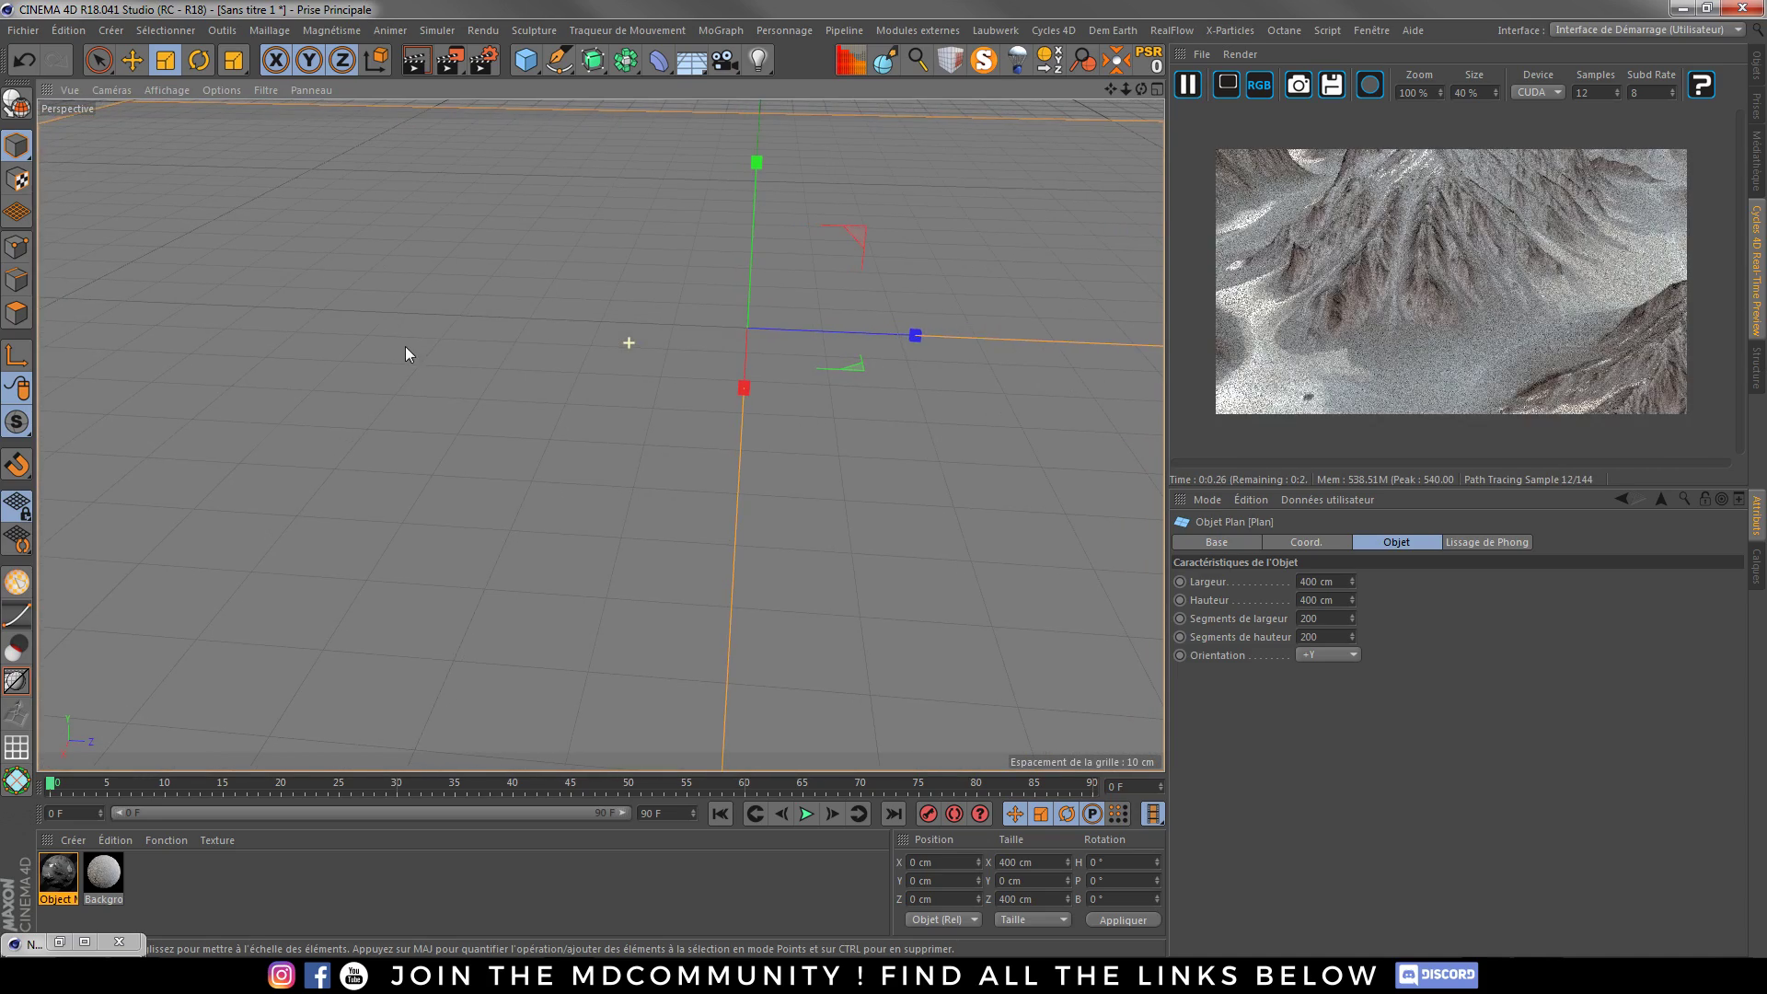
left_click_drag(562, 327, 555, 335, "alt")
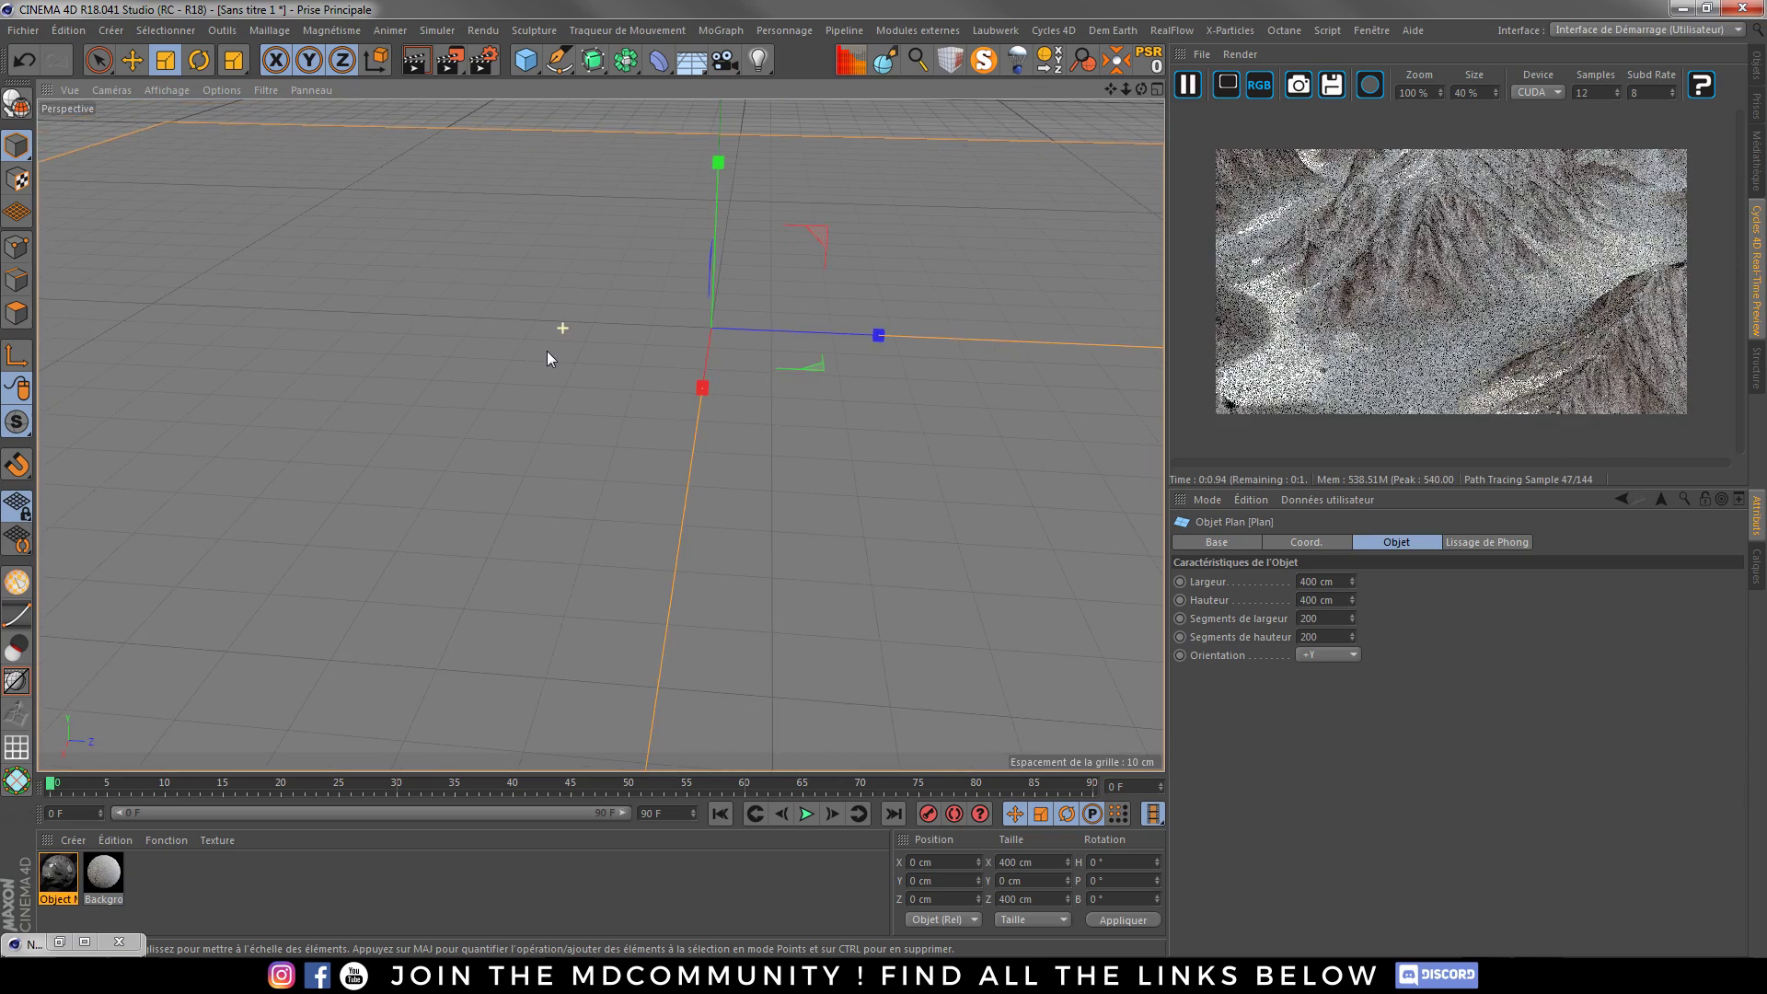
left_click_drag(546, 350, 525, 381, "alt")
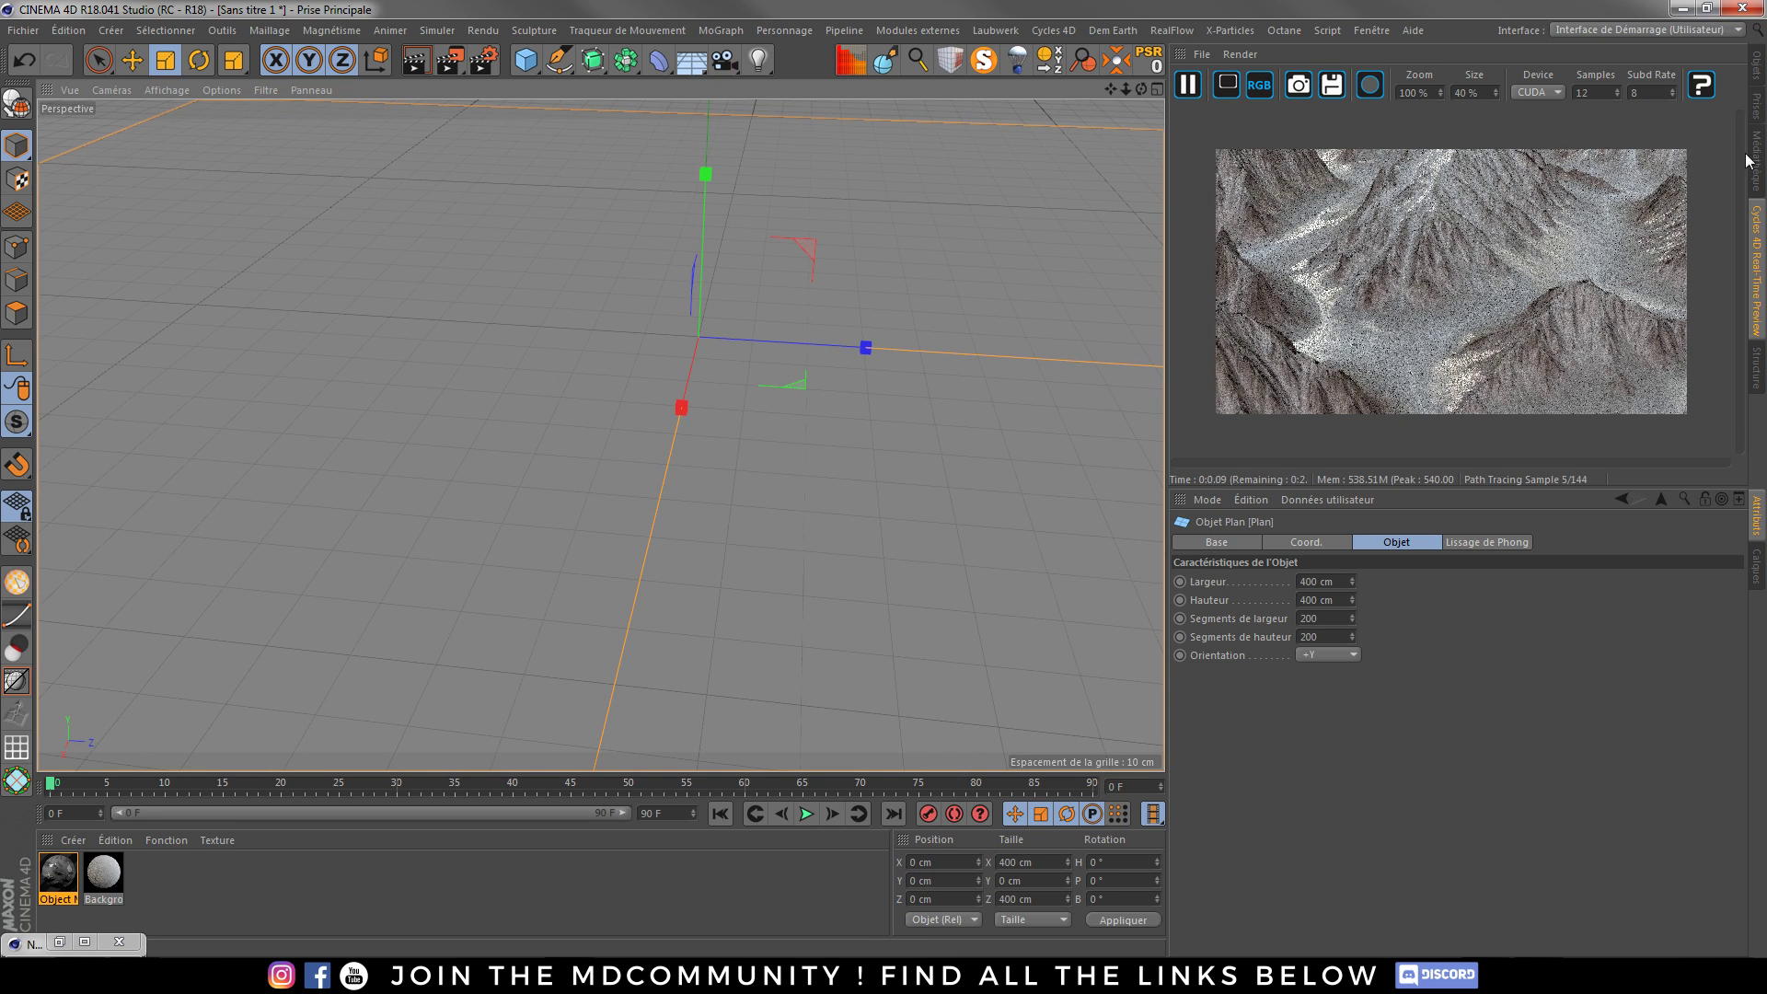
- Open the HDRI Browser from the environment's HDRI Link tag and switch to the Paradise pack
left_click(1756, 66)
left_click(1324, 93)
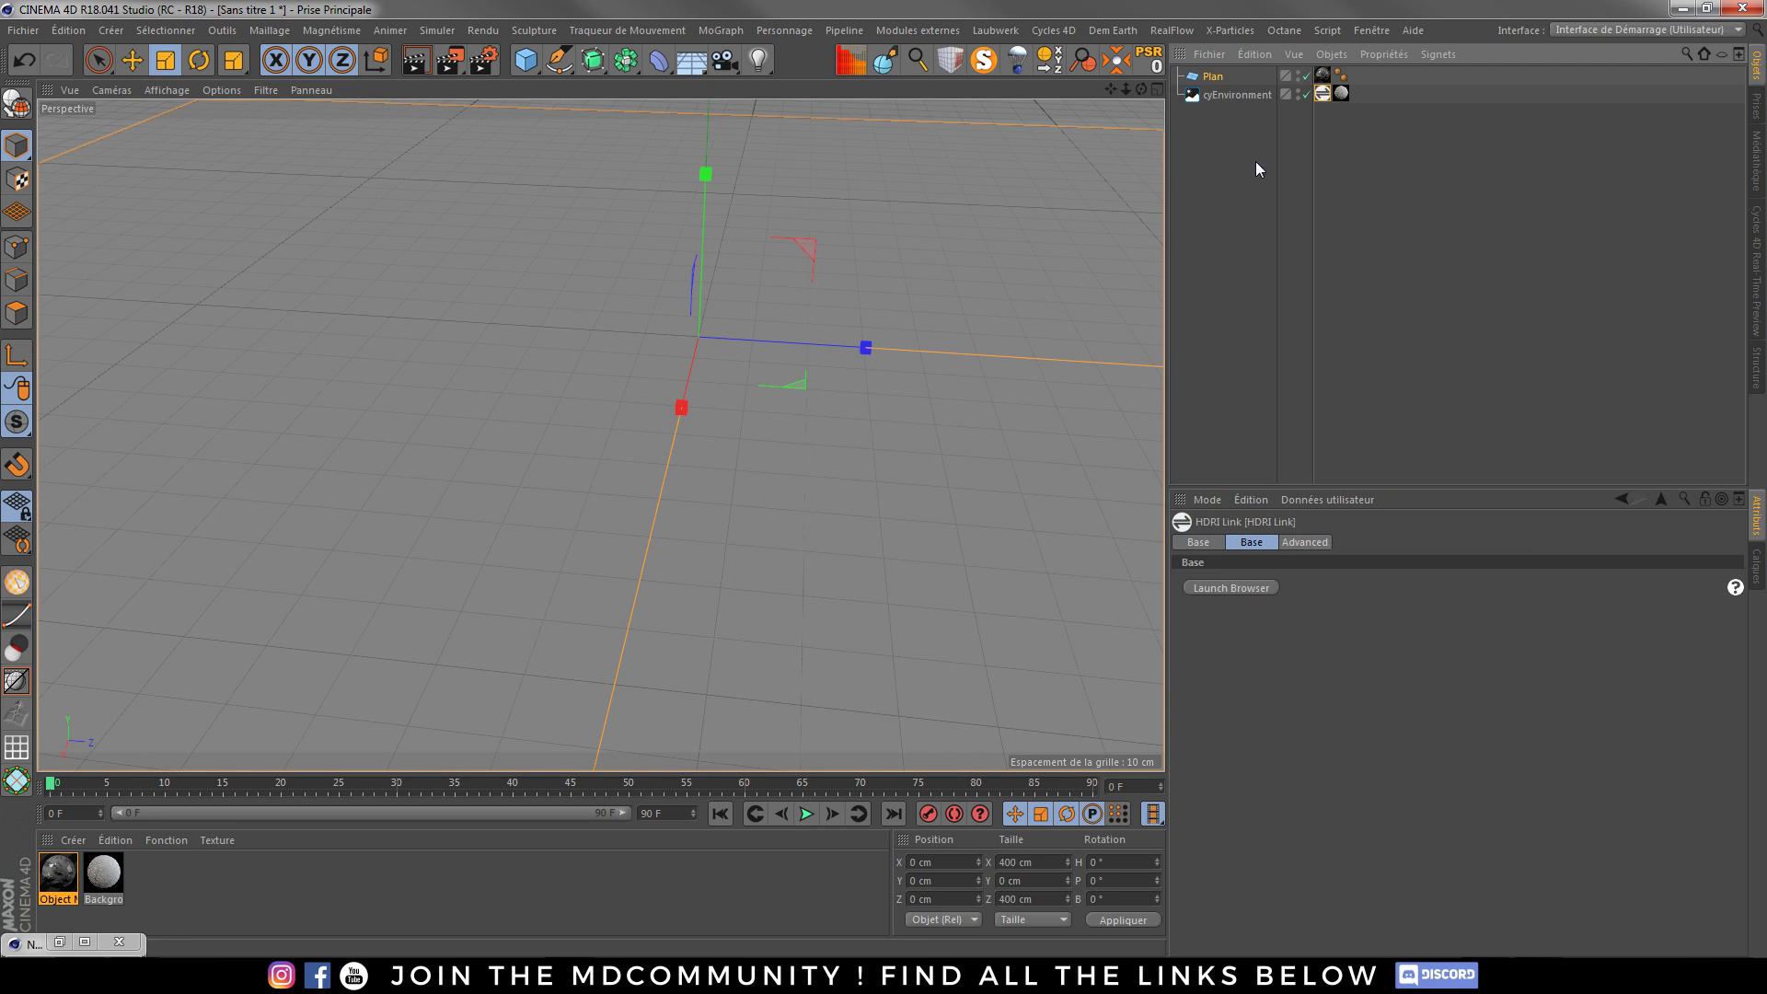
left_click(1224, 588)
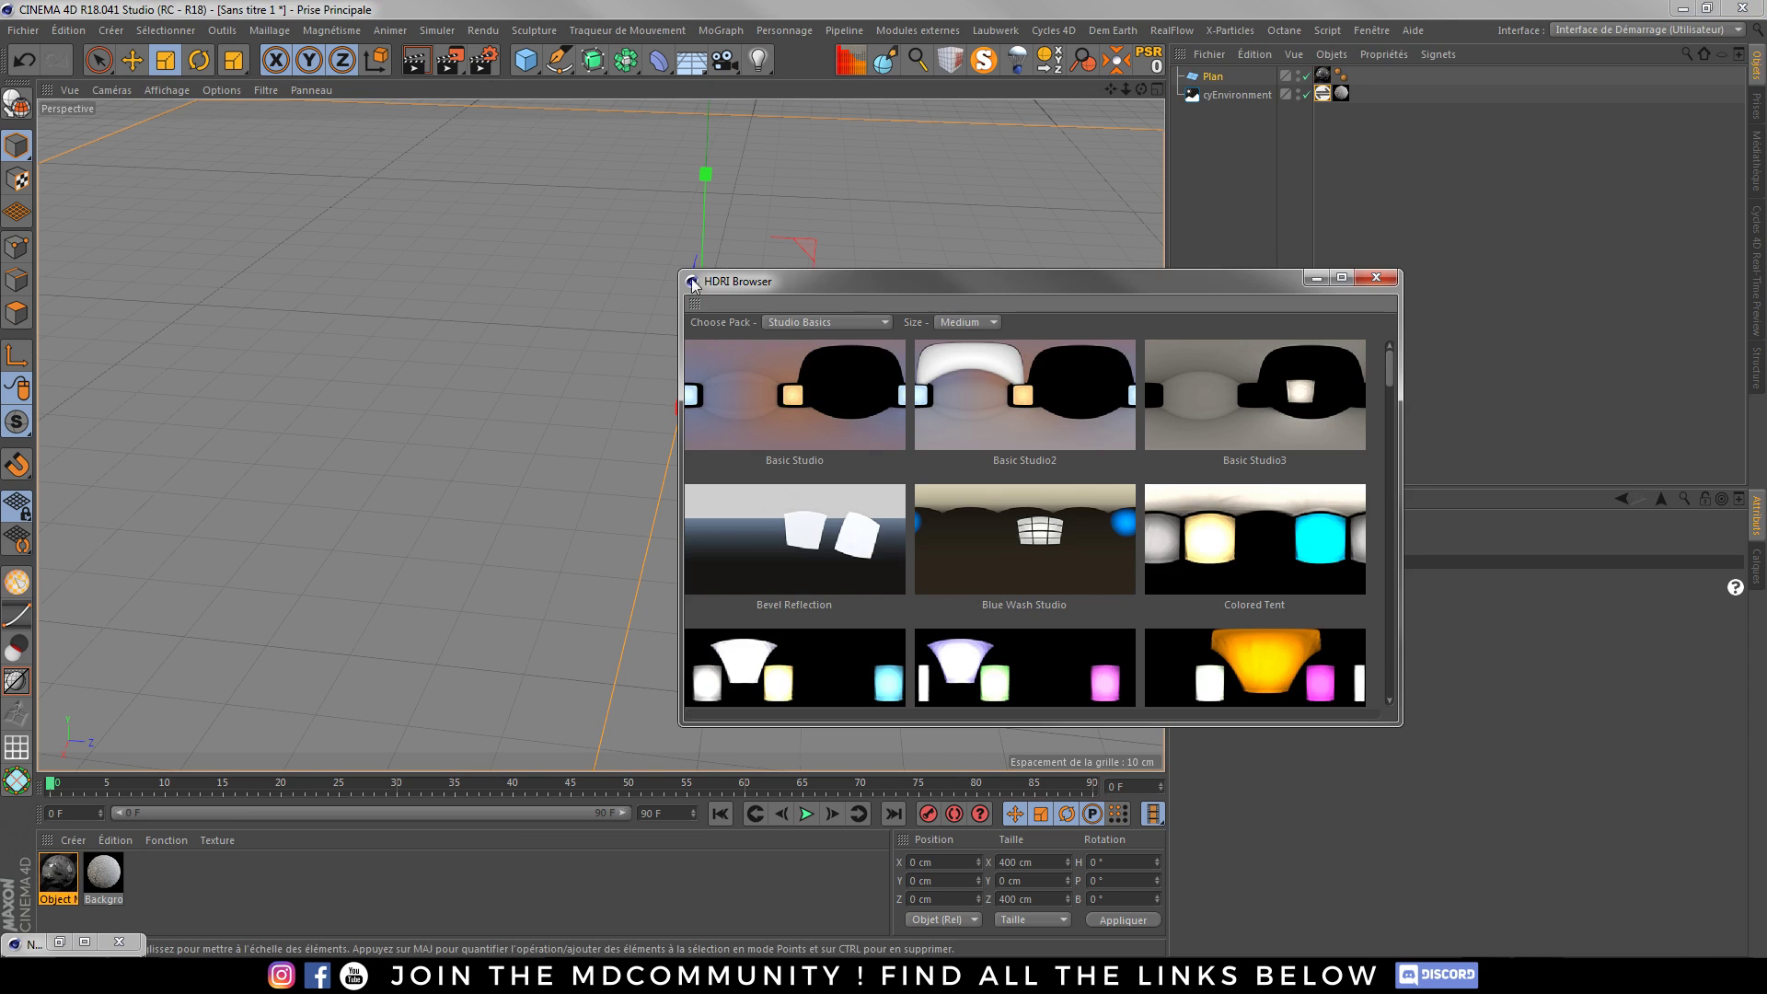
left_click_drag(849, 291, 498, 262)
left_click(527, 292)
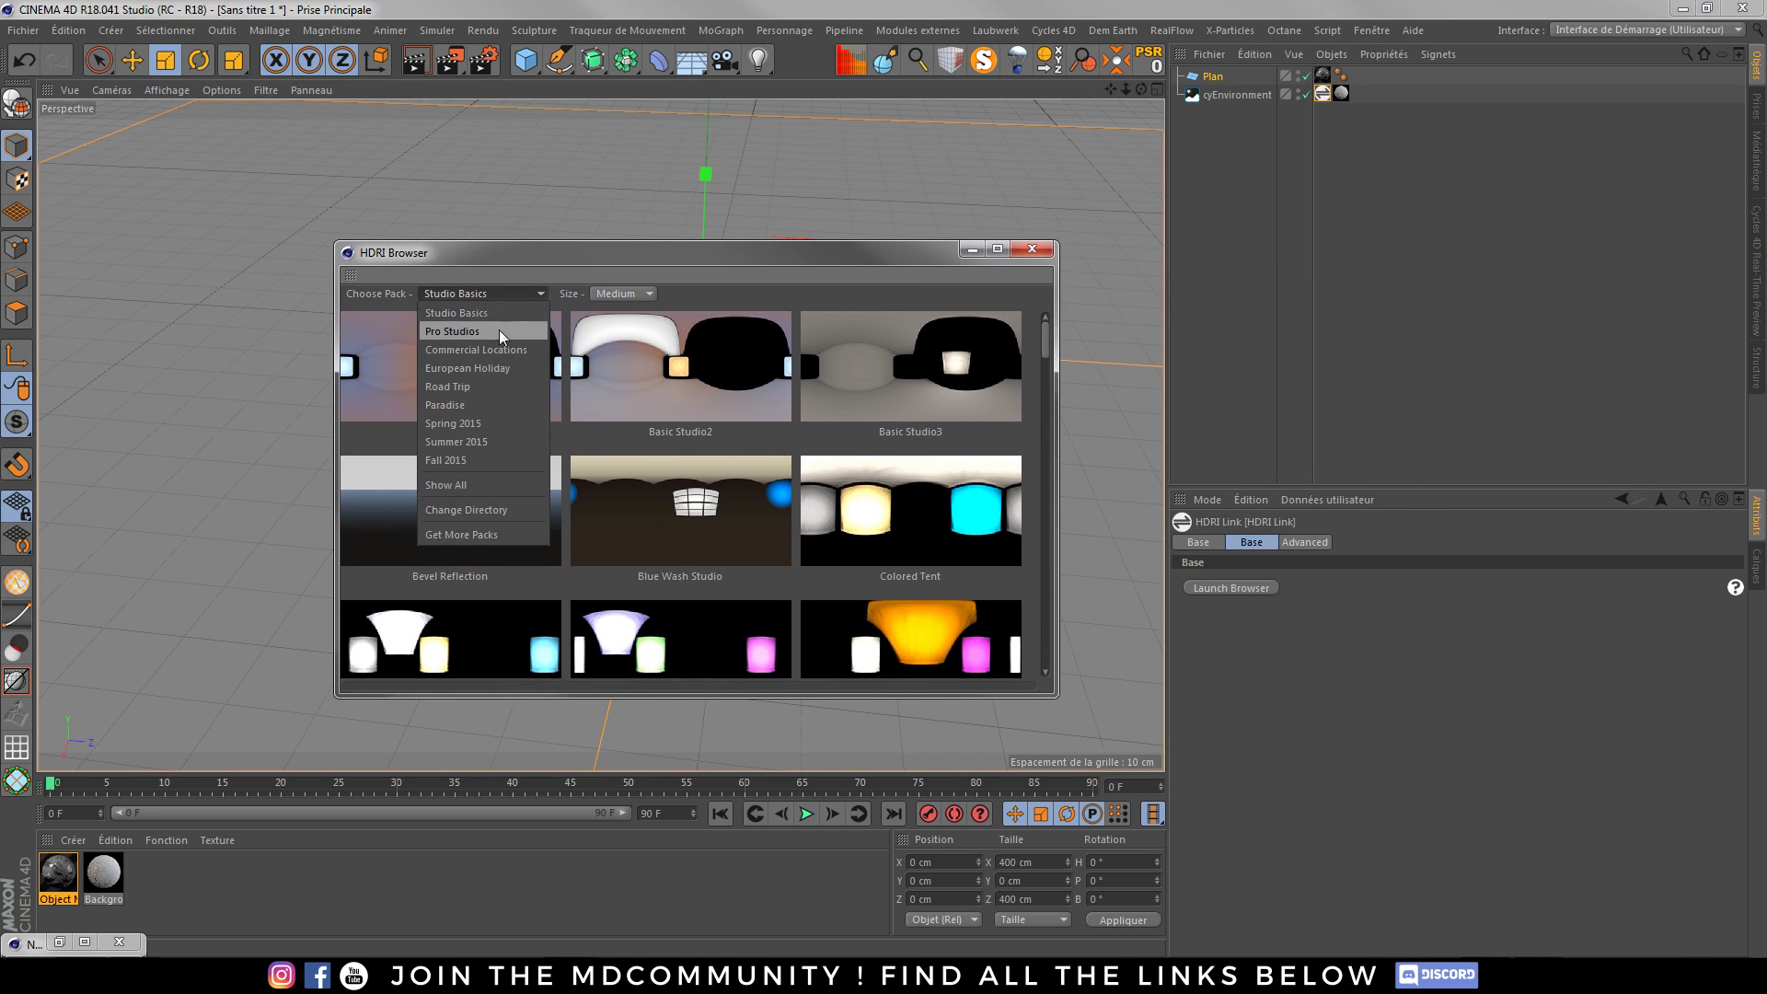
left_click(454, 406)
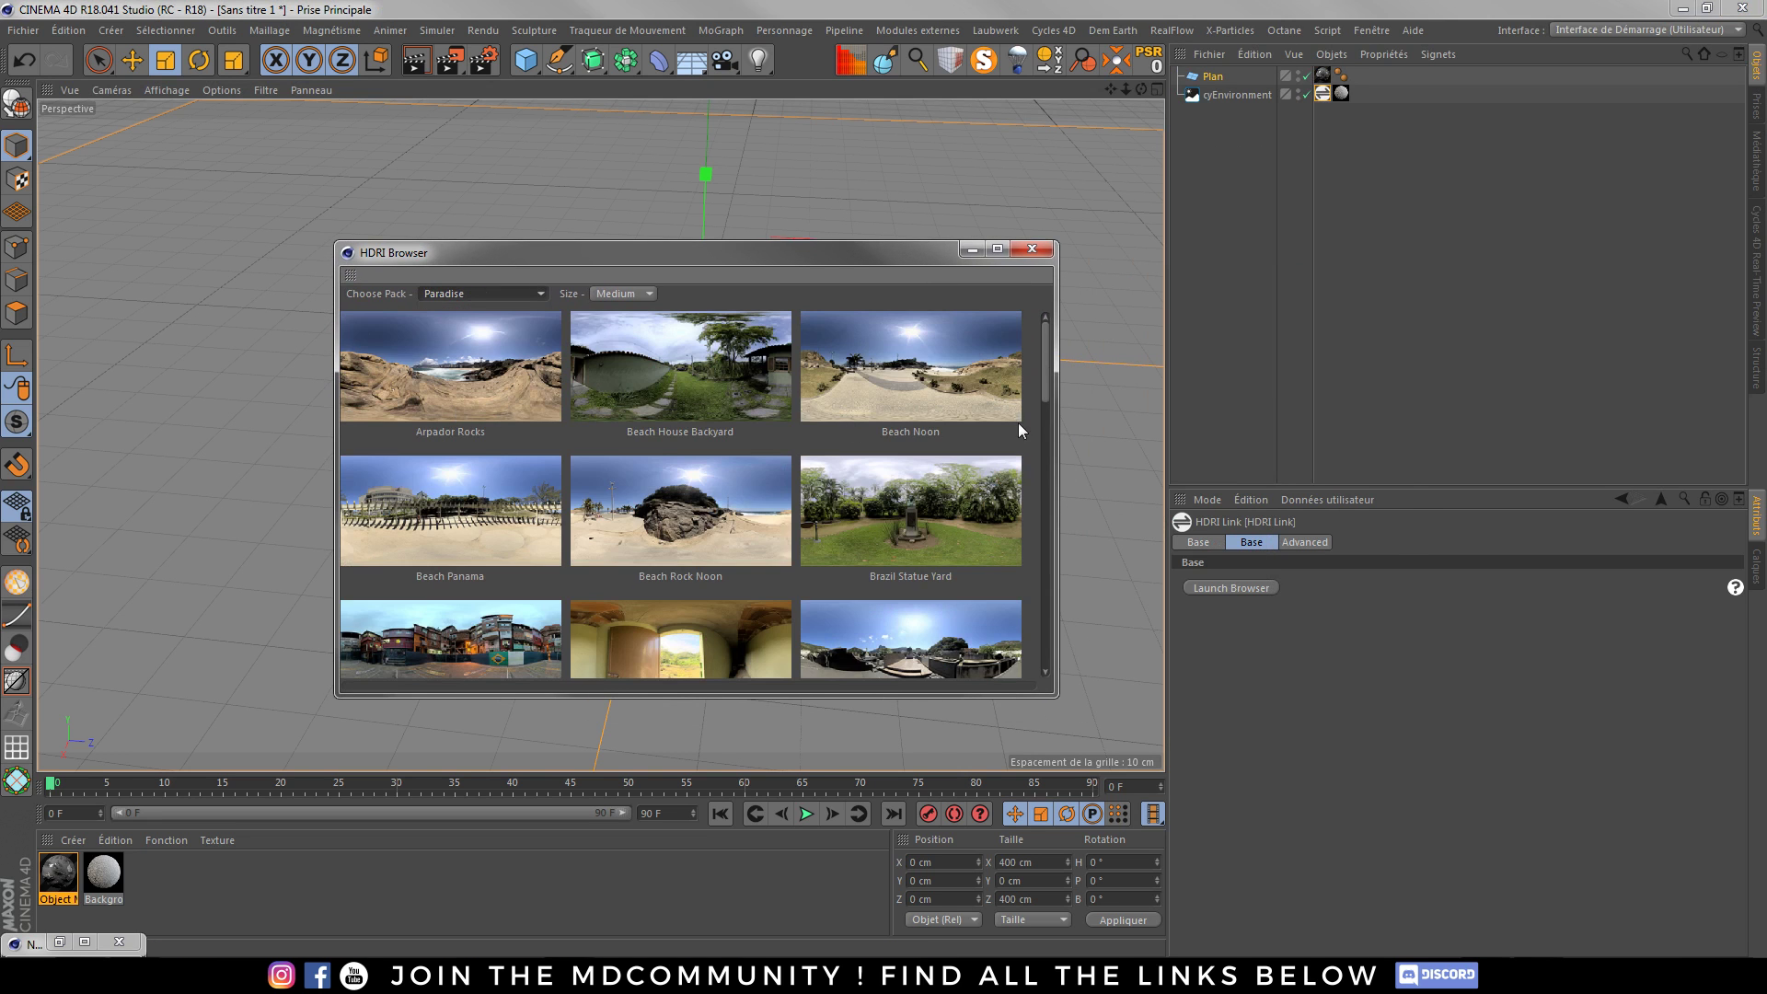
- Switch the HDRI Browser to the Spring 2015 pack, shown at Medium thumbnail size
left_click(1751, 243)
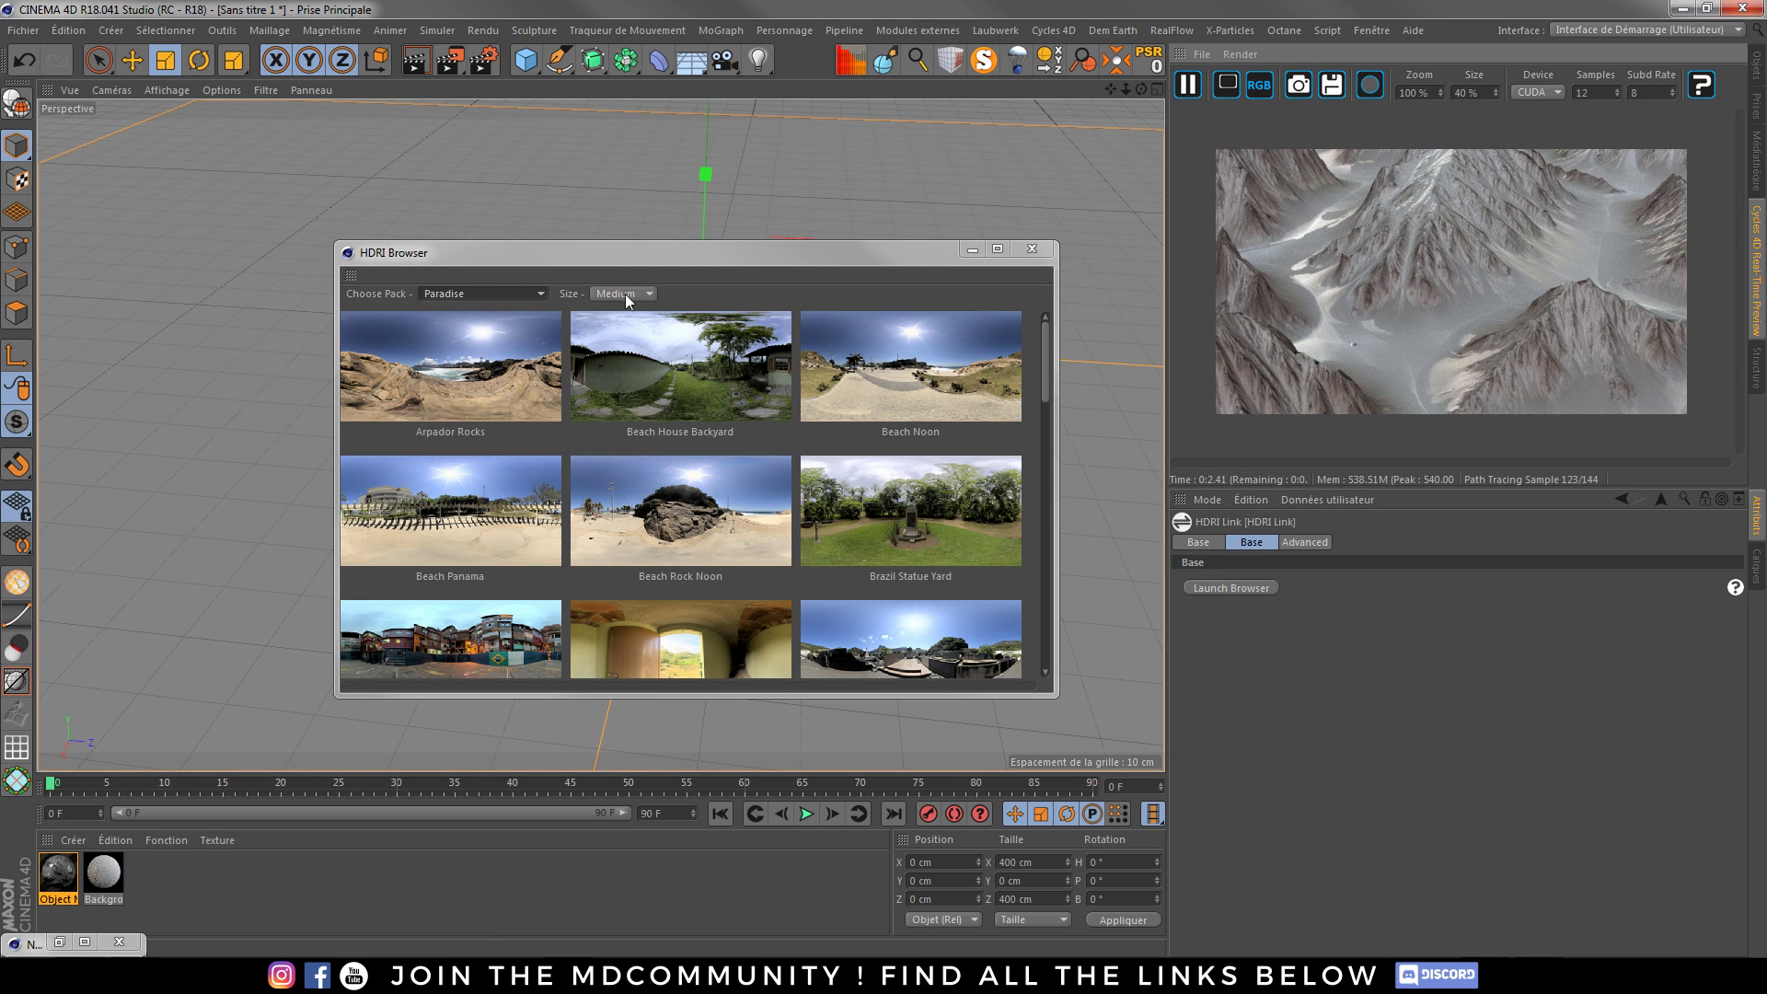
left_click(506, 292)
left_click(463, 424)
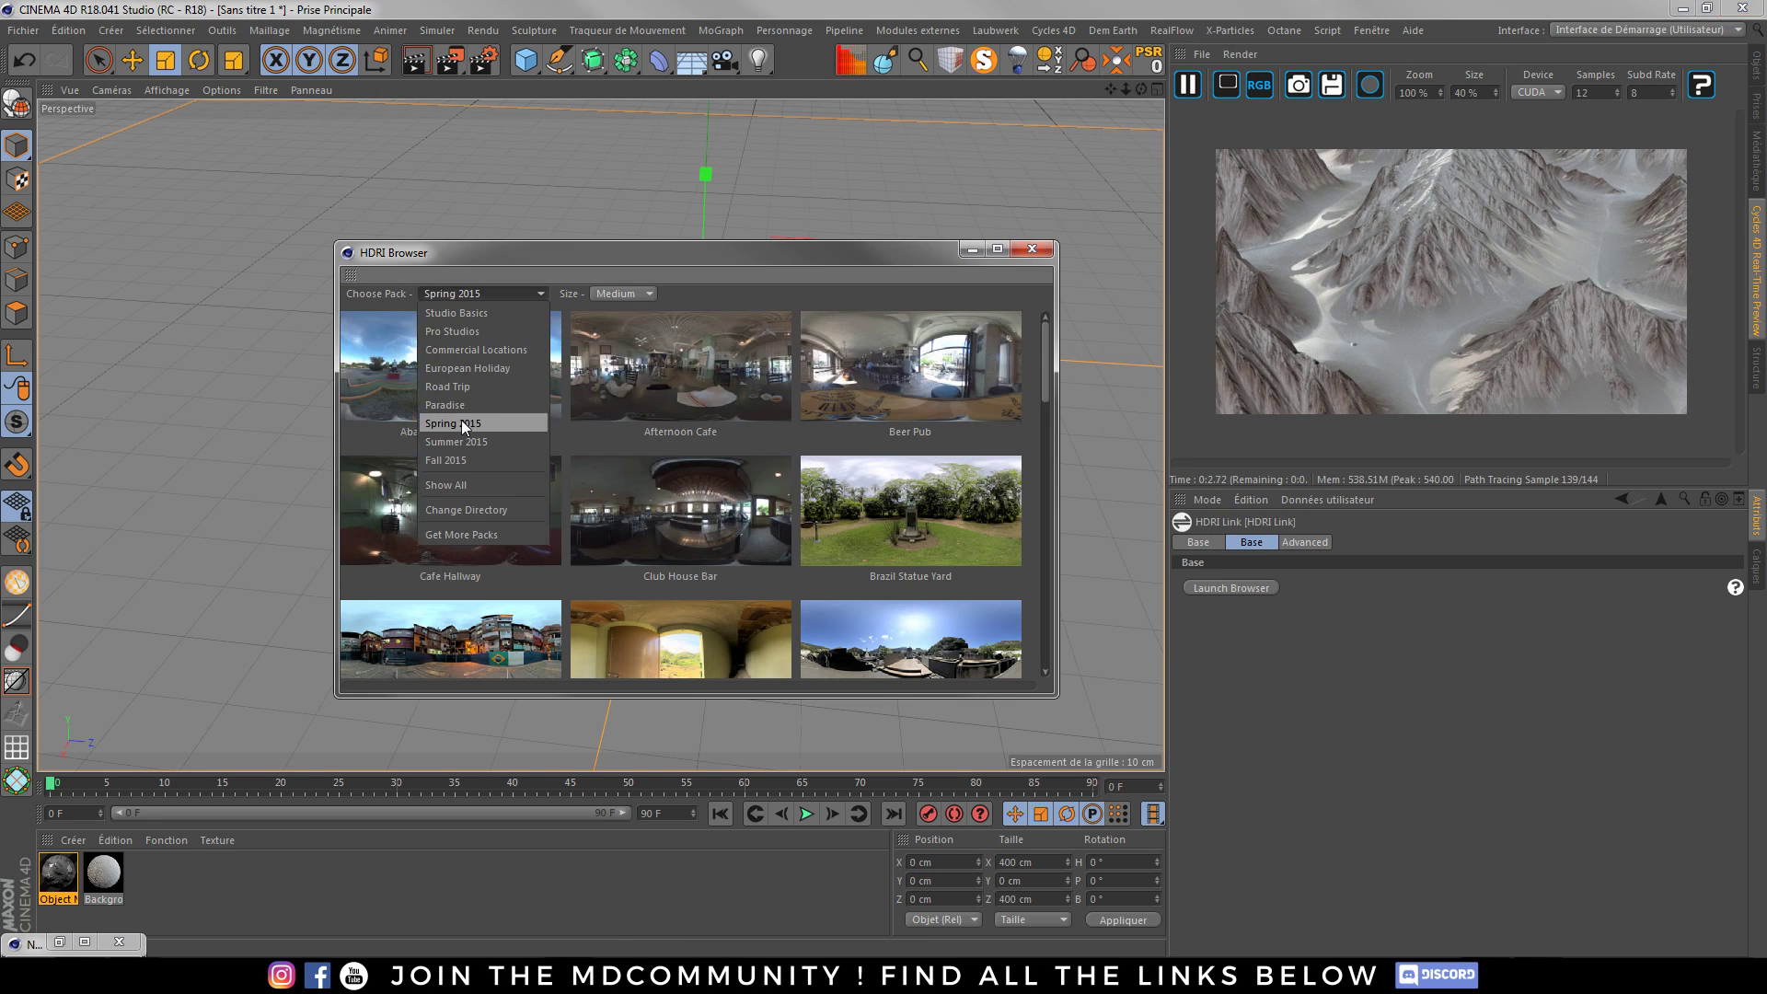
left_click(635, 297)
left_click(615, 351)
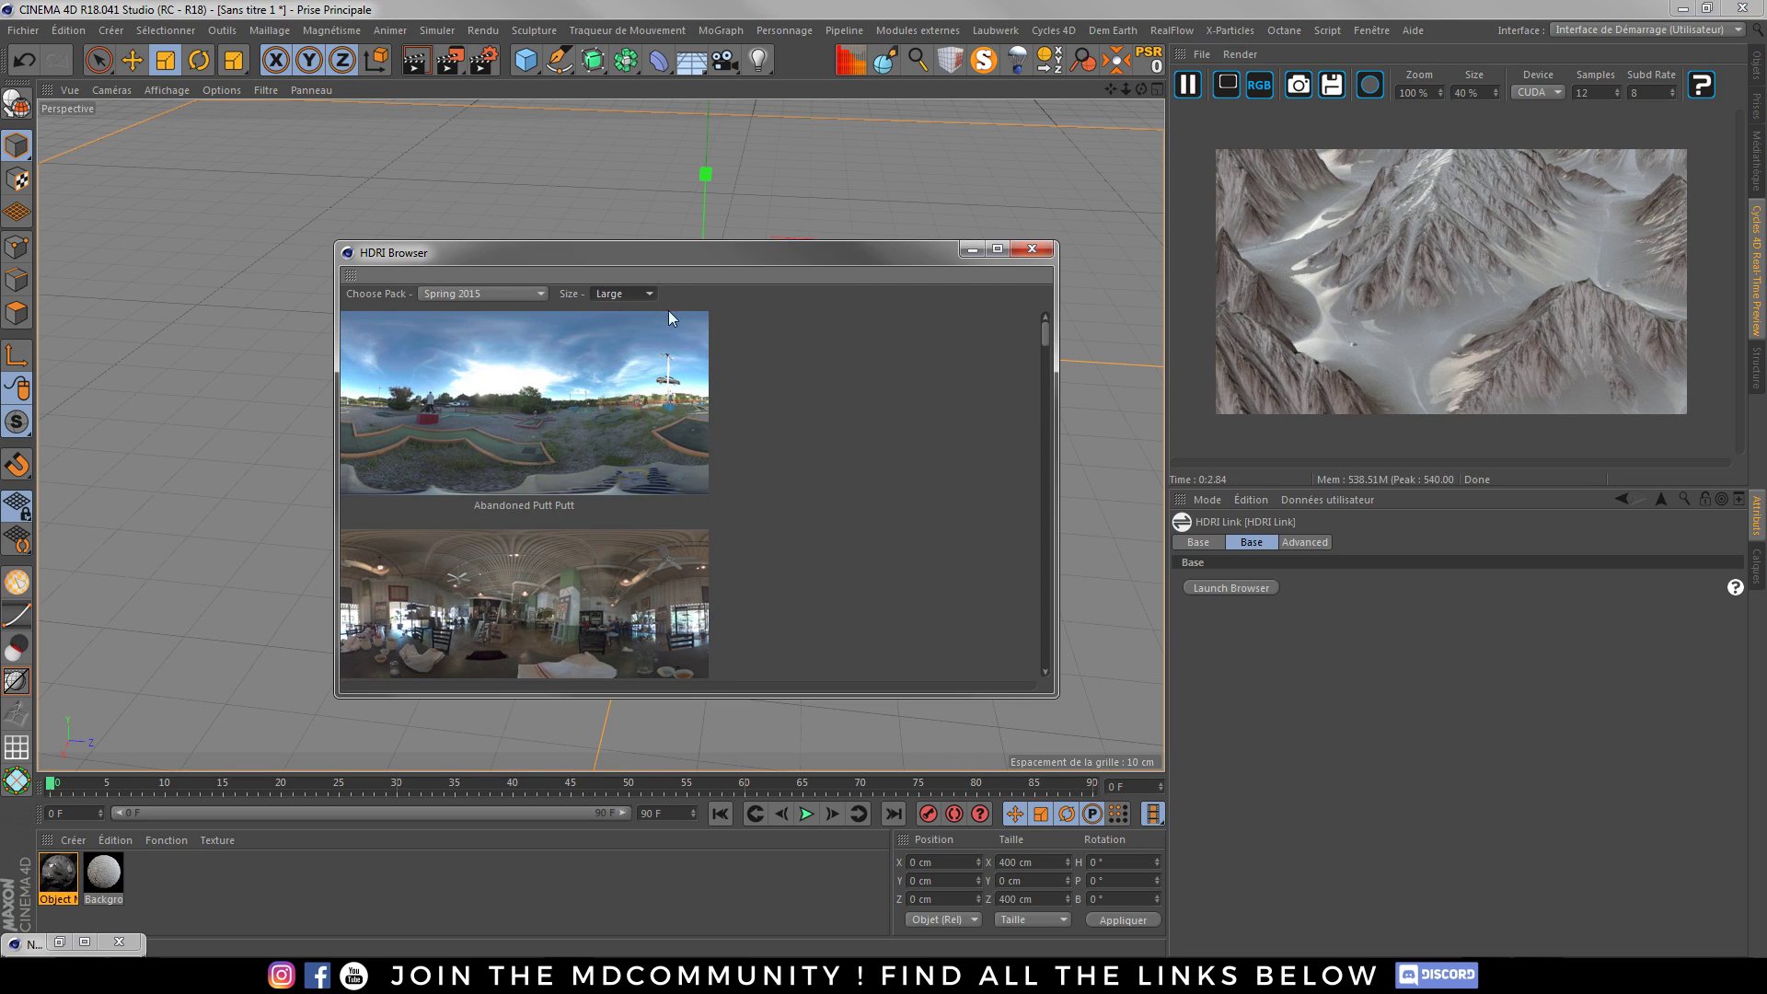
left_click(649, 295)
left_click(622, 333)
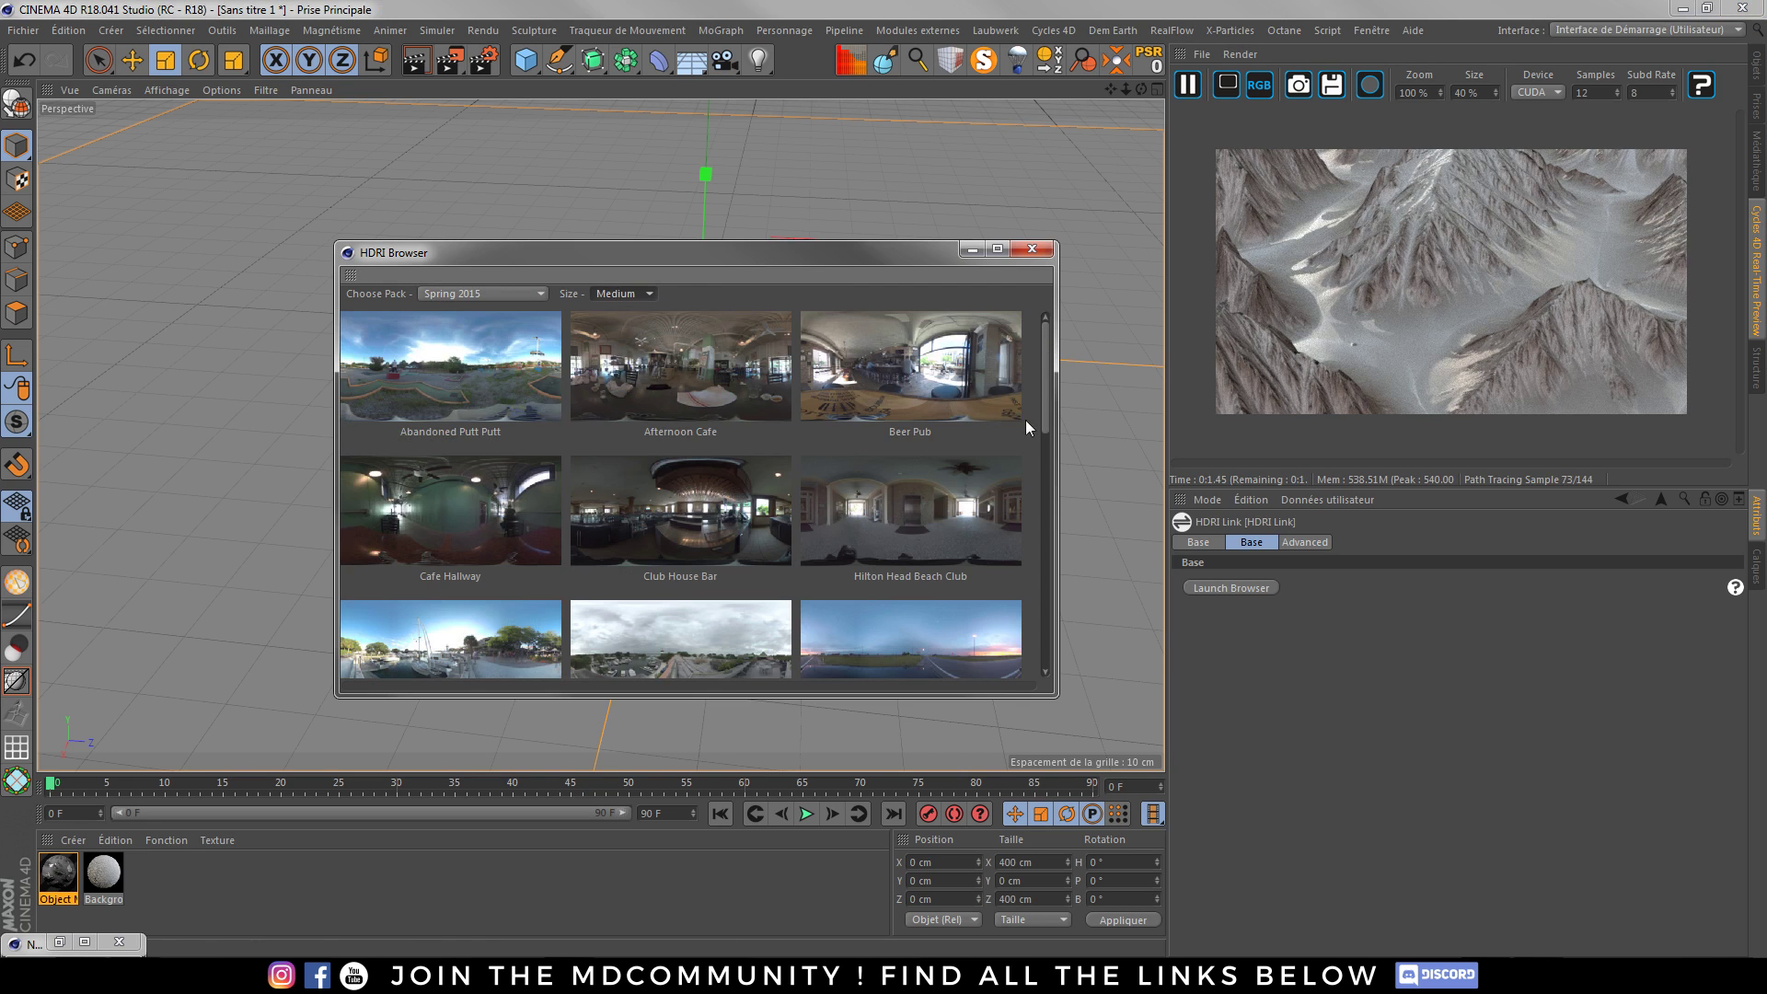
left_click_drag(1045, 376, 1049, 624)
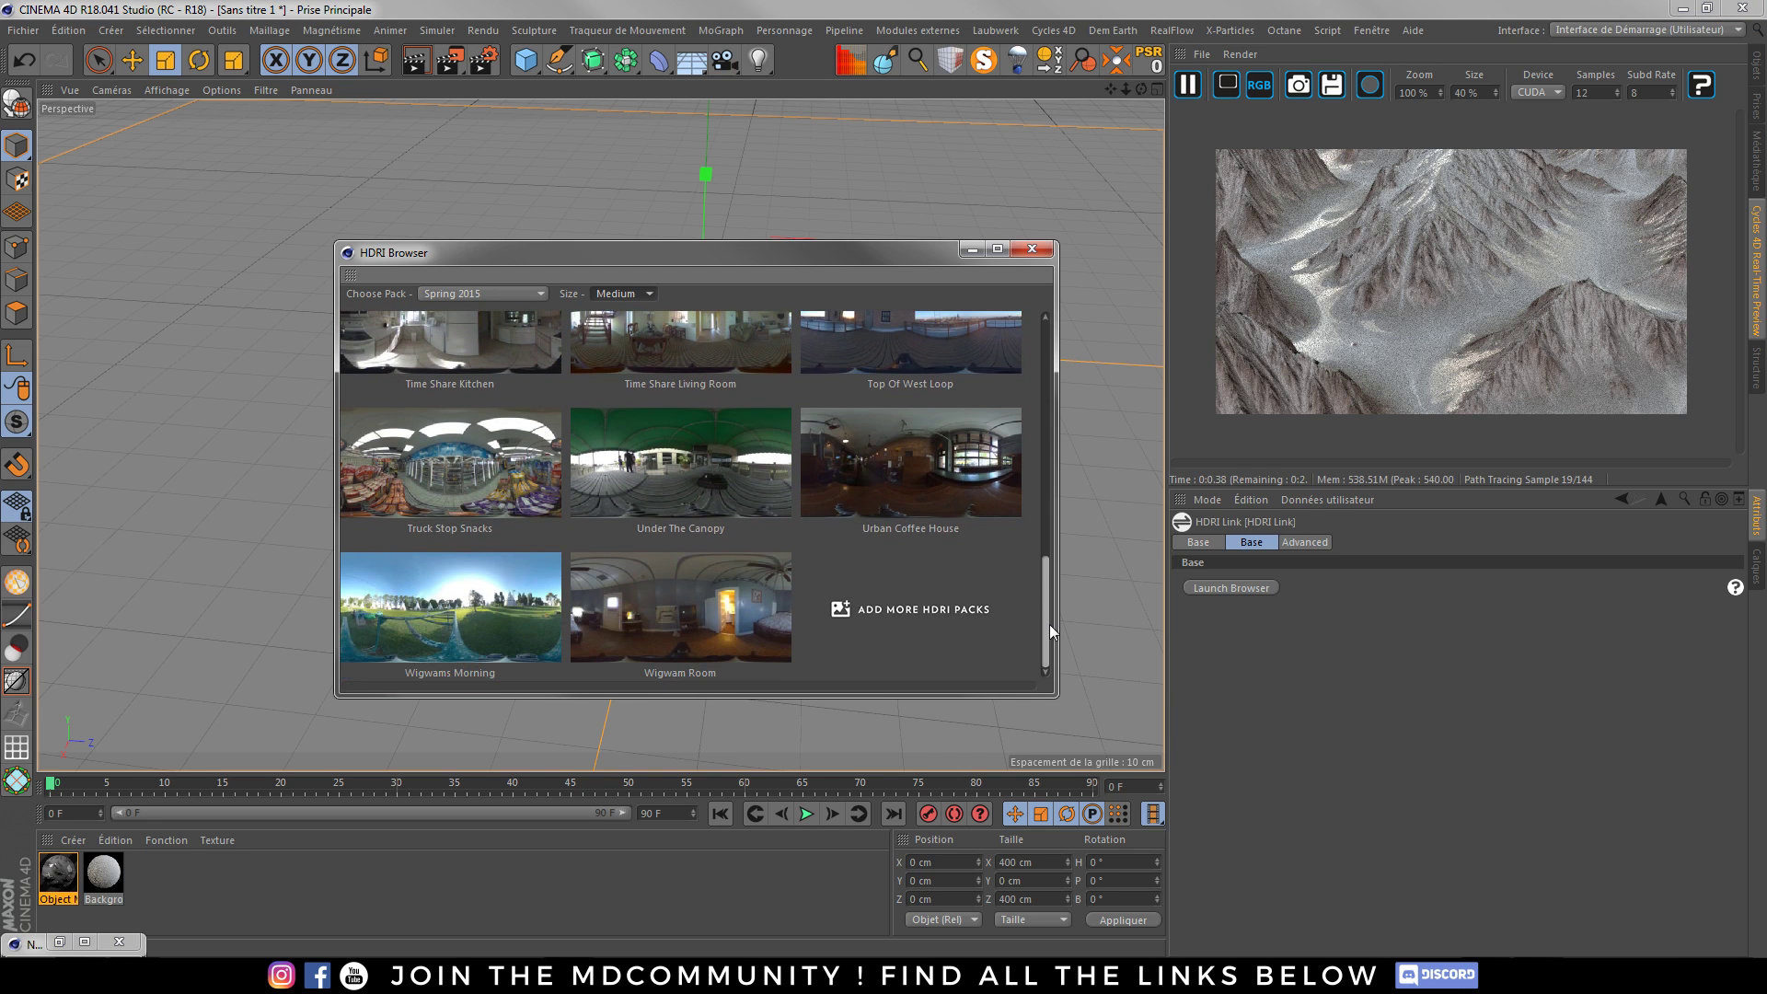
- Try Urban Coffee House, Under The Canopy and other HDRIs, then settle on Wigwams Morning
left_click(490, 599)
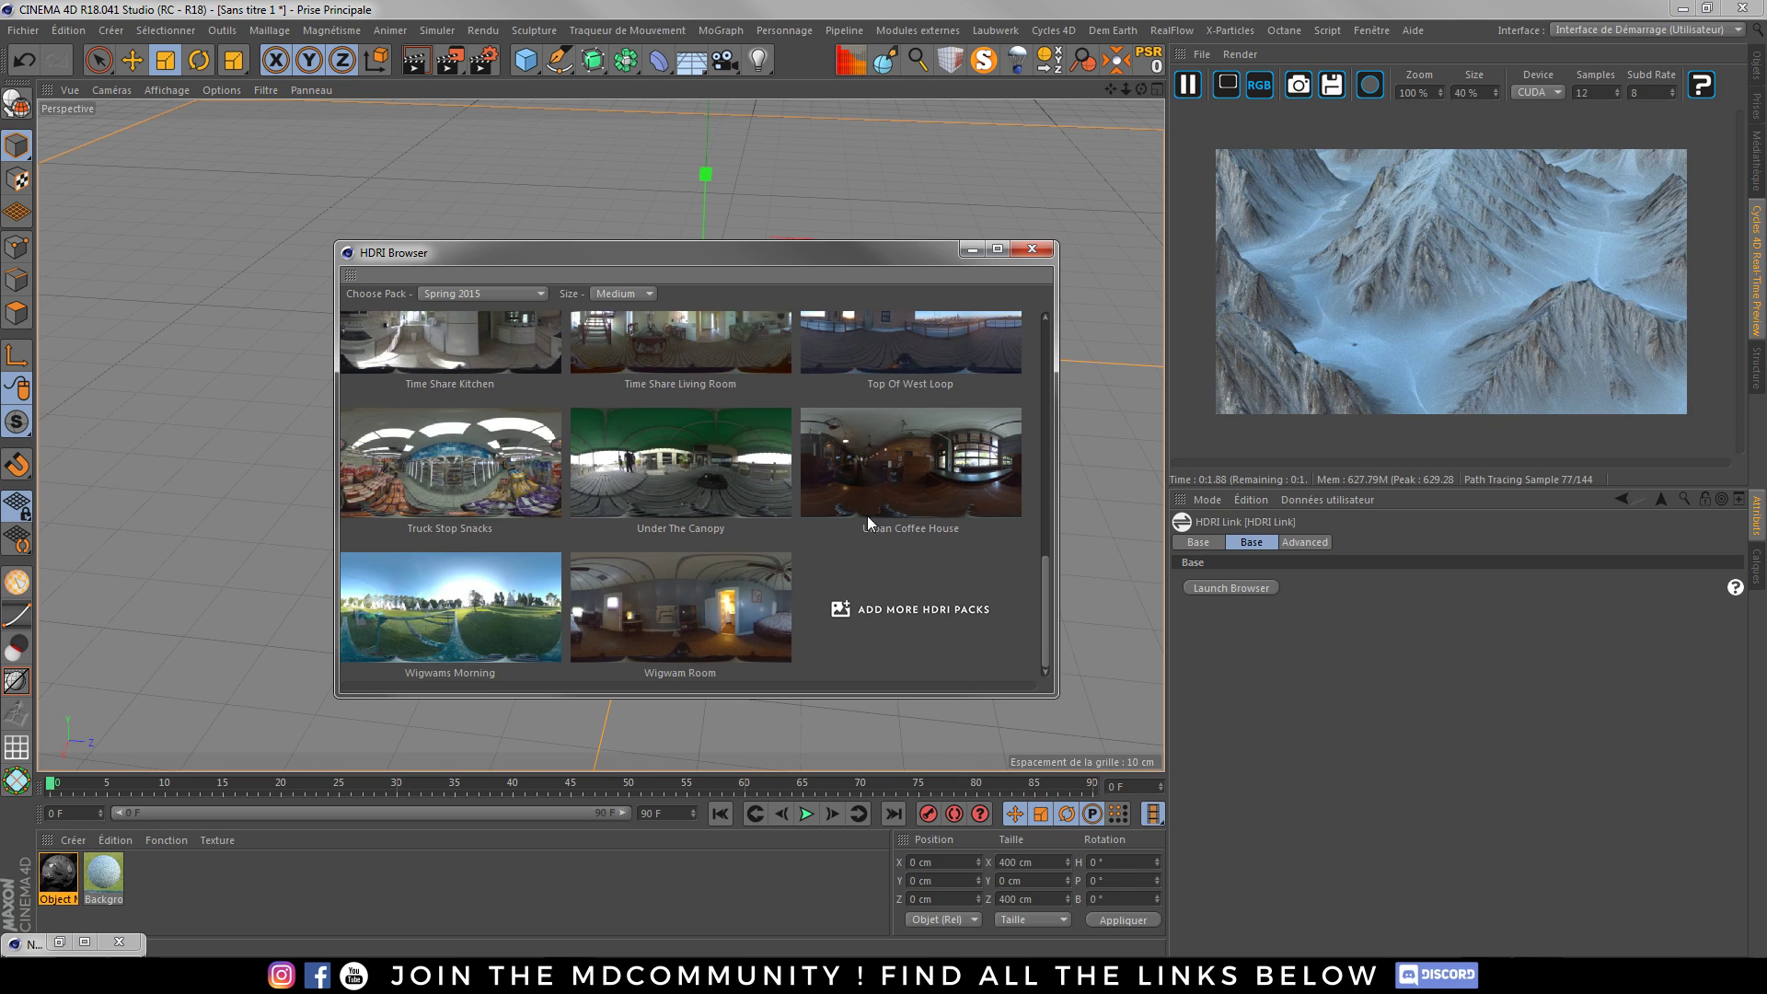
left_click(836, 486)
left_click(758, 477)
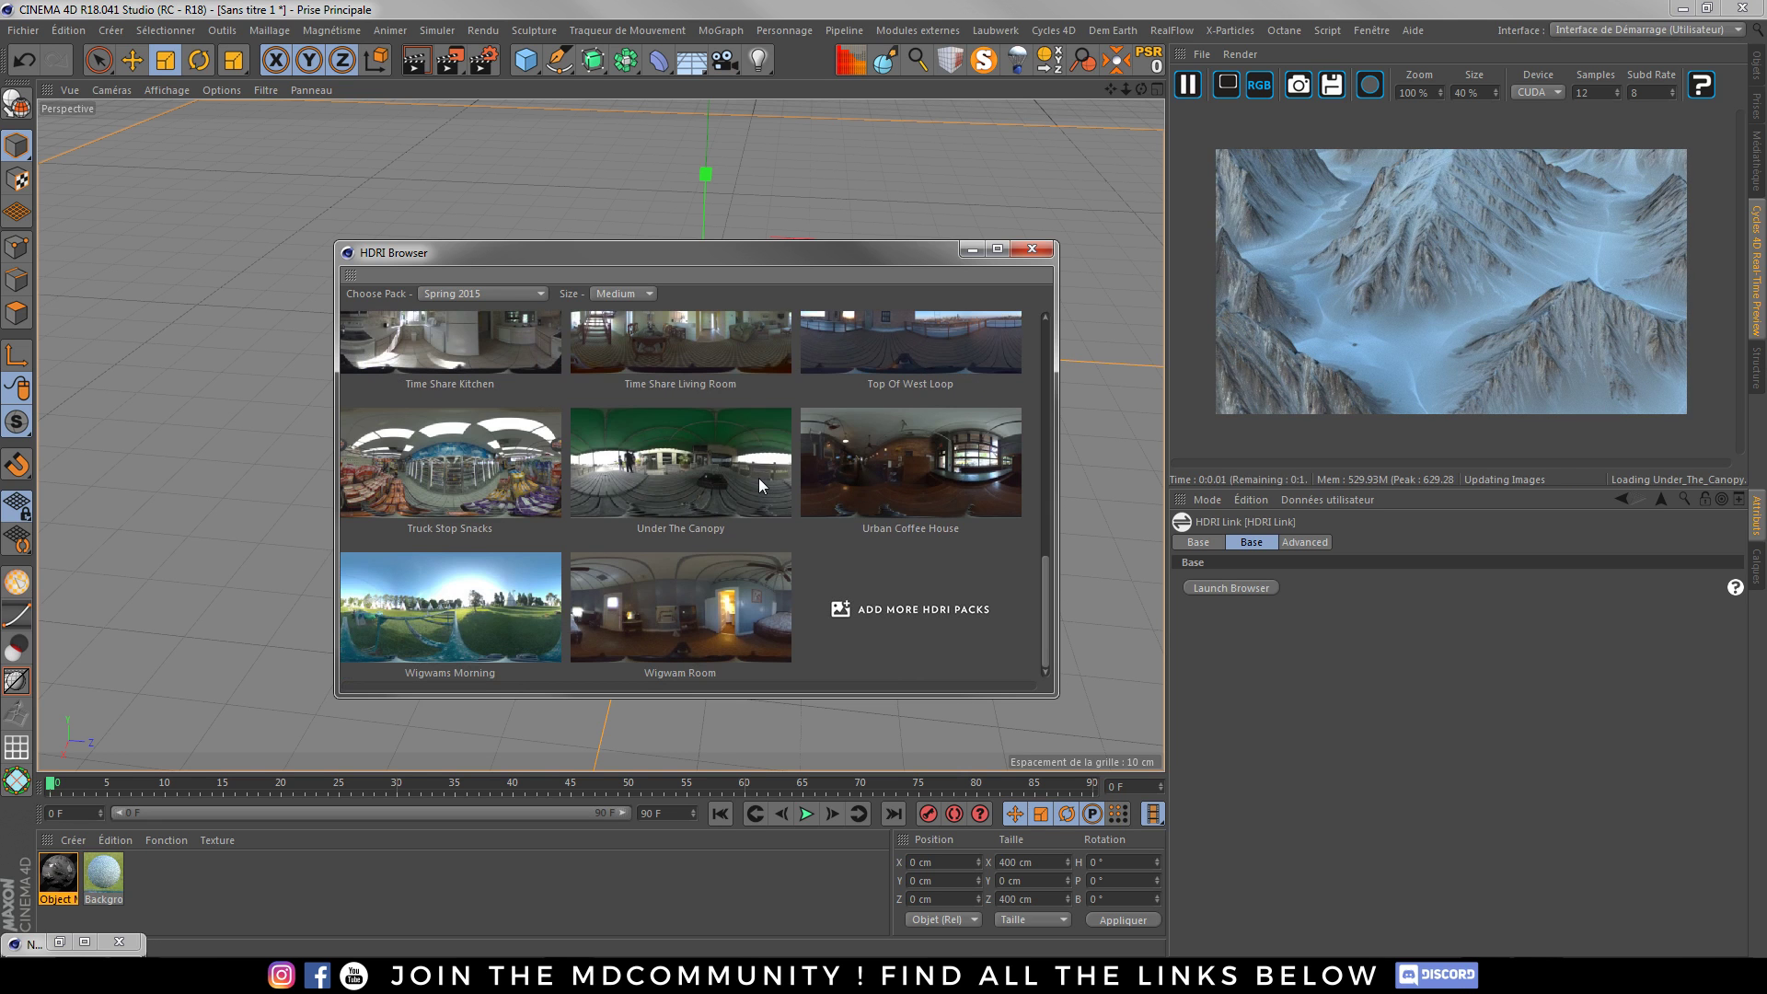
left_click(655, 580)
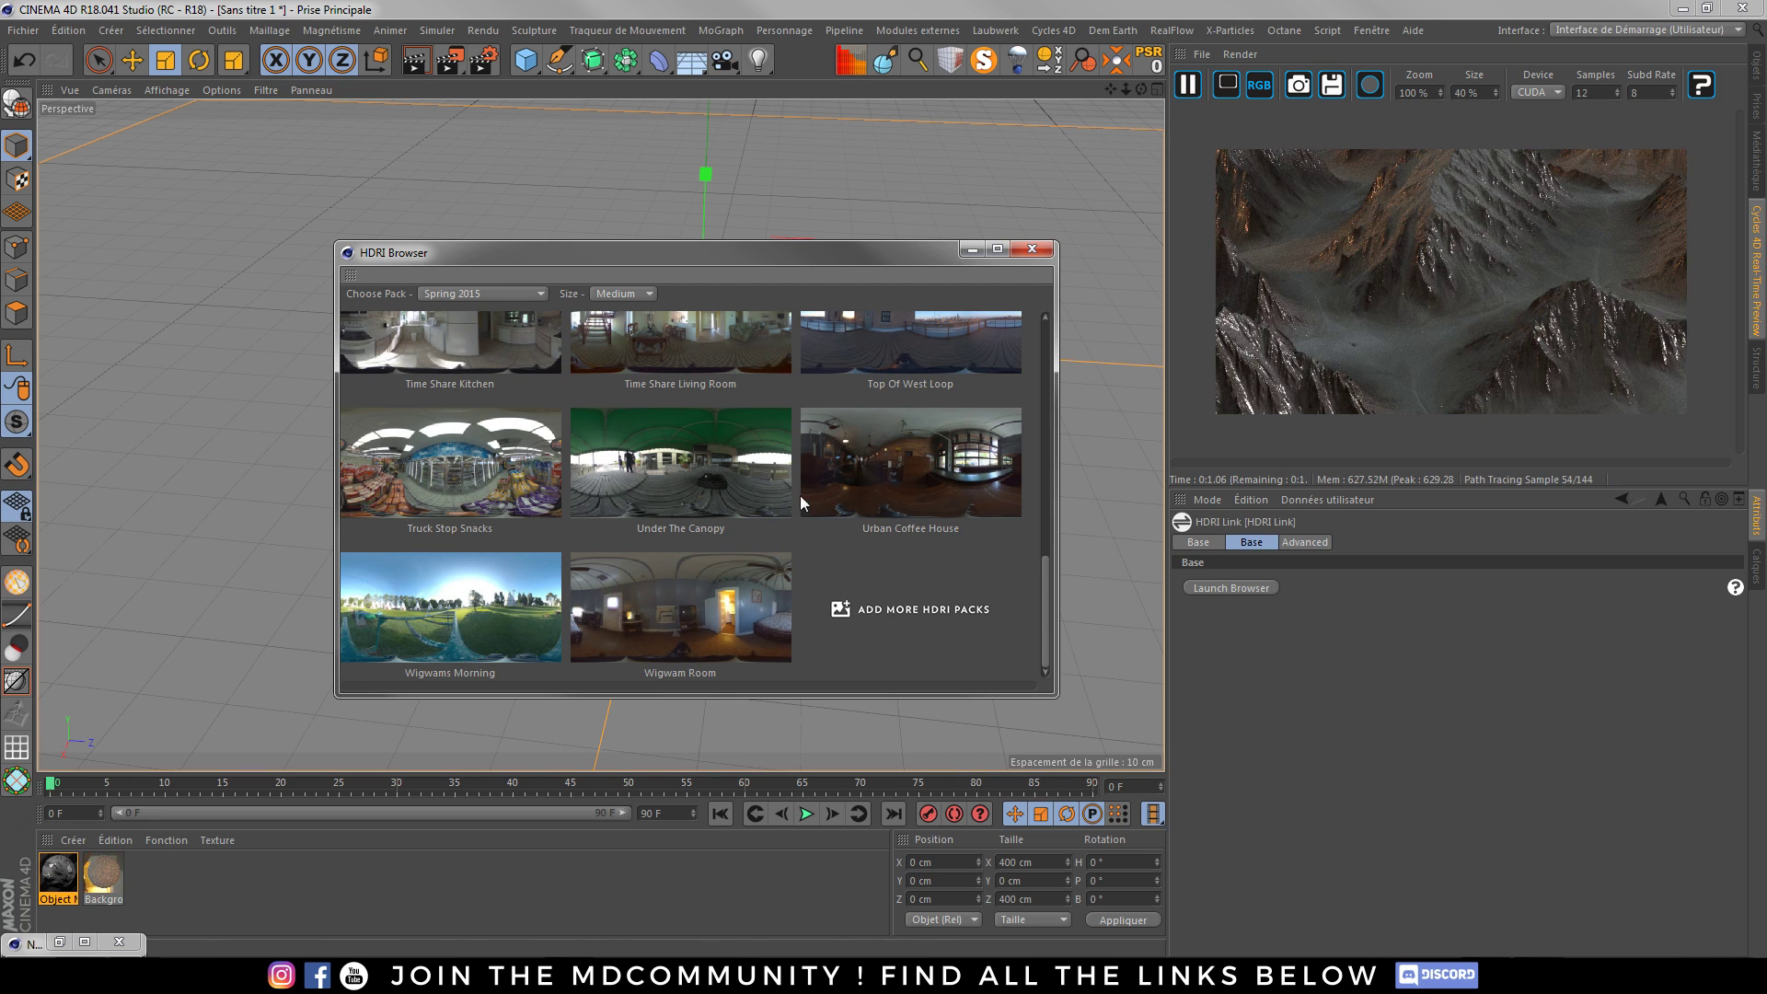
left_click(535, 455)
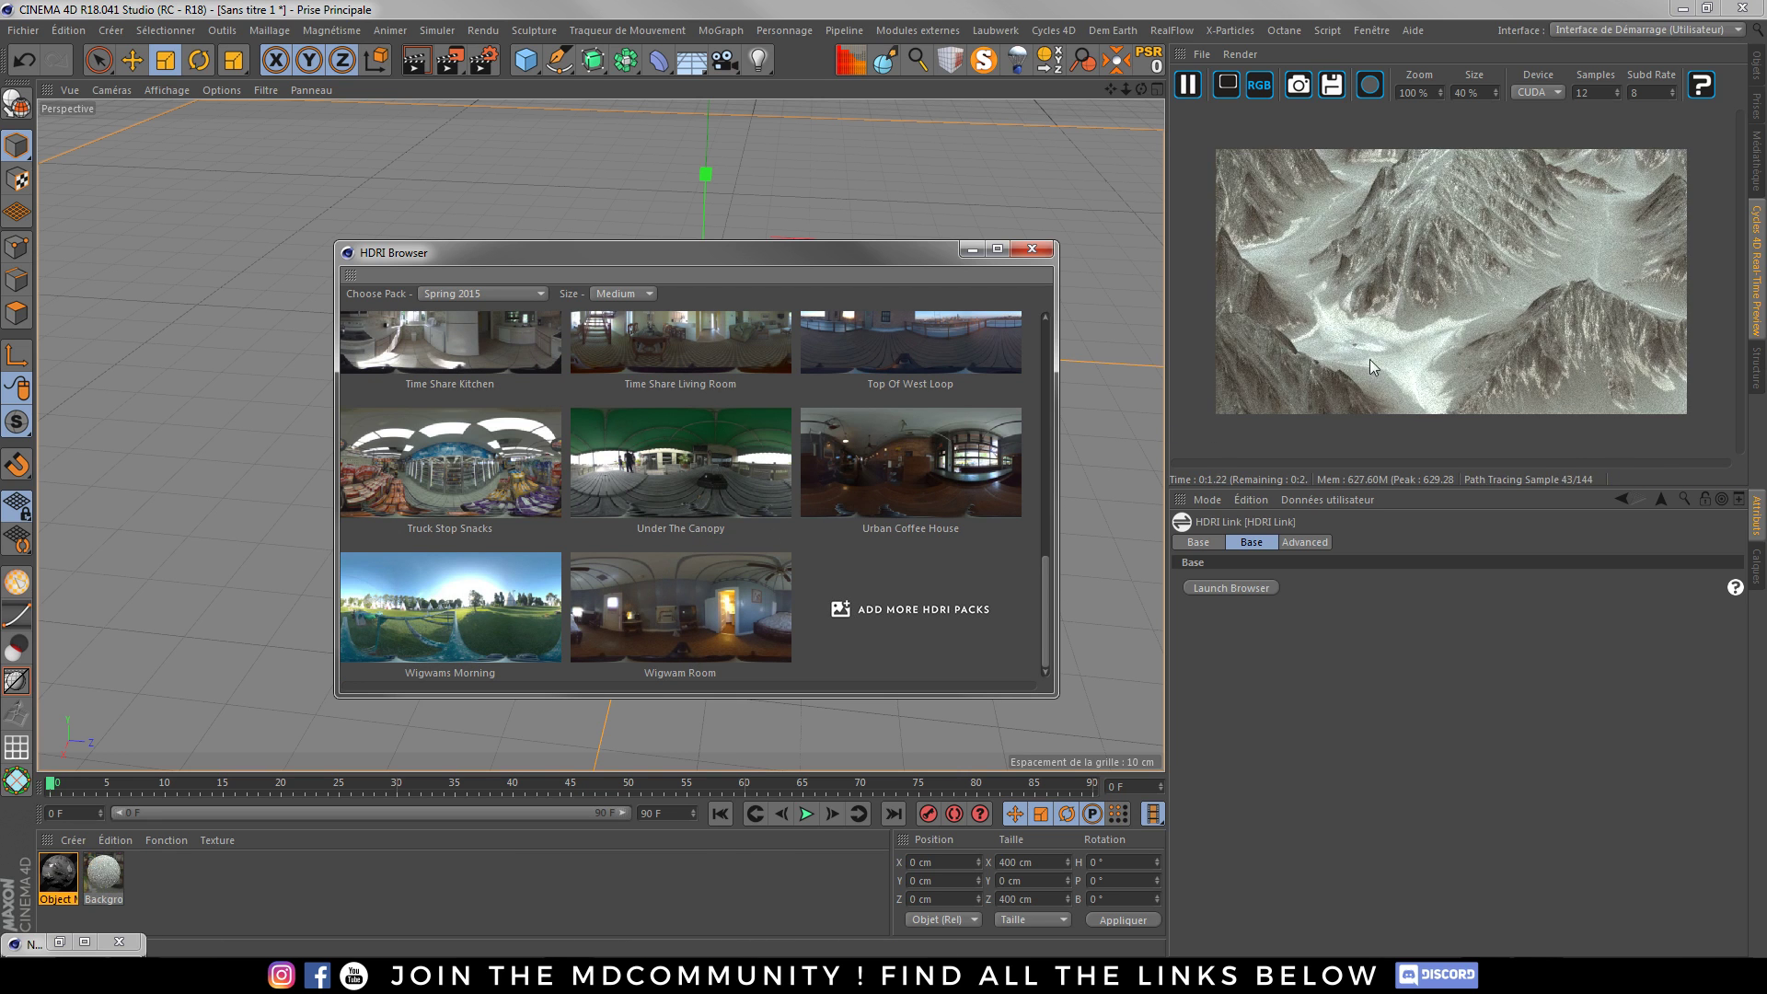
left_click(495, 324)
left_click(479, 596)
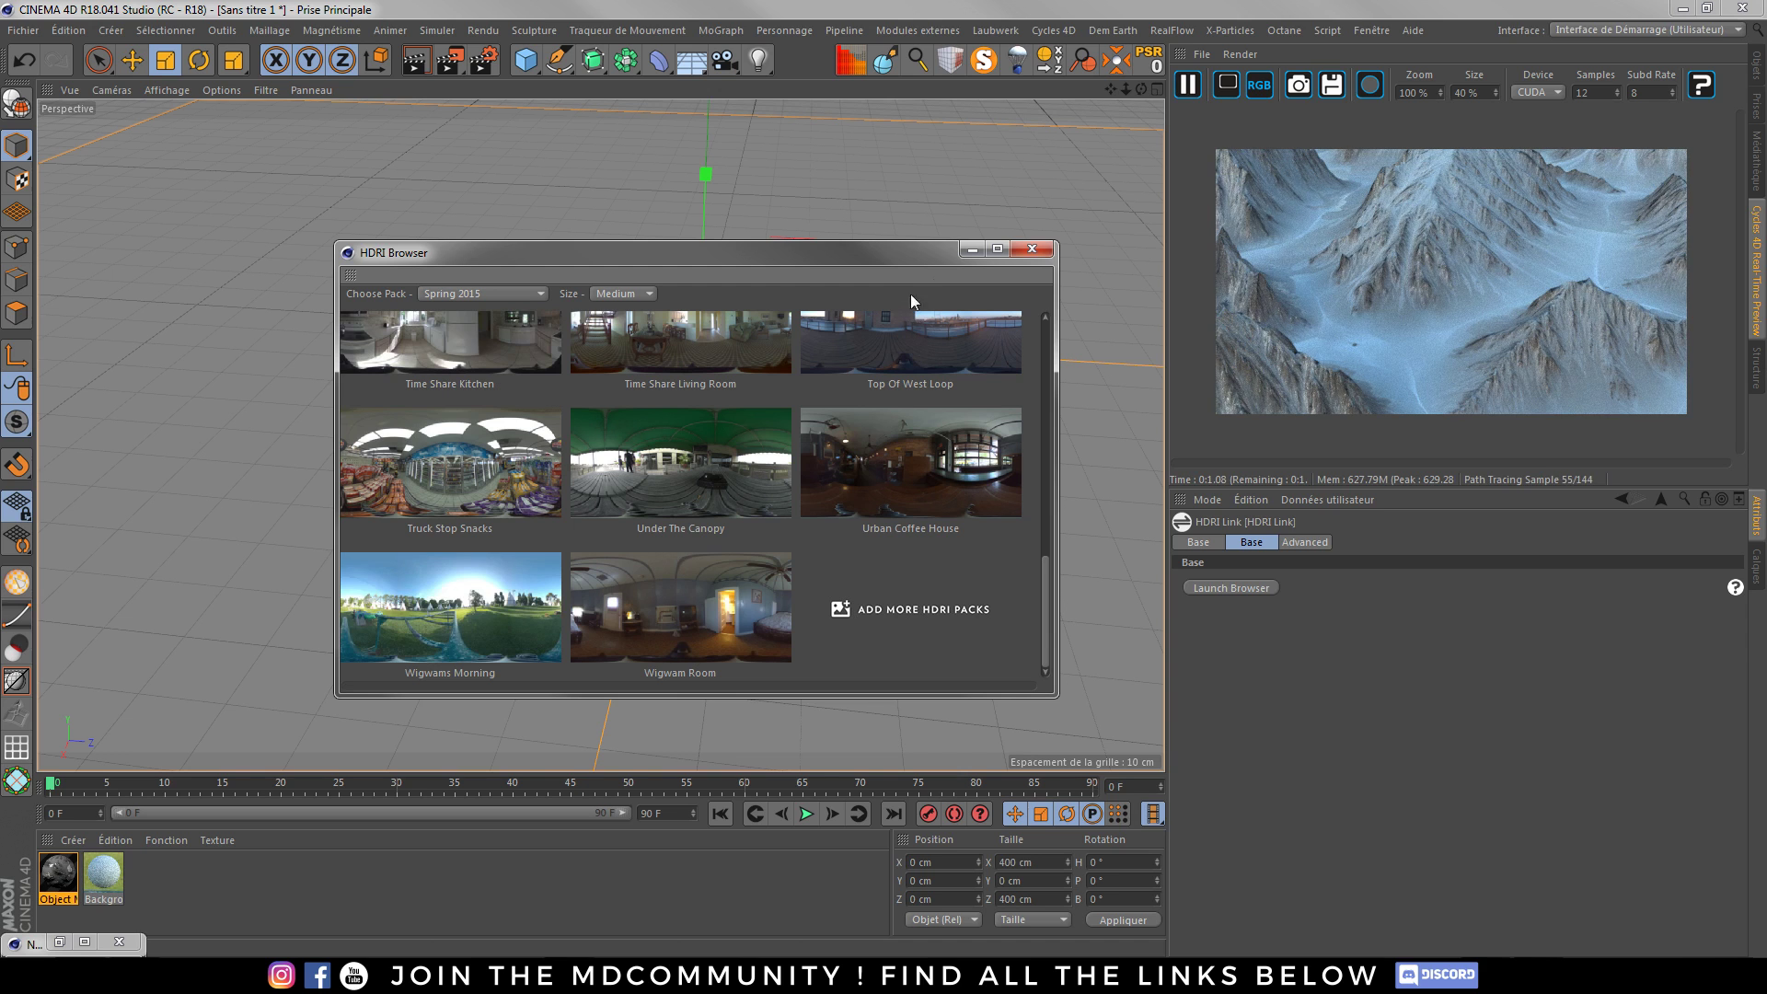
left_click(1030, 248)
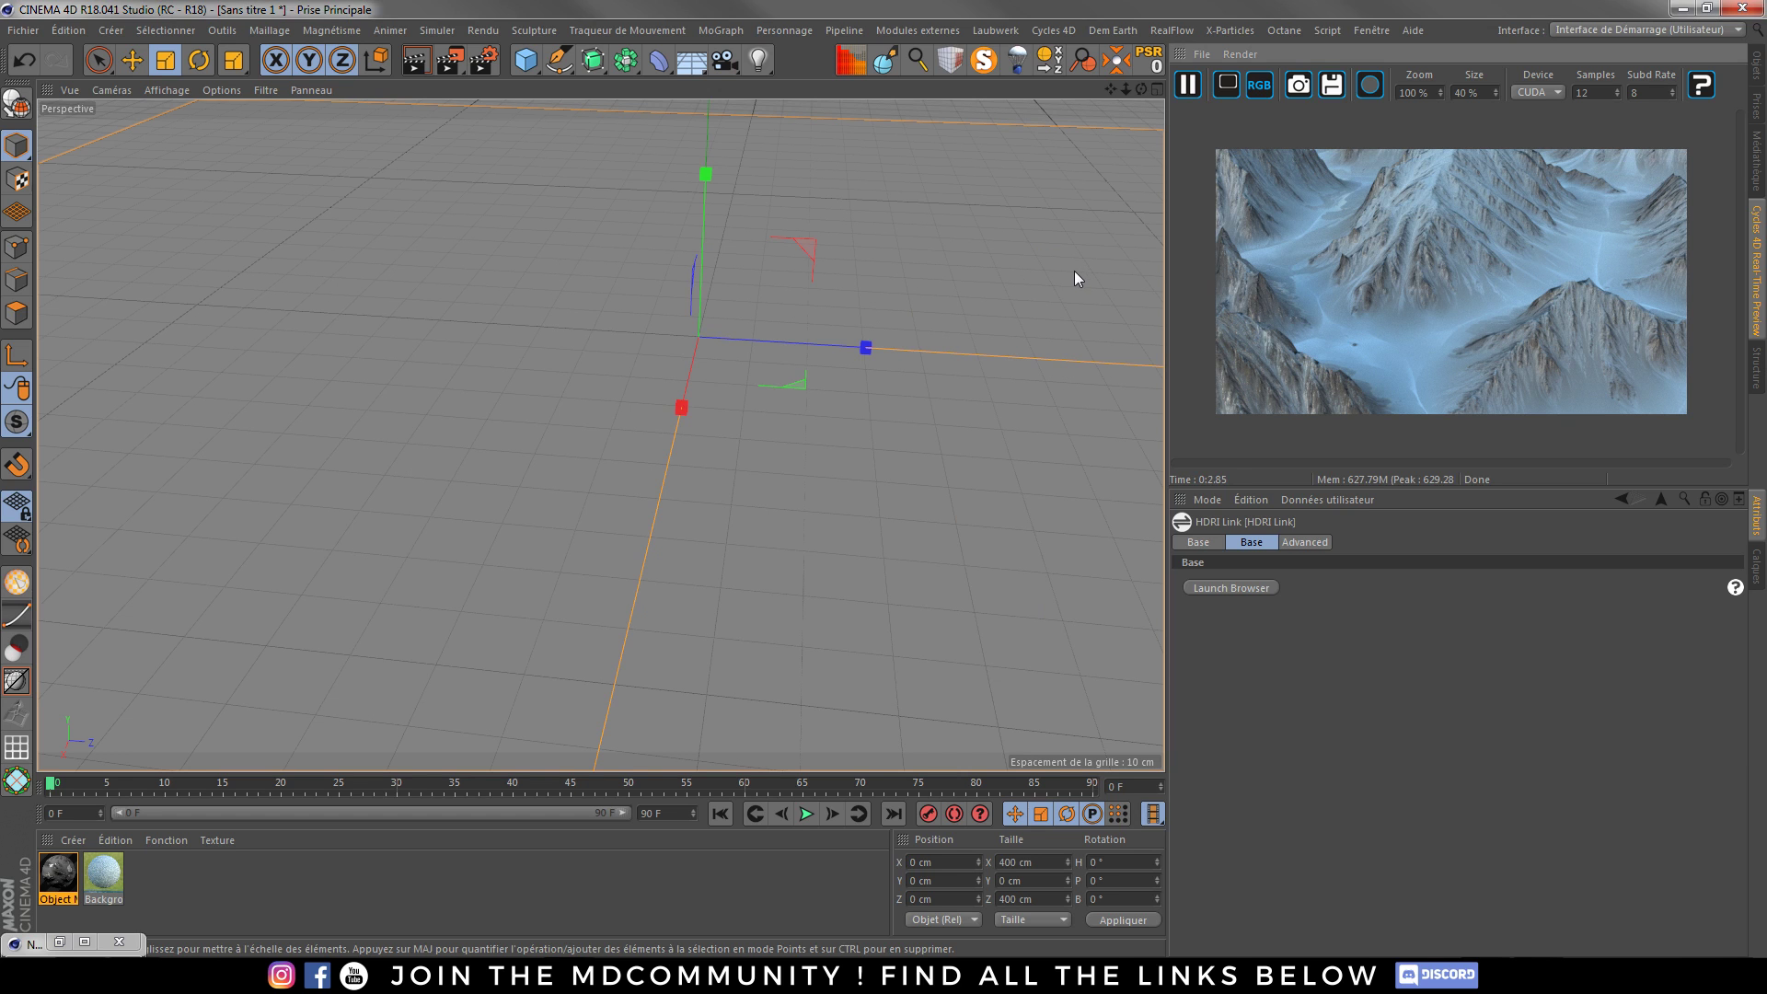
- Add a Cycles 4D camera above the terrain and make the viewport look through it
left_click(1190, 84)
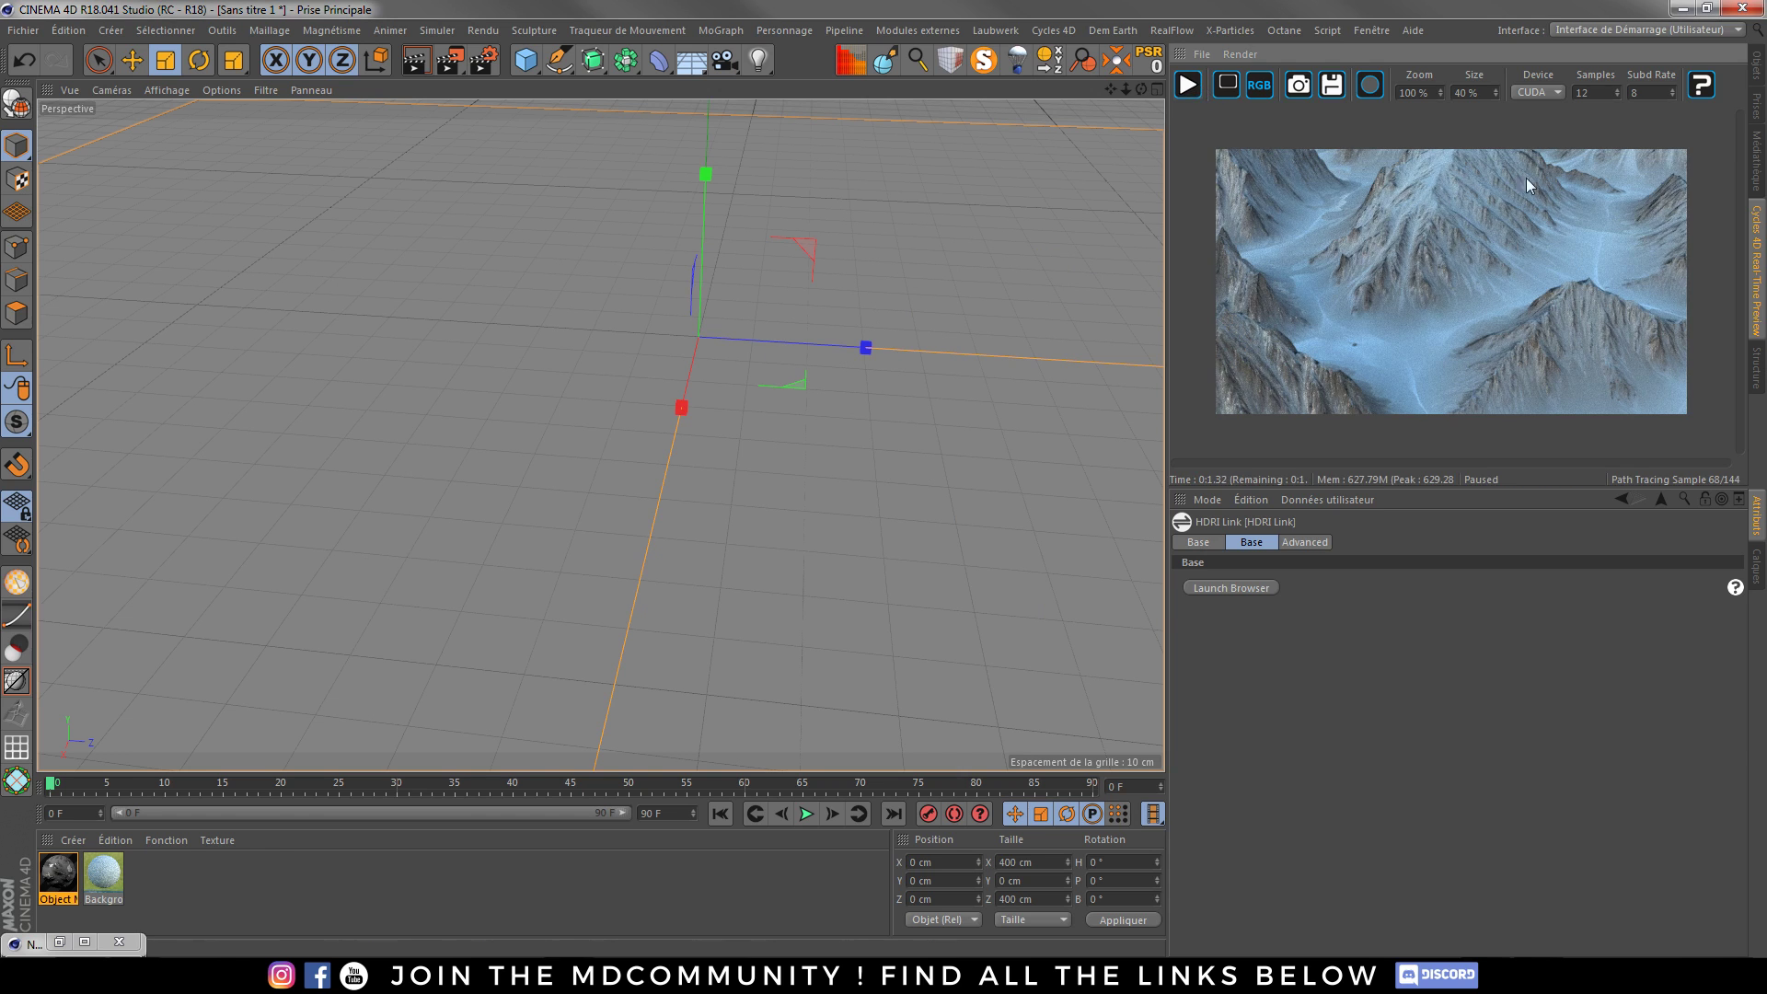
left_click(1757, 70)
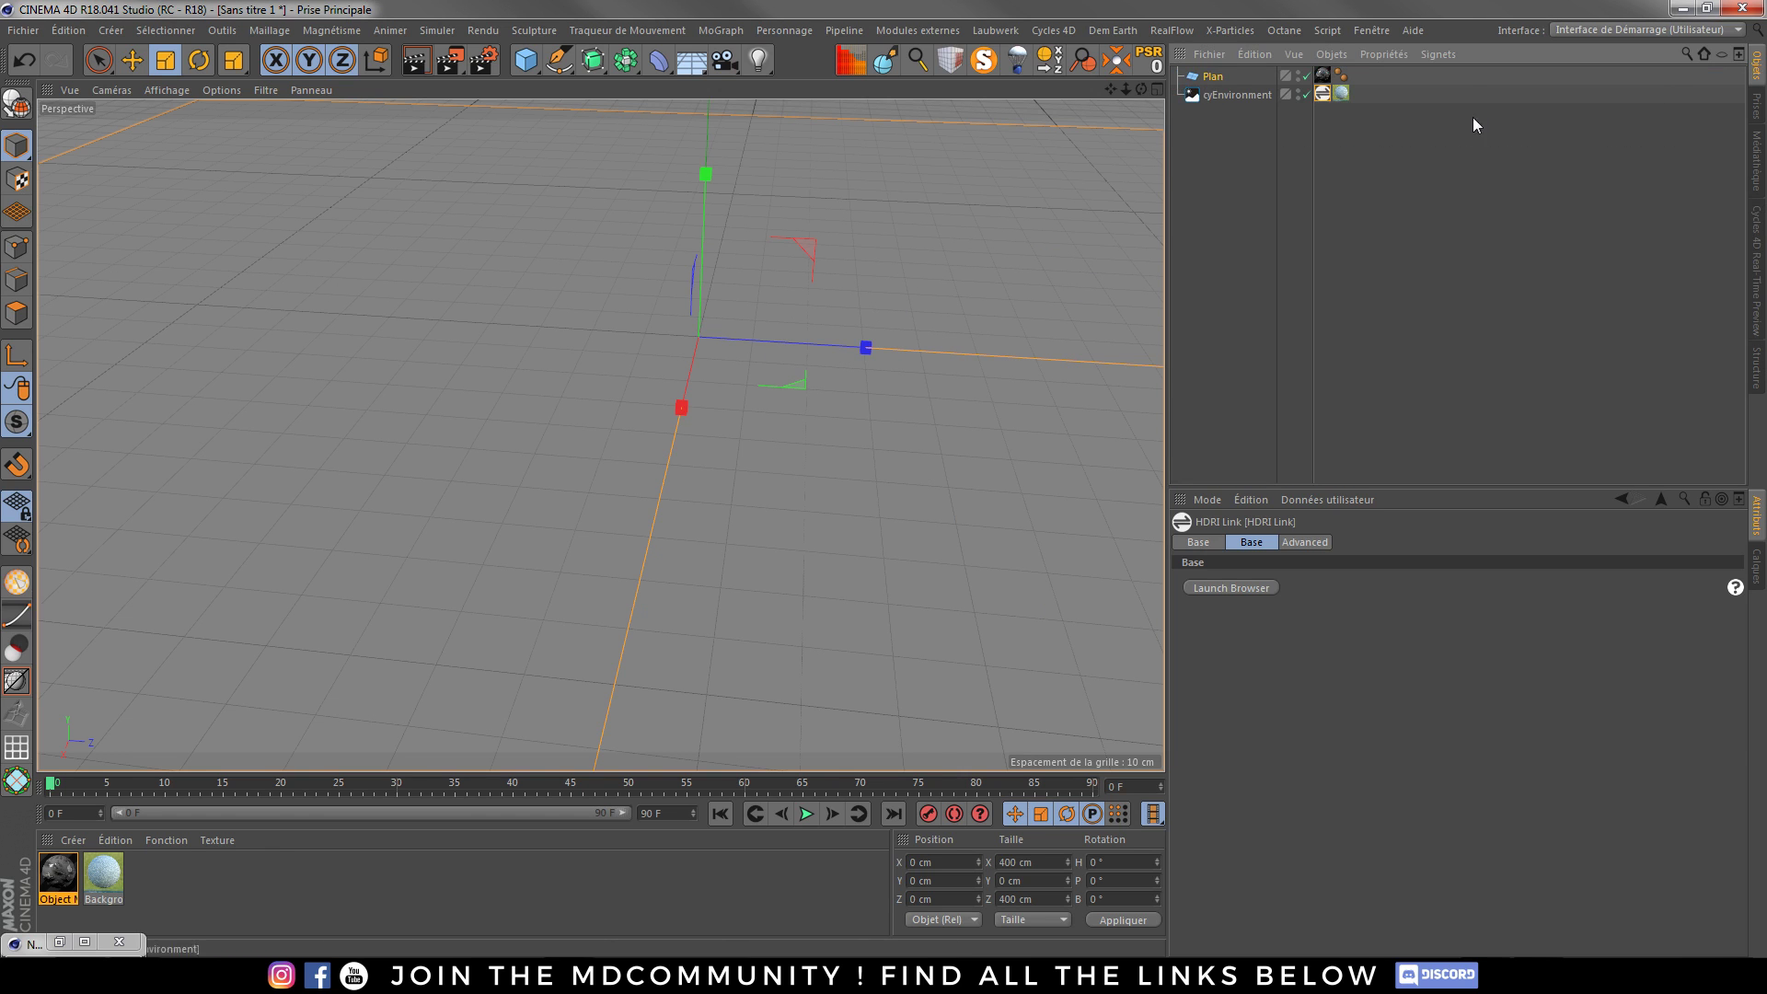
left_click(1053, 30)
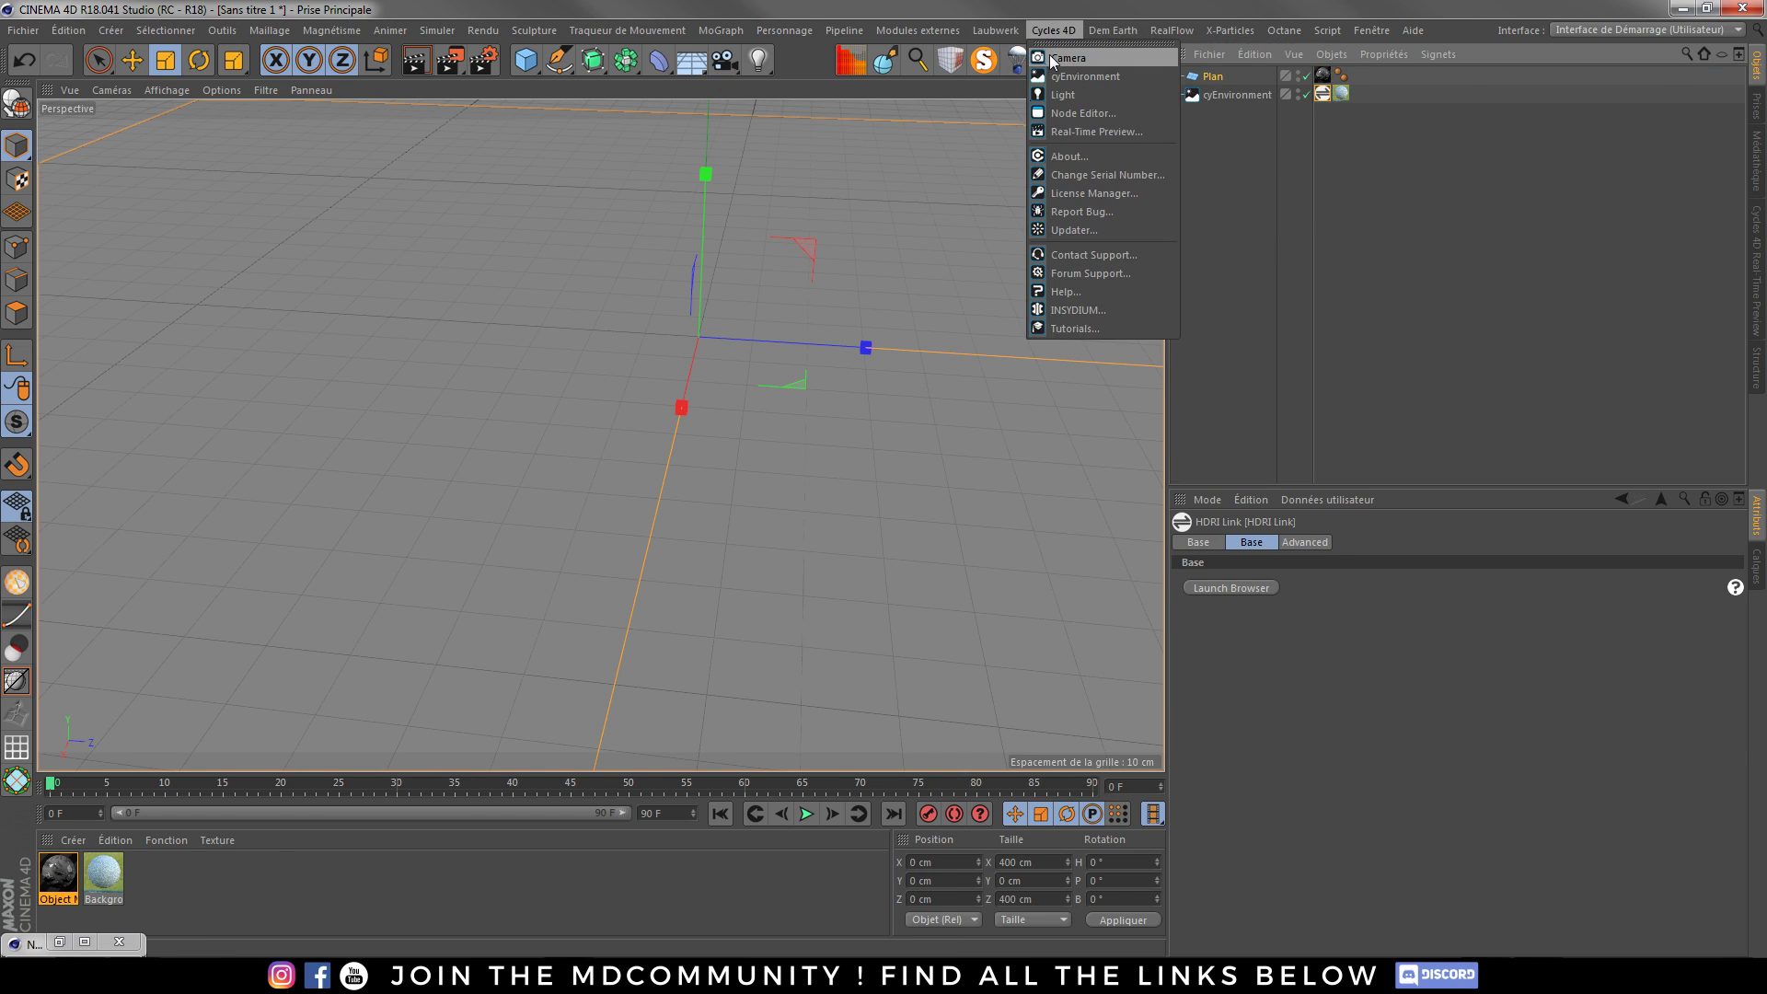
left_click(1067, 58)
left_click(1307, 75)
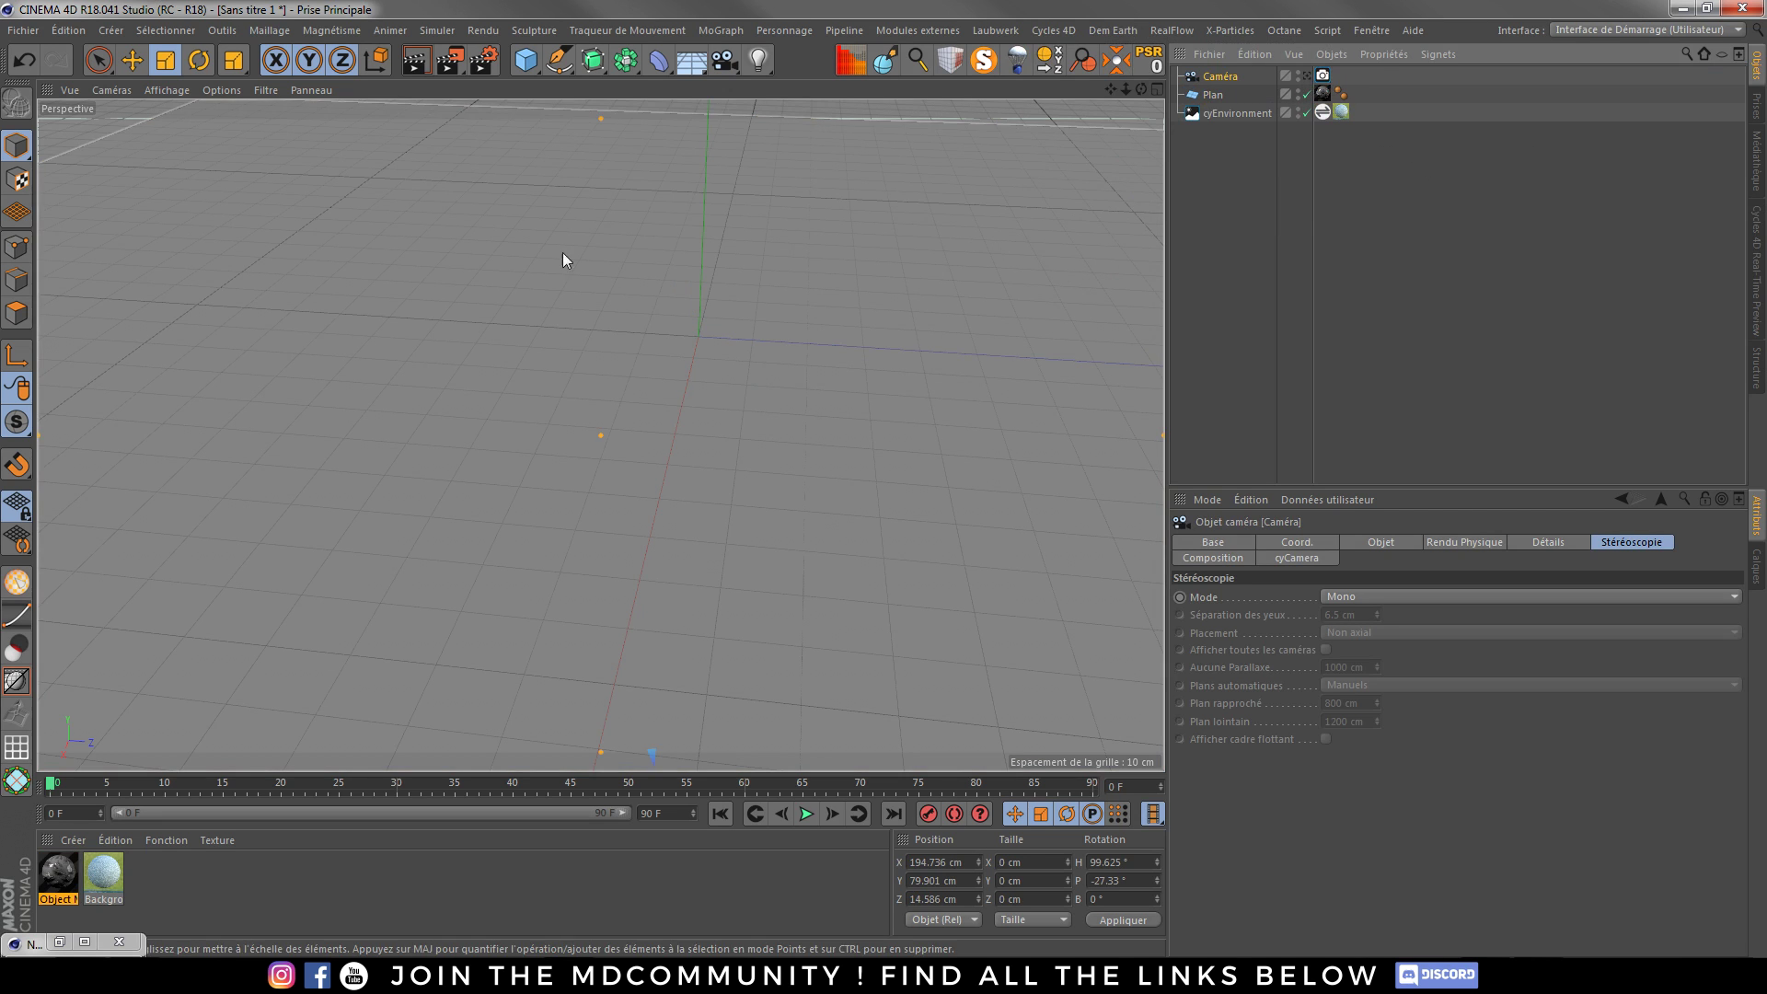
left_click_drag(613, 291, 229, 588, "alt")
left_click_drag(63, 681, 885, 279)
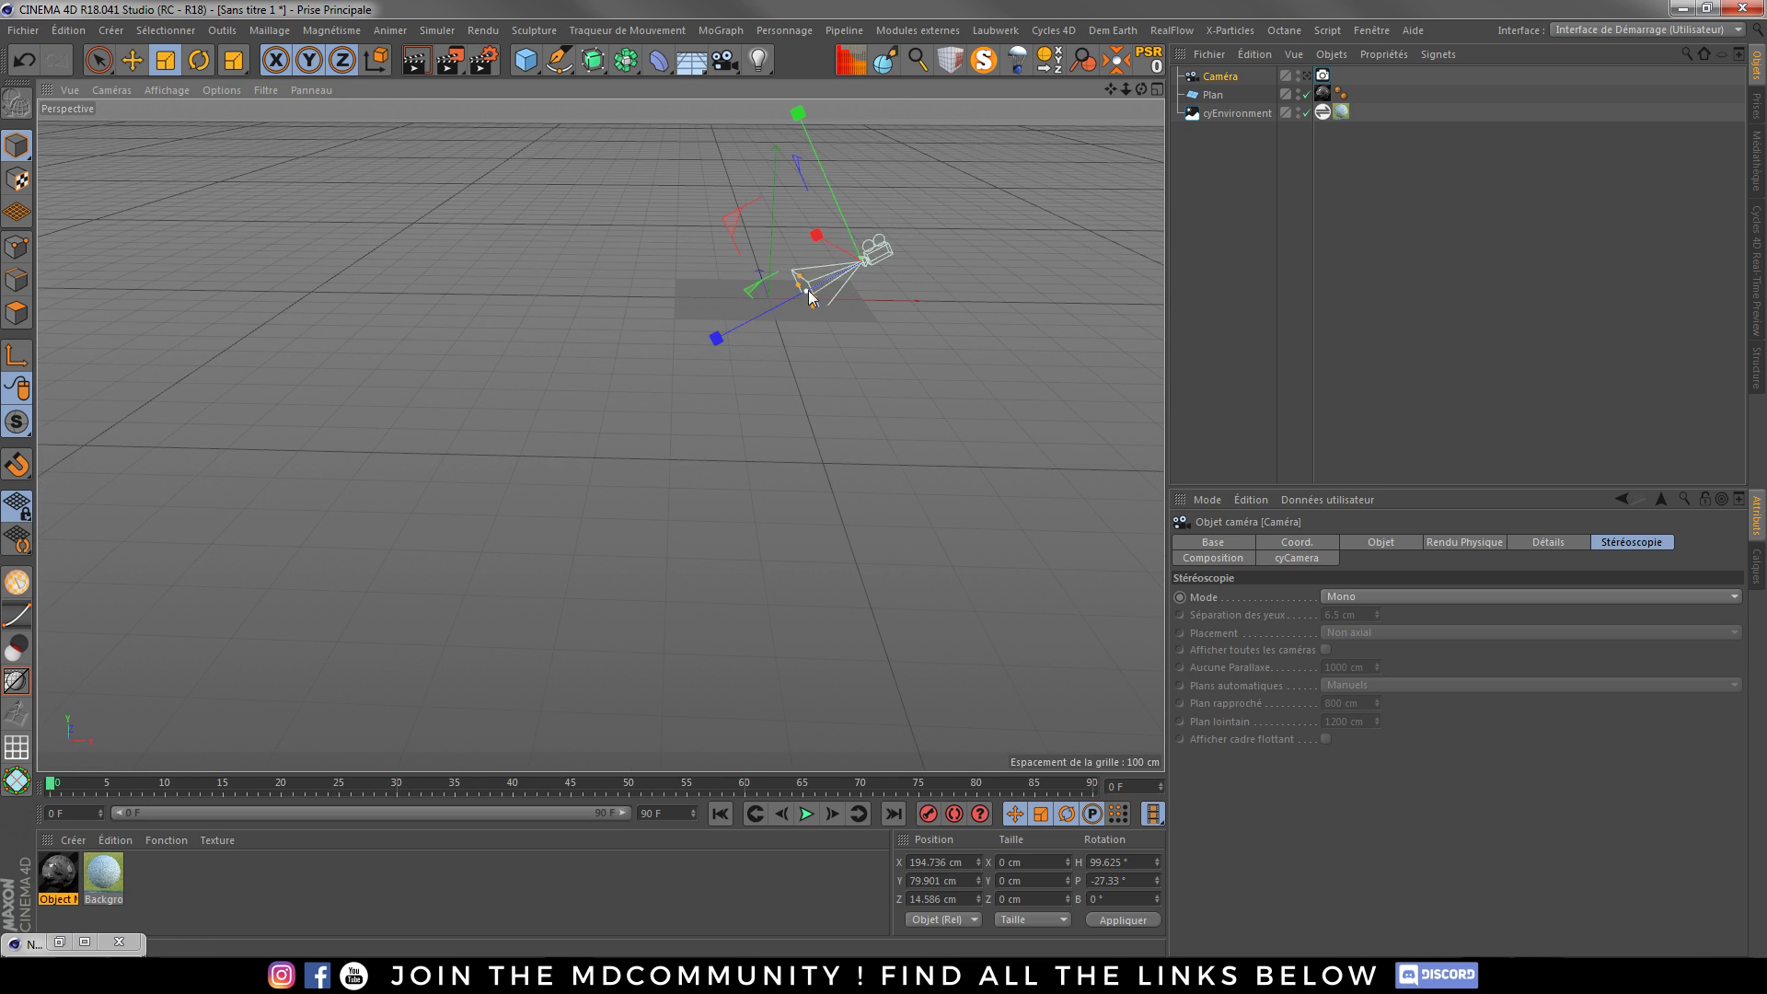
left_click(1306, 77)
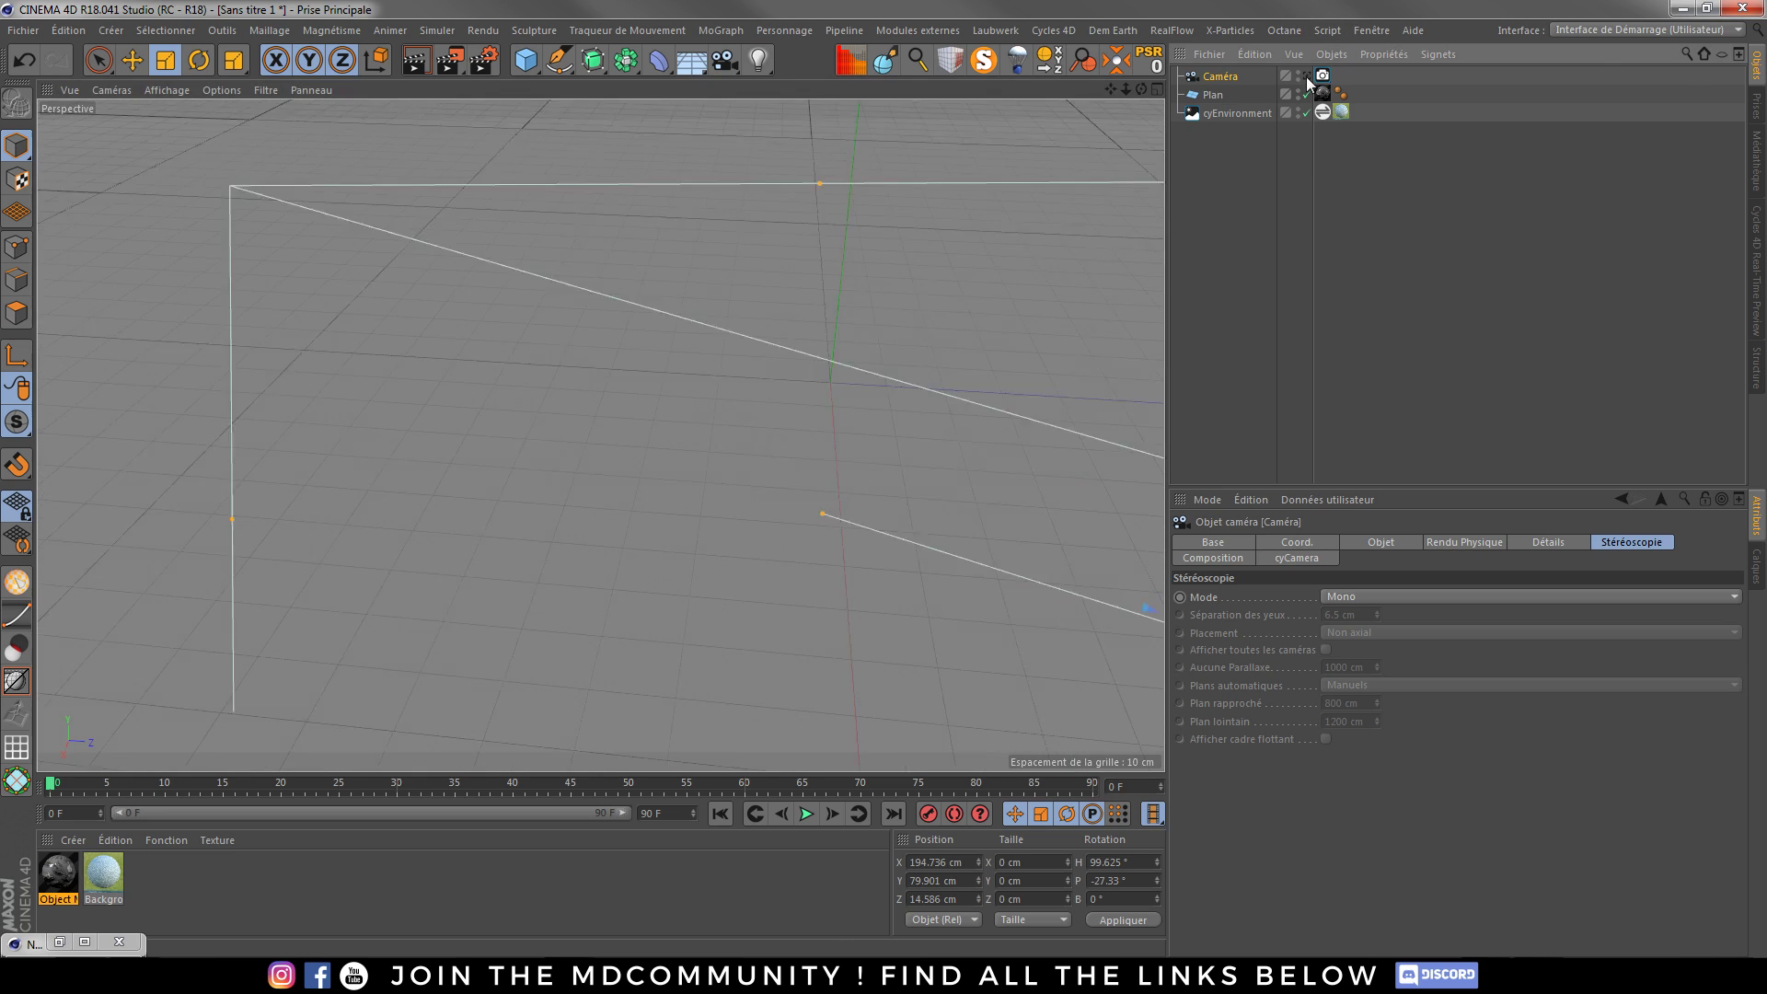
- In the camera's cyCamera tab, try depth-of-field sizes 0.1 and 0.025, settling on 0.009
left_click(1759, 230)
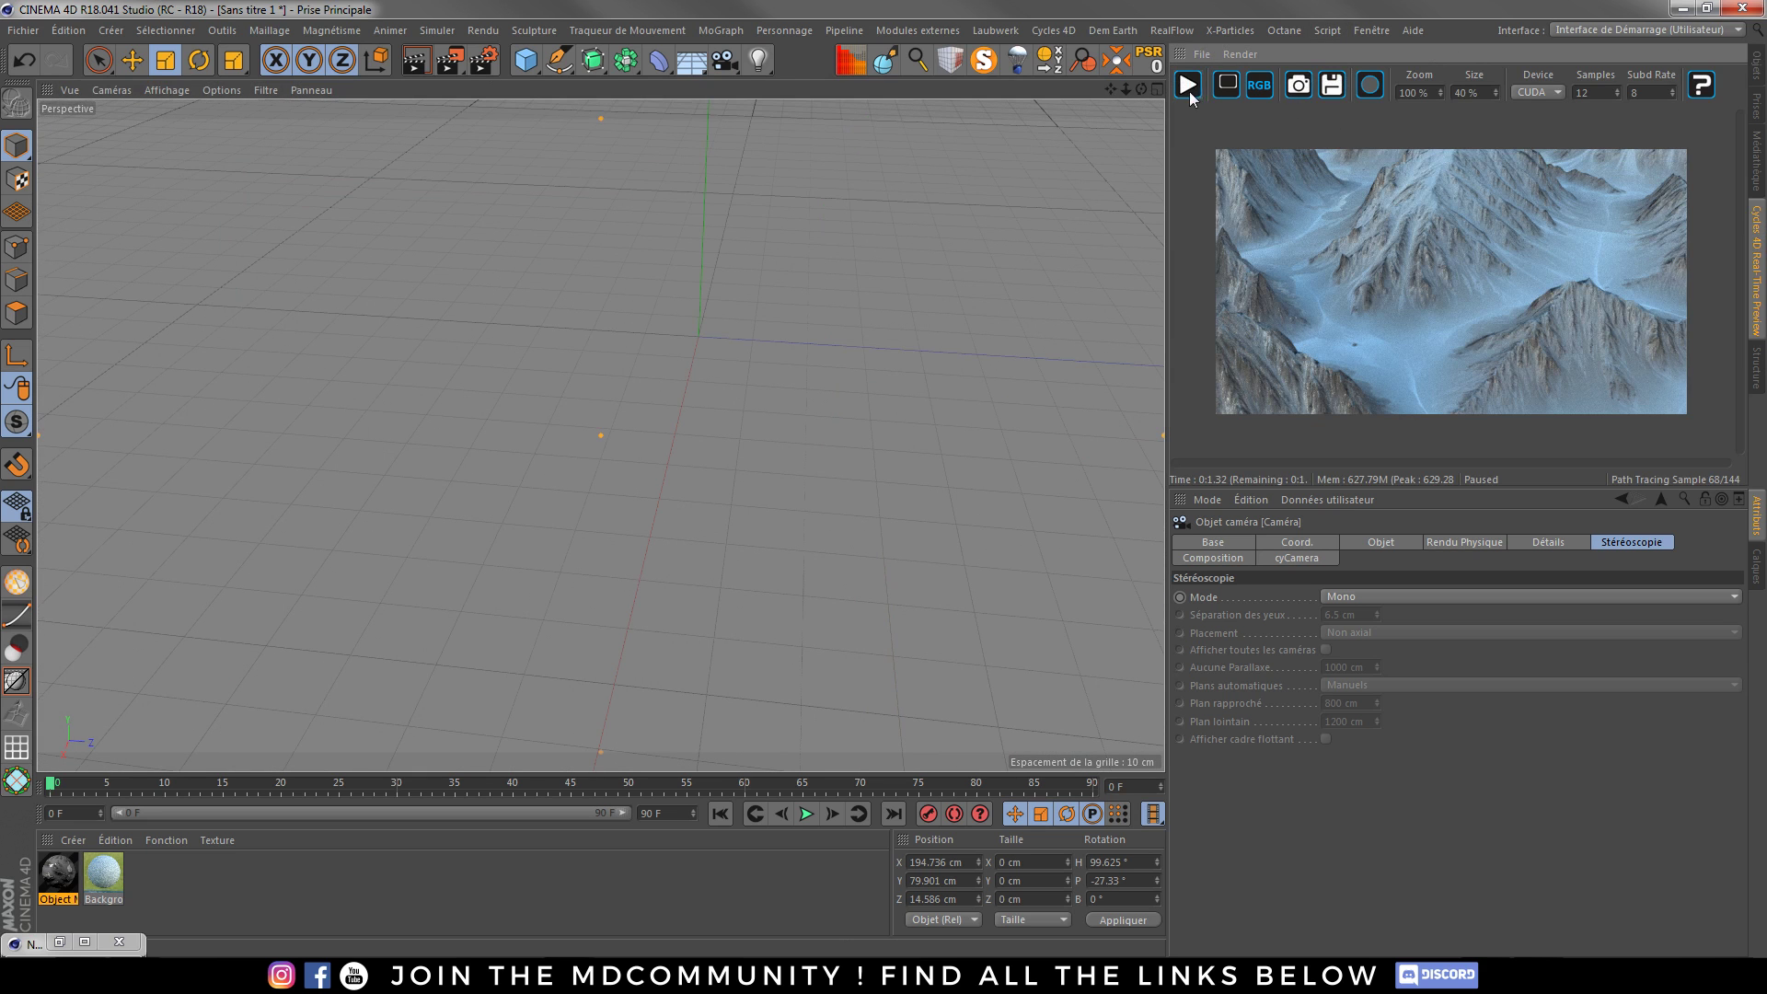
left_click(1756, 67)
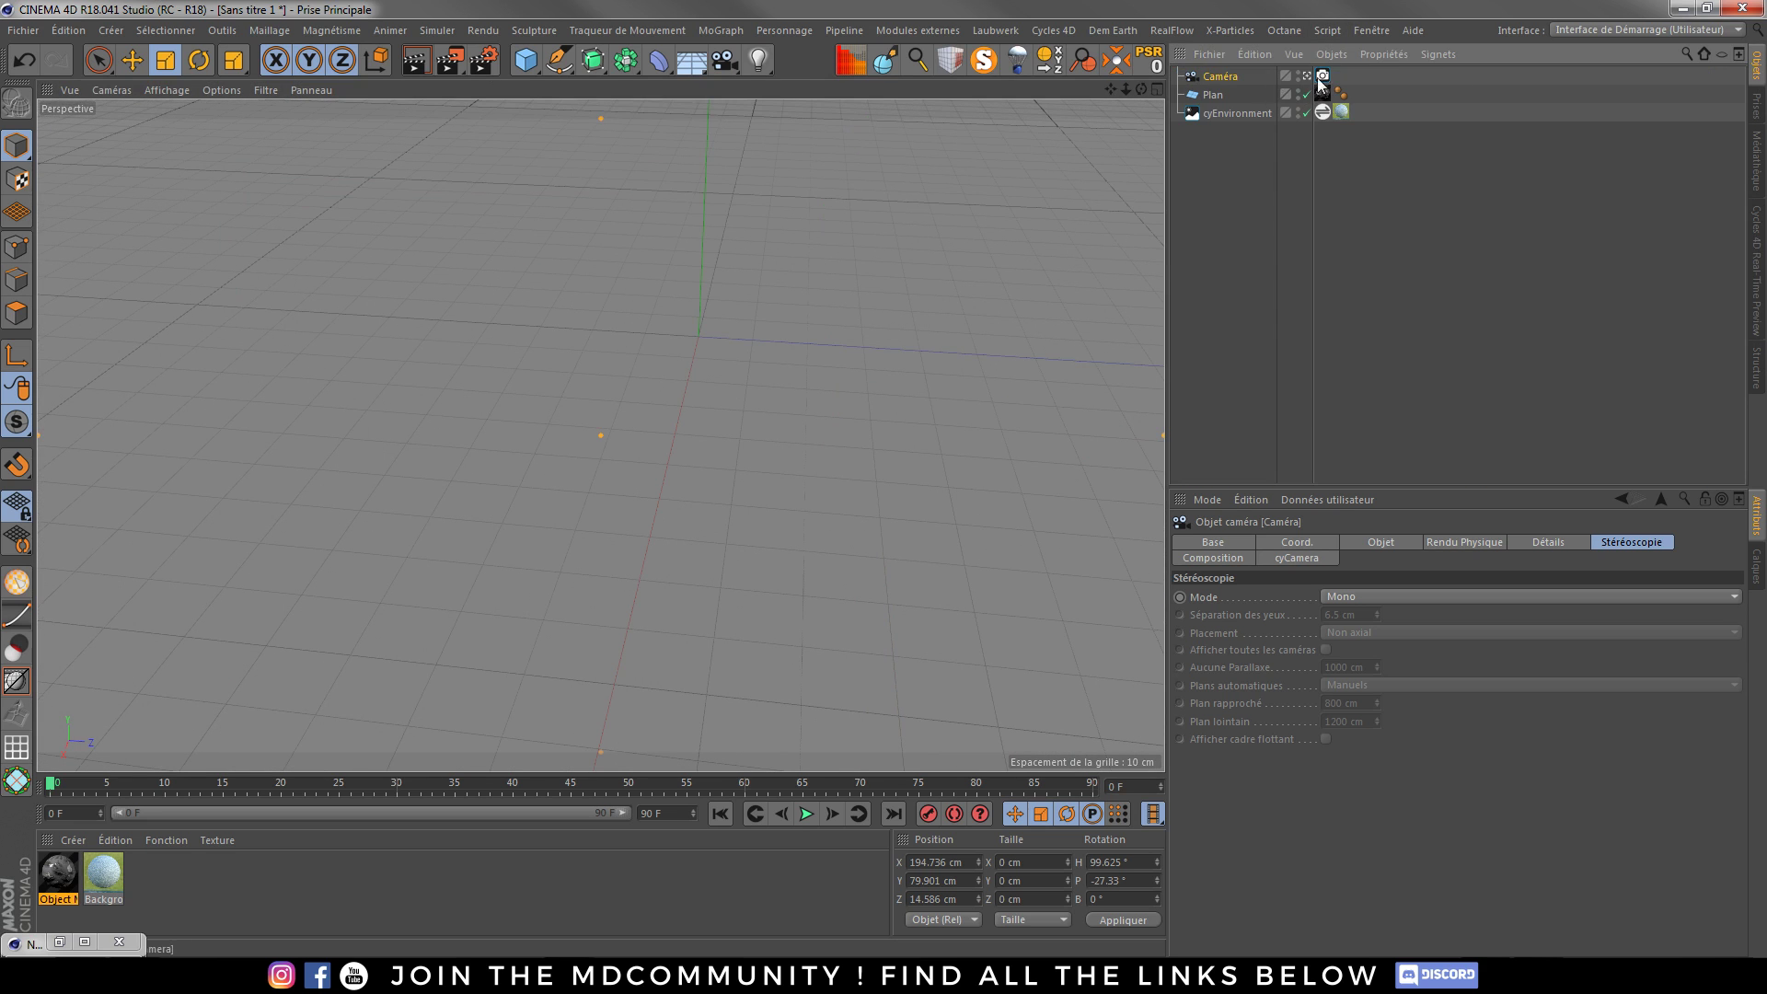
left_click(1233, 559)
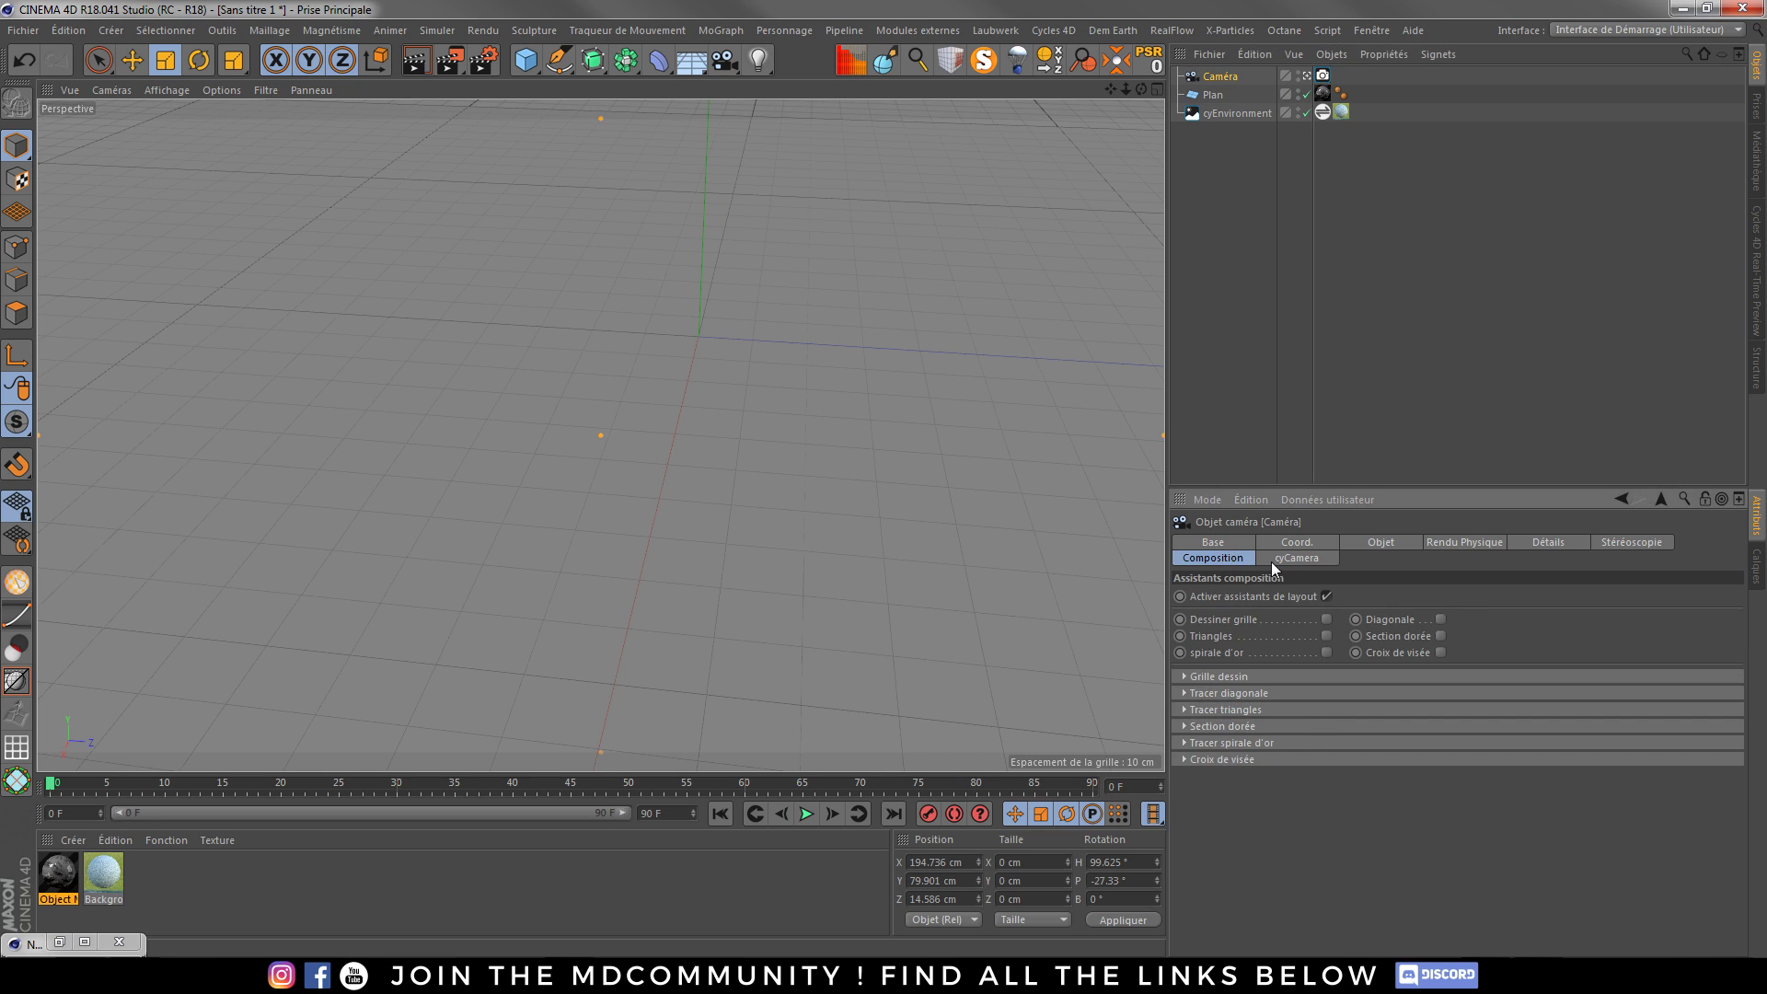
left_click(1281, 559)
left_click(1758, 230)
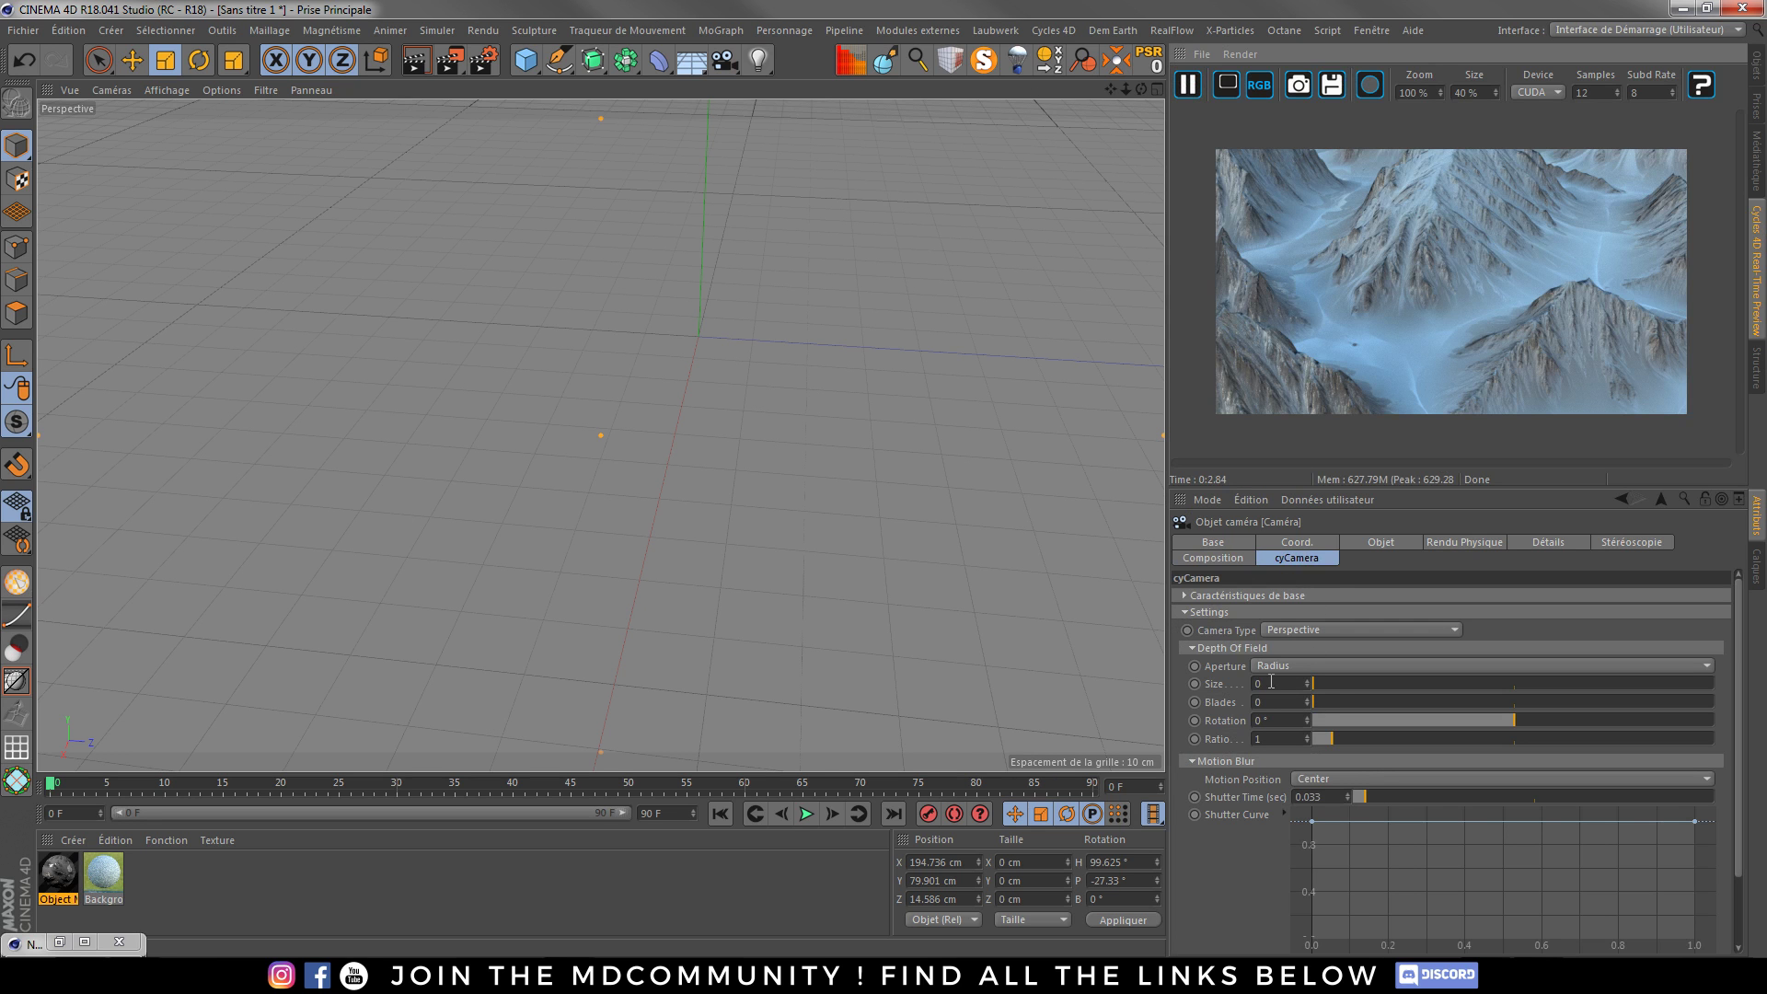
left_click(1320, 681)
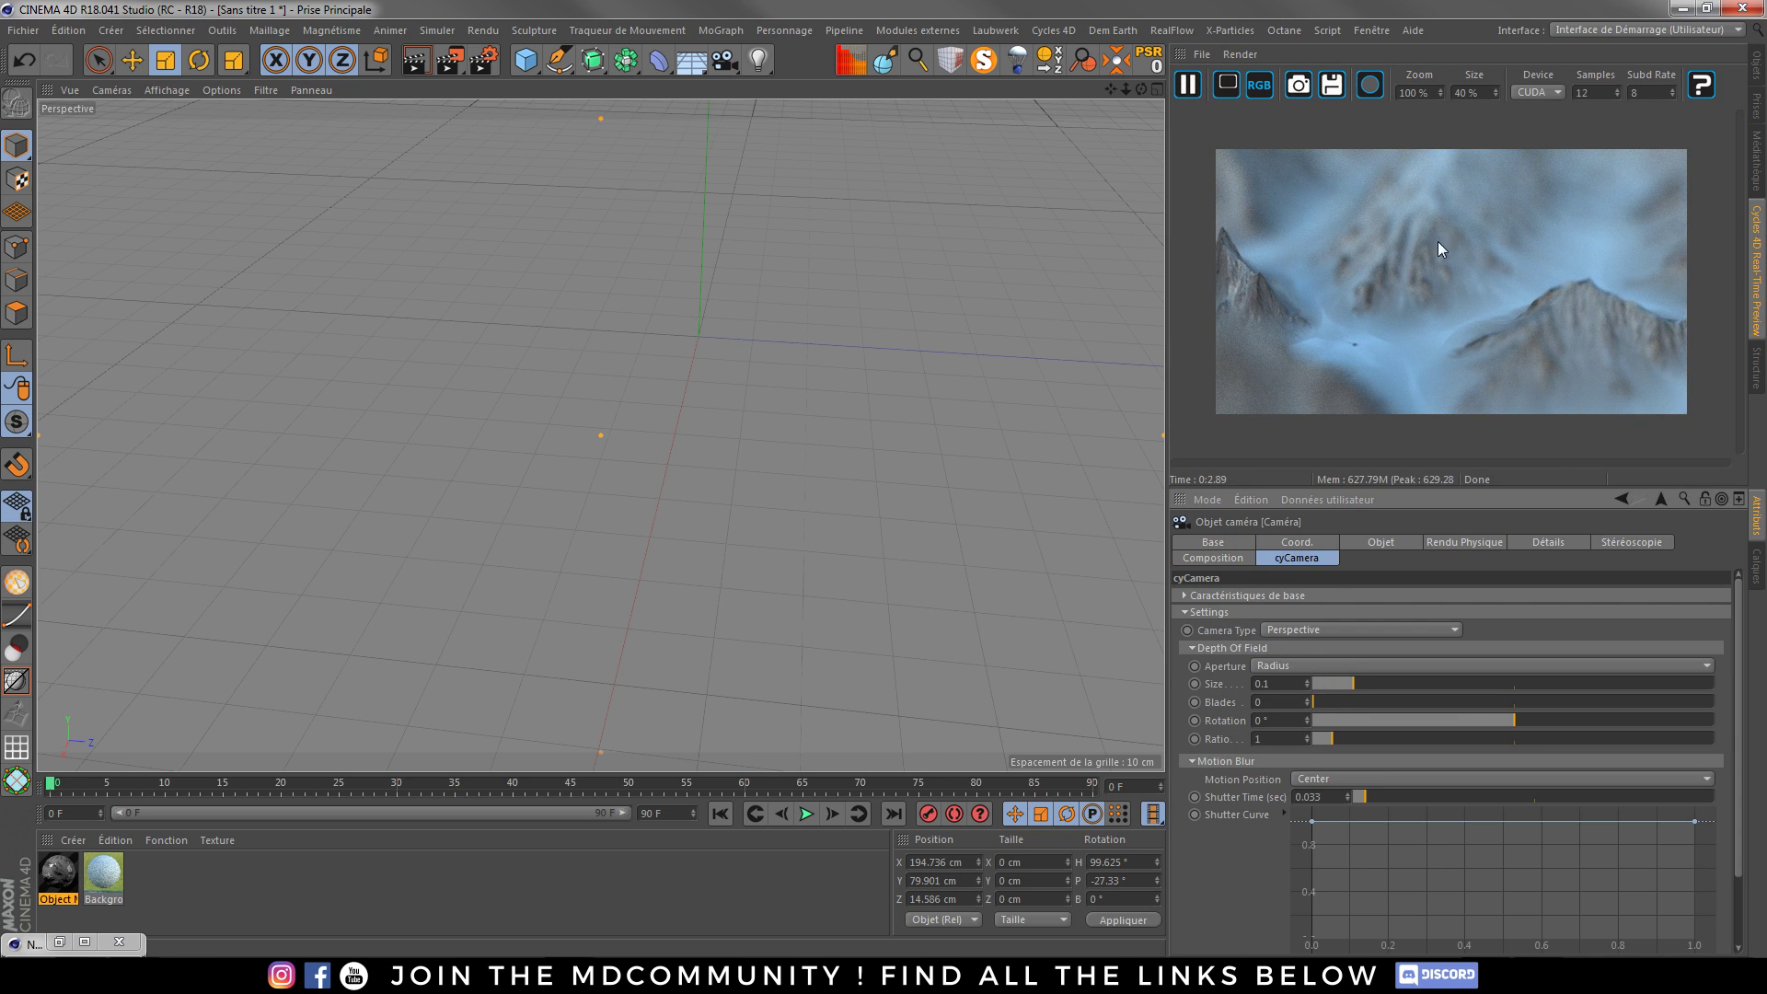
double_click(1282, 683)
type("0.025")
key("Return")
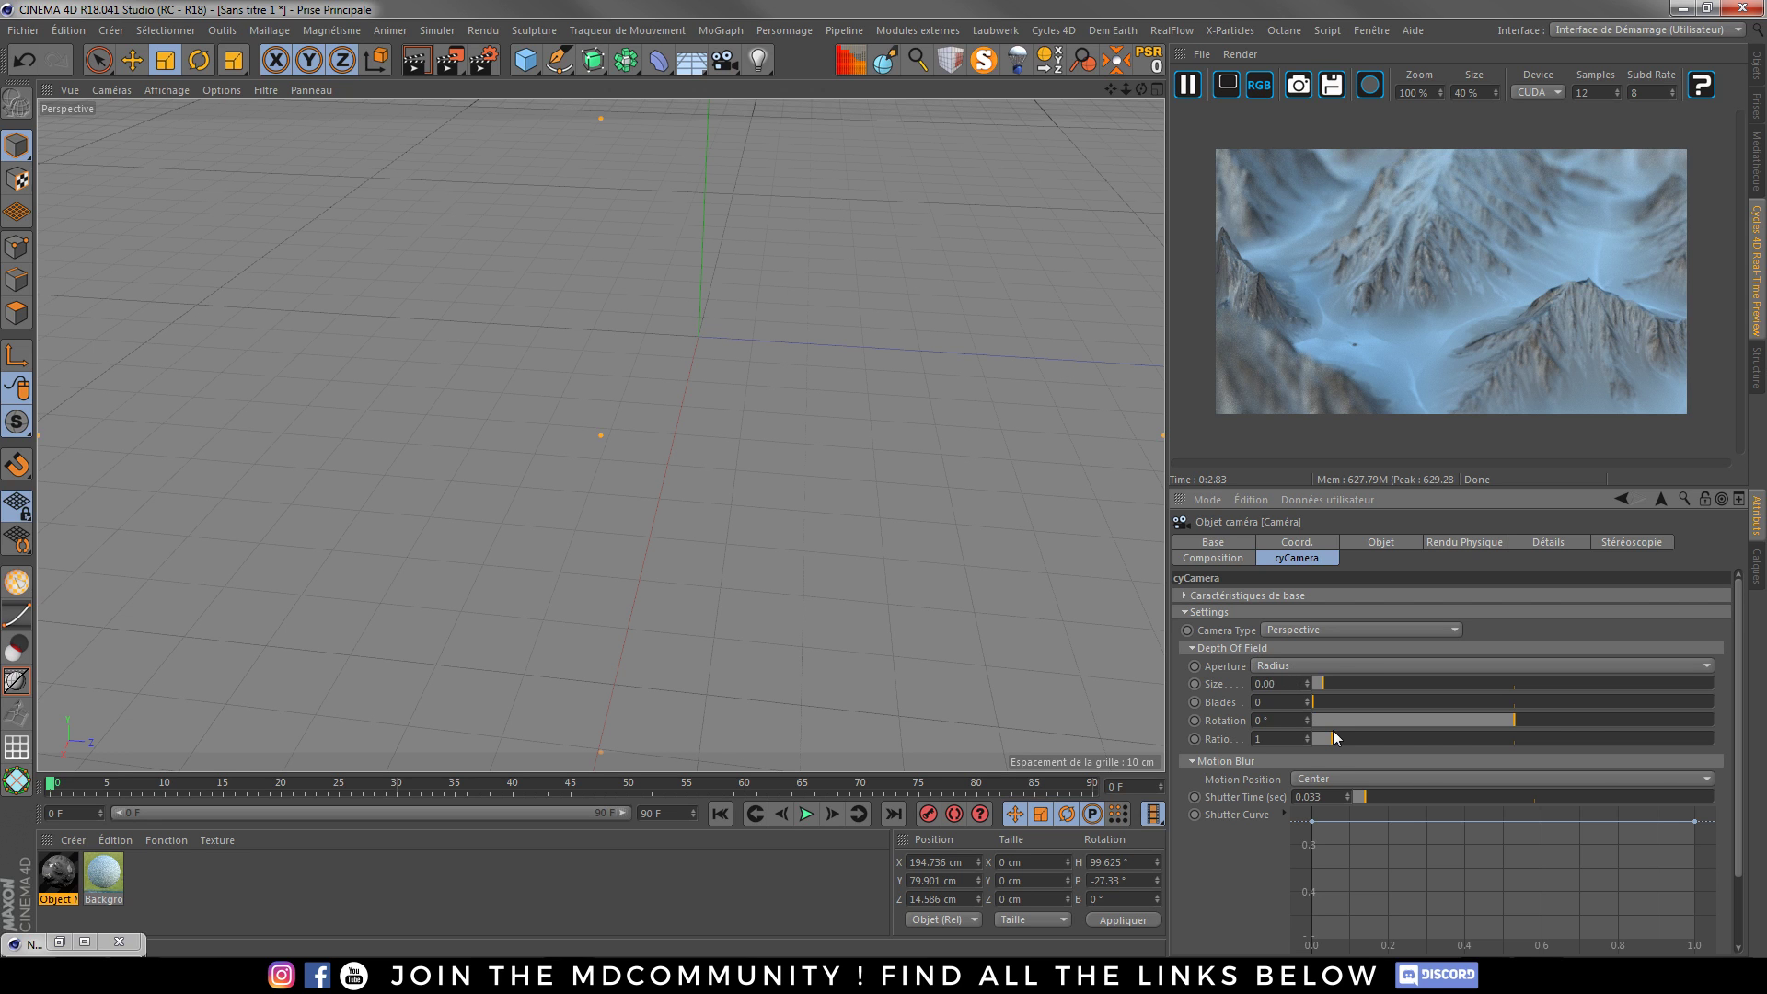
key("Return")
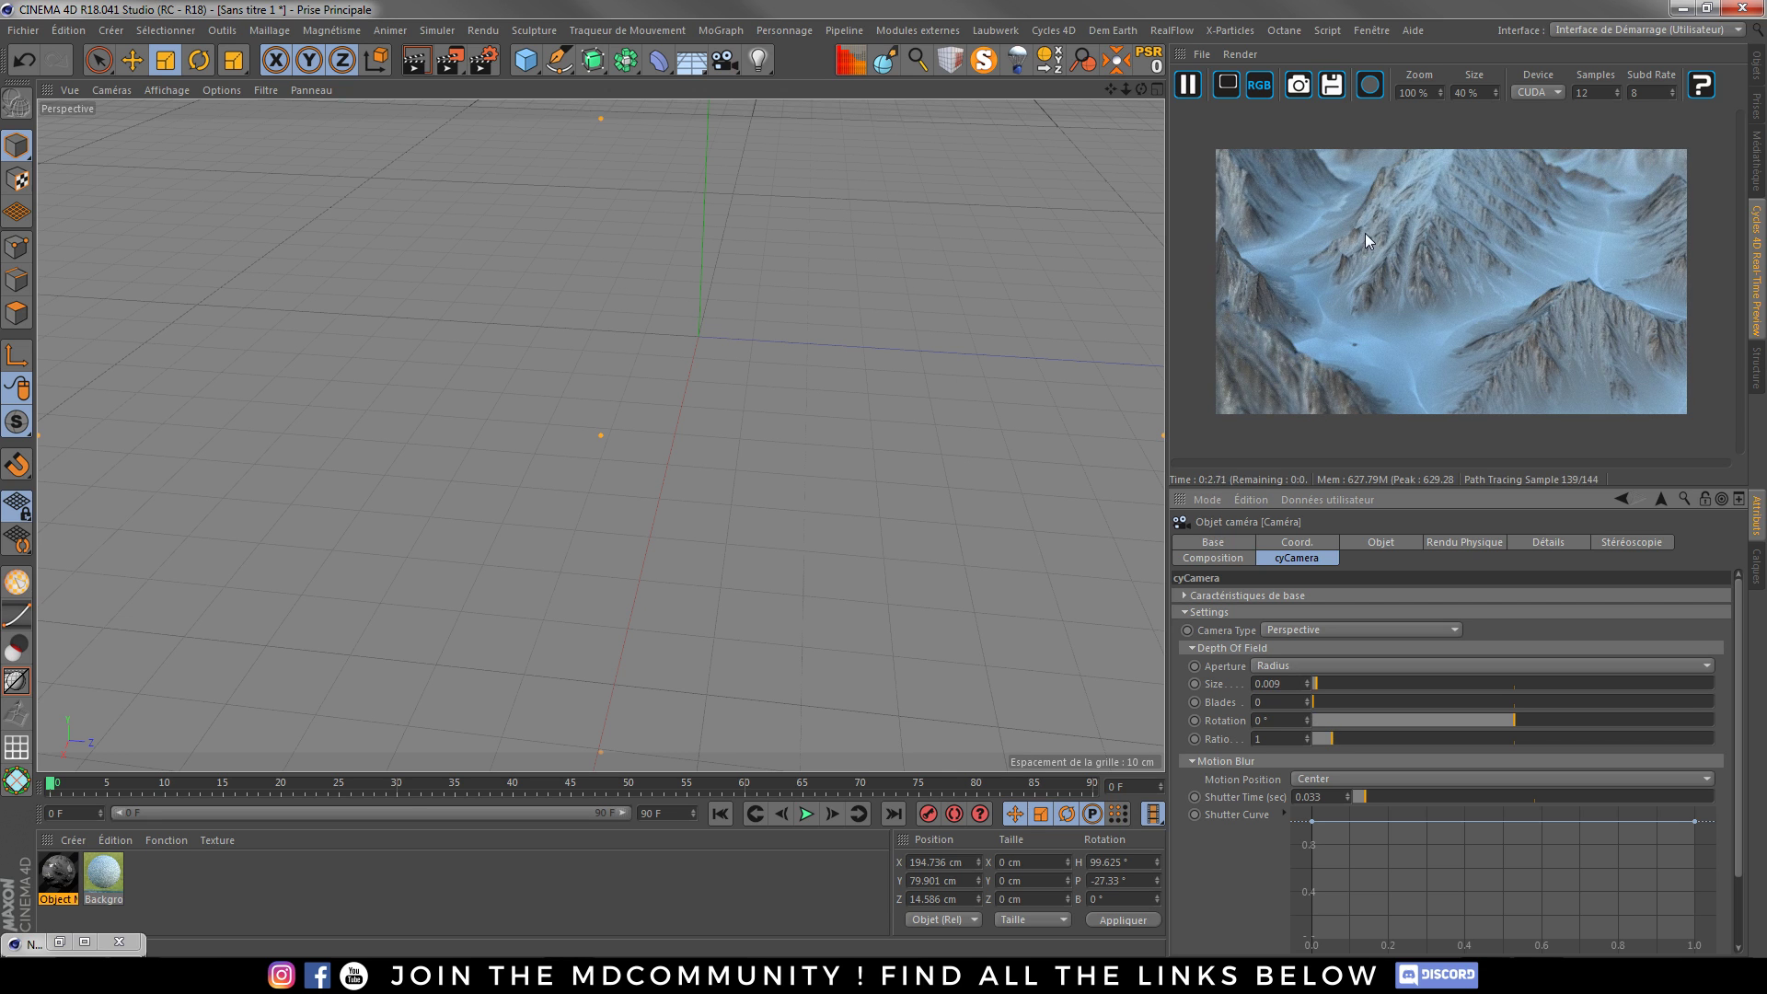
left_click(1187, 84)
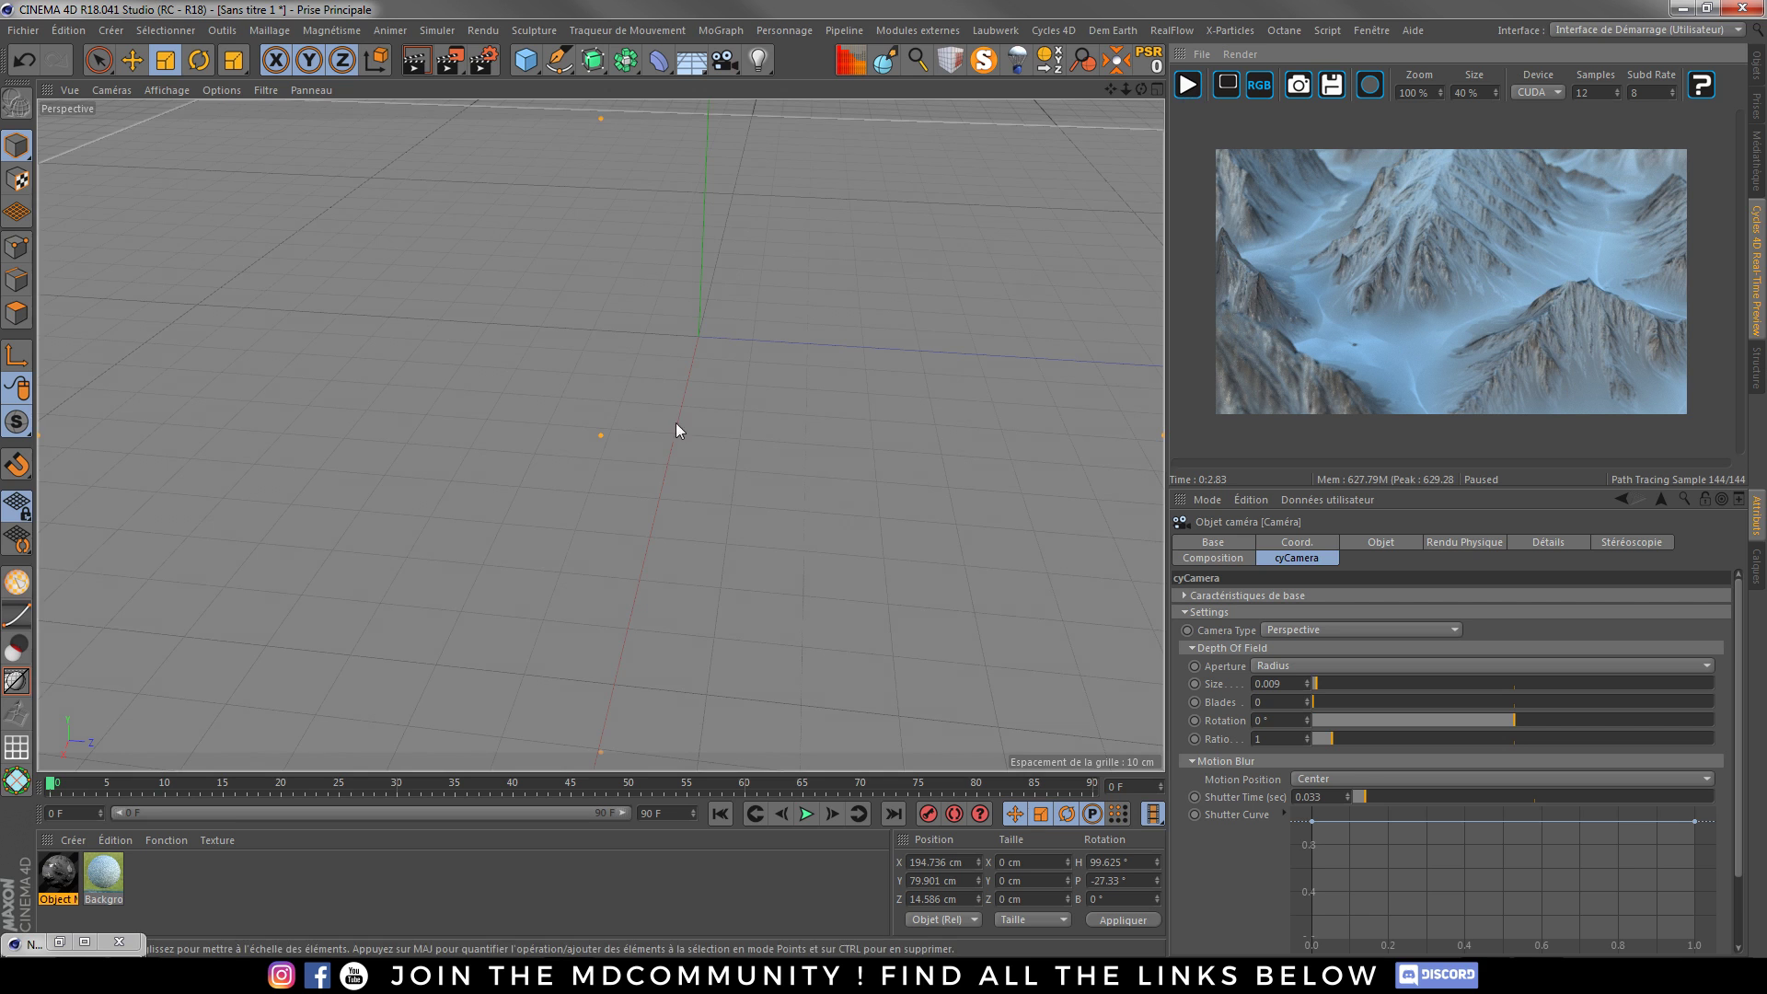
- Resume the real-time preview so it fully renders with the 0.009 depth of field
left_click(1186, 84)
- Try the LKV04-BM06-Color4 and LKV04-BM03-Color1 maps in the material's Image Texture node
double_click(58, 873)
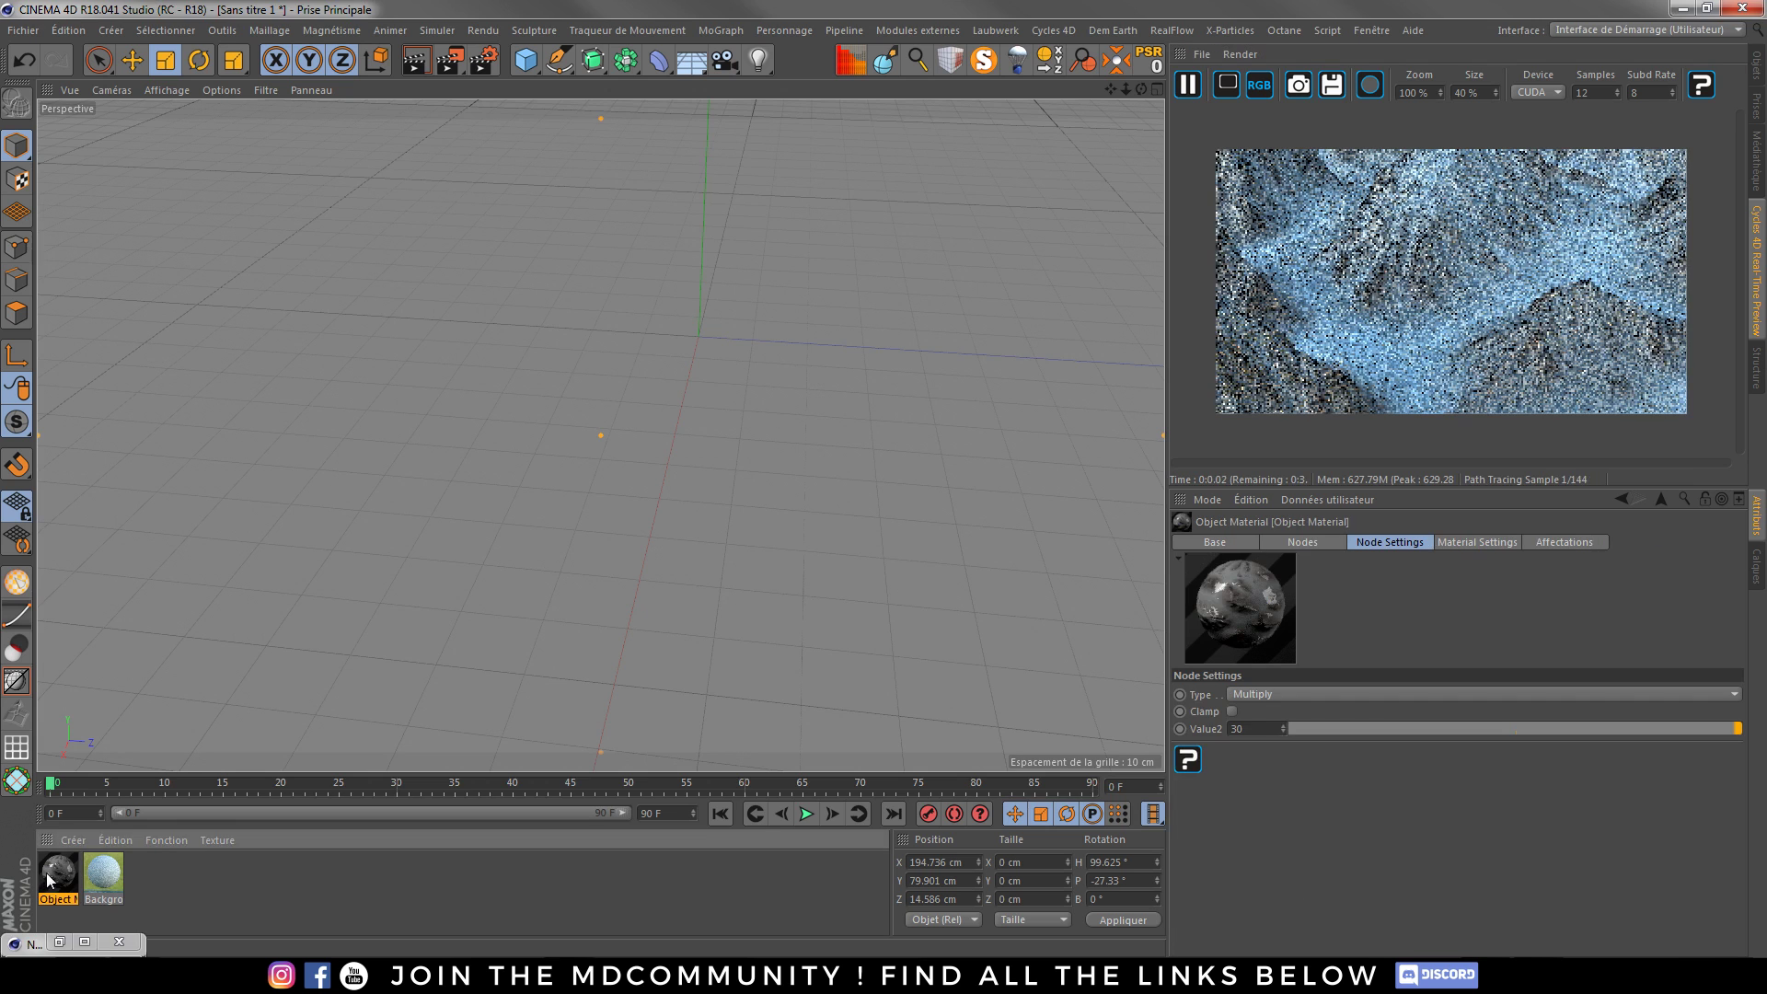
left_click(442, 257)
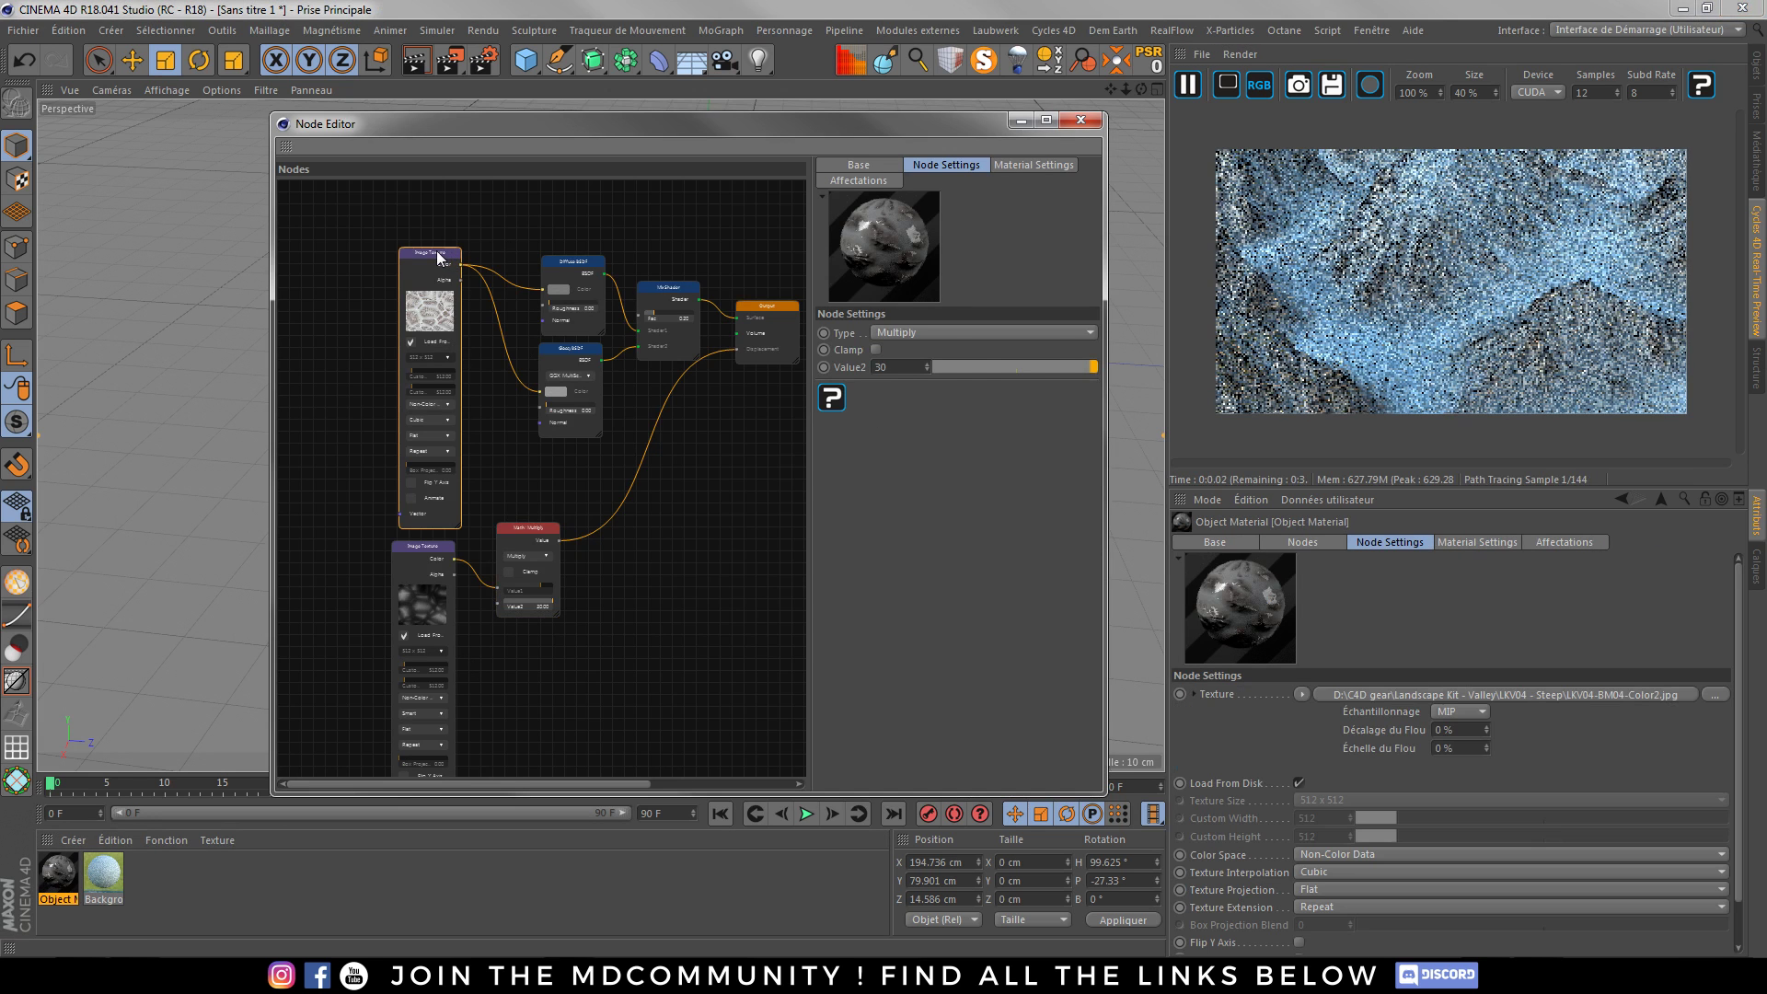
left_click(944, 332)
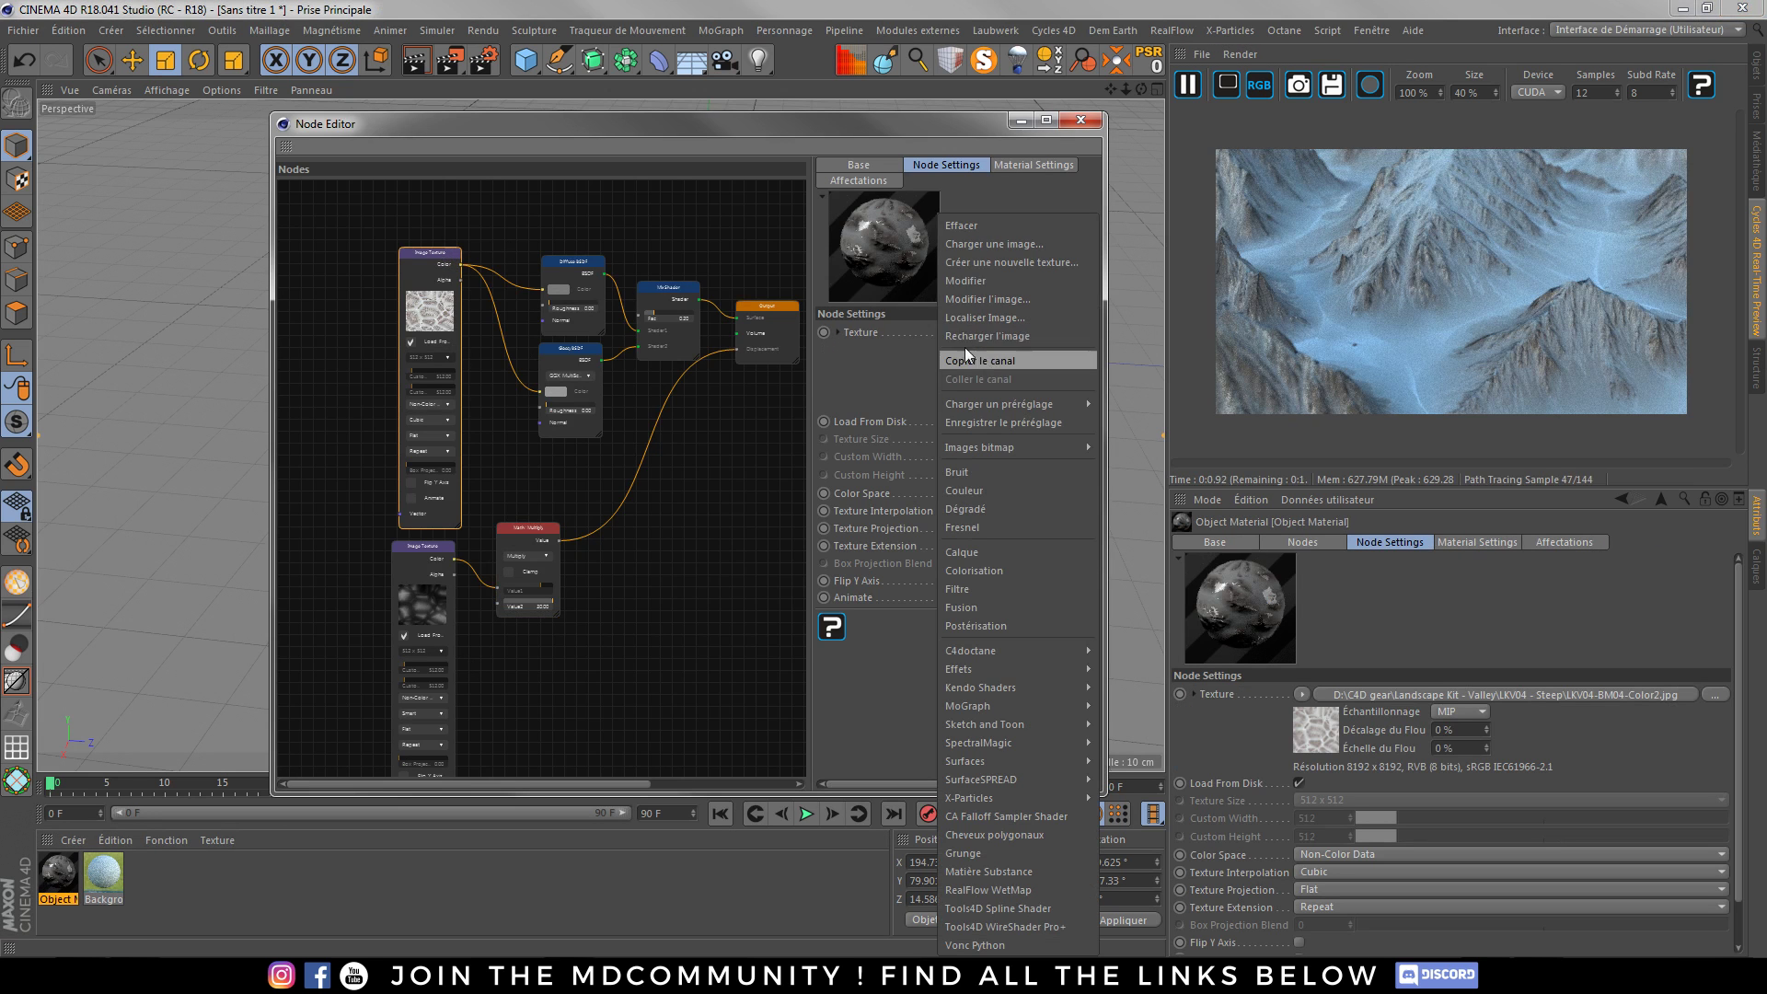
left_click(959, 247)
left_click(780, 289)
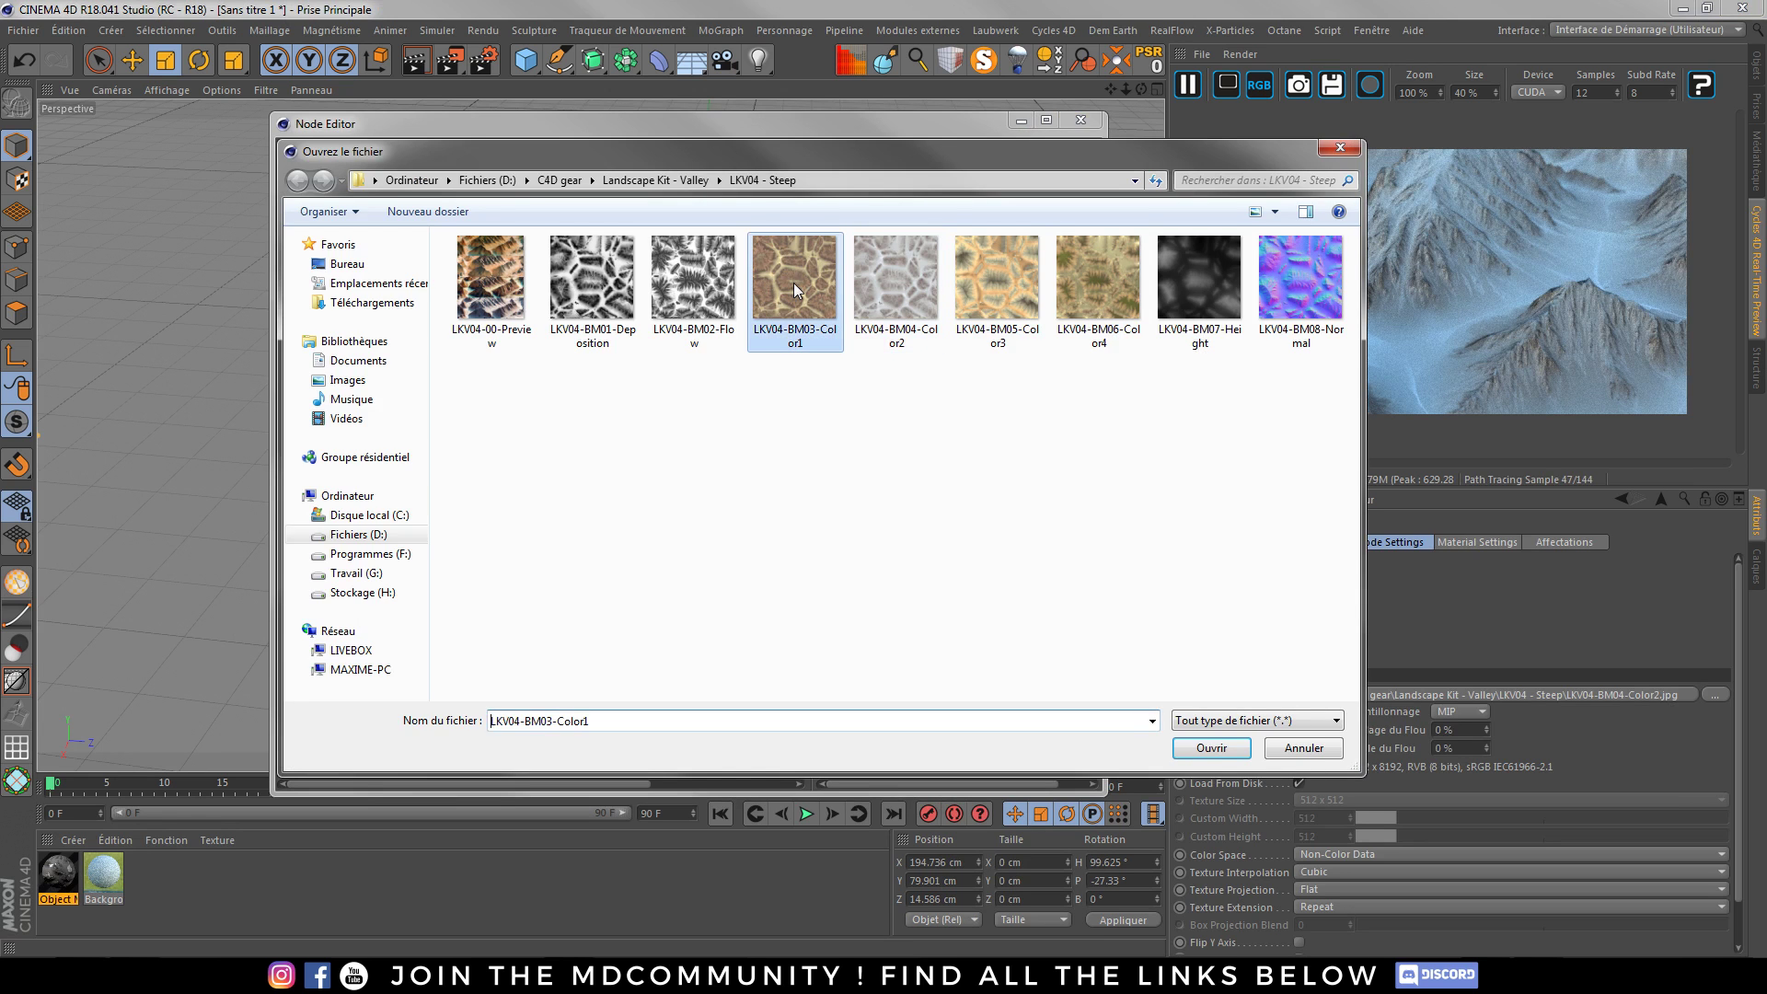
double_click(1108, 287)
left_click(1017, 553)
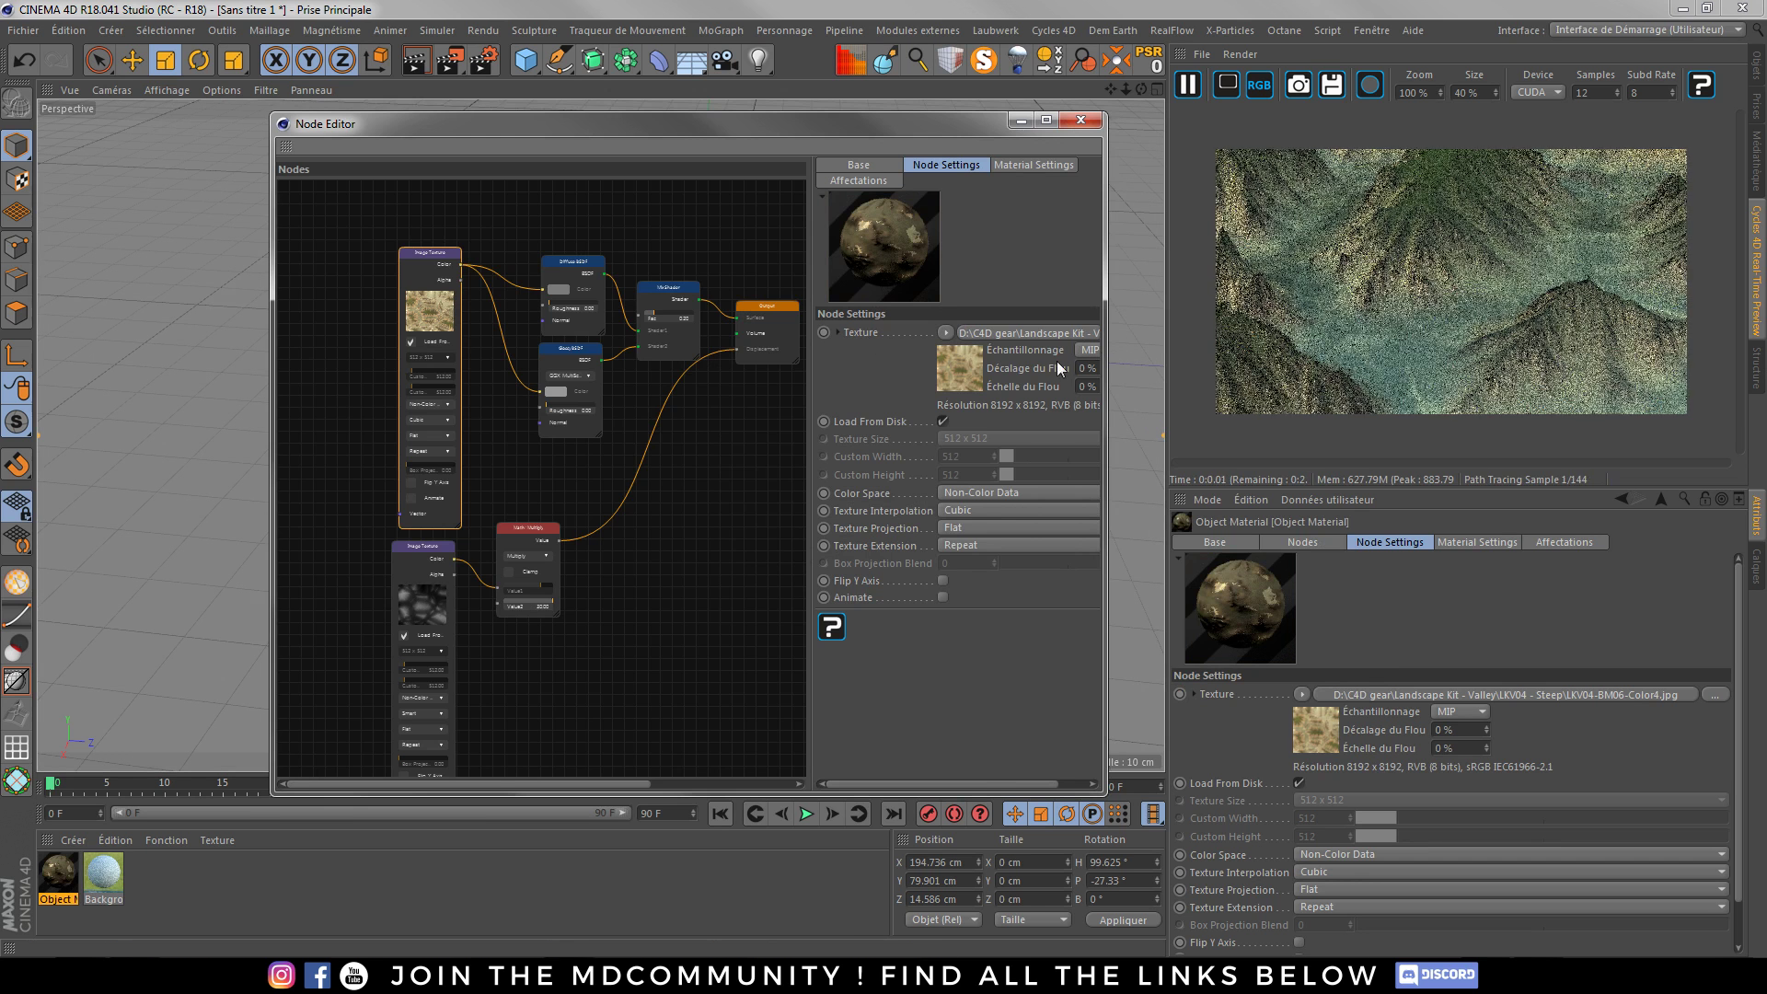
left_click(946, 332)
left_click(979, 245)
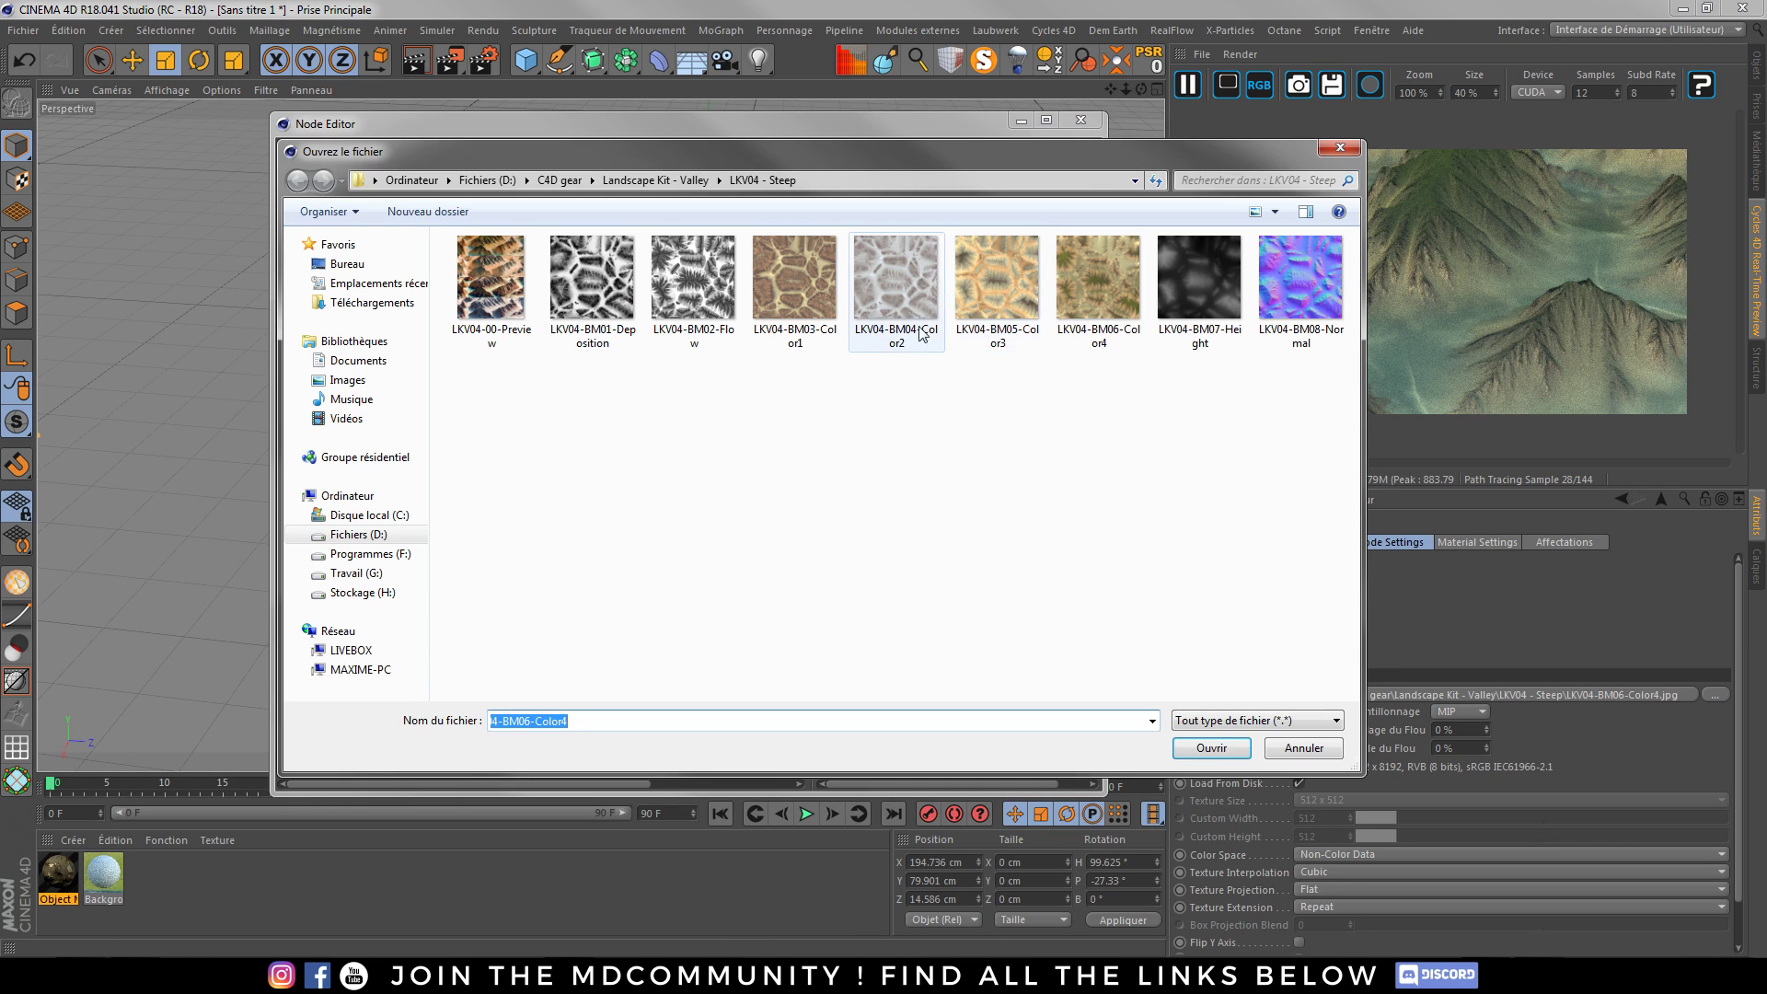
double_click(797, 296)
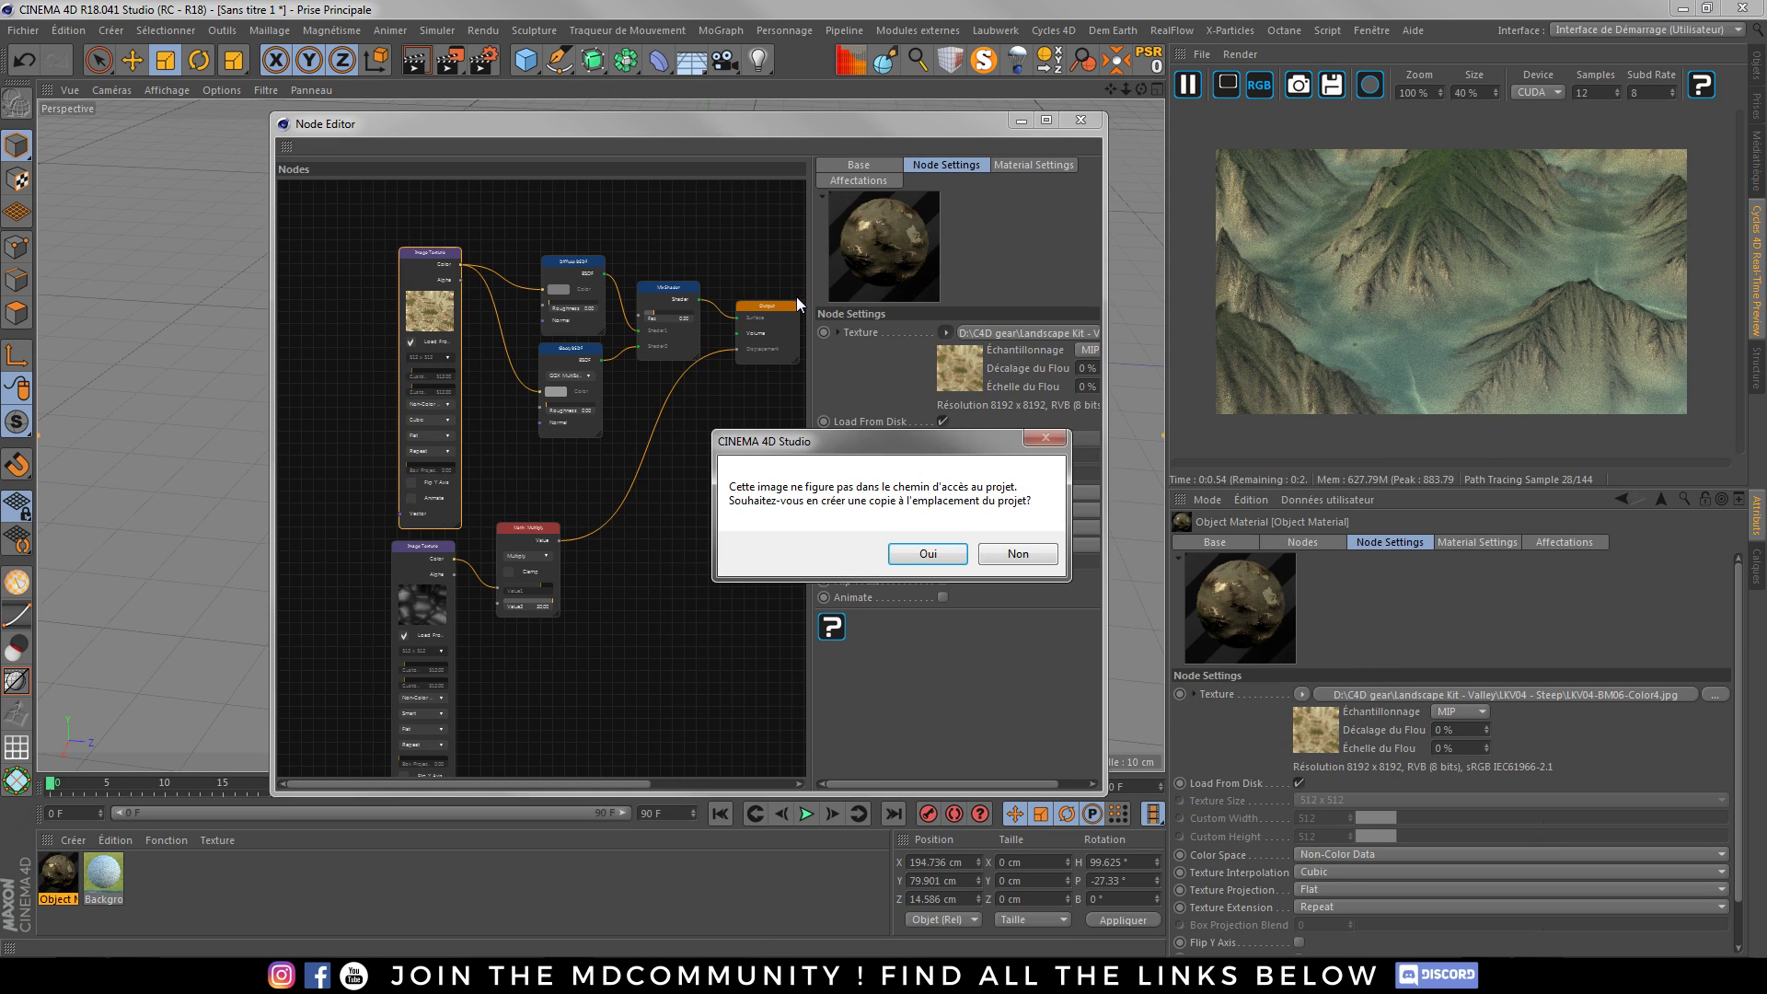
left_click(1030, 555)
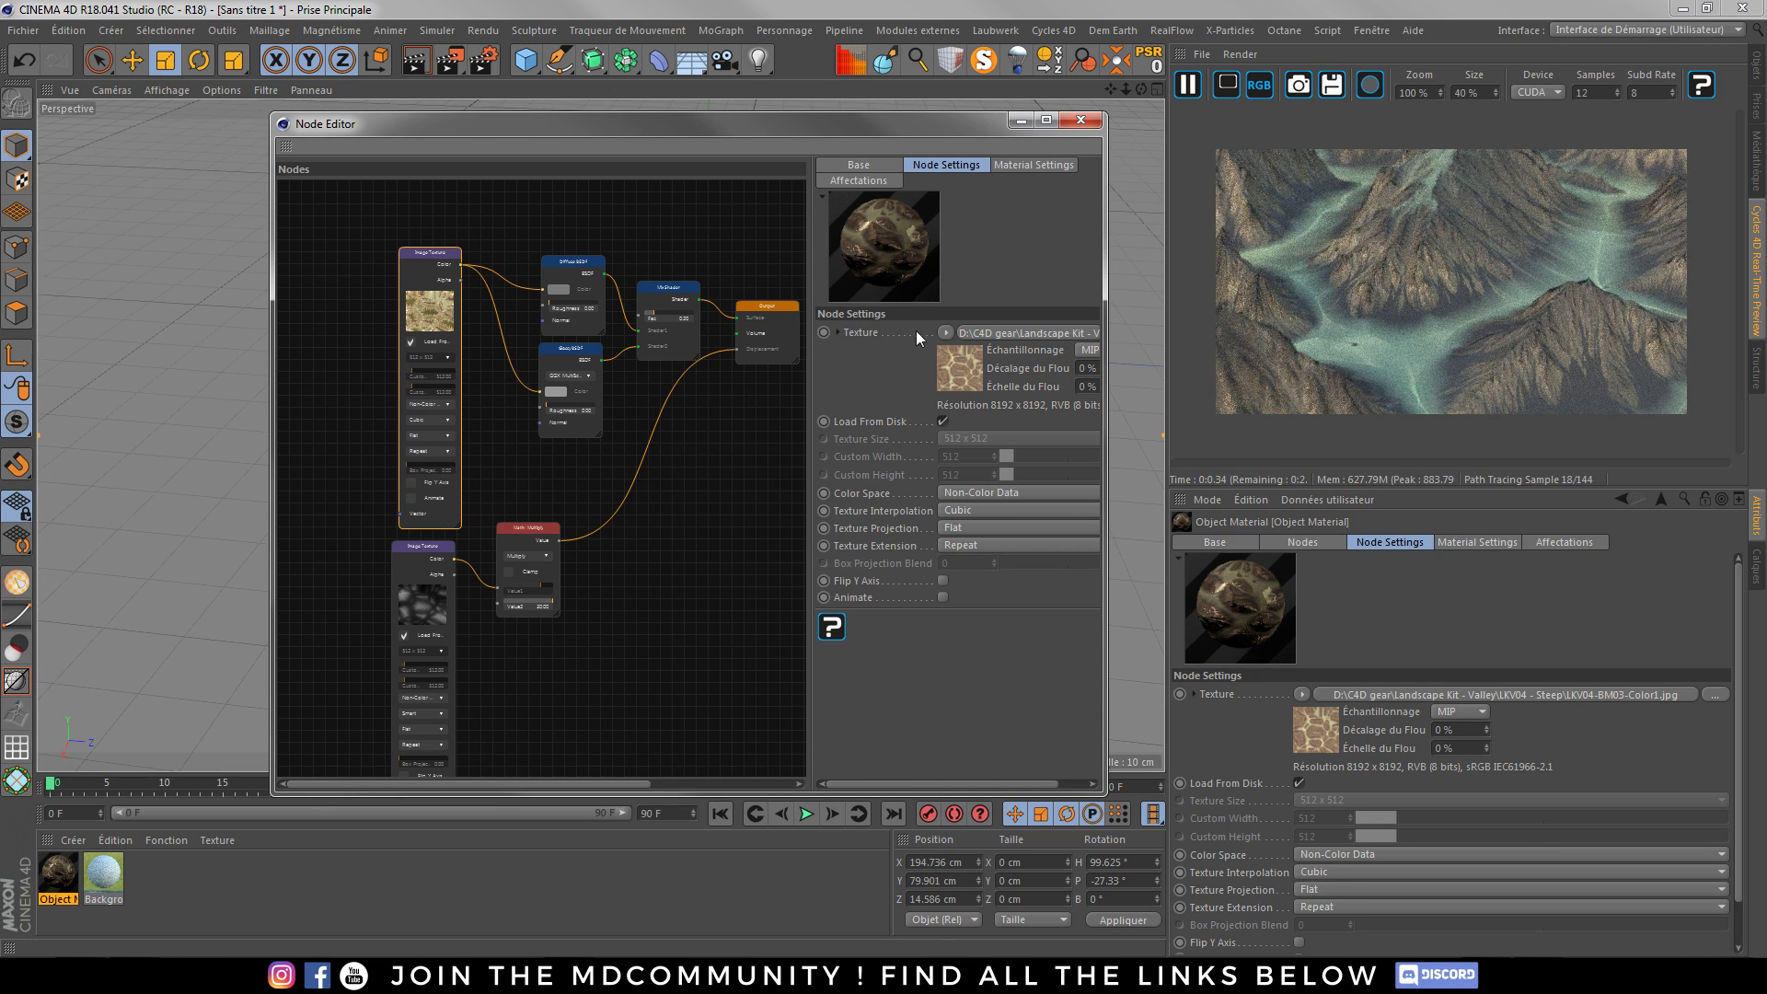
- Restore LKV04-BM04-Color2 as the colour map, close the Node Editor and pause the preview
left_click(944, 332)
left_click(969, 245)
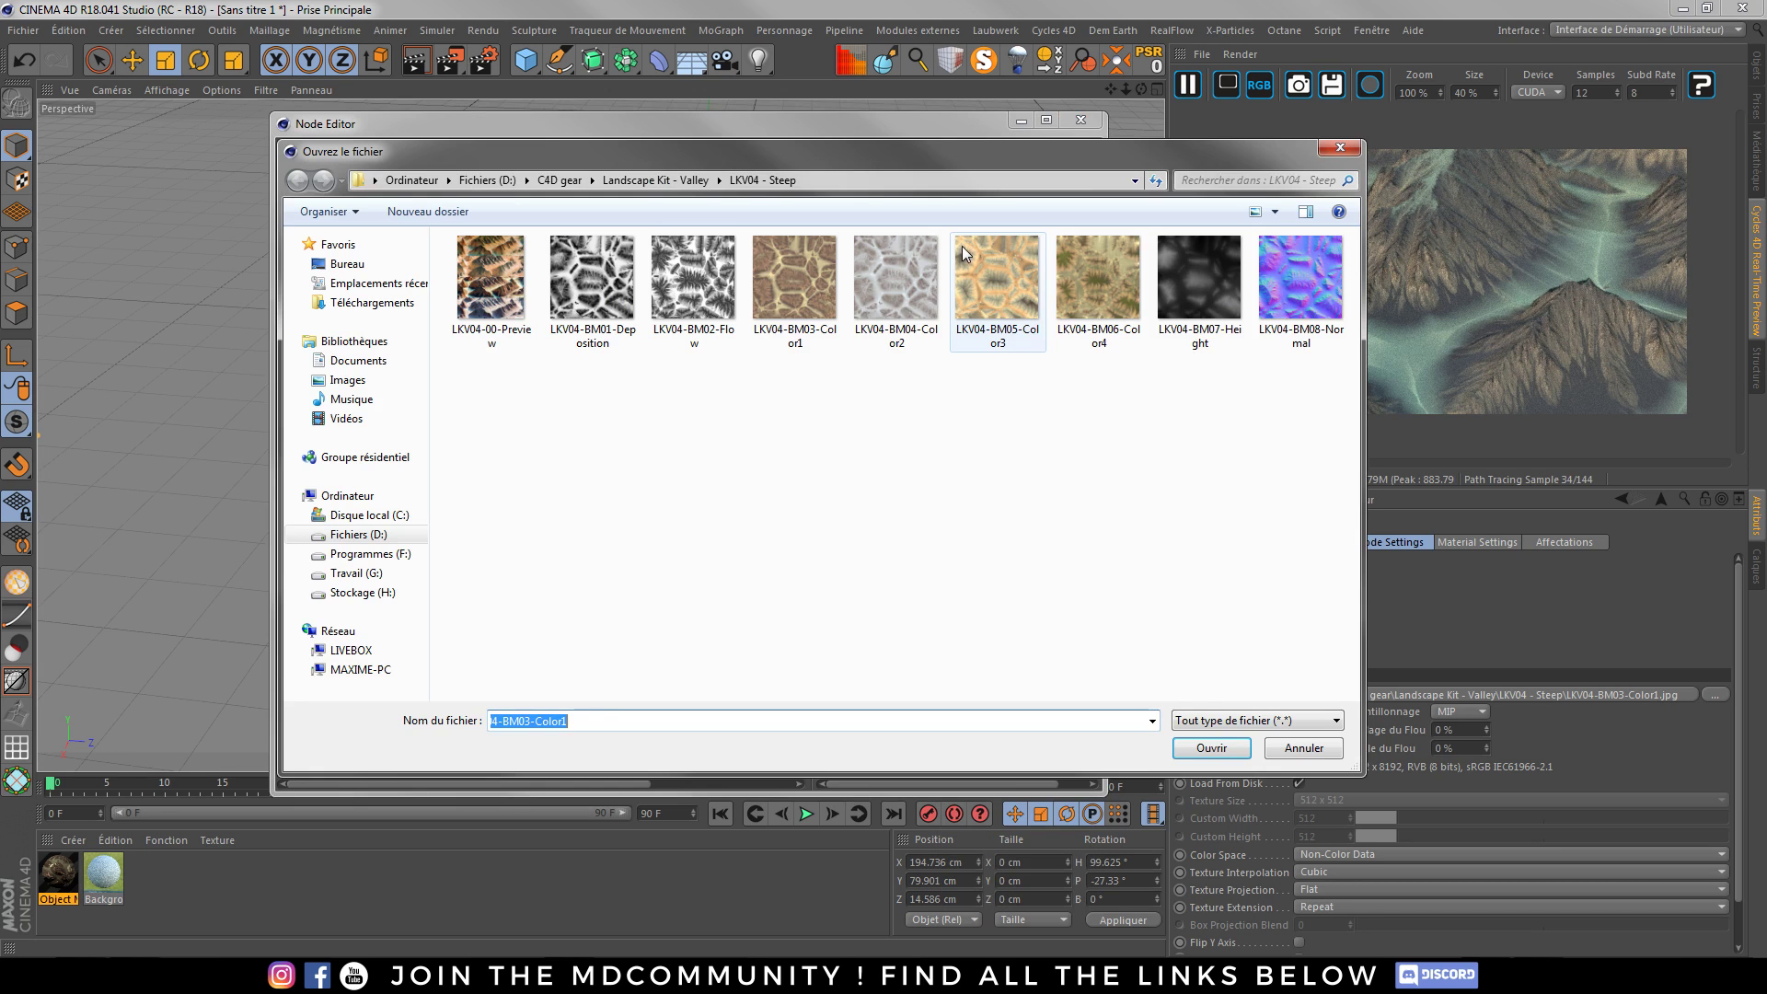
double_click(884, 308)
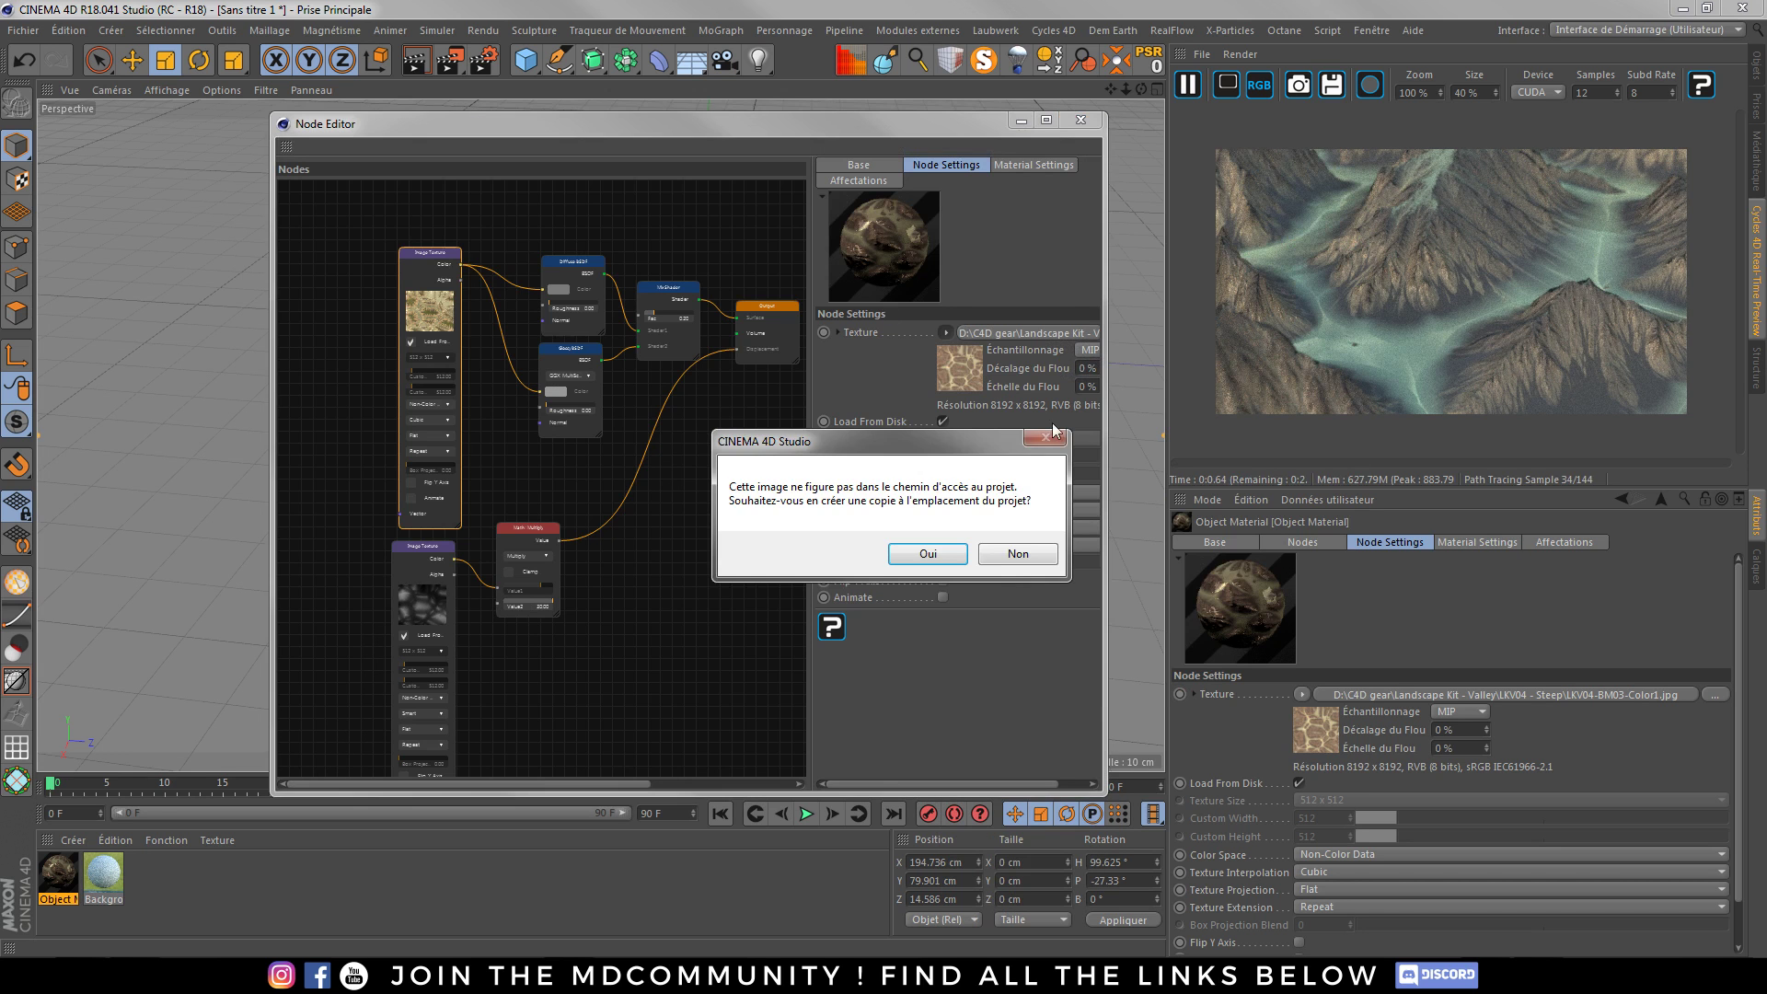
left_click(1023, 553)
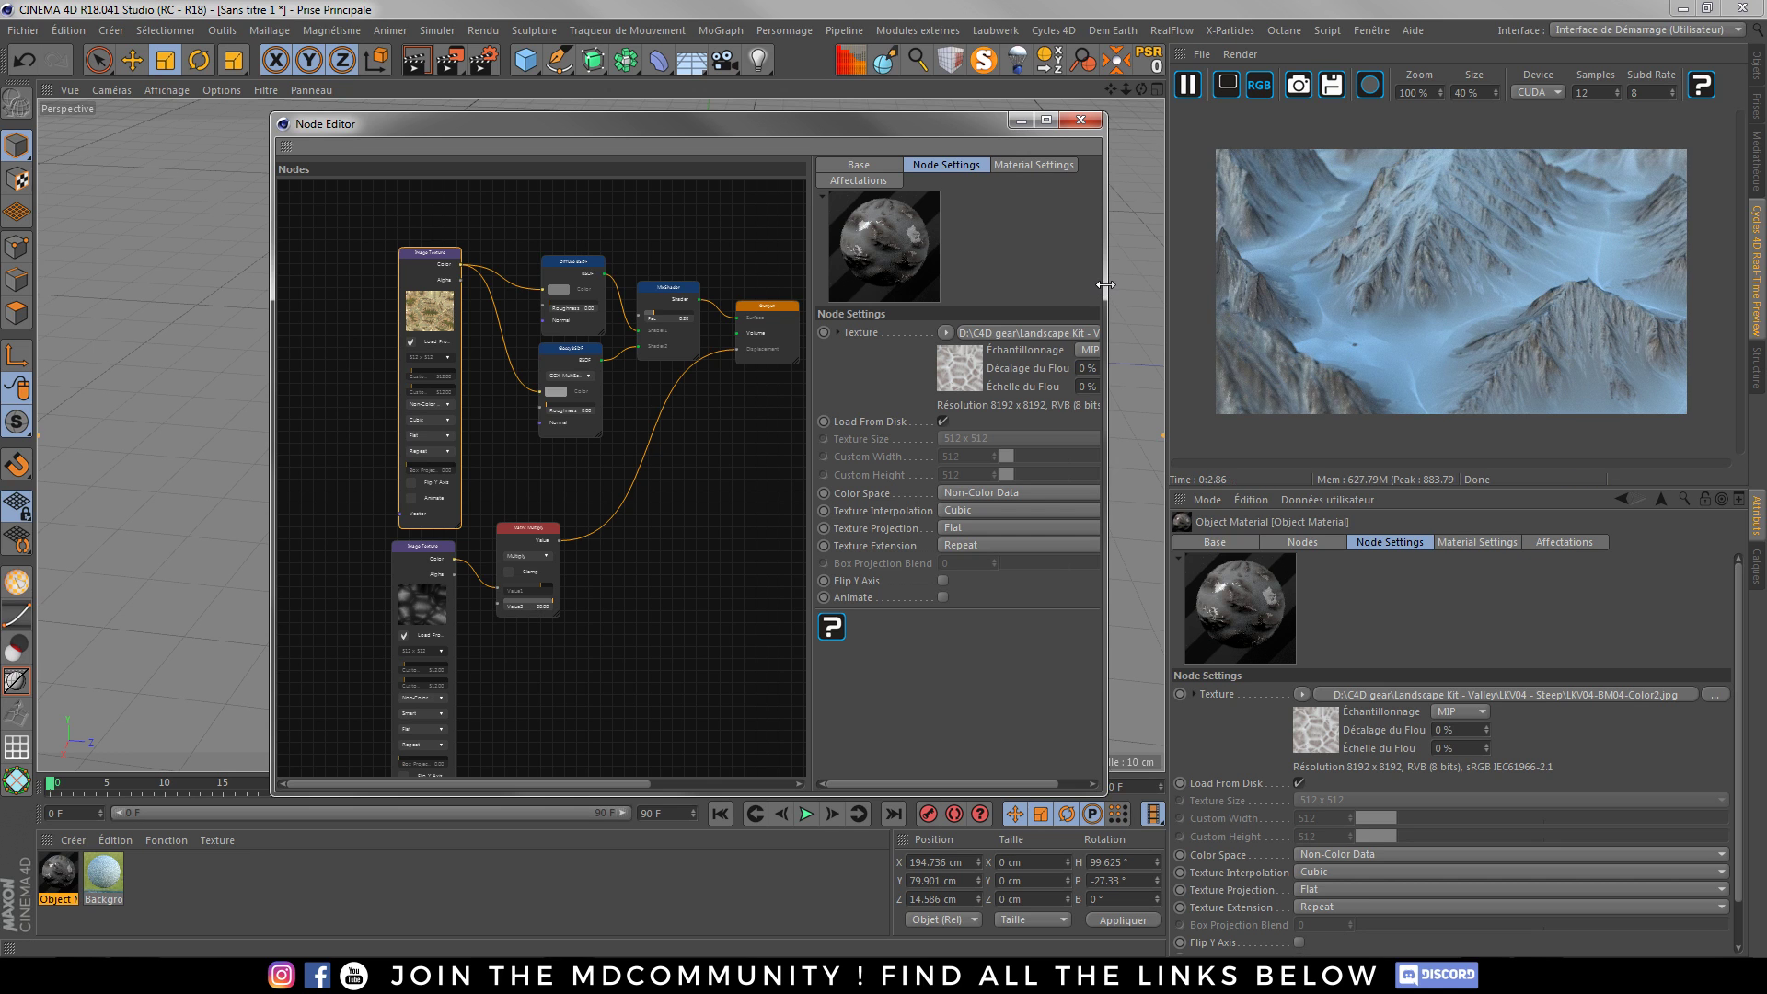
left_click(1080, 121)
left_click(1188, 84)
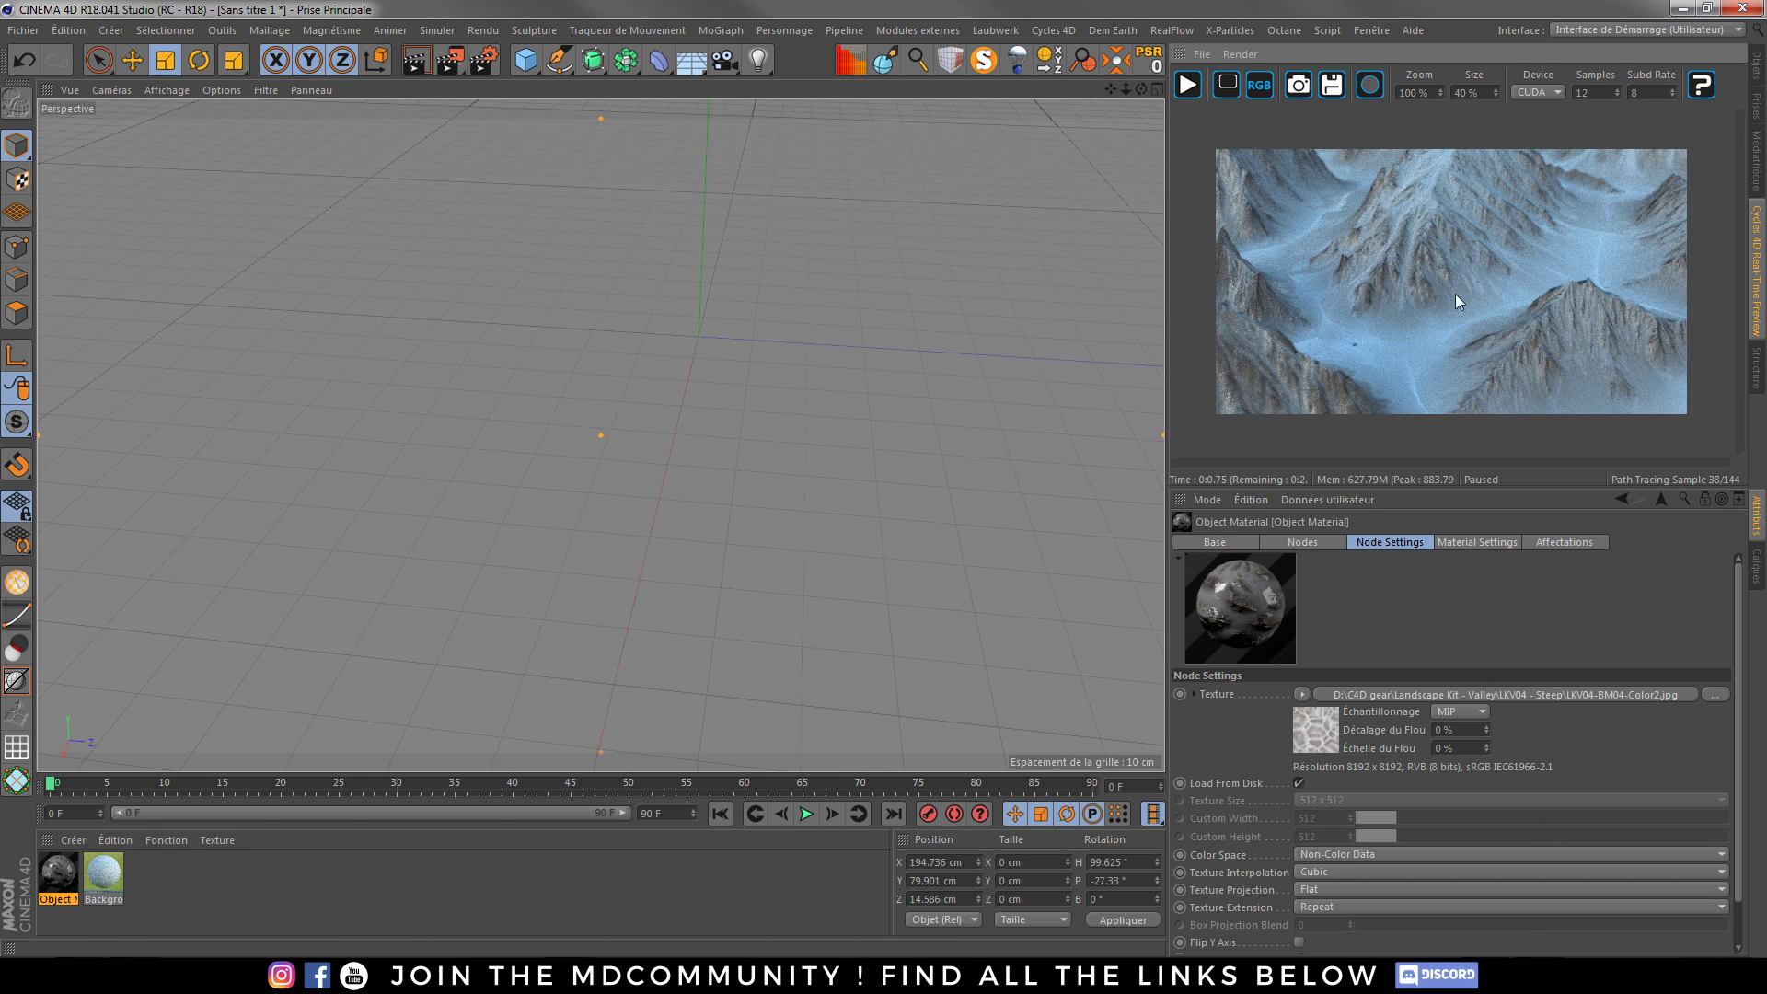
- Set renders to save as 16-bit files named 546546 in the Images 3D folder
left_click(487, 65)
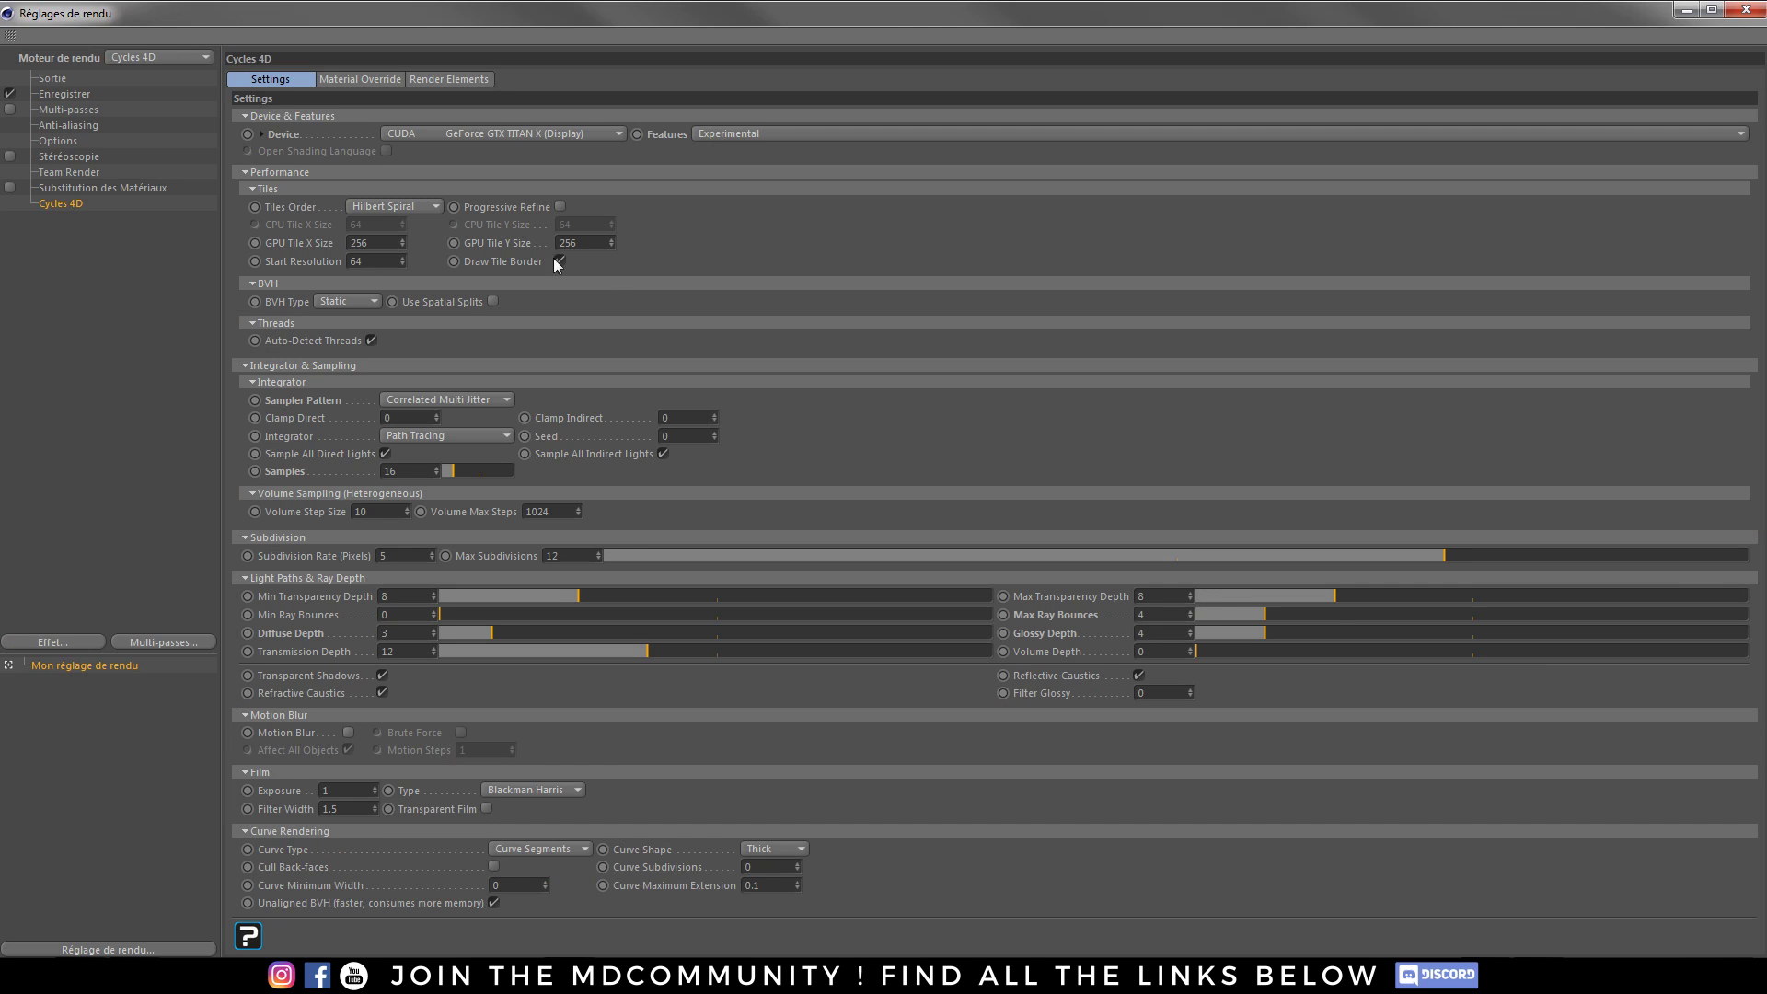
double_click(398, 471)
left_click(395, 472)
left_click(405, 471)
left_click(64, 94)
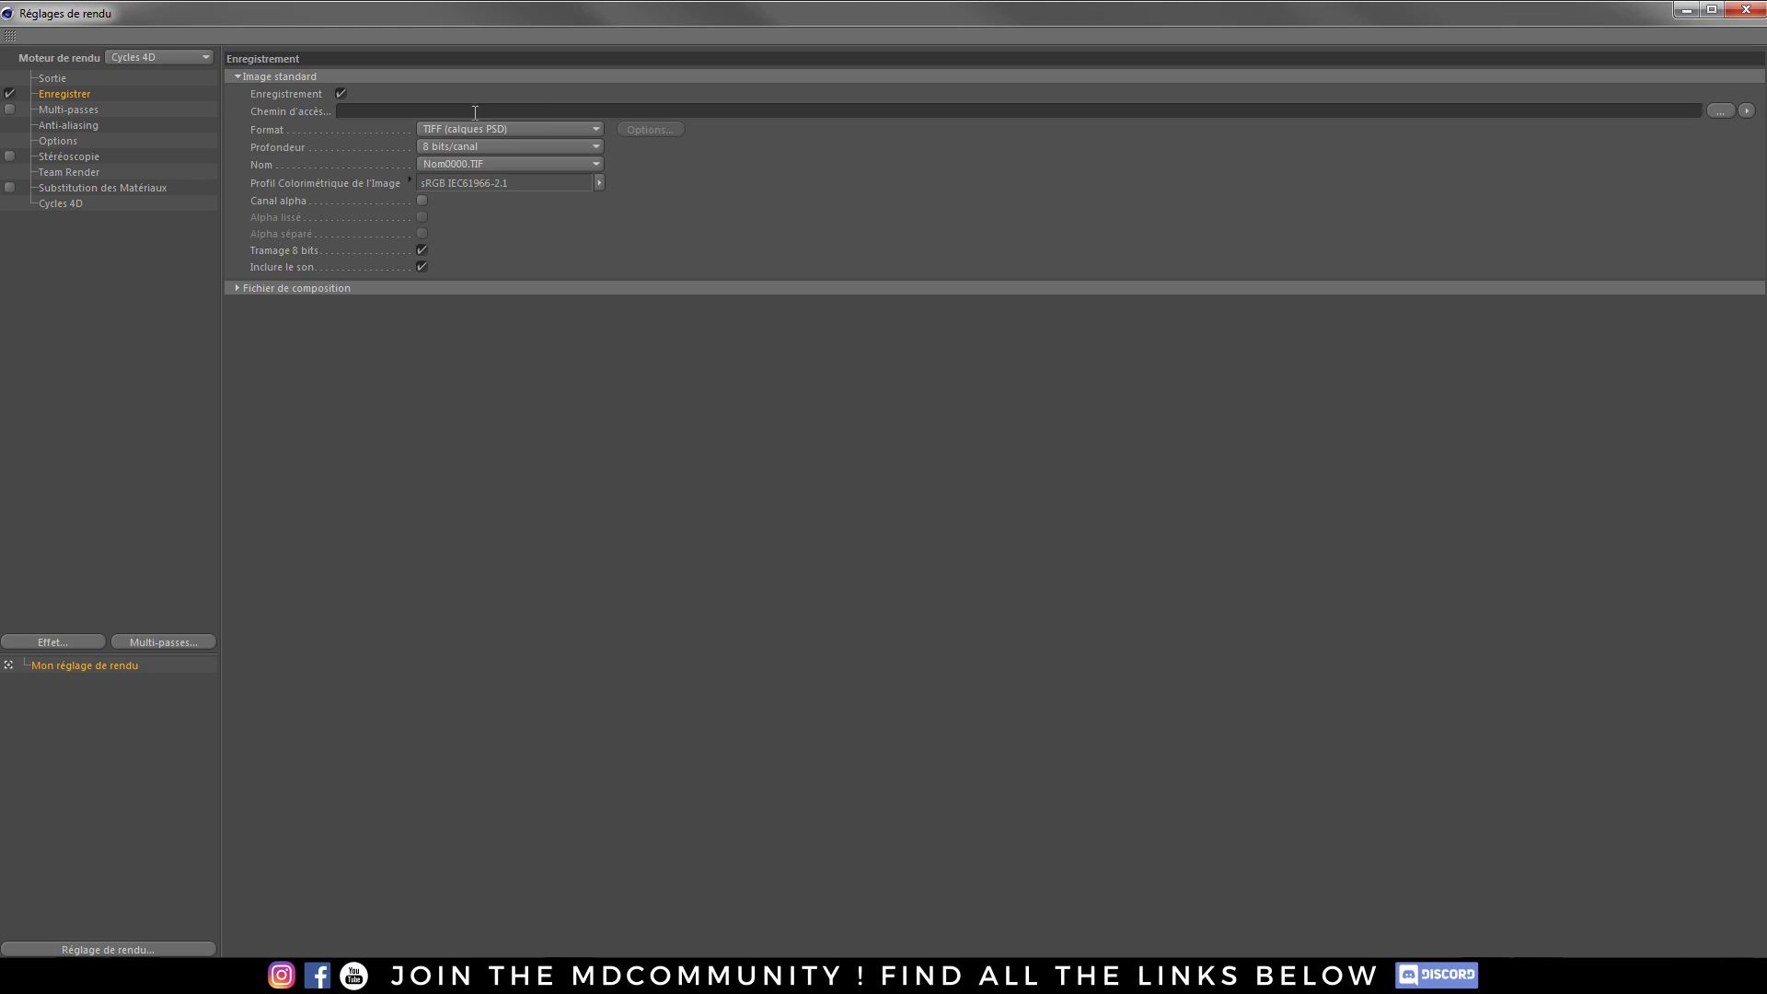
left_click(448, 149)
left_click(453, 181)
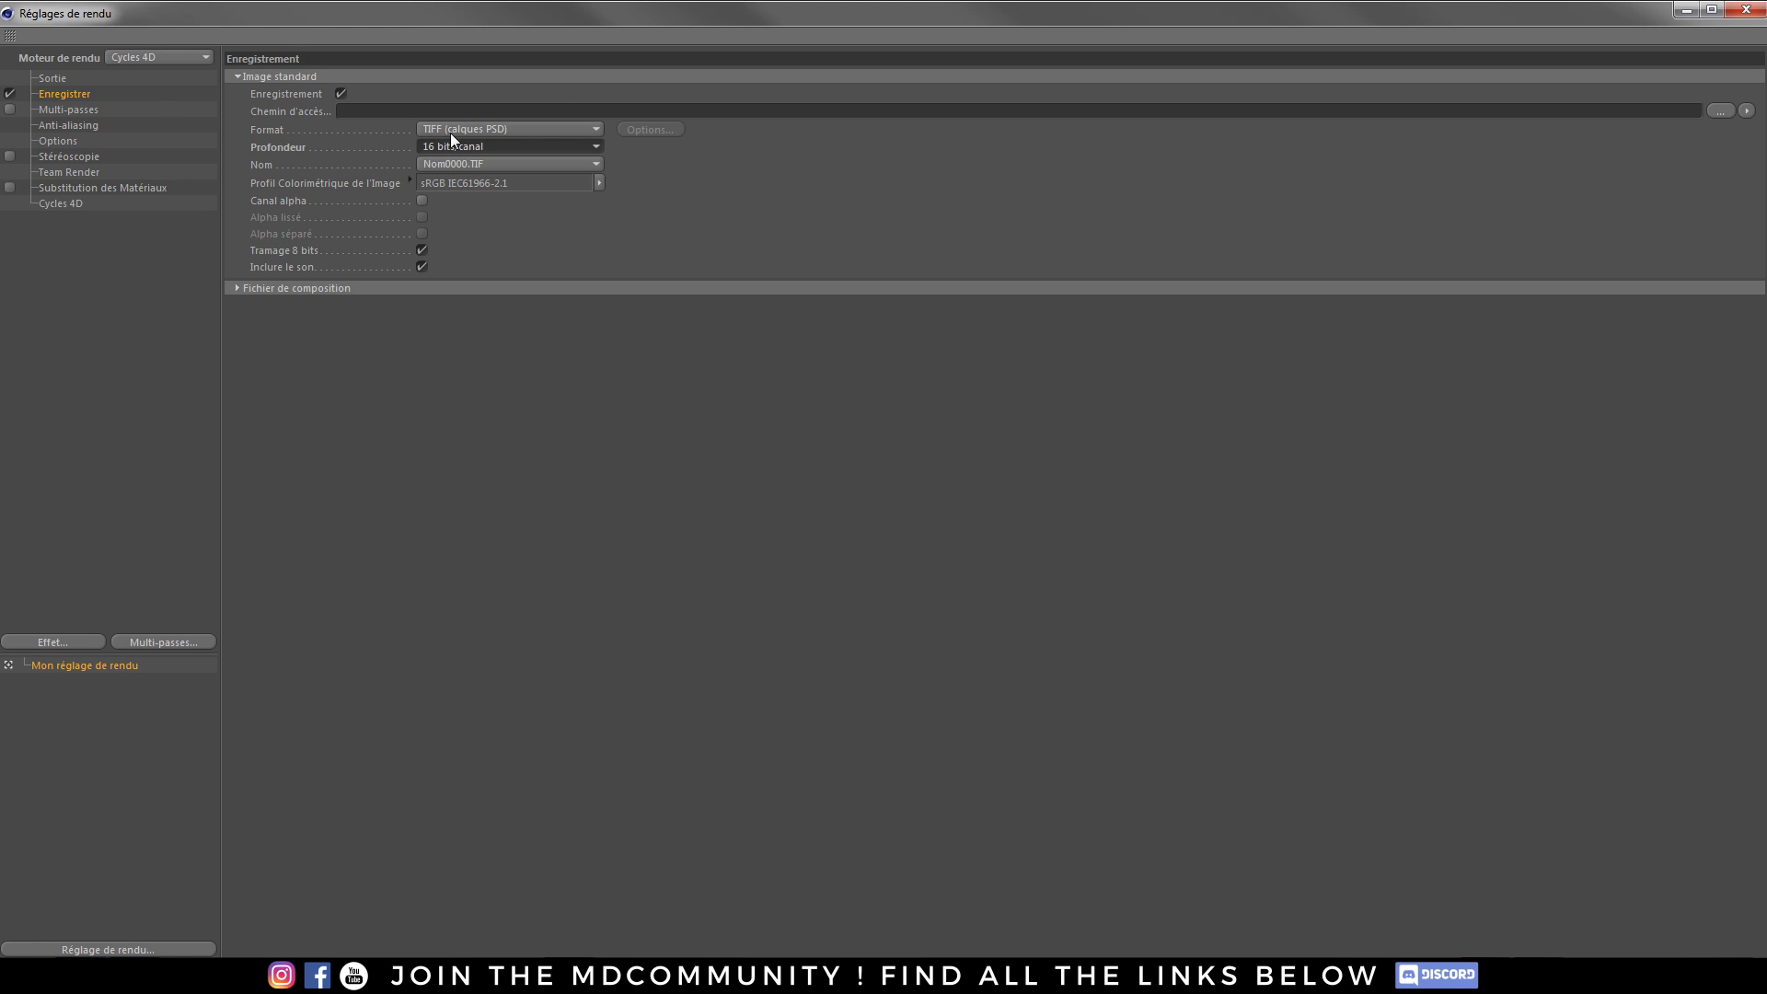
left_click(1720, 110)
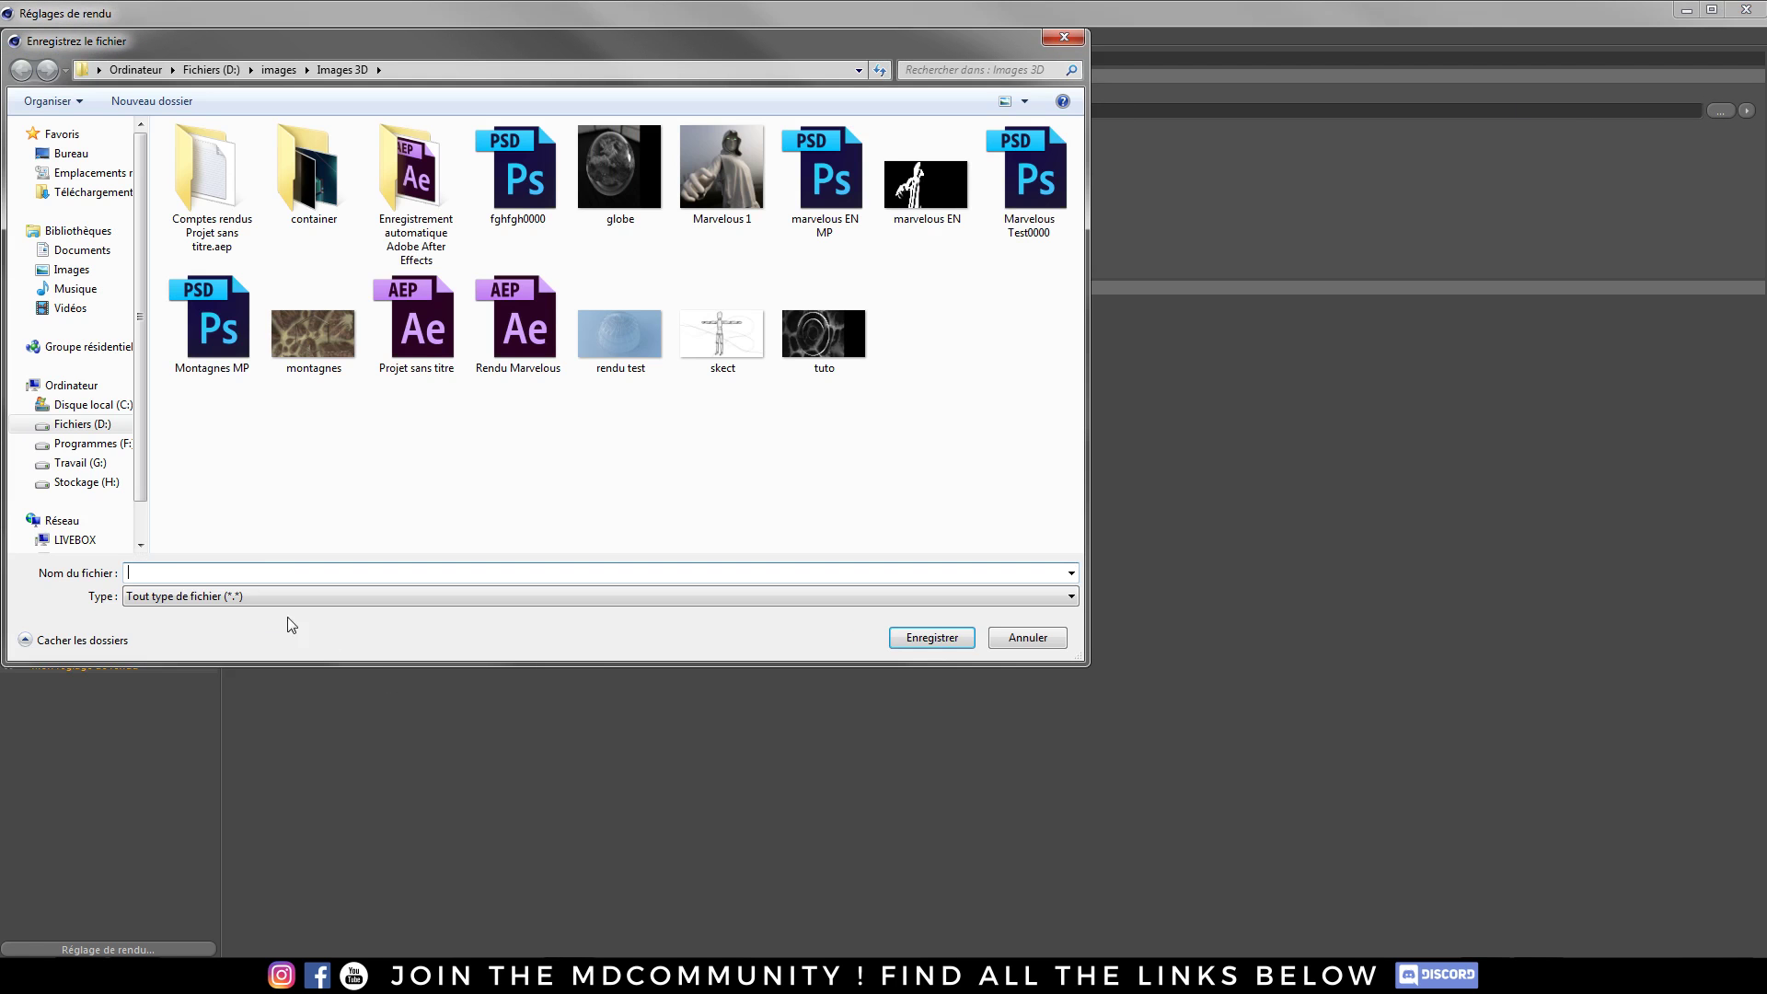
type("546546")
left_click(897, 637)
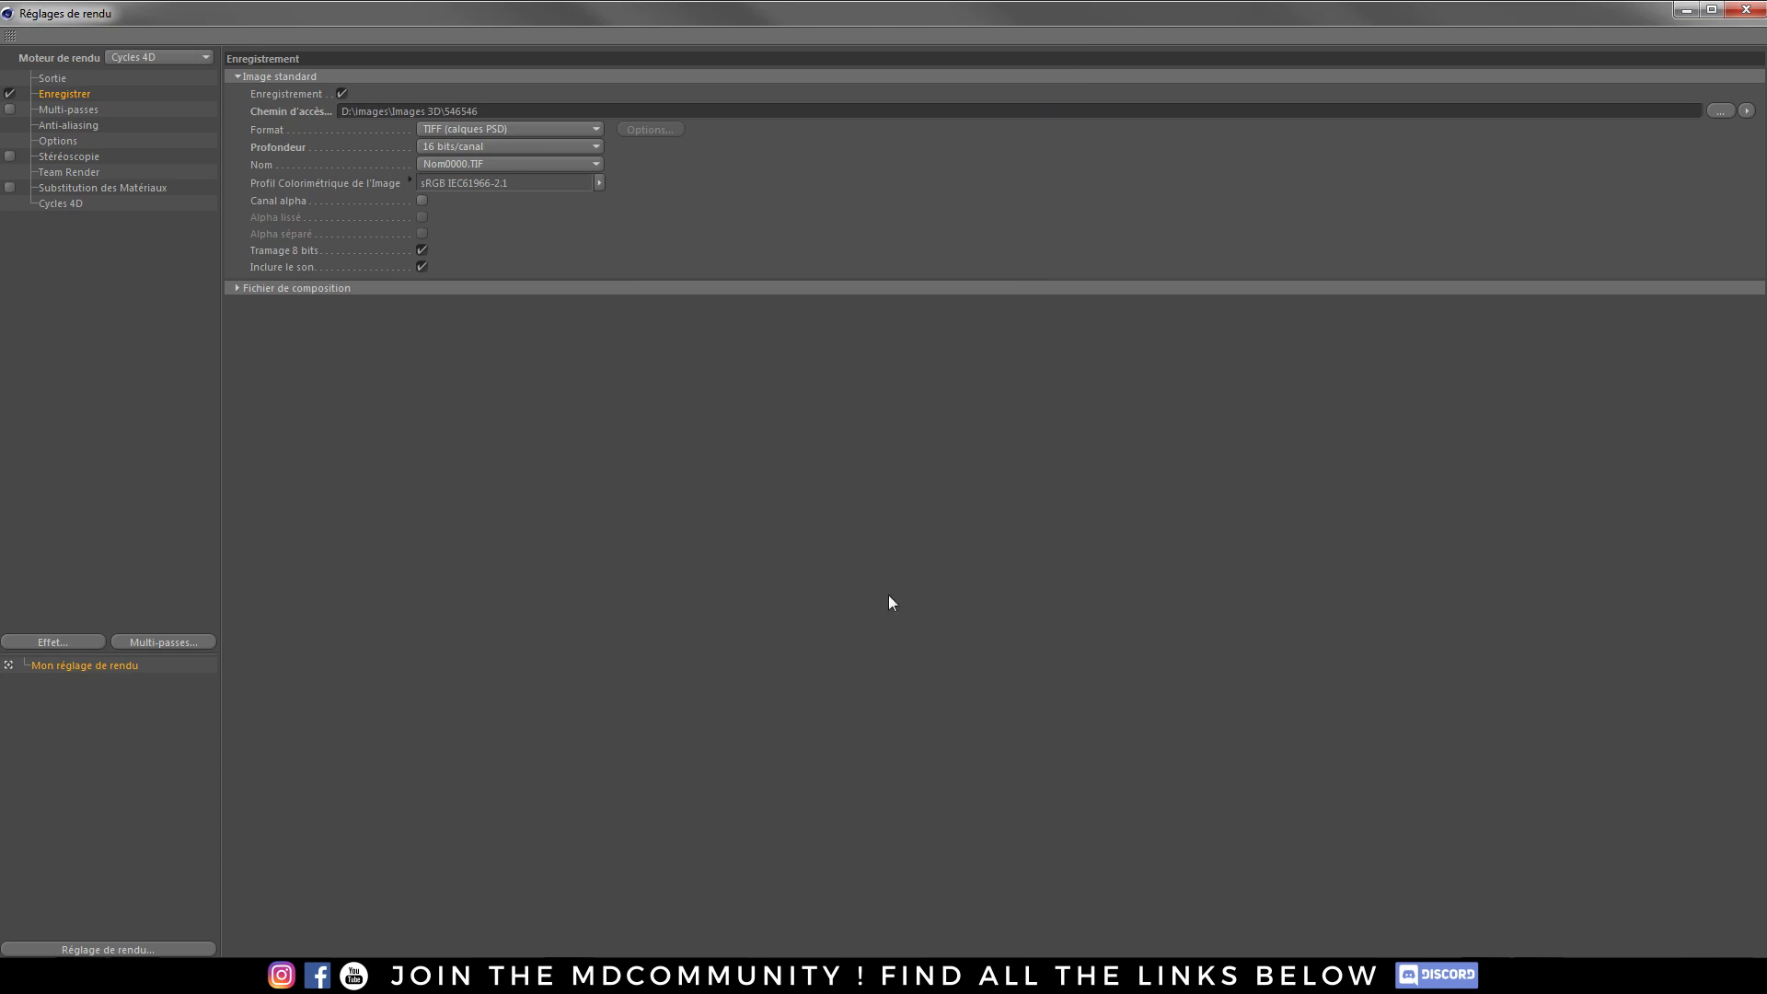
- Set the output resolution to 1920 × 1080 and close Render Settings
left_click(52, 75)
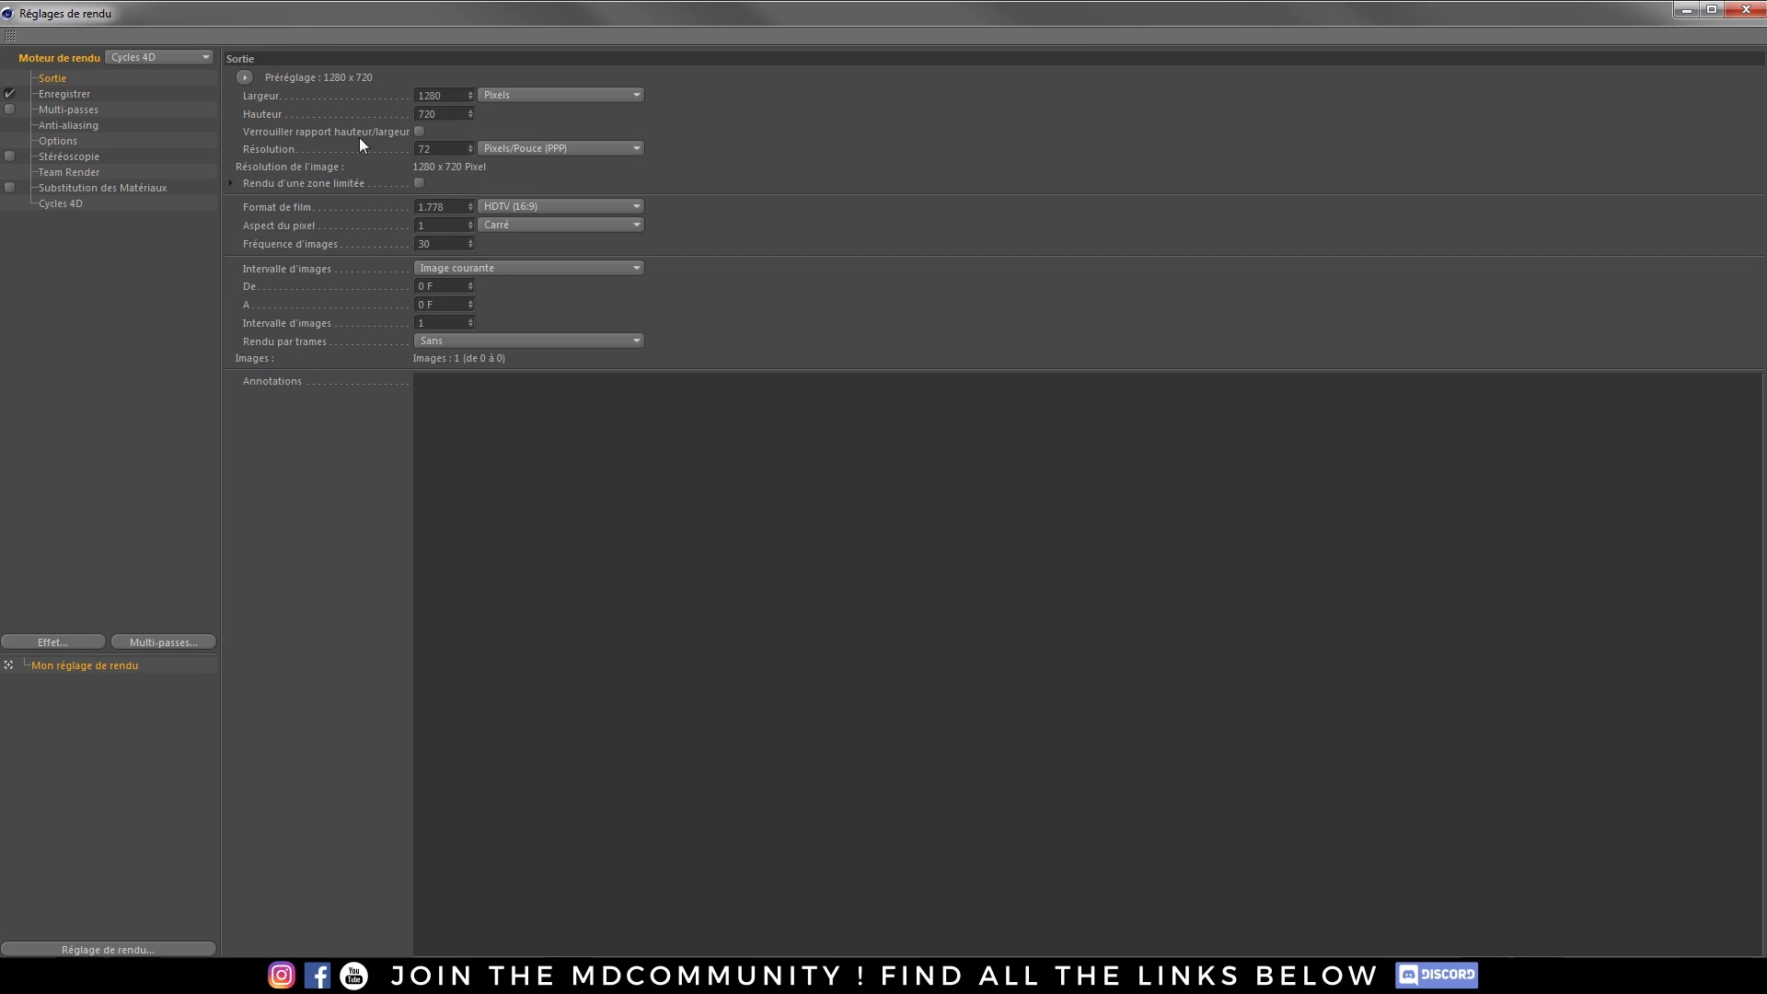
double_click(446, 94)
type("1920")
left_click(442, 115)
type("1080")
key("Return")
left_click(1753, 8)
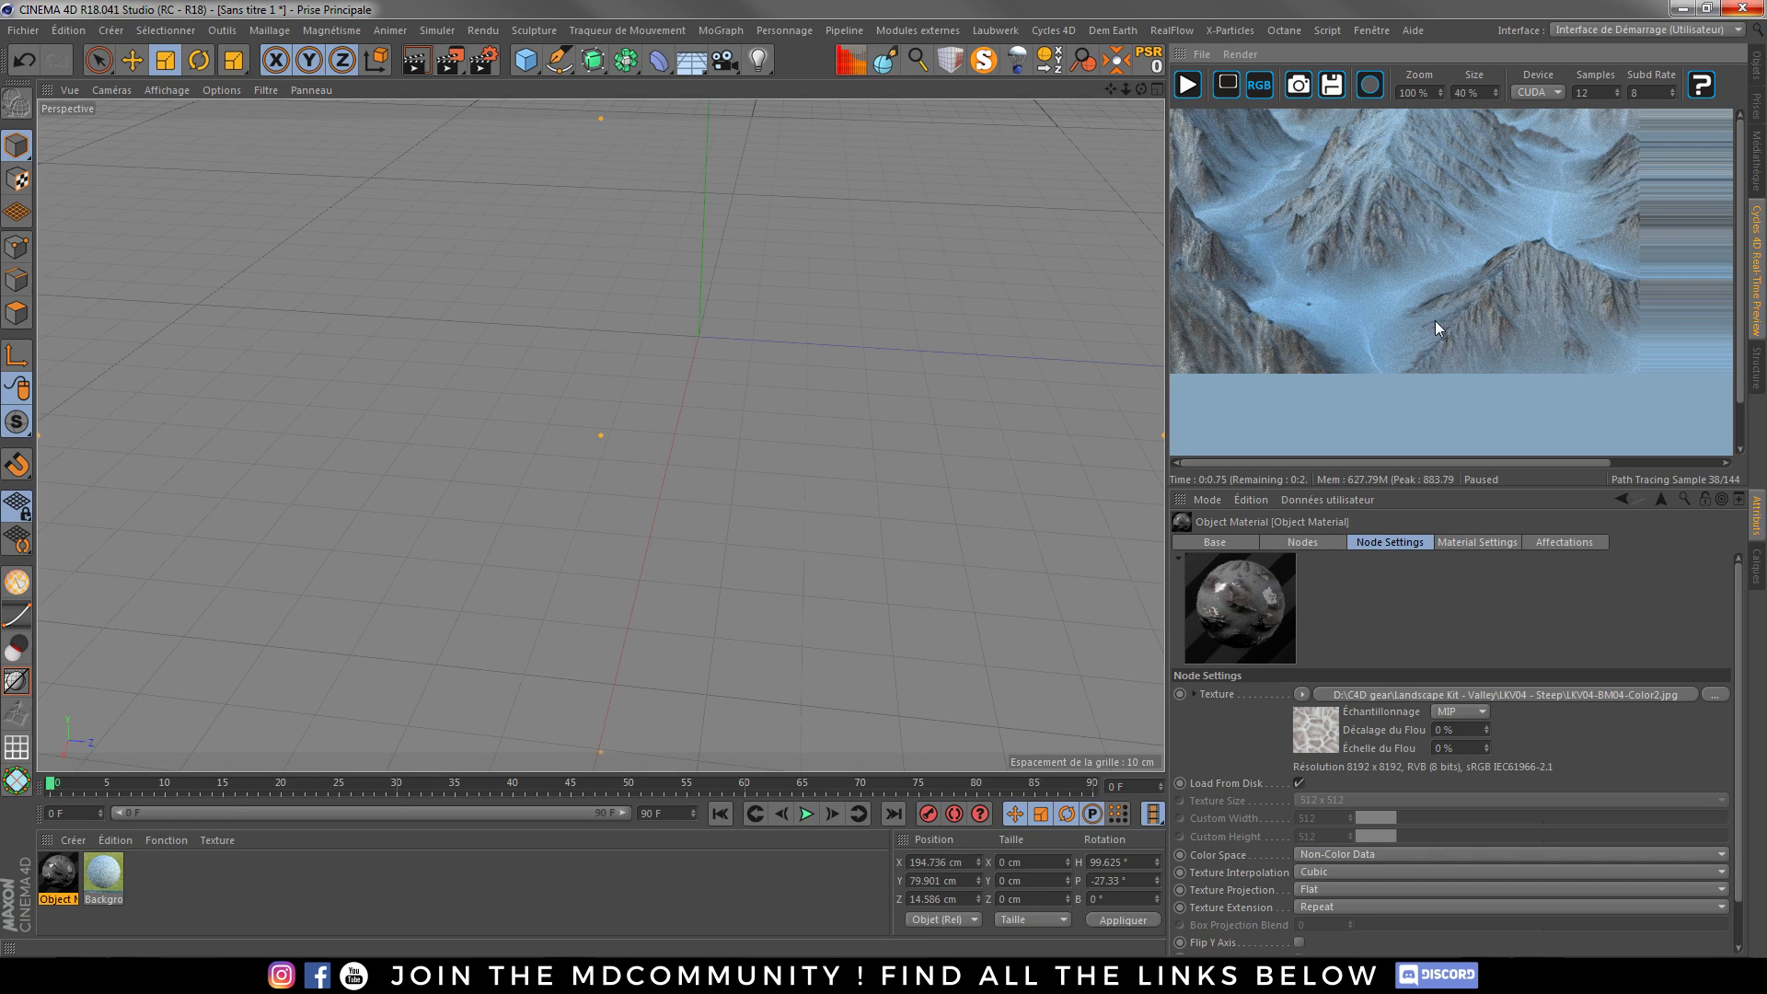
- Start the final render of the mountain scene in the Picture Viewer
left_click(451, 62)
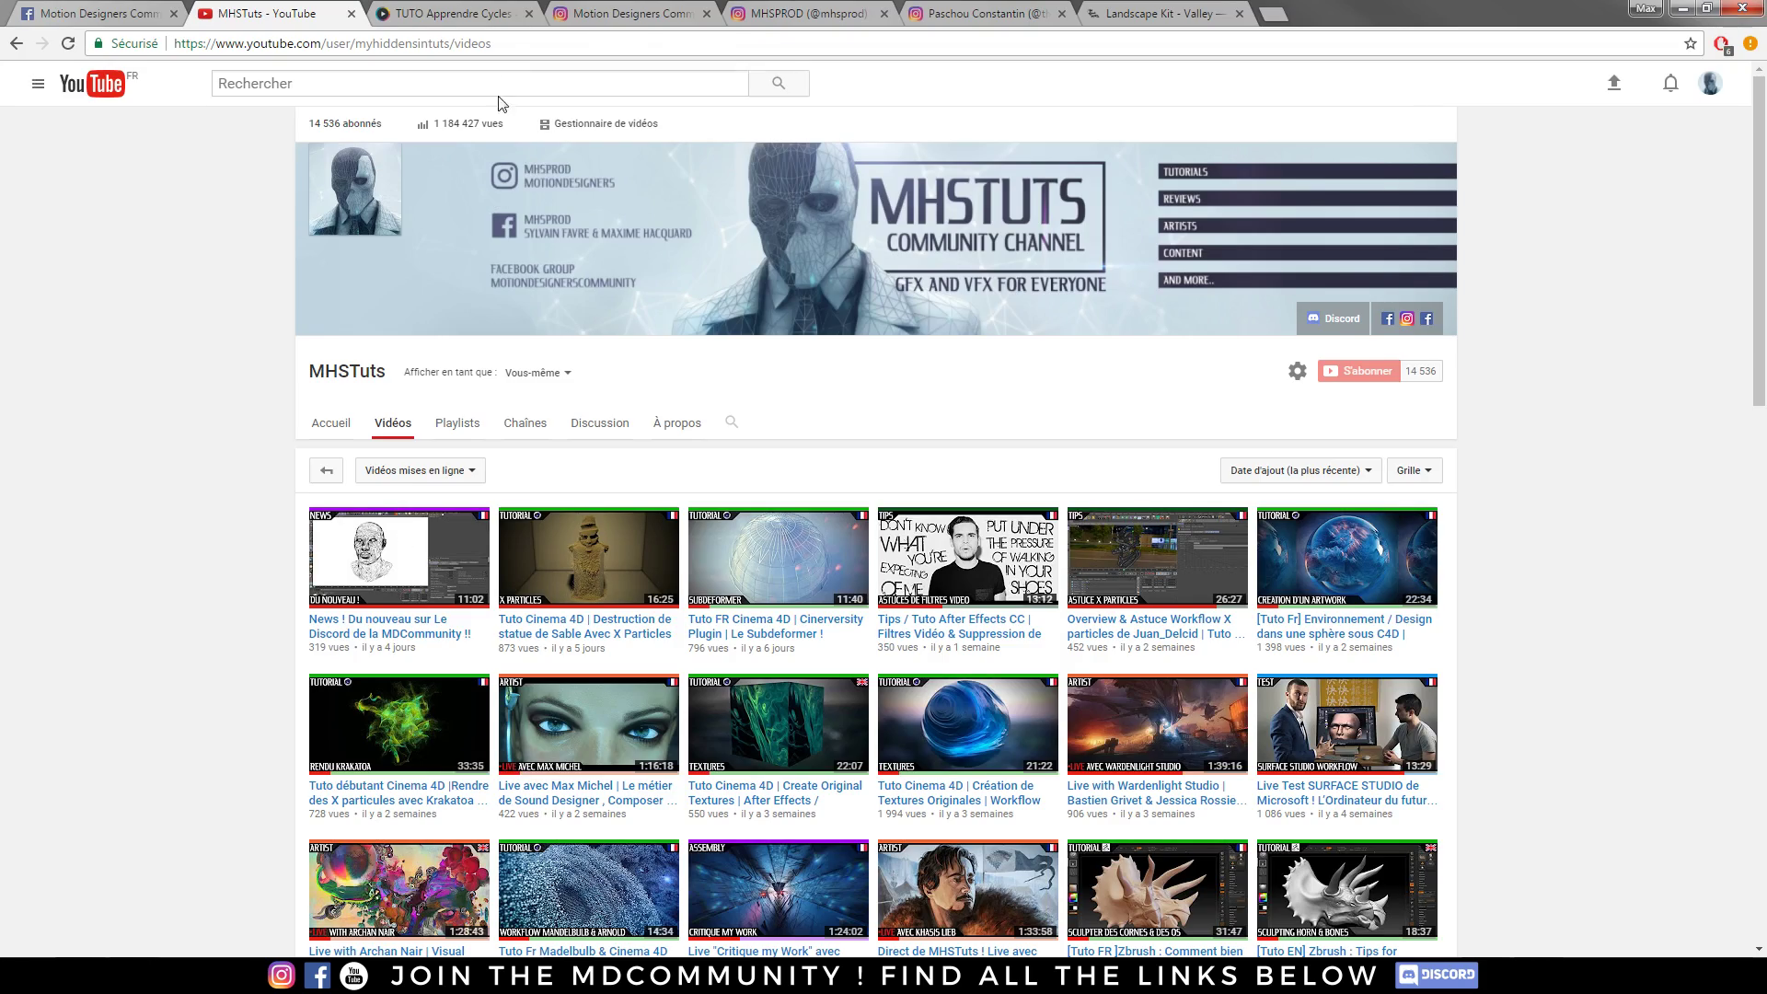
- Browse the motiondesigners Instagram grid and view the glass planet post
left_click(669, 17)
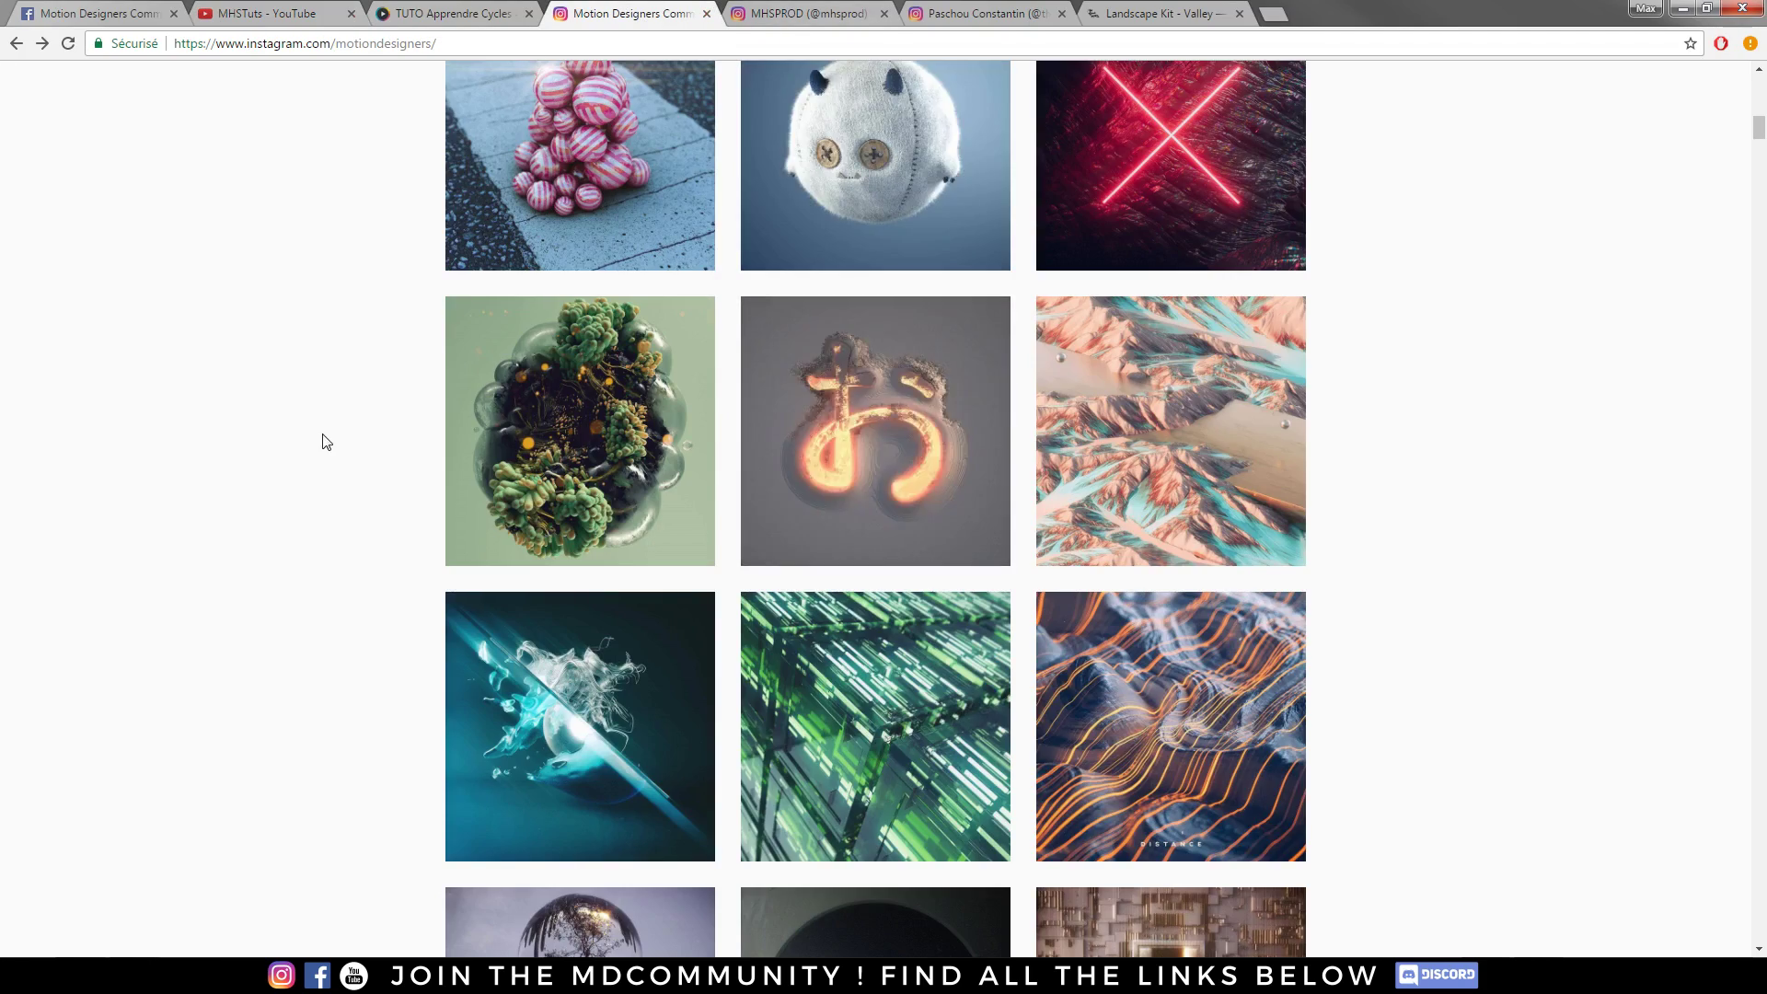
scroll(318, 469, "down", 5)
scroll(327, 473, "down", 6)
scroll(340, 464, "up", 11)
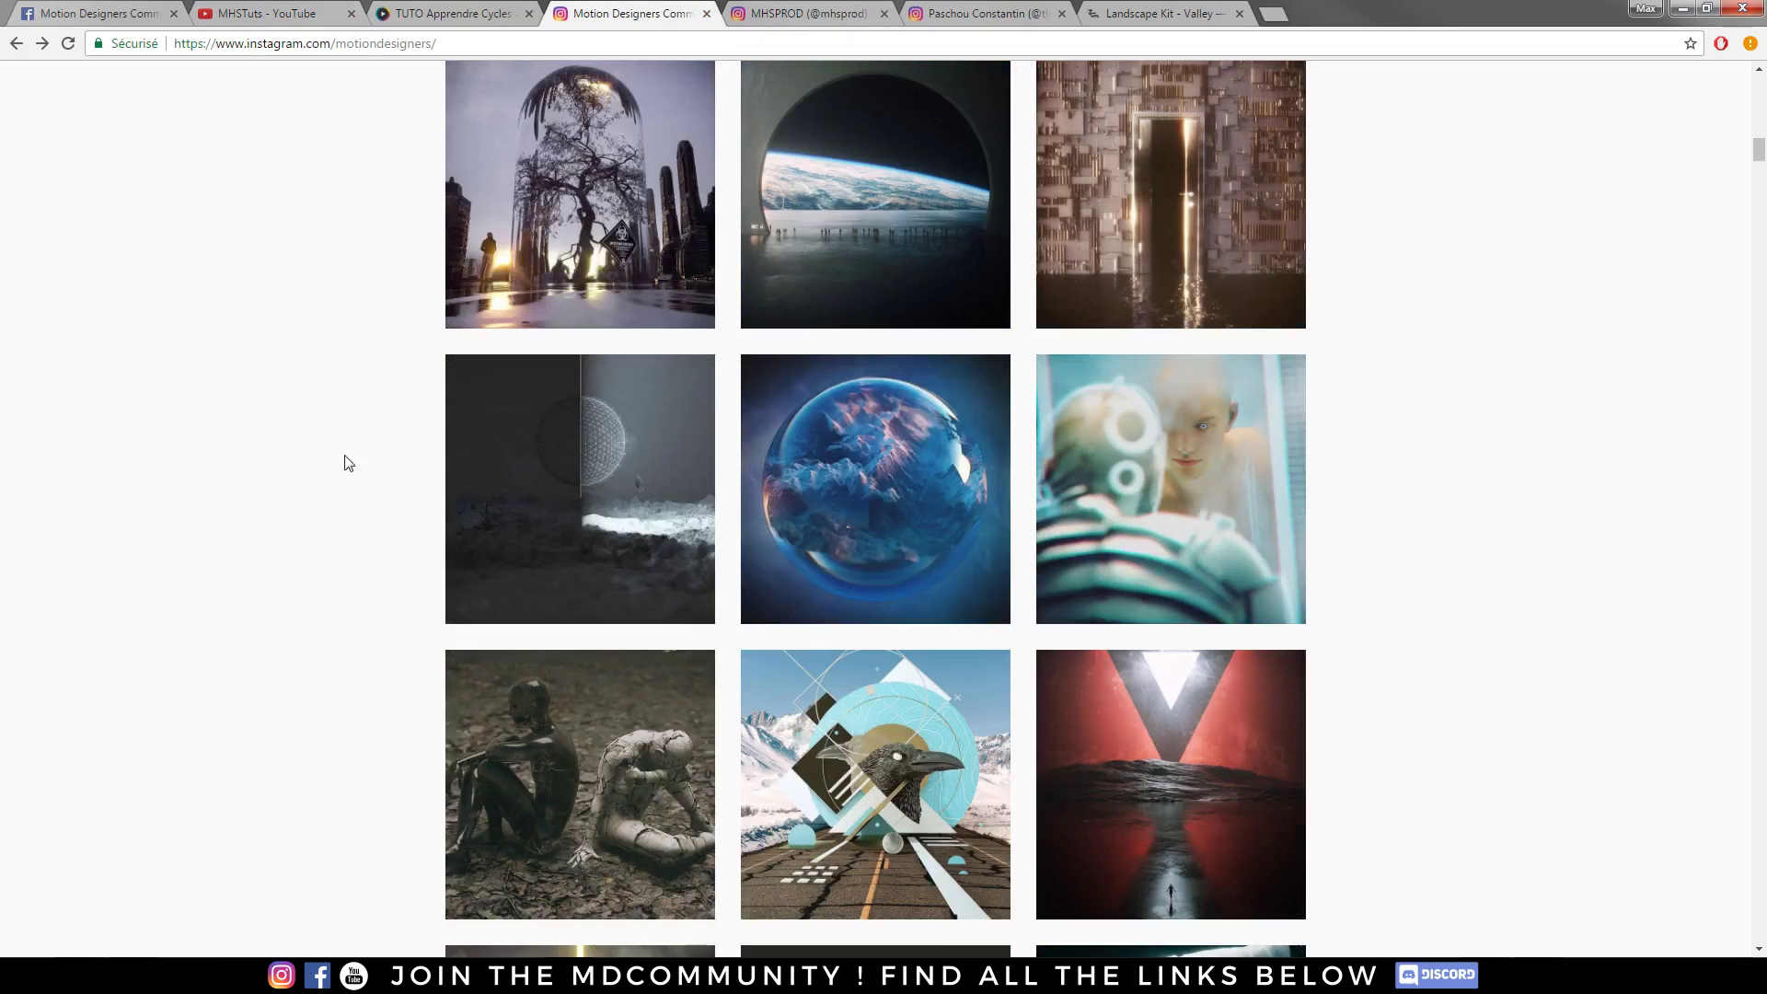
left_click(896, 441)
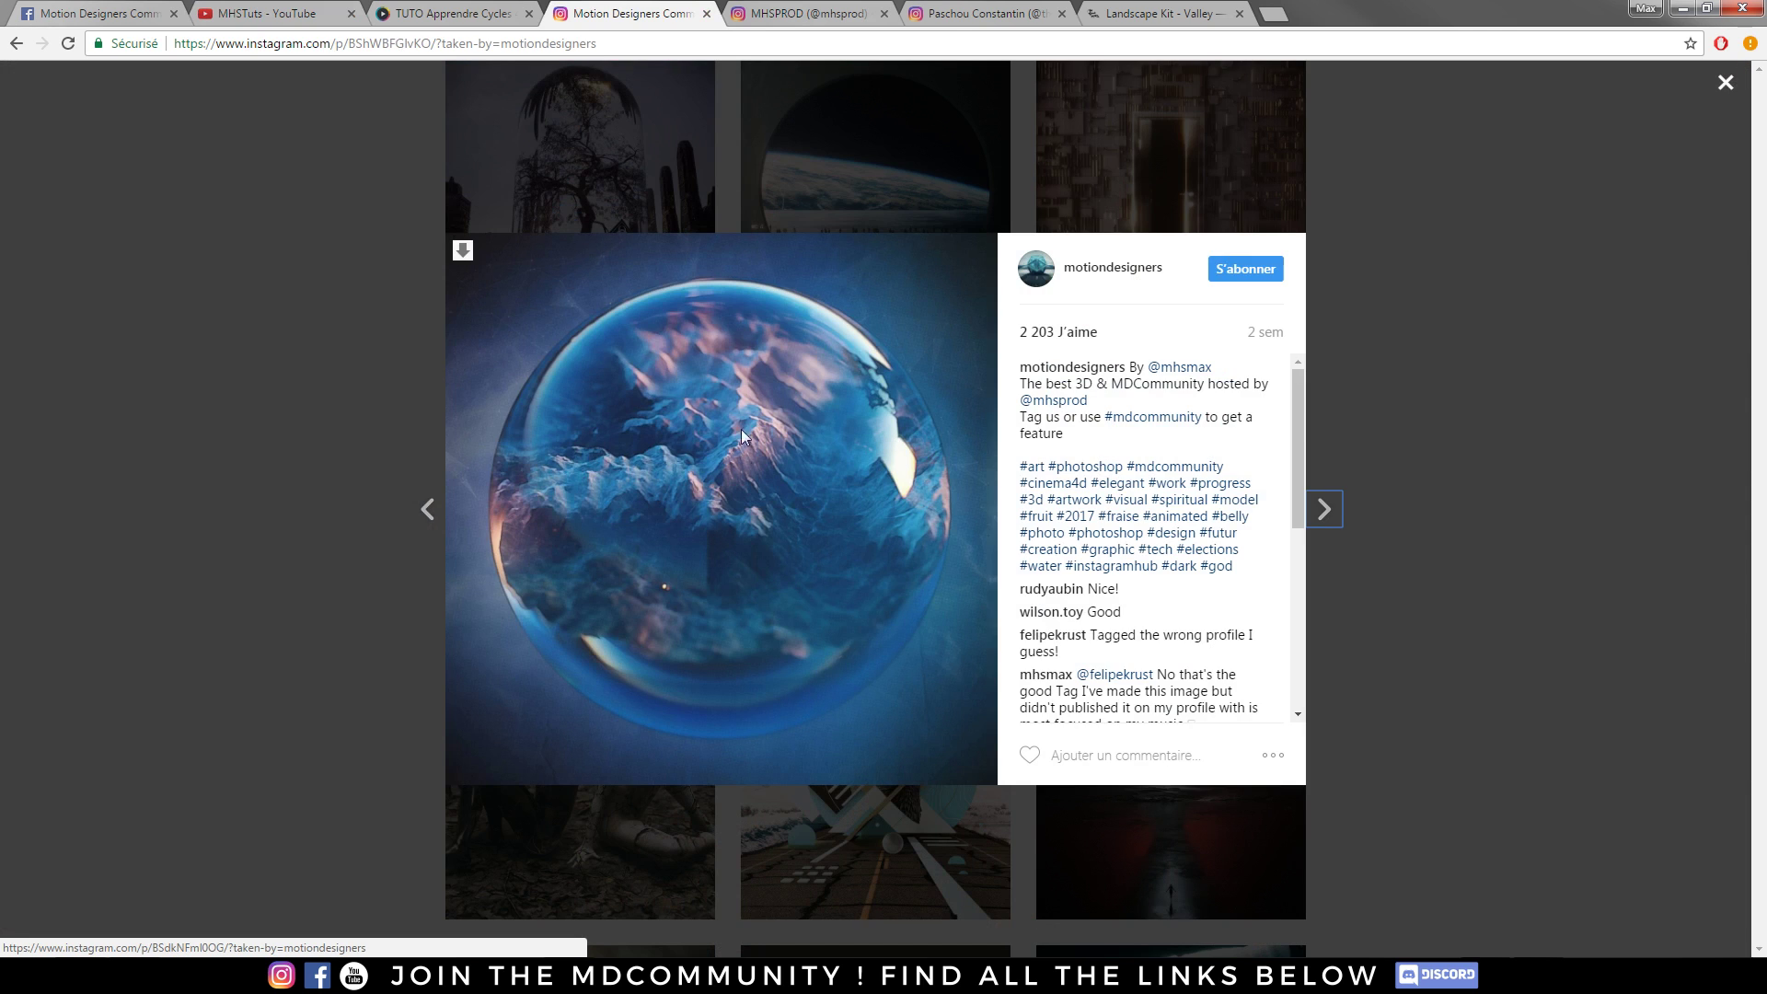
left_click(340, 480)
- Find and play the snowy mountain video post, close it, and switch back to the desktop
scroll(264, 511, "down", 20)
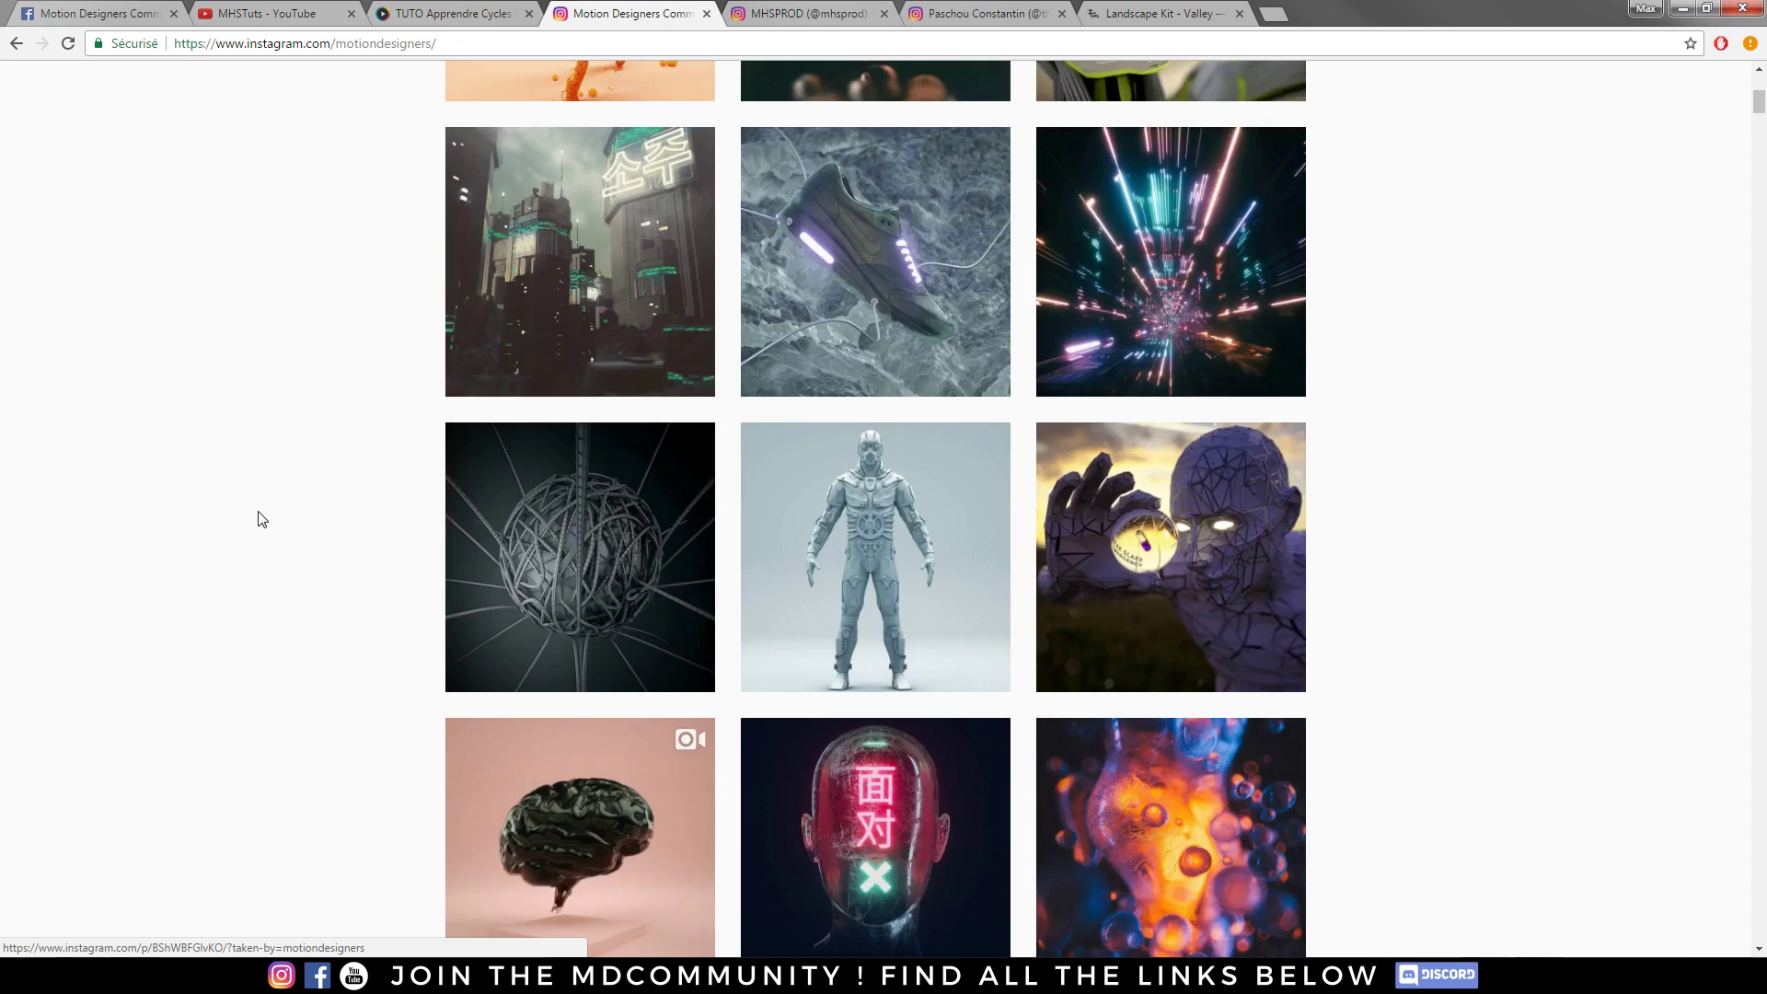
scroll(264, 511, "down", 20)
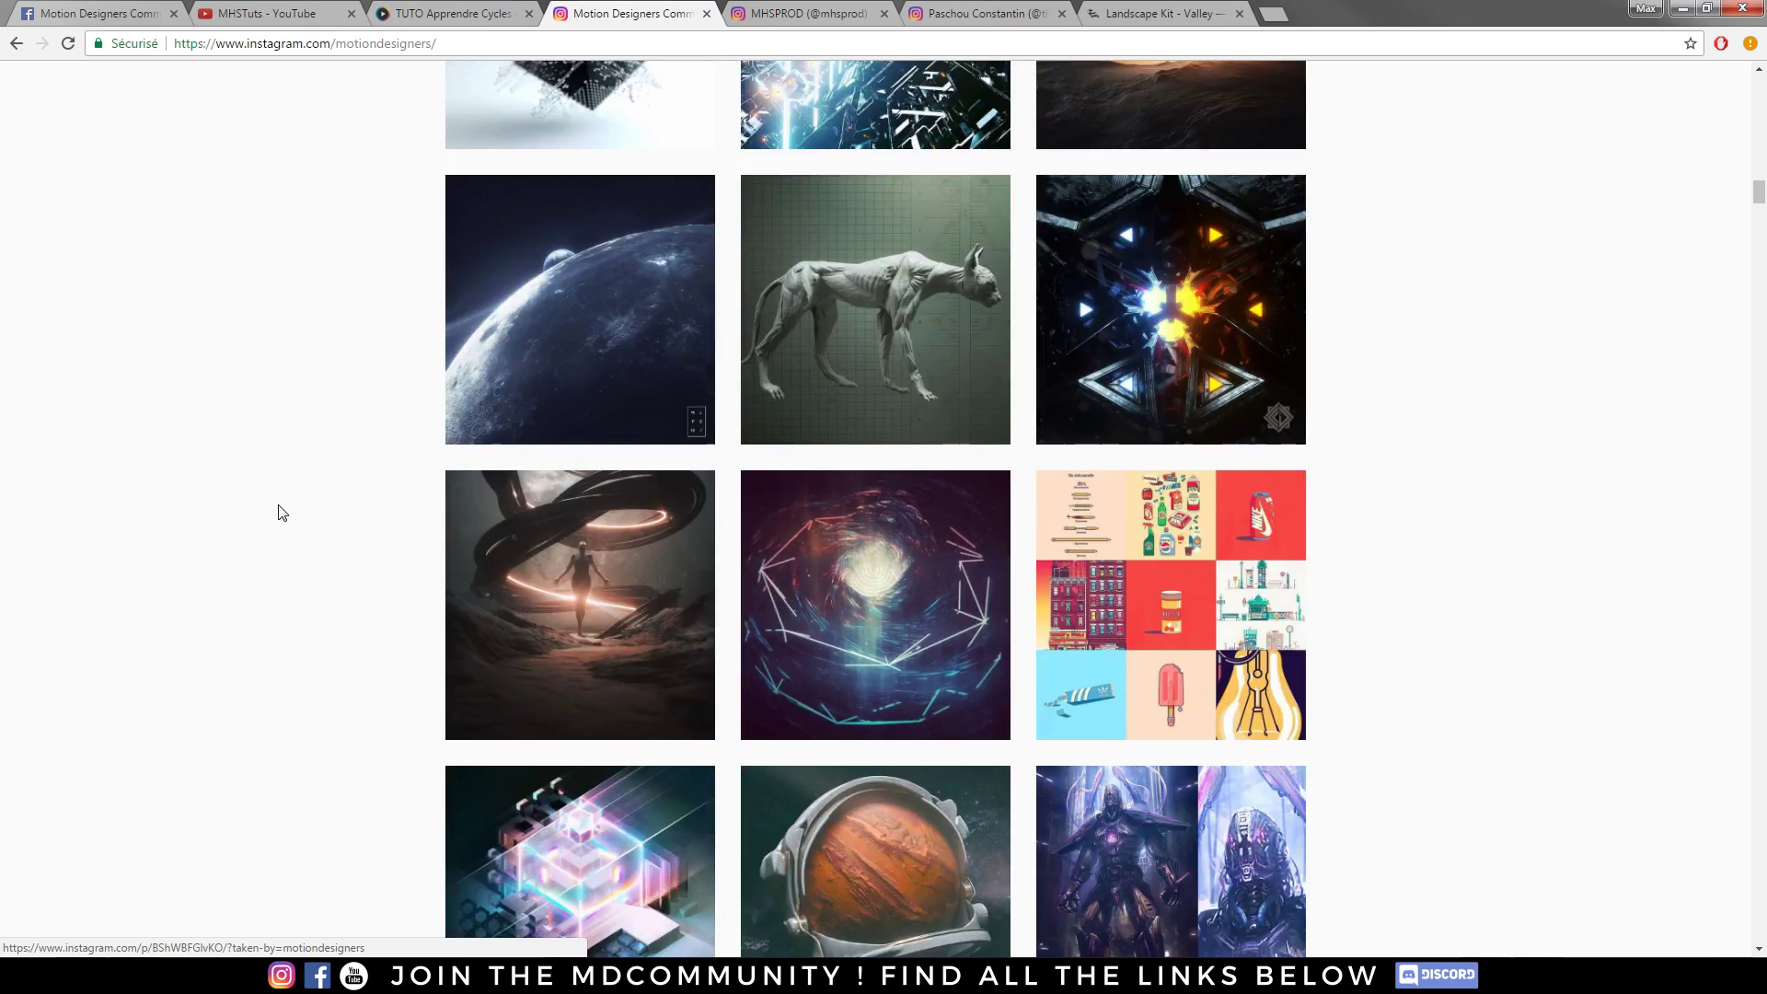
scroll(279, 510, "down", 20)
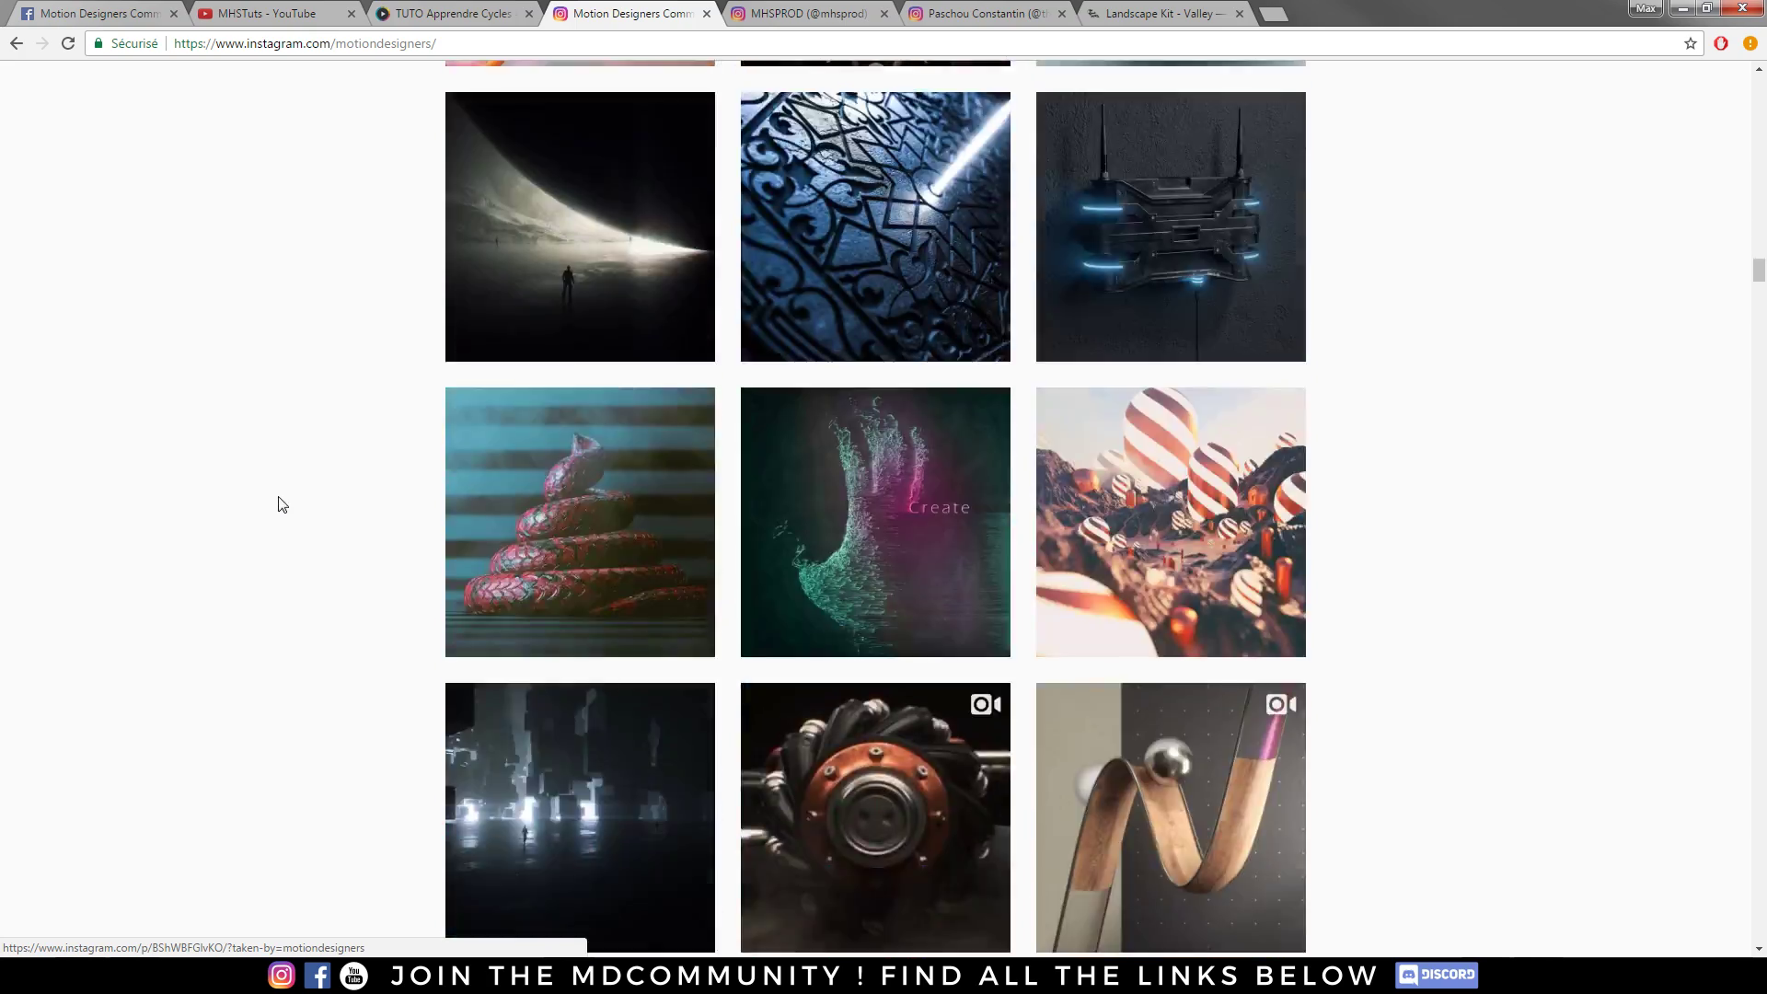
scroll(287, 509, "down", 20)
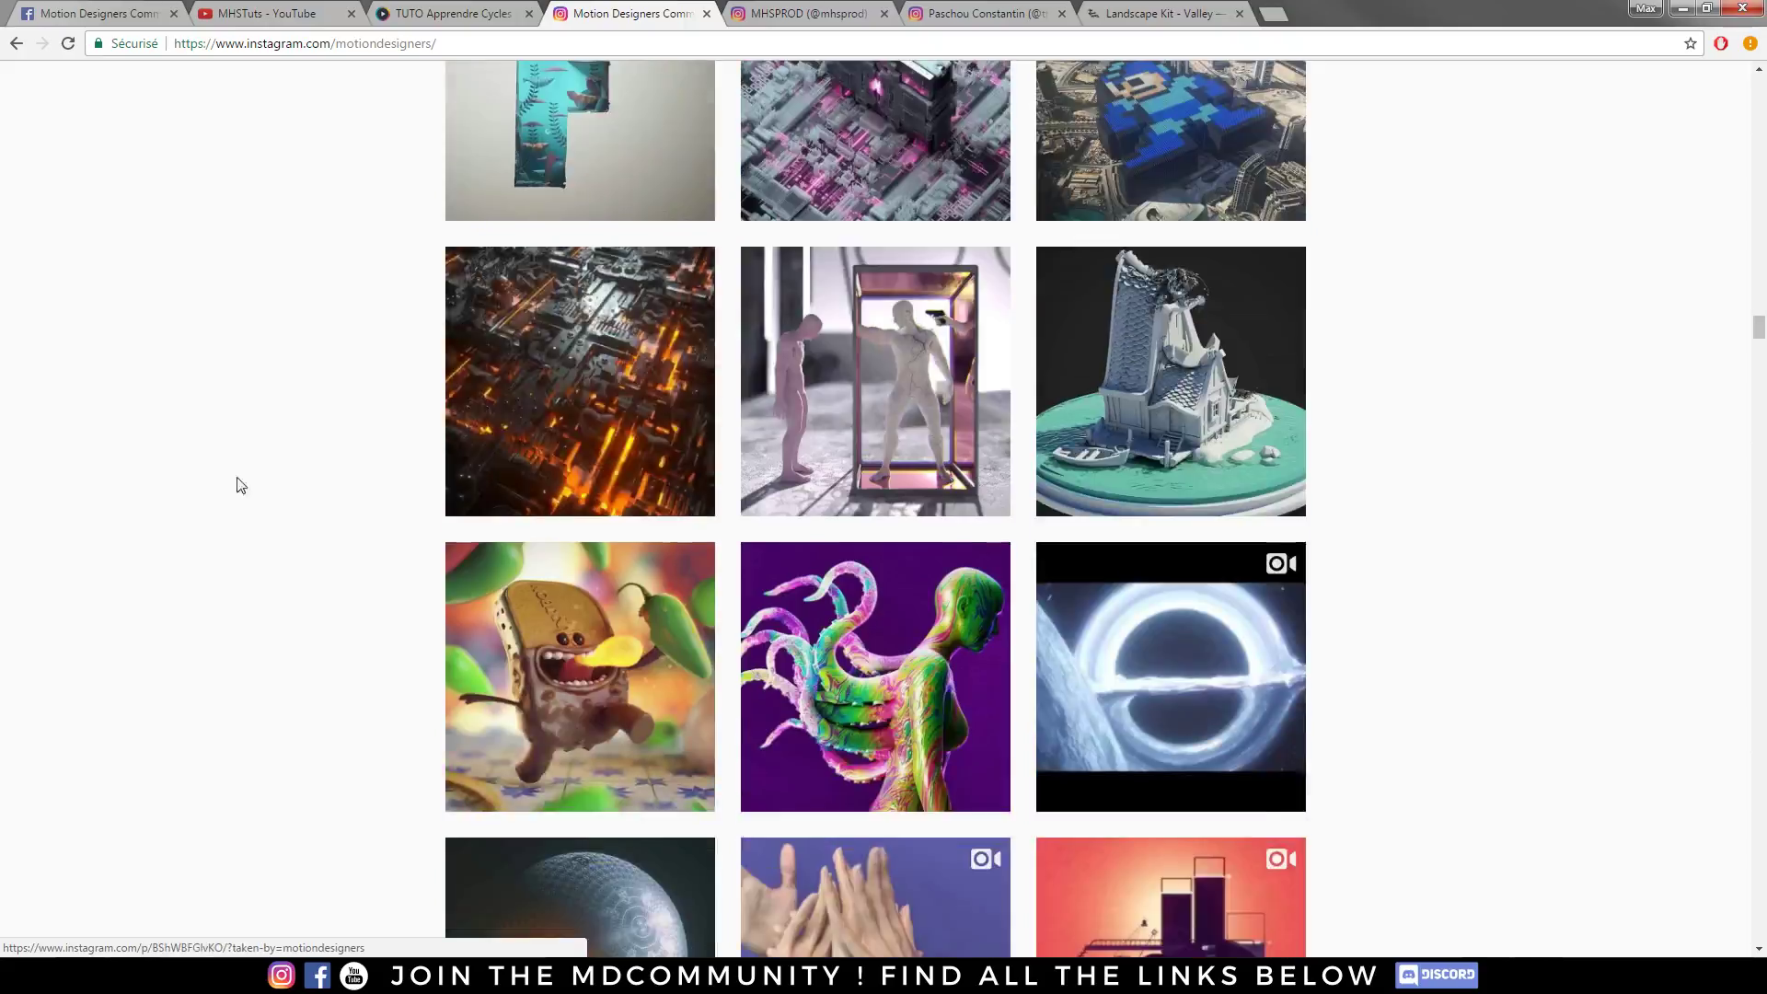
scroll(281, 488, "down", 20)
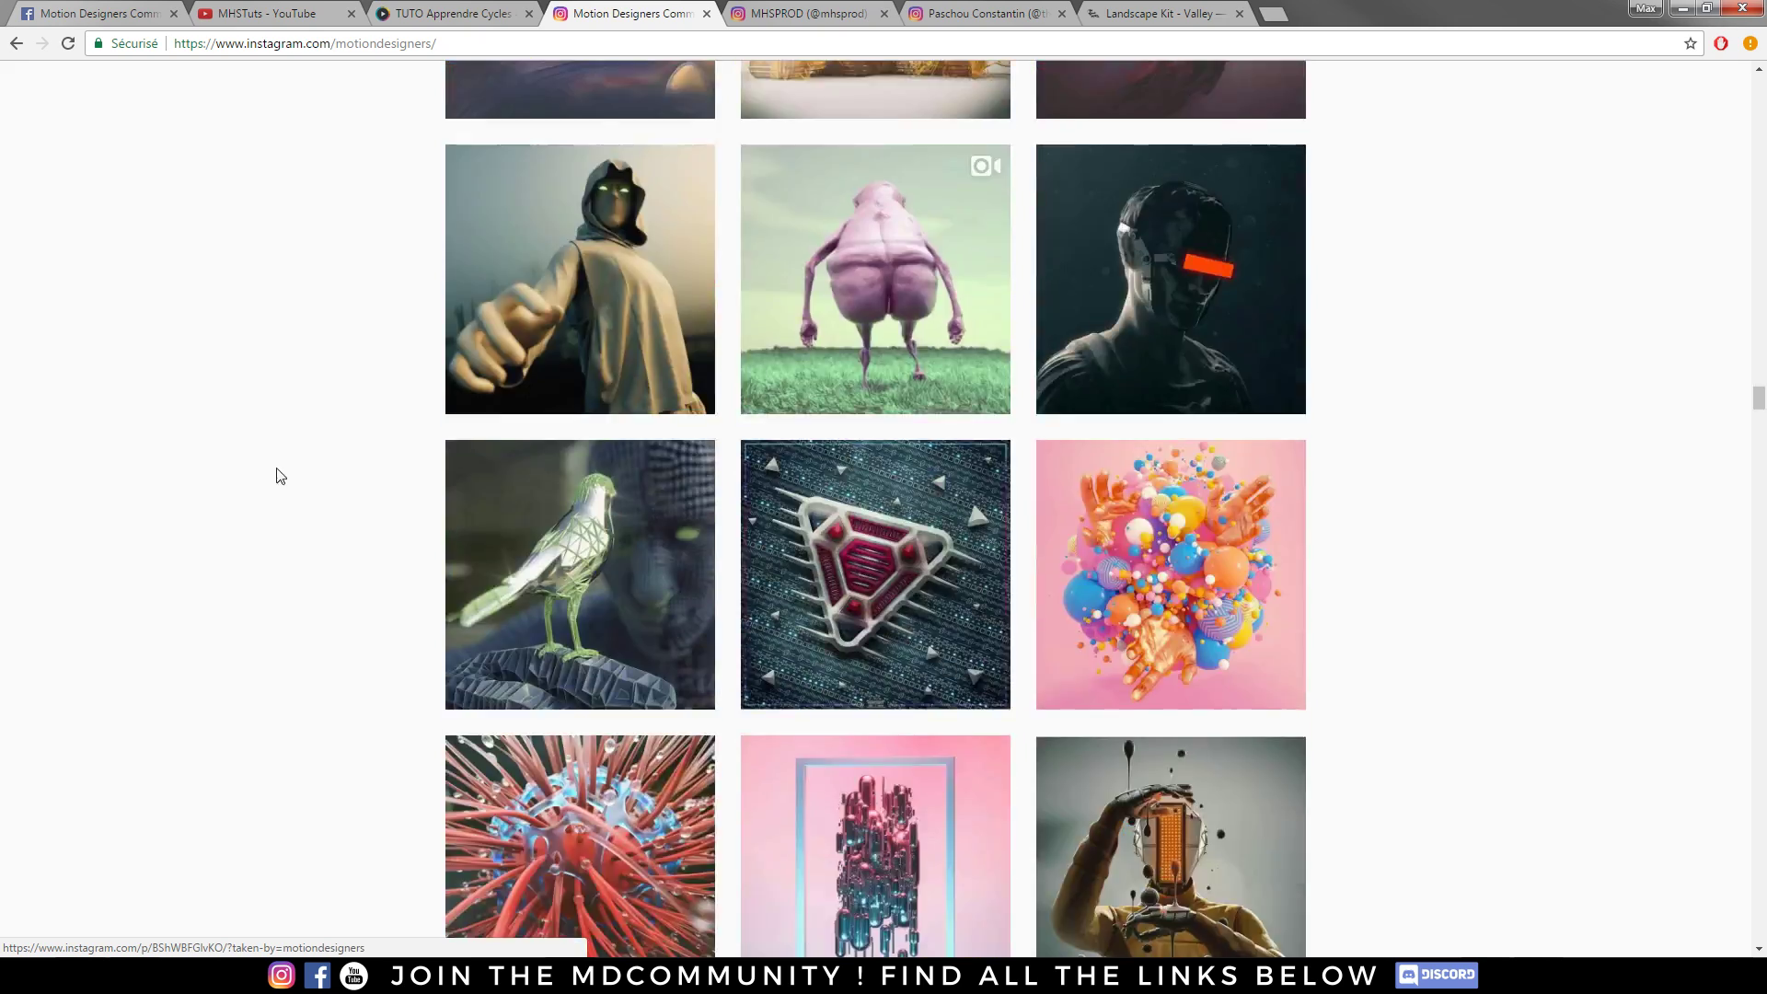
scroll(281, 476, "down", 9)
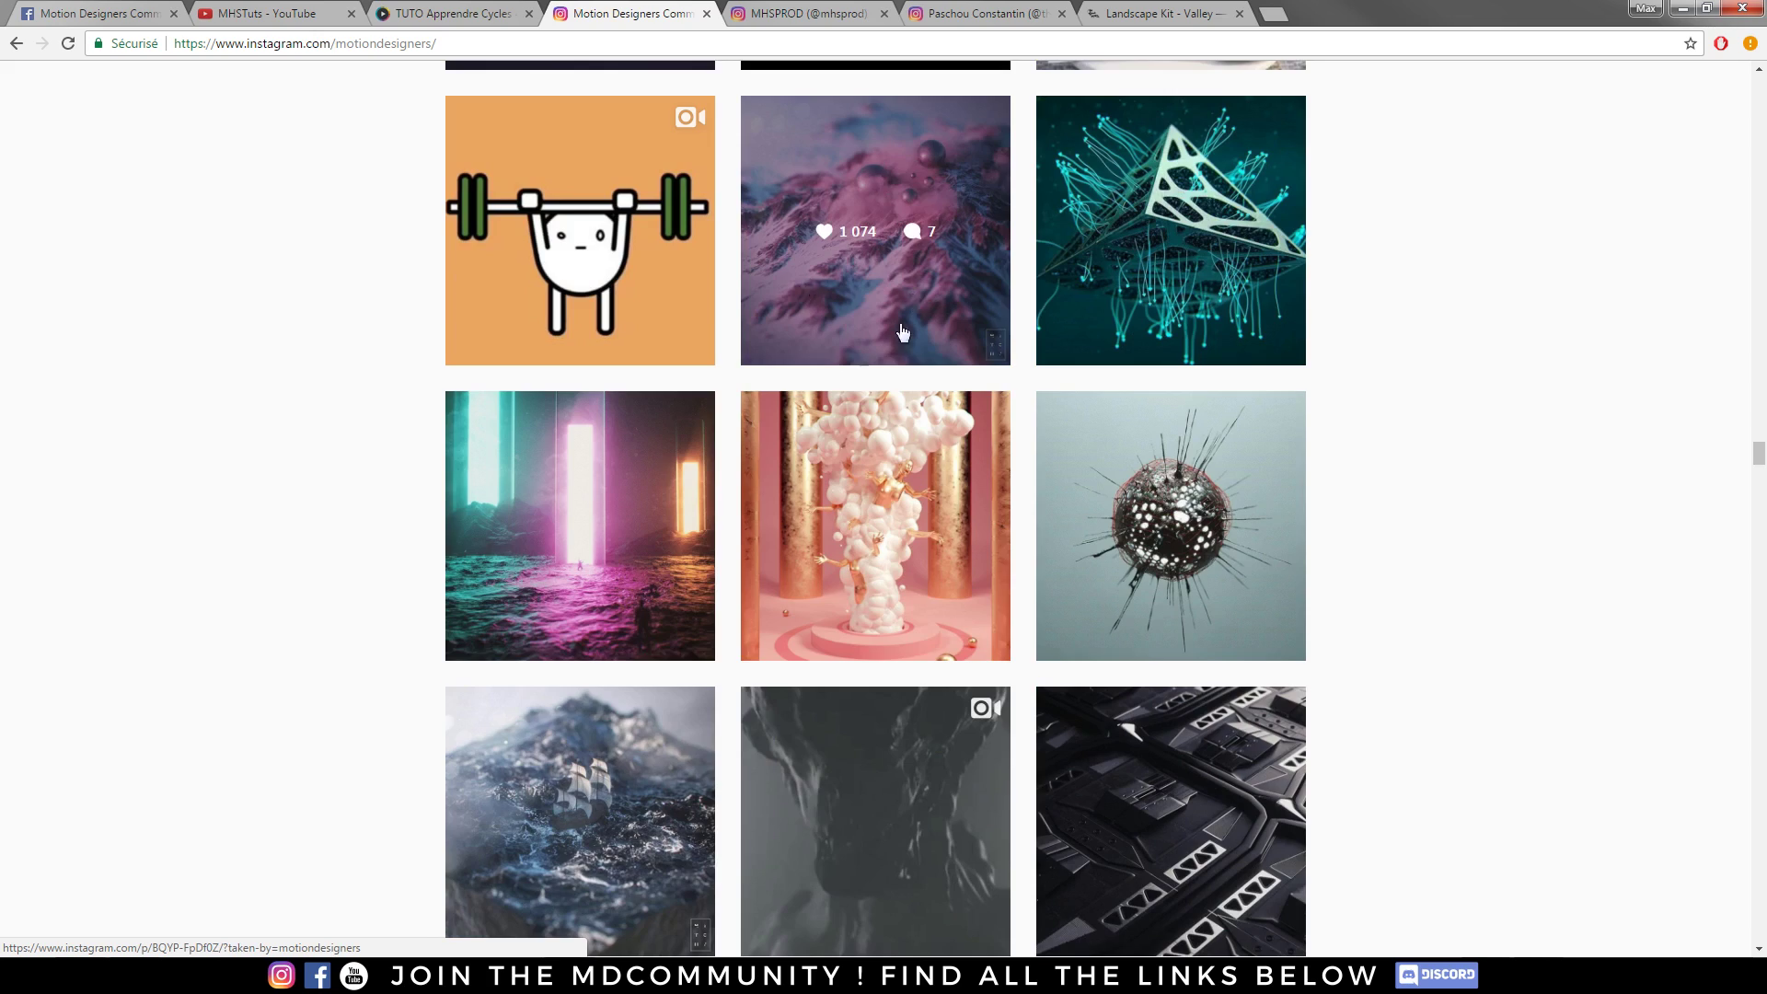
scroll(217, 406, "down", 15)
scroll(257, 418, "down", 18)
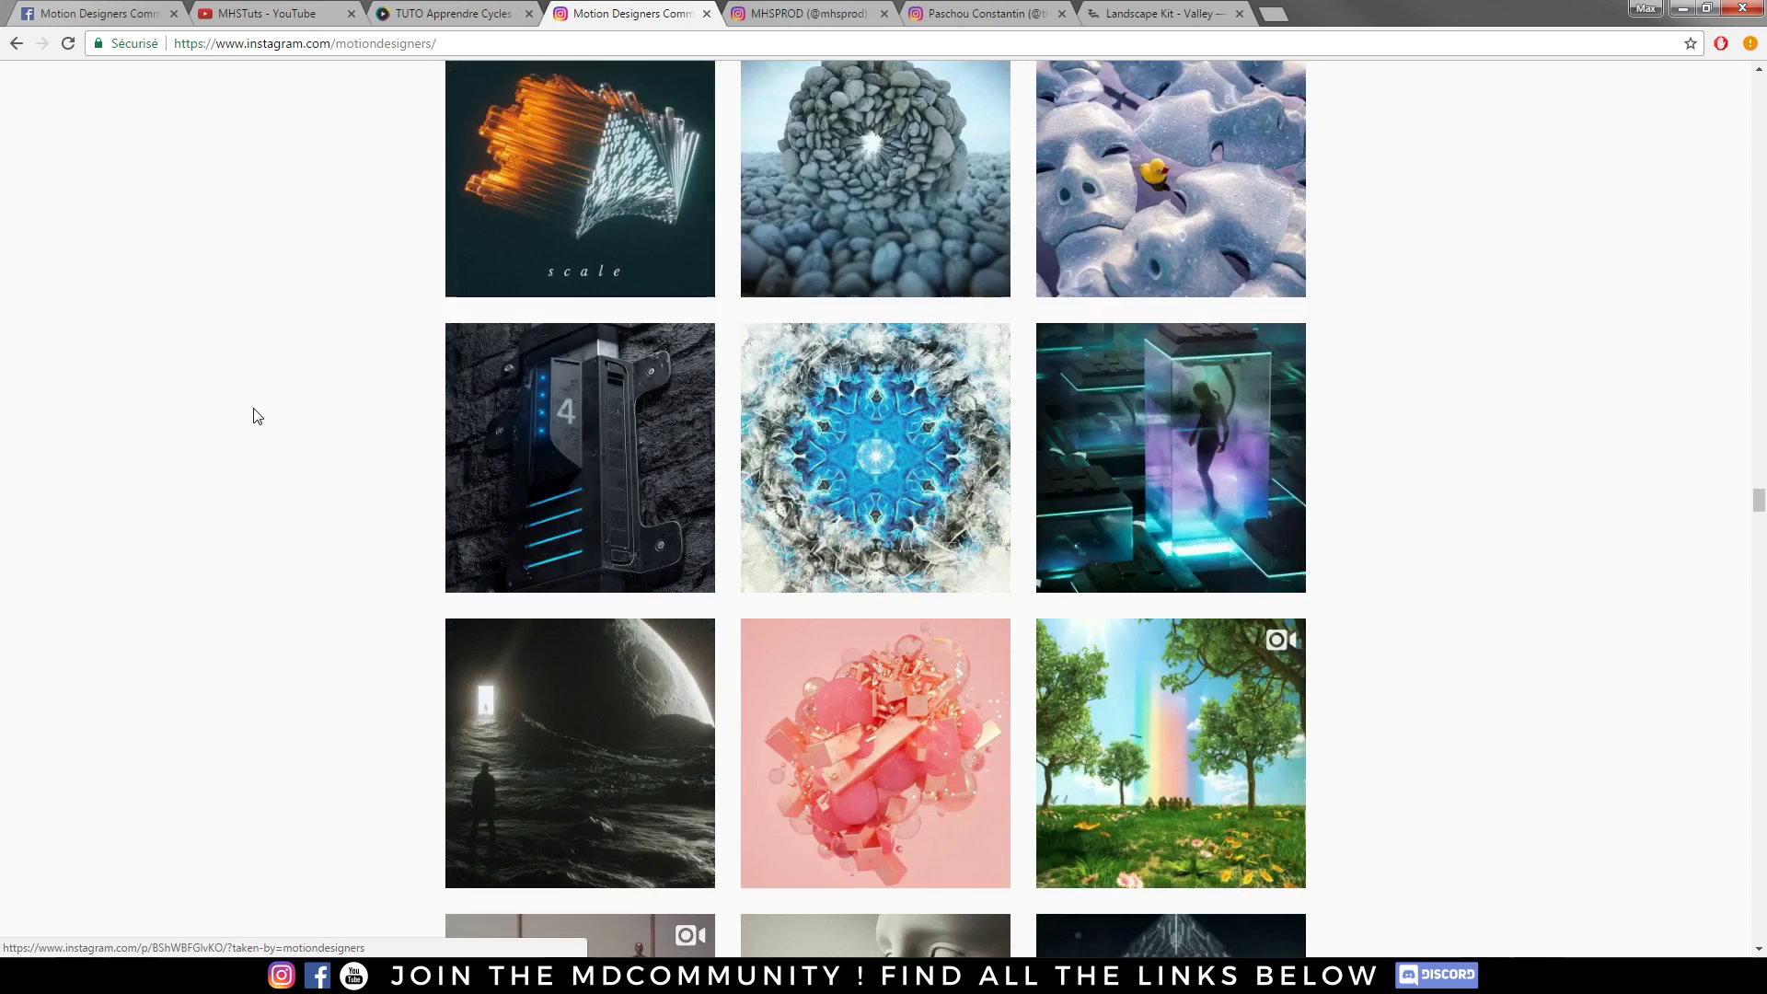
scroll(249, 416, "down", 20)
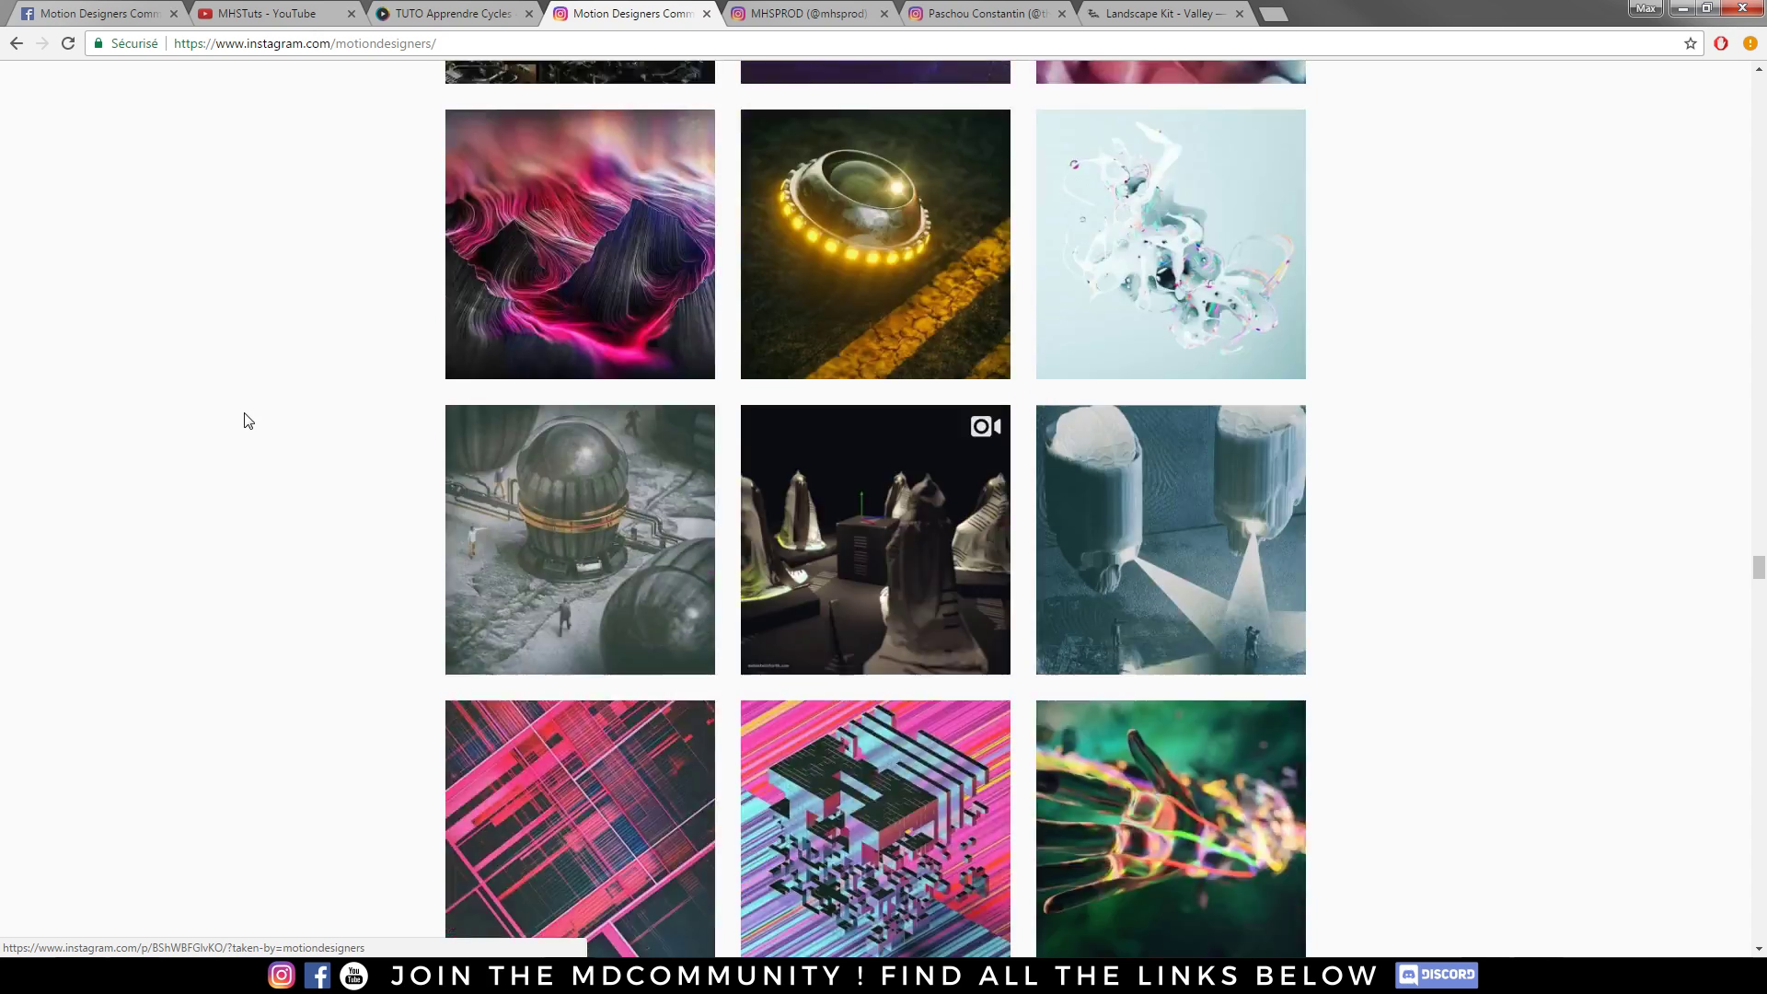
scroll(248, 425, "down", 17)
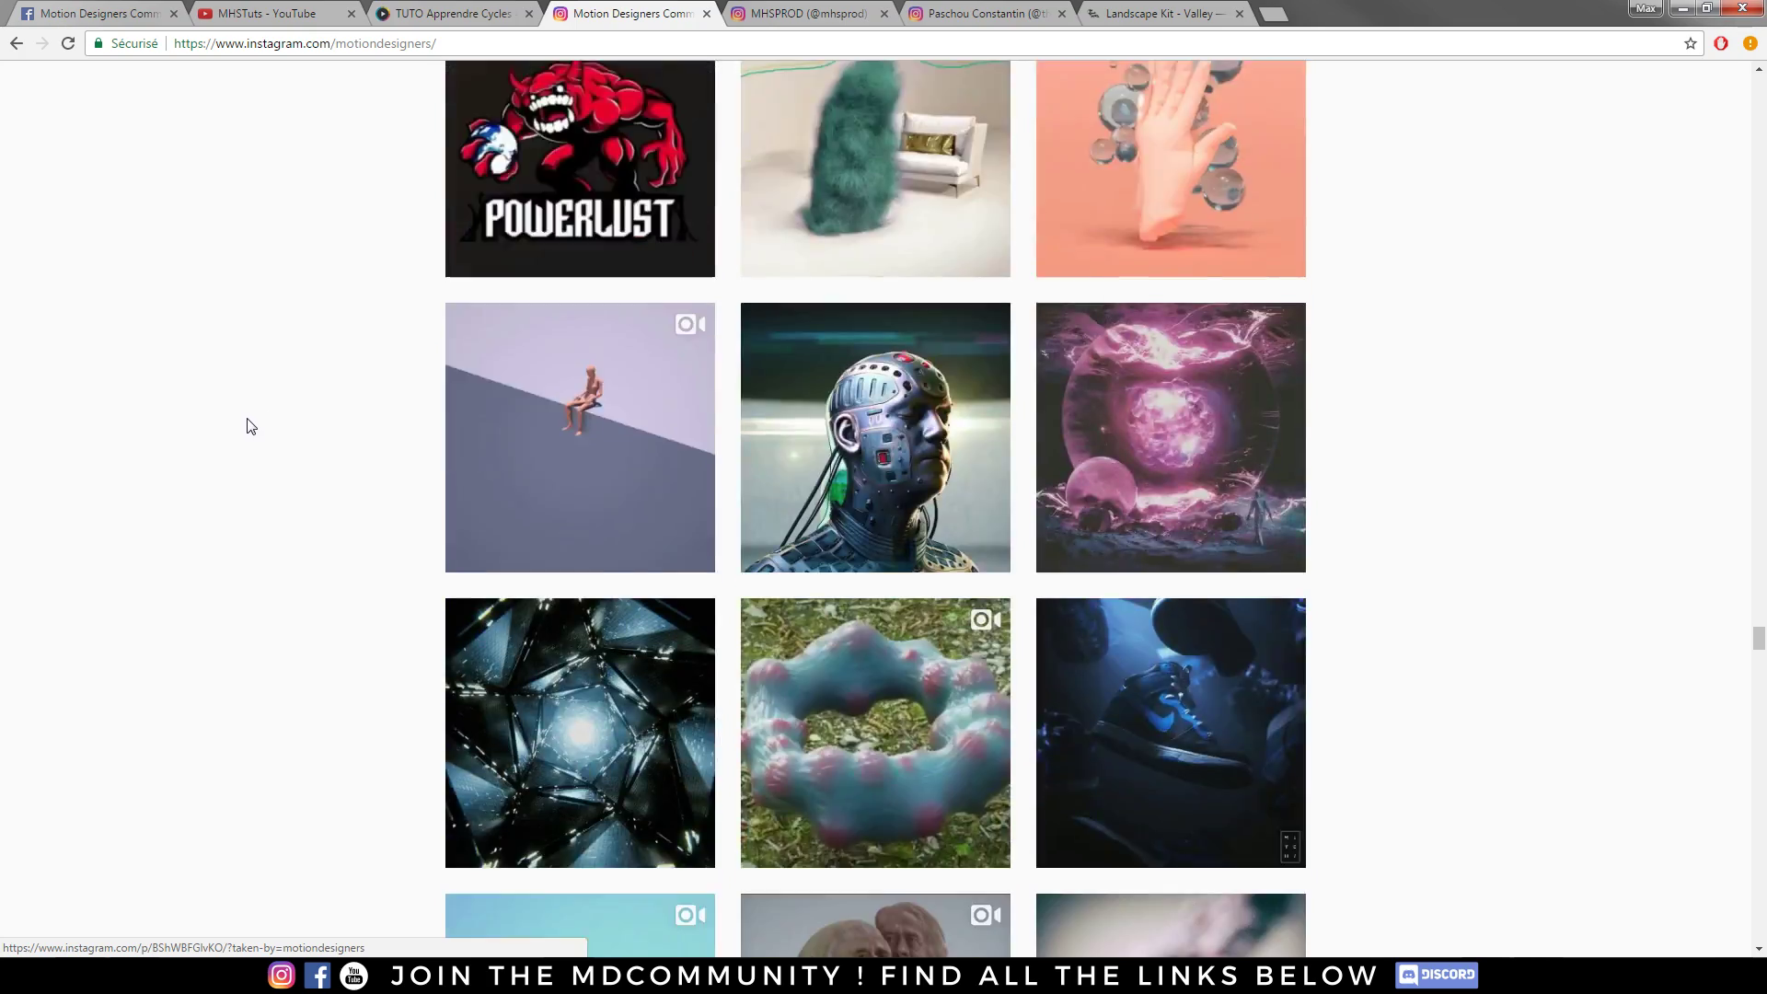
scroll(258, 422, "down", 18)
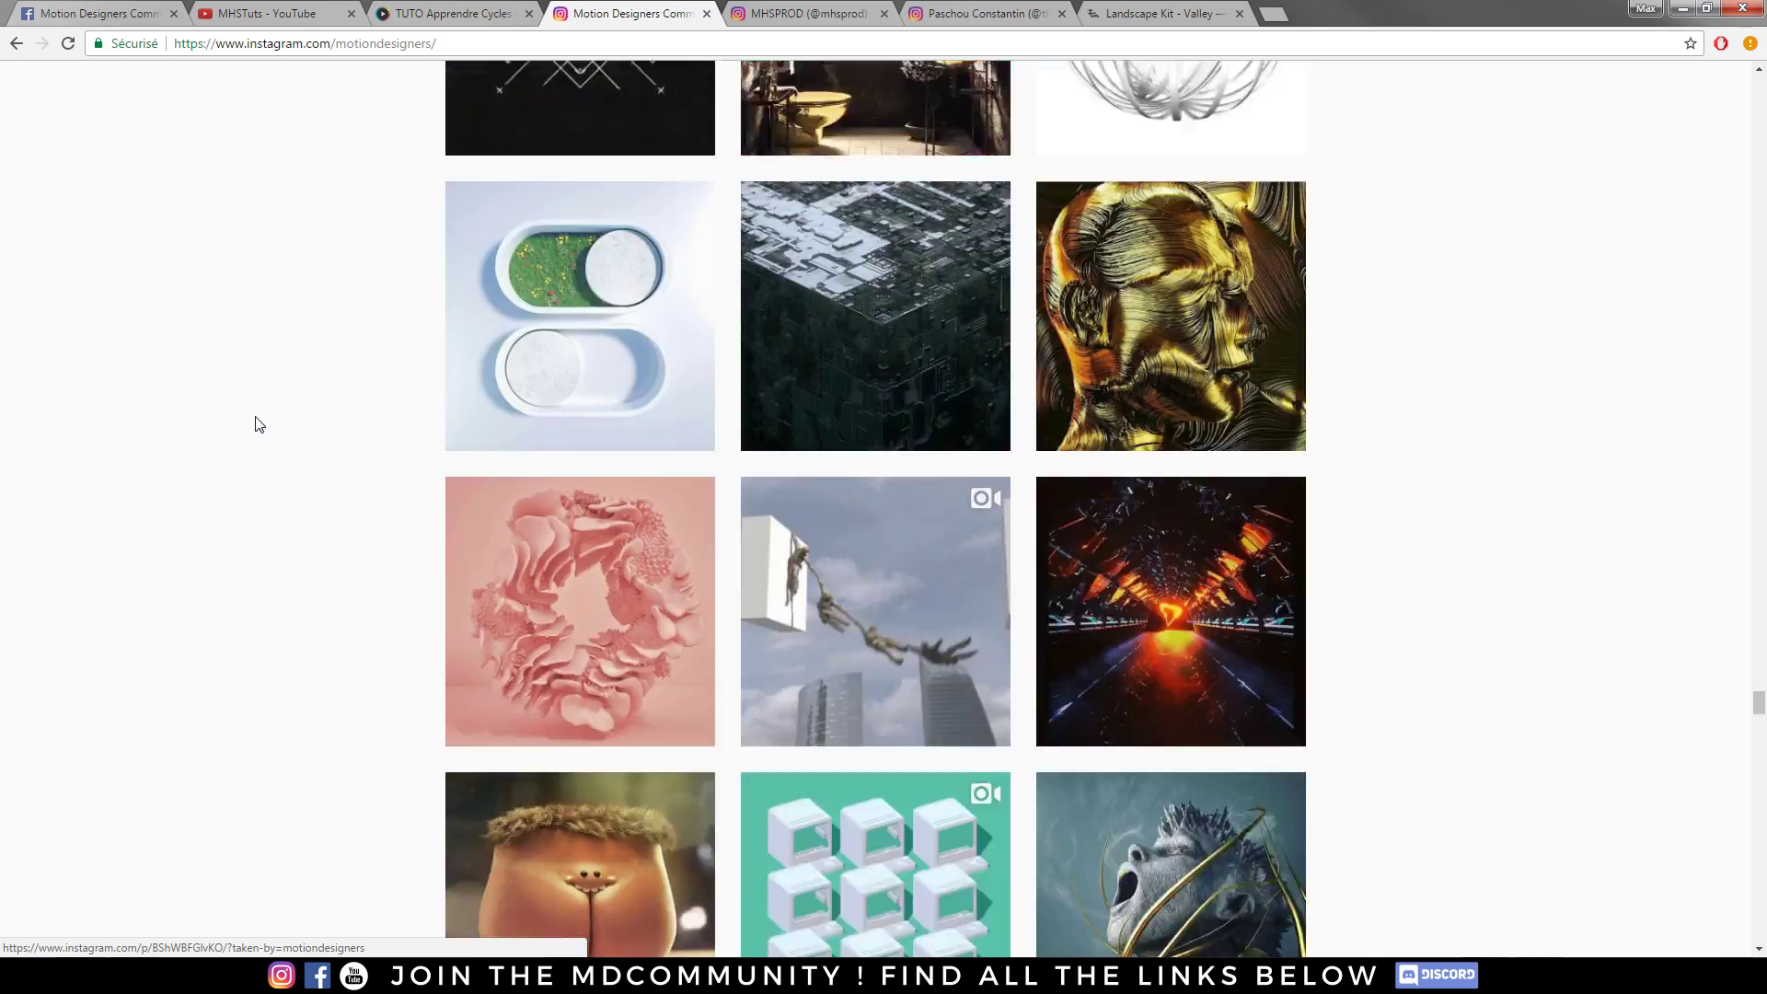
scroll(262, 416, "down", 20)
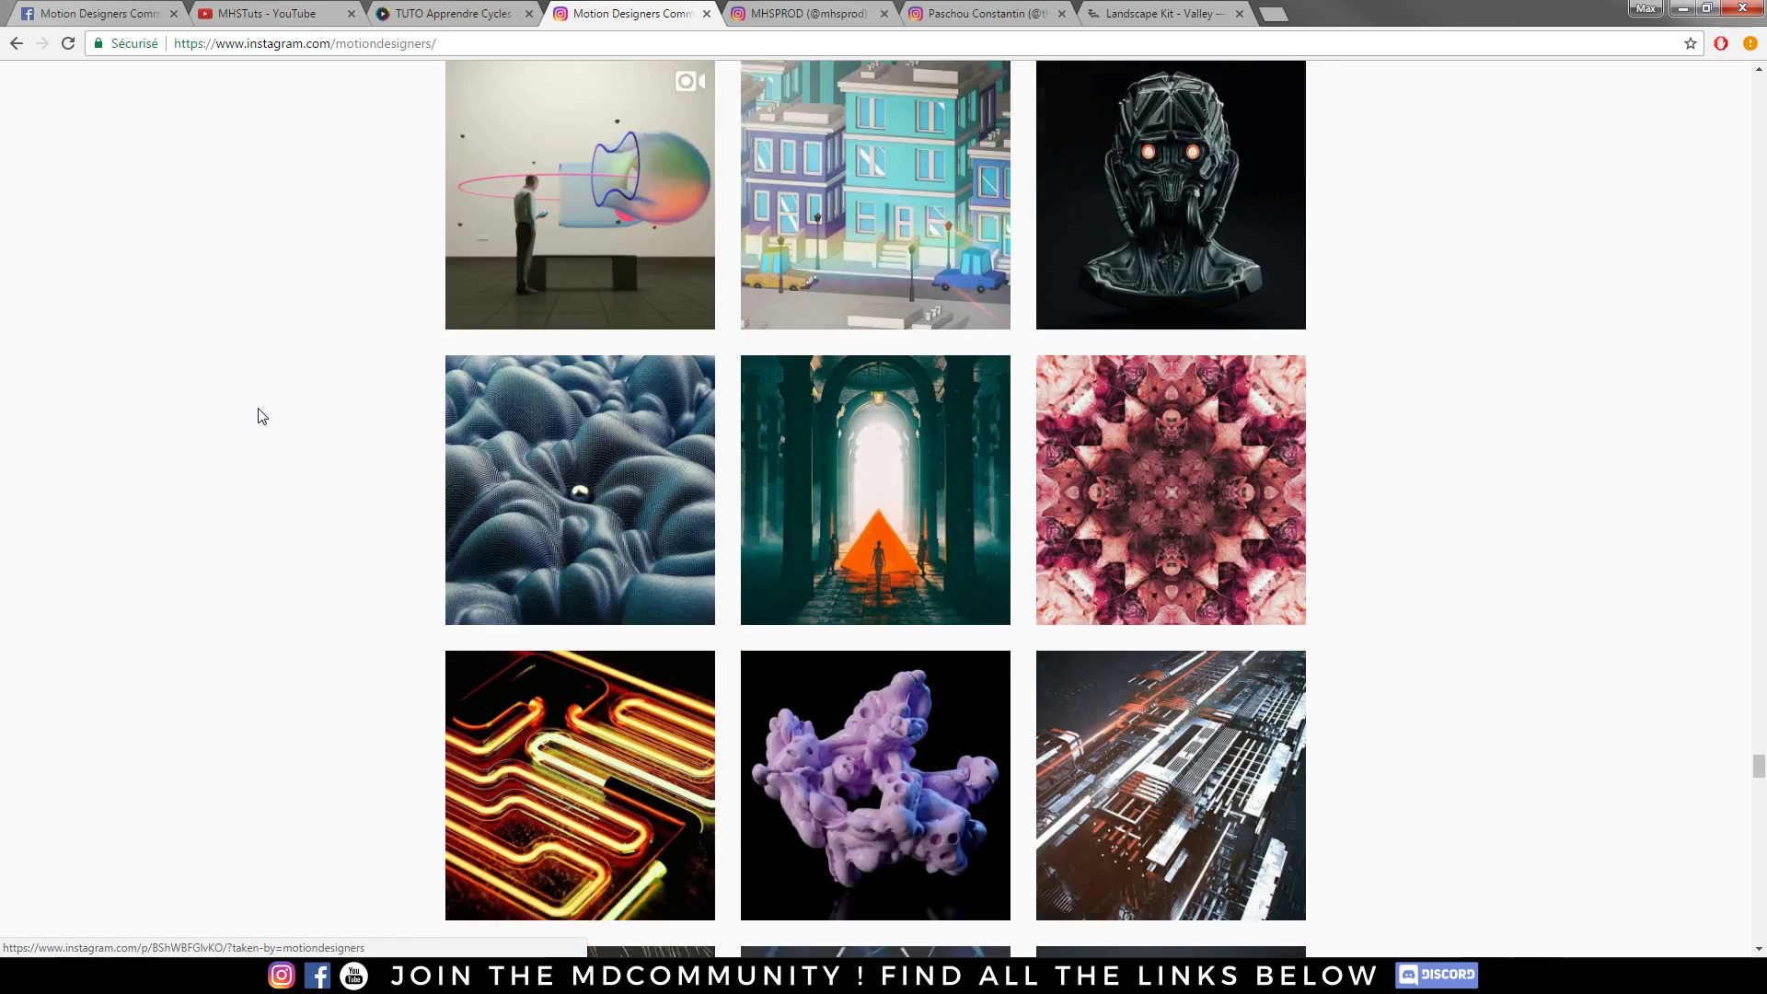
scroll(257, 419, "down", 6)
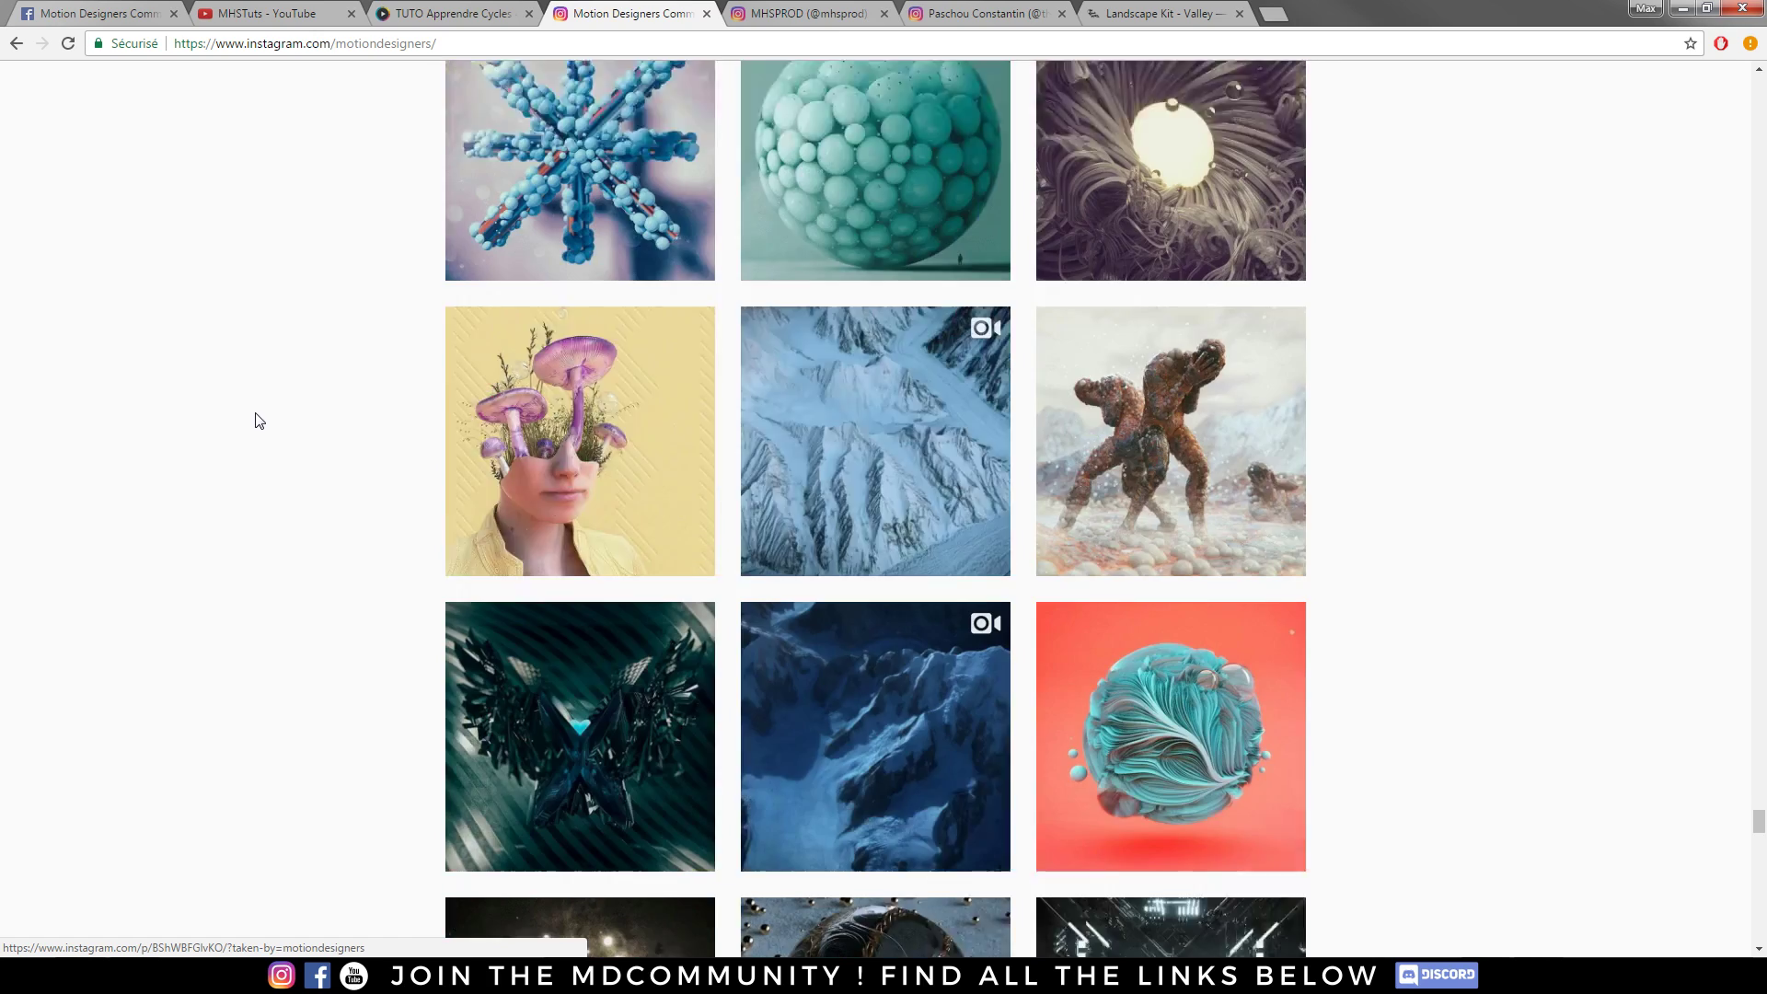
left_click(852, 360)
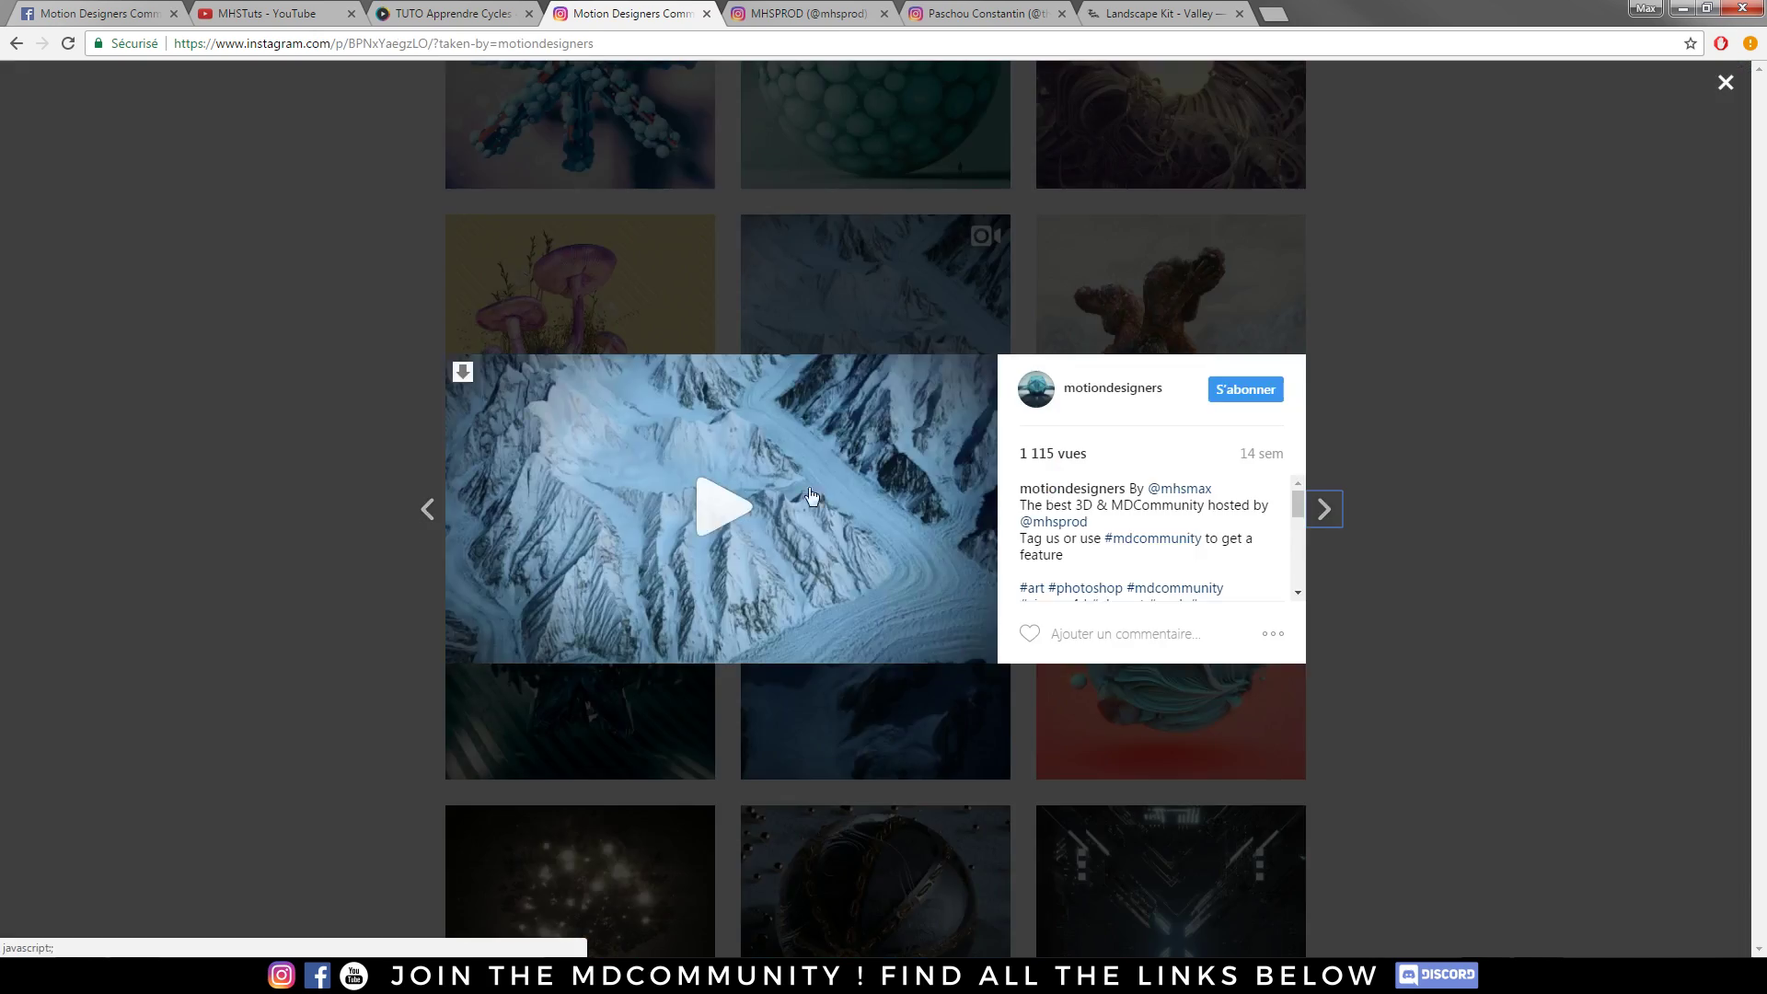
left_click(696, 532)
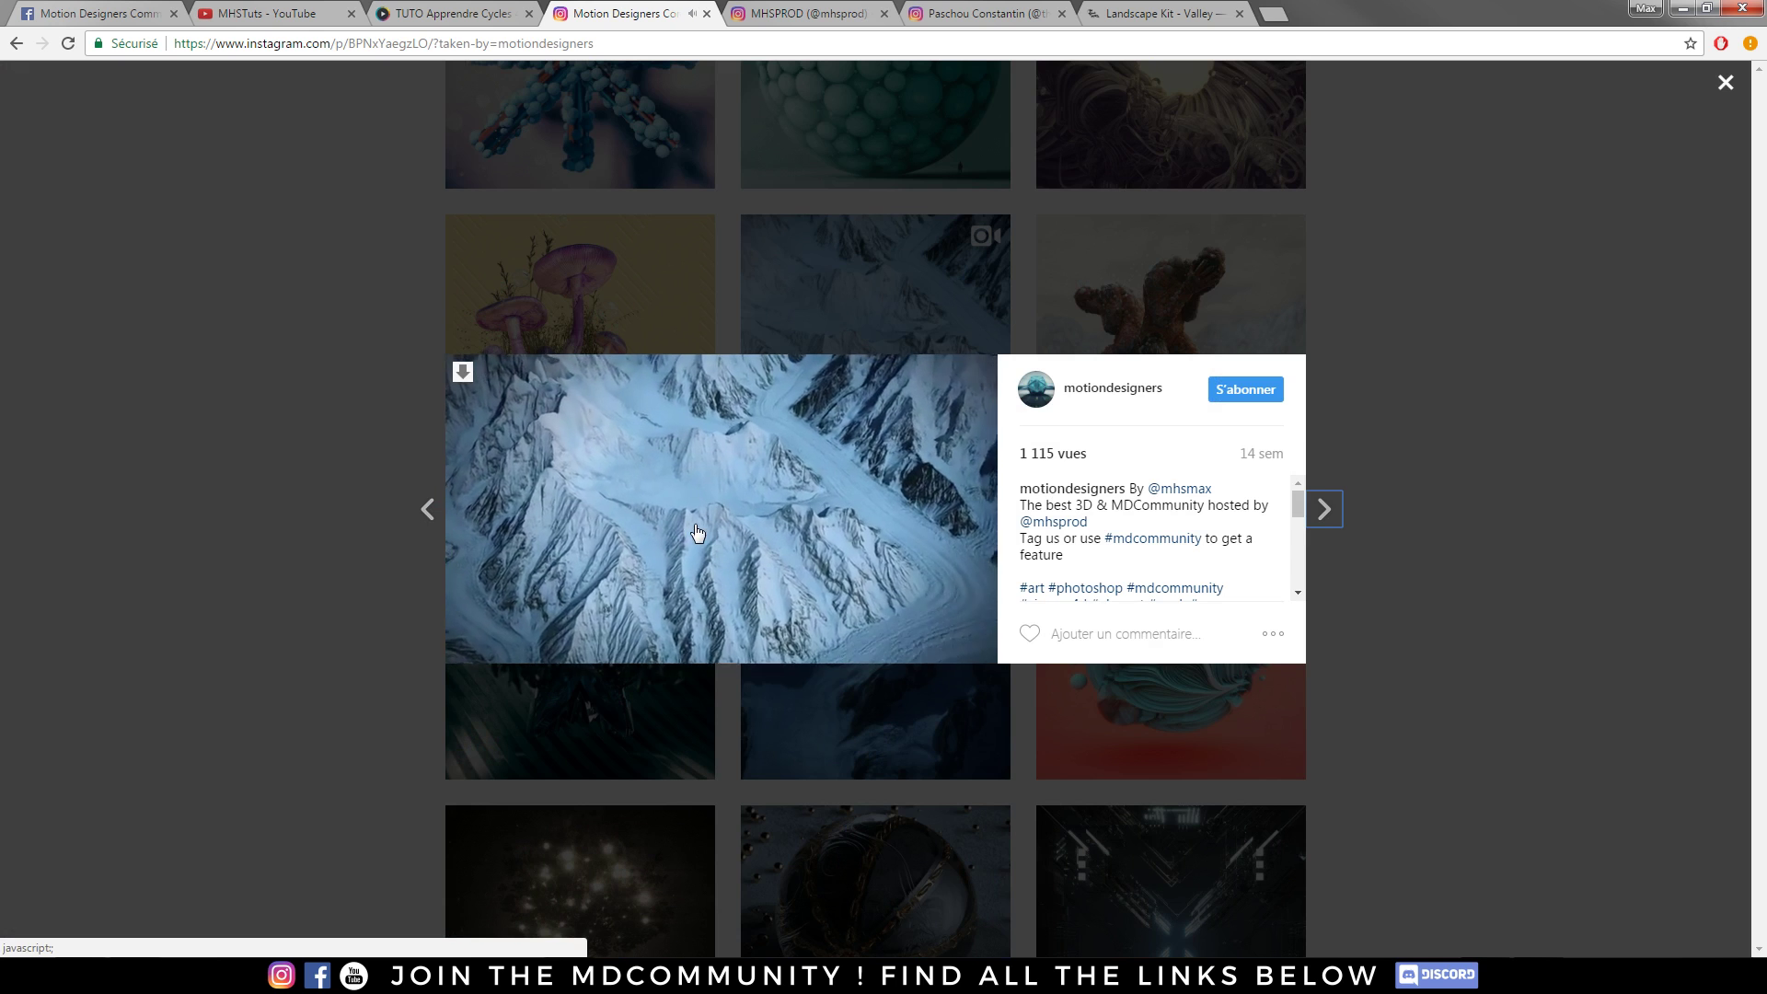
left_click(347, 528)
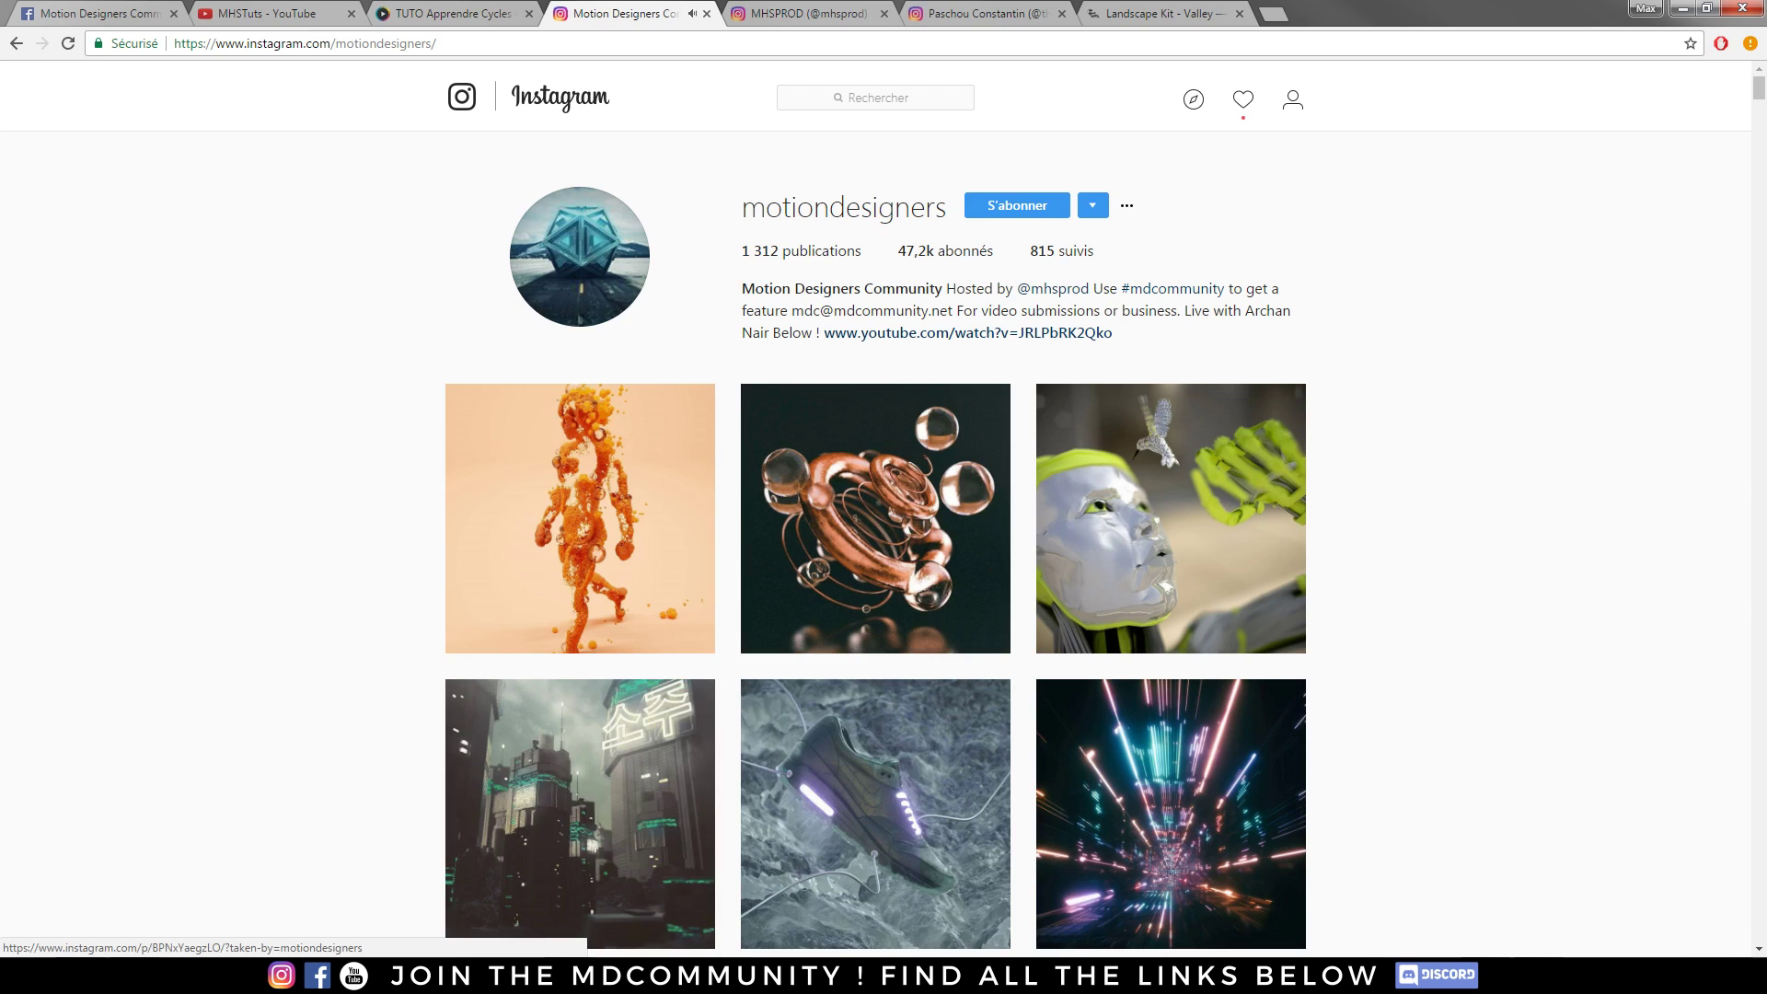
key("alt+Tab")
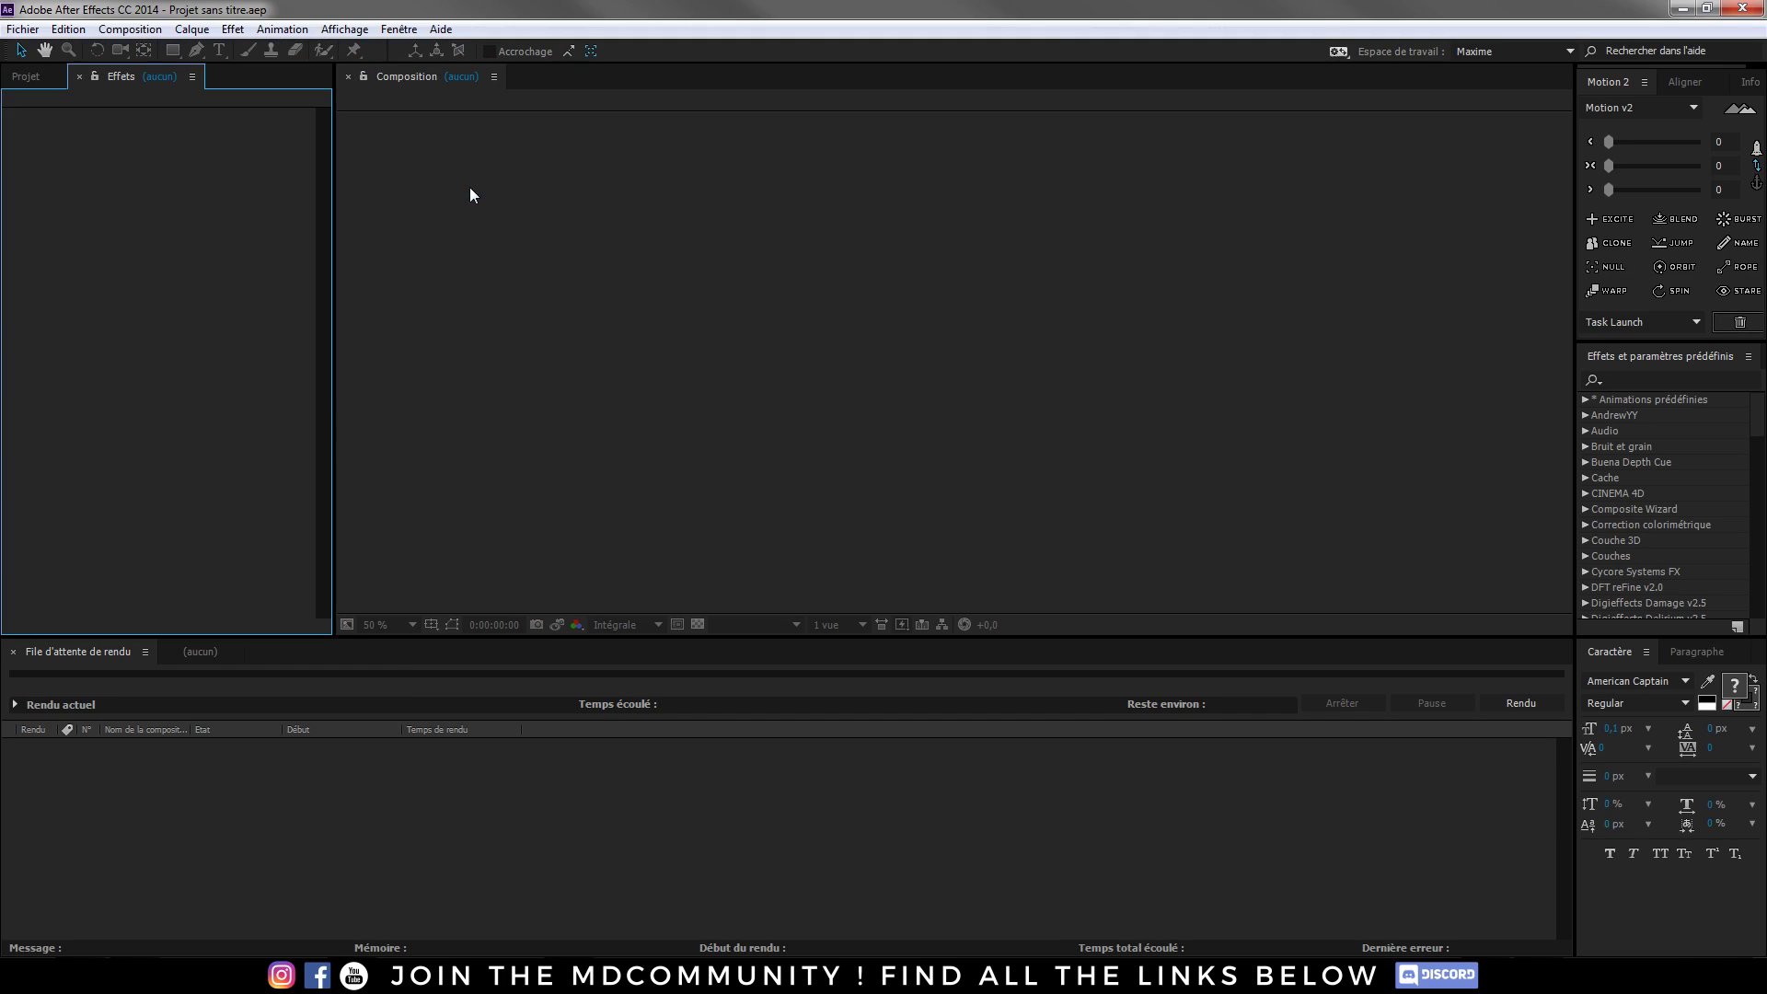
- Import the rendered 546546 image from Images 3D and build a composition from it
left_click(23, 28)
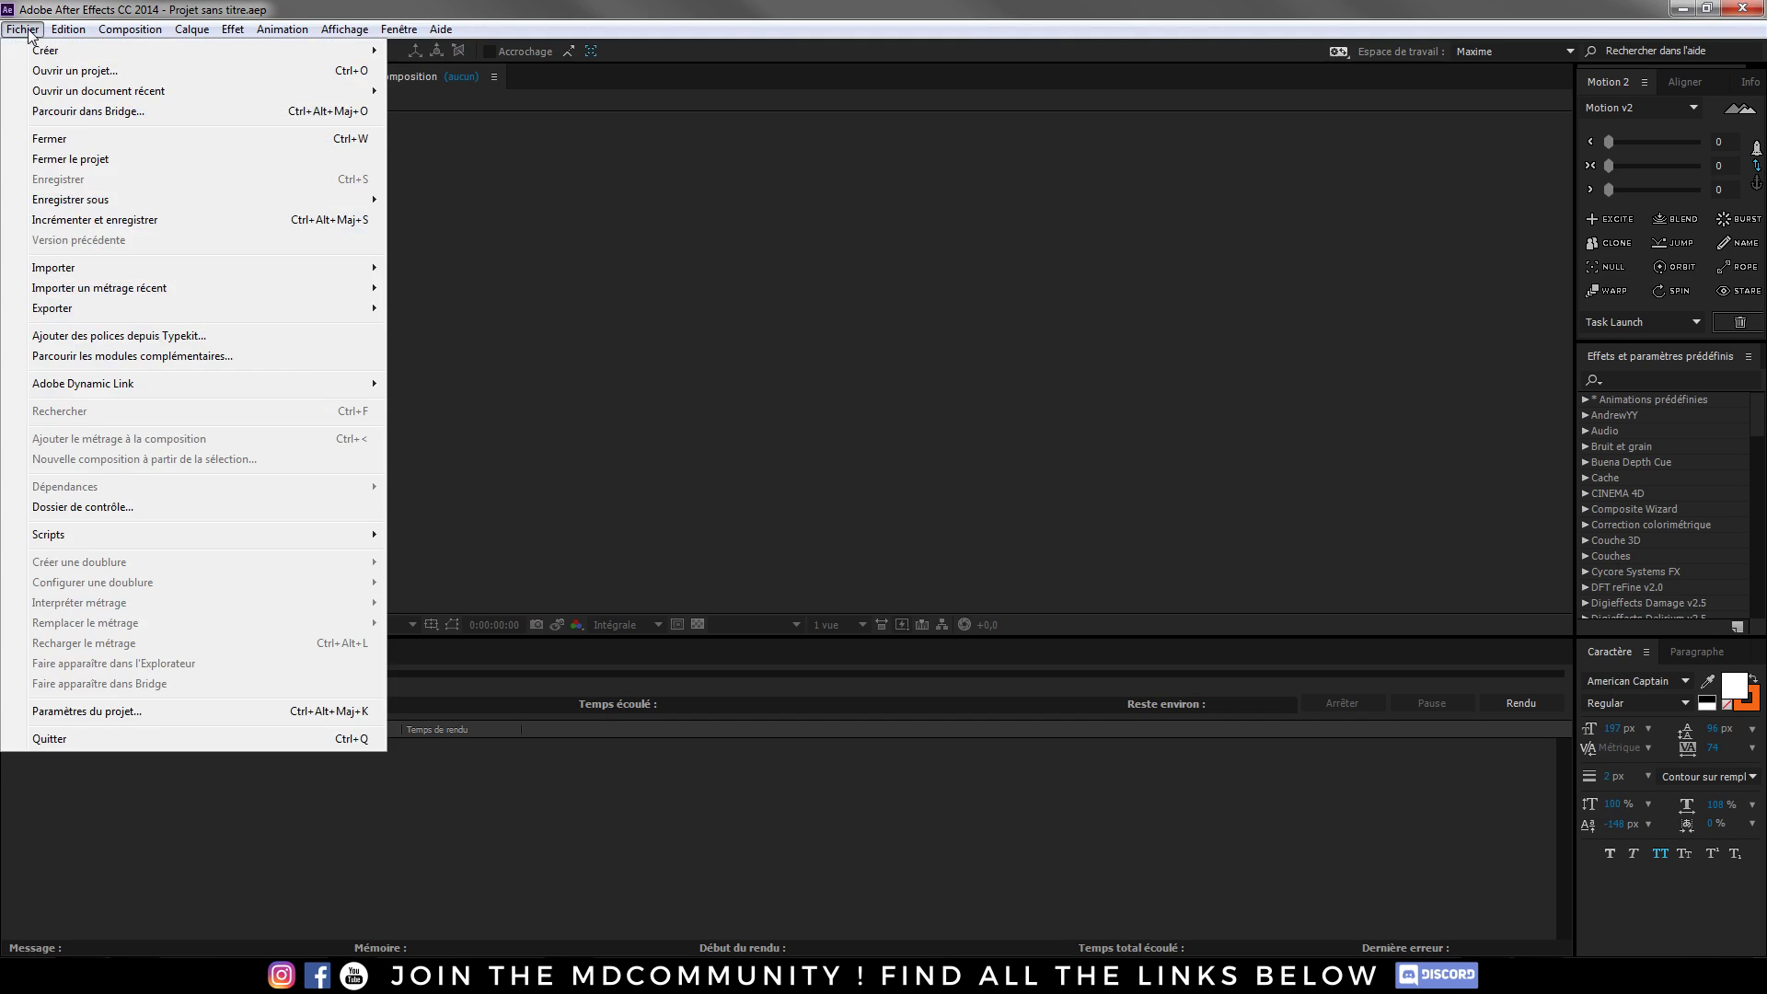
mouse_move(138, 268)
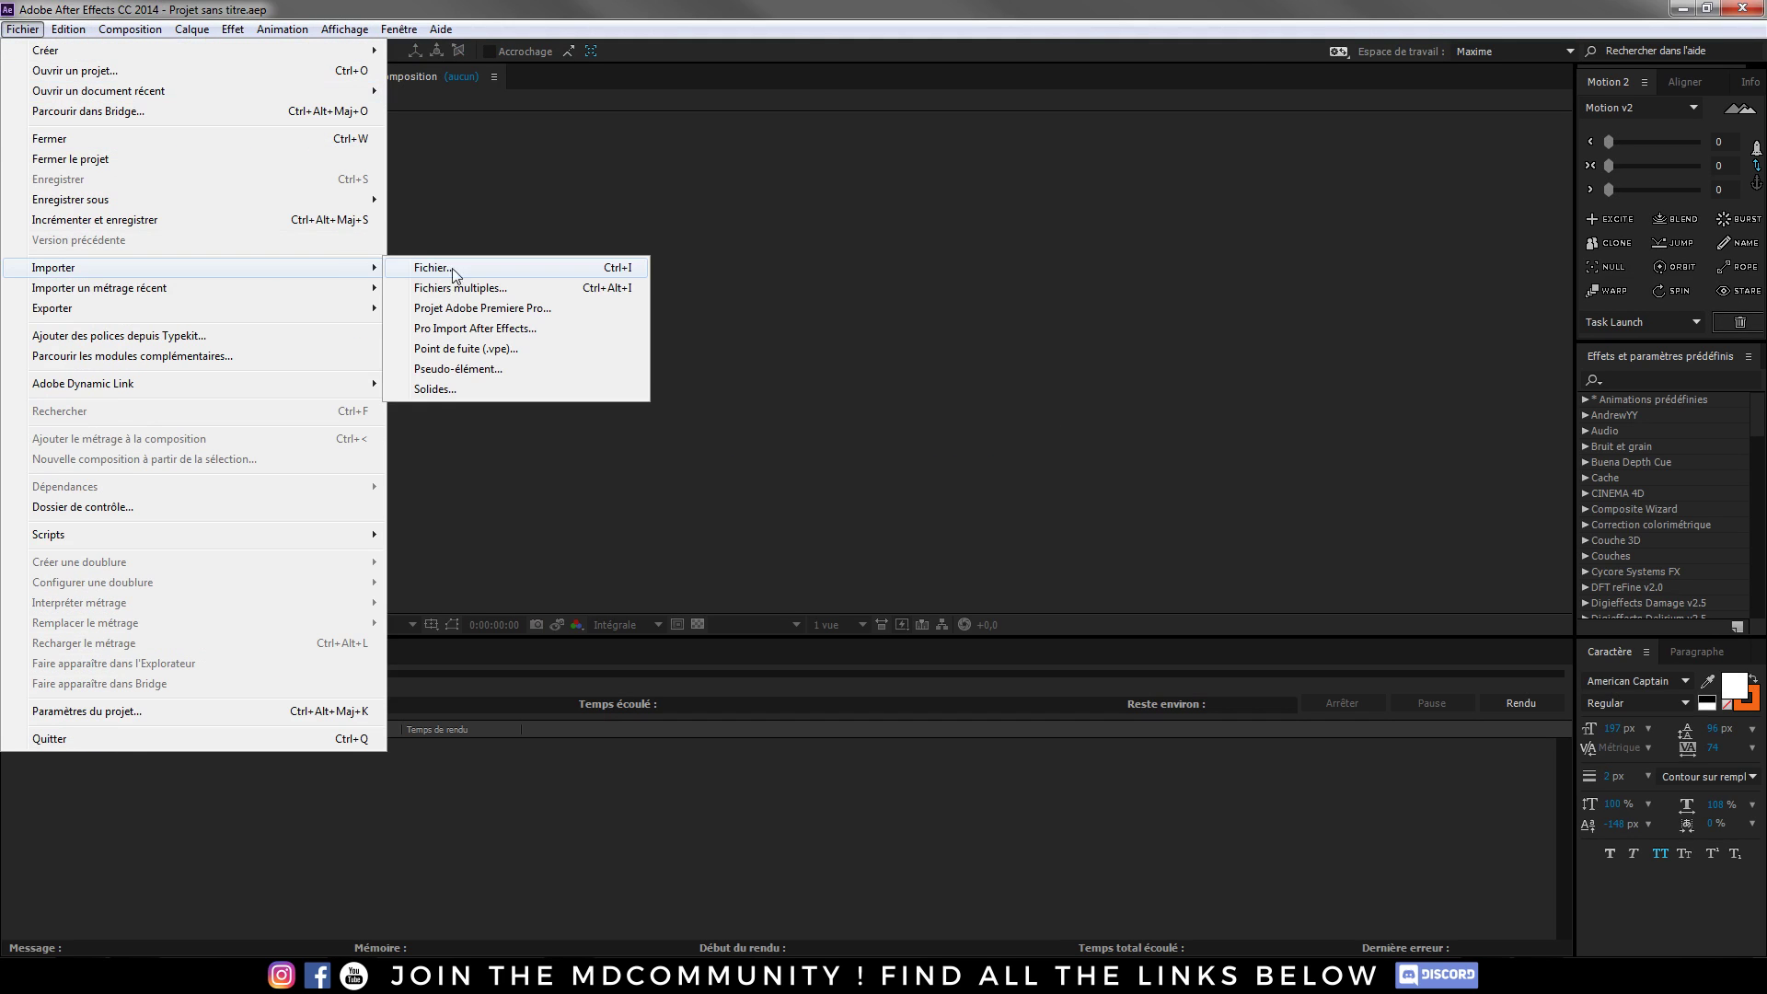
left_click(460, 269)
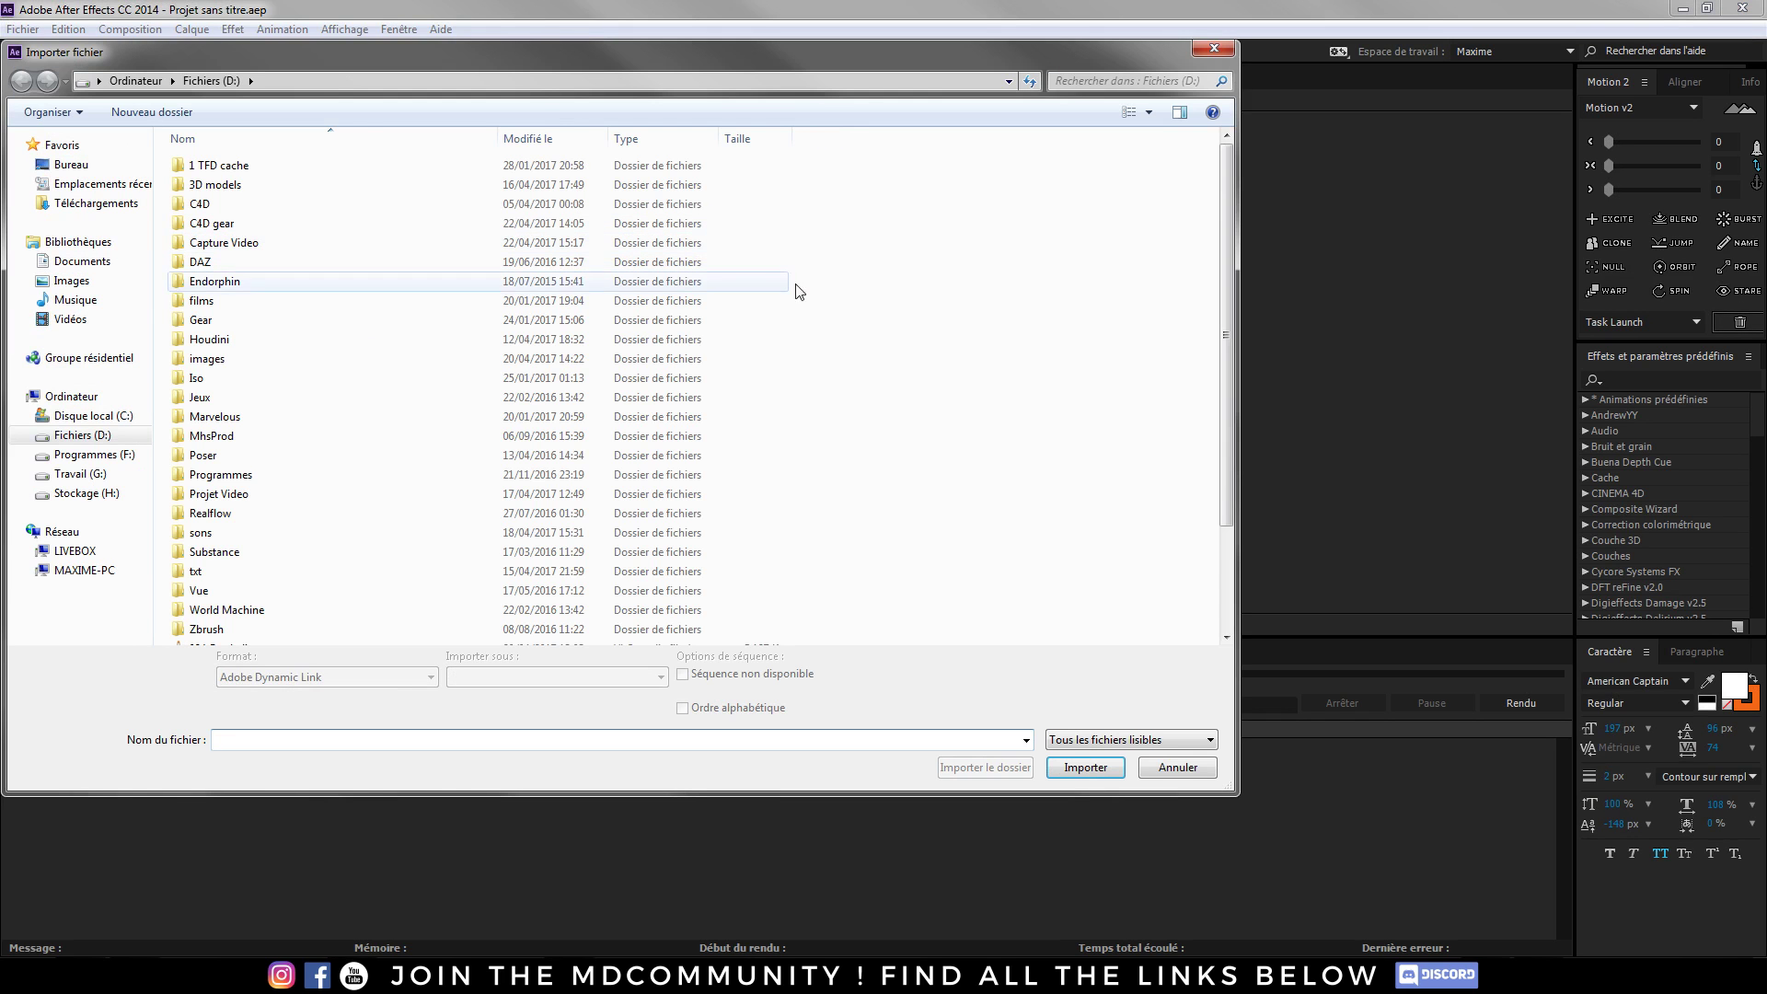
double_click(208, 359)
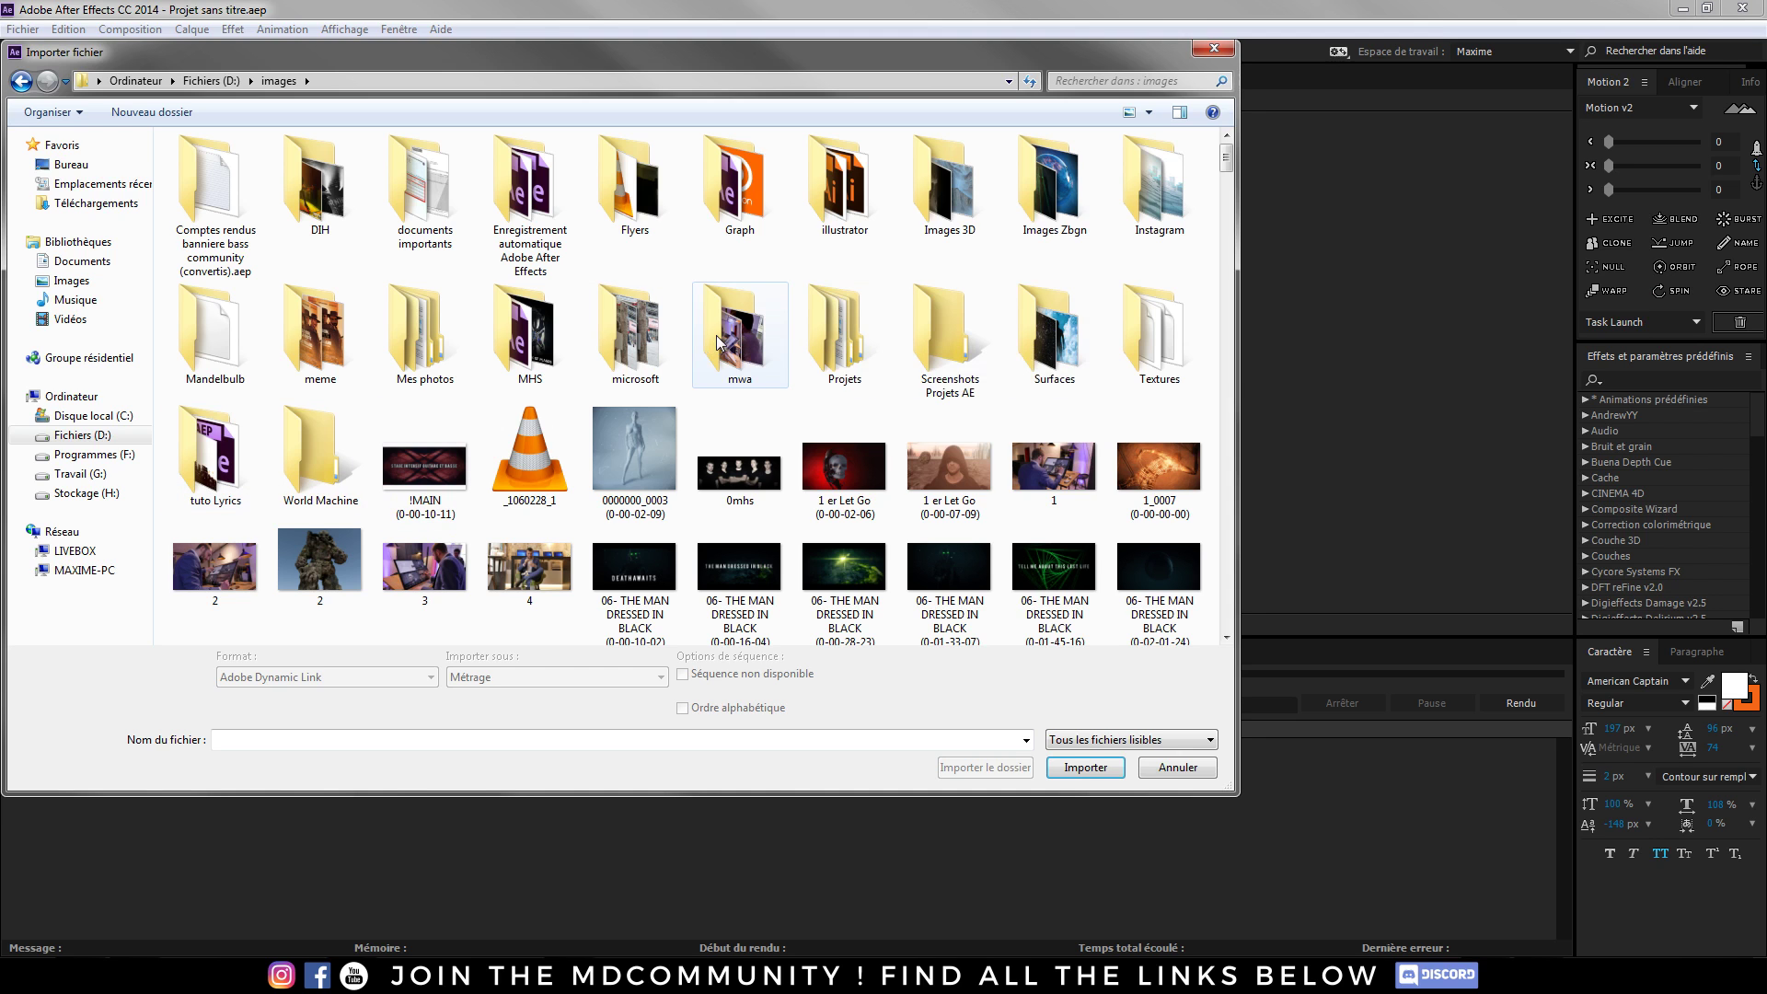
left_click(985, 202)
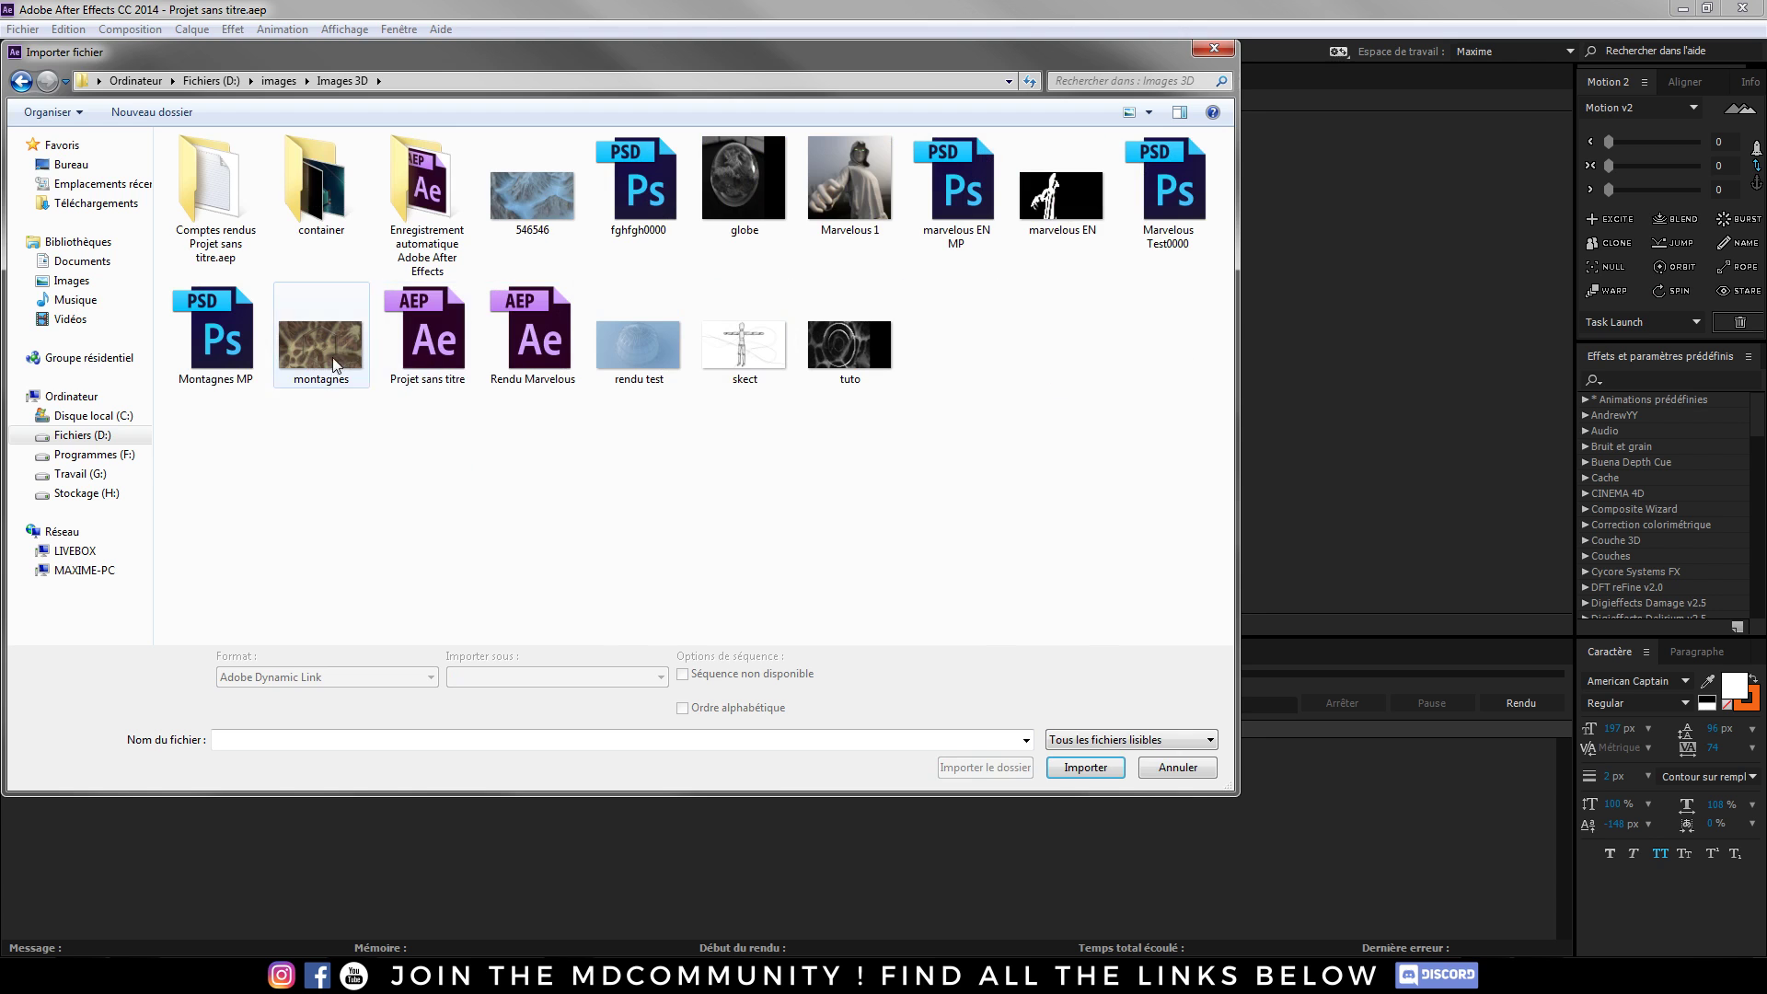
double_click(520, 202)
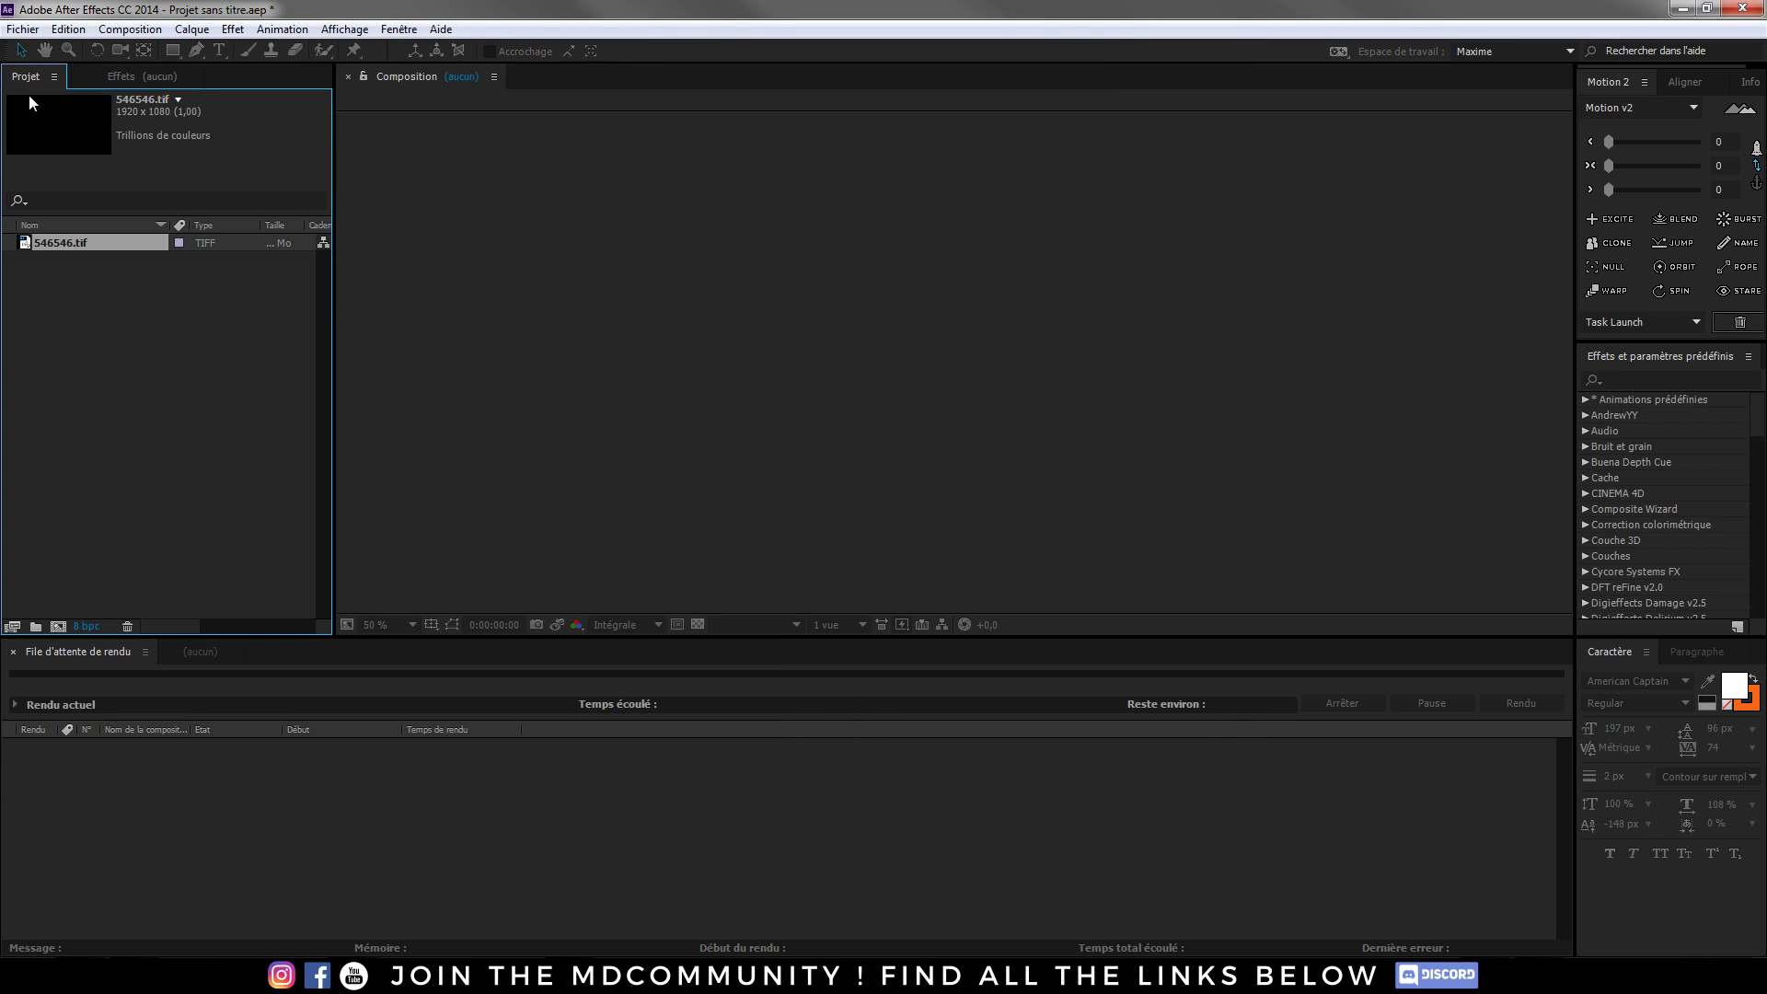
left_click_drag(96, 255, 611, 308)
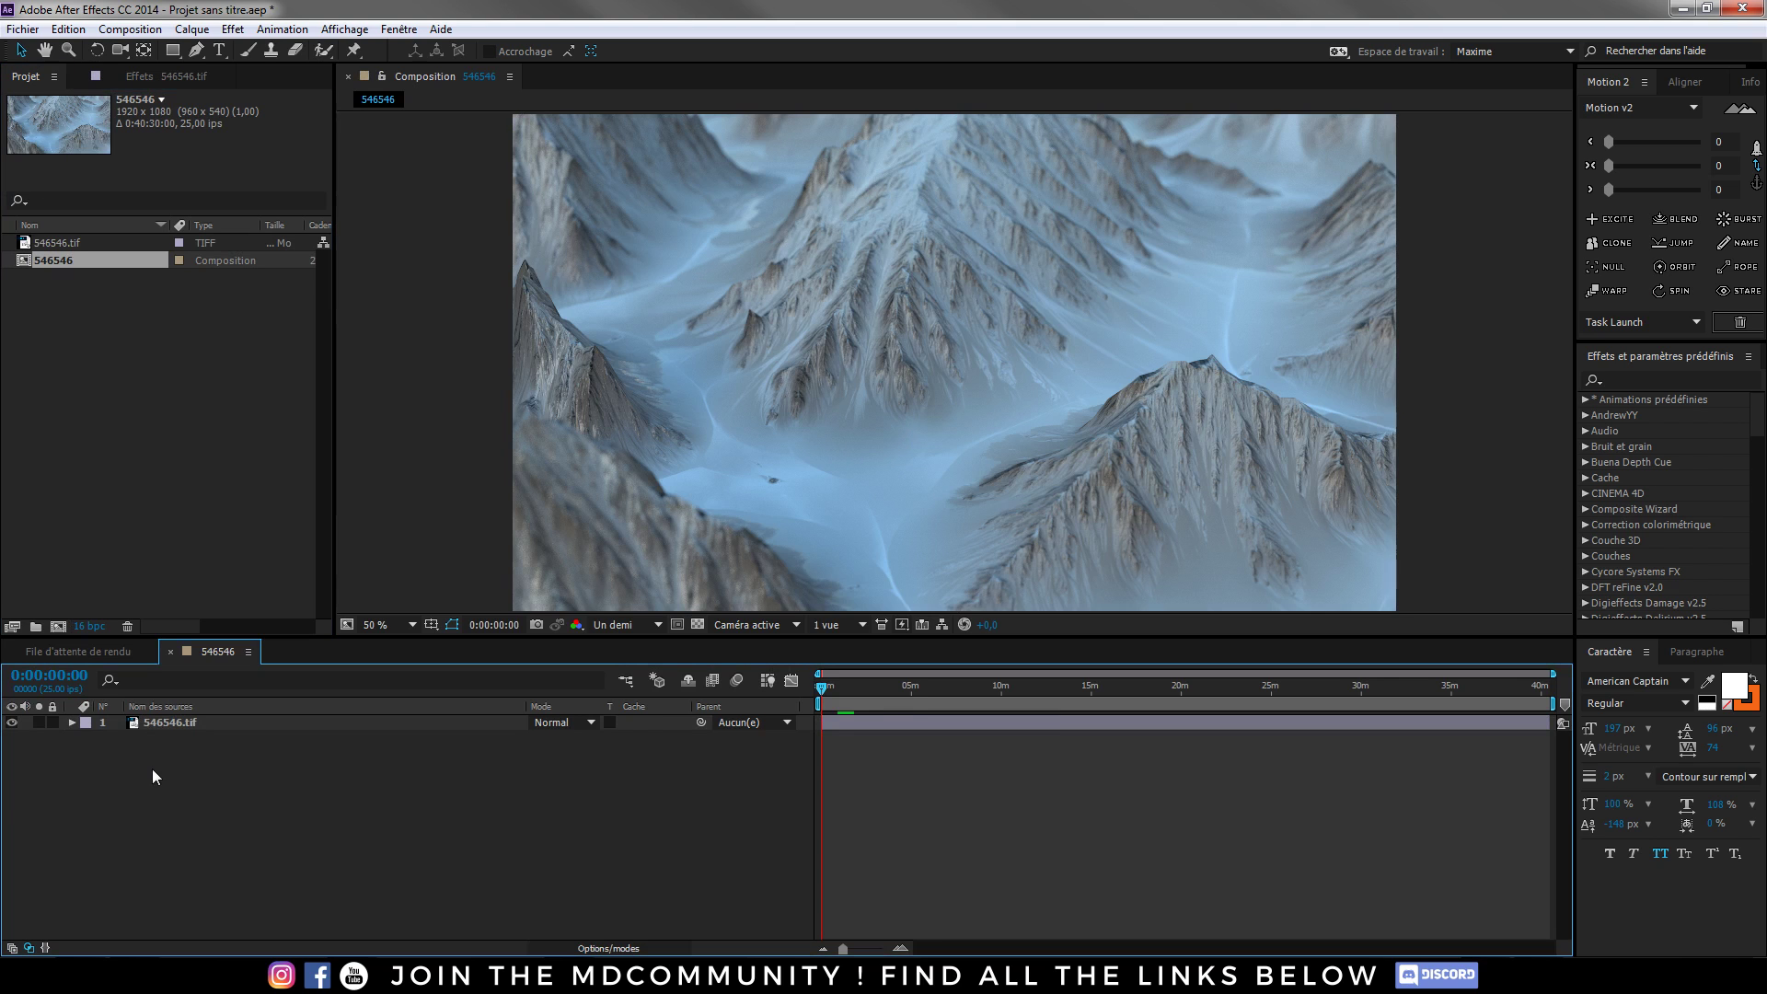
- Add an adjustment layer with Magic Bullet Looks via FX Console and open the Looks editor
key("ctrl+alt+y")
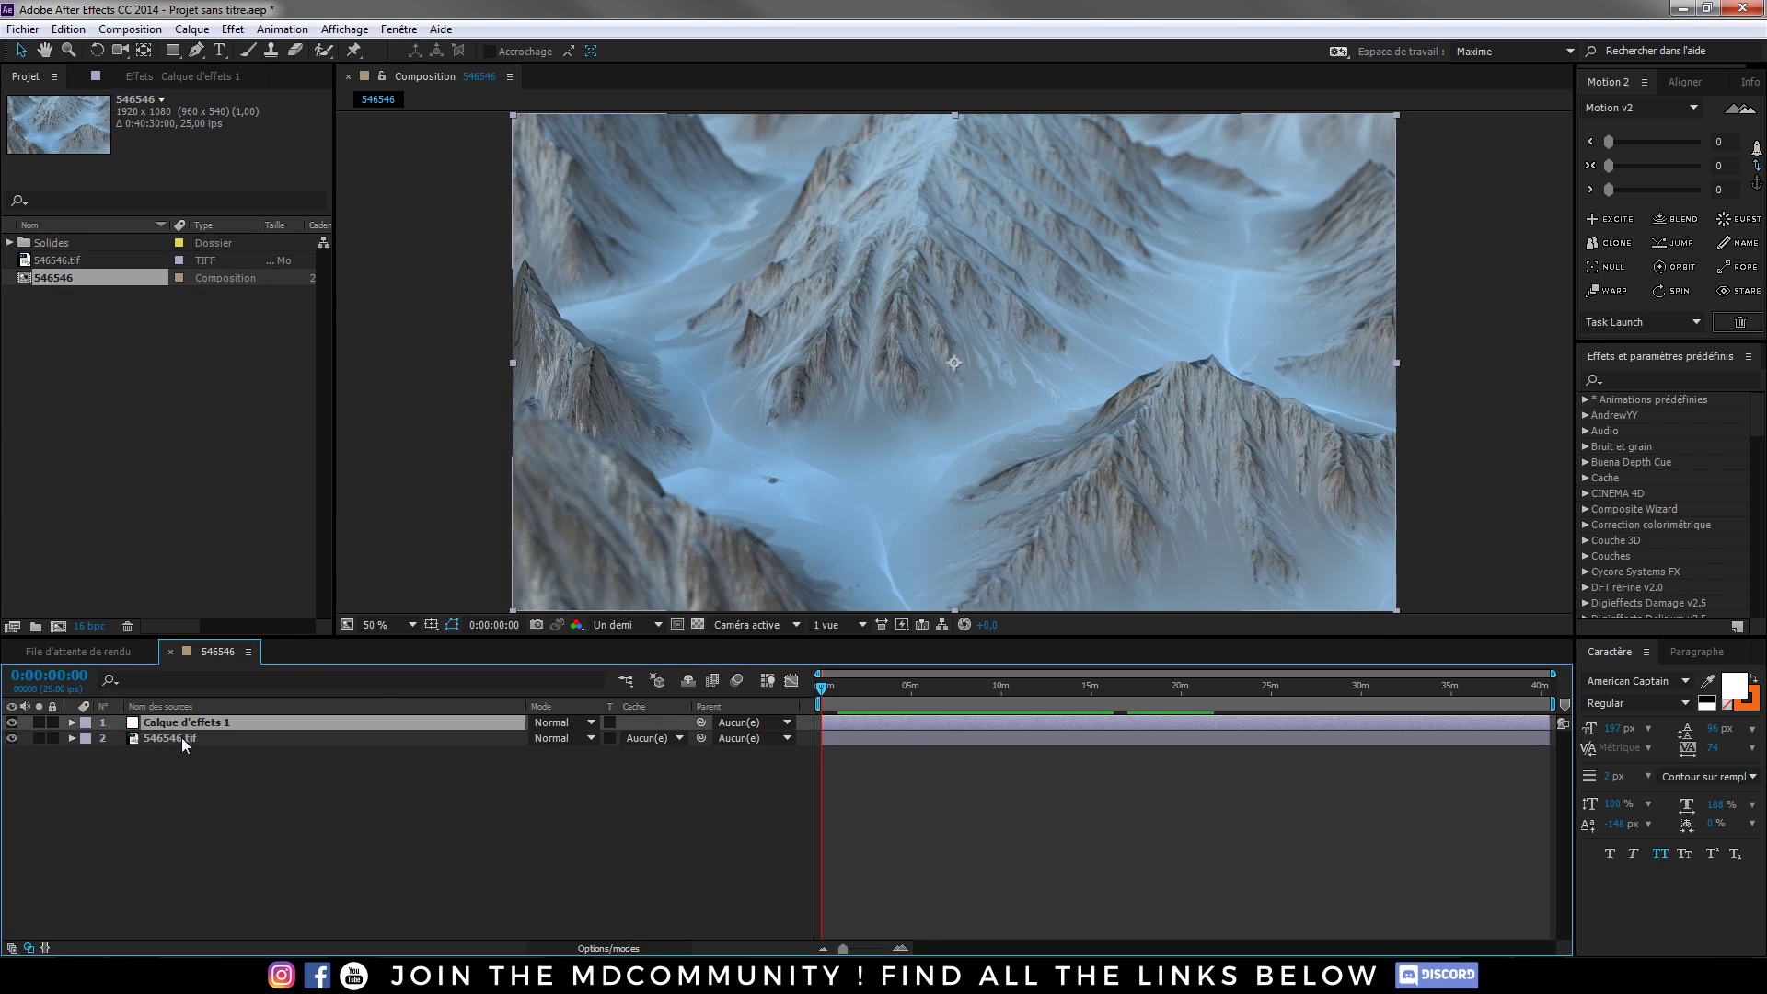
key("ctrl+space")
left_click(29, 720)
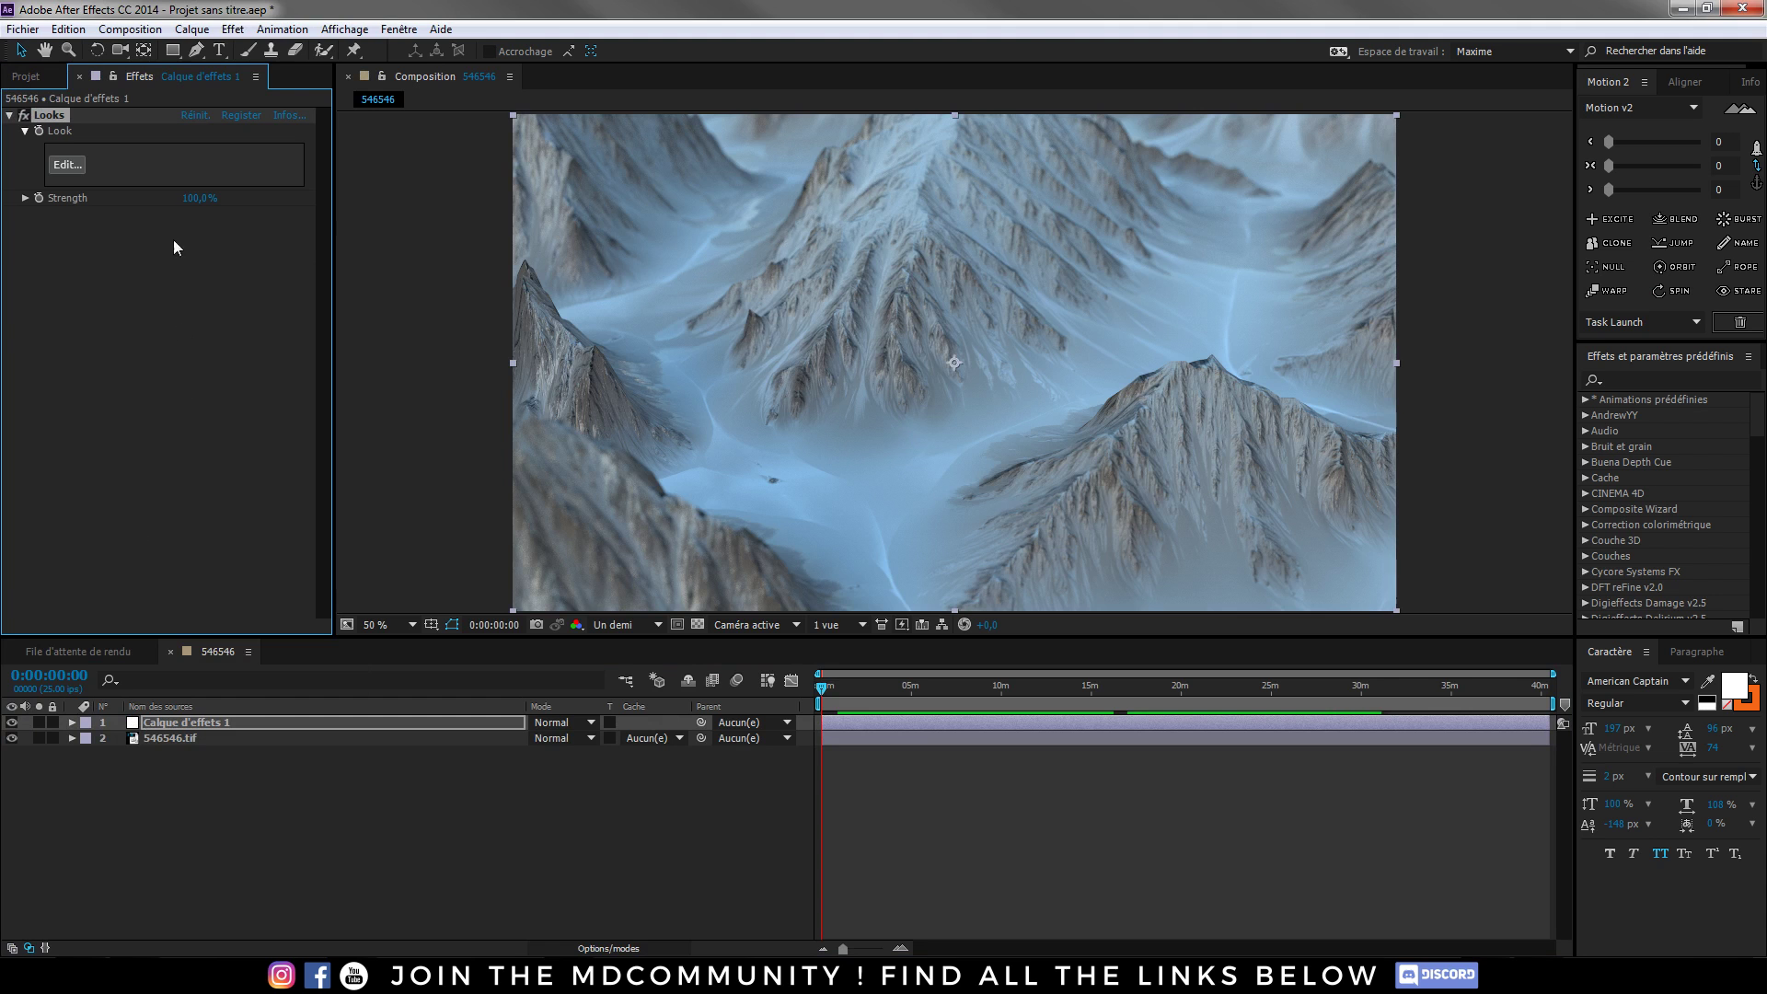
left_click(65, 168)
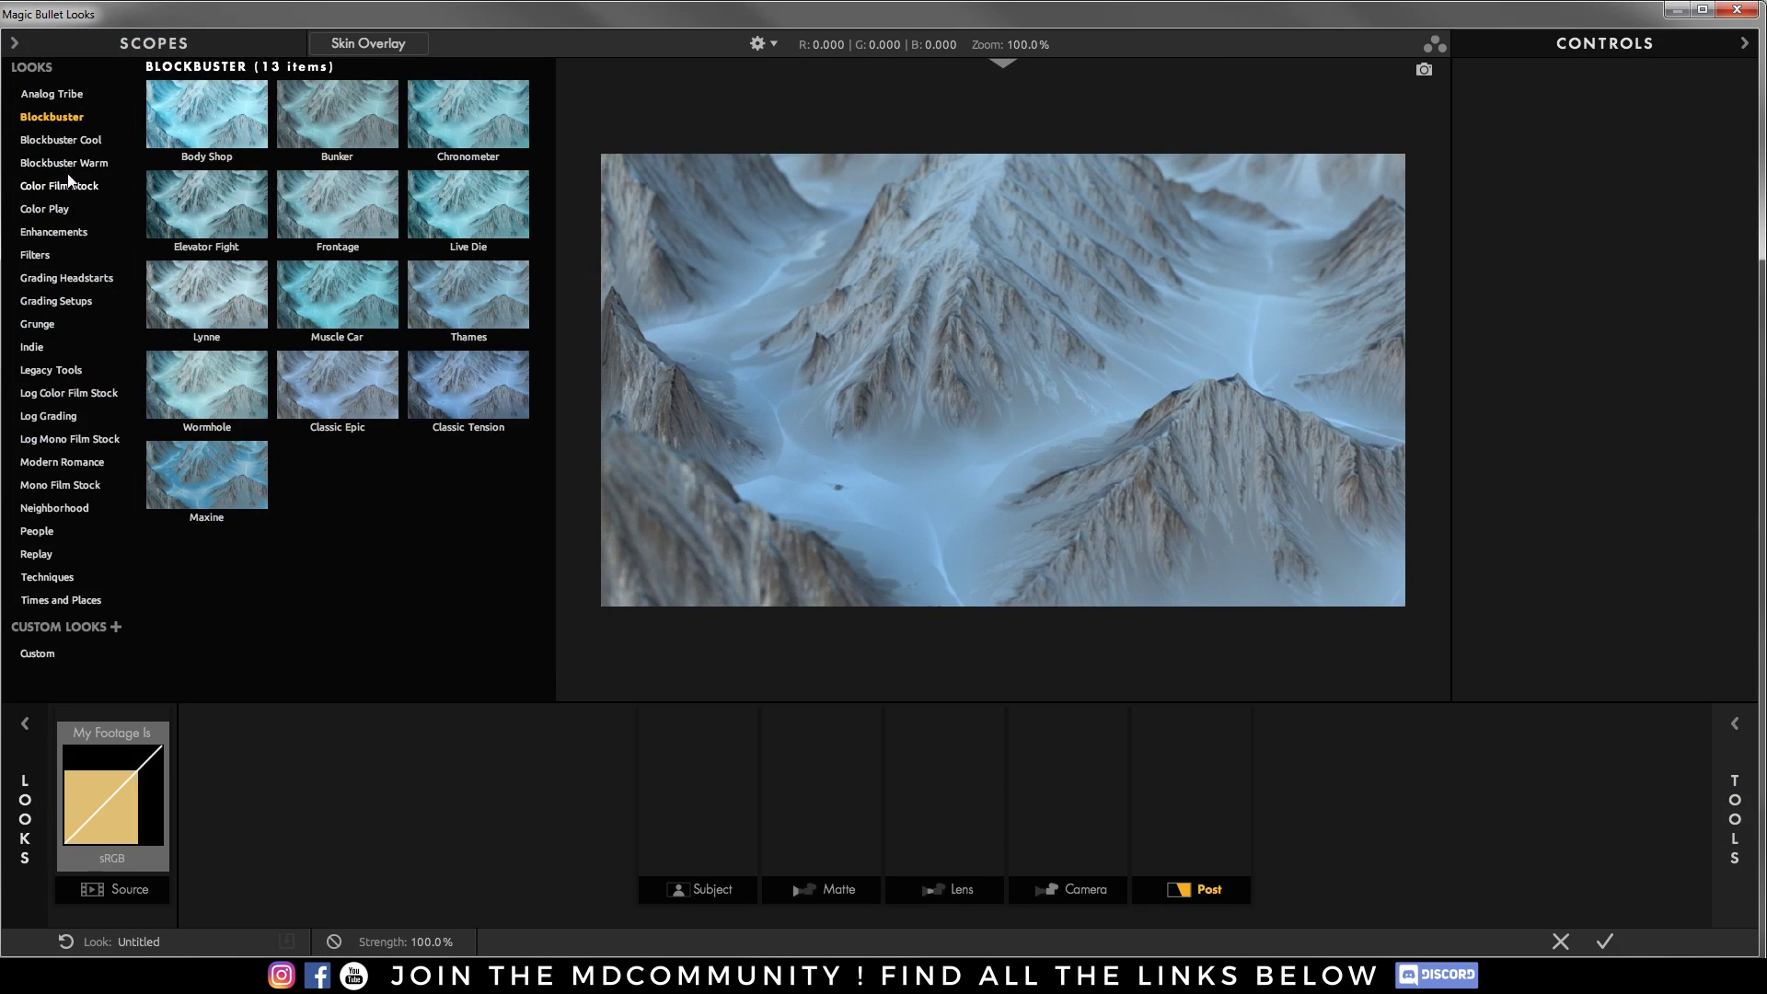
- Preview Blockbuster looks such as Bunker, Chronometer, Body Shop and Elevator Fight, then apply Lynne to the render
left_click(324, 107)
left_click(471, 113)
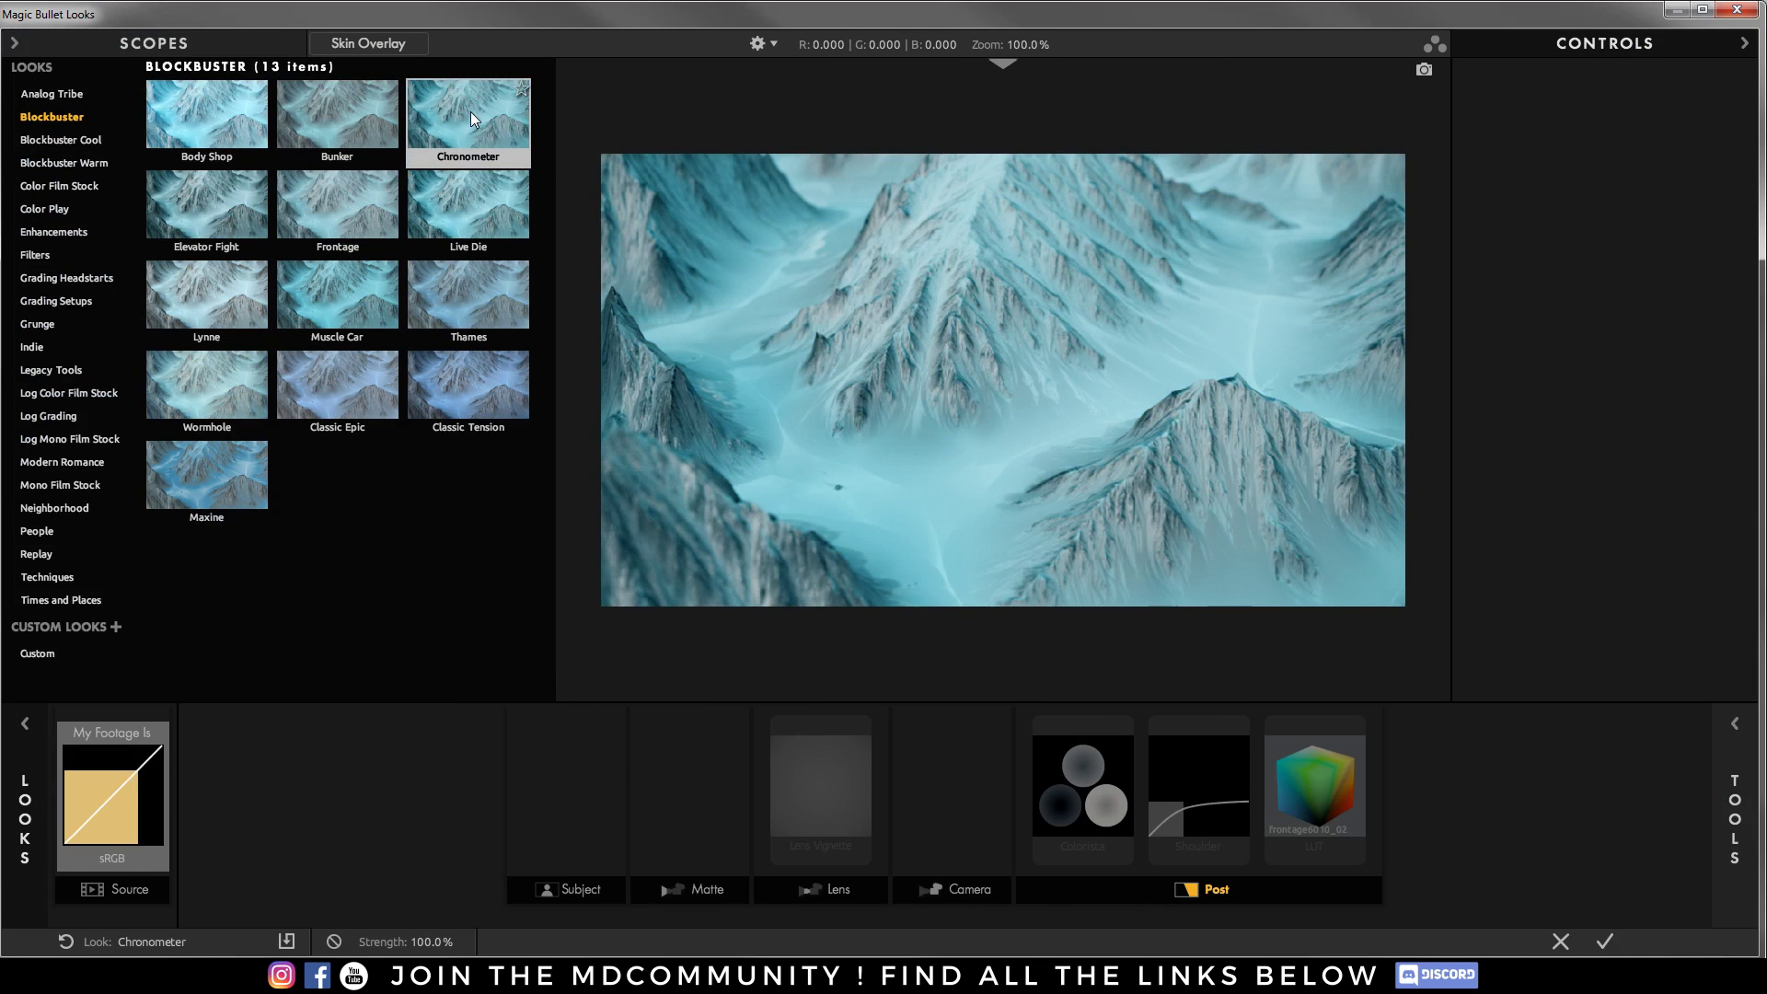
left_click(217, 107)
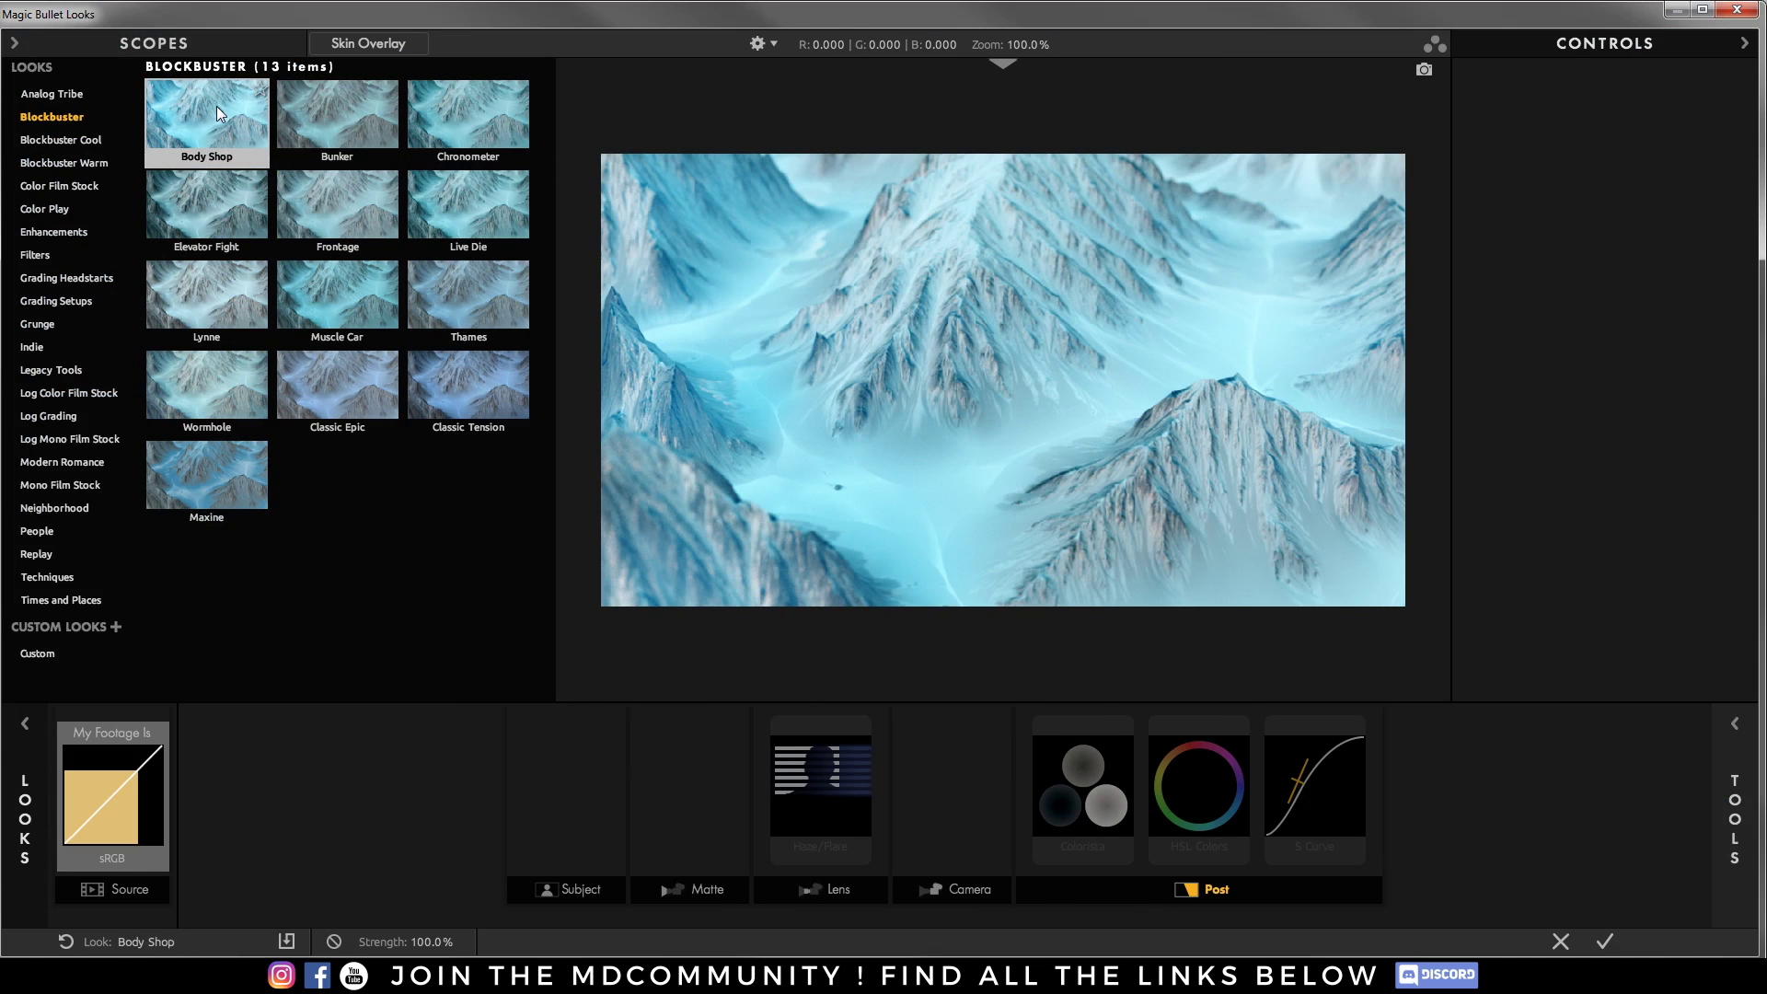
left_click(157, 497)
left_click(192, 123)
left_click(186, 195)
left_click(484, 401)
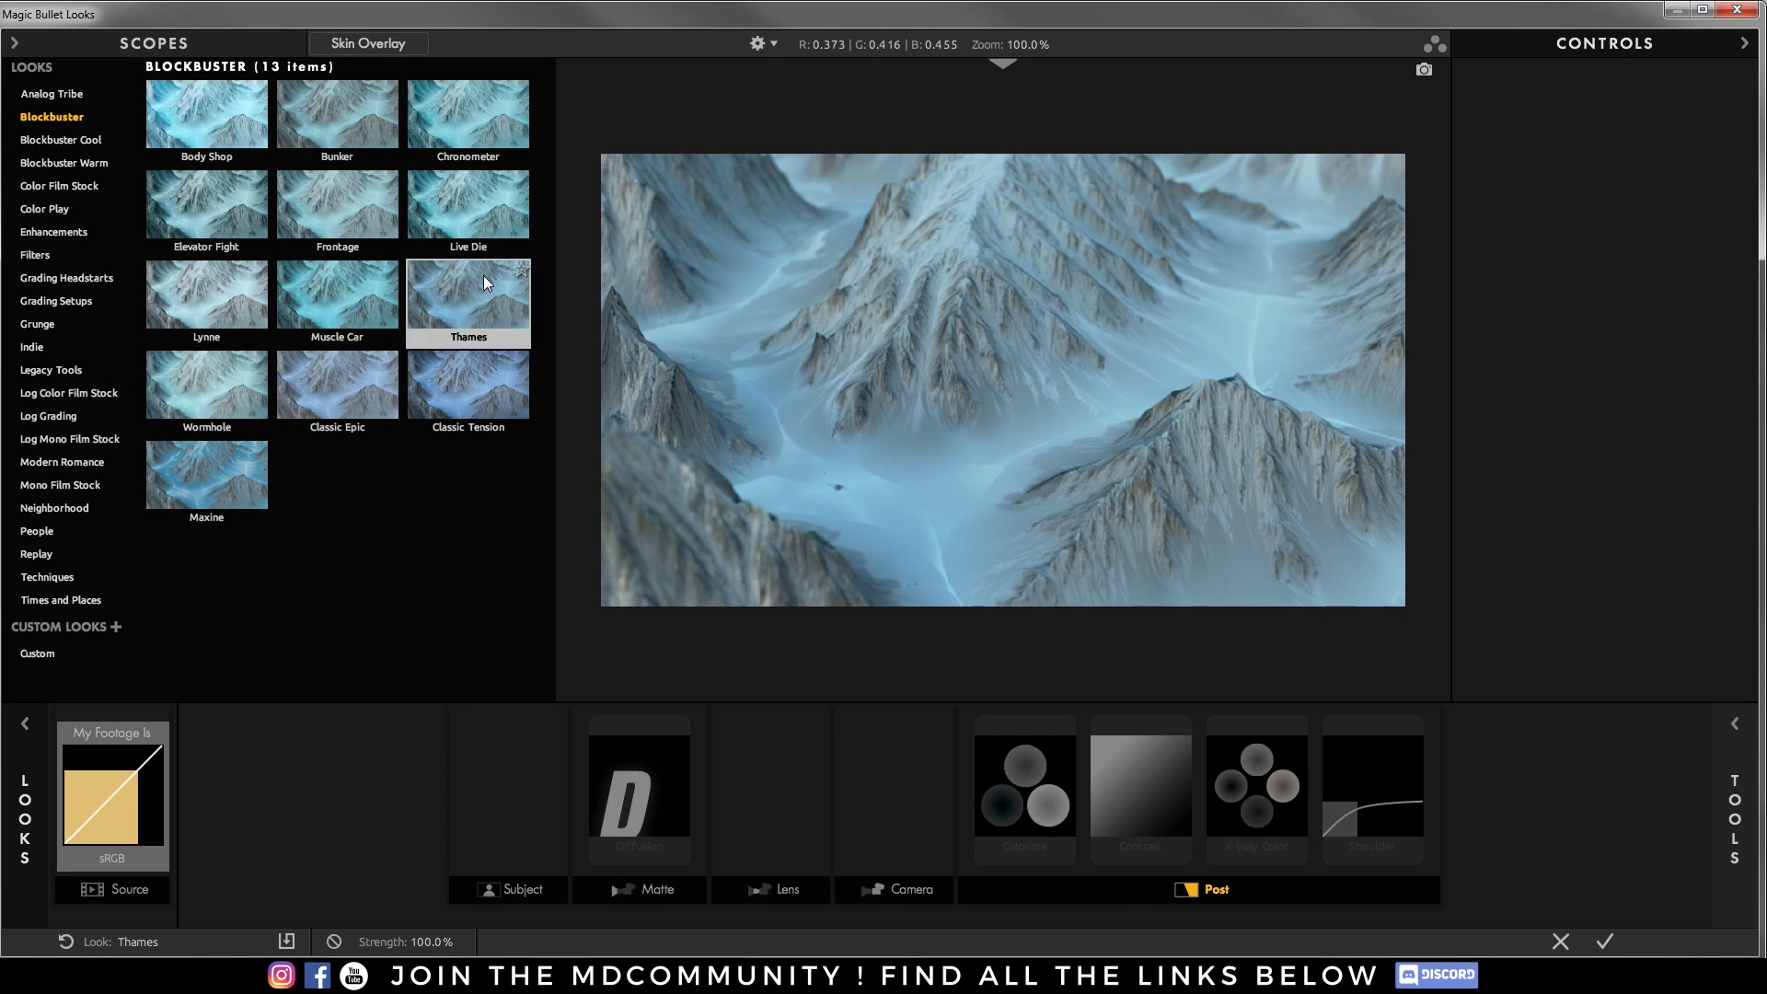
left_click(188, 316)
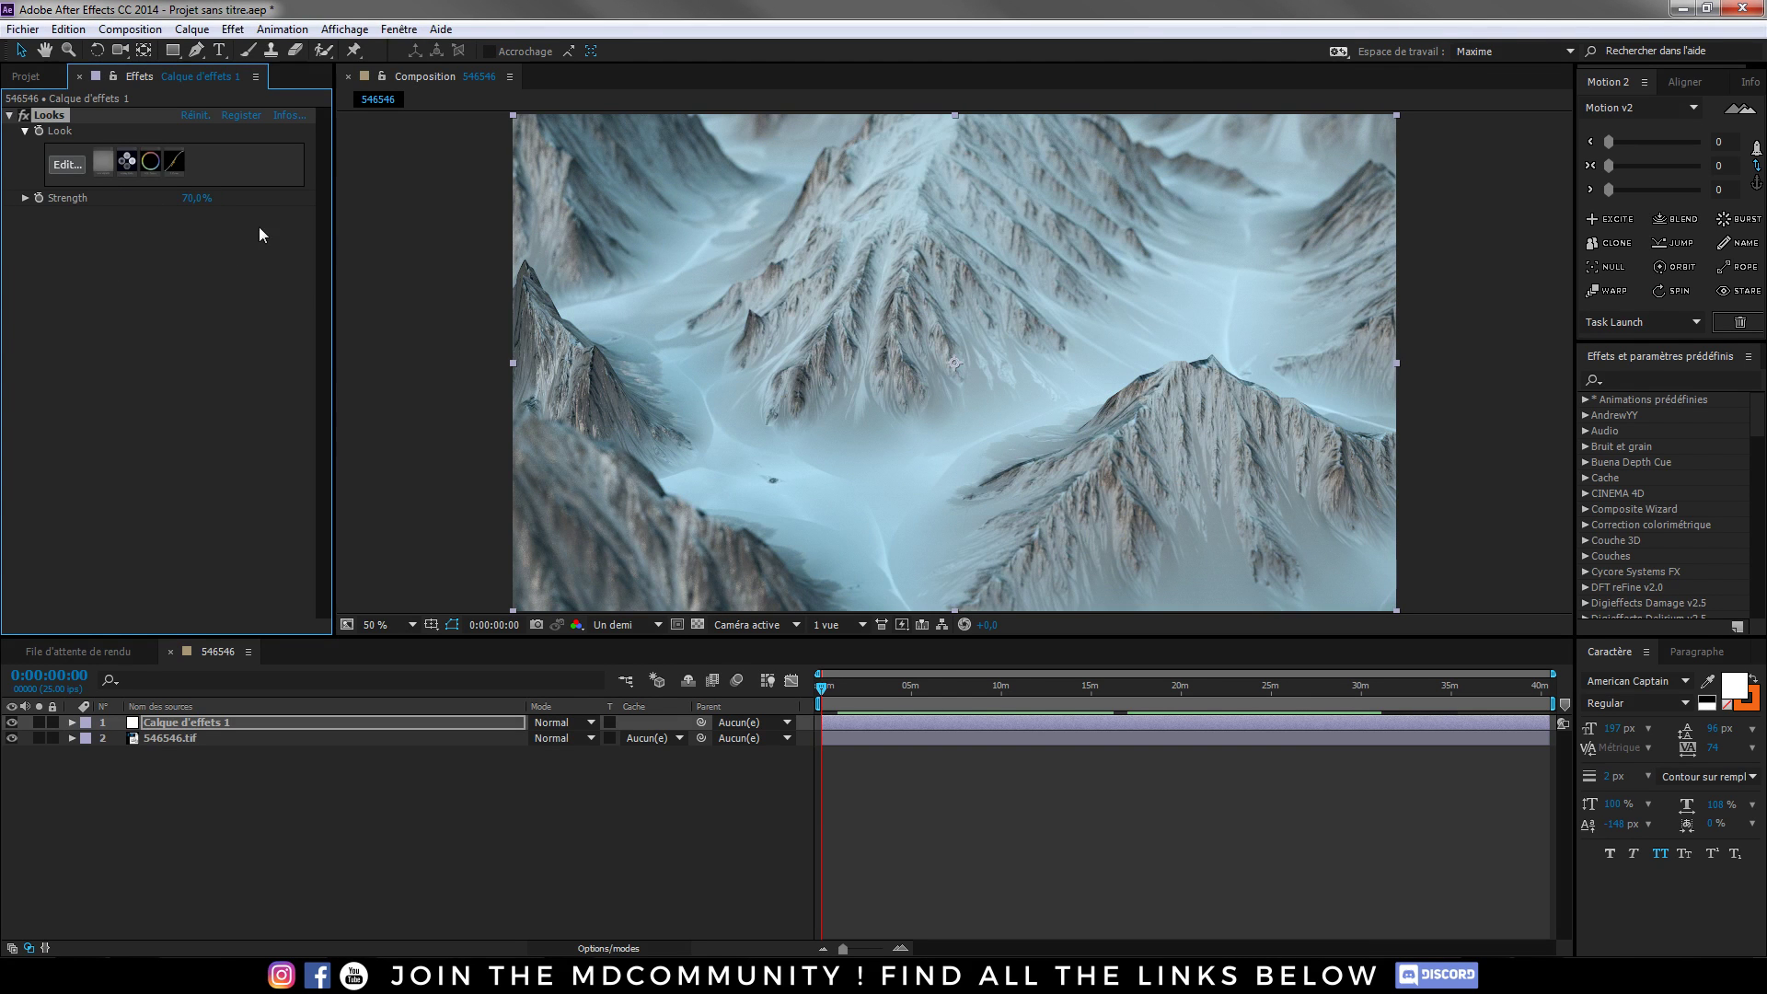
- Find S_Vignette by searching 'vign' and add it to the adjustment layer
left_click(1635, 376)
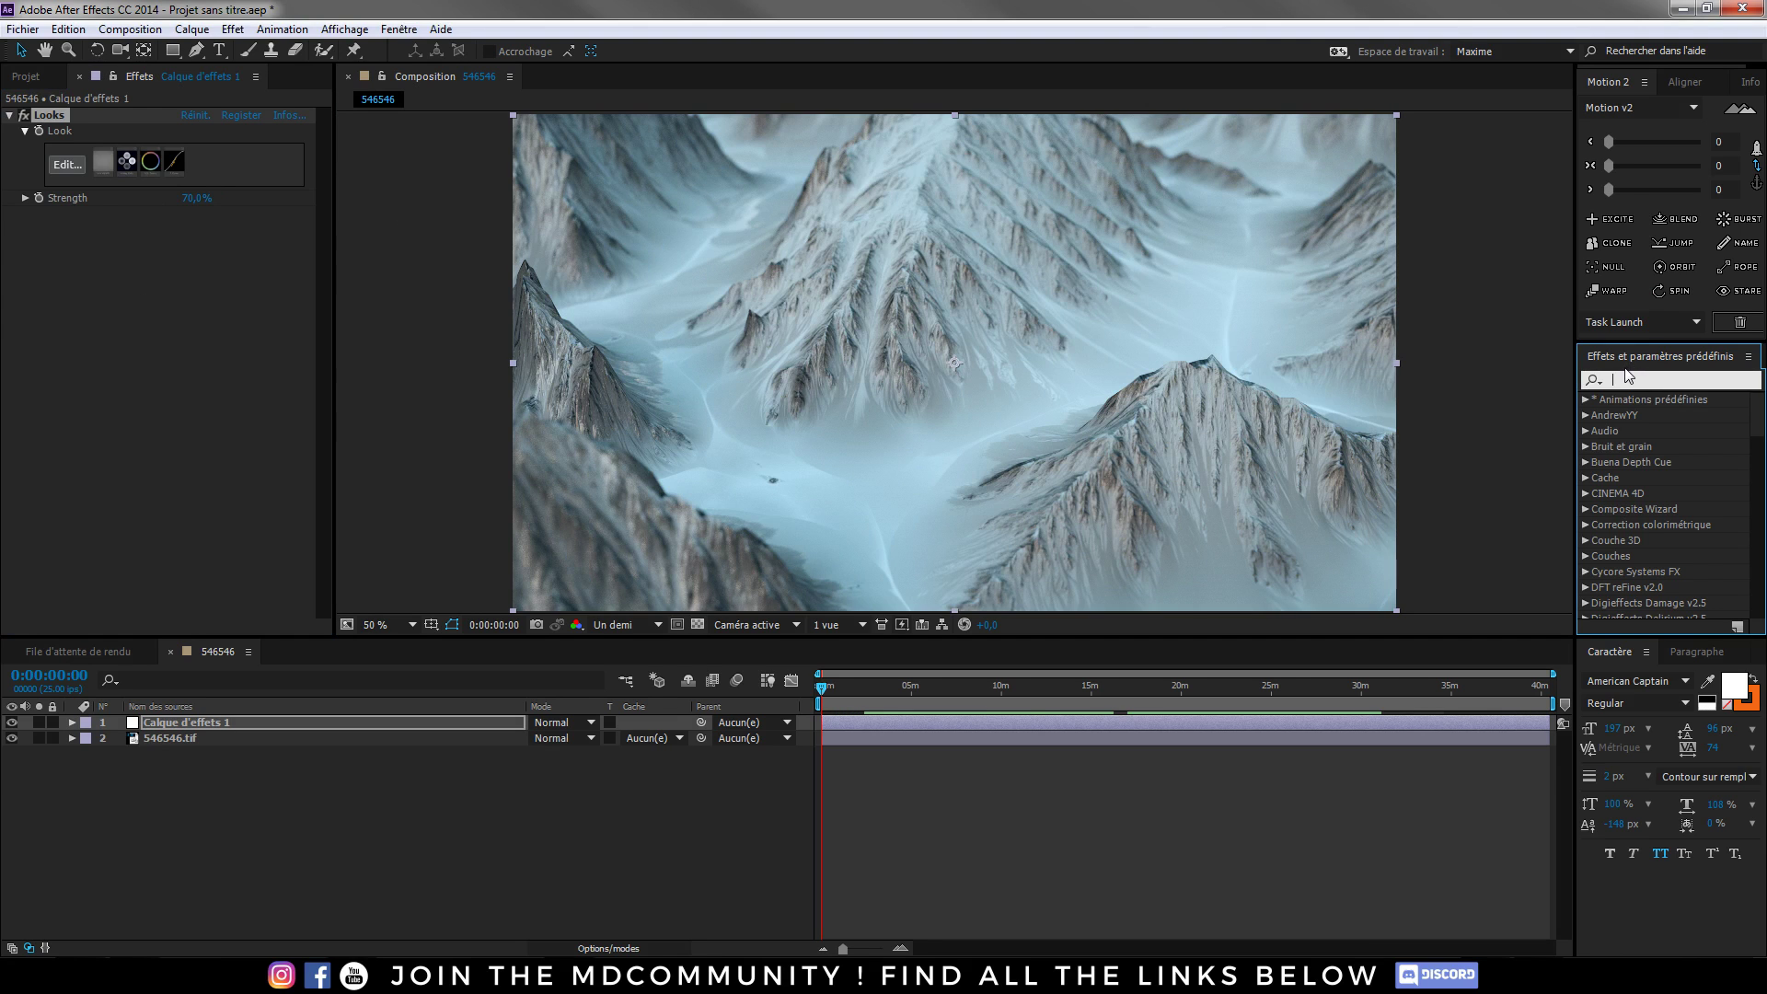
type("vign")
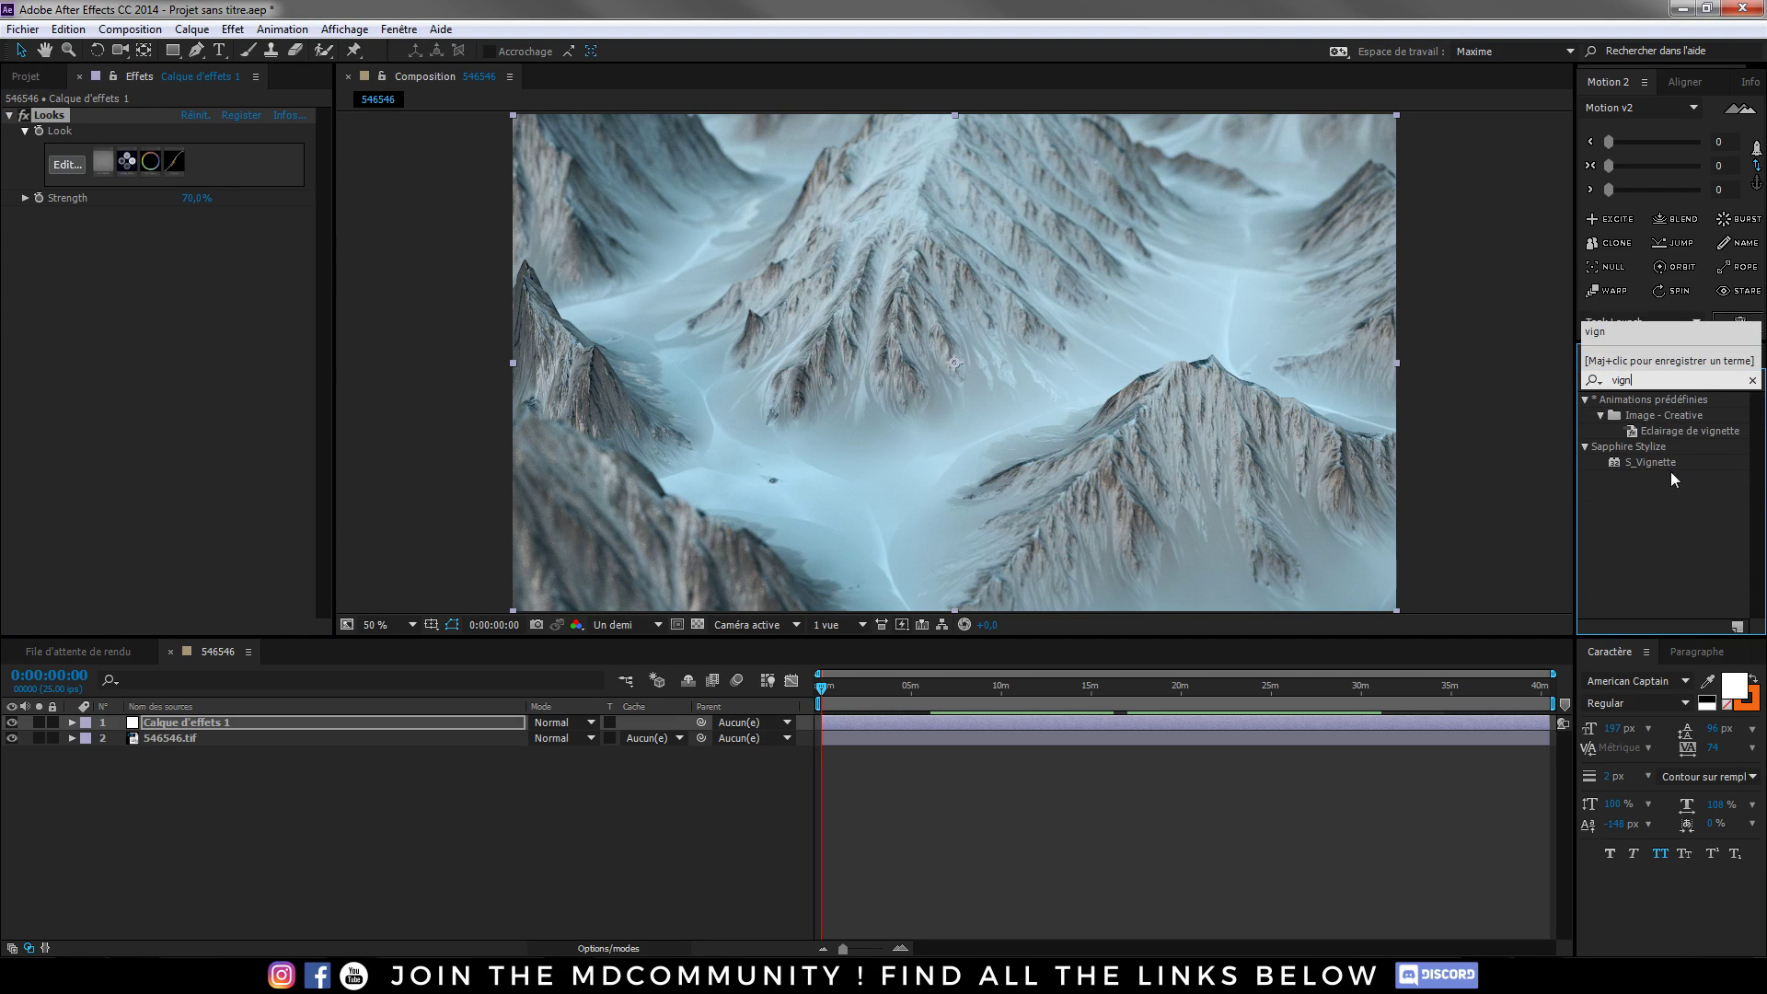
left_click(1659, 462)
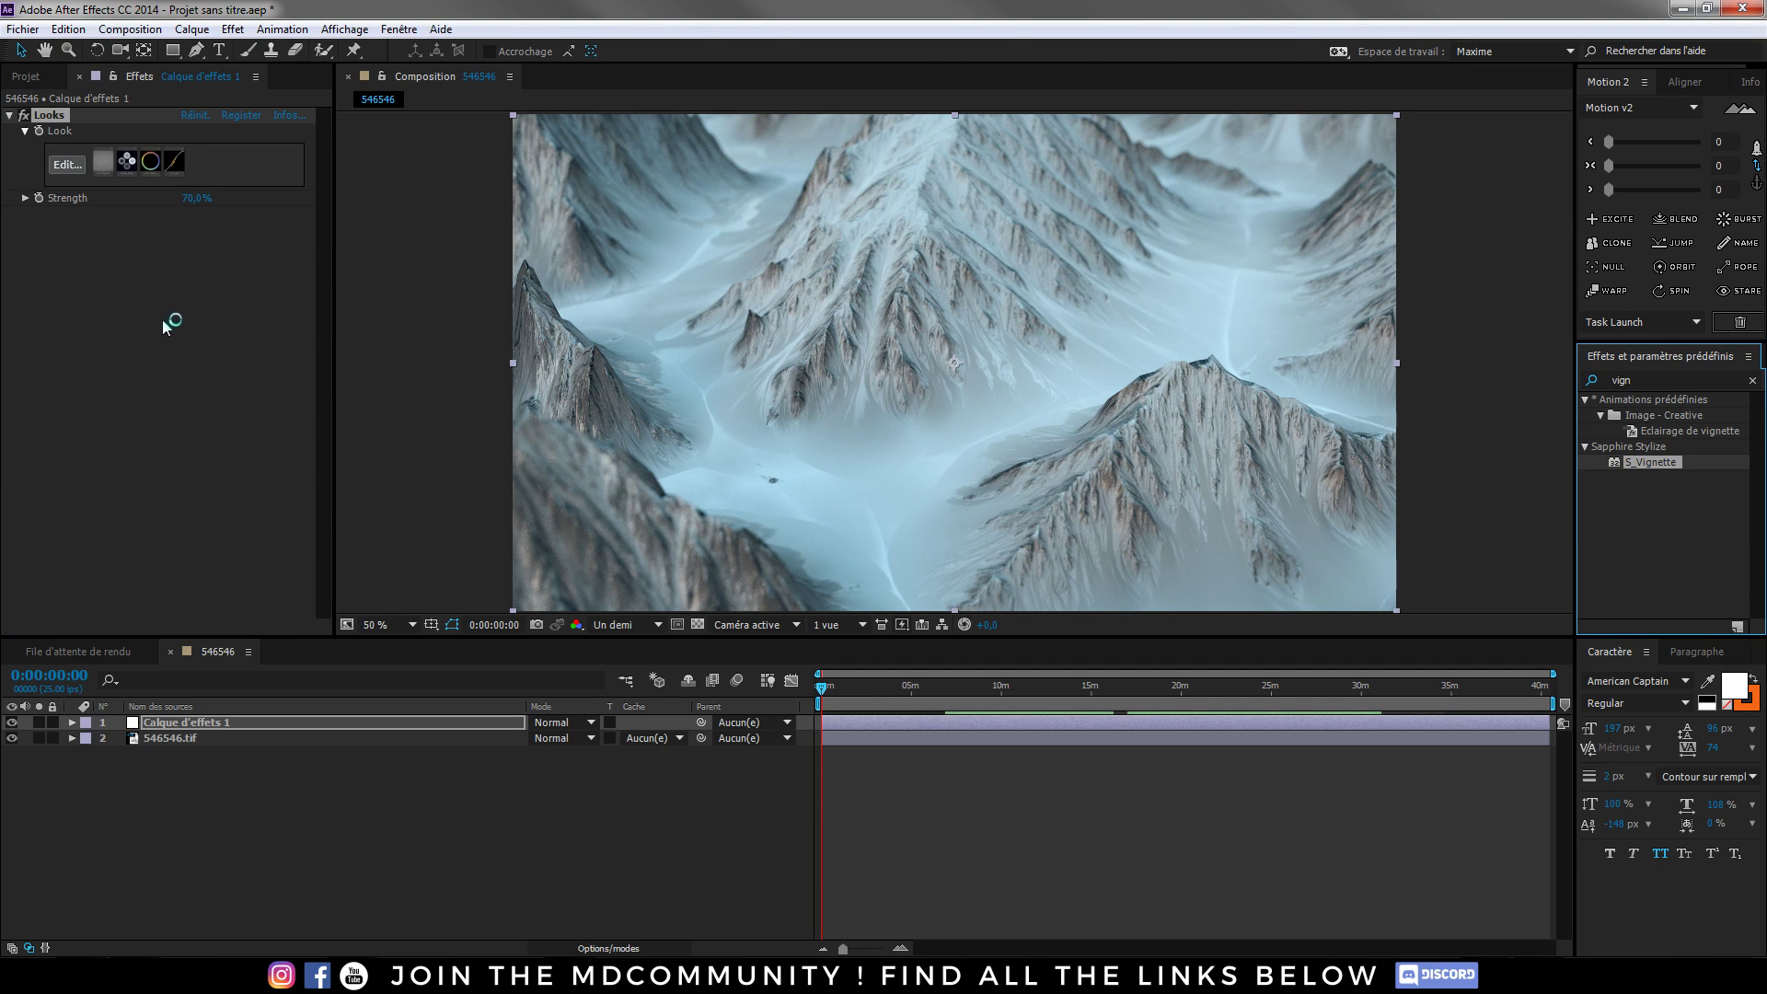
left_click_drag(1651, 462, 162, 319)
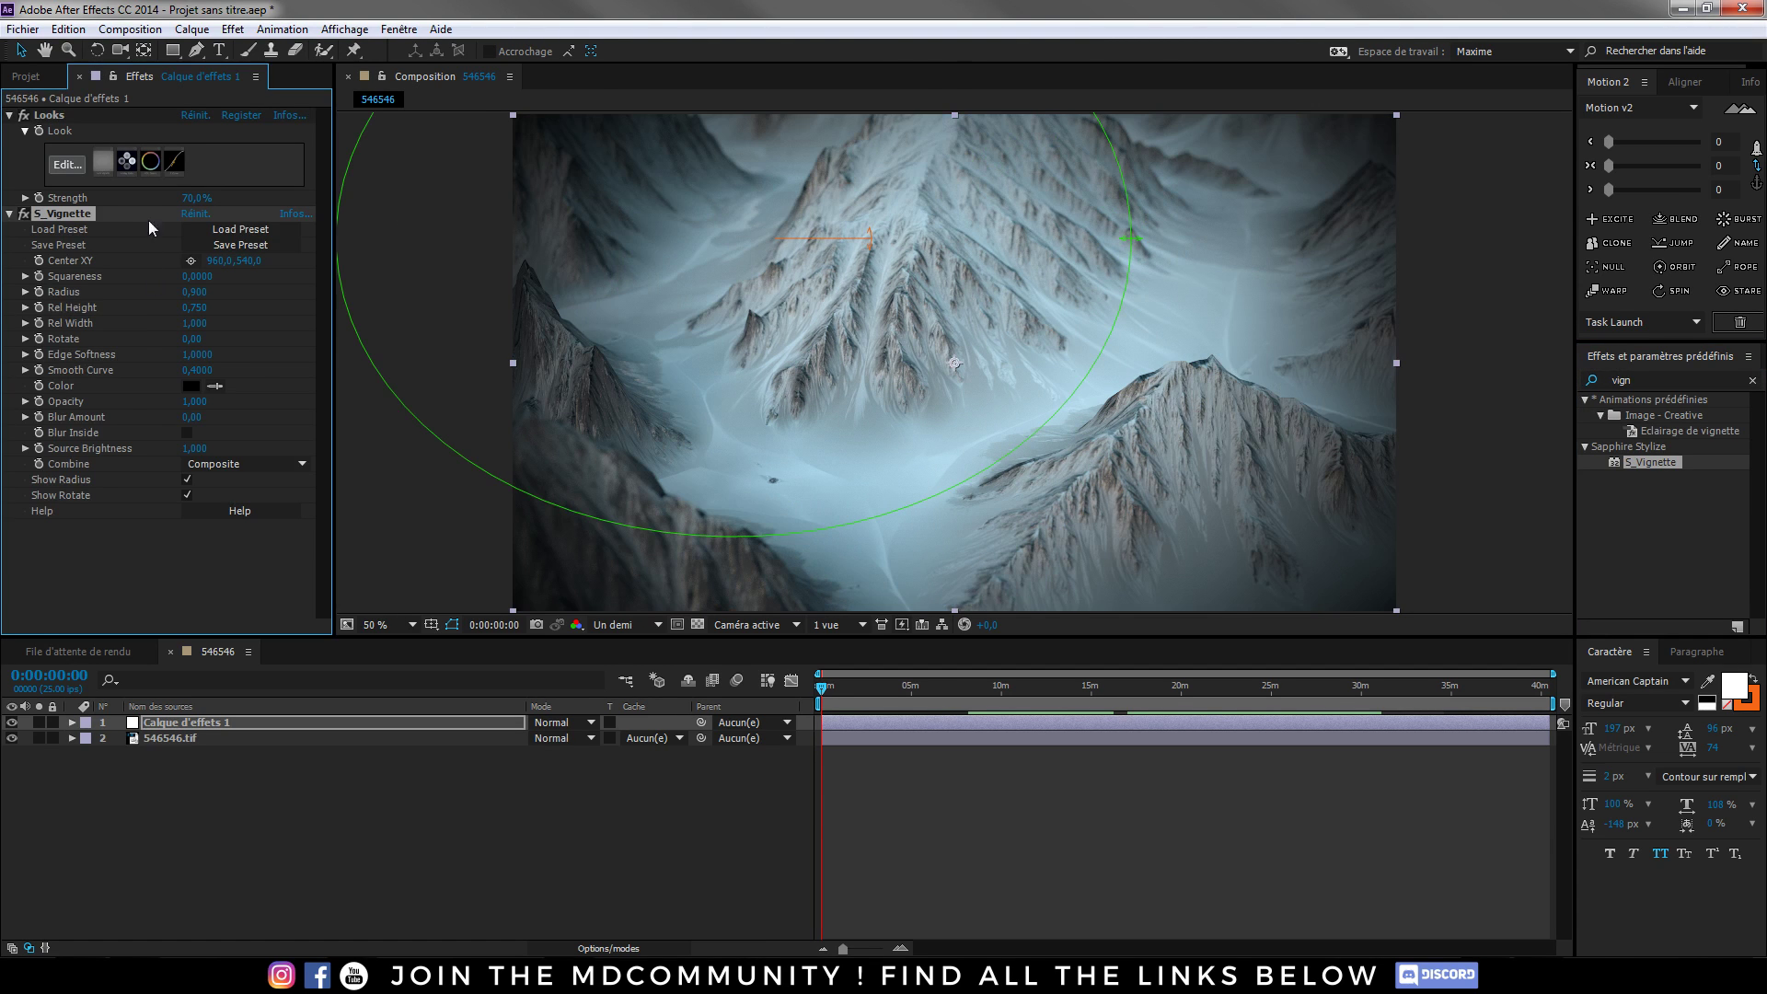
- Set the vignette Radius to 1,200 and deselect the layer to view the result
left_click(195, 293)
type("1,2")
key("Return")
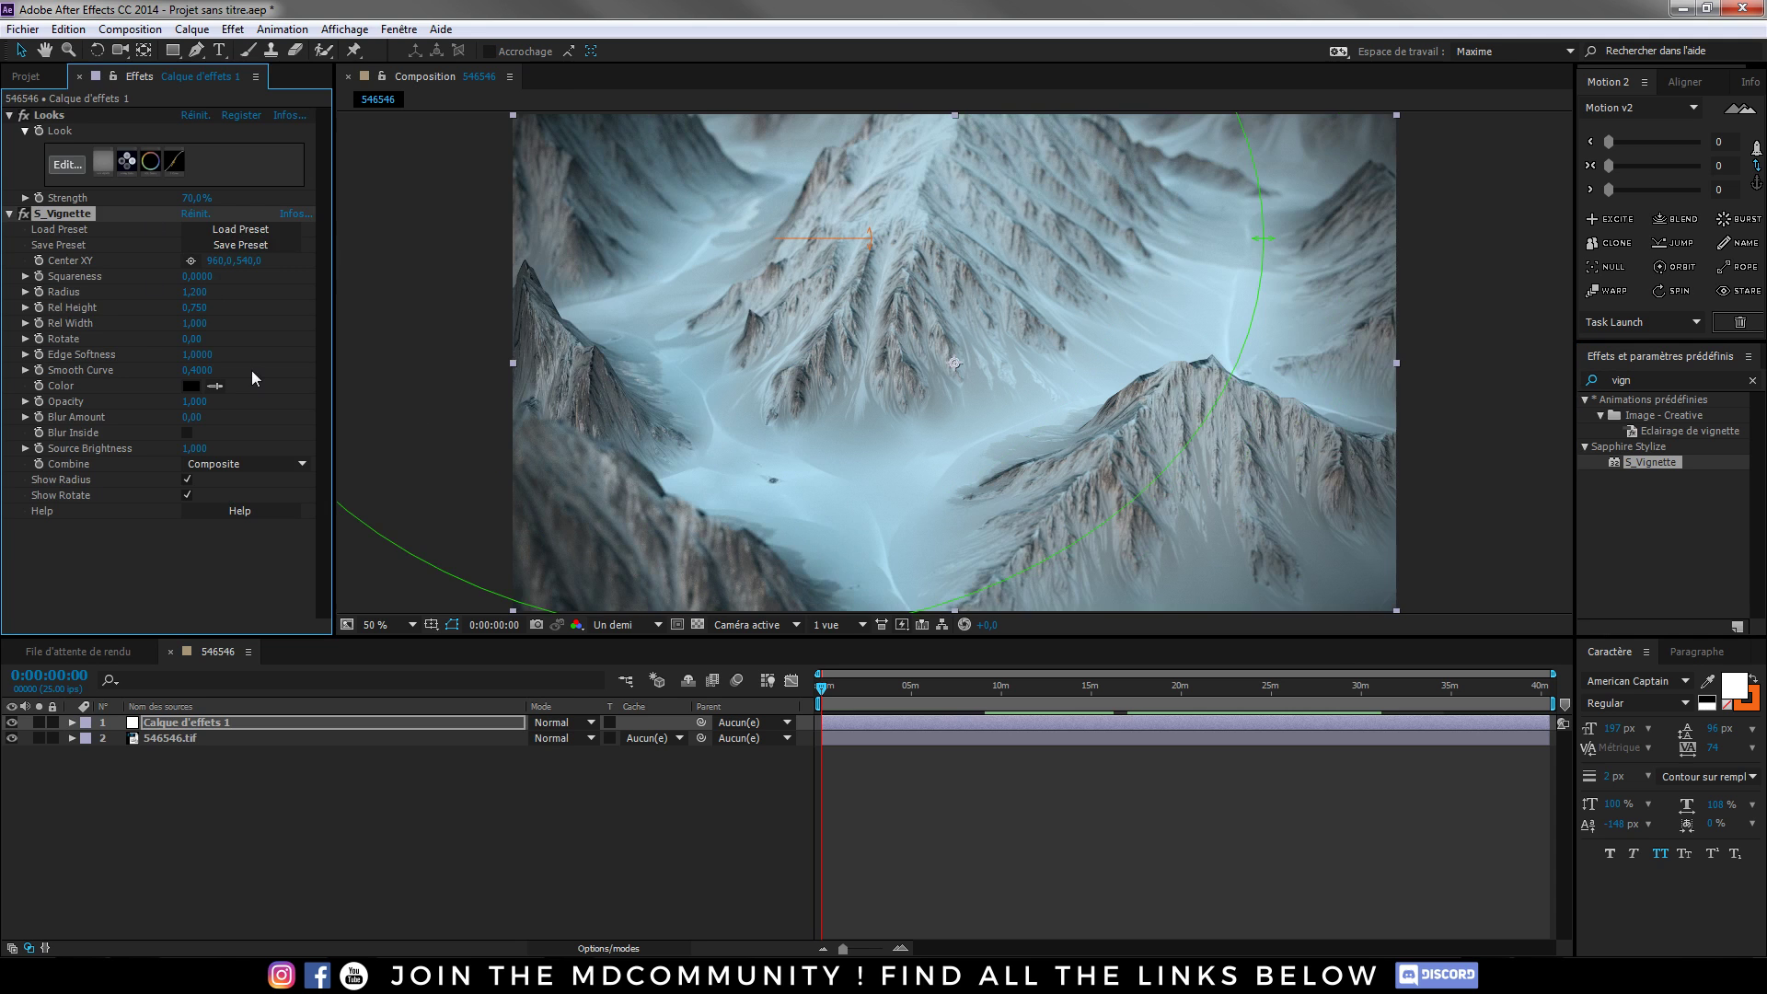
left_click(448, 837)
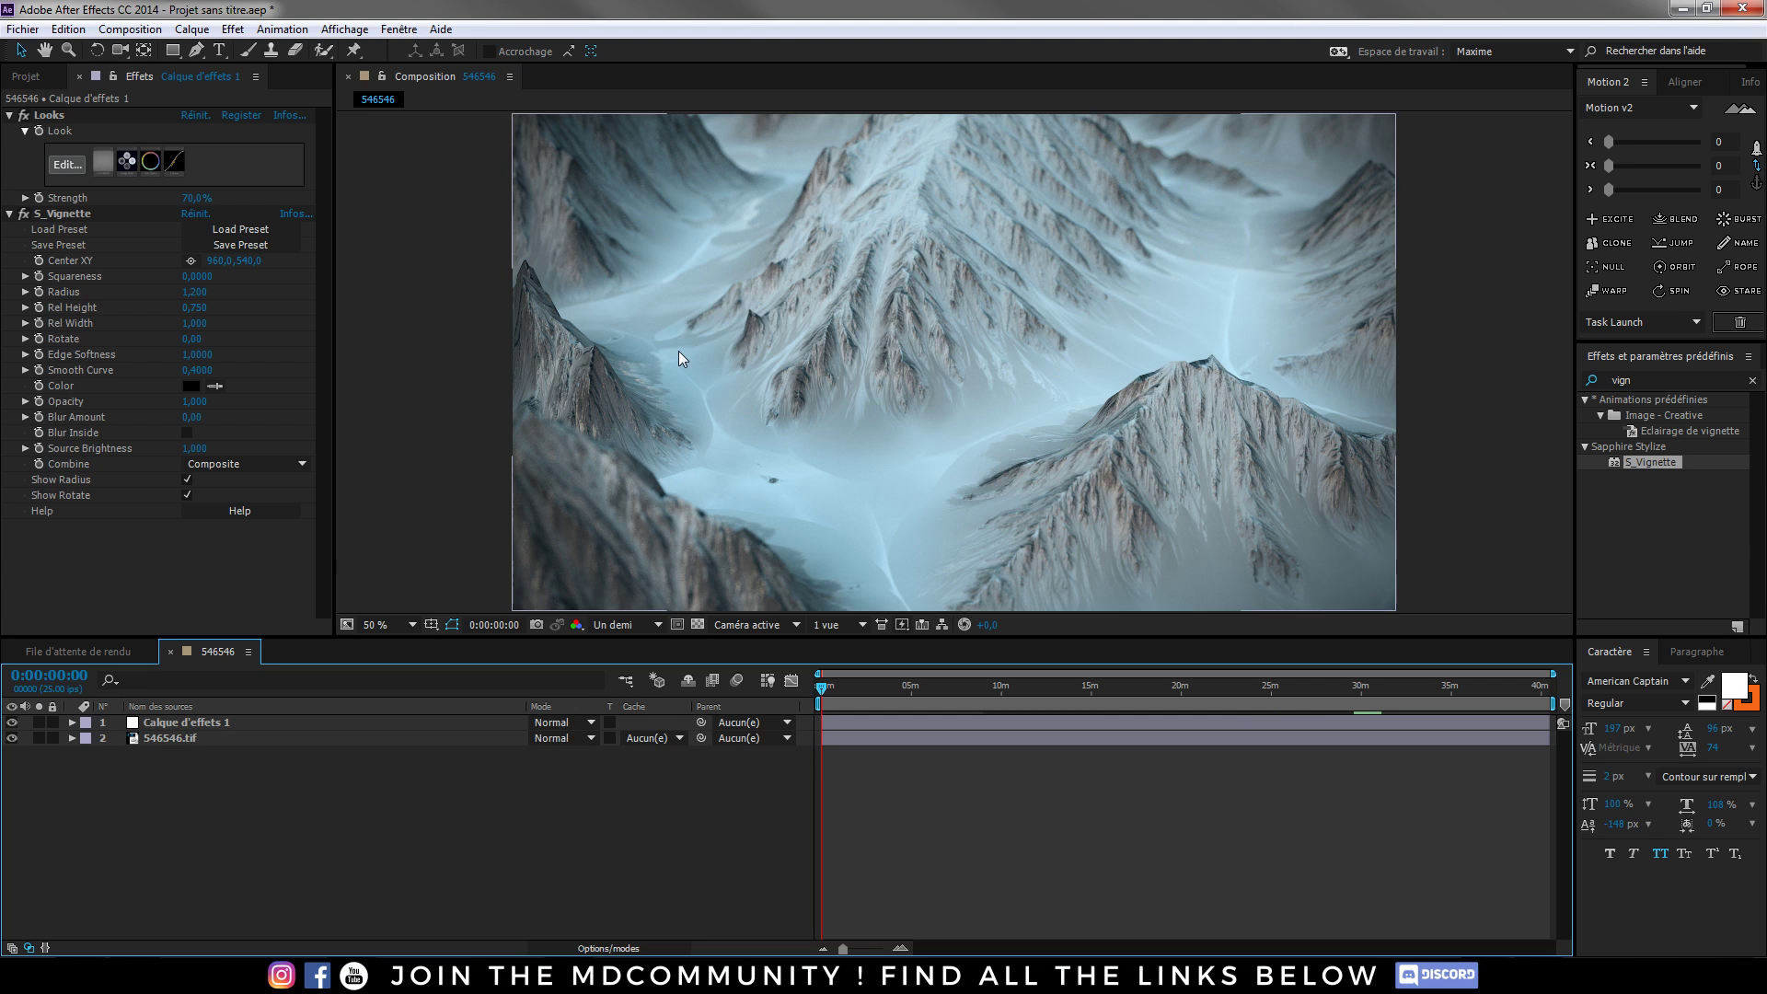
- Look through the Instagram profiles and the Landscape Kit - Valley product page in Chrome
left_click(130, 975)
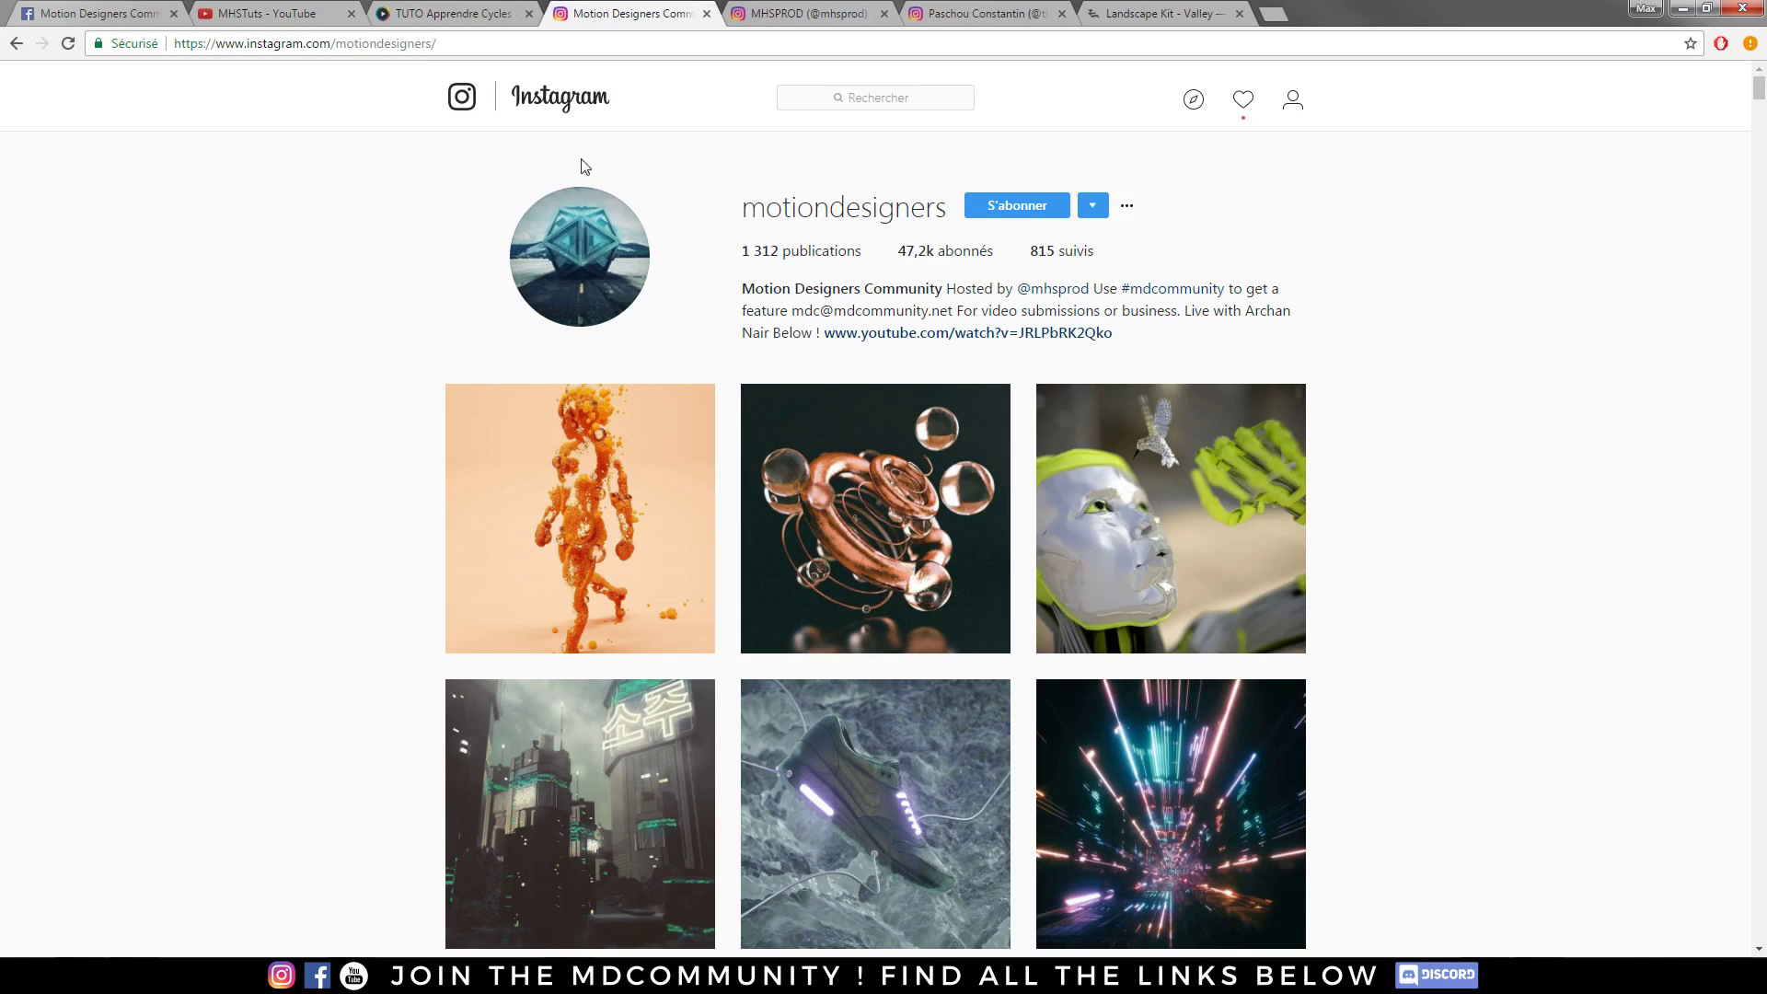
left_click(800, 13)
left_click(975, 13)
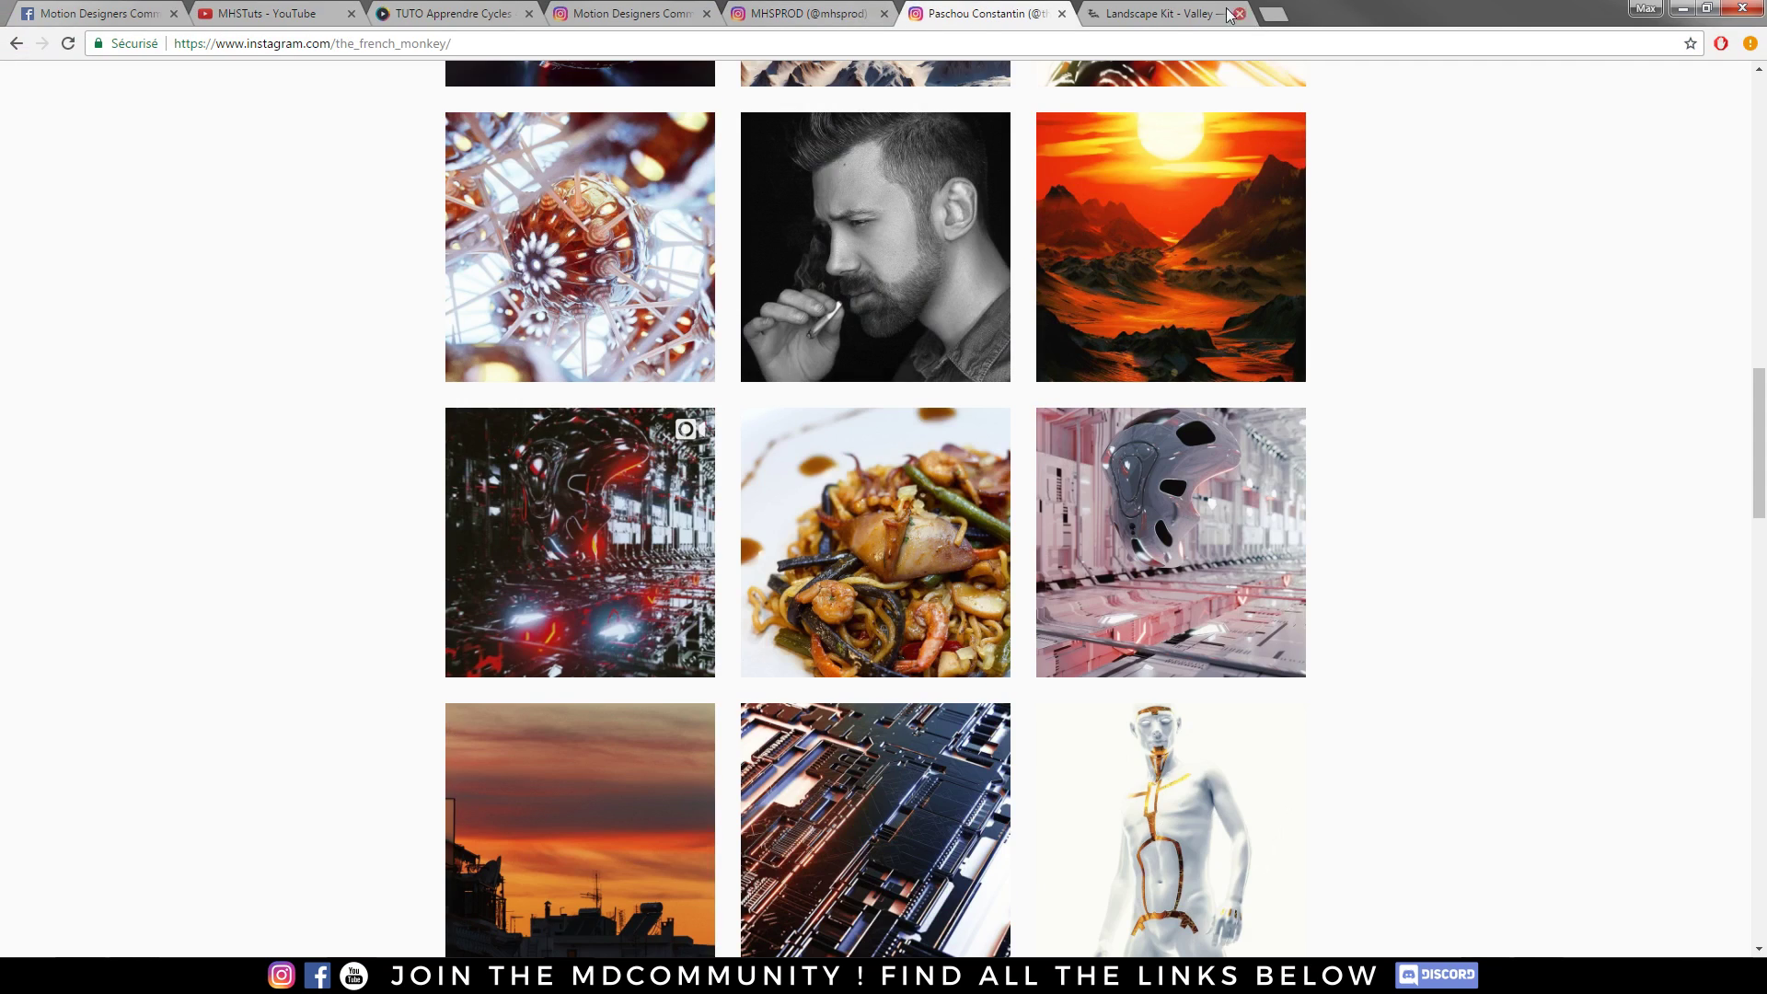
left_click(1173, 15)
scroll(784, 346, "up", 5)
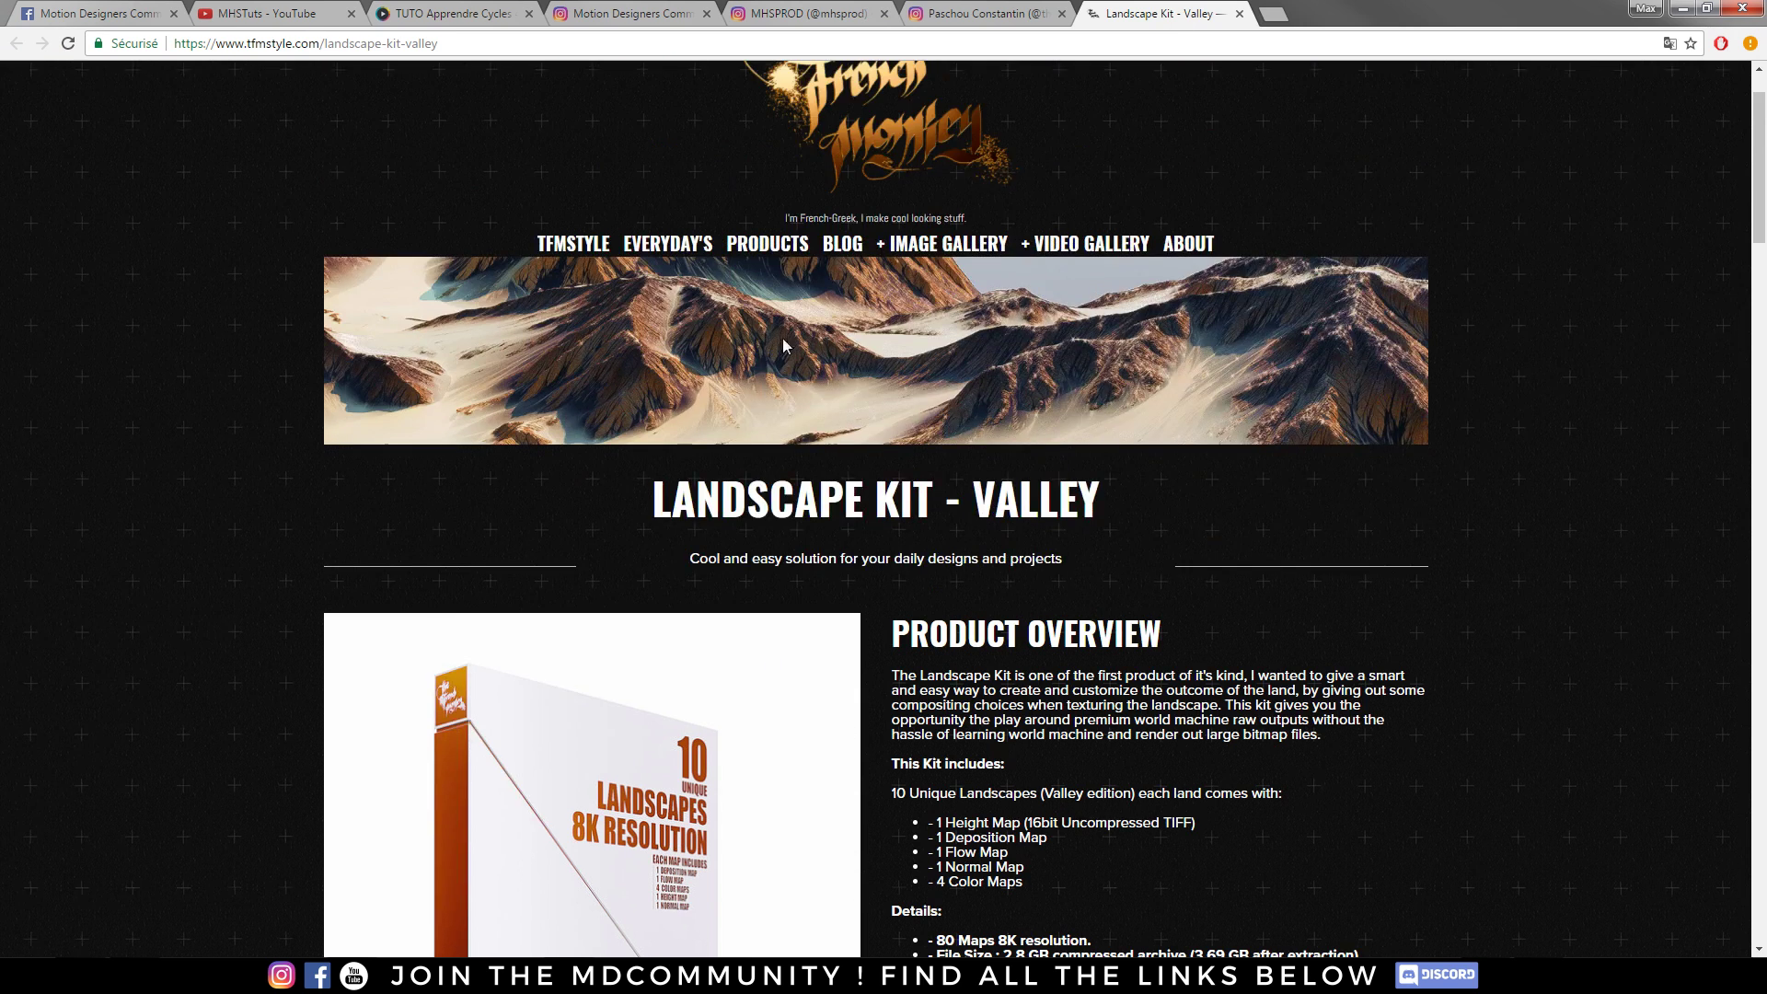
scroll(784, 346, "up", 1)
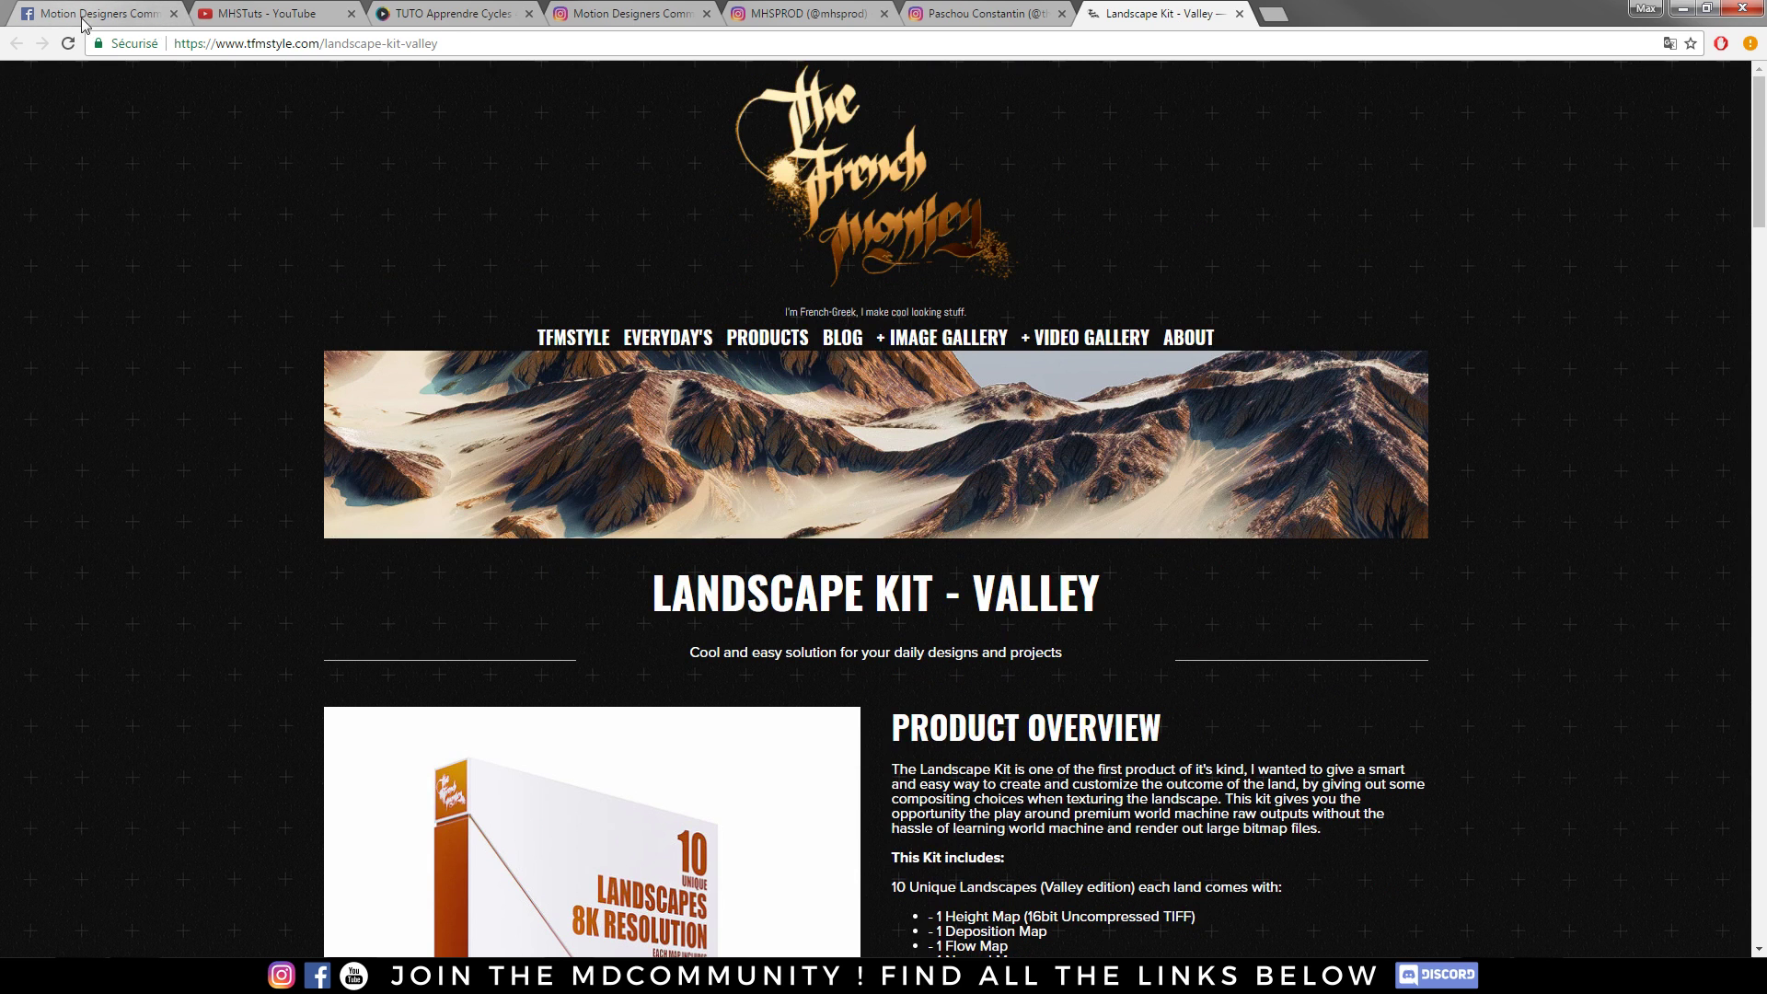
- Scroll the YouTube channel's video list, then return to the studio's Instagram grid
left_click(244, 22)
scroll(922, 313, "down", 1)
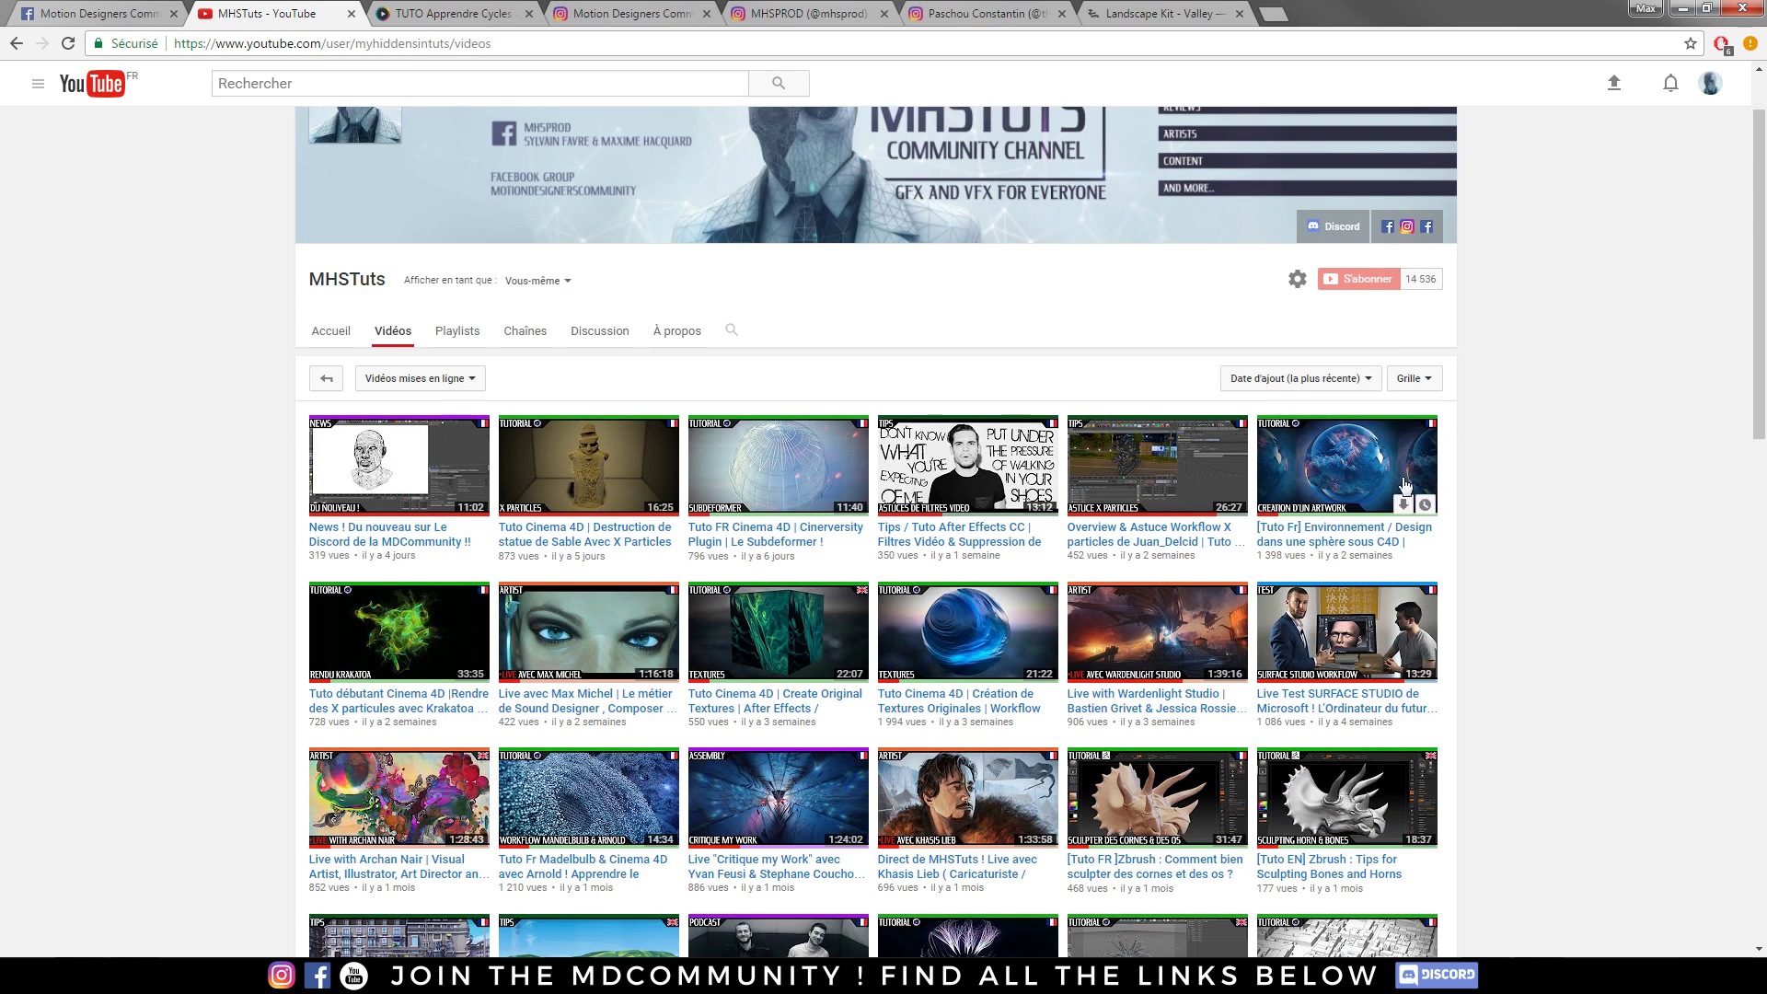
scroll(1624, 382, "down", 6)
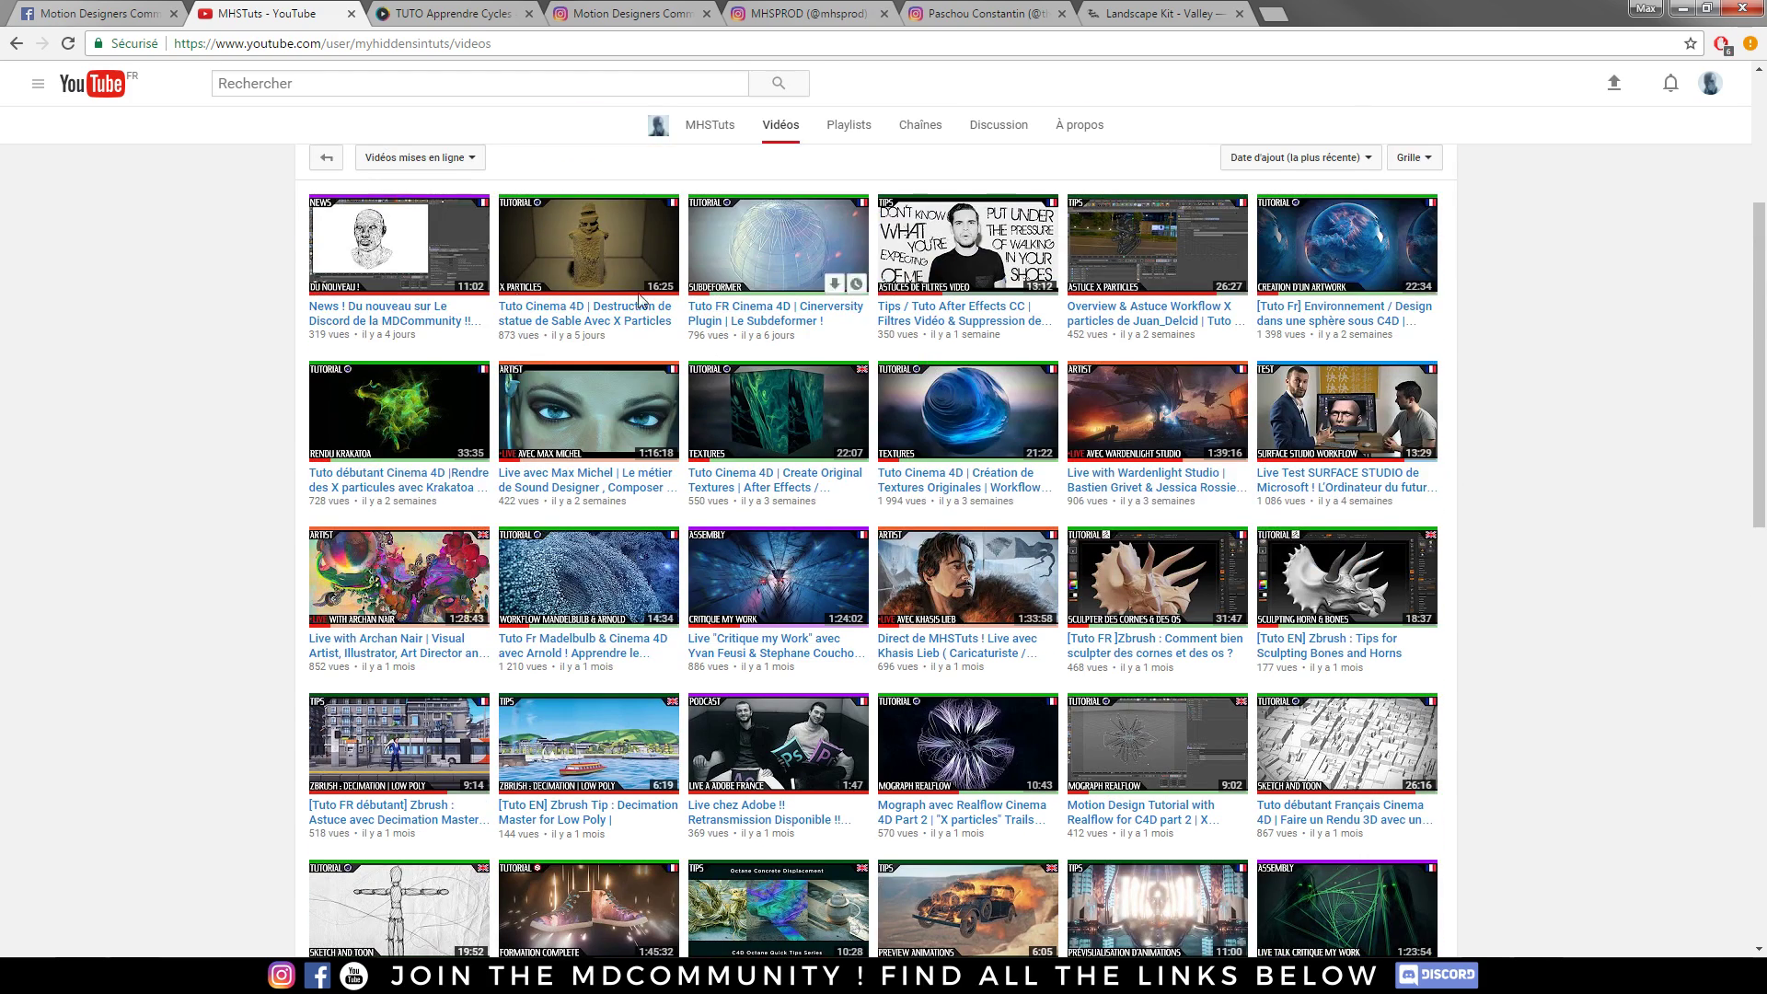
scroll(258, 398, "down", 3)
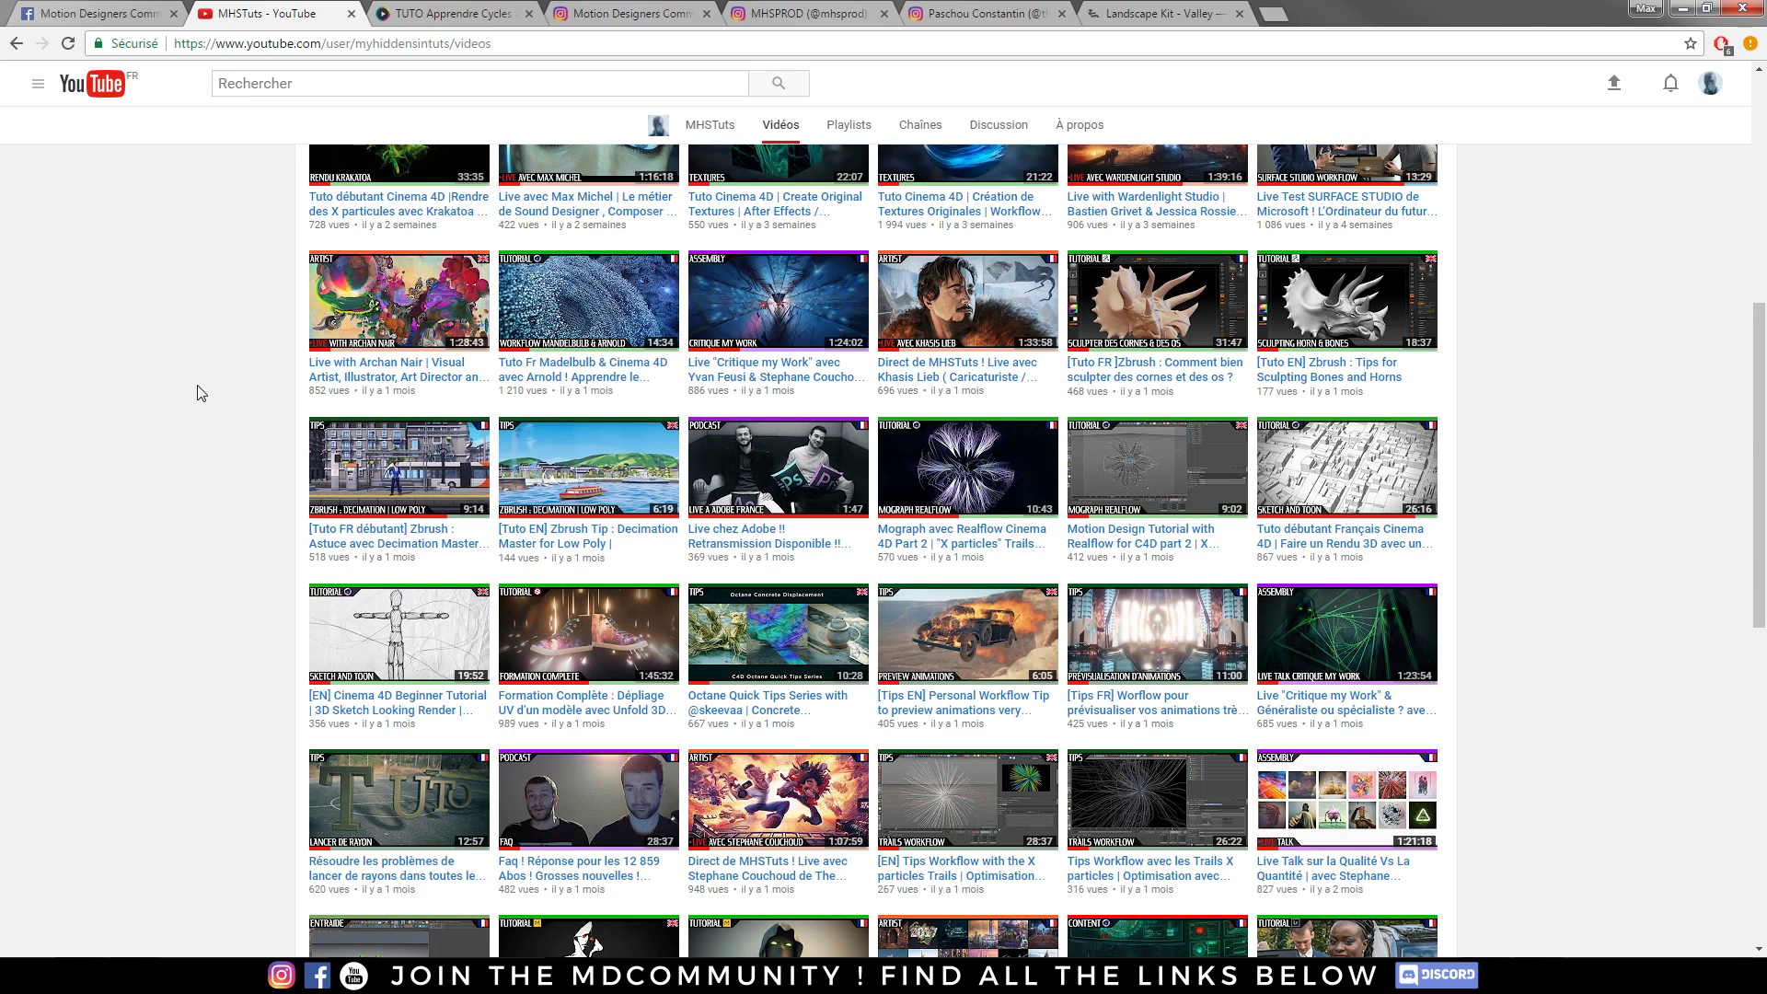
scroll(267, 460, "up", 6)
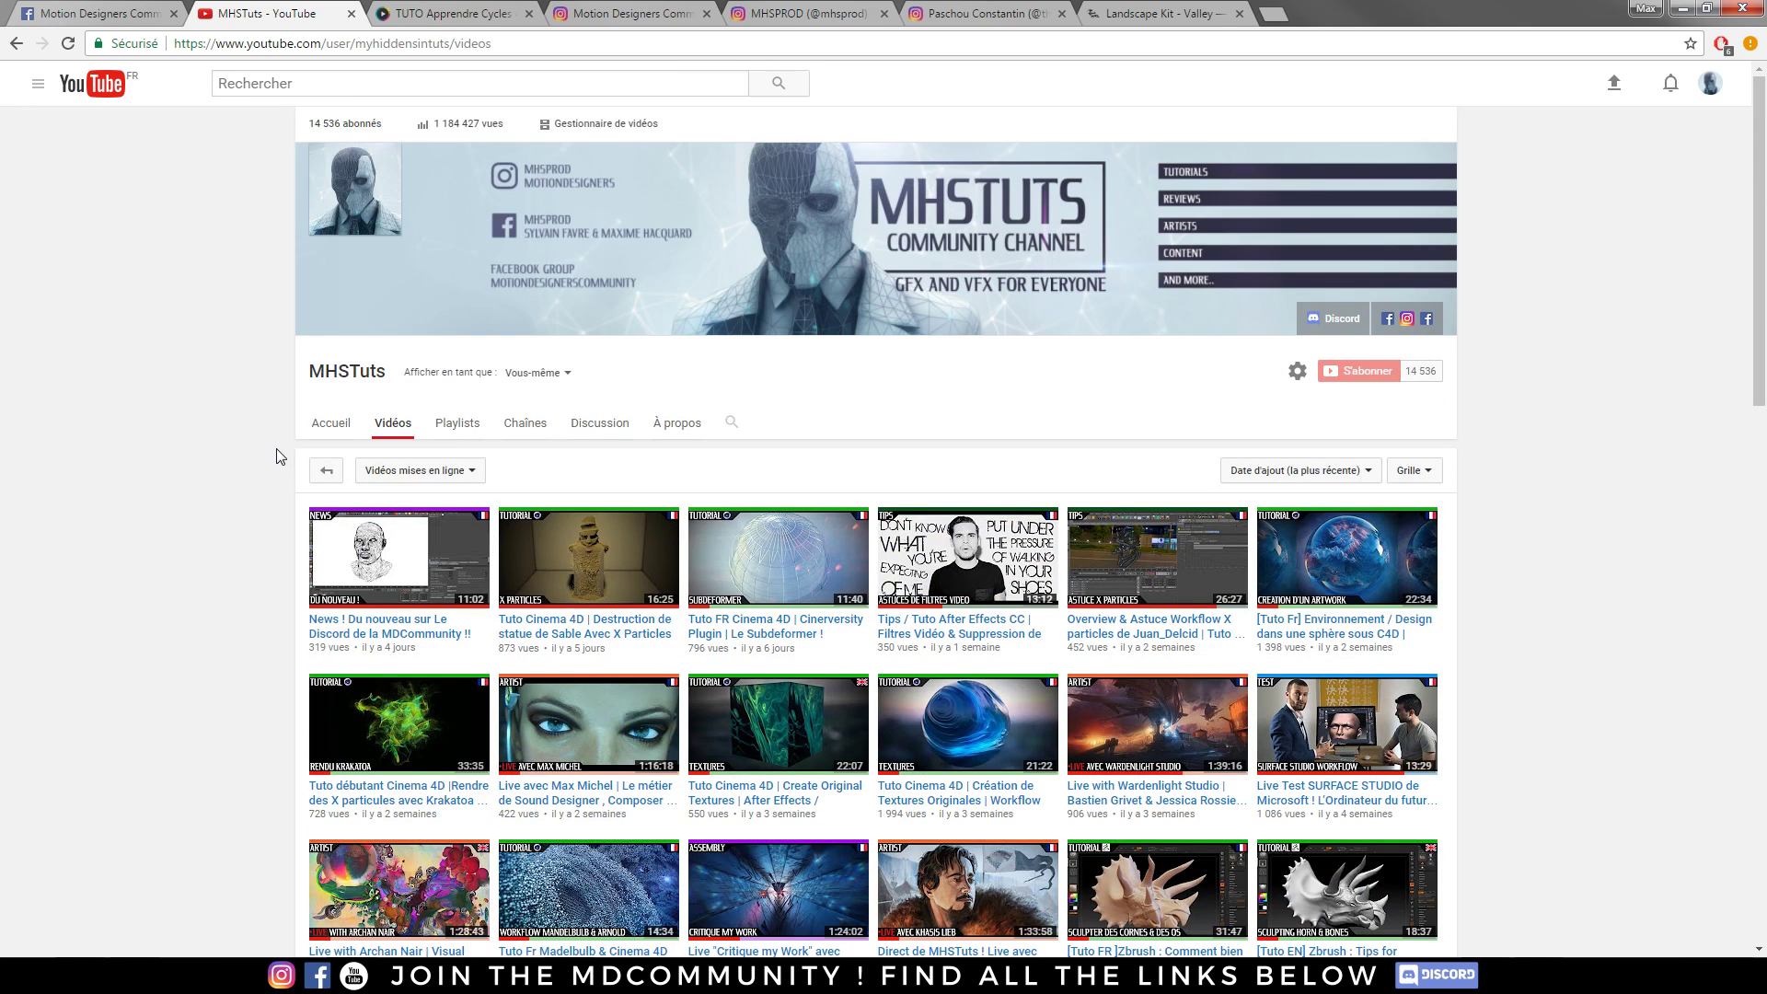
left_click(837, 23)
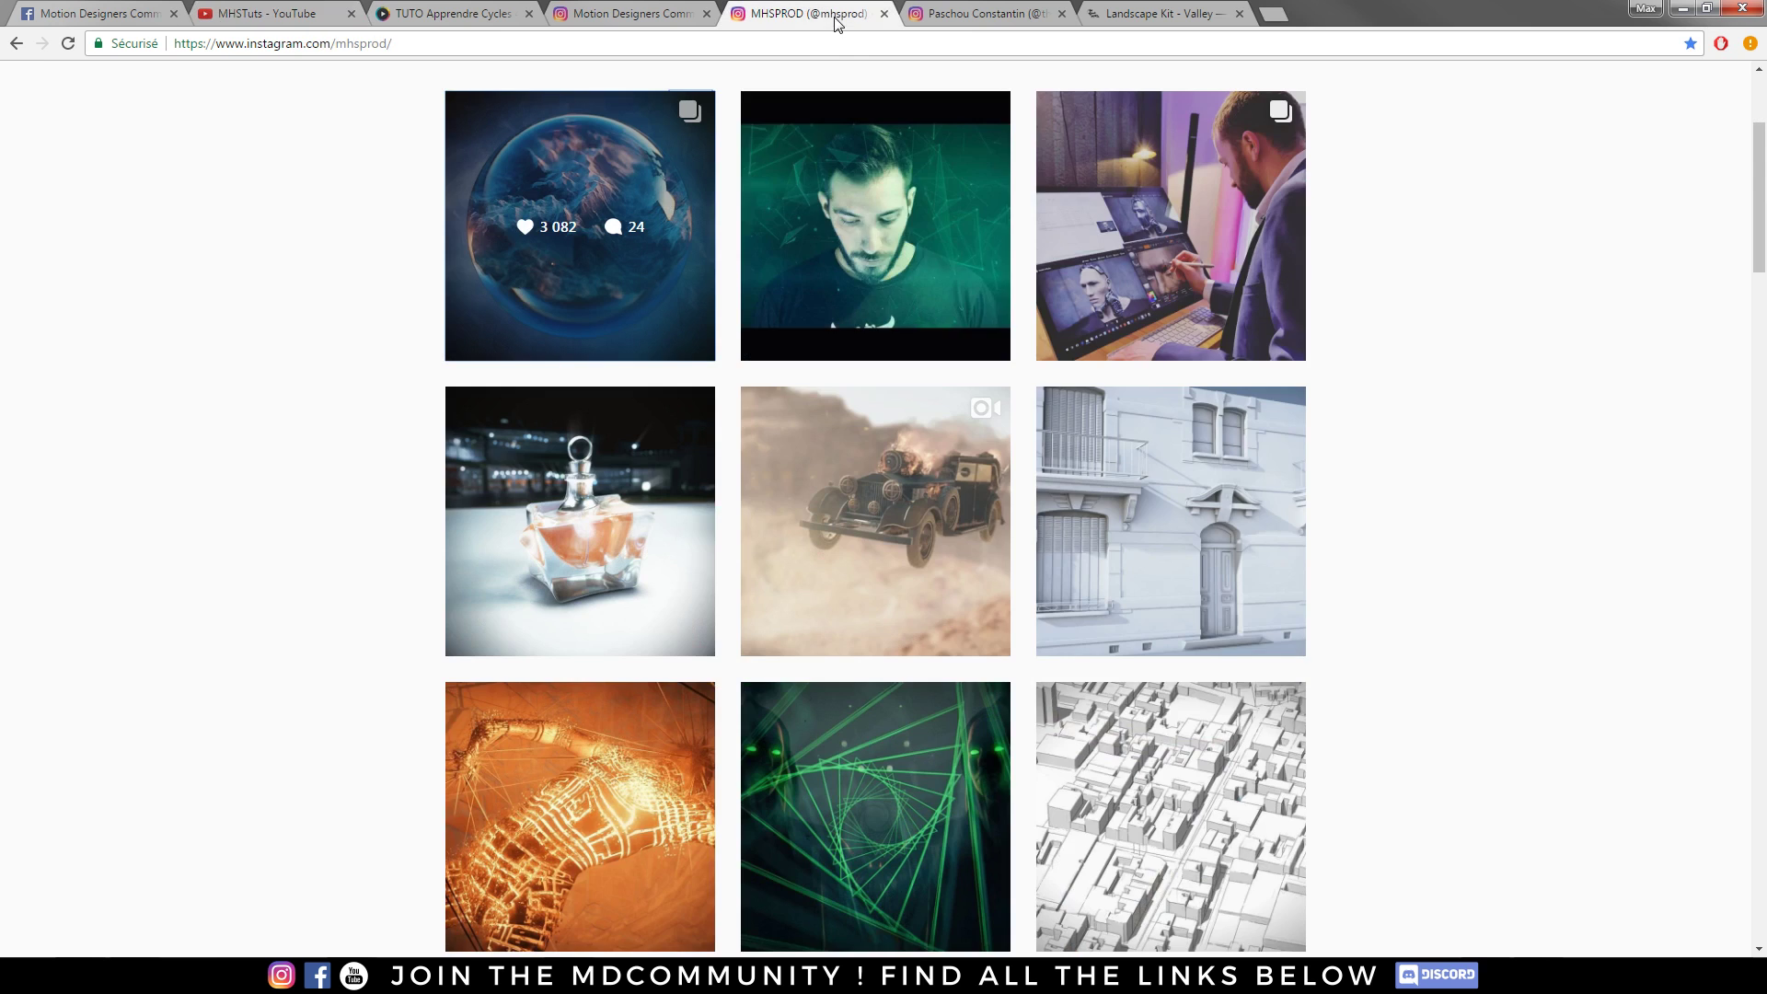
mouse_move(569, 976)
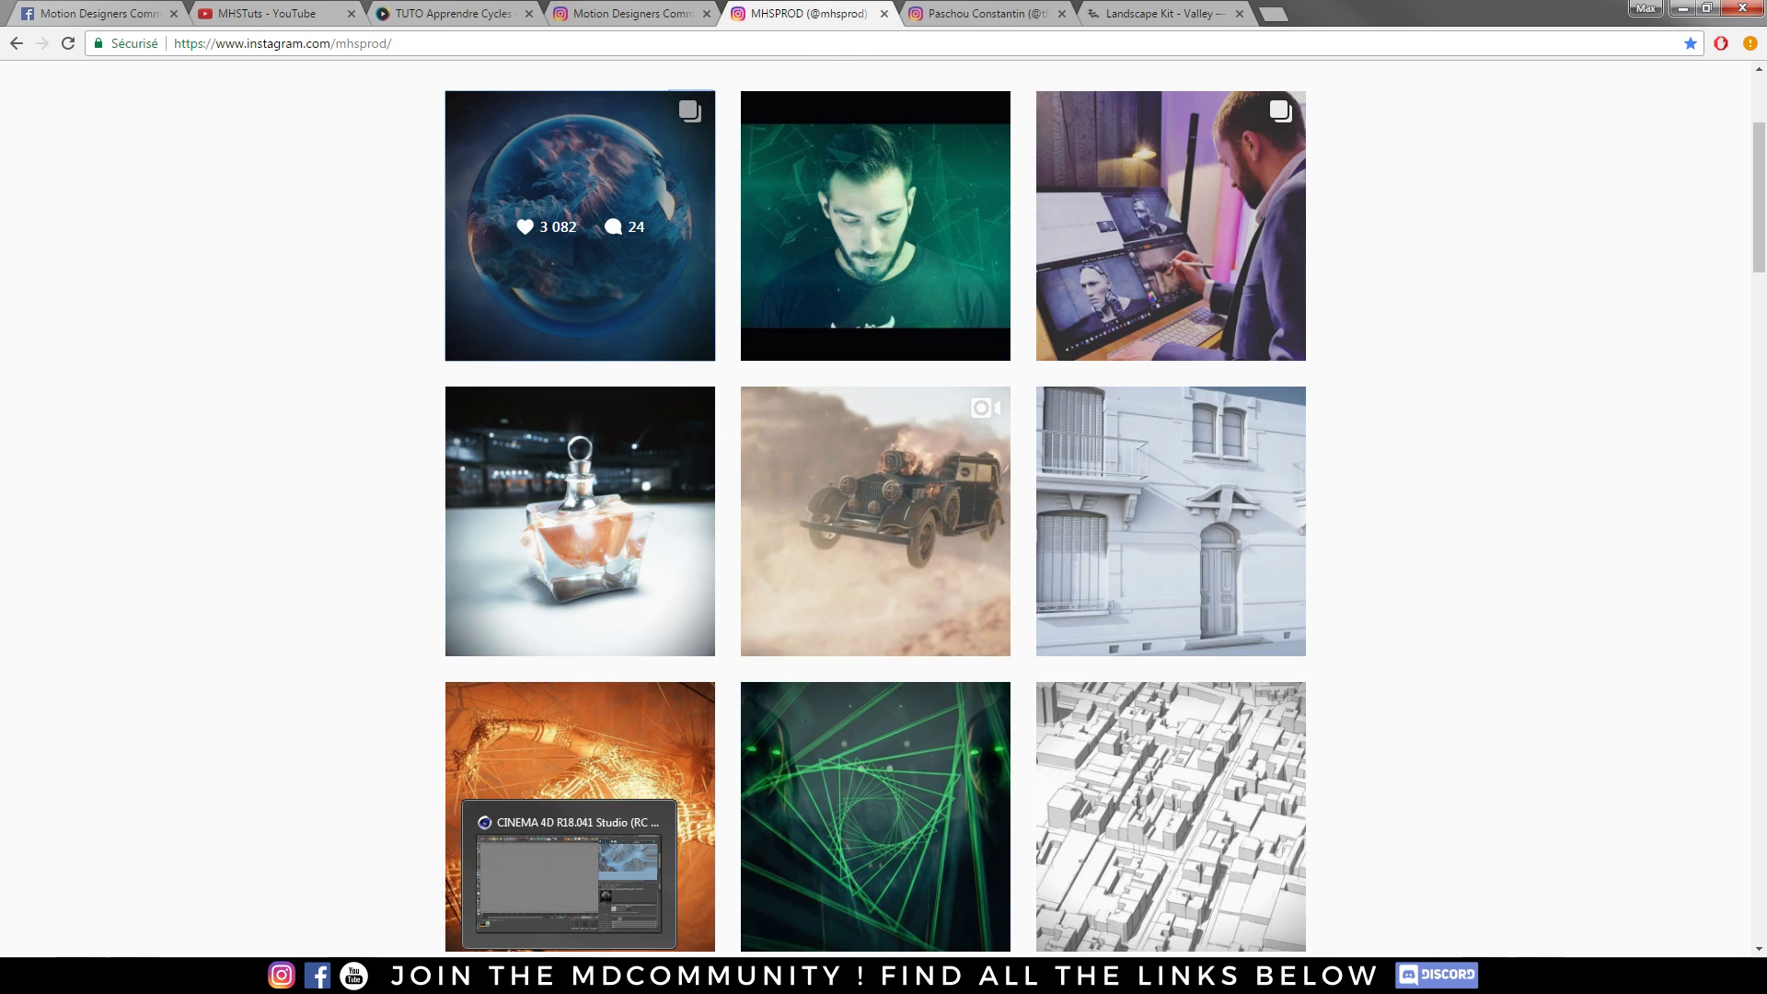